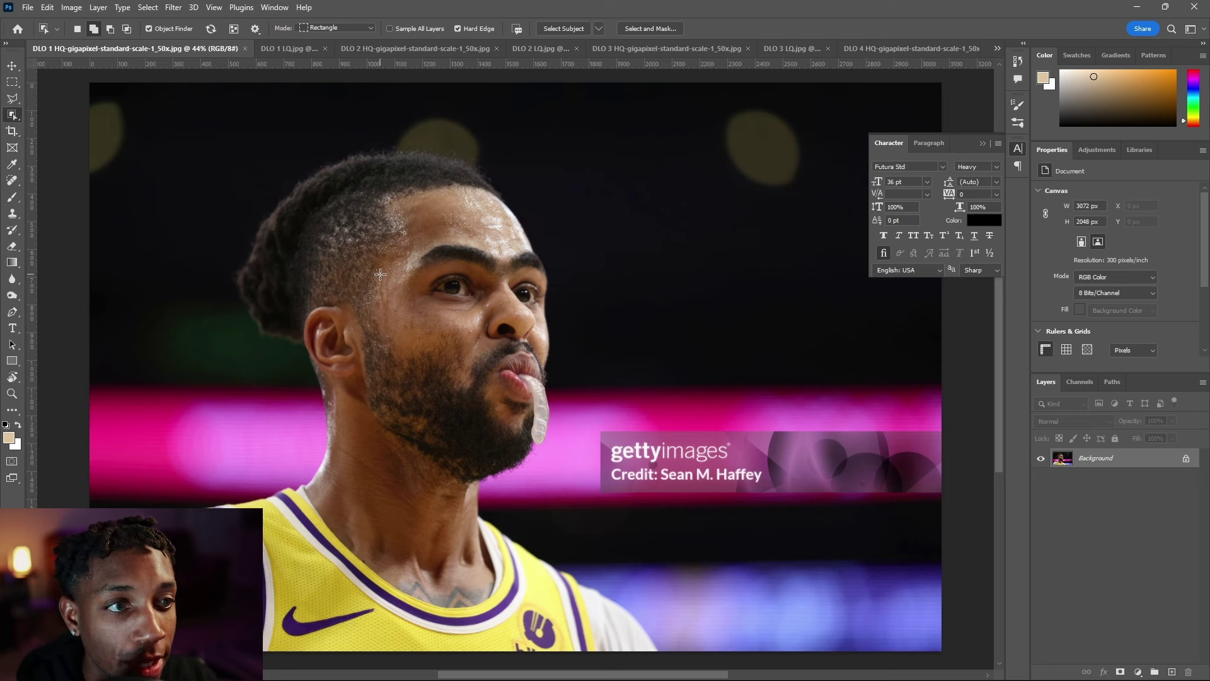
Step: Activate the Object Selection tool and set it to add to the selection
right_click(15, 118)
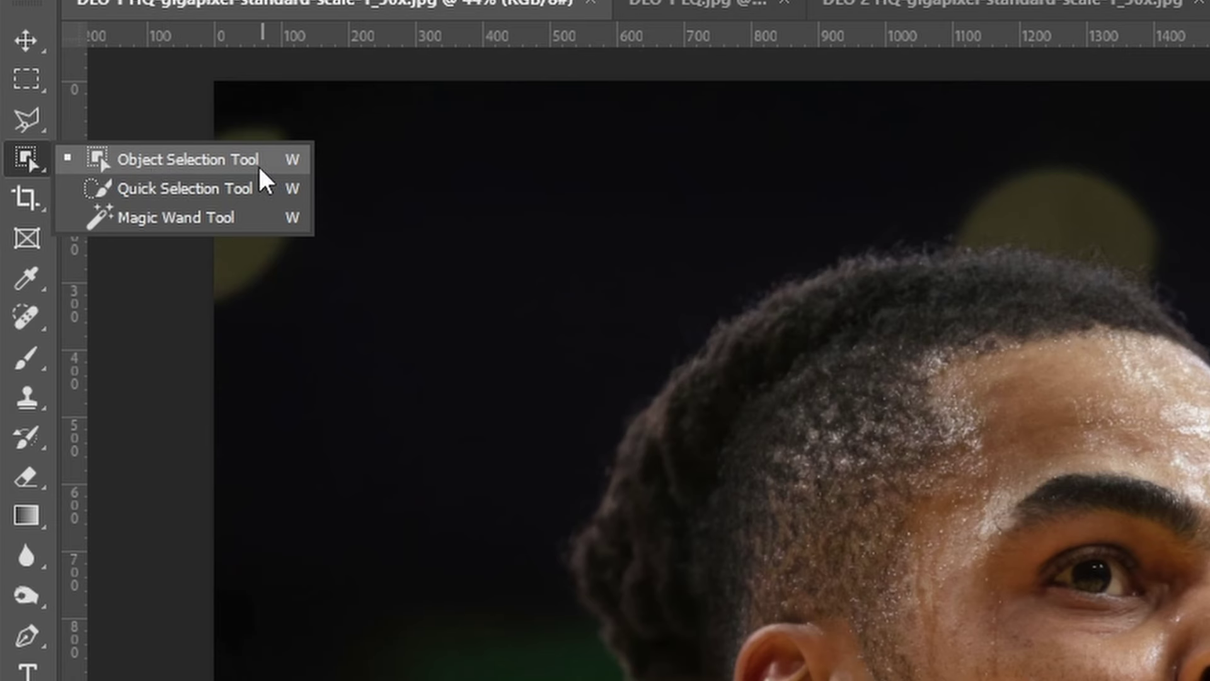
left_click(101, 164)
right_click(28, 153)
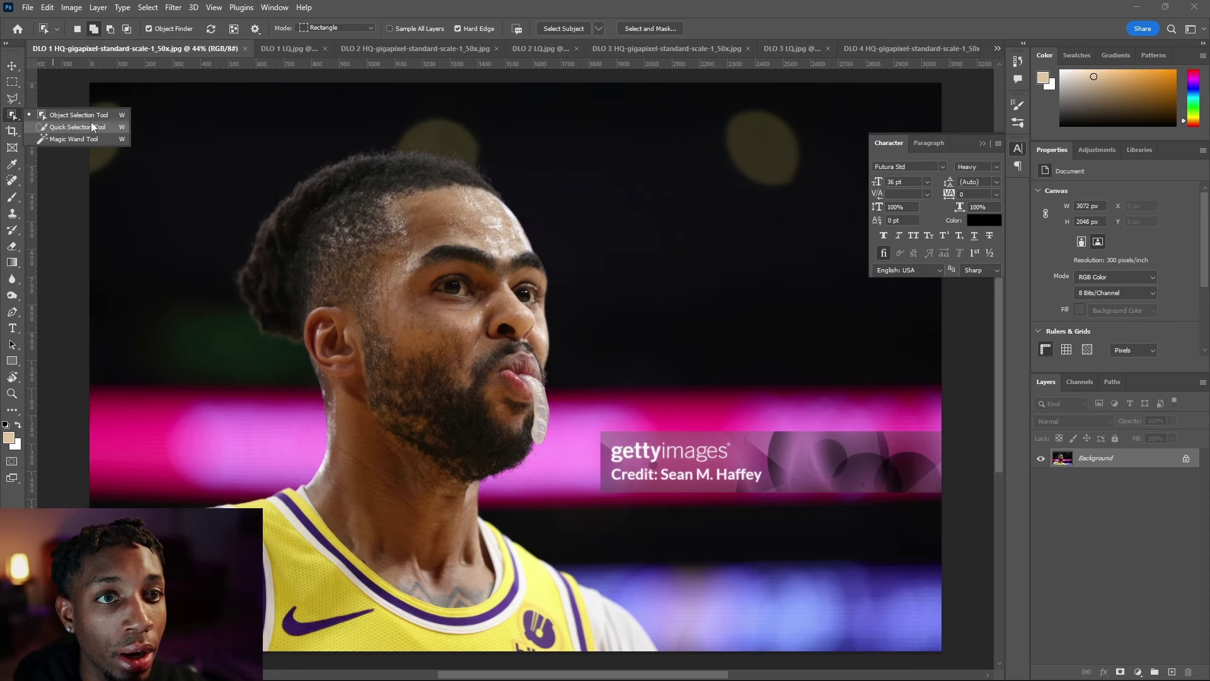
left_click(67, 115)
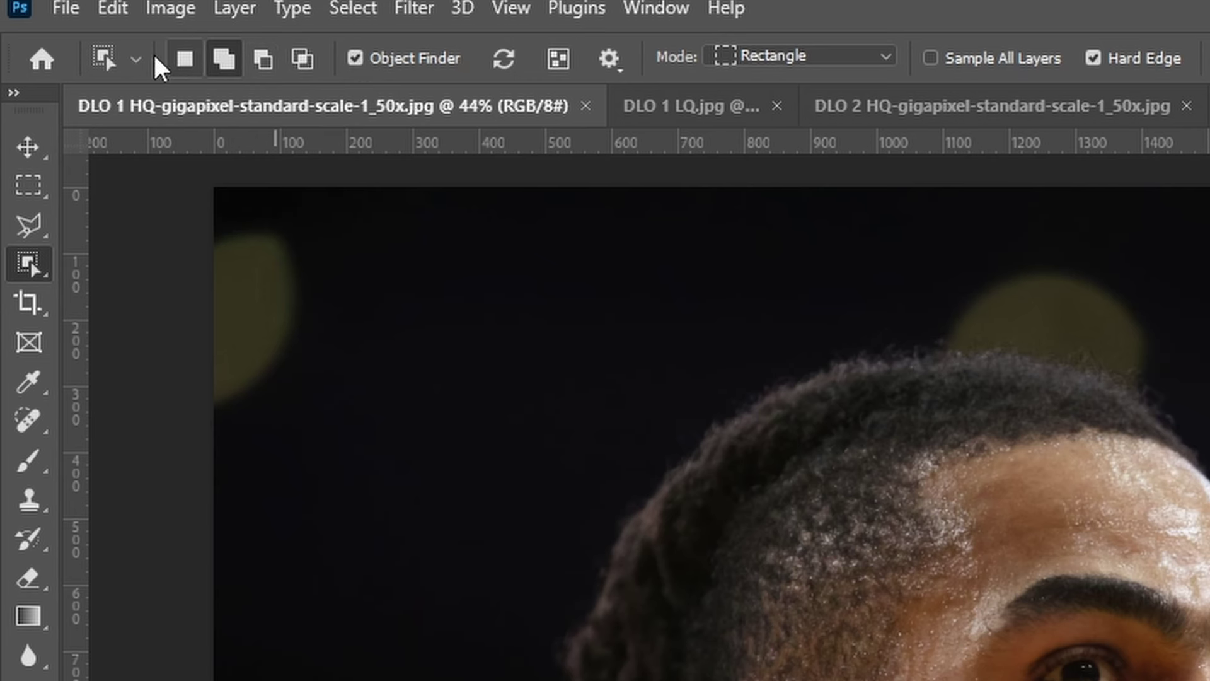
left_click(308, 61)
left_click(184, 60)
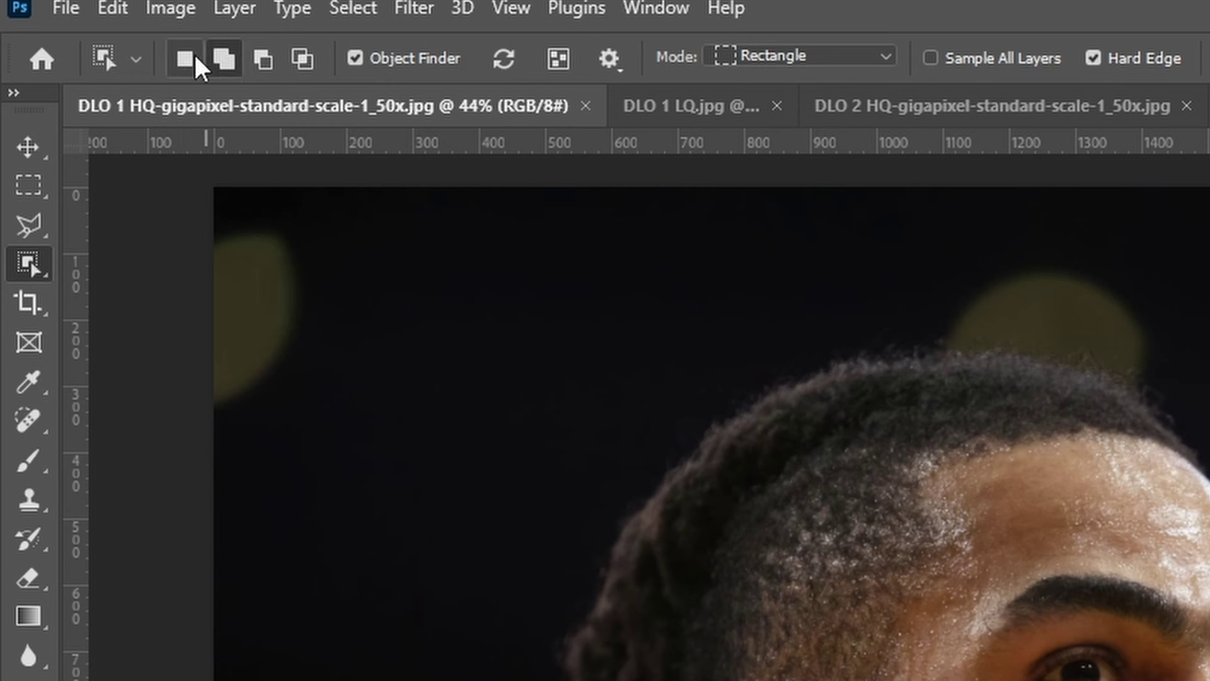
left_click(234, 55)
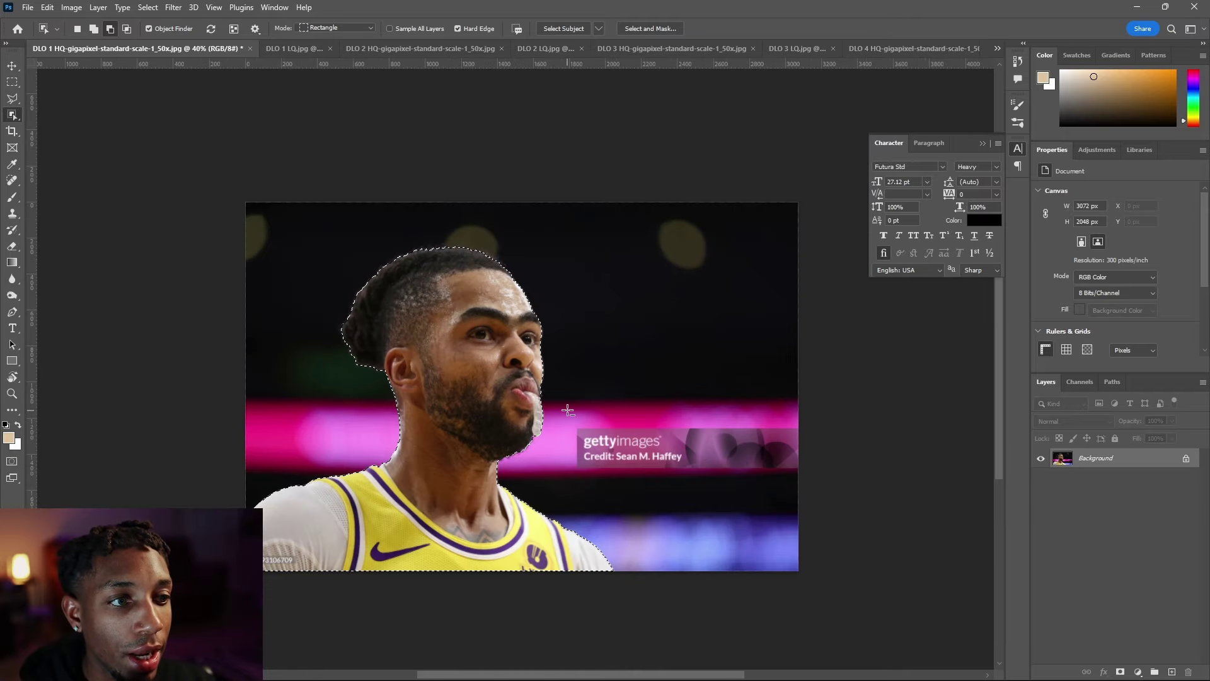
Step: Check the selection outline around the basketball player and turn it into a layer mask on the photo
scroll(534, 421, "up", 5)
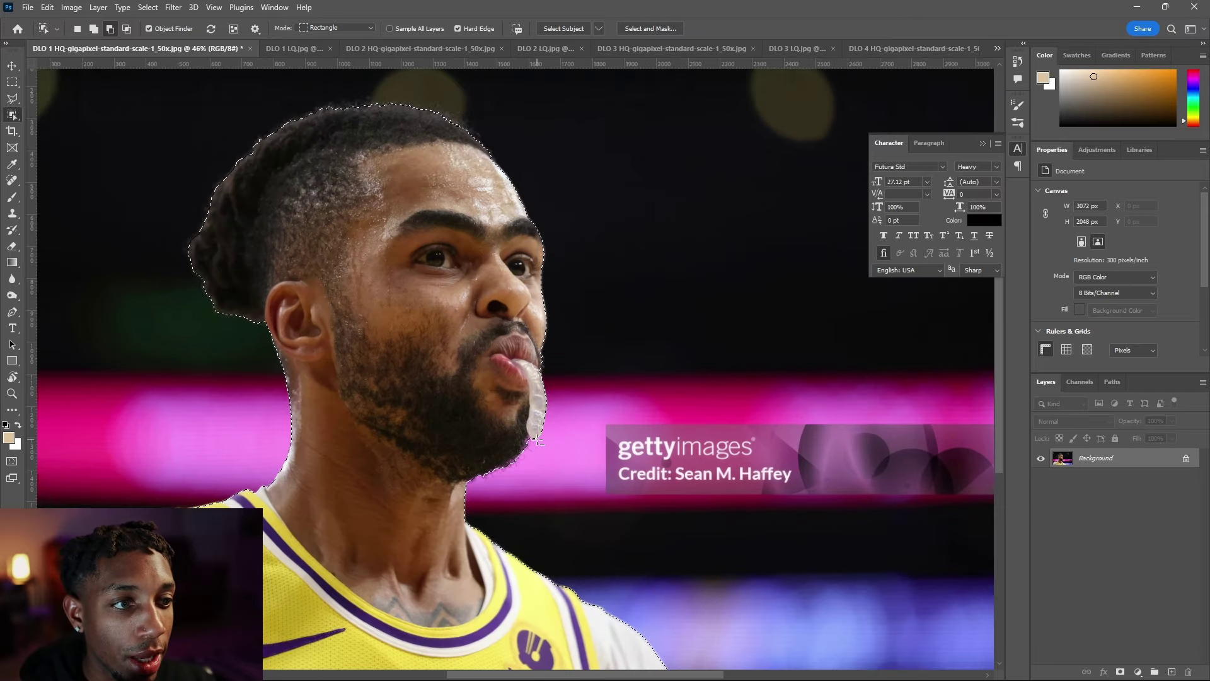
scroll(534, 421, "up", 3)
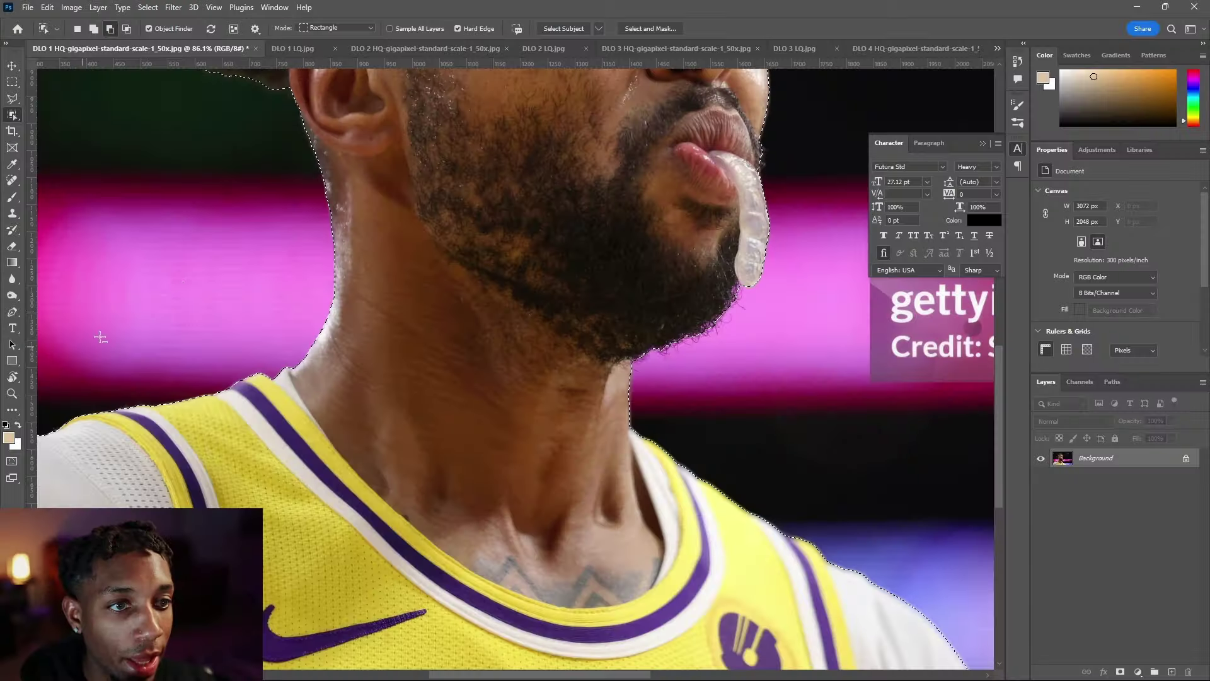
scroll(240, 189, "up", 5)
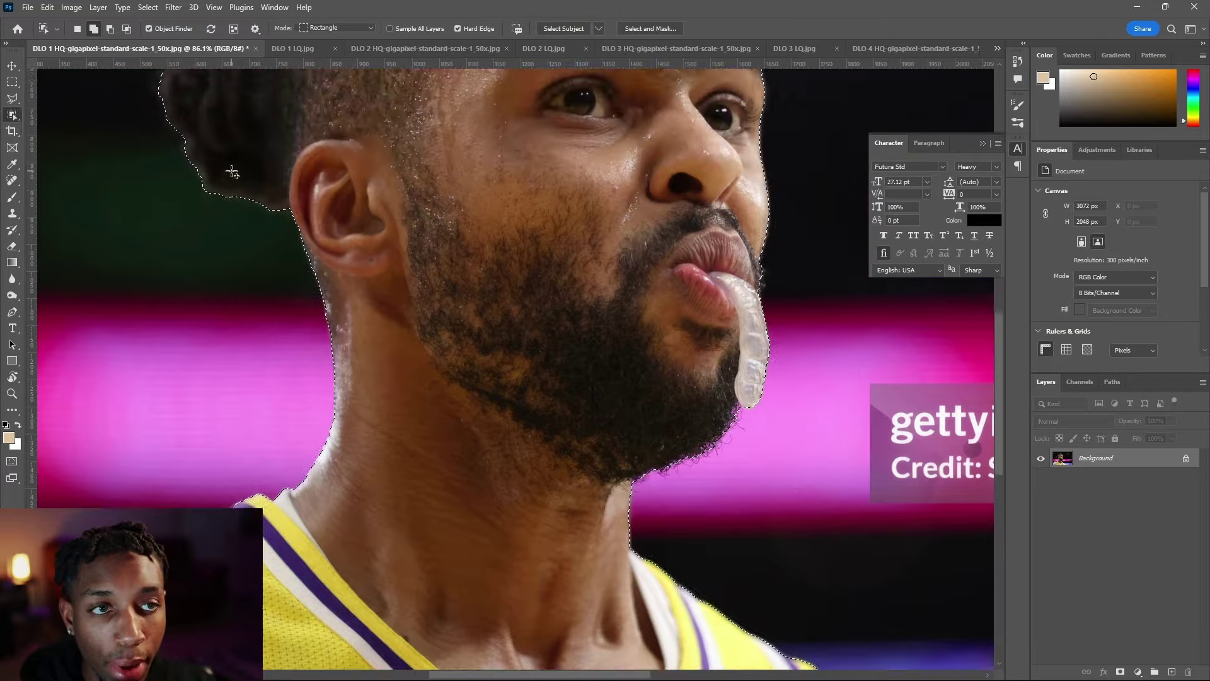
scroll(200, 194, "down", 5)
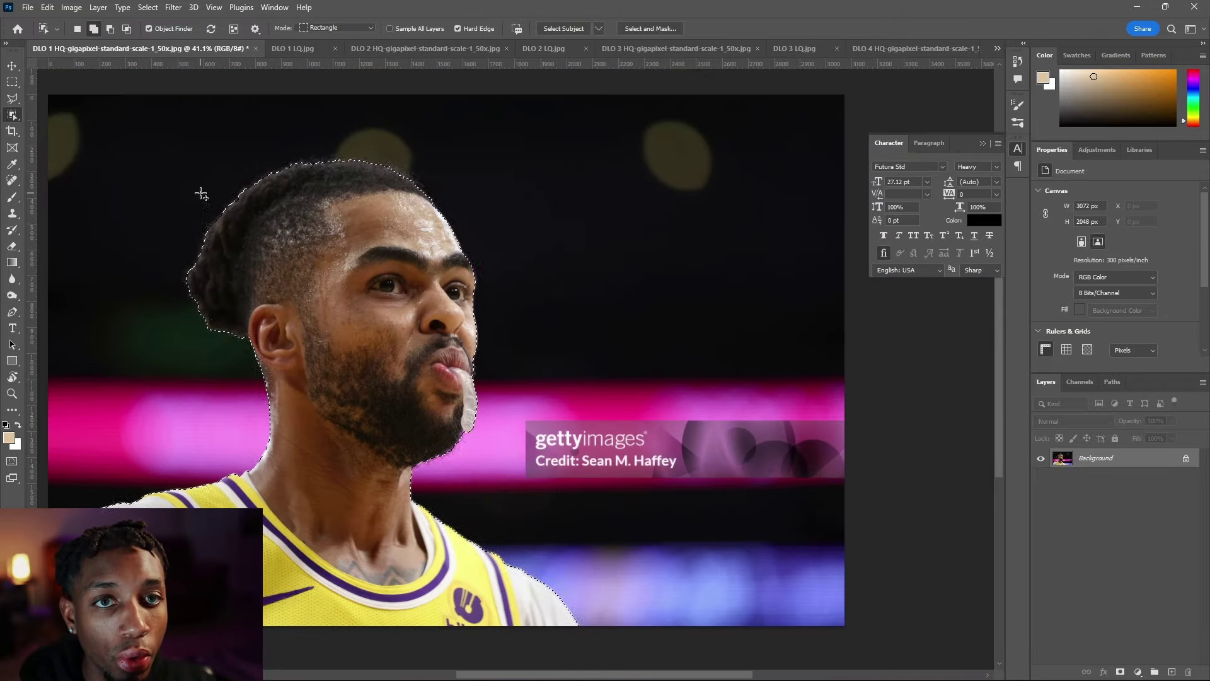
scroll(601, 261, "up", 2)
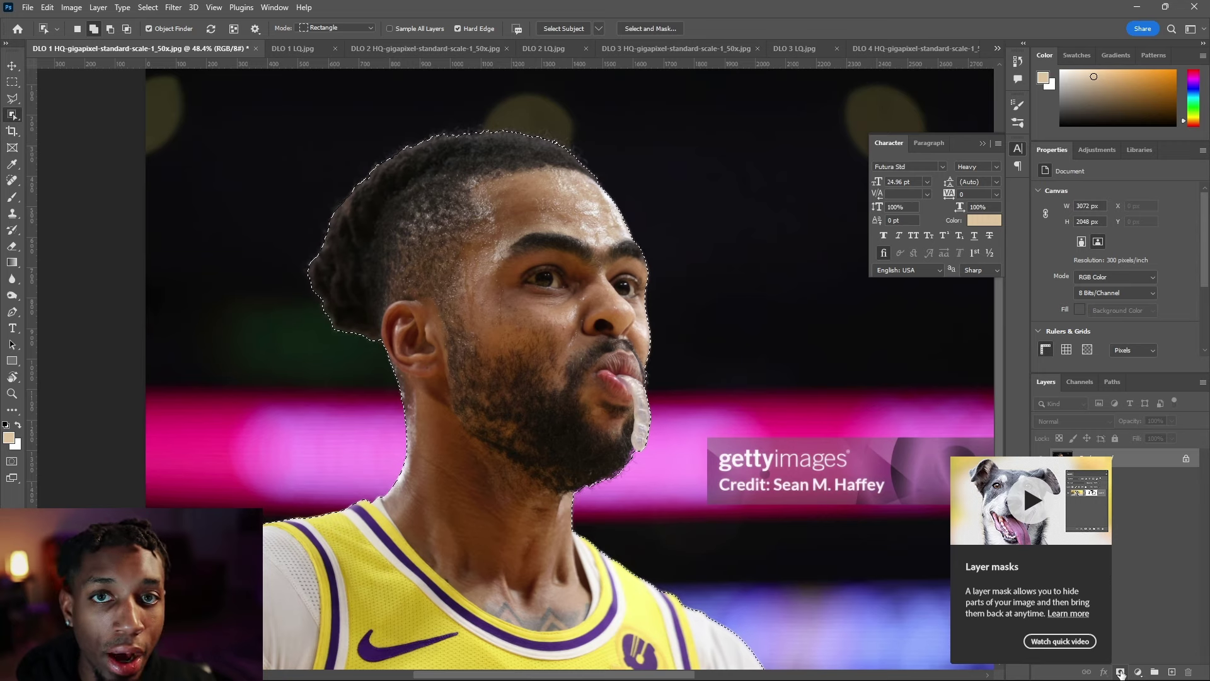
left_click(1121, 672)
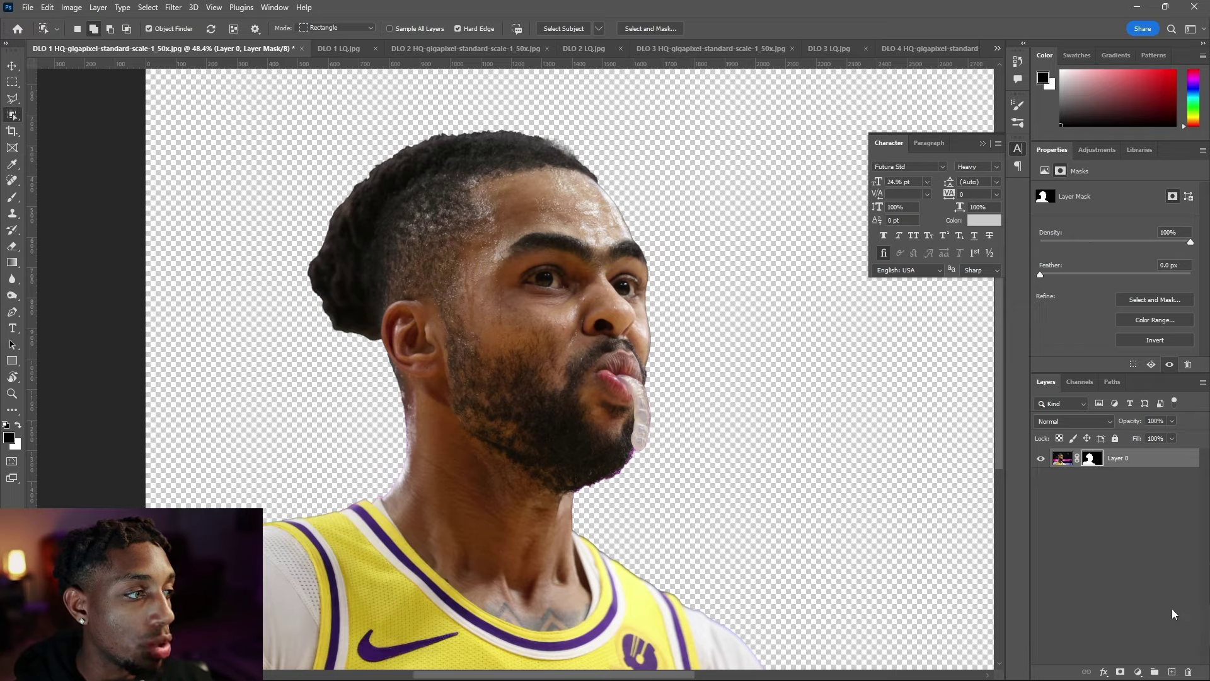
Step: Add a solid colour fill layer in red #b92323 beneath the cut-out player
left_click(1172, 671)
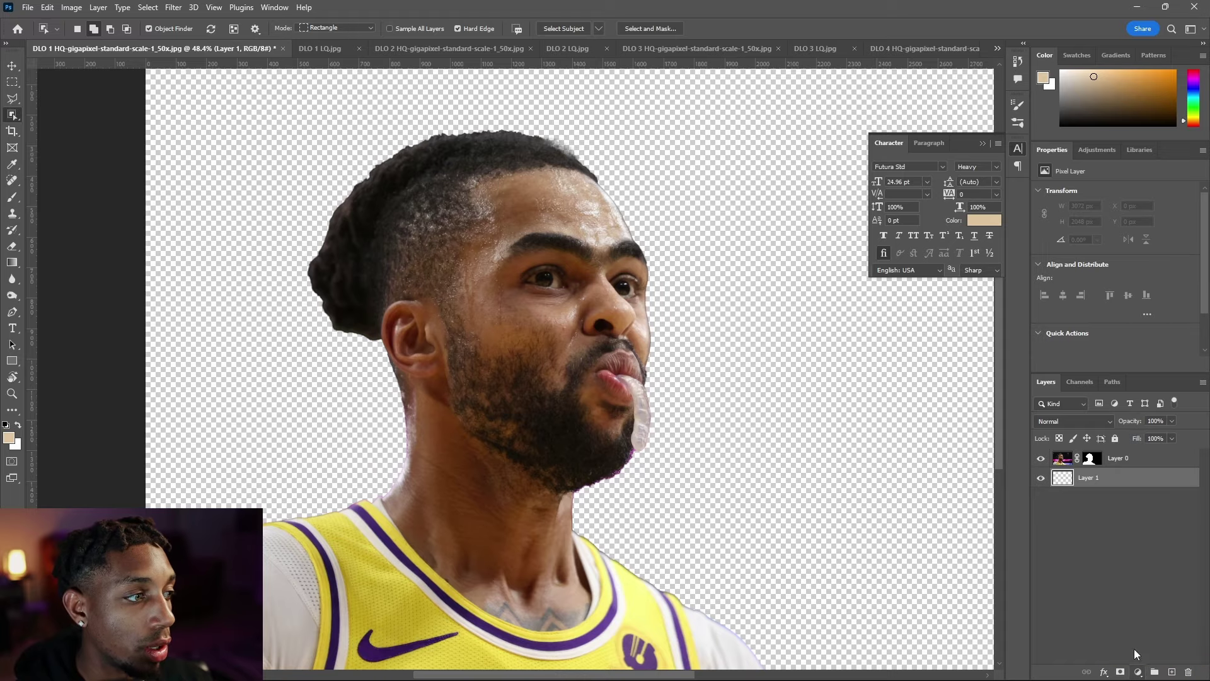
left_click(1137, 672)
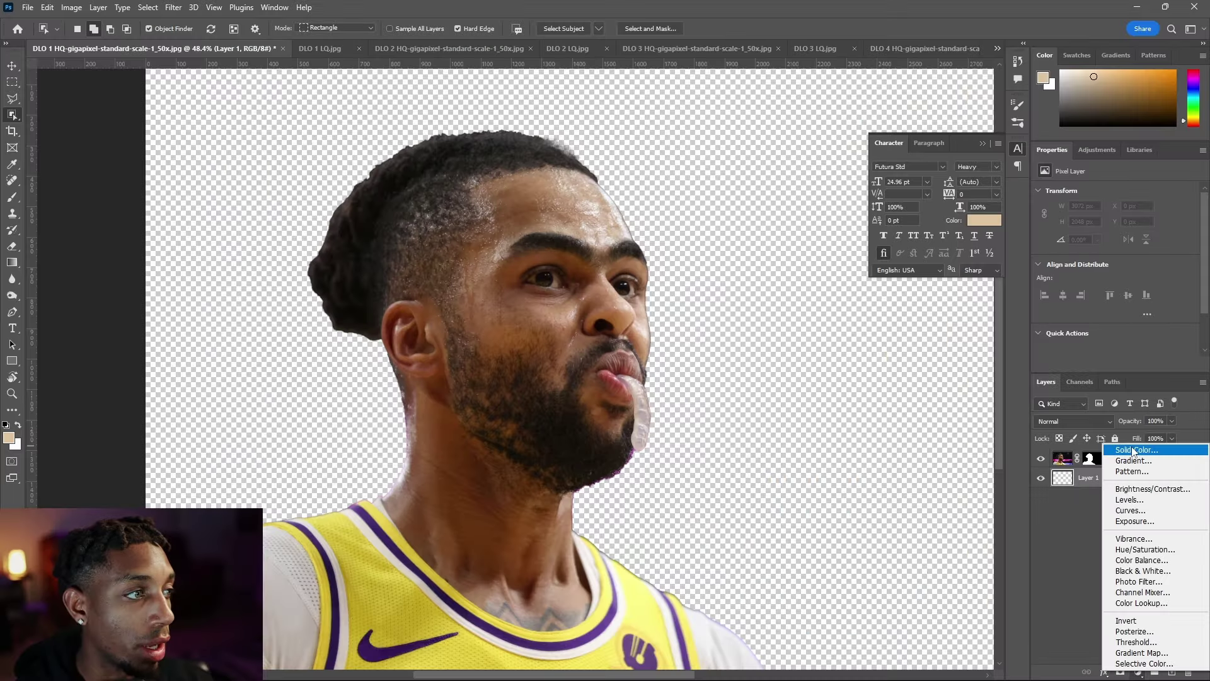
left_click(1132, 450)
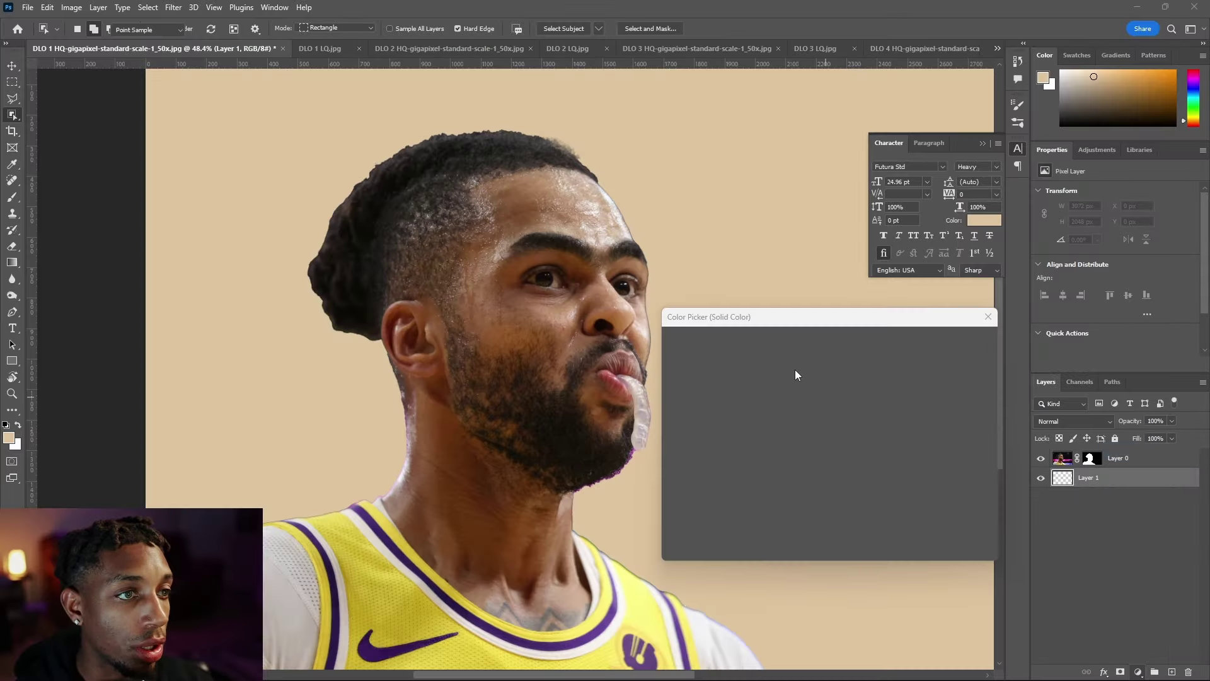
left_click_drag(842, 373, 842, 346)
left_click_drag(801, 403, 804, 371)
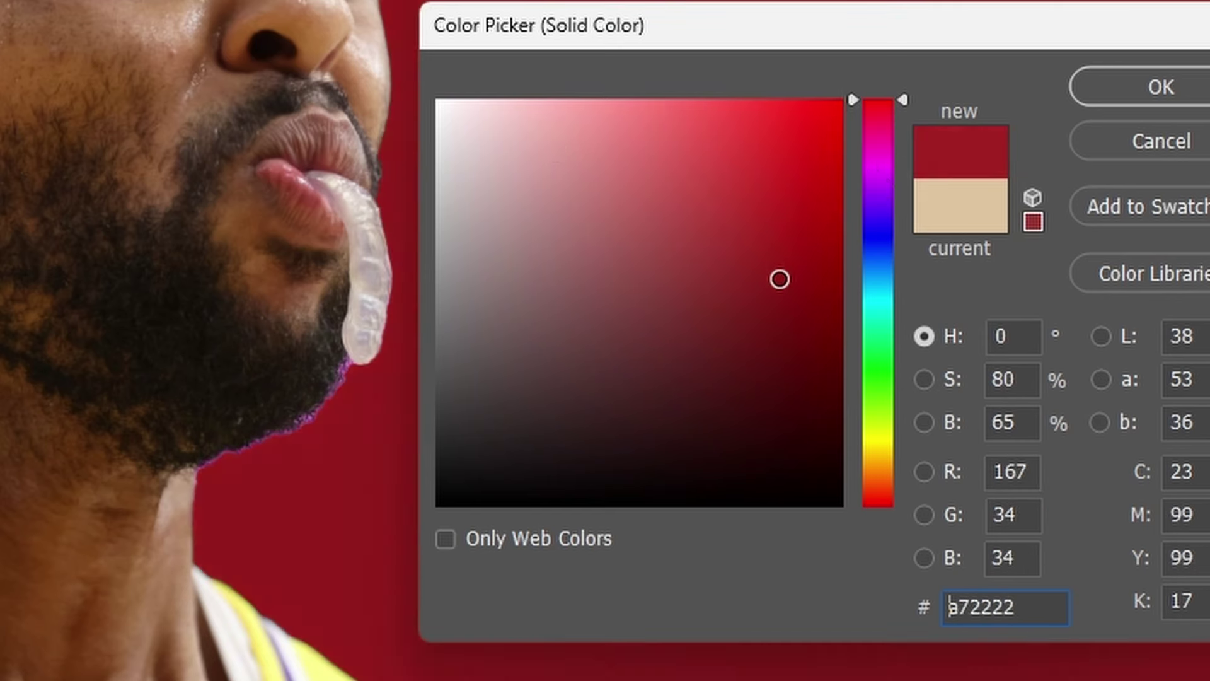
left_click_drag(780, 161, 764, 208)
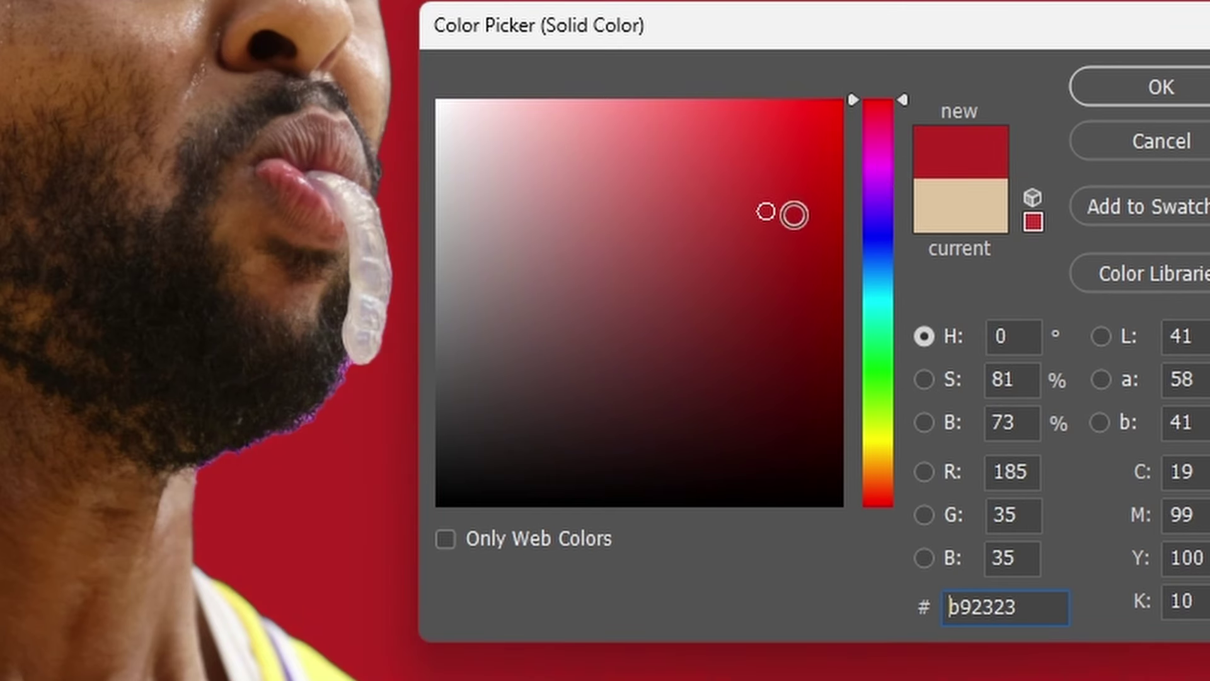
left_click(1138, 82)
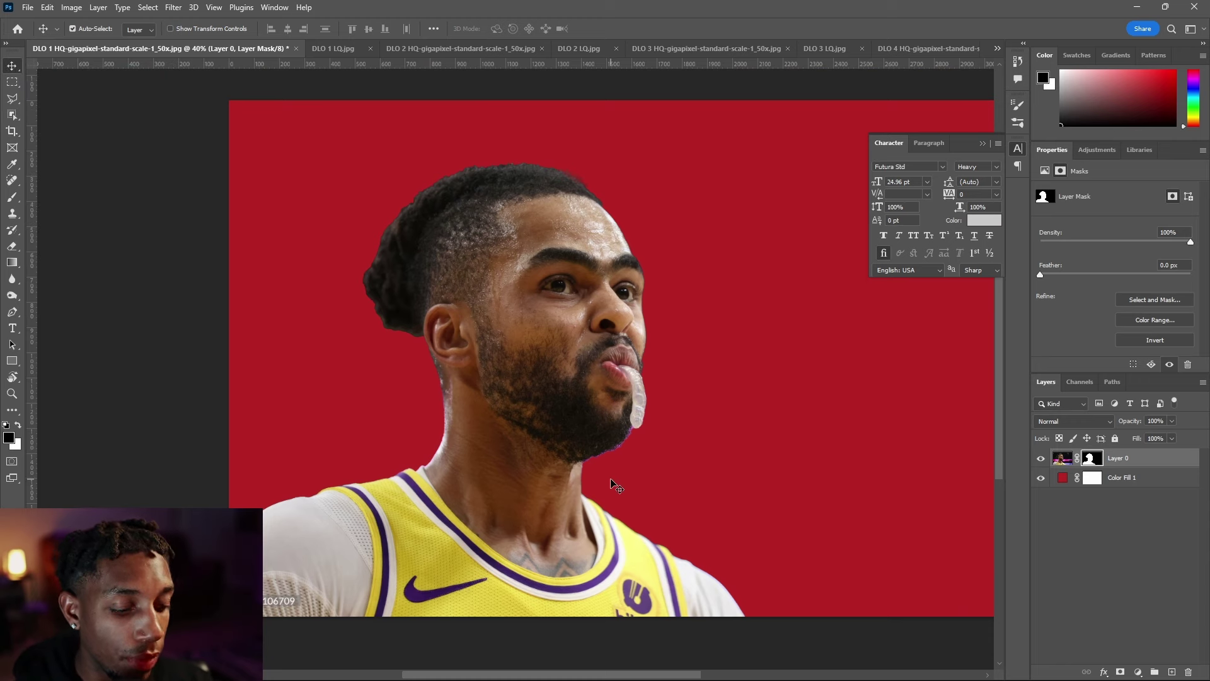
Step: Inspect the cut-out edges around the player's face, hair and beard against the red background
scroll(634, 435, "up", 7)
scroll(623, 451, "down", 5)
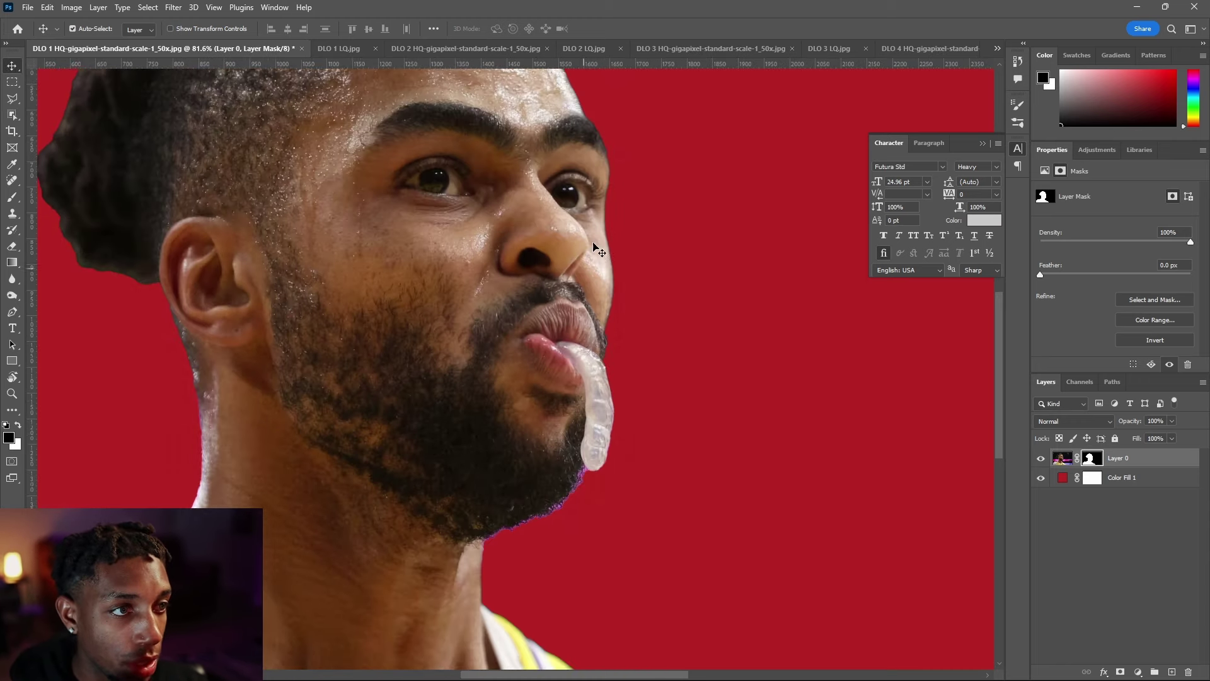
scroll(593, 247, "down", 1)
scroll(593, 247, "up", 4)
scroll(124, 158, "up", 3)
scroll(340, 162, "down", 5)
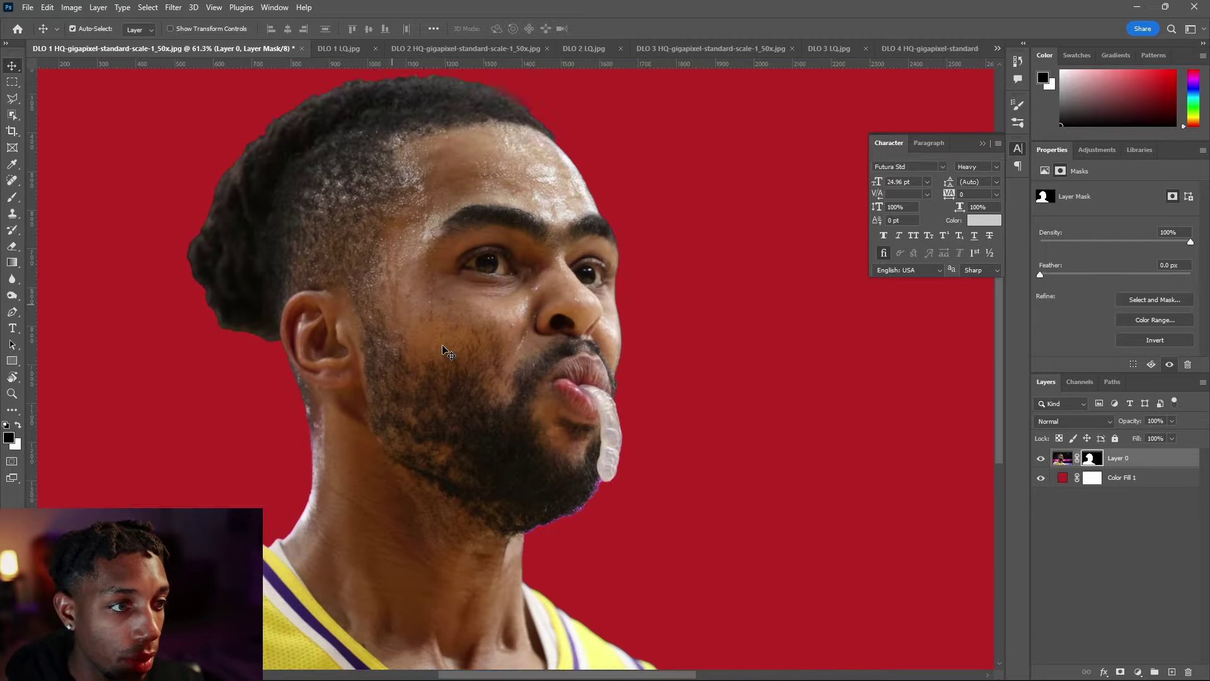
scroll(550, 397, "down", 1)
scroll(551, 397, "up", 3)
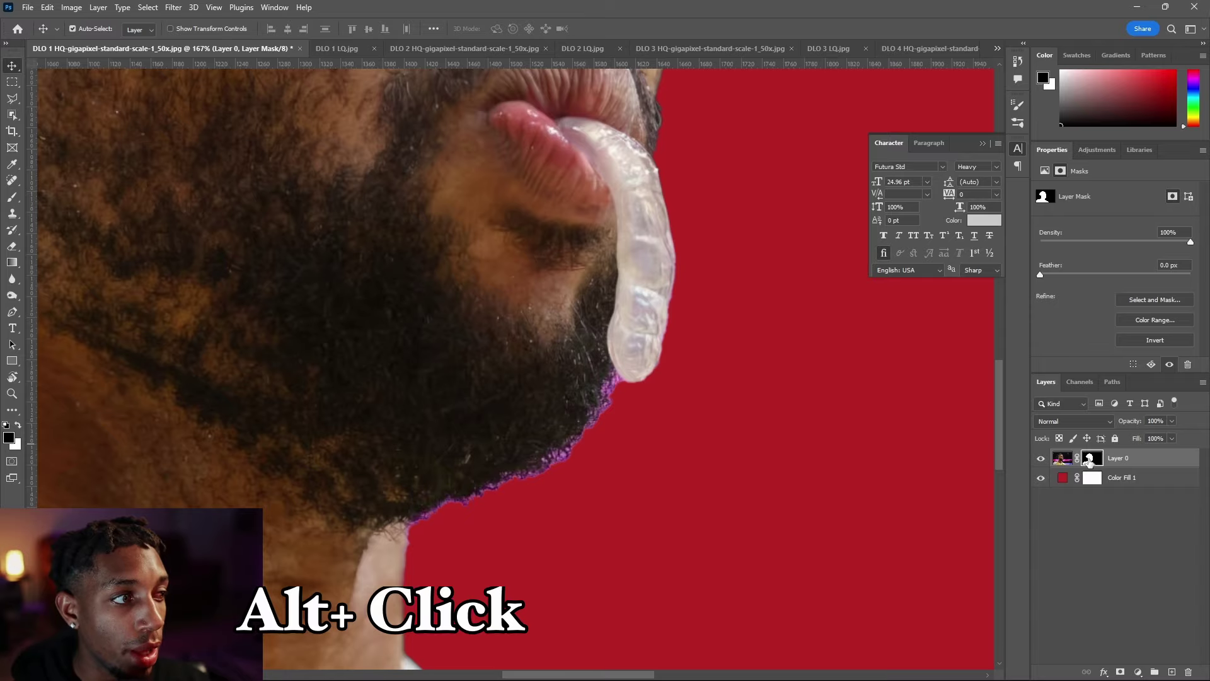
Step: Show the player layer's mask on its own to examine its shape, and return to the layer image
left_click(988, 482, "alt")
scroll(737, 360, "down", 5)
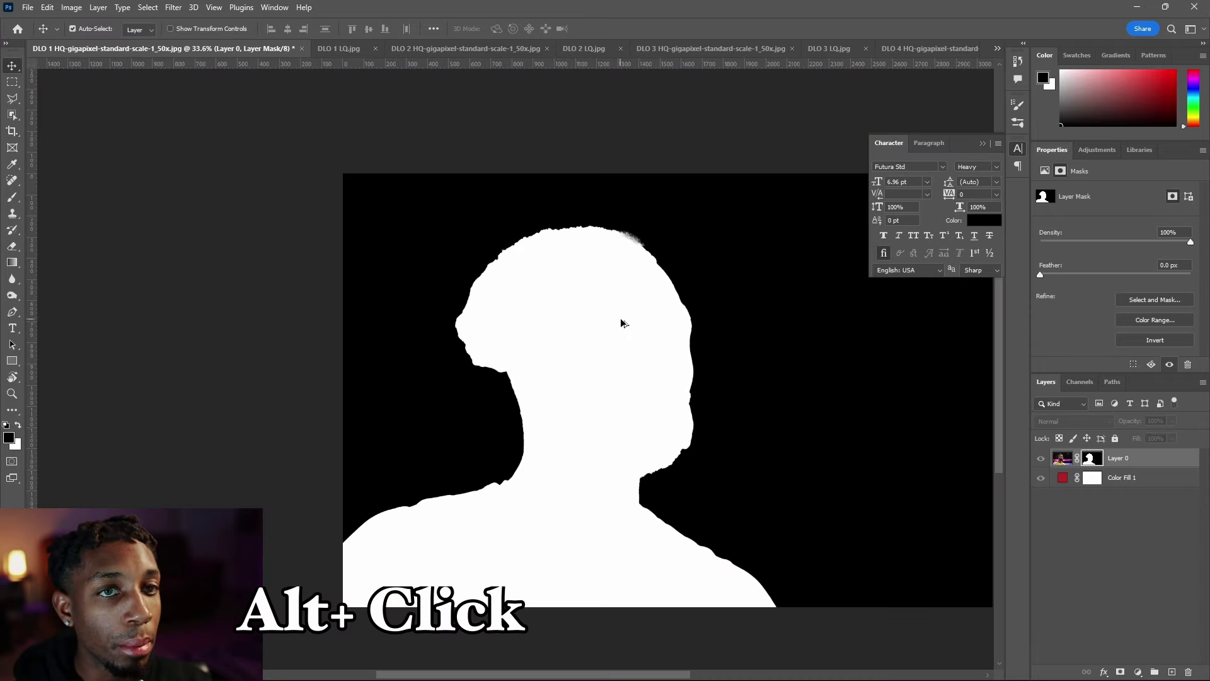
scroll(621, 323, "up", 2)
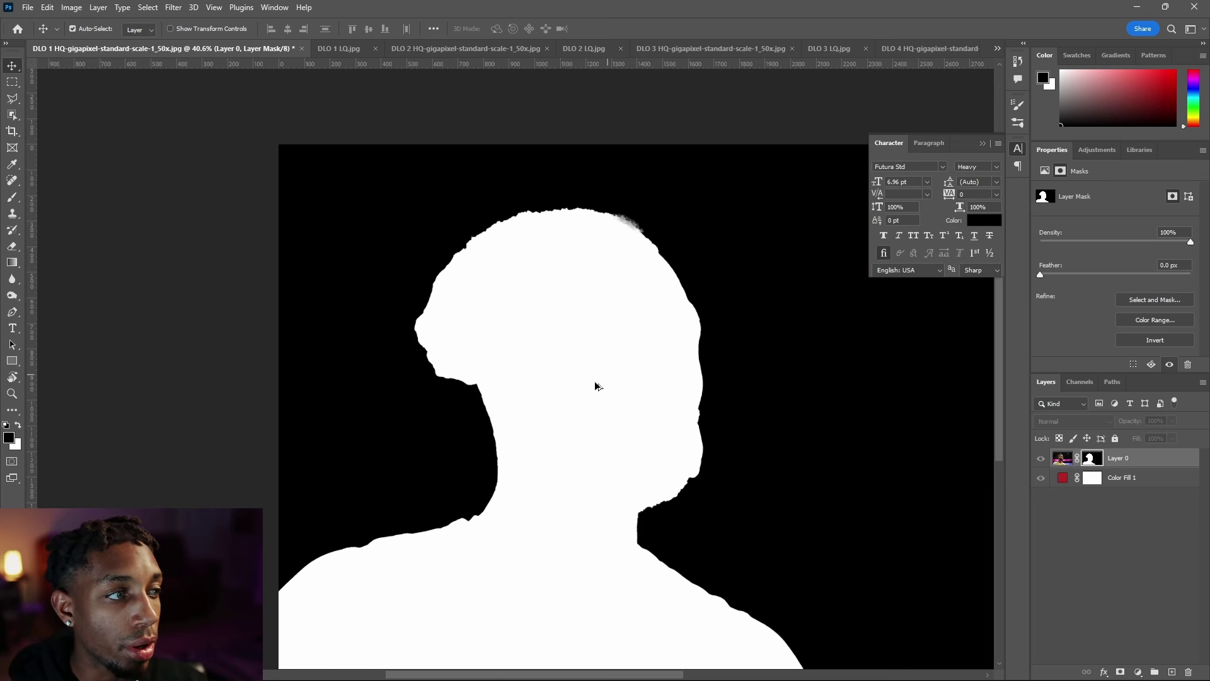
left_click(1063, 461)
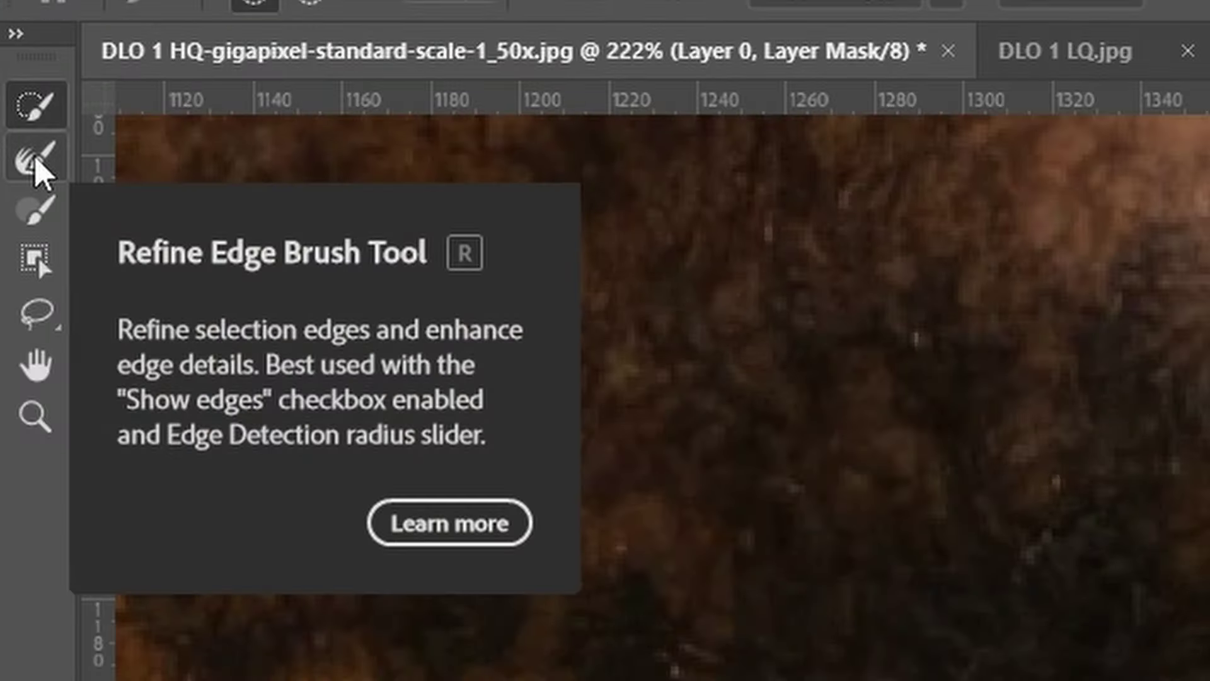
Step: Refine the beard's fringed edge below the chin in Select and Mask using a 28 px Refine Edge Brush with reduced hardness
left_click(12, 82)
scroll(634, 504, "up", 4)
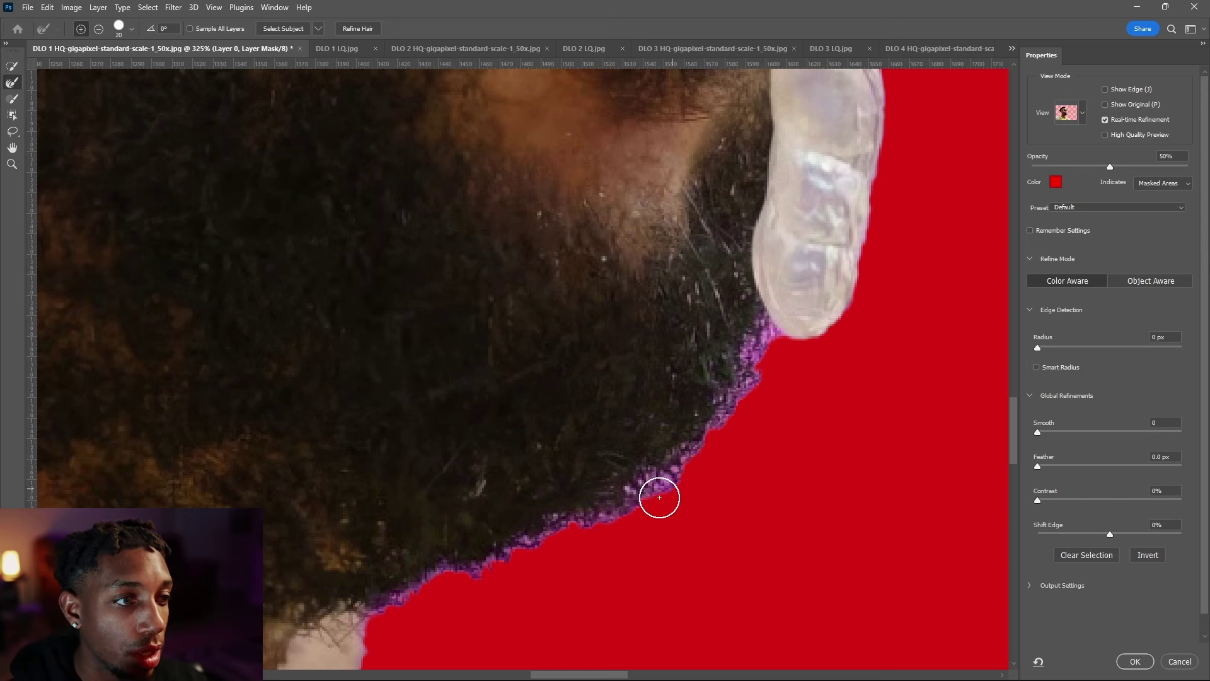
right_click(658, 494, "alt")
right_click(656, 487, "alt")
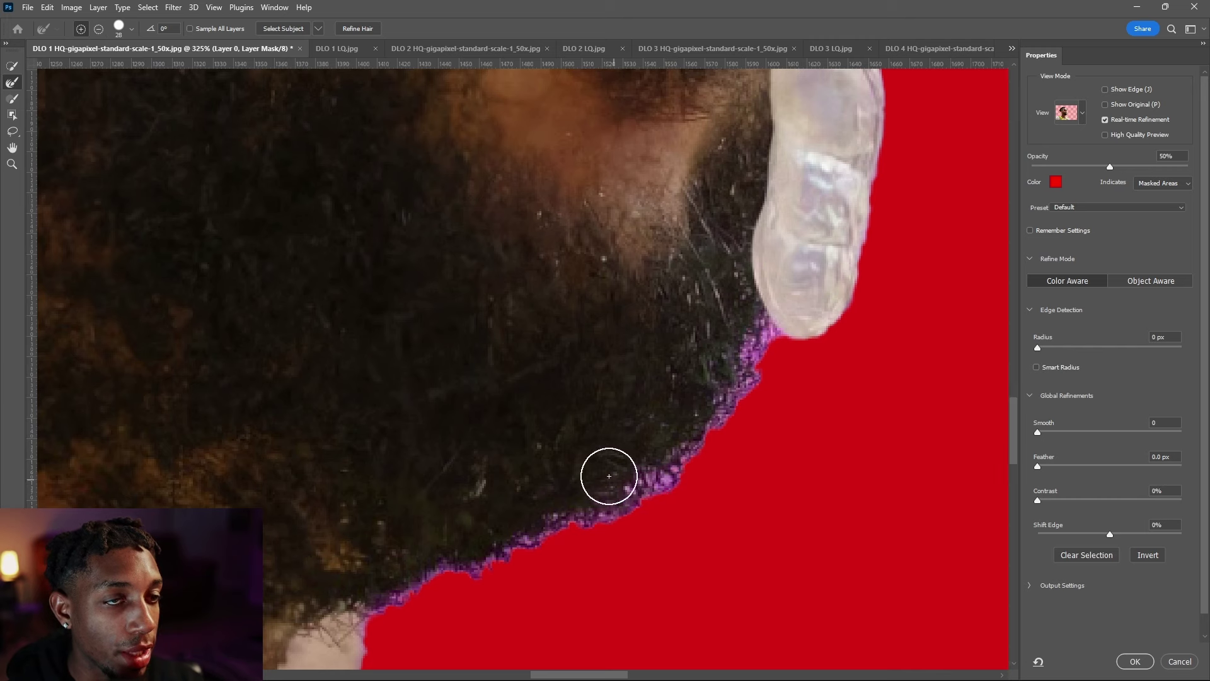
left_click(131, 29)
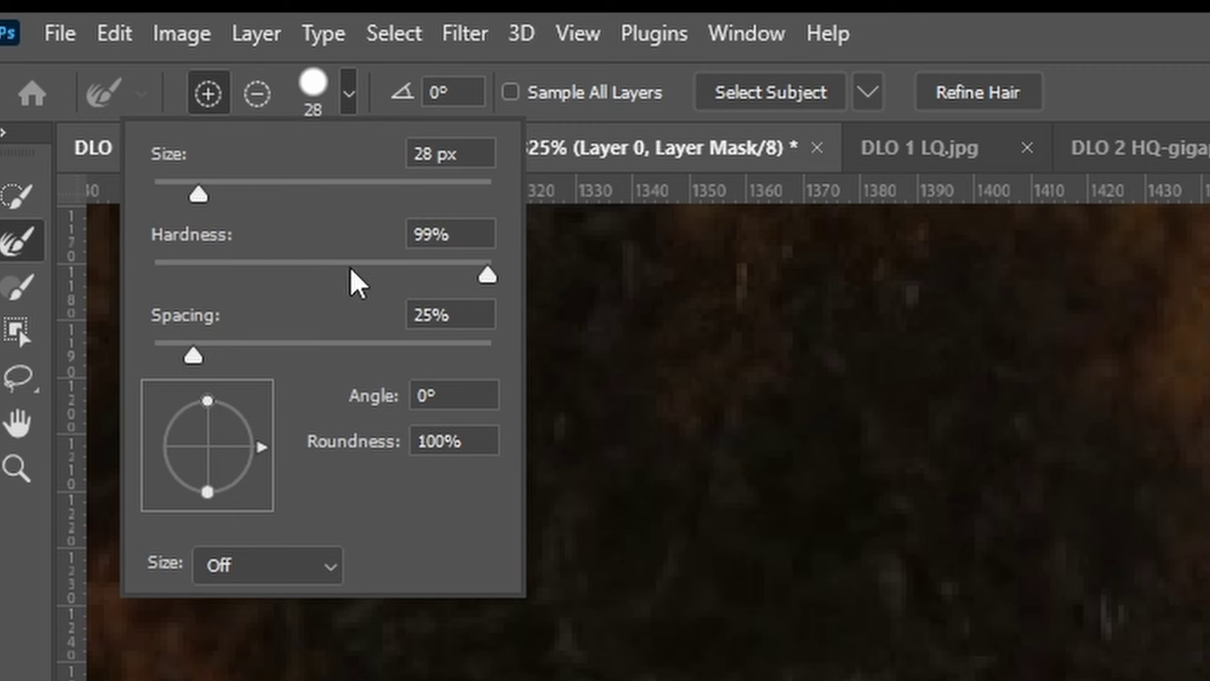
left_click_drag(132, 94, 61, 96)
left_click_drag(154, 277, 152, 277)
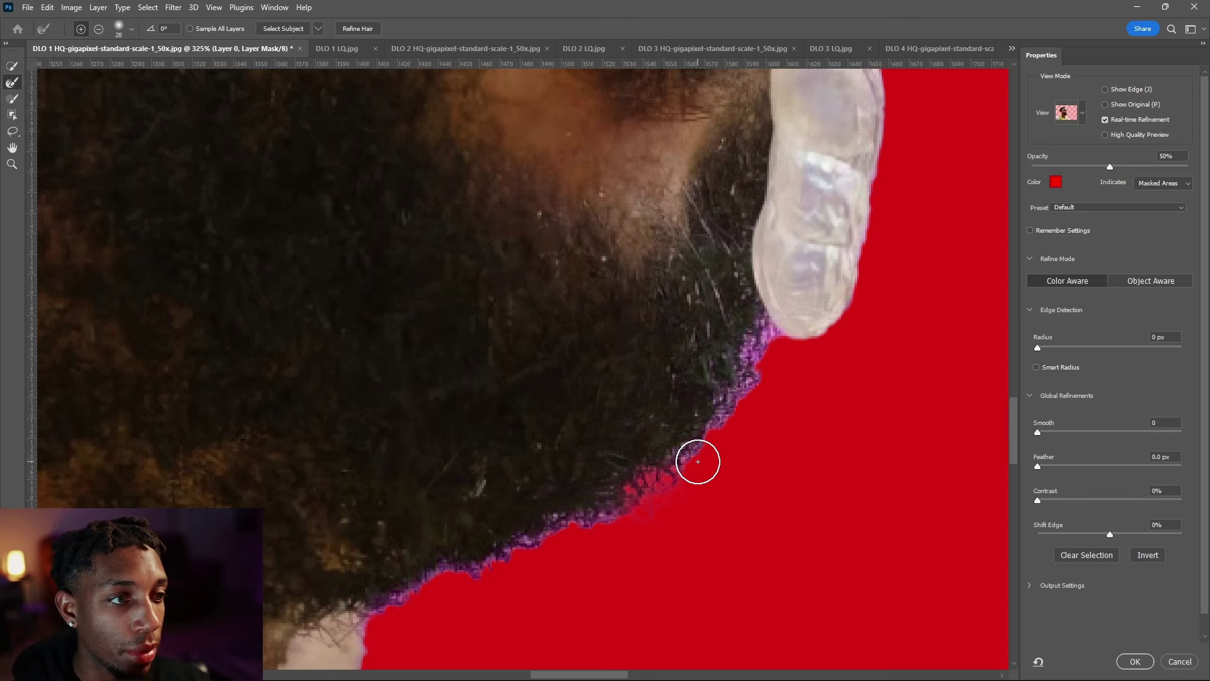
mouse_move(697, 459)
left_mouse_down()
mouse_move(767, 359)
mouse_move(761, 333)
mouse_move(659, 486)
mouse_move(384, 611)
left_mouse_up()
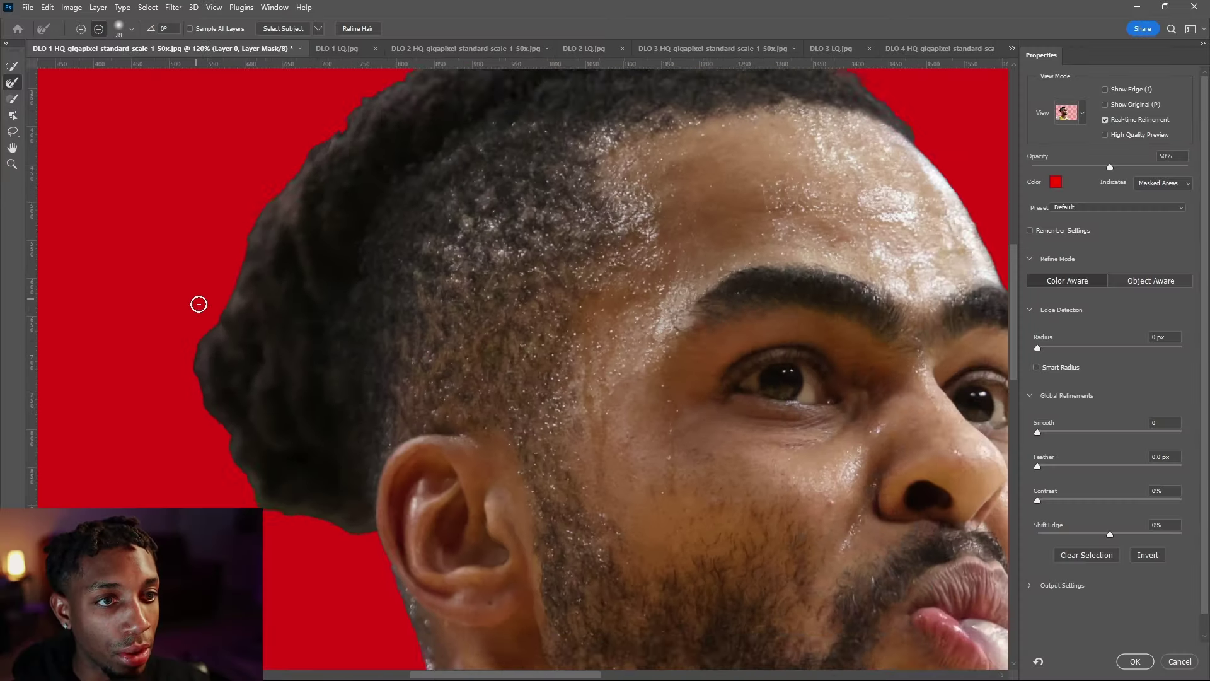
scroll(198, 304, "up", 3)
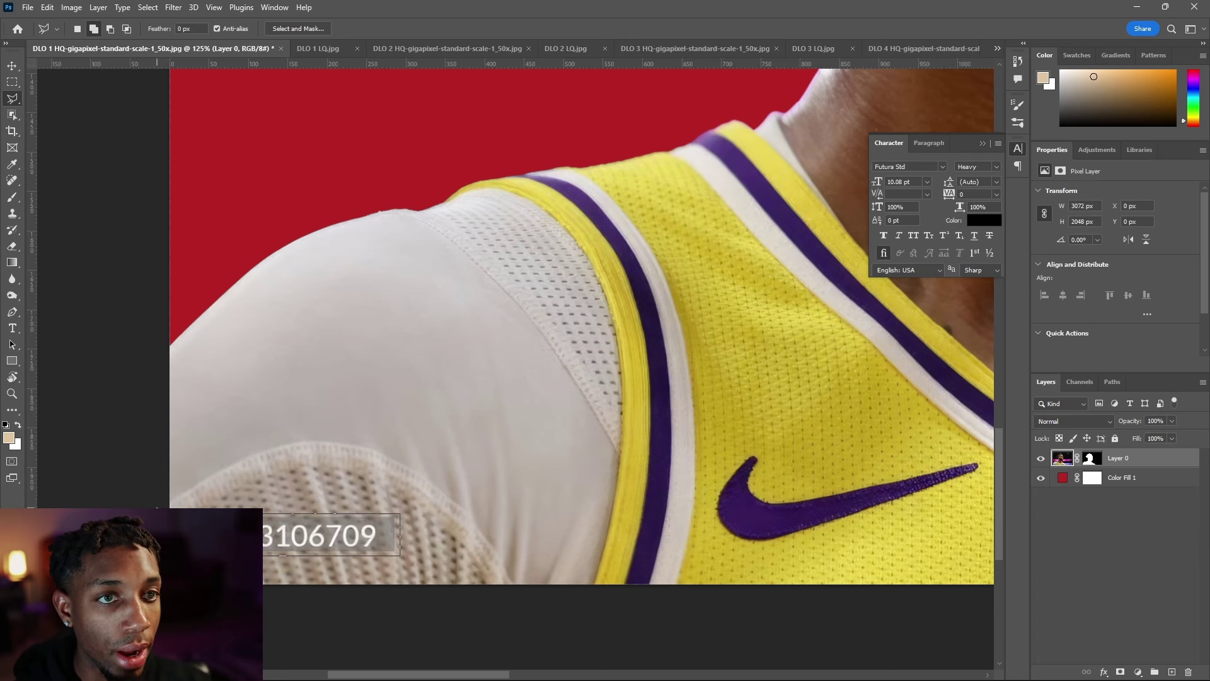
Step: Select the sleeve's watermark number with the Polygonal Lasso and try adding a second area in add-to-selection mode
left_click(157, 509)
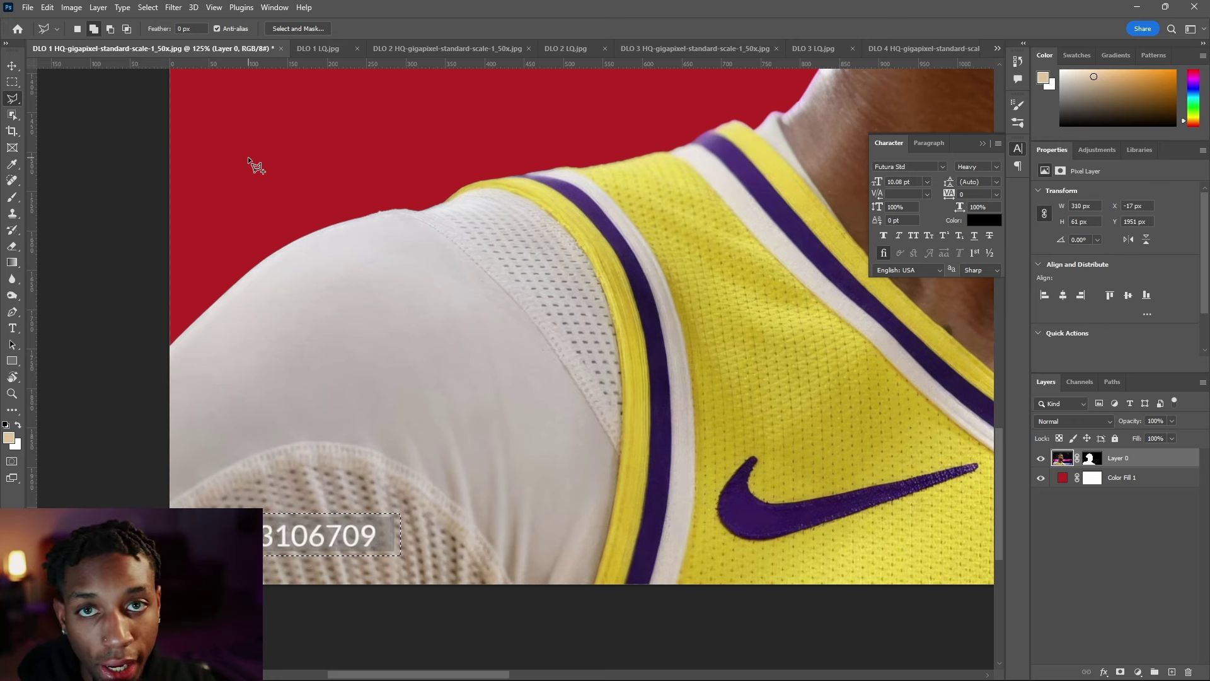
left_click(94, 29)
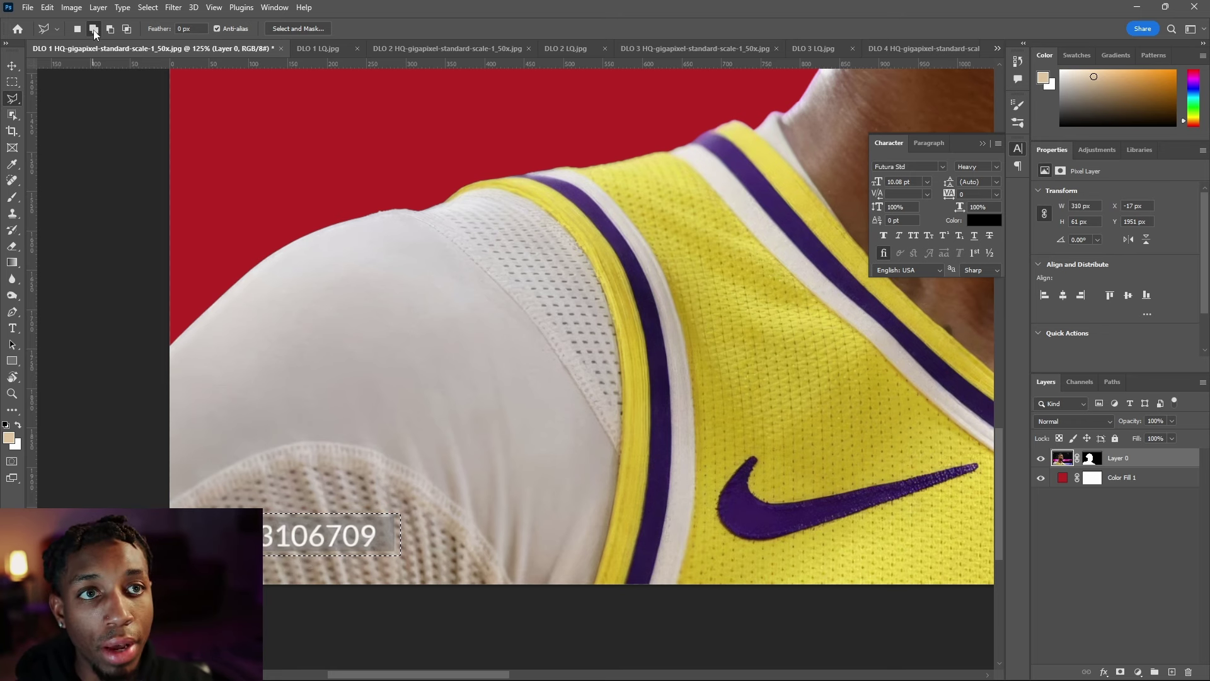
left_click(337, 416)
left_click(429, 356)
left_click(344, 284)
left_click(287, 295)
key("Escape")
Step: Try a new polygonal selection of about 141 by 143 px on the white sleeve, and undo it
scroll(346, 452, "up", 3)
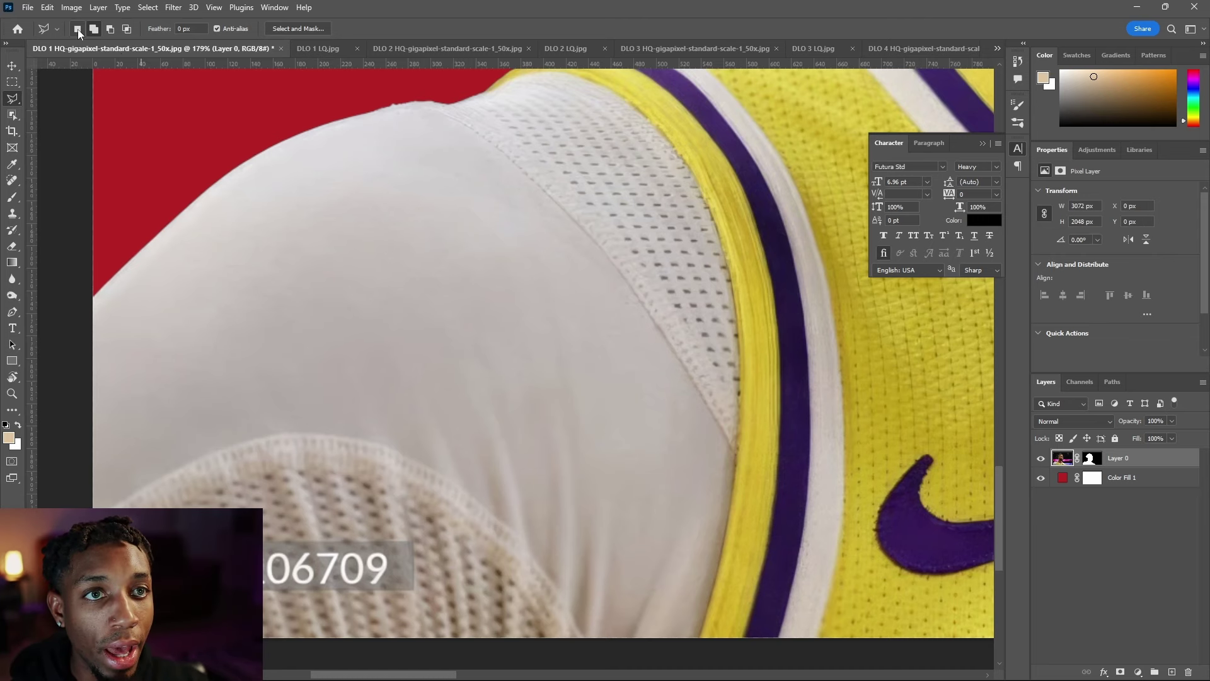
double_click(247, 365)
double_click(678, 349)
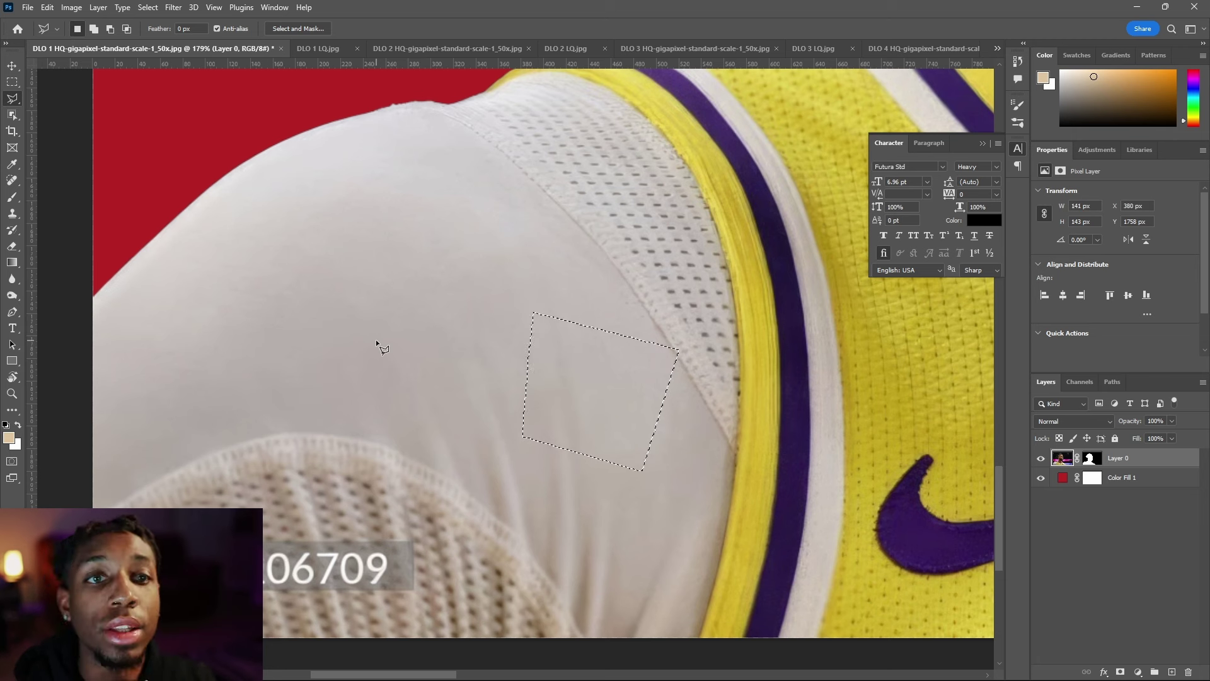
key("ctrl+z")
key("ctrl+z")
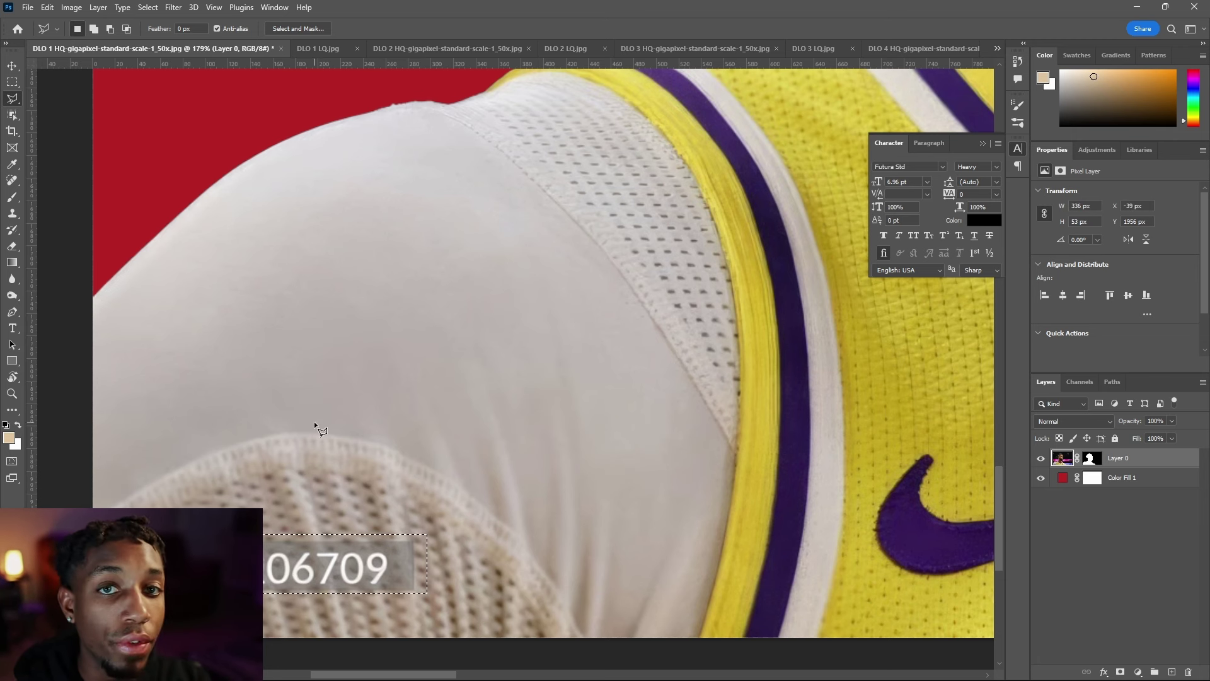
Step: Fill the selected watermark number on the sleeve using Content-Aware contents at 100% opacity, and clear the selection
key("shift")
key("shift+F5")
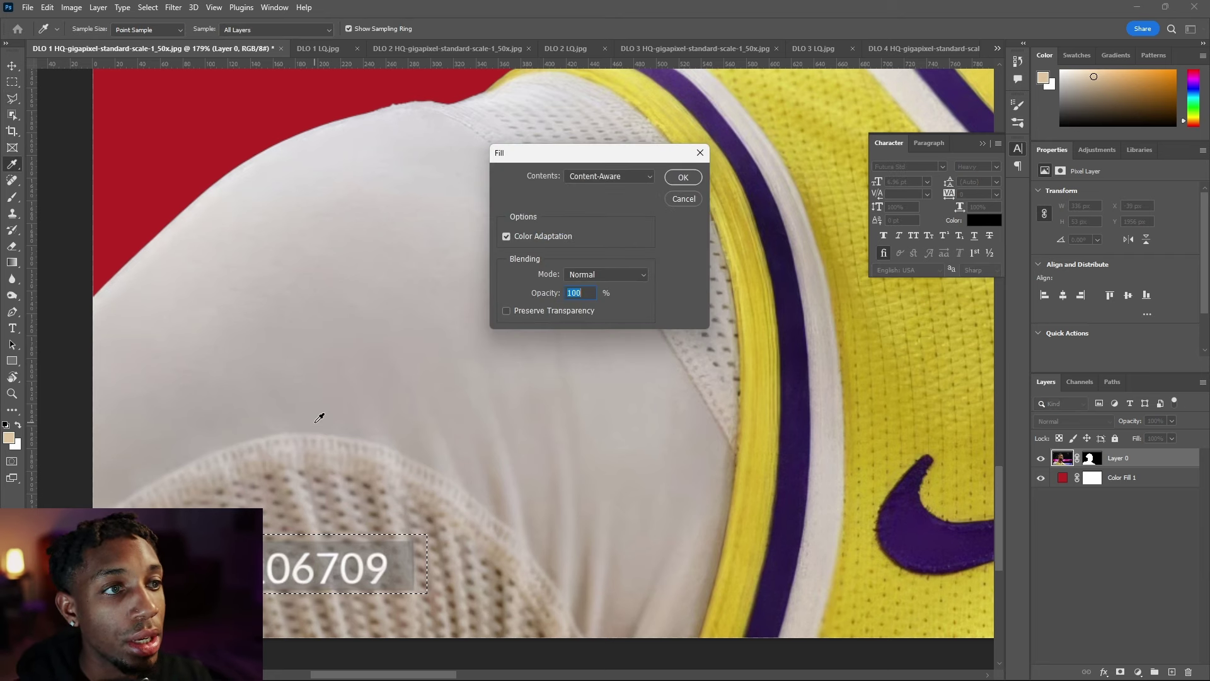
left_click(685, 177)
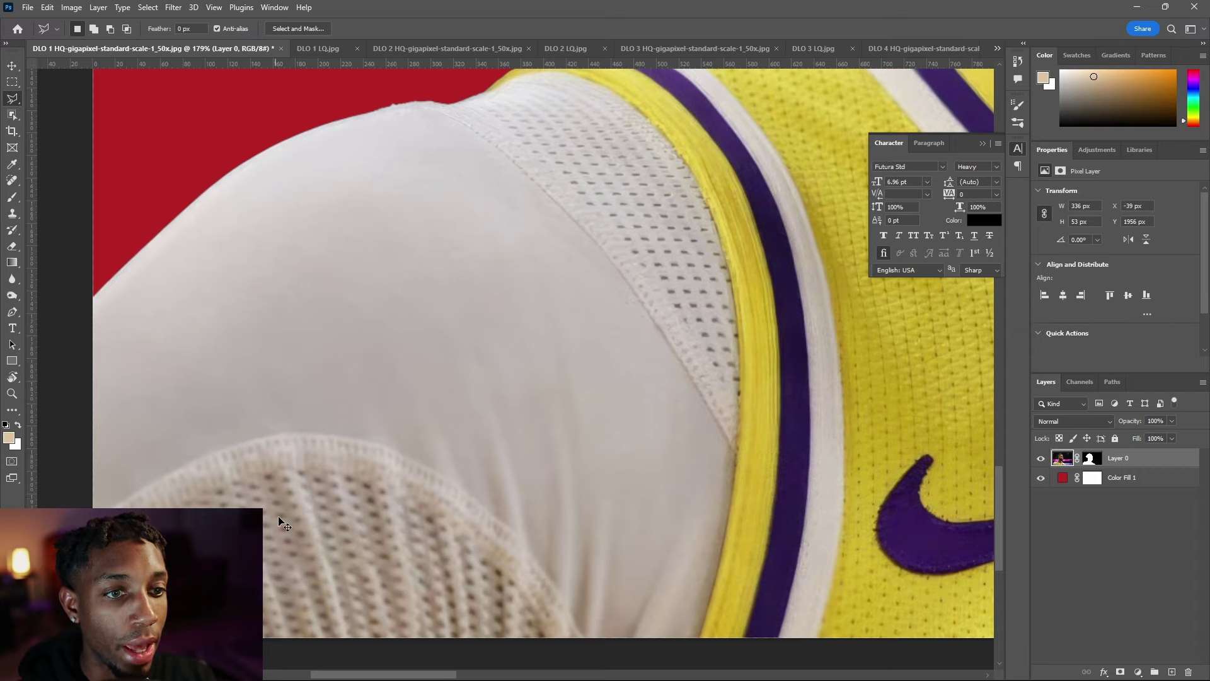
key("ctrl+d")
Step: Examine the cutout's face, beard and hair edges against the red background
scroll(294, 483, "down", 12)
key("v")
scroll(442, 391, "down", 1)
scroll(548, 353, "up", 1)
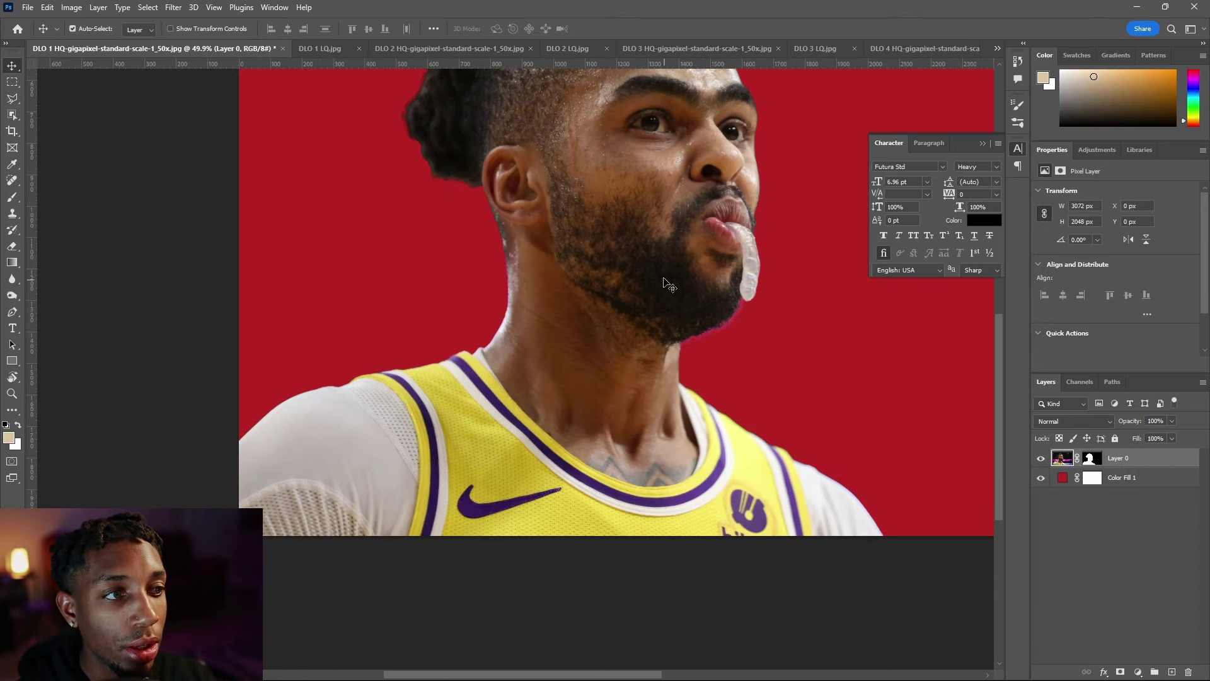
scroll(670, 286, "up", 3)
scroll(637, 141, "up", 2)
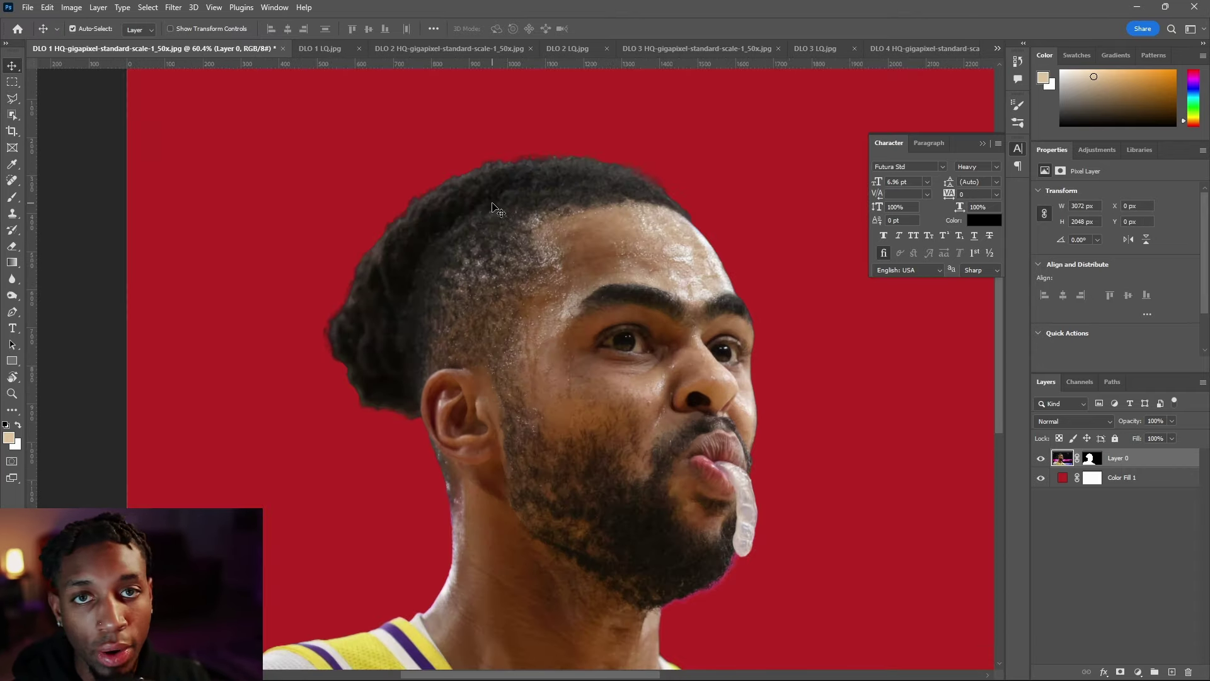
scroll(610, 261, "down", 1)
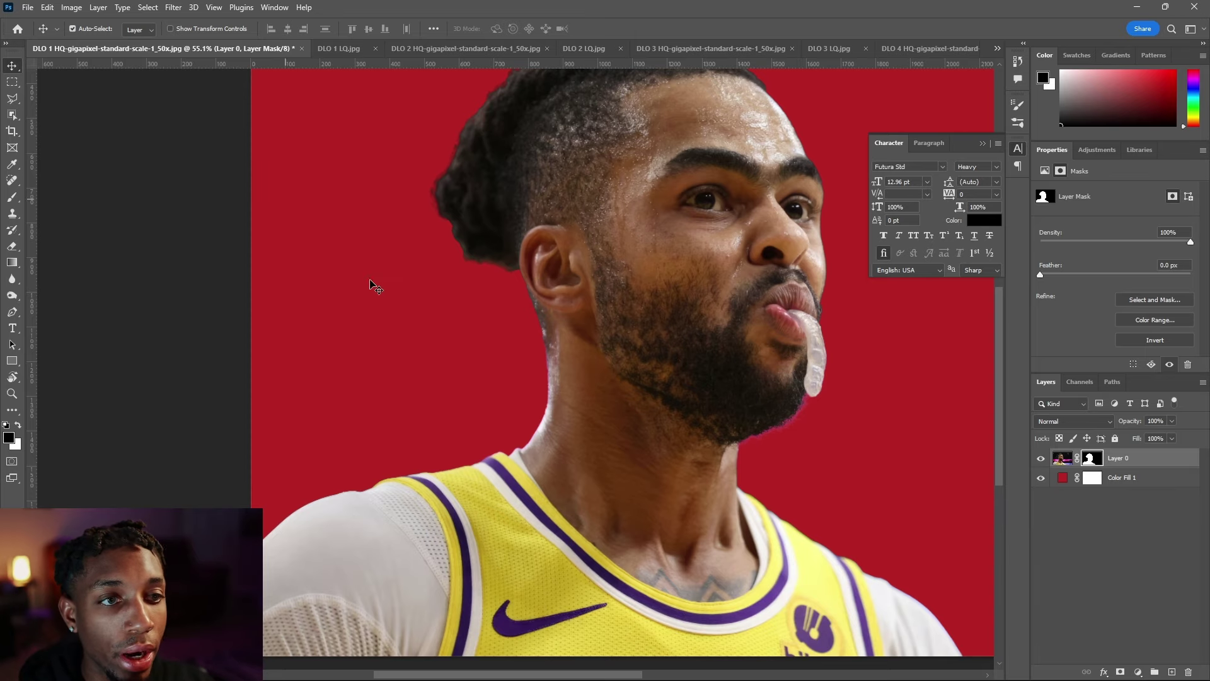
Step: Paint black on the player's layer mask along the back edge of the neck with a hard round brush, reducing it to 26 px
key("b")
mouse_move(446, 268)
left_mouse_down()
mouse_move(494, 665)
mouse_move(455, 411)
left_mouse_up()
left_click(376, 29)
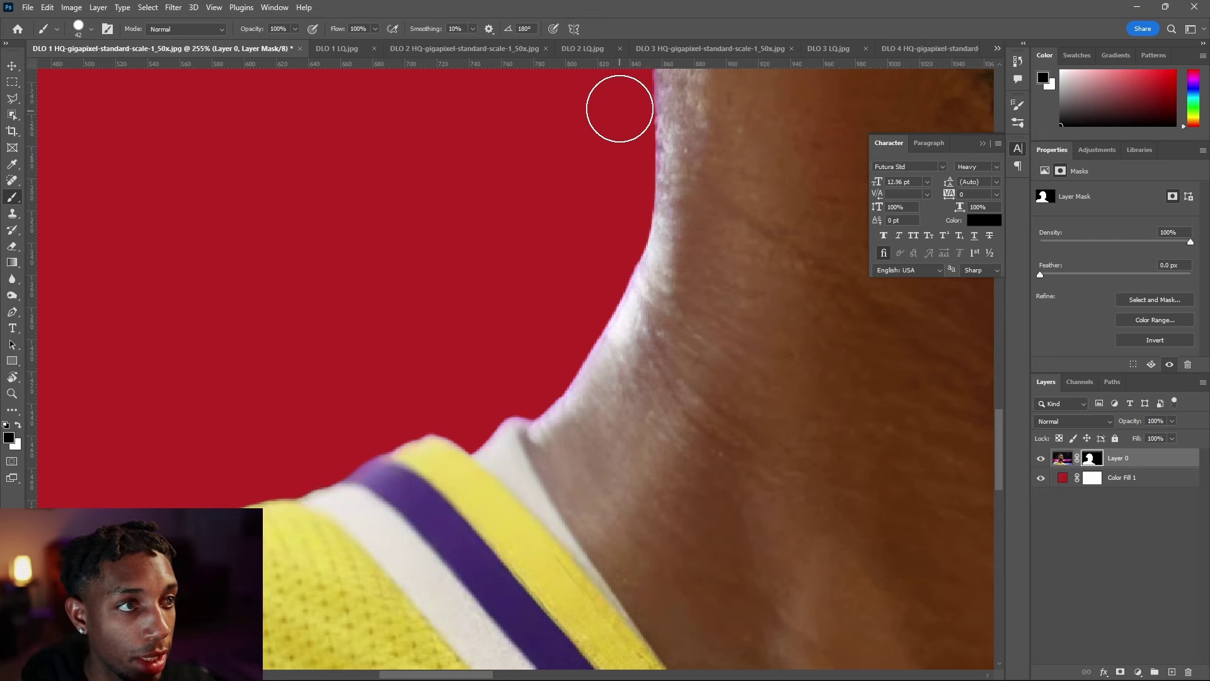
scroll(626, 140, "down", 2)
scroll(632, 145, "up", 3)
scroll(632, 190, "down", 1)
scroll(630, 214, "up", 2)
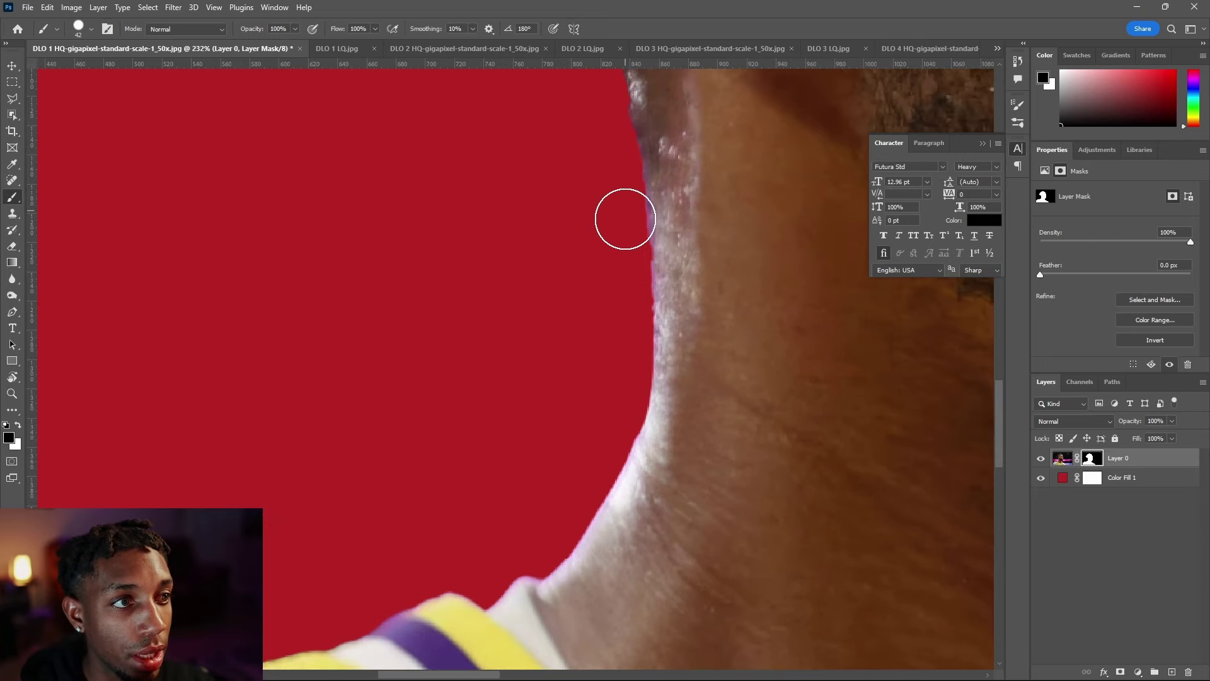
scroll(623, 170, "down", 2)
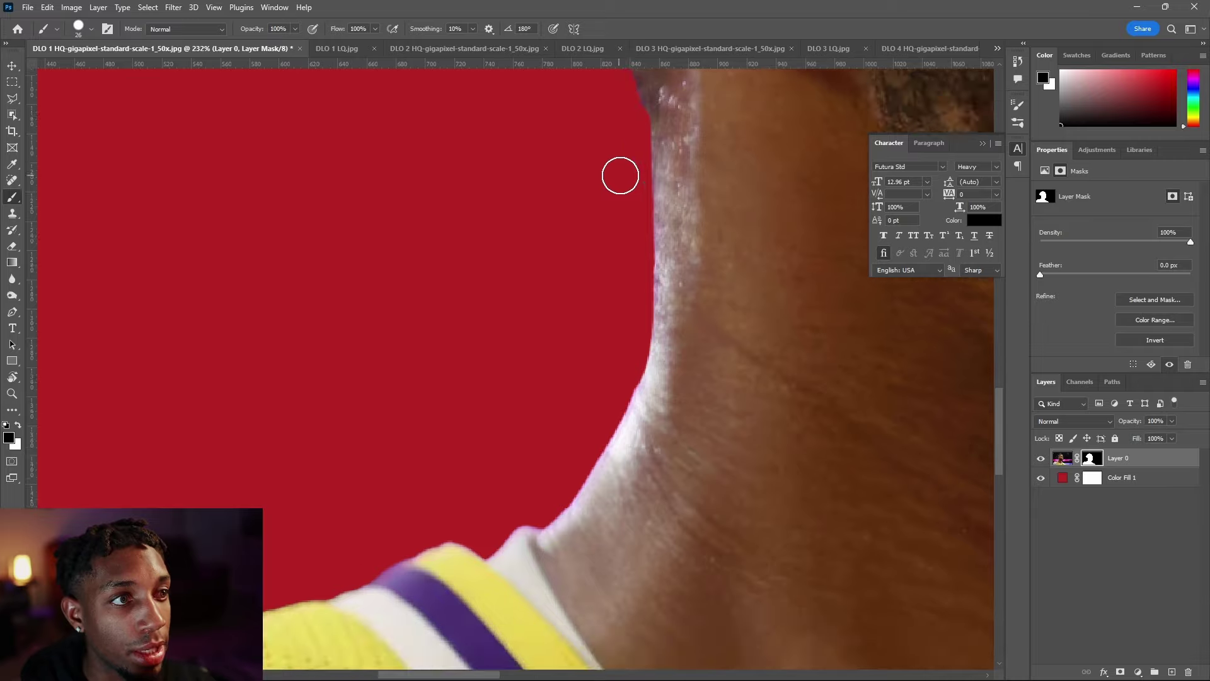
Step: Choose the Hair Brush 01 preset at 90 px from the concept-art-brush-pack group for painting the mask
left_click(107, 28)
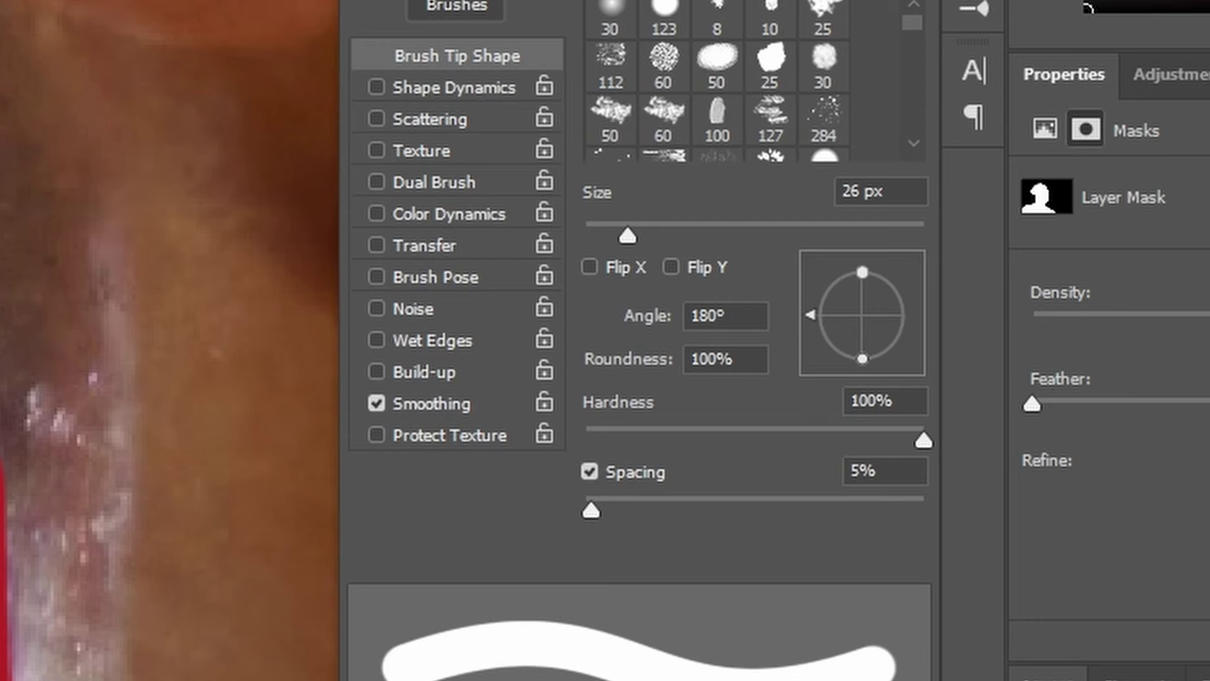
key("F5")
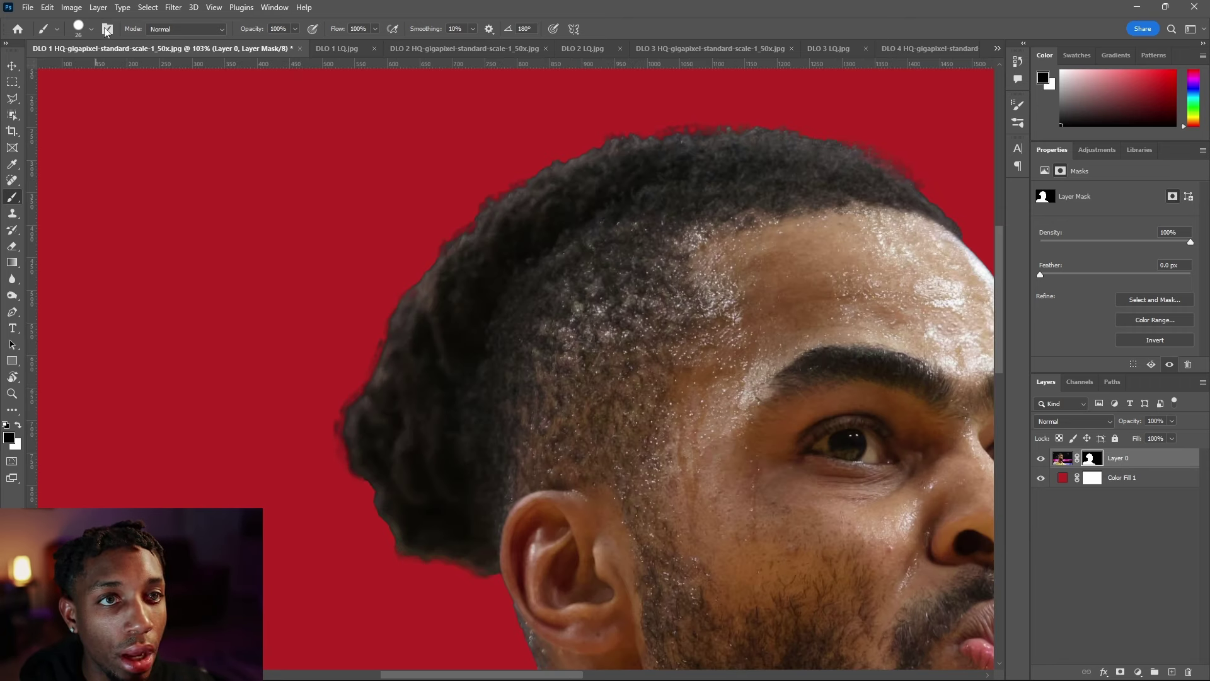
left_click(107, 30)
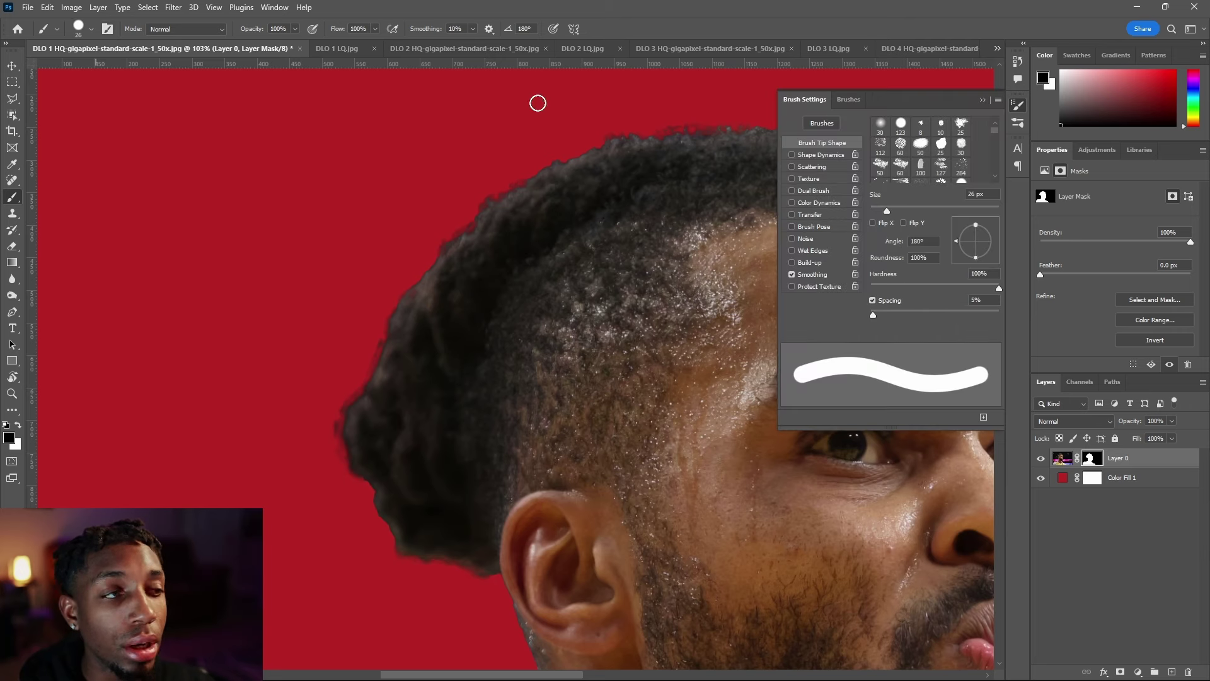
left_click(822, 124)
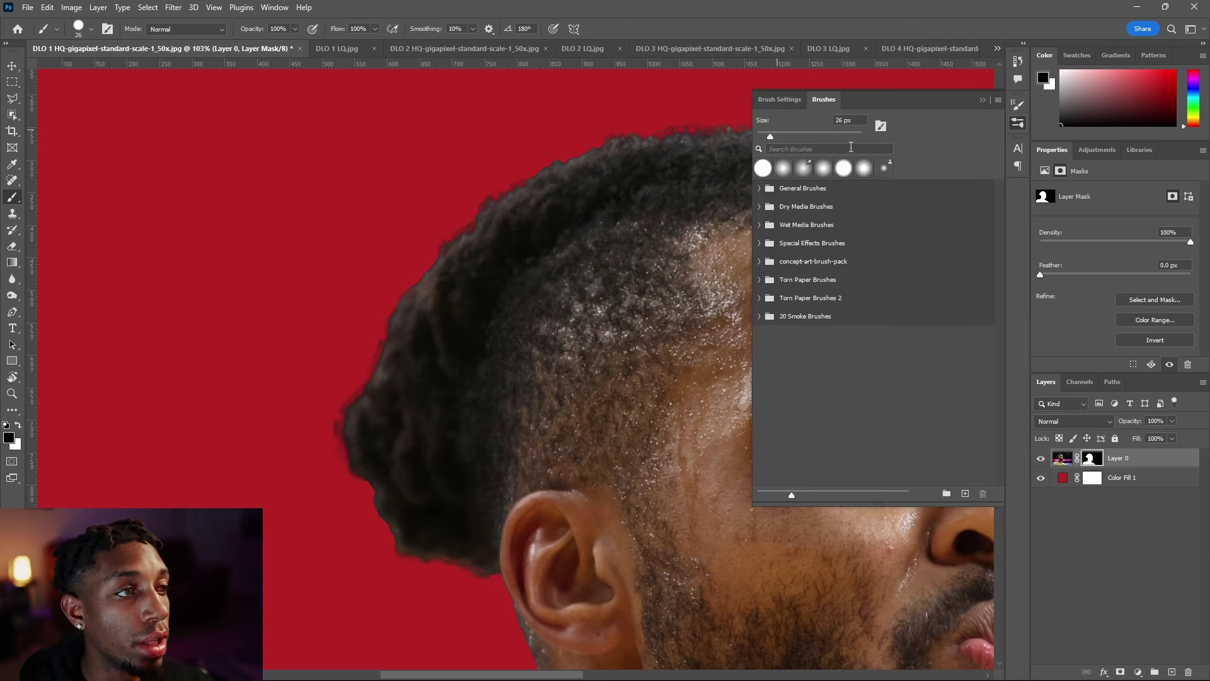
left_click(758, 261)
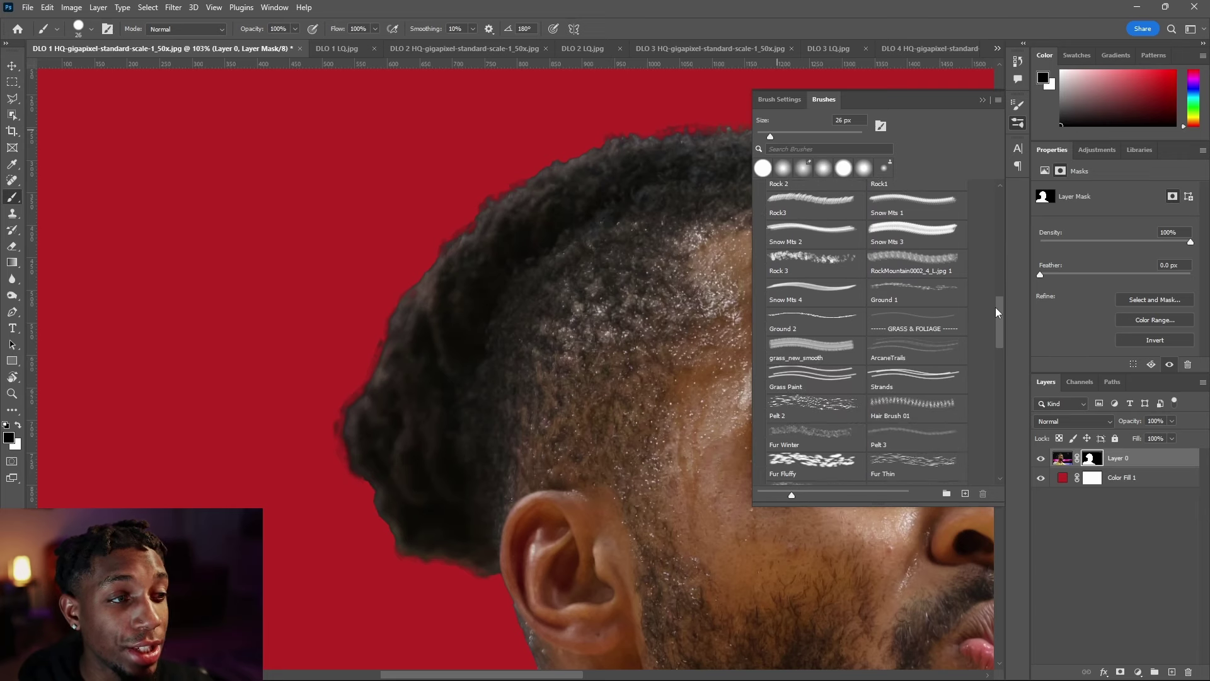
scroll(997, 312, "down", 1)
left_click(890, 372)
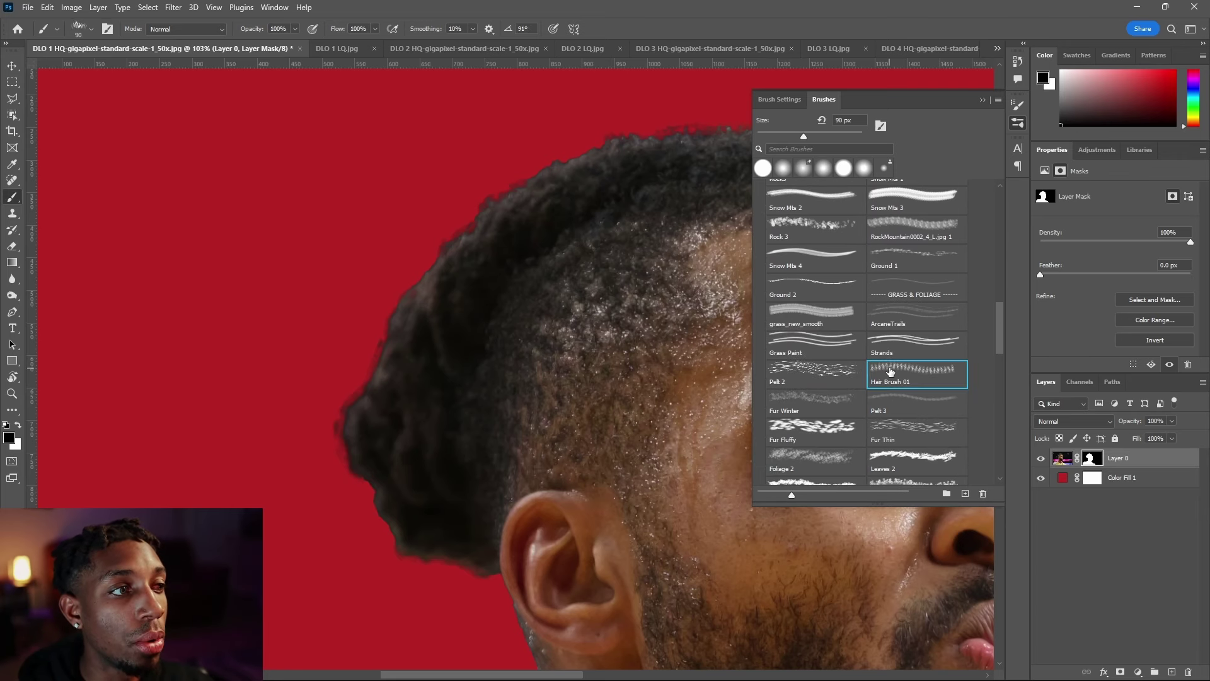
right_click(890, 372)
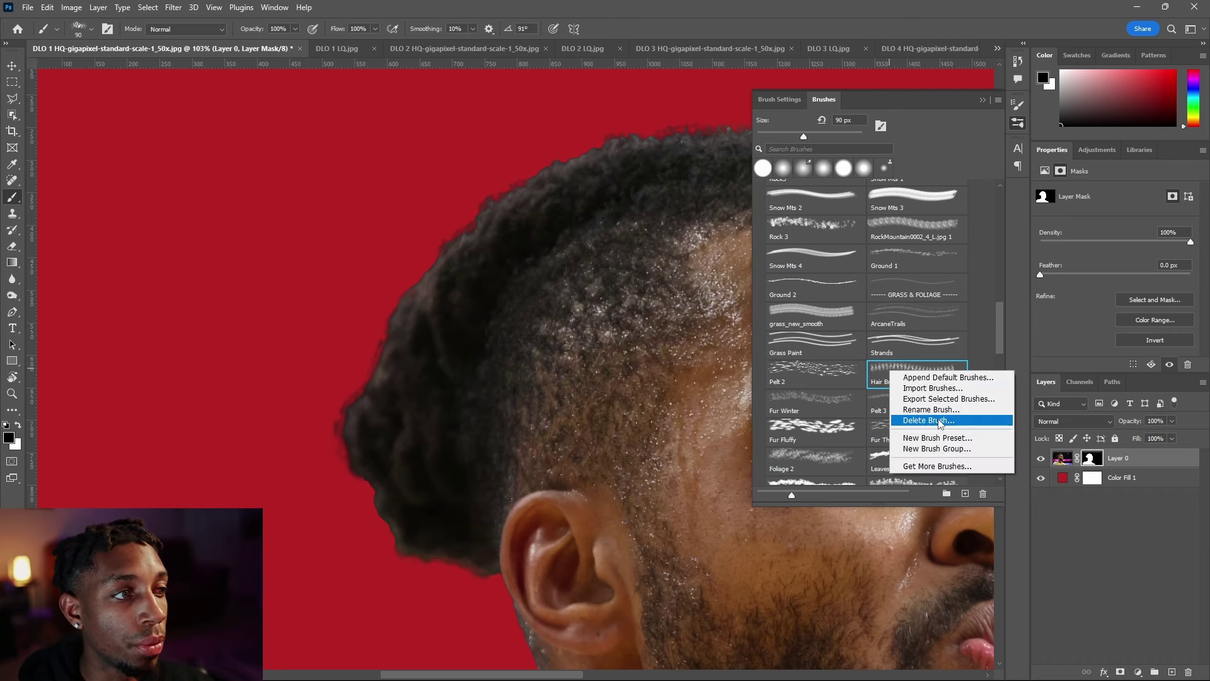
left_click(881, 367)
left_click(981, 100)
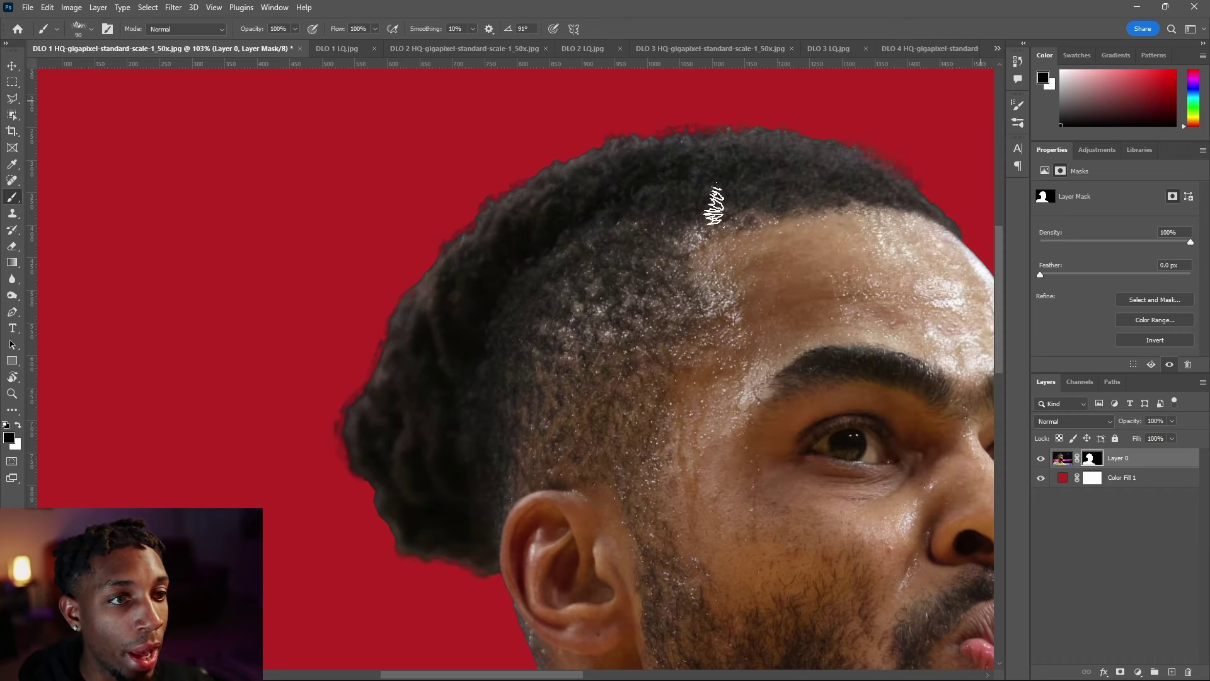
Step: Refine the hair's outer edge on the layer mask with the hair brush, reduced to 46 px and angled to follow the contour
scroll(353, 385, "up", 5)
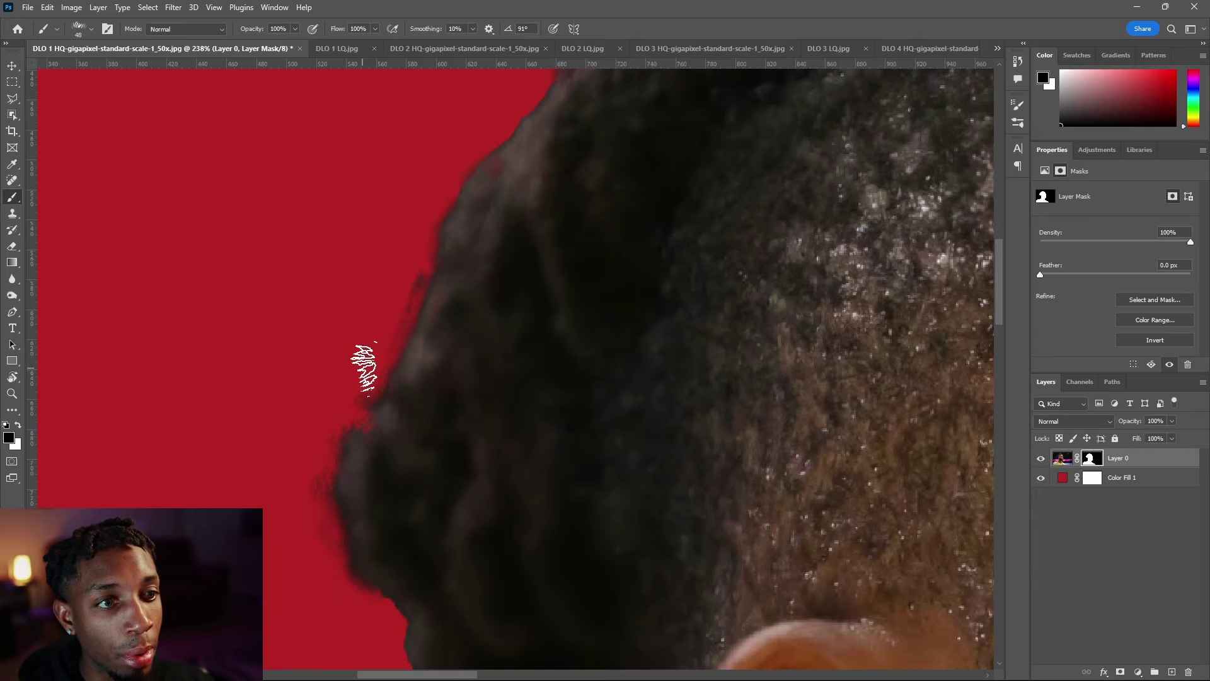
key("bracketleft")
scroll(416, 262, "down", 3)
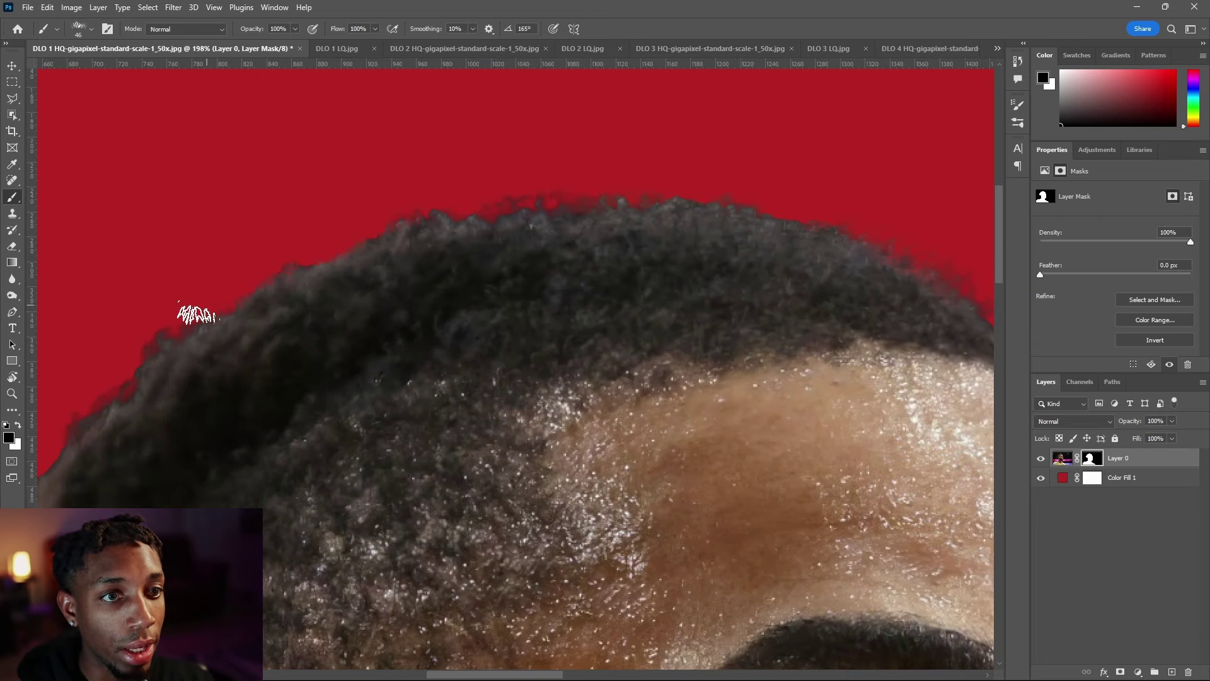
scroll(179, 353, "down", 2)
right_click(212, 310)
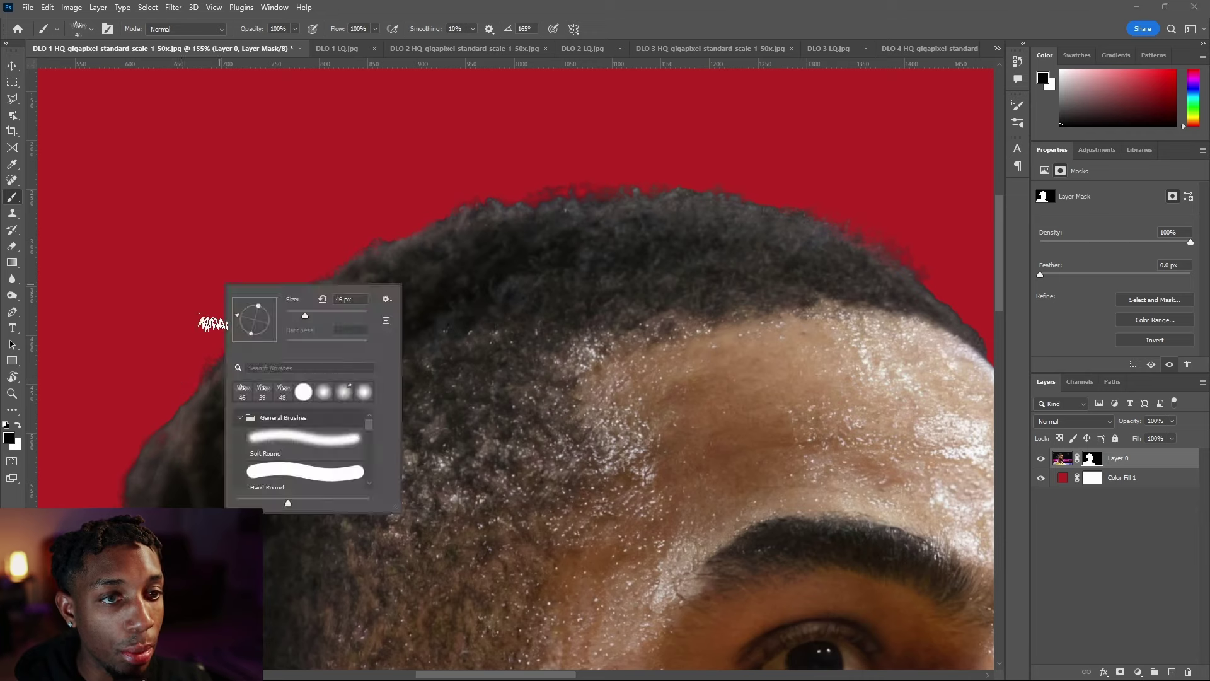
key("Escape")
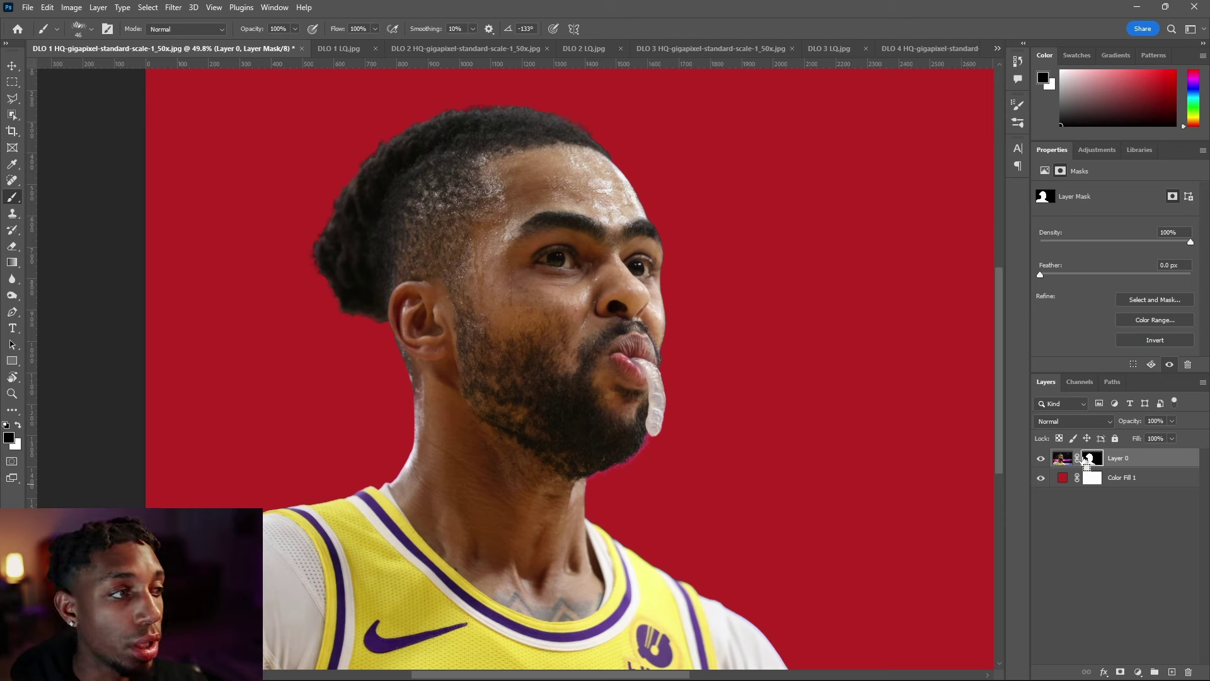
Step: Load the player's layer mask as a selection and apply the Minimum filter to the mask with Roundness preserved and a 2.0-pixel radius
left_click(1098, 462, "ctrl")
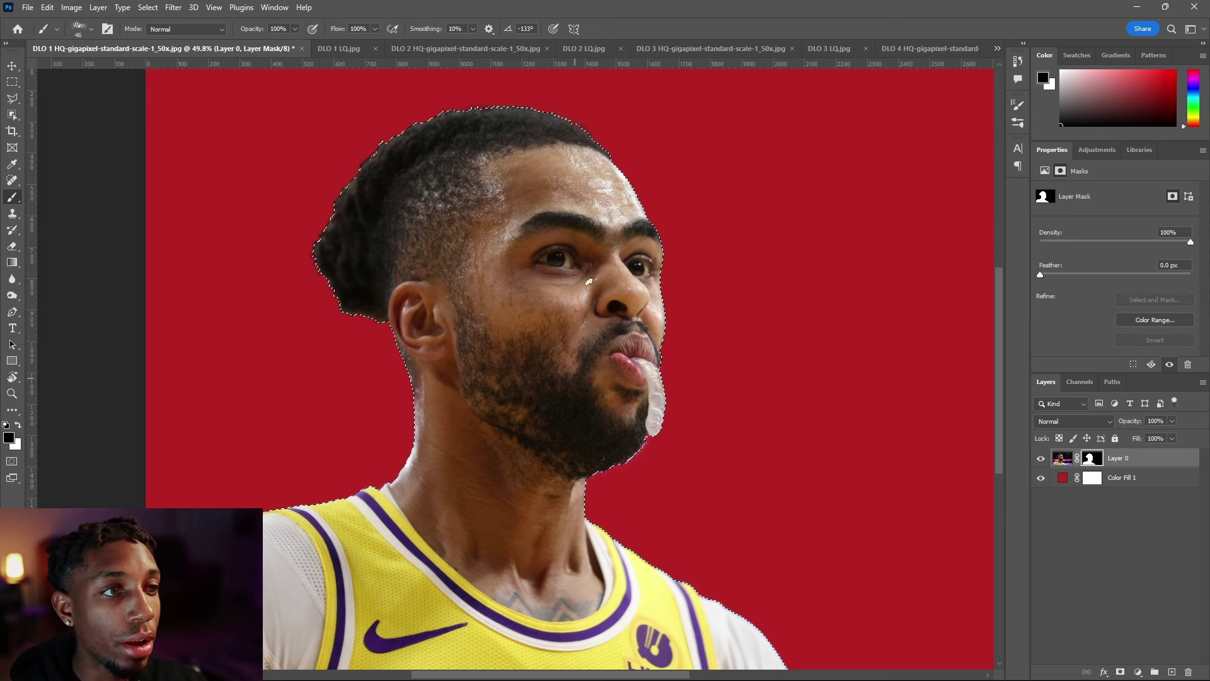
left_click(173, 8)
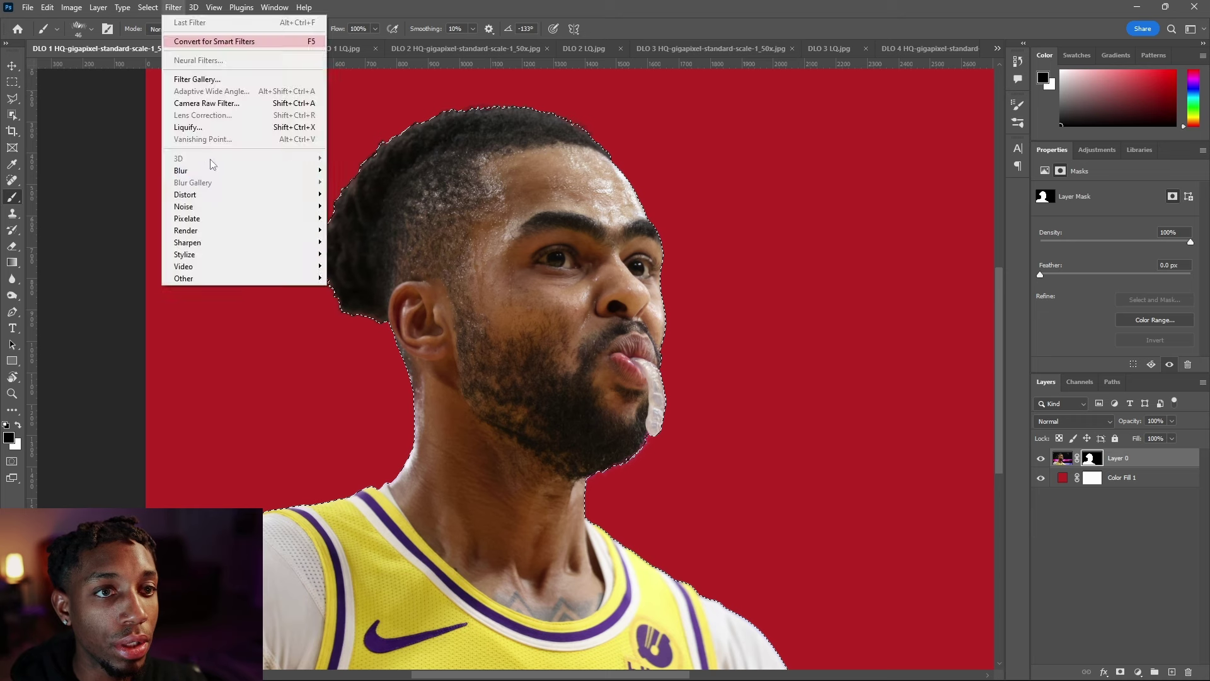
mouse_move(211, 279)
left_click(354, 325)
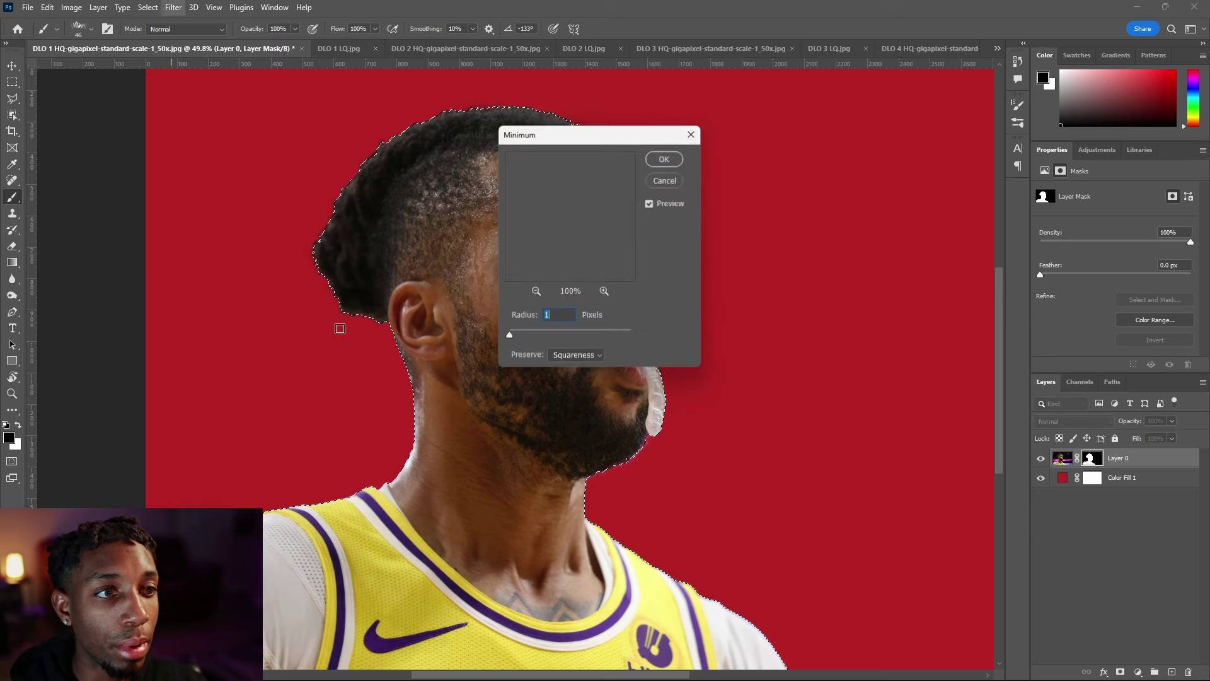
left_click_drag(586, 135, 684, 150)
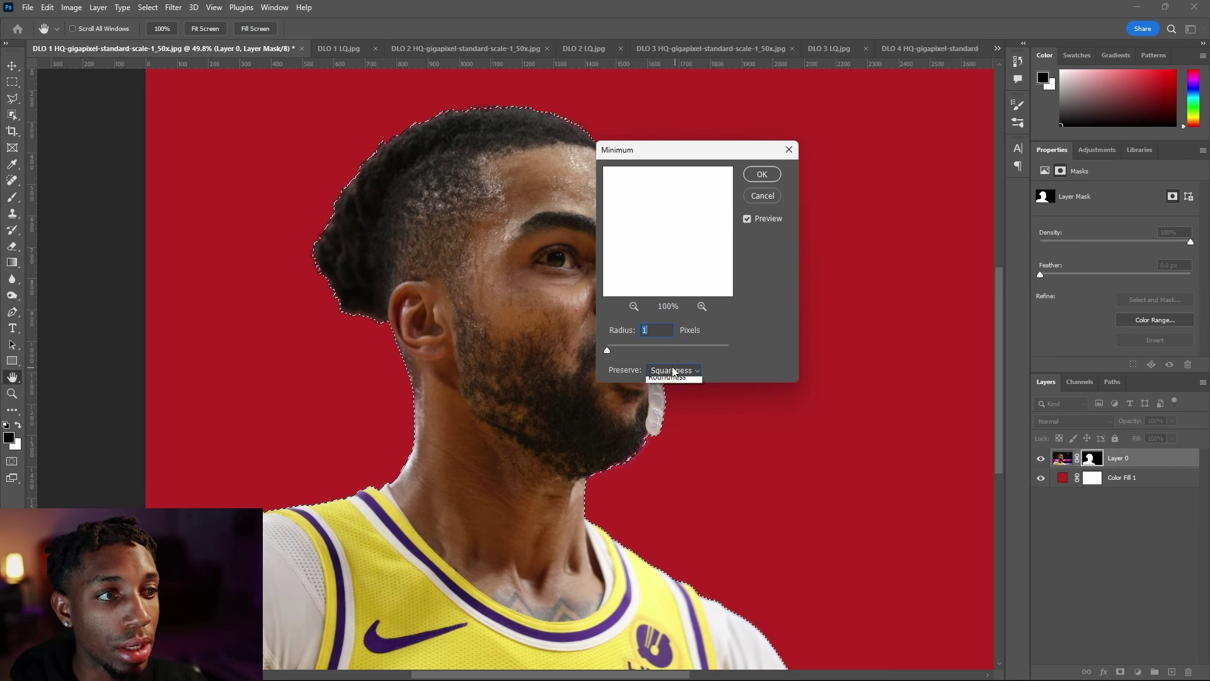
left_click(656, 394)
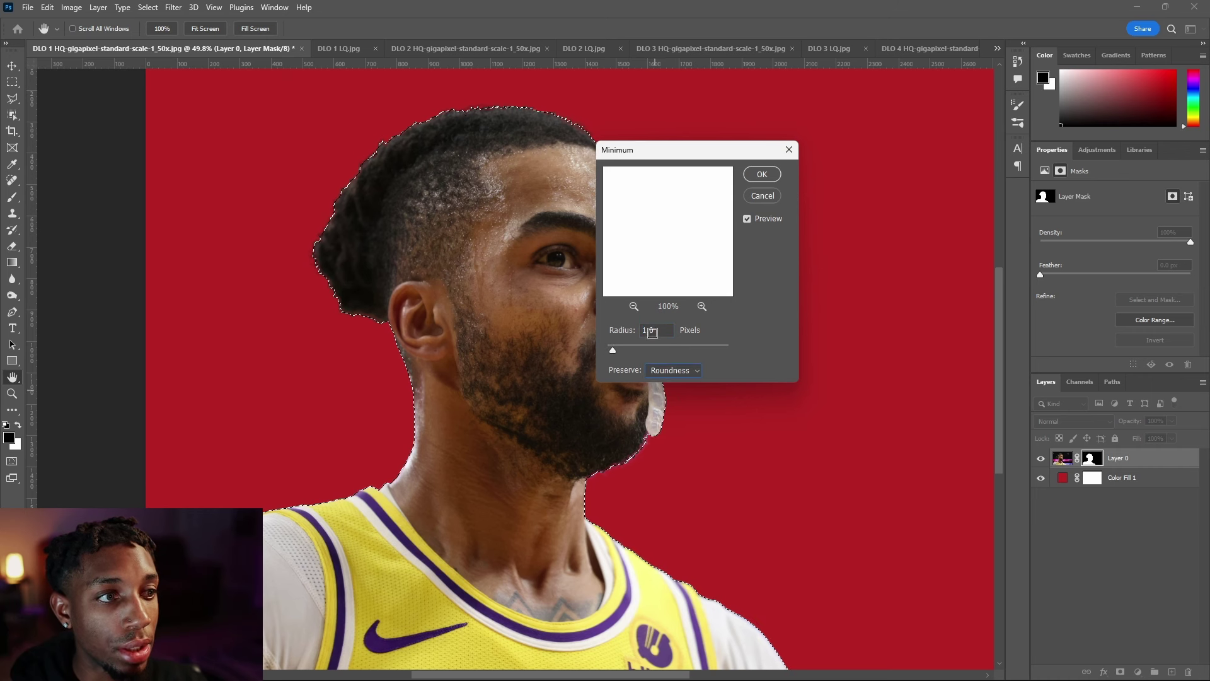
left_click(674, 370)
left_click(668, 379)
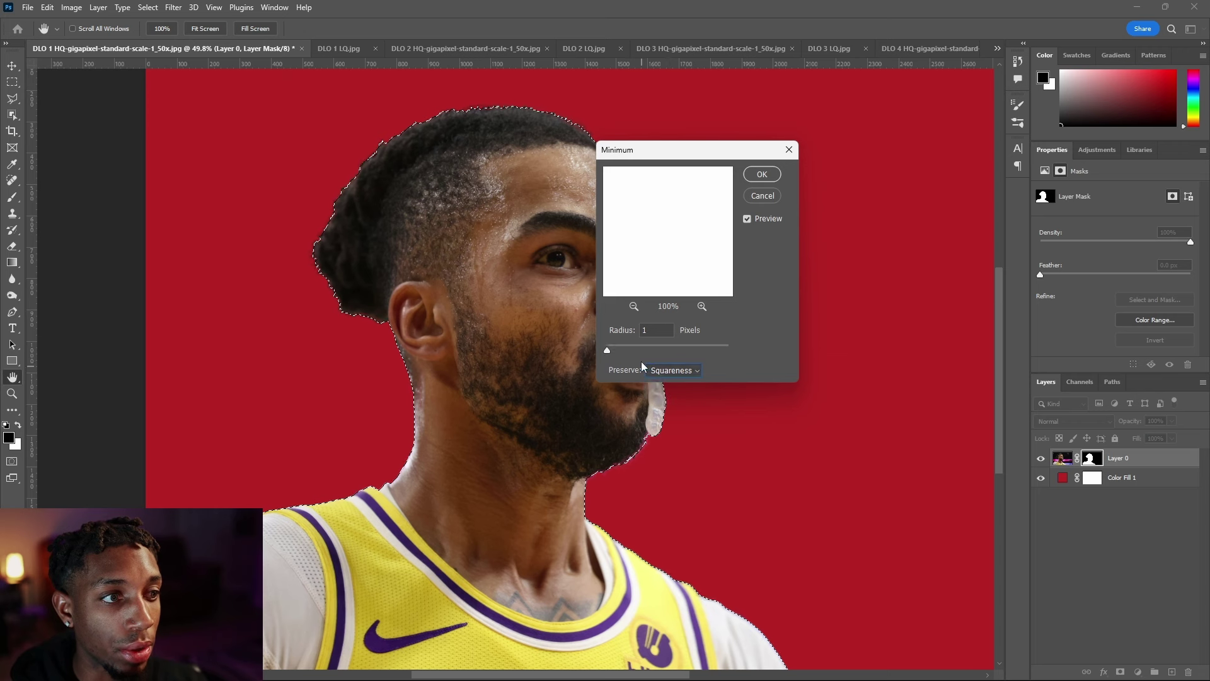
left_click(661, 370)
left_click(658, 392)
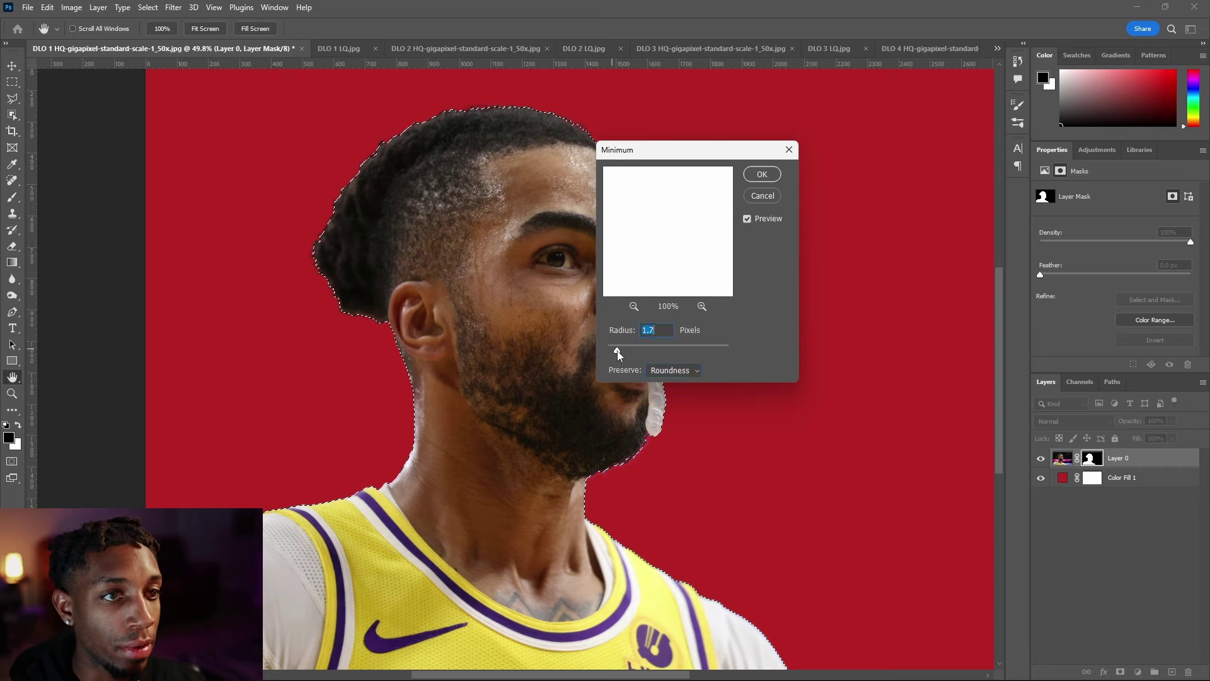
left_click_drag(617, 350, 623, 353)
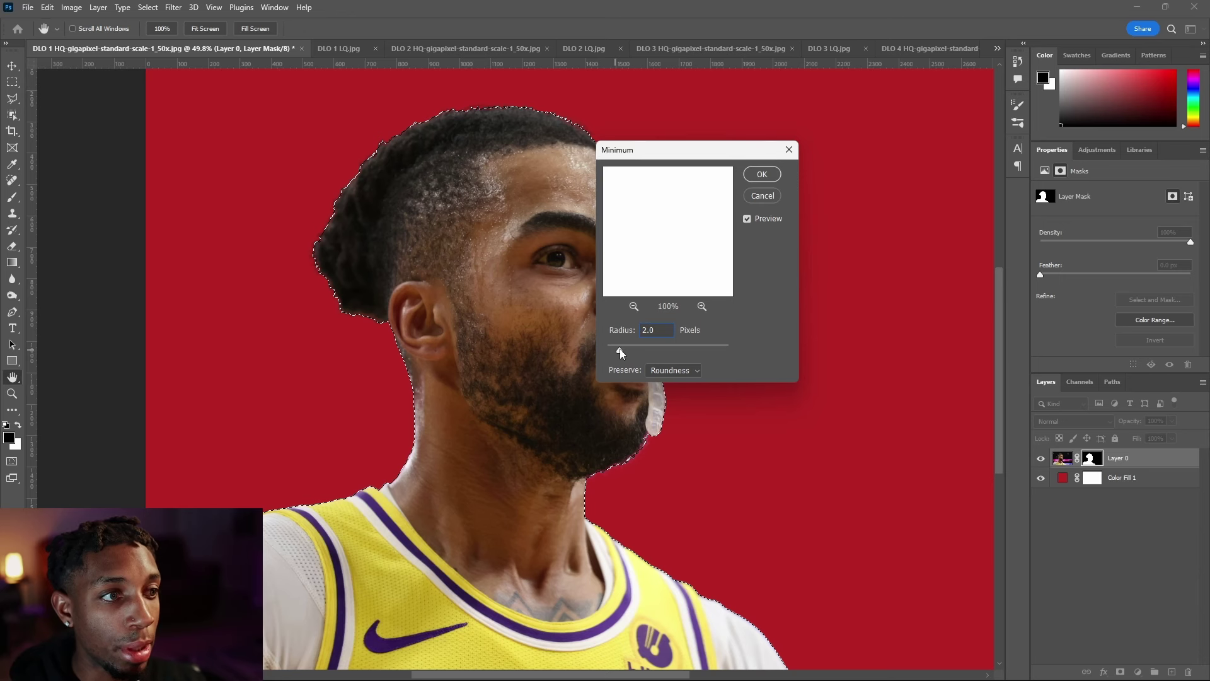
left_click(761, 175)
Step: Inspect the mask edge along the hairline and beside the eye, undoing the Minimum filter to compare the edge before and after
key("b")
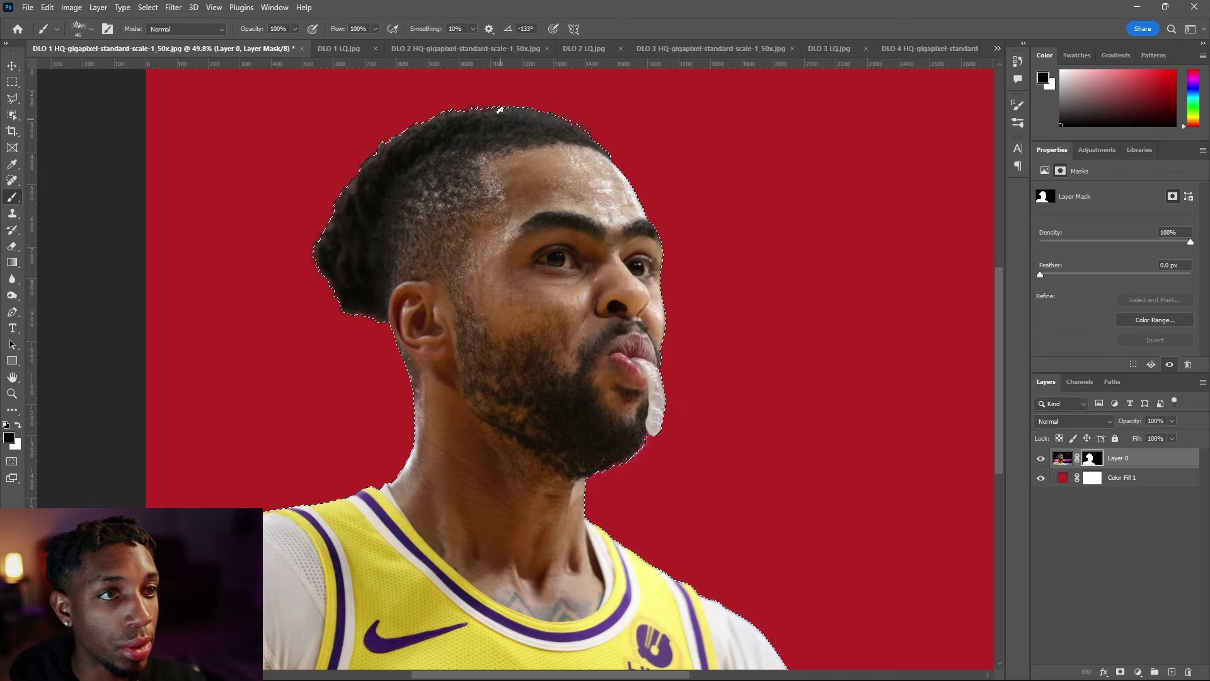
scroll(502, 122, "up", 8)
scroll(476, 111, "up", 2)
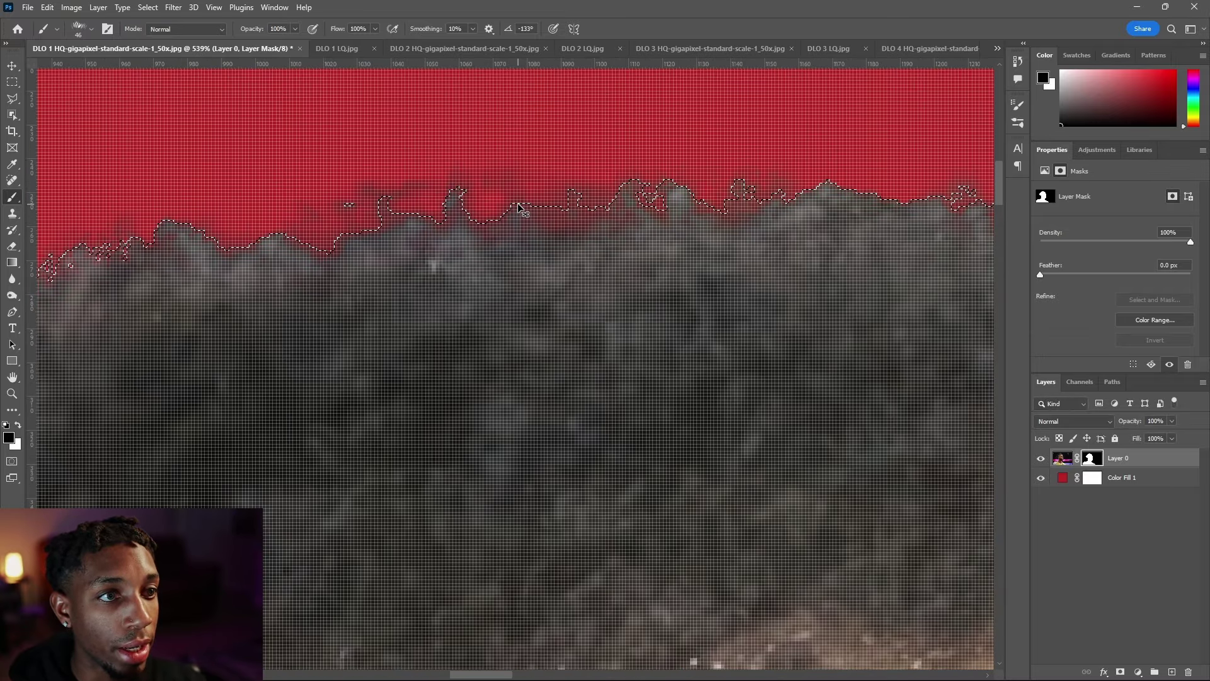
scroll(517, 200, "down", 7)
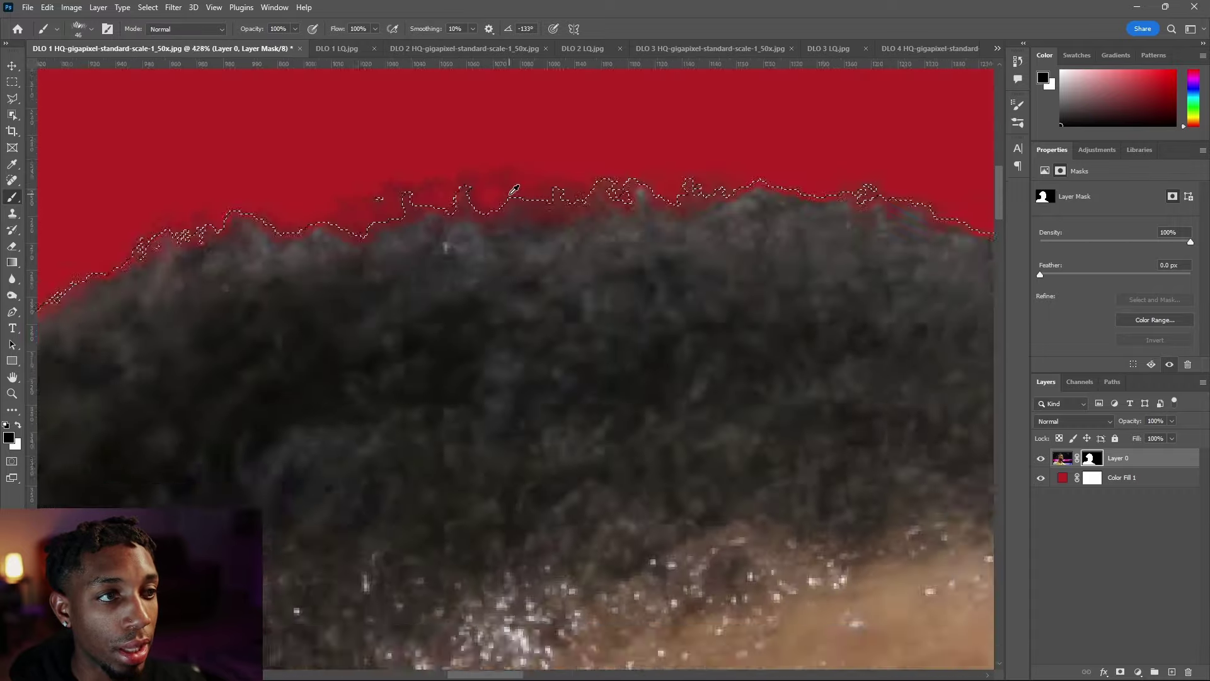
scroll(513, 198, "down", 4)
scroll(859, 418, "up", 8)
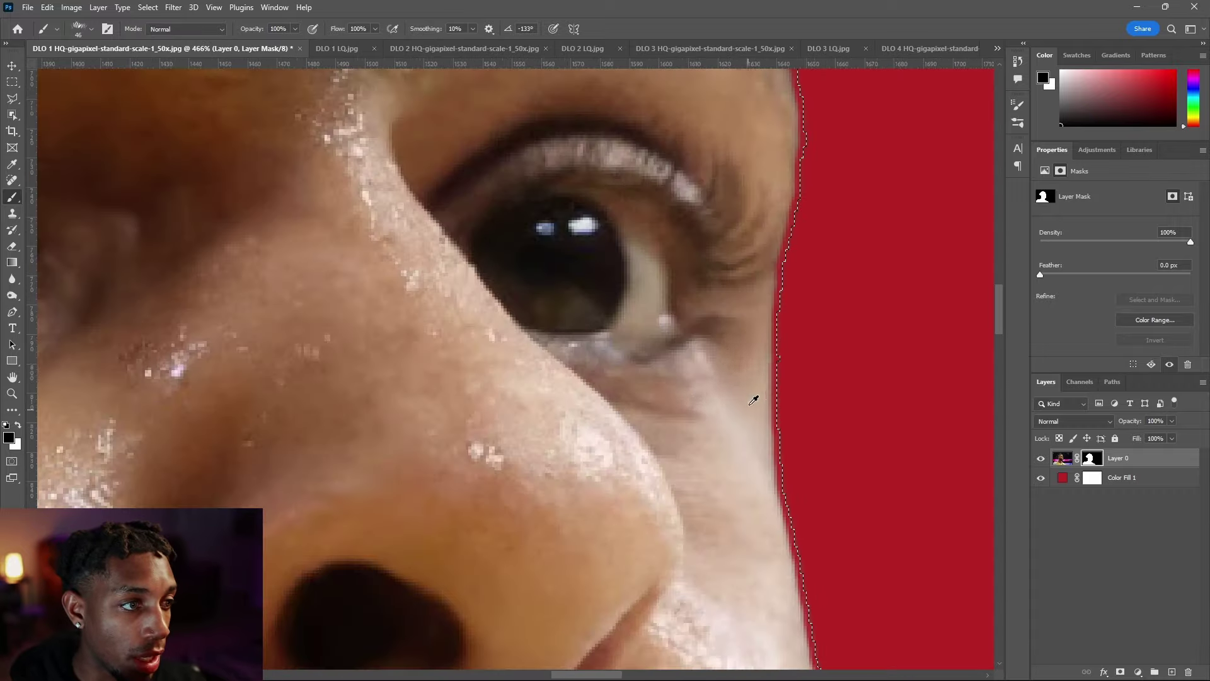
scroll(715, 359, "down", 2)
scroll(778, 464, "up", 5)
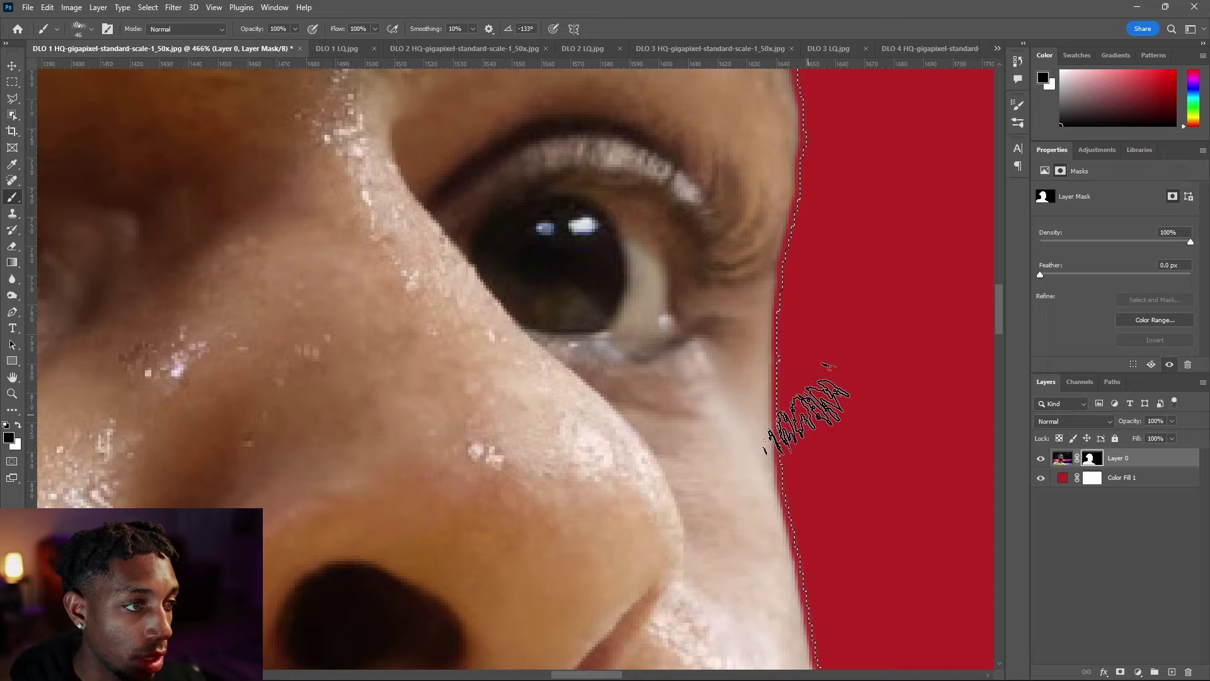
key("ctrl+z")
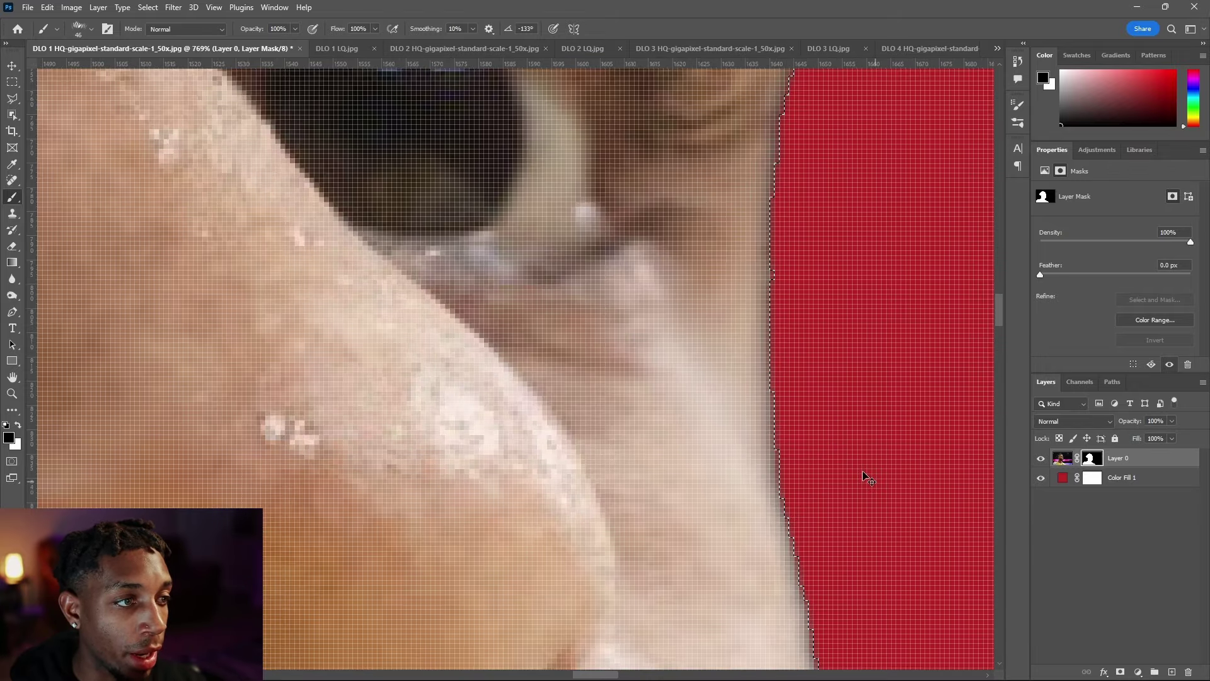
scroll(807, 441, "down", 4)
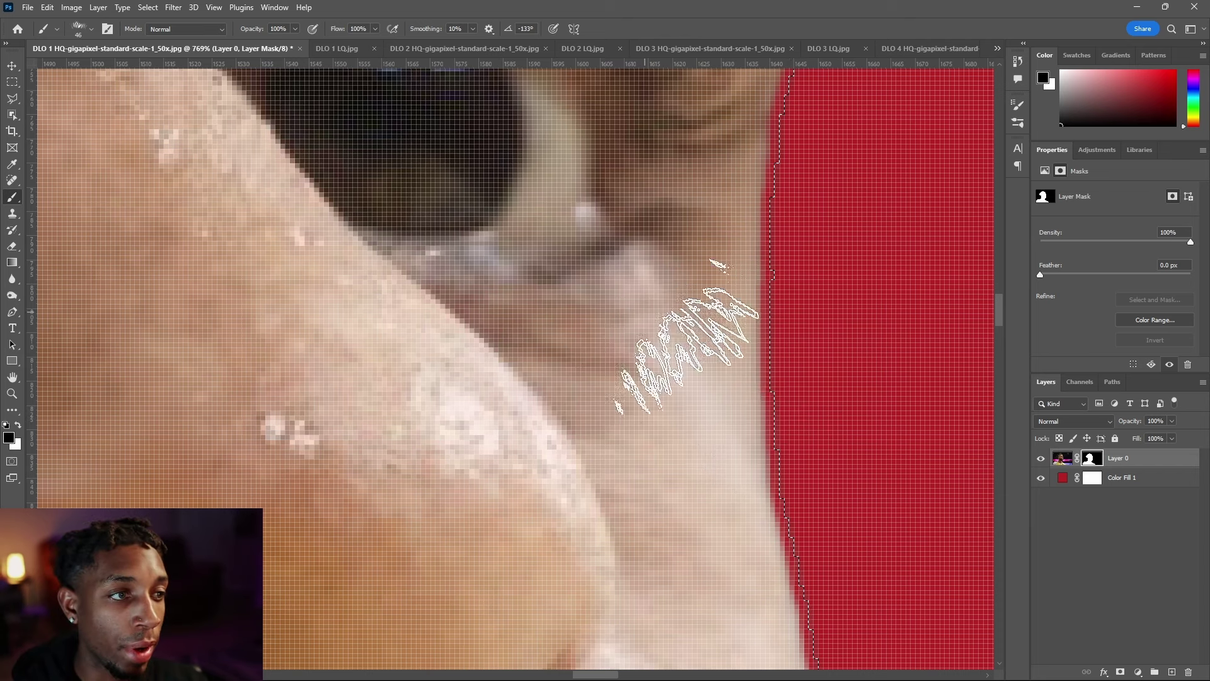
Step: Put the player's Layer 0 into a new group and transfer its layer mask to the group
scroll(791, 479, "up", 4)
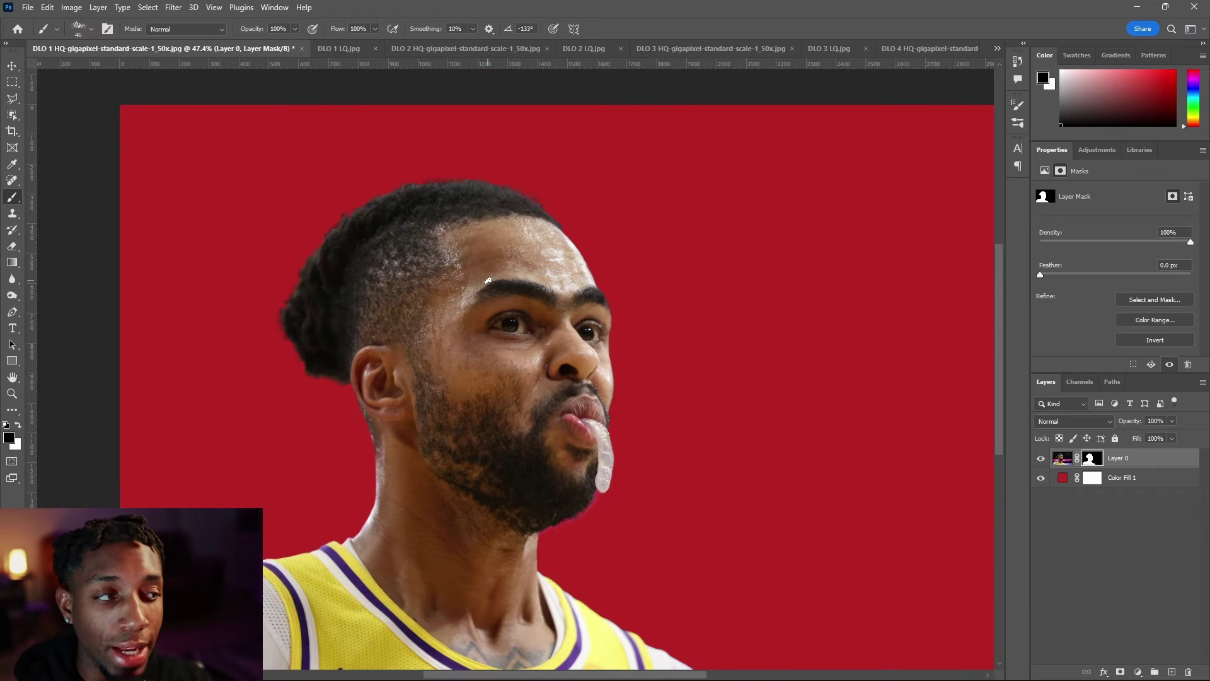
left_click(1063, 458)
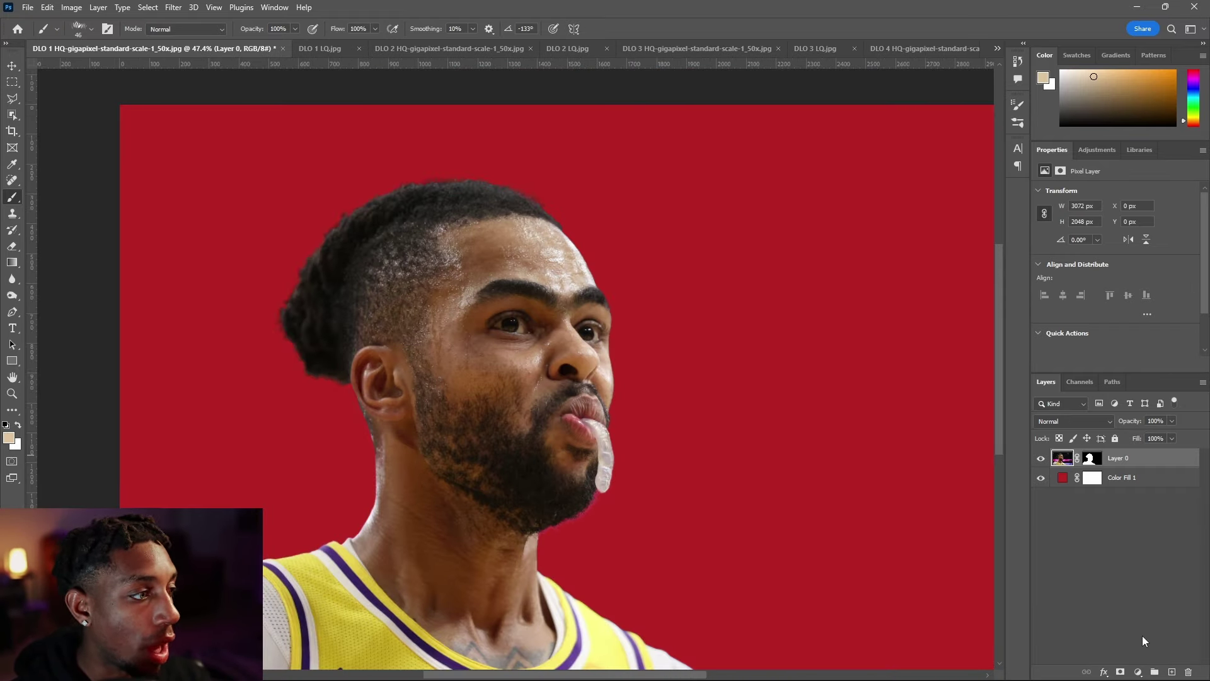
left_click(1154, 671)
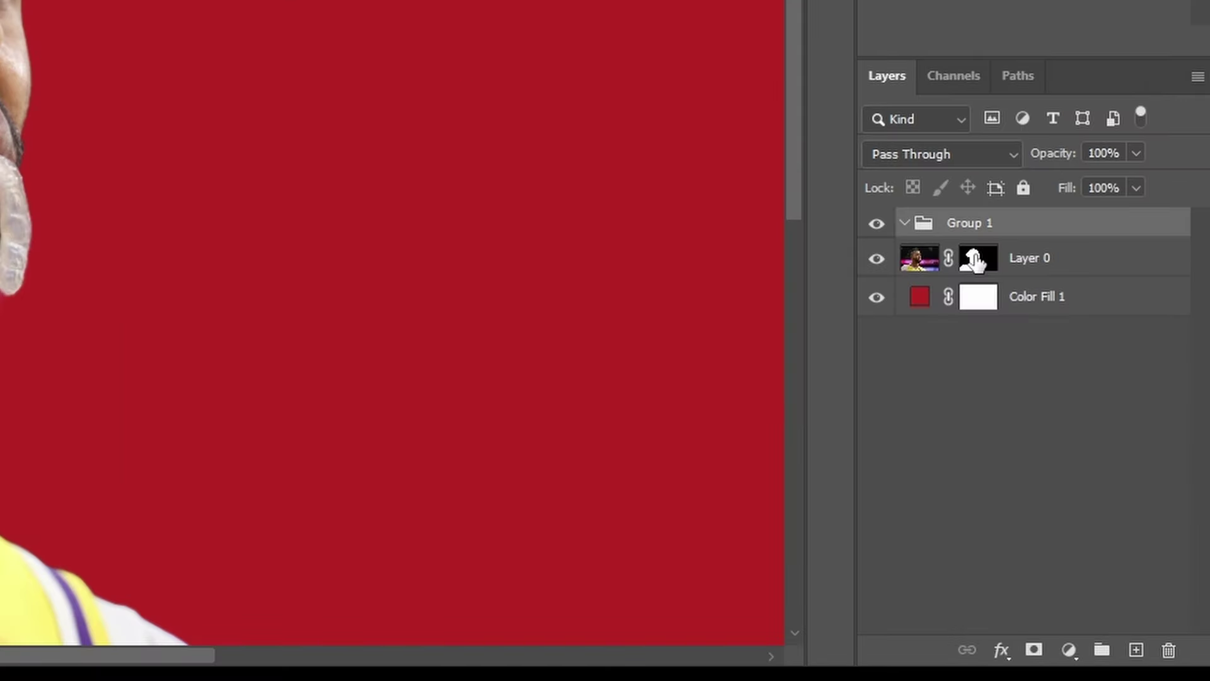
mouse_move(1090, 477)
left_mouse_down()
mouse_move(1088, 458)
mouse_move(1104, 460)
left_mouse_up()
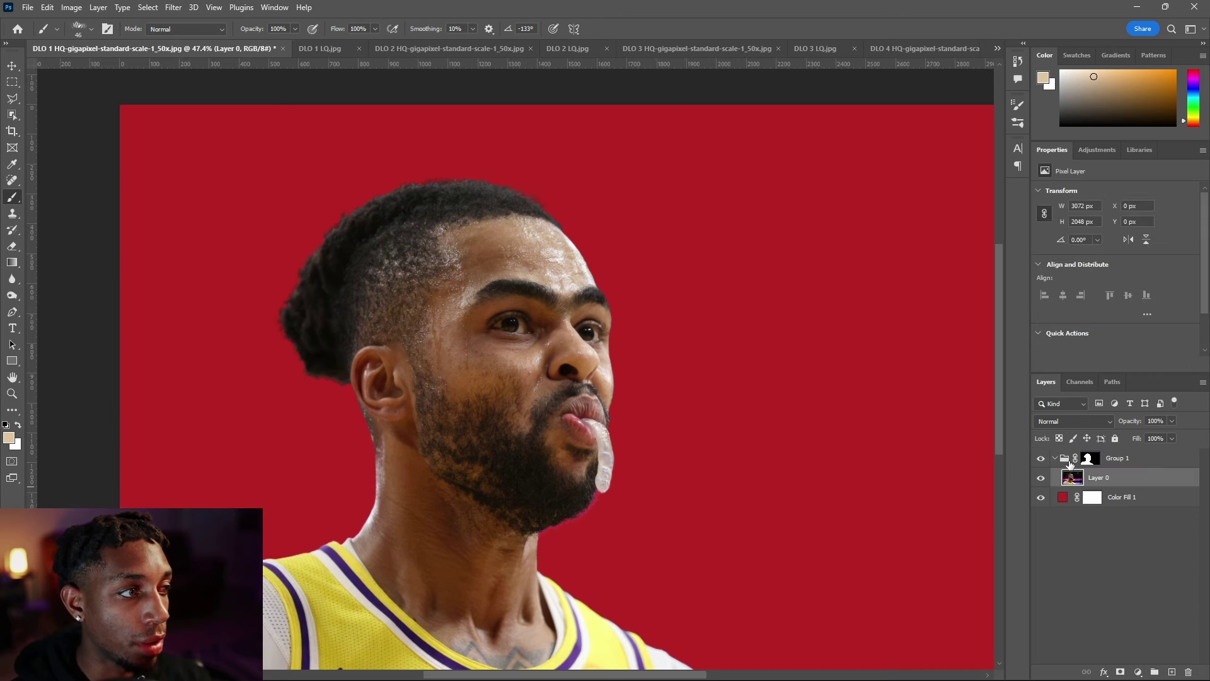
left_click(1041, 458)
left_click(1040, 459)
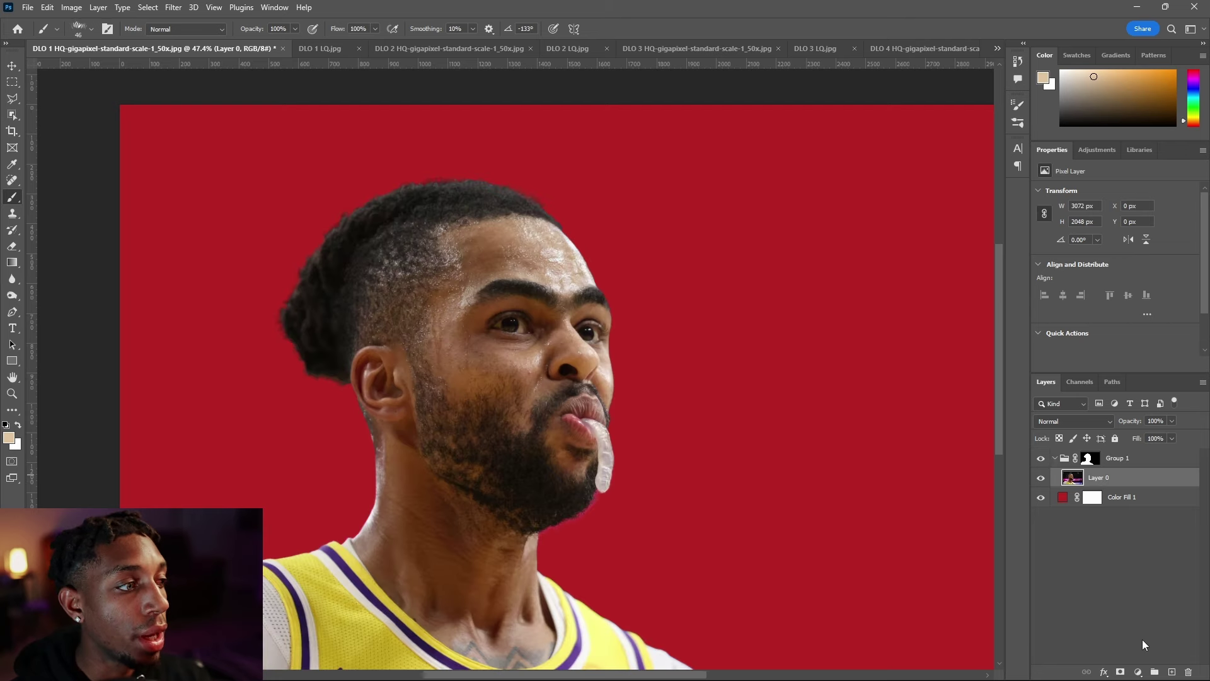
Step: Add a Hue/Saturation adjustment above Layer 0 inside Group 1 with Saturation set to +13
left_click(1139, 672)
left_click(1125, 552)
mouse_move(1116, 267)
left_mouse_down()
mouse_move(1131, 265)
mouse_move(1091, 262)
mouse_move(1125, 266)
left_mouse_up()
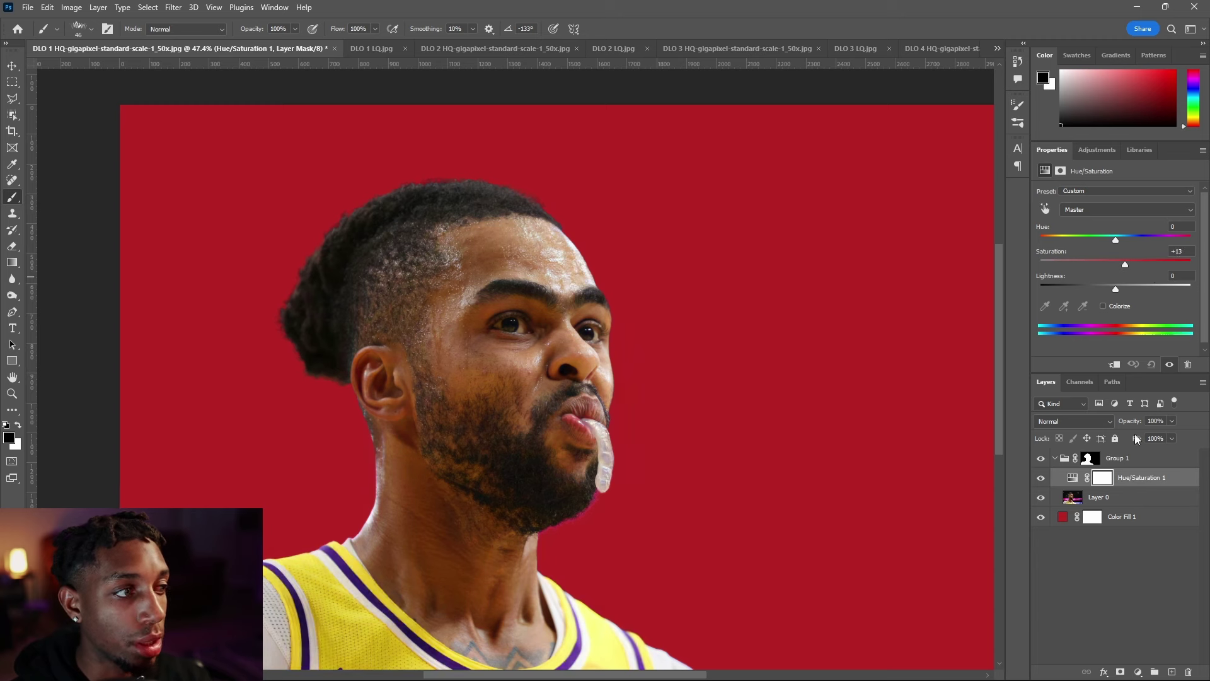
Step: Try clipping the Hue/Saturation adjustment to Layer 0 and release it, leaving the group's mask to limit the effect
right_click(1134, 482)
left_click(1084, 384)
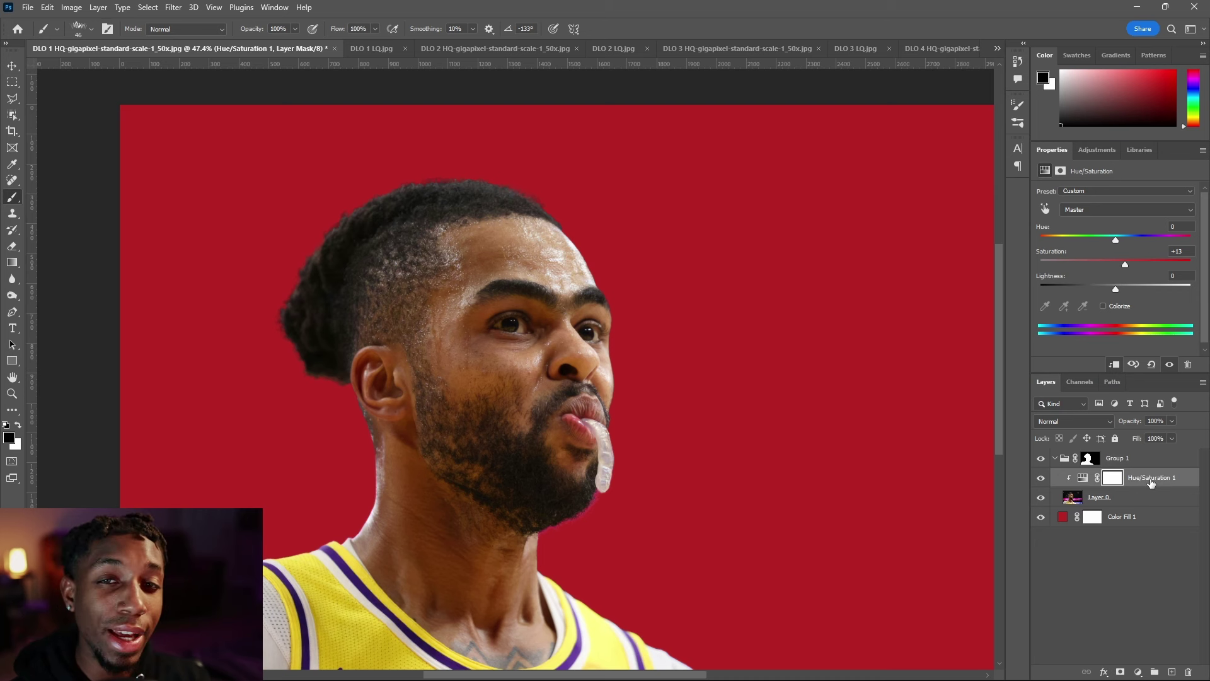
key("ctrl+alt+g")
left_click(1051, 464)
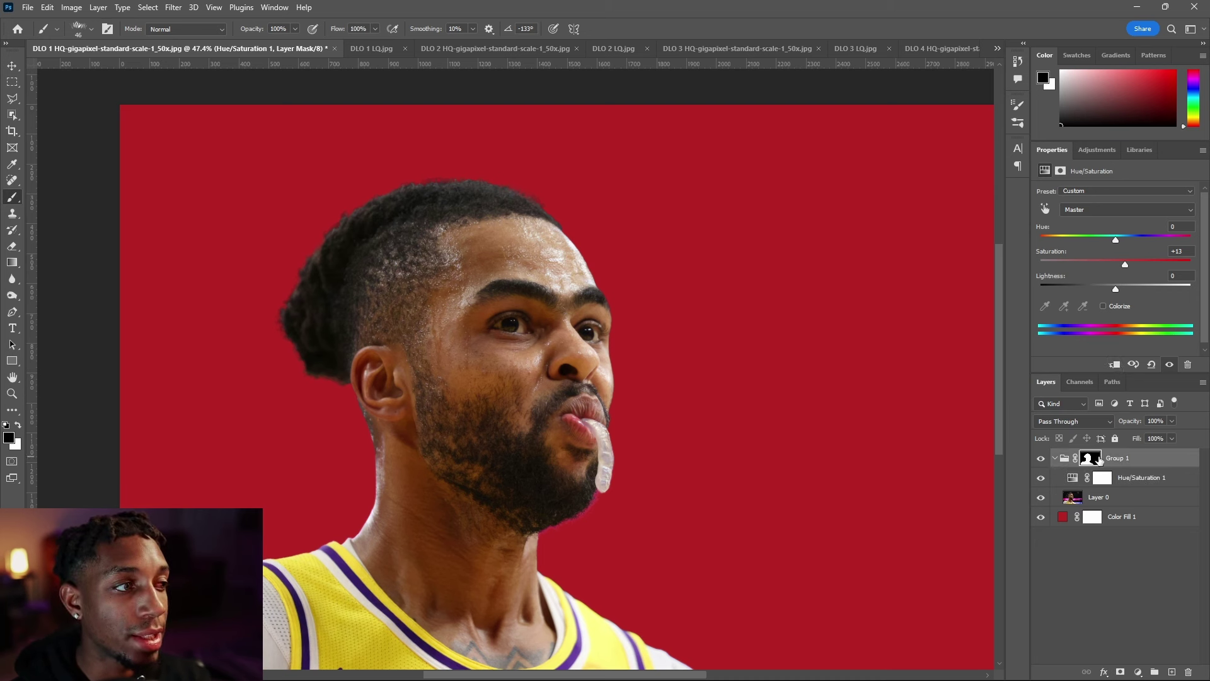
left_click(1054, 460)
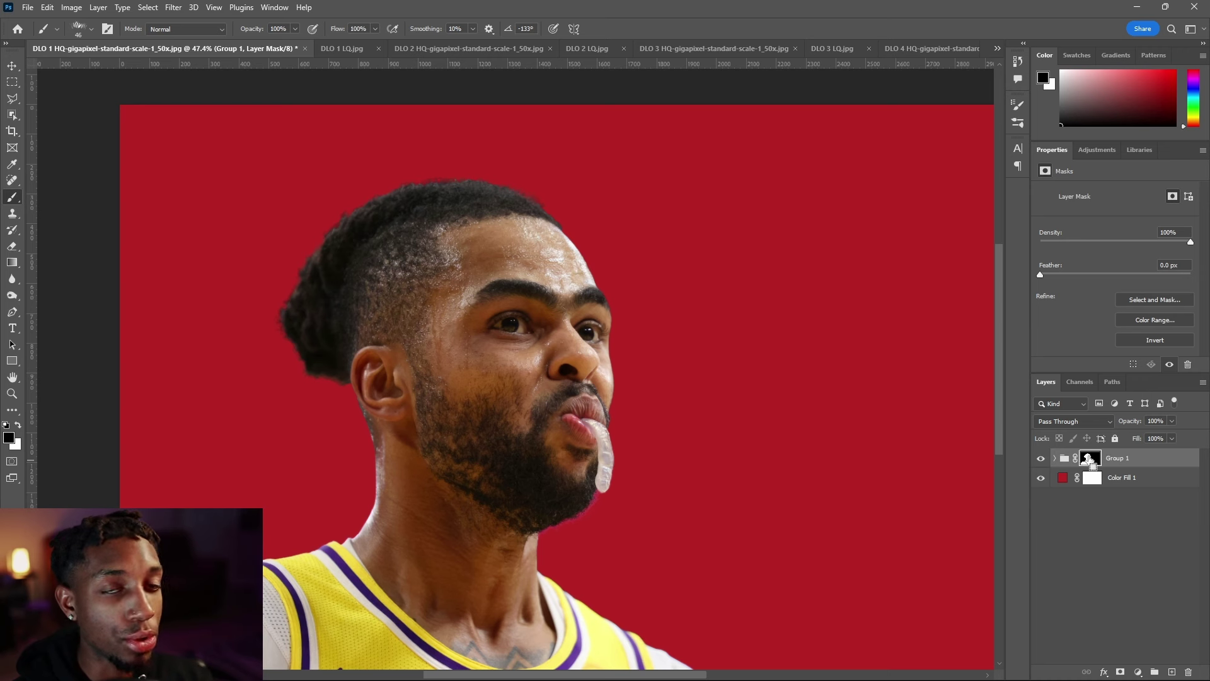
left_click(1055, 458)
Step: Lower the Hue/Saturation adjustment's saturation and add a Curves adjustment with its curve pulled down inside Group 1
left_click(1137, 477)
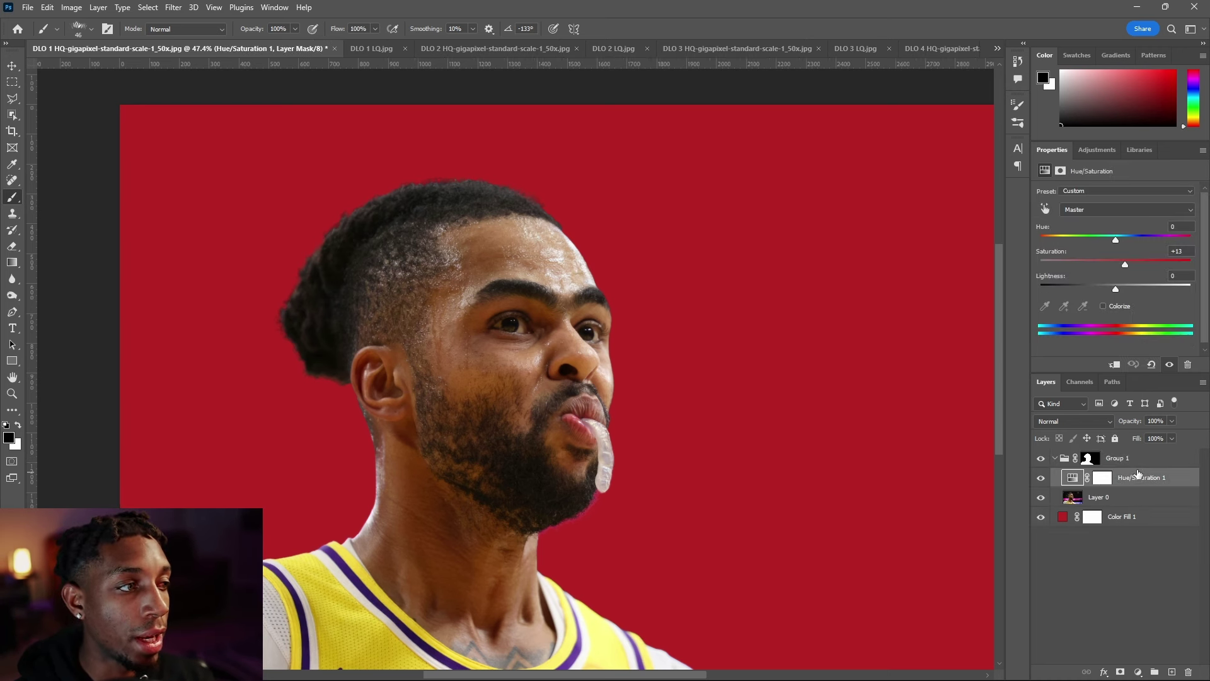
left_click_drag(1129, 265, 1013, 267)
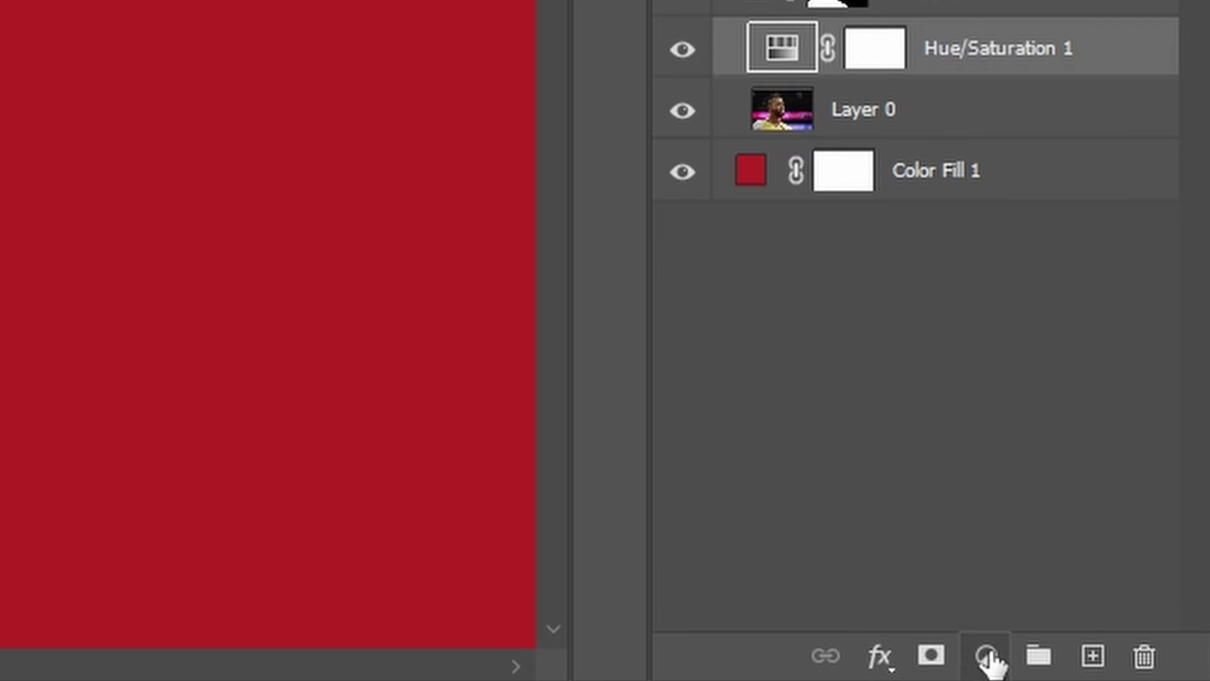
left_click(1137, 672)
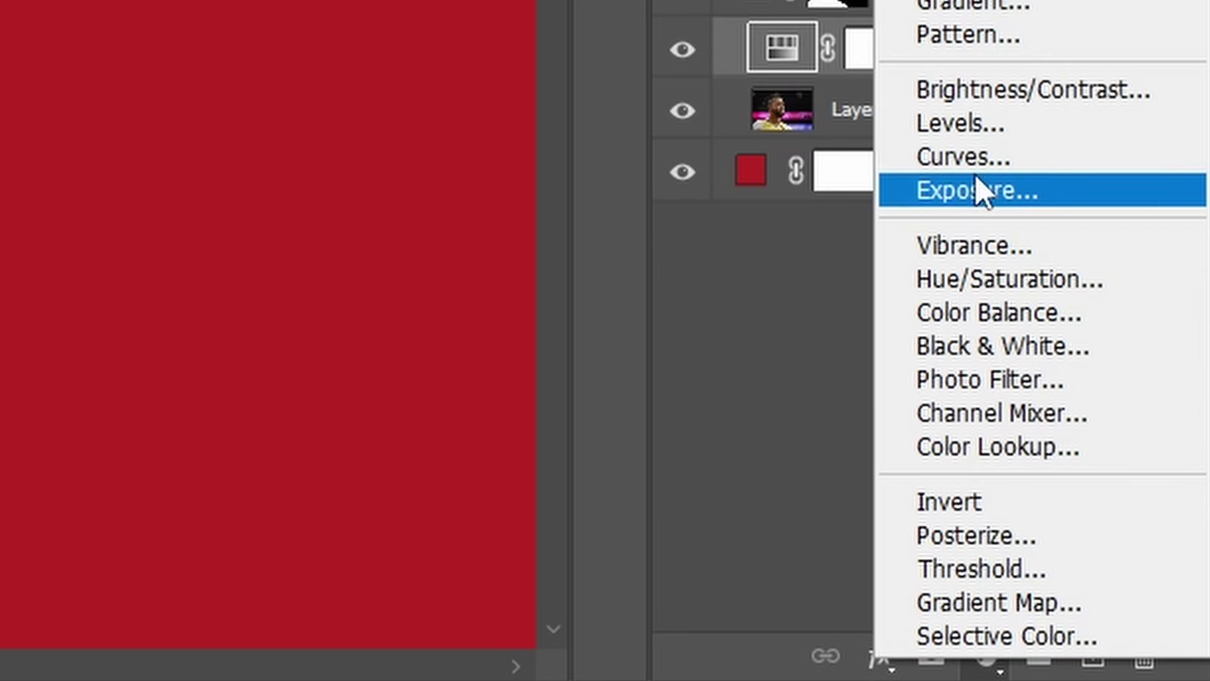
left_click(969, 165)
left_click_drag(1132, 280, 1135, 320)
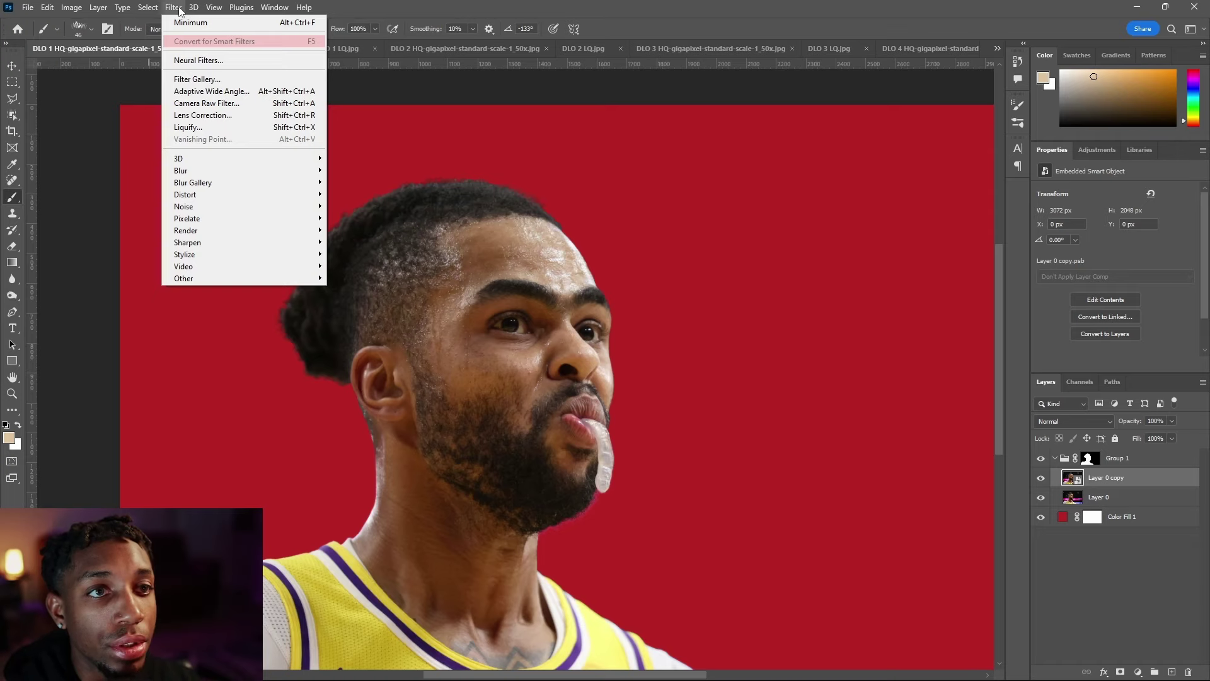
Step: Start the Camera Raw Filter on the Layer 0 copy smart object and set Clarity to +22 and Texture to +25
mouse_move(194, 6)
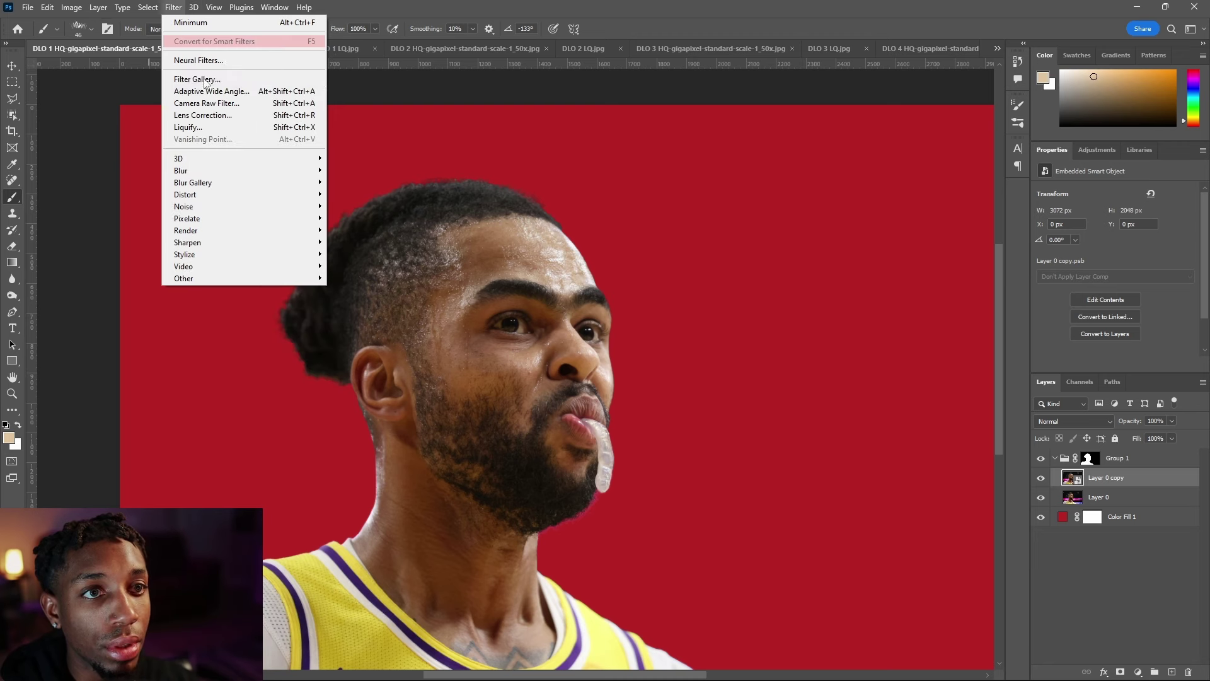
left_click(212, 103)
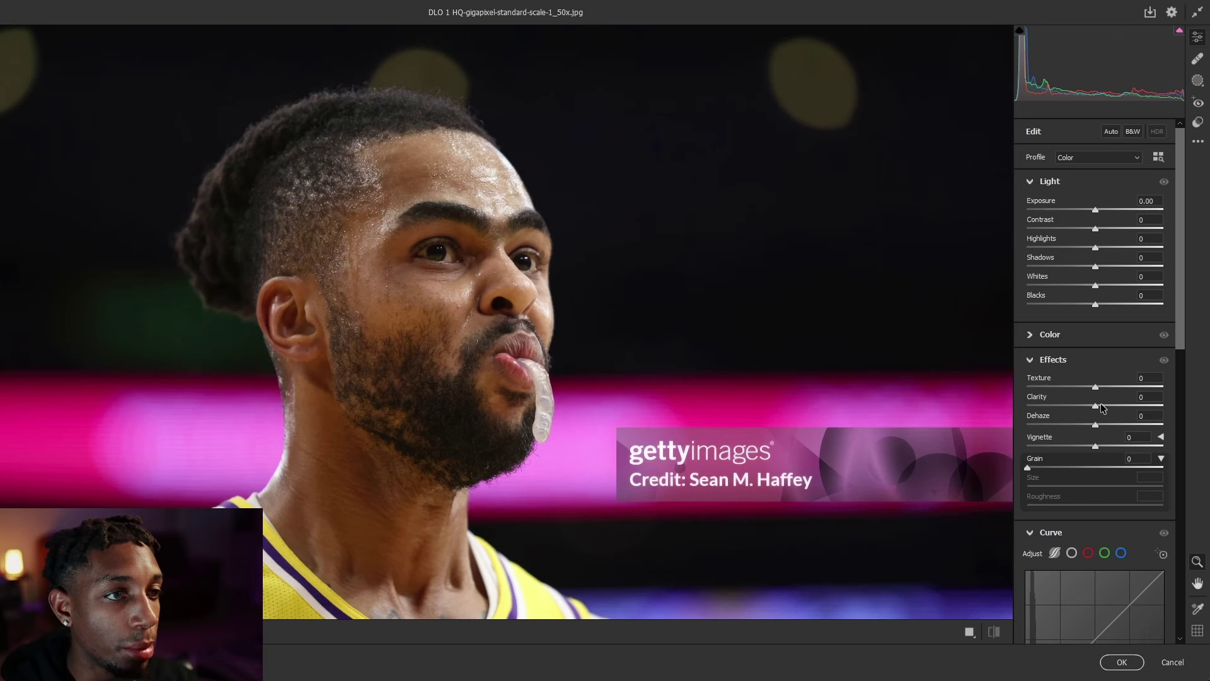
left_click_drag(1101, 403, 1117, 408)
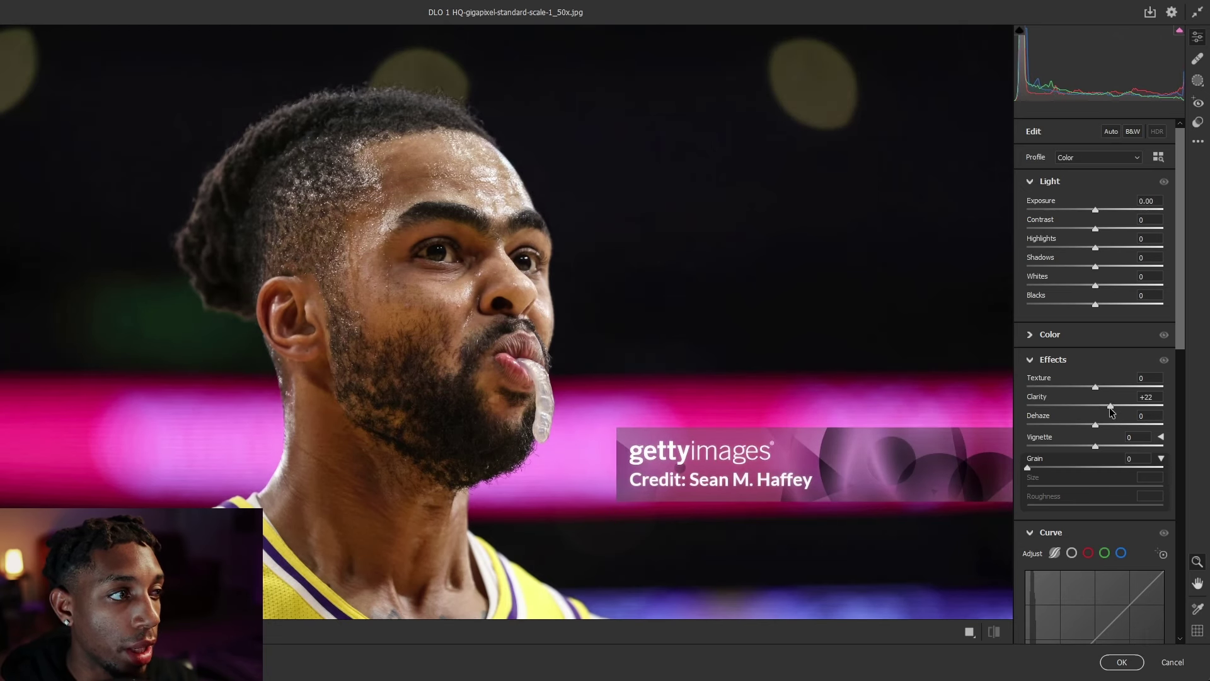
left_click_drag(1095, 385, 1116, 390)
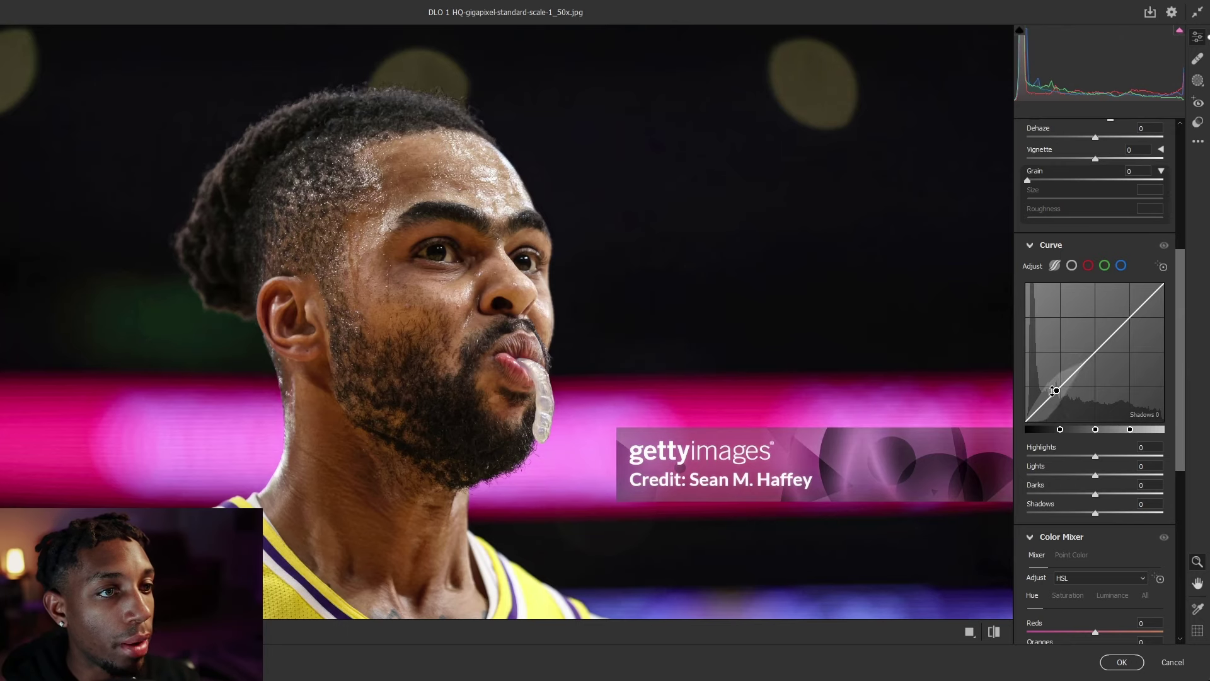
Step: Shape the parametric curve with Shadows at -23 and Lights at +15, trying extreme shadow values along the way
left_click_drag(1055, 391, 1054, 403)
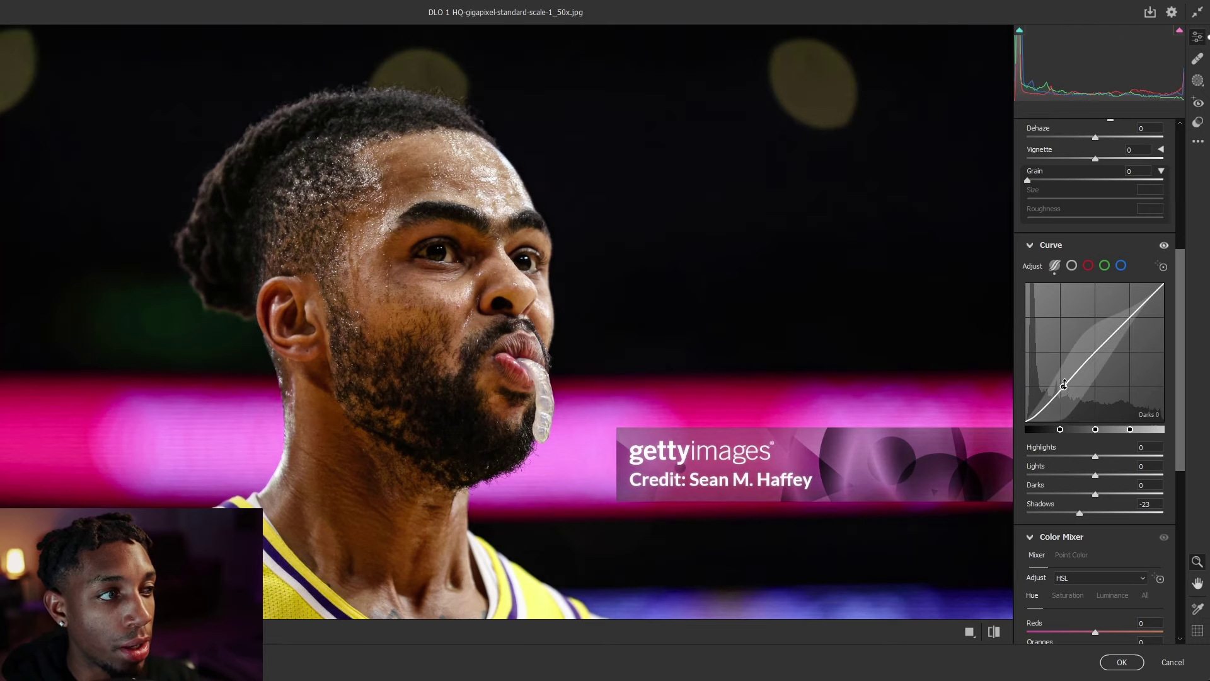
mouse_move(1097, 346)
left_mouse_down()
mouse_move(1098, 327)
mouse_move(1090, 363)
left_mouse_up()
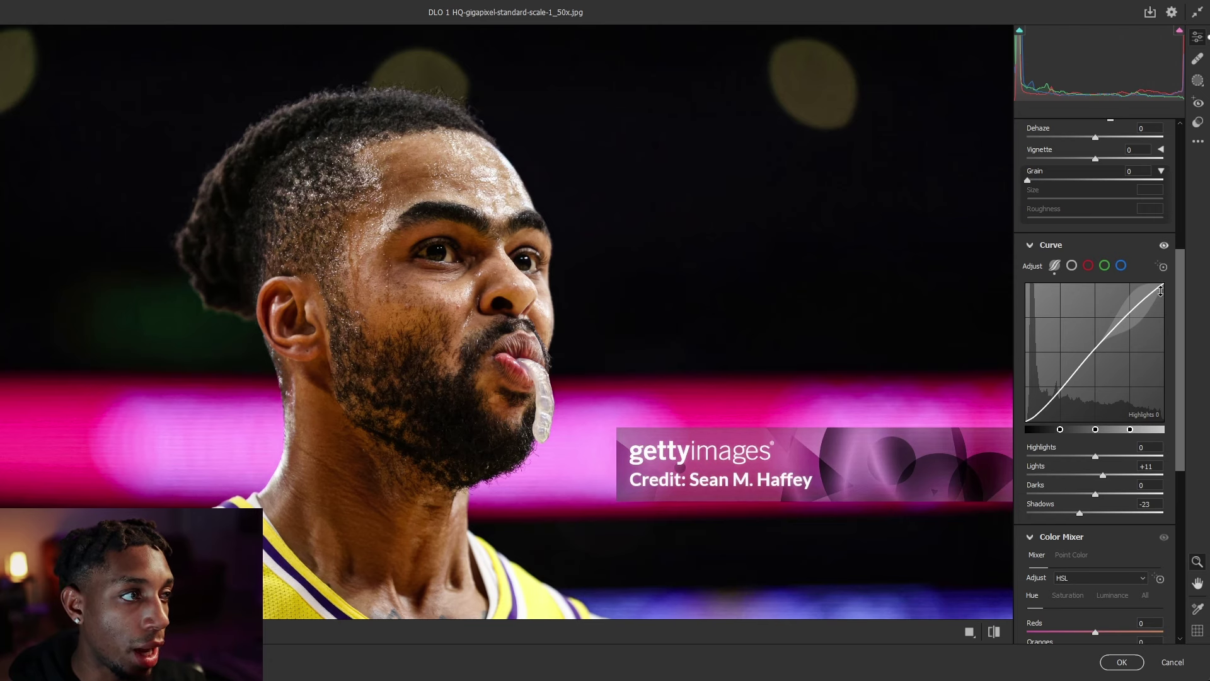
left_click_drag(1025, 421, 923, 328)
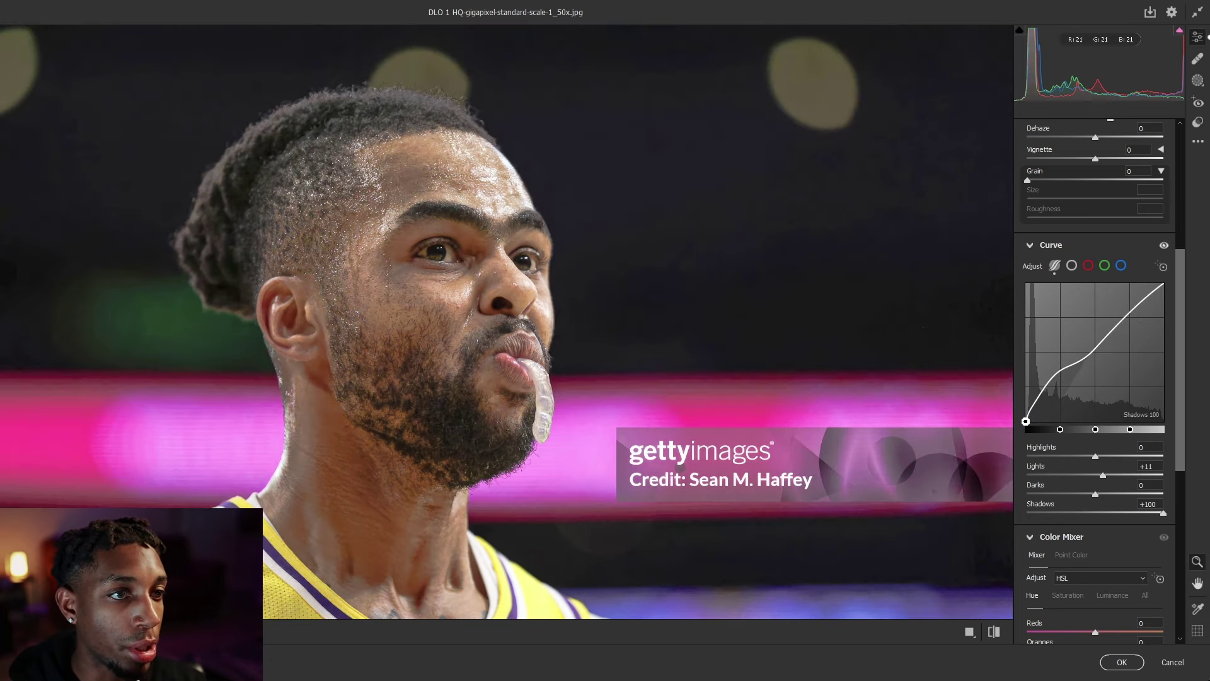
key("ctrl+z")
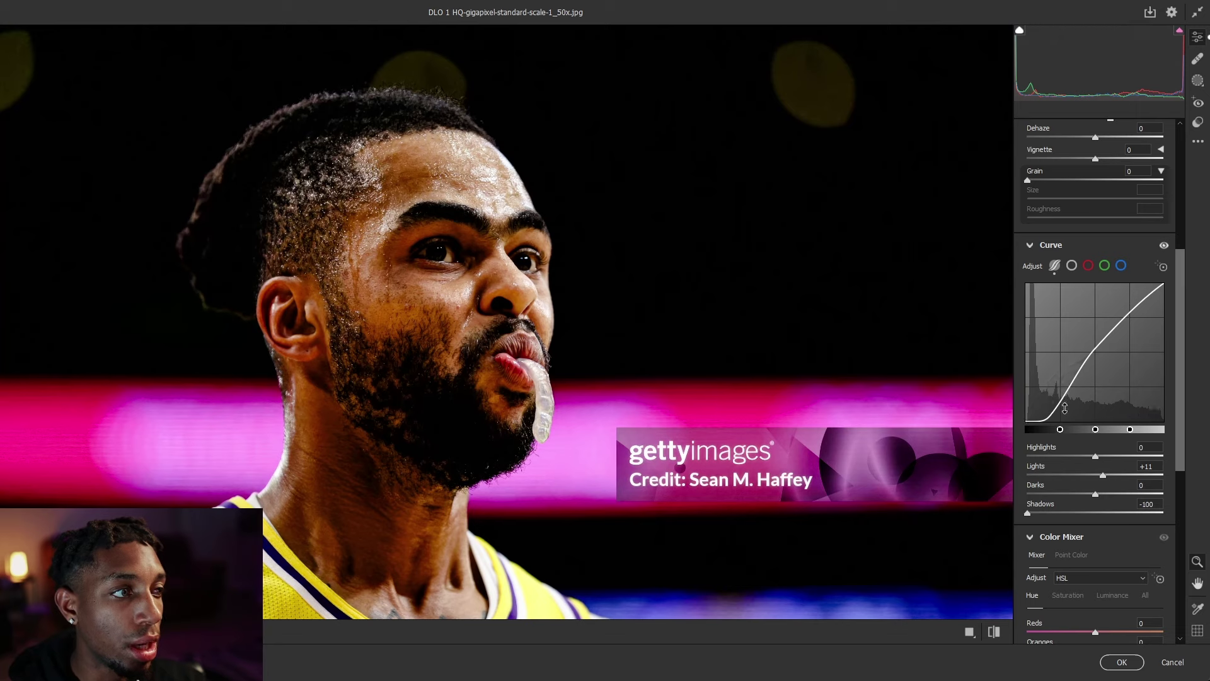
left_click_drag(1159, 305, 1160, 366)
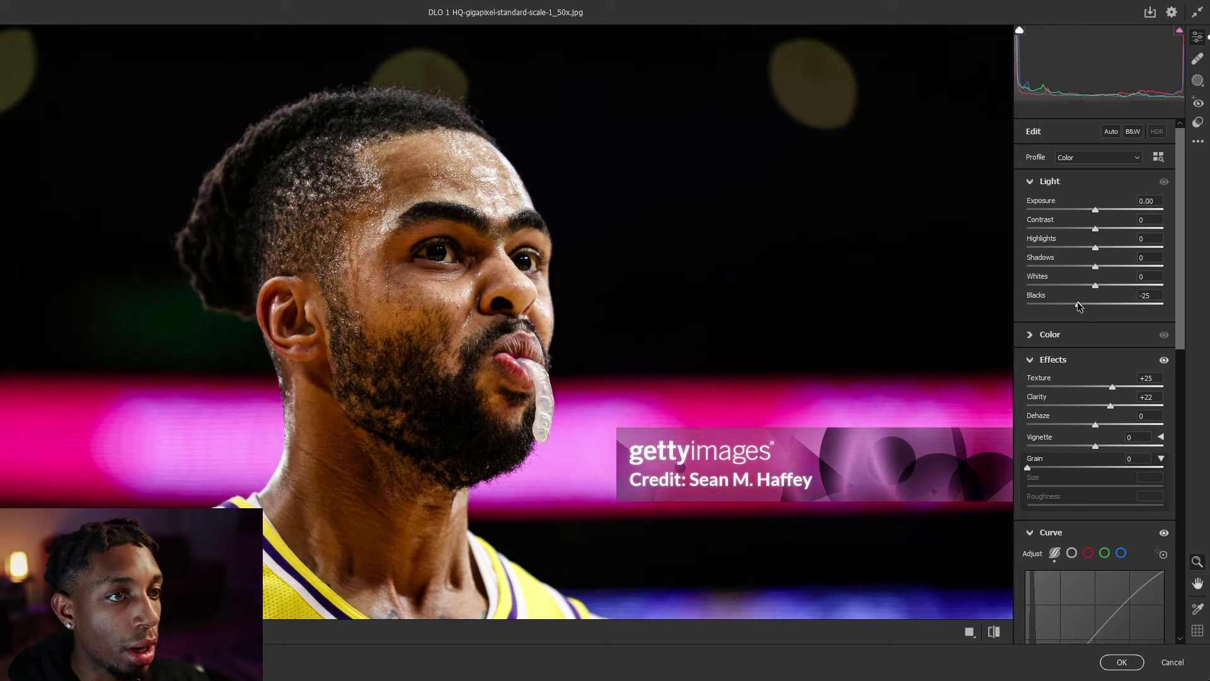
Step: Set the Light adjustments to Blacks -25 and Contrast +6
left_click_drag(1085, 308, 1079, 307)
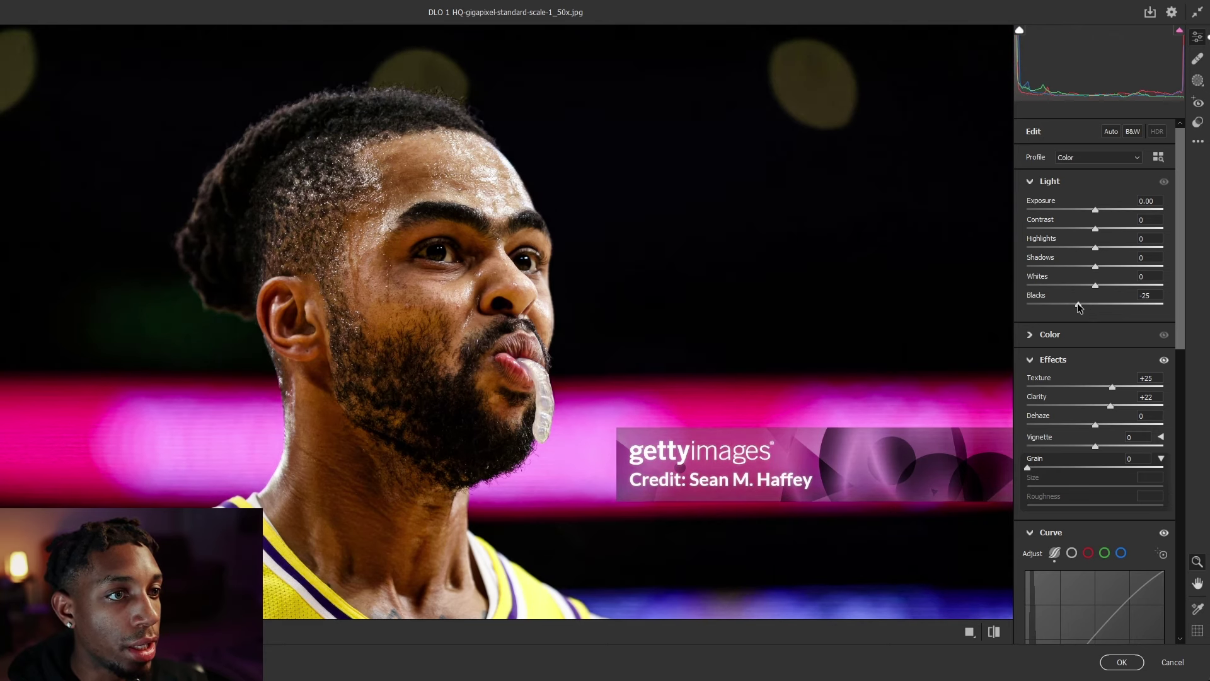
left_click_drag(1094, 230, 1090, 242)
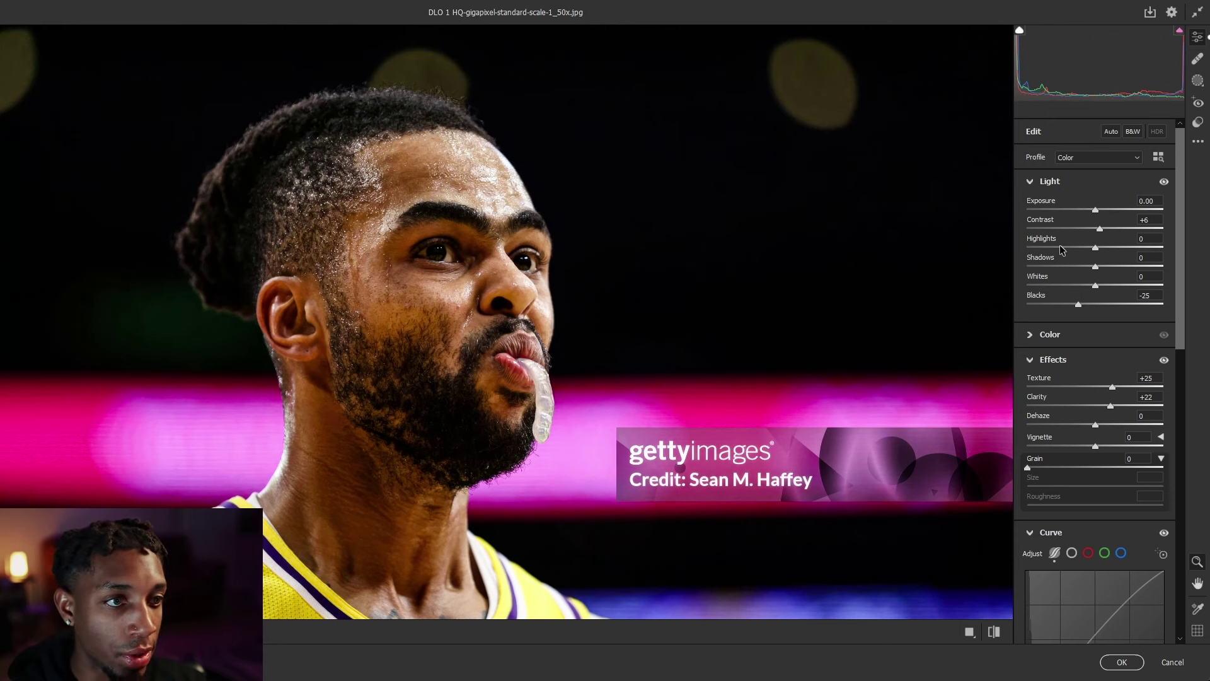
Step: Shift the Color Mixer hues to Oranges -22 and Yellows about -38, and apply the Camera Raw Filter
scroll(1065, 281, "down", 5)
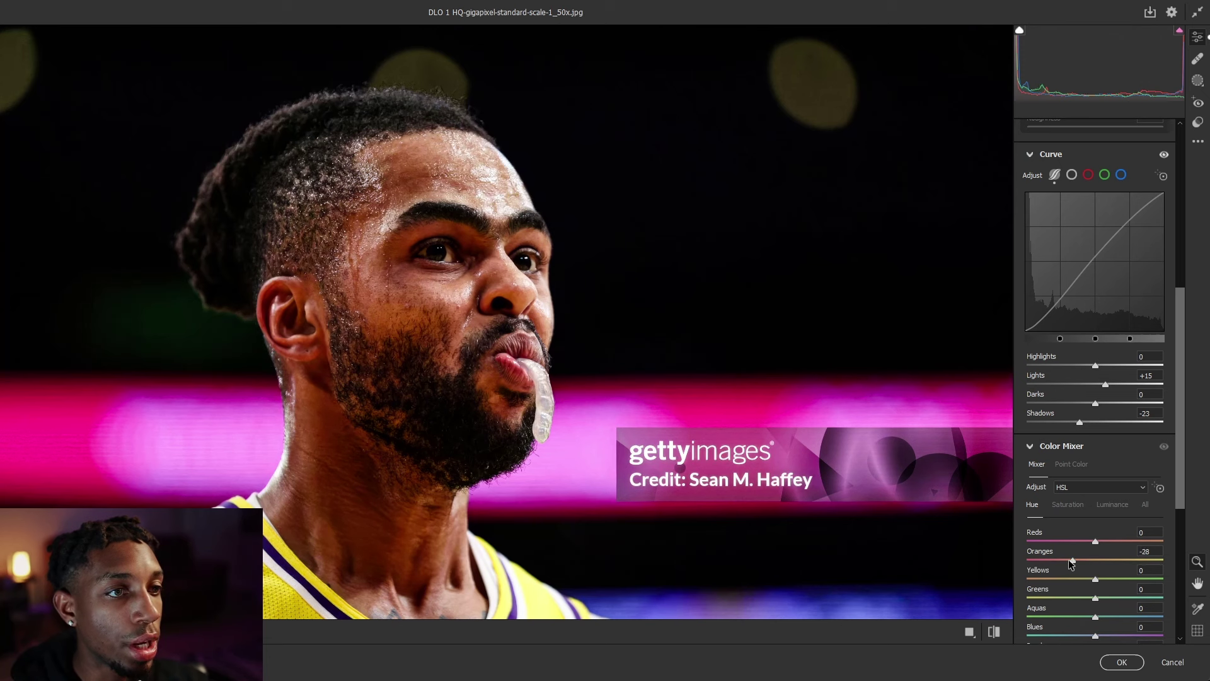
mouse_move(1071, 563)
left_mouse_down()
mouse_move(1095, 563)
mouse_move(1080, 560)
left_mouse_up()
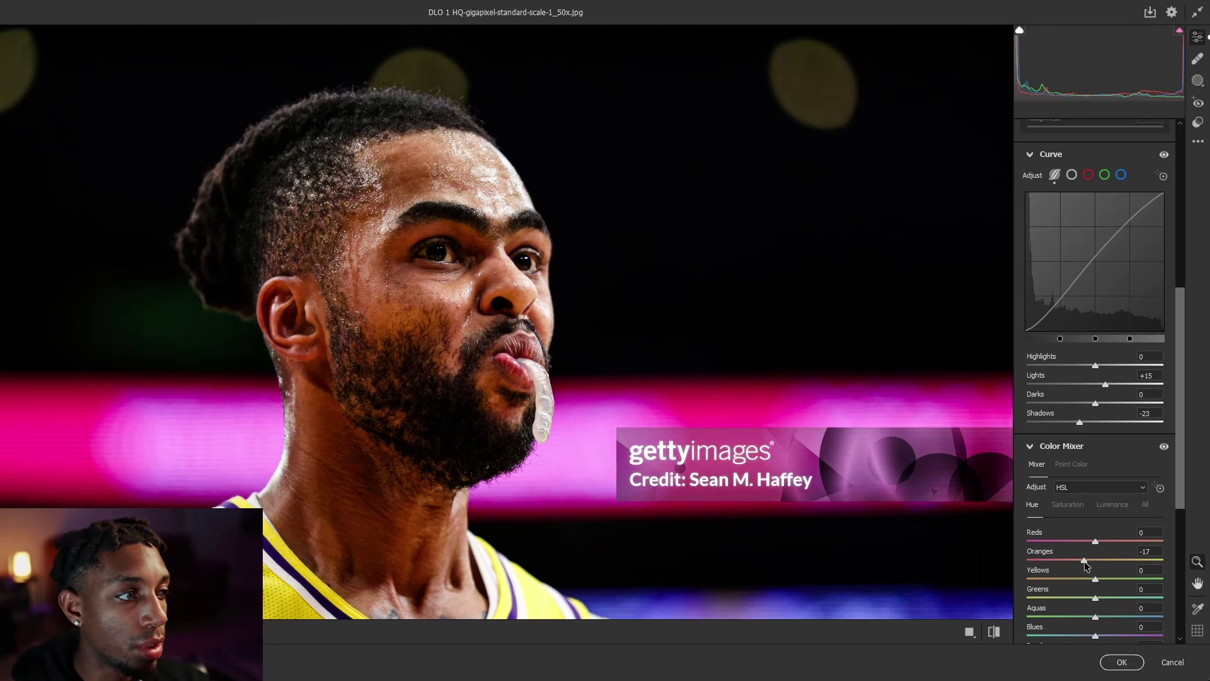
left_click(1085, 505)
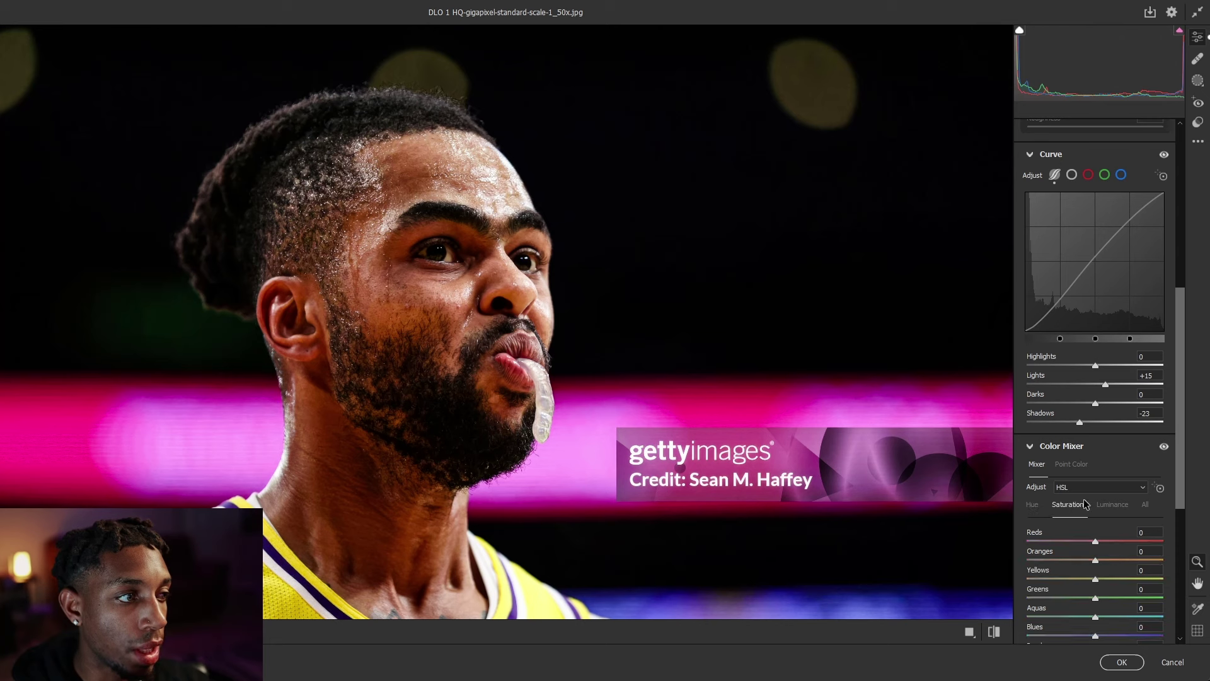
left_click(1032, 505)
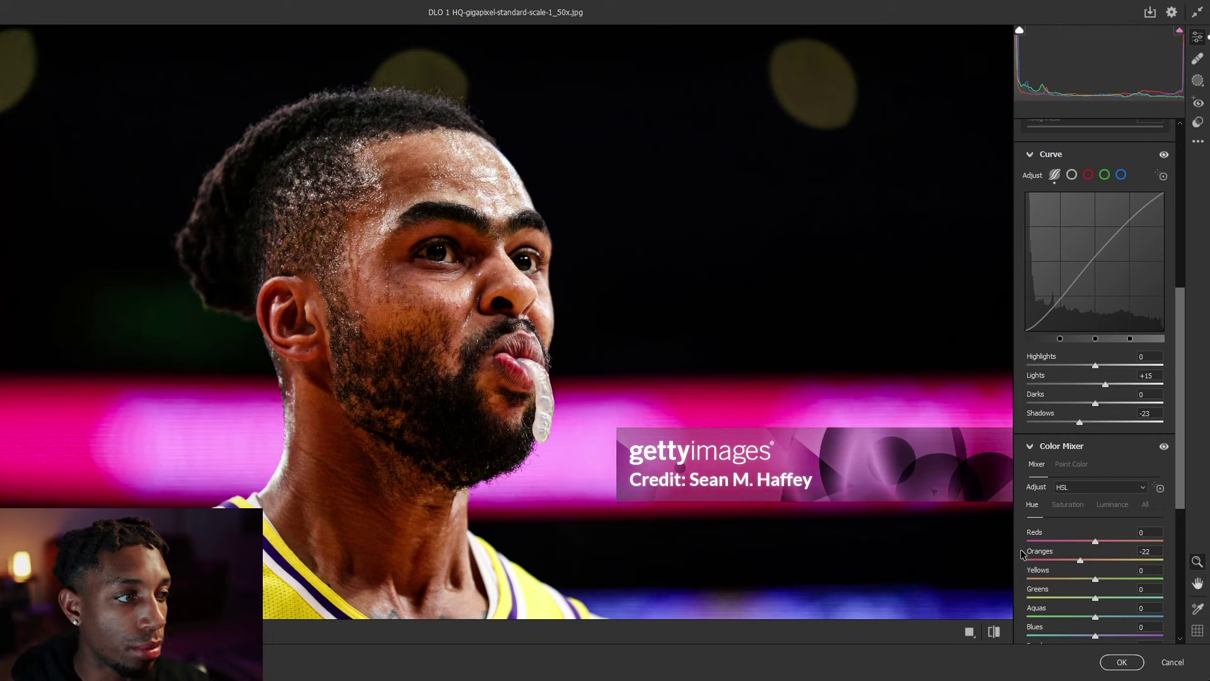
left_click_drag(1096, 579, 1072, 574)
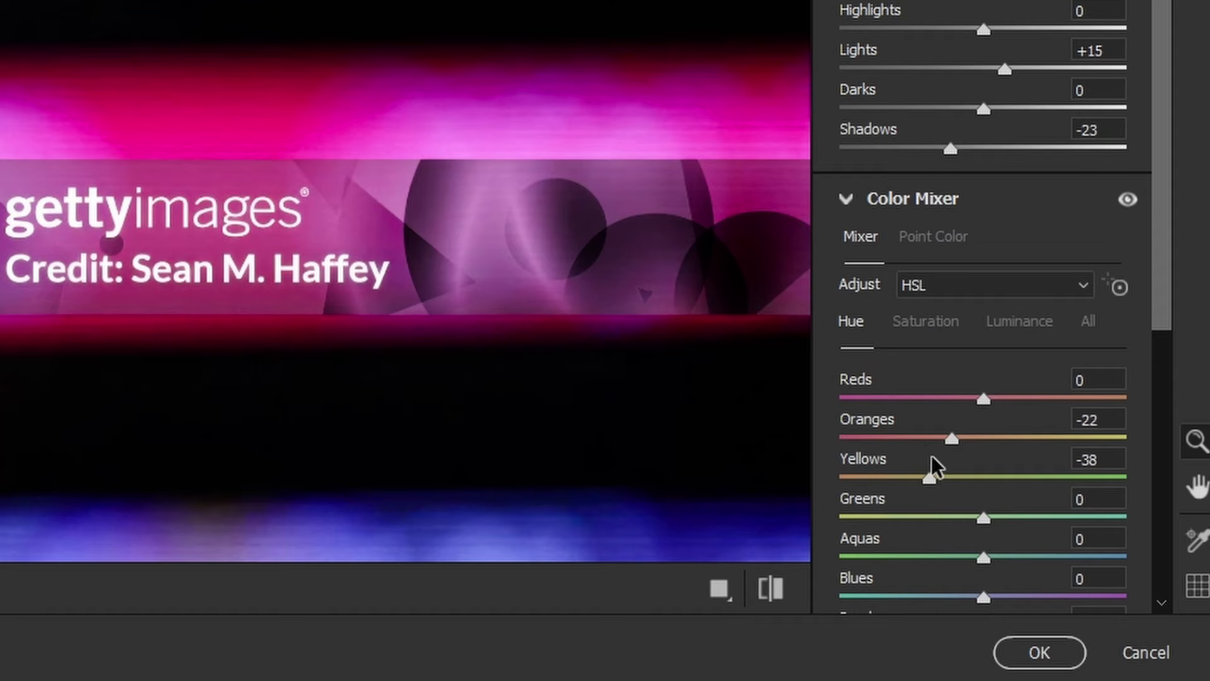
left_click_drag(931, 455, 926, 464)
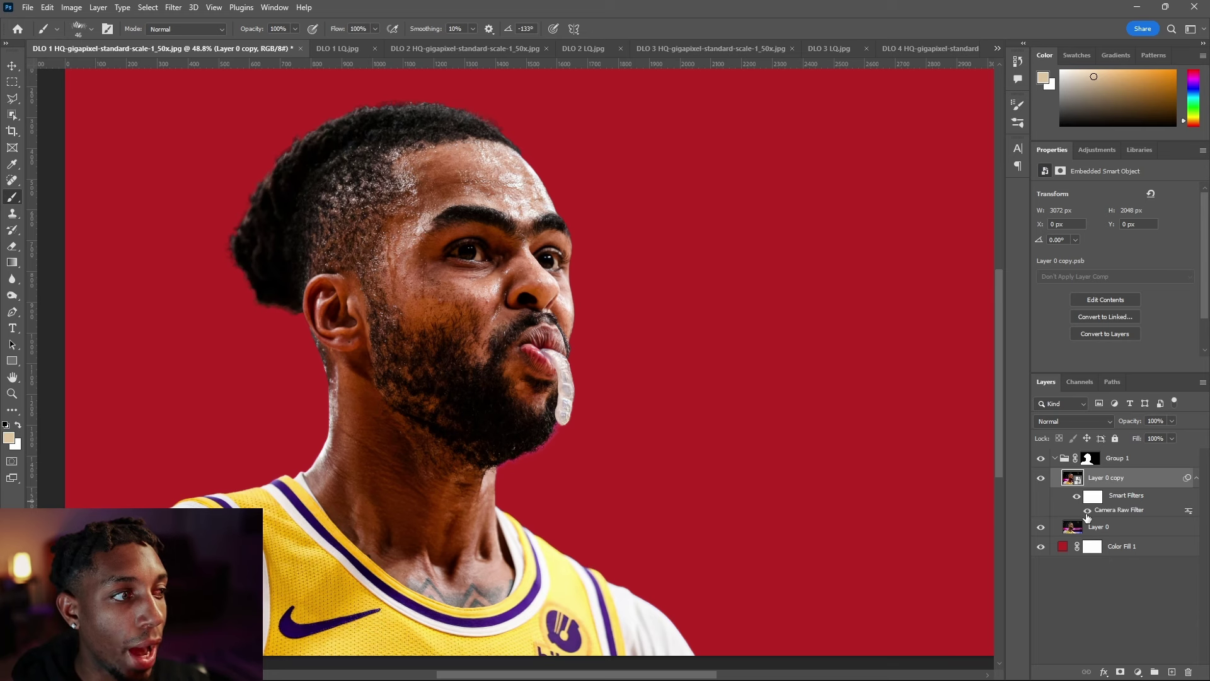
Step: Compare the player with and without the Camera Raw Filter by switching the smart filter's visibility
left_click(1086, 511)
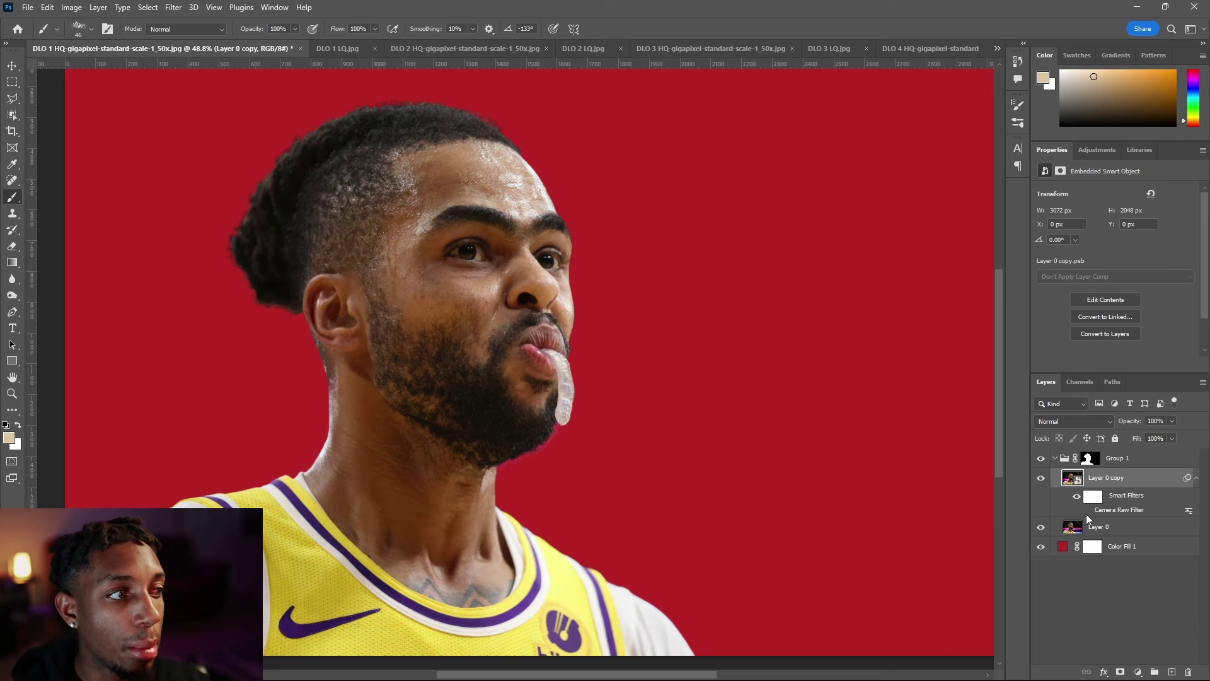
left_click(1086, 511)
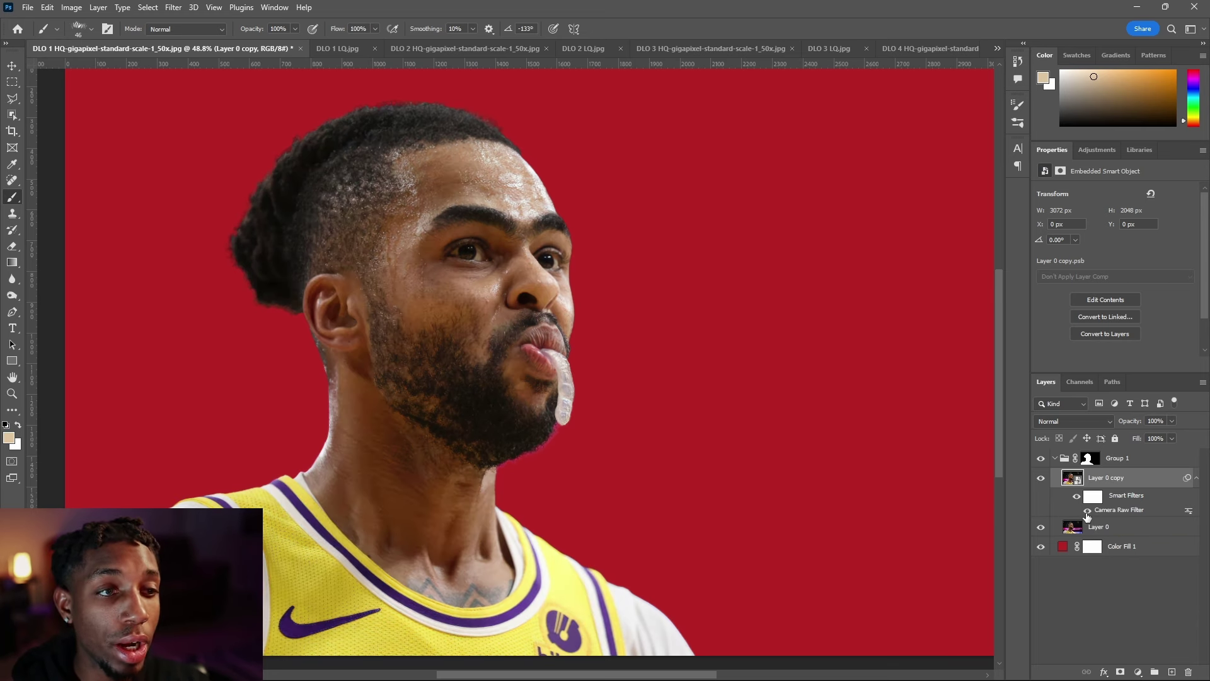
left_click(1087, 515)
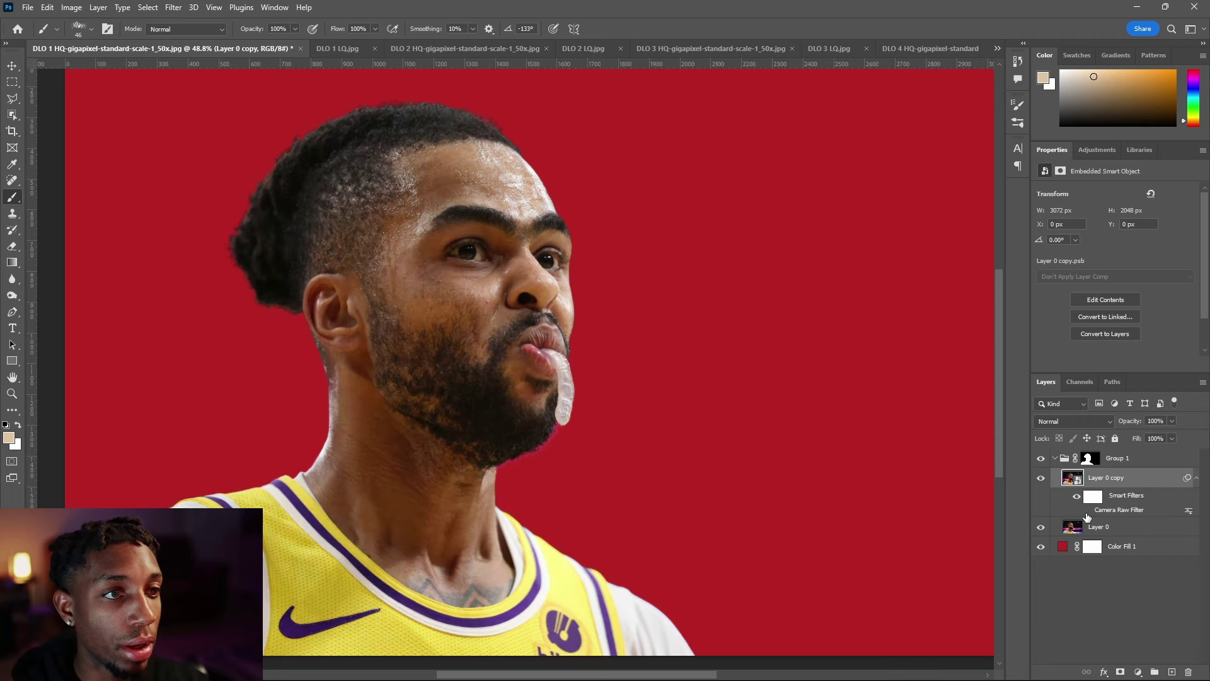
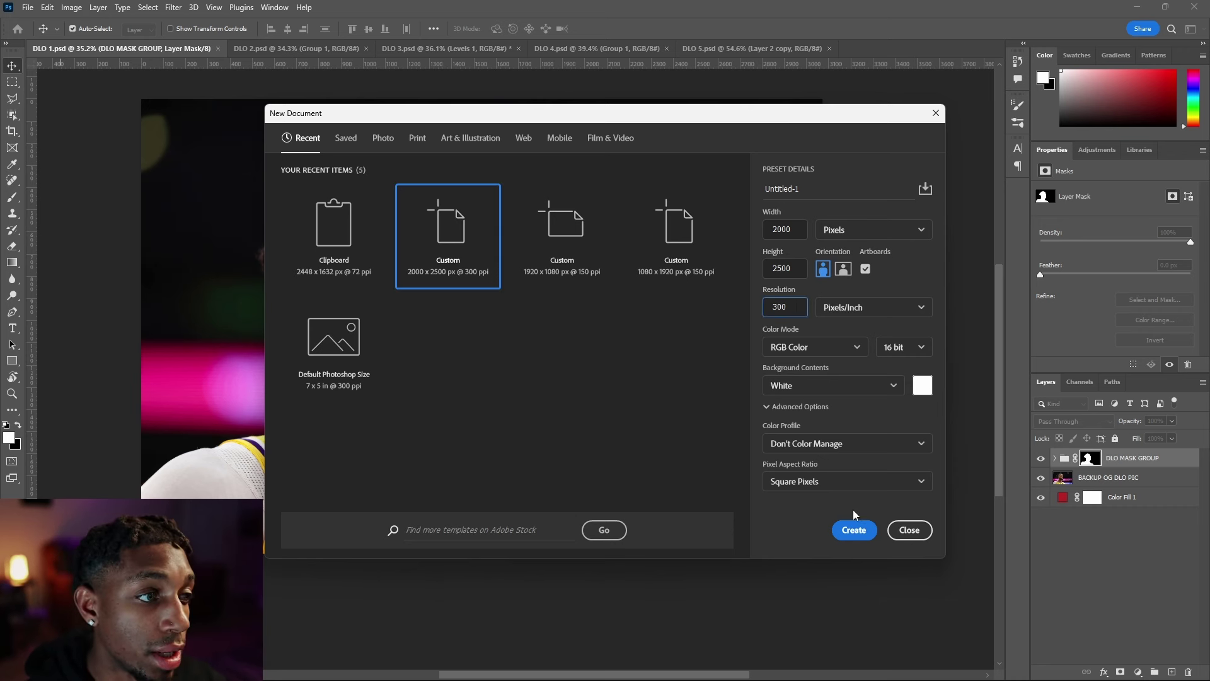
Step: Create a new 2000 x 2500 px artboard document at 300 ppi, RGB Color, 16 bit, with a white background
left_click(861, 535)
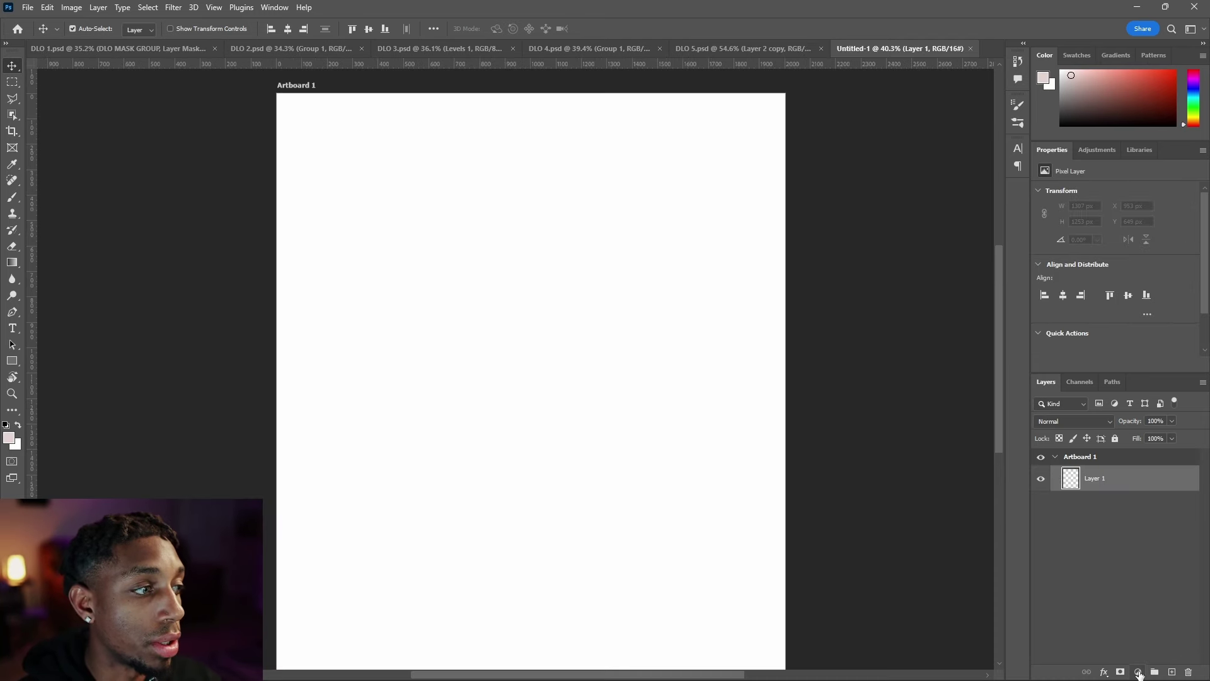
Step: Add a black Solid Color fill layer as the artboard's background
left_click(1138, 671)
left_click(1132, 453)
mouse_move(670, 412)
left_mouse_down()
mouse_move(659, 469)
mouse_move(616, 505)
left_mouse_up()
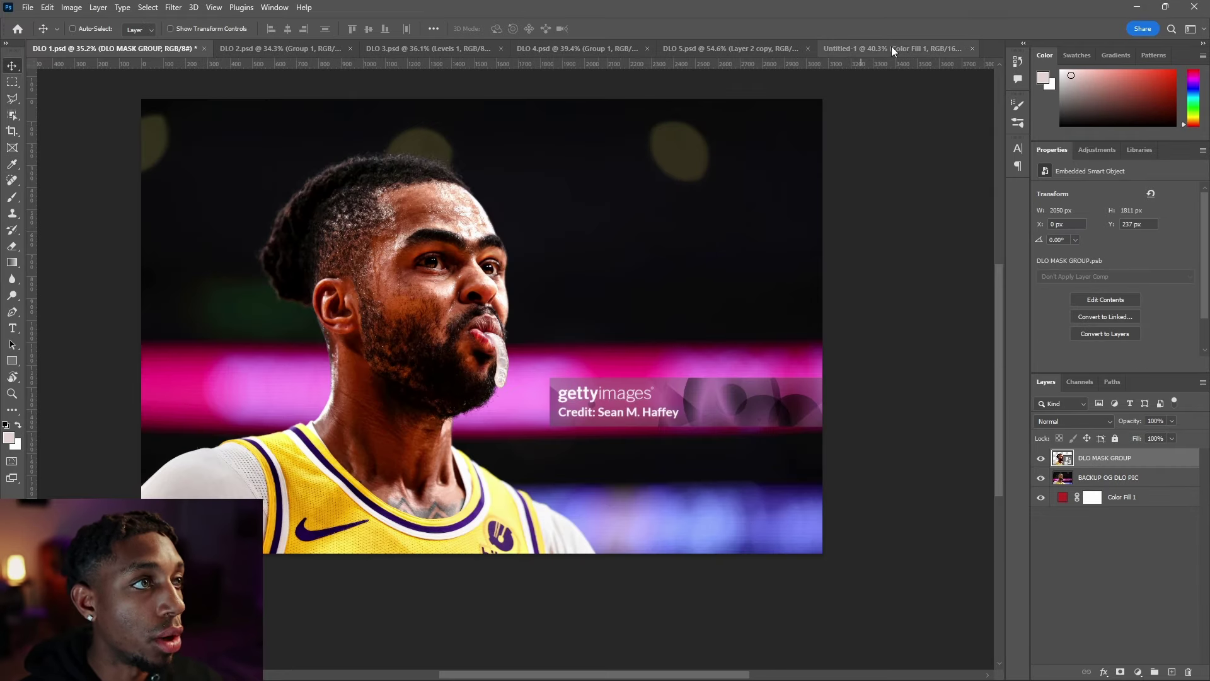
Step: Copy the player cutouts from DLO 1, DLO 2 and DLO 3 onto the new artboard
left_click(891, 48)
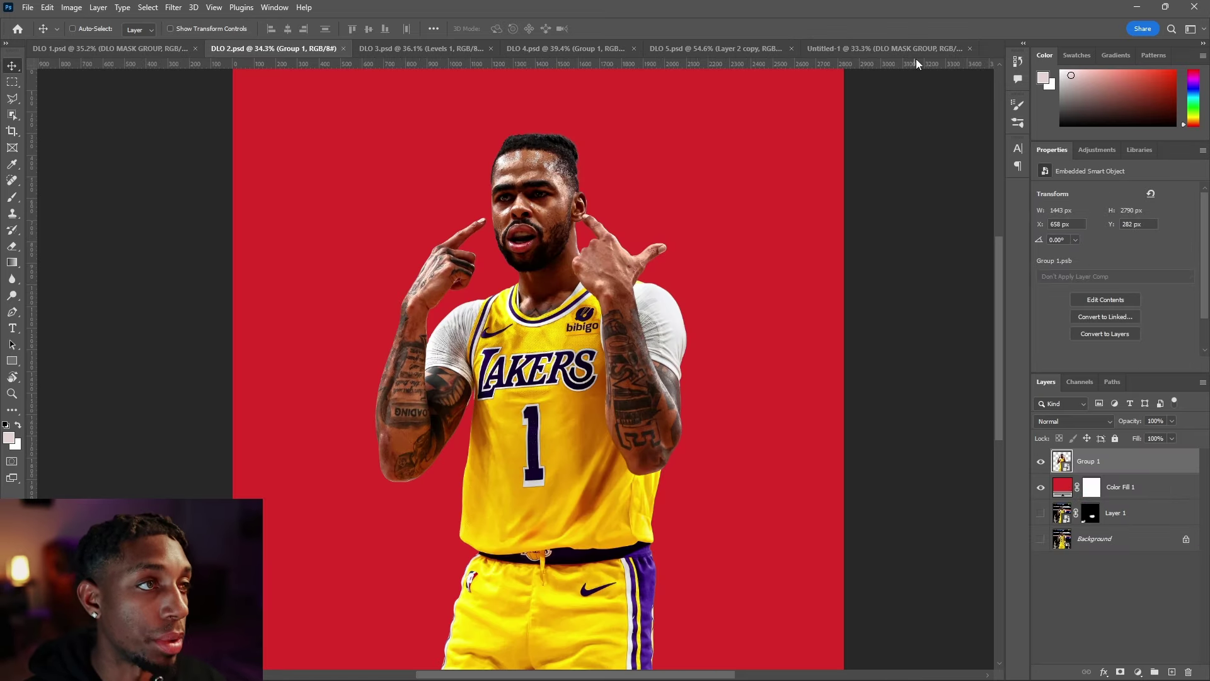
left_click(838, 51)
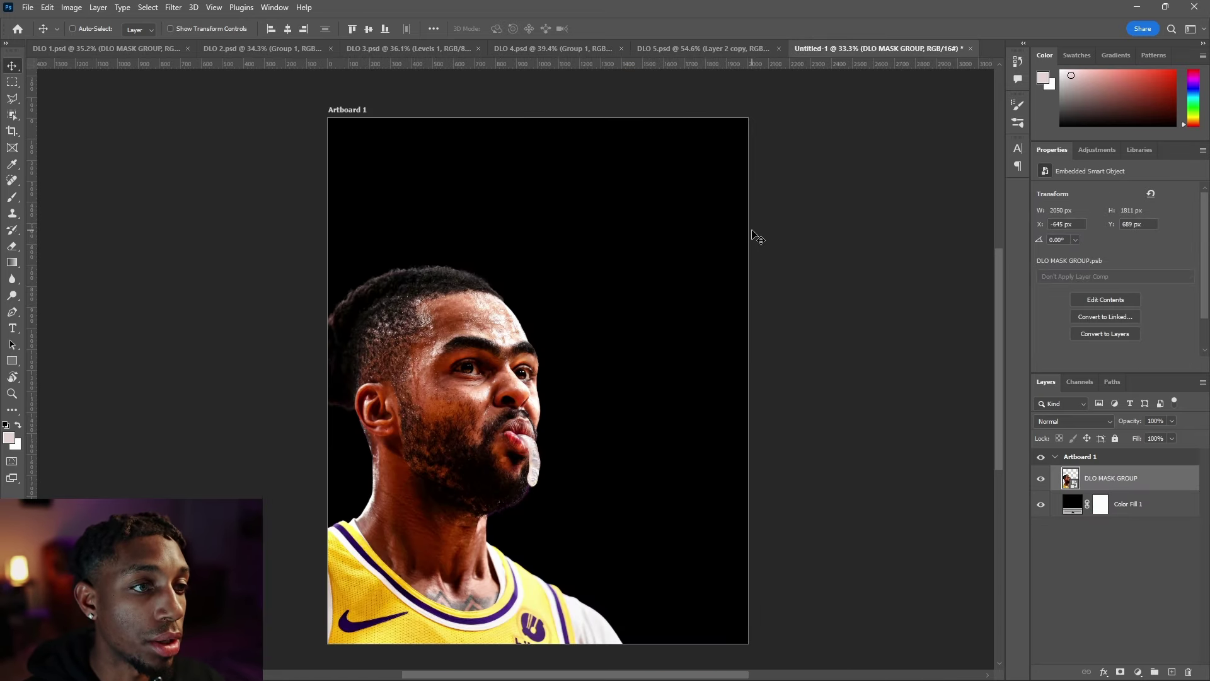
left_click_drag(745, 233, 494, 405)
key("ctrl+t")
left_click_drag(834, 319, 800, 427)
left_click_drag(600, 315, 654, 352)
Step: Copy the striped-sweater profile cutout from DLO 4 and the leaping player's cutout from DLO 5 onto the artboard
left_click(585, 49)
left_click_drag(540, 324, 542, 378)
left_click(731, 49)
left_click_drag(731, 52, 620, 305)
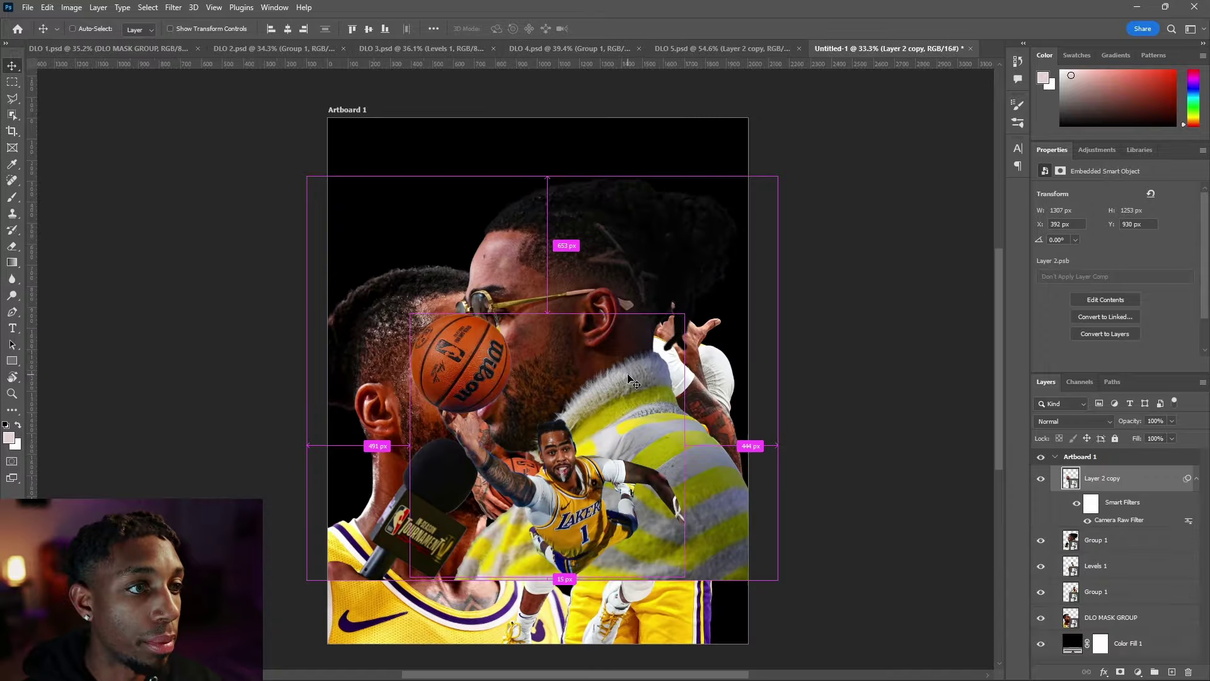
Step: Move the leaping player's cutout upward on the artboard to about X 539 px, Y 148 px
key("ctrl+t")
left_click_drag(620, 455, 625, 294)
key("Return")
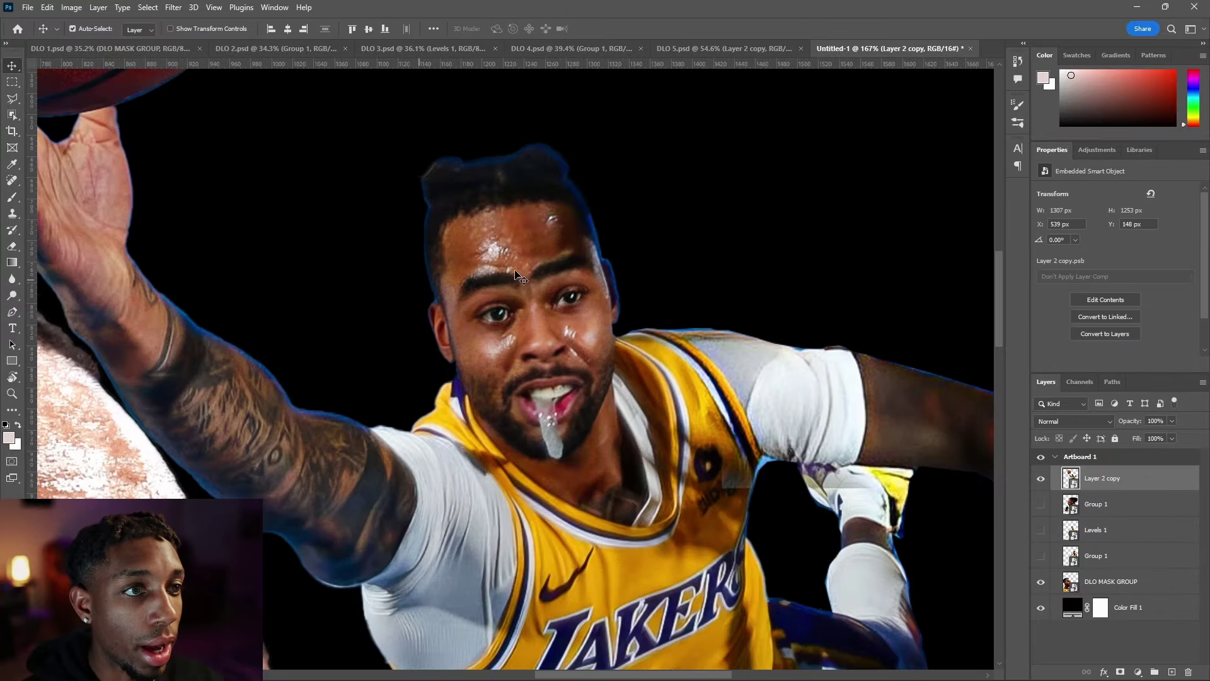
Step: With the leaping player's layer mask active, select the blue-fringed edges around the head and arms using the Polygonal Lasso
scroll(521, 277, "down", 4)
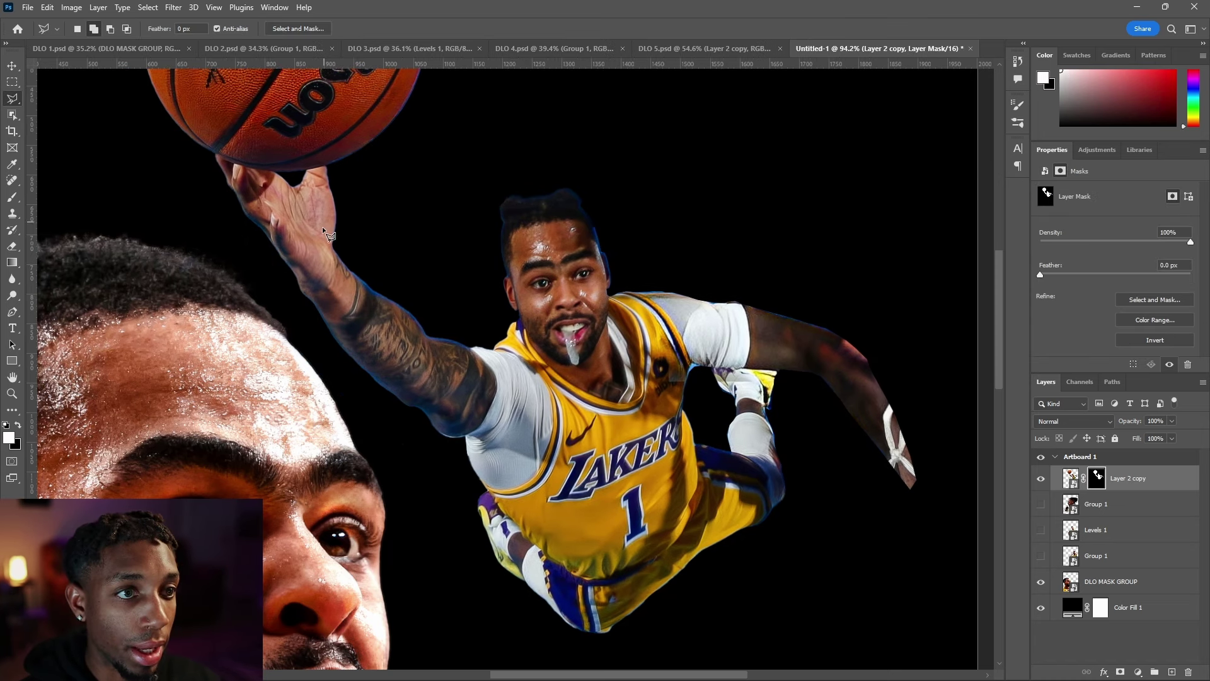
left_click(494, 350)
left_click(443, 307)
double_click(349, 251)
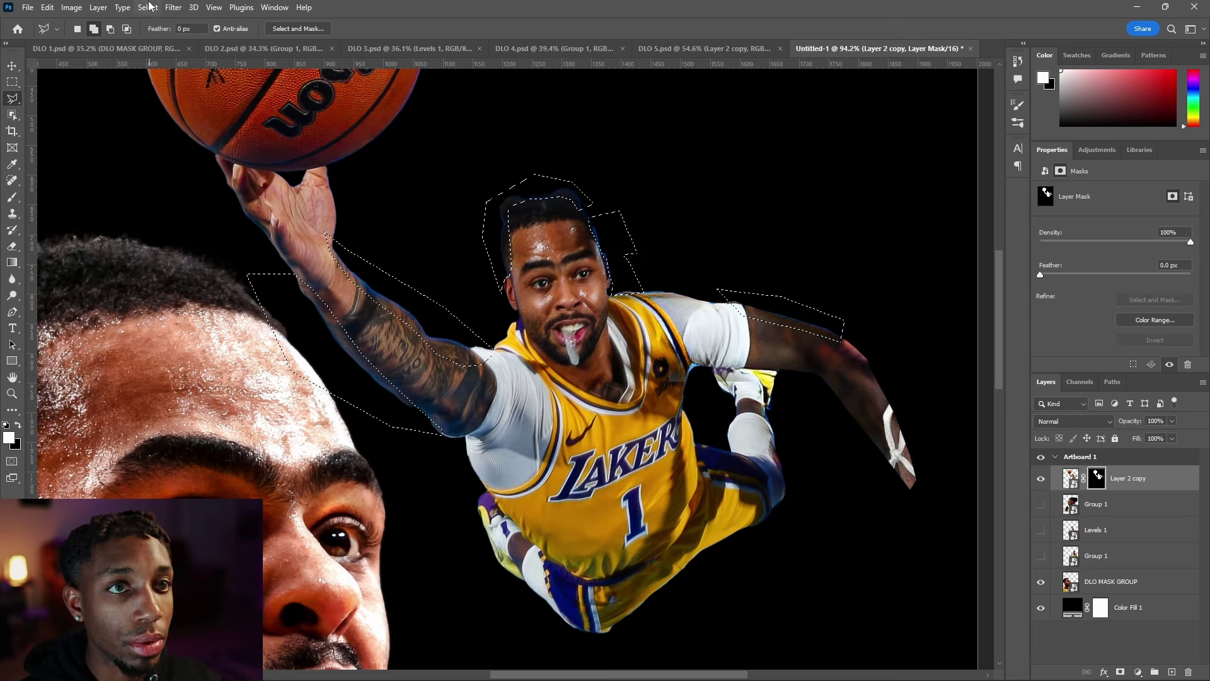
Step: Apply the Minimum filter to the selected mask edges with radius 3.7 pixels and Roundness preserved, and clear the selection
left_click(149, 6)
key("Escape")
left_click(174, 7)
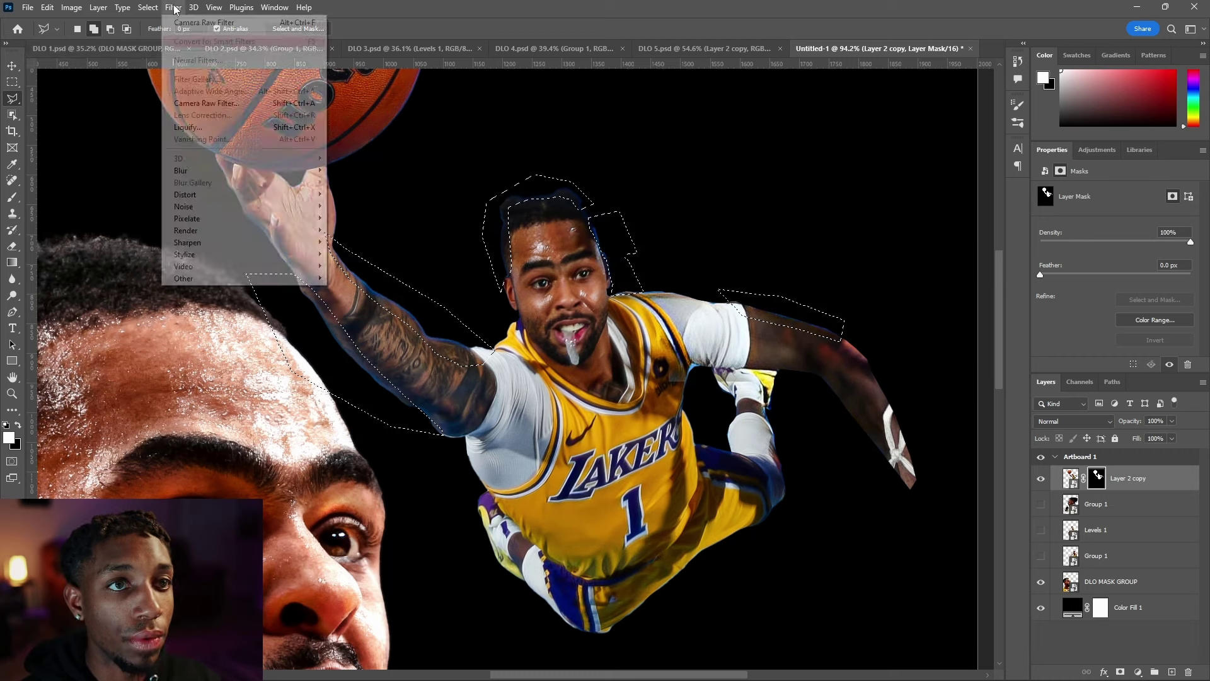
mouse_move(265, 277)
left_click(353, 327)
left_click_drag(618, 349, 631, 344)
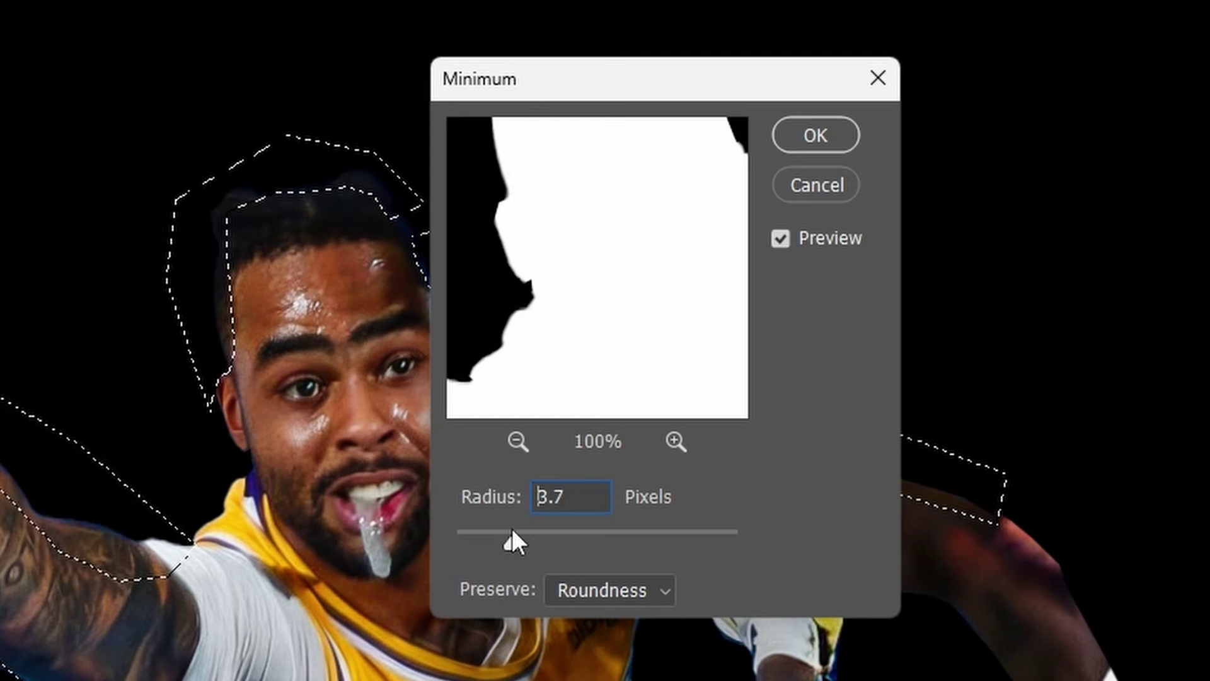
left_click(800, 126)
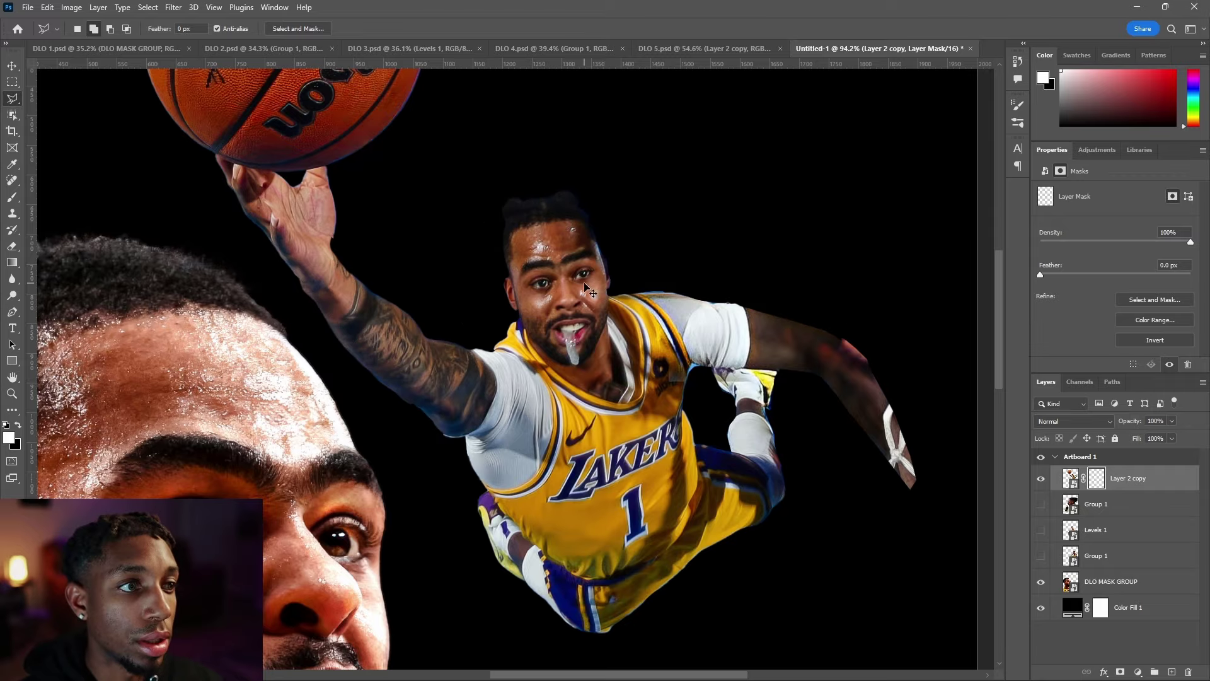
key("ctrl+d")
Step: Scale the striped-sweater profile cutout down to about 1507 x 1292 px and place it in the artboard's upper left
scroll(678, 205, "down", 10)
left_click(1095, 504)
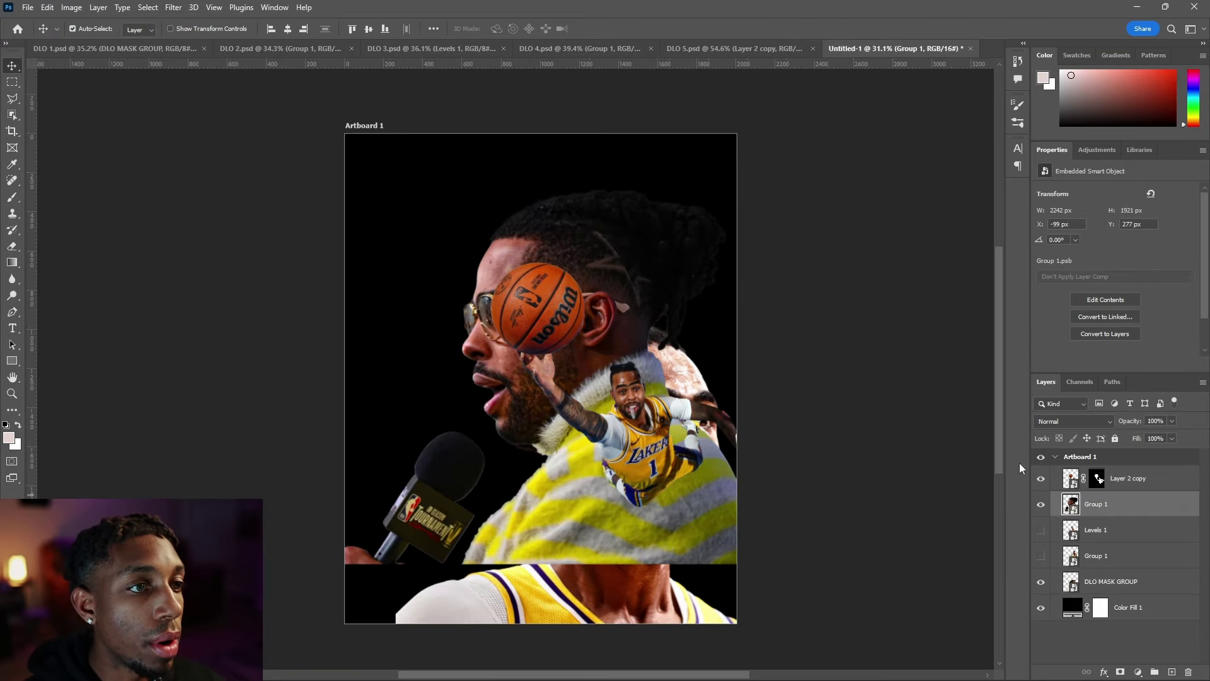
key("ctrl+t")
left_click_drag(608, 323, 546, 285)
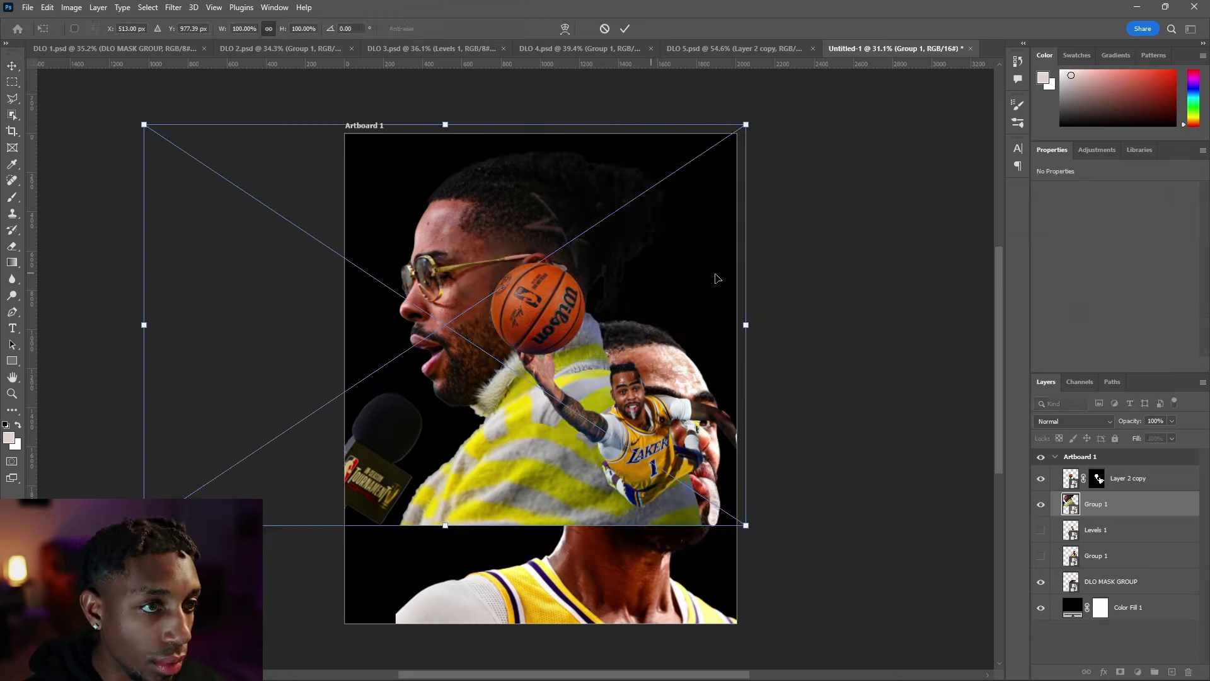
left_click_drag(736, 324, 618, 295)
left_click_drag(585, 275, 596, 253)
left_click_drag(579, 234, 583, 226)
key("Return")
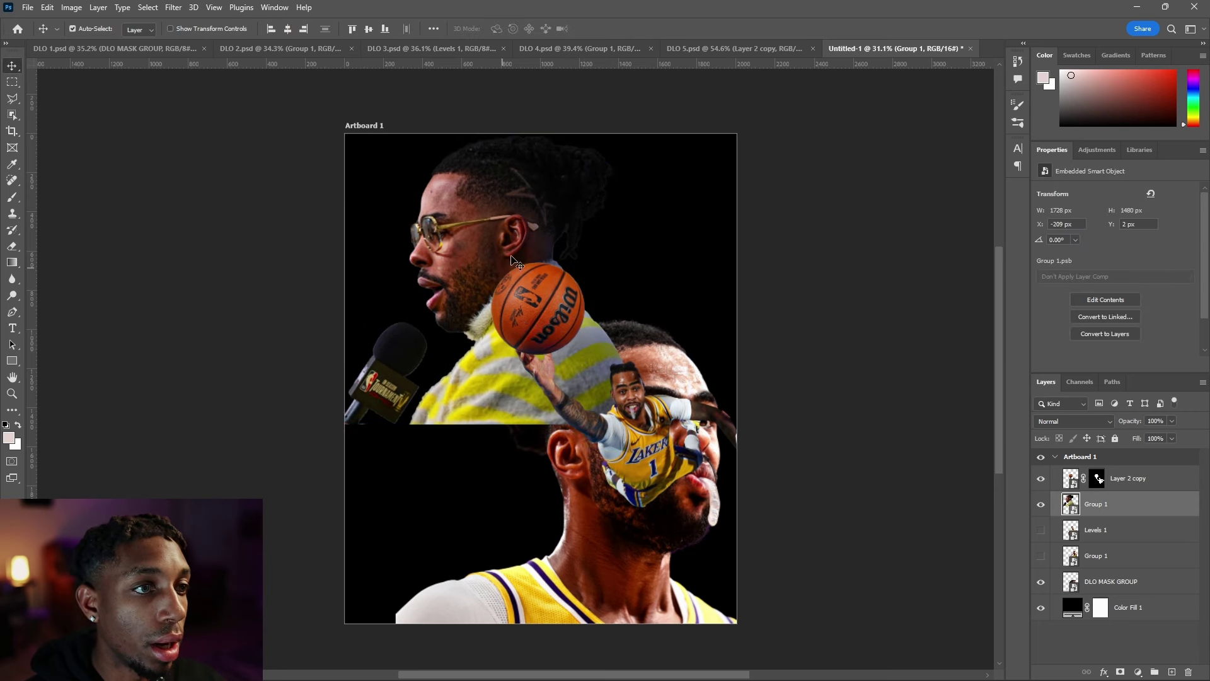
key("ctrl+t")
left_click_drag(443, 419, 440, 376)
key("Return")
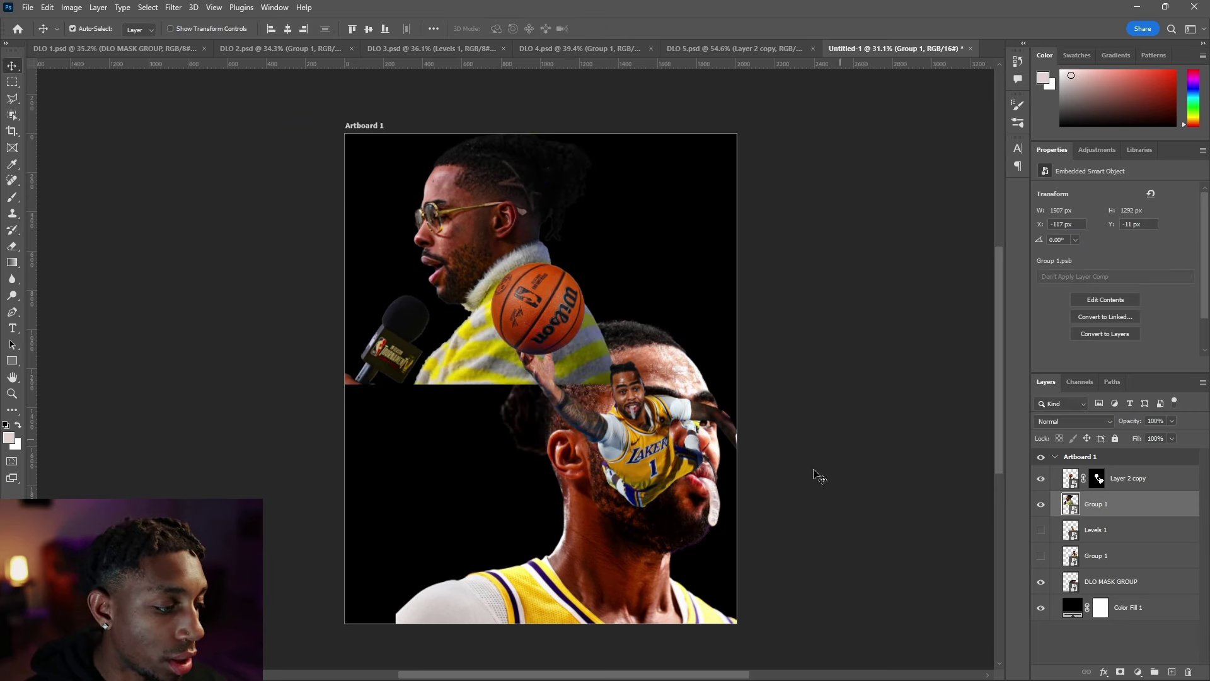
Step: Show the dribbling player's layer, scale it to about 948 x 1271 px and place it in front of the striped sweater
left_click(1041, 530)
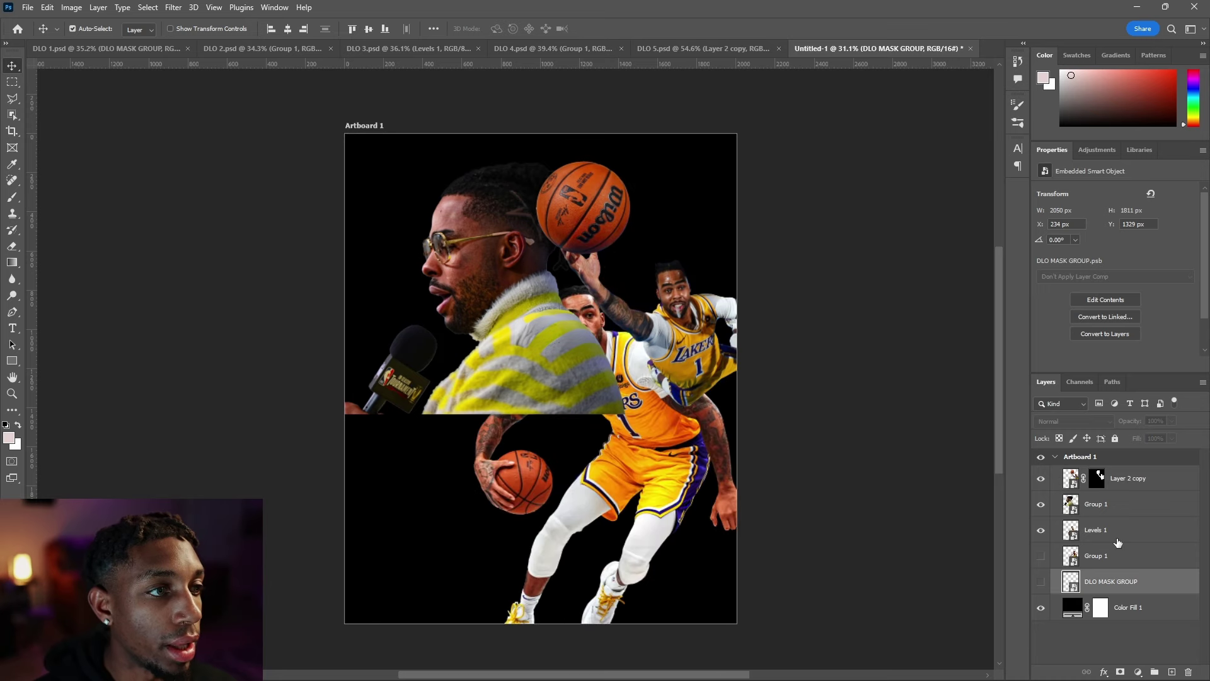
left_click(1086, 536)
key("ctrl+t")
left_click_drag(610, 280, 610, 407)
left_click_drag(642, 449, 585, 359)
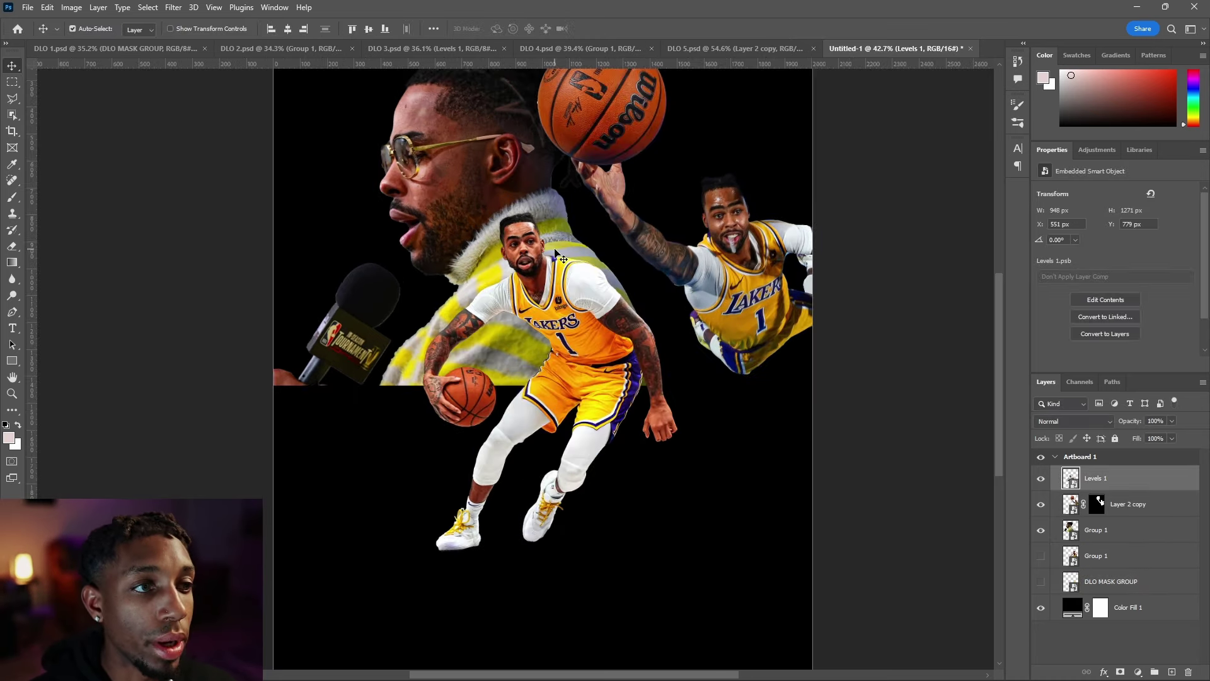
Step: Try enlarging the dribbling player's cutout to 70.20% and return its scale to 67.67%
key("ctrl+t")
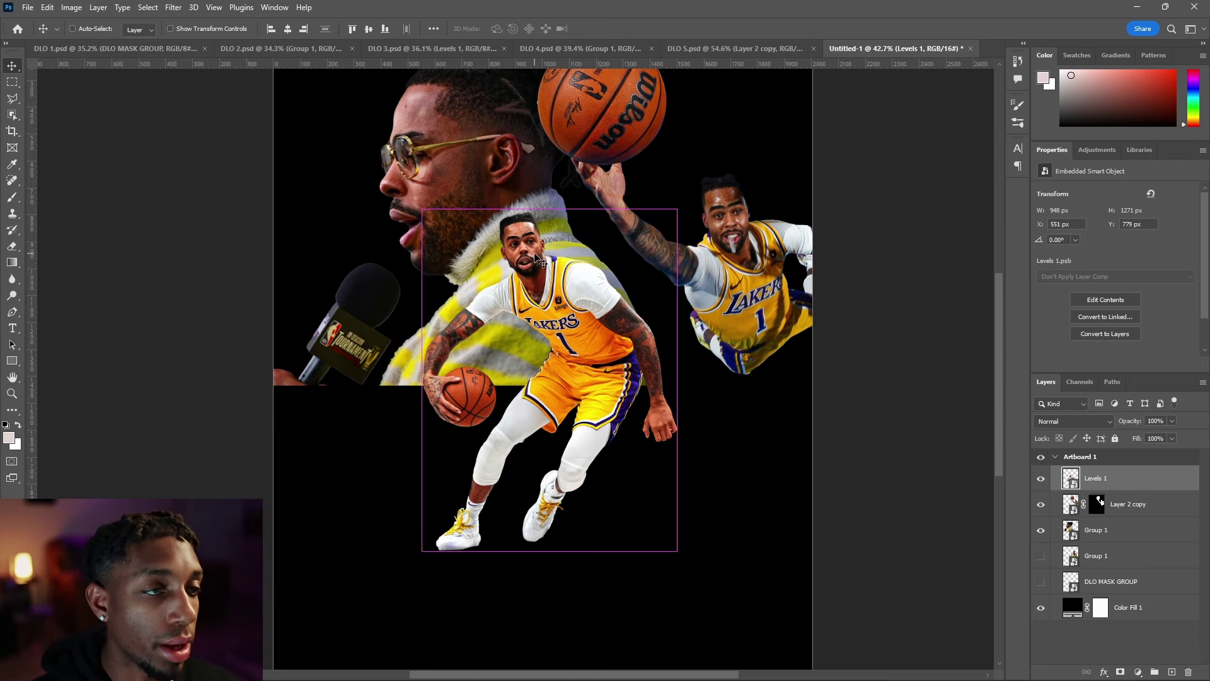
scroll(529, 227, "up", 5)
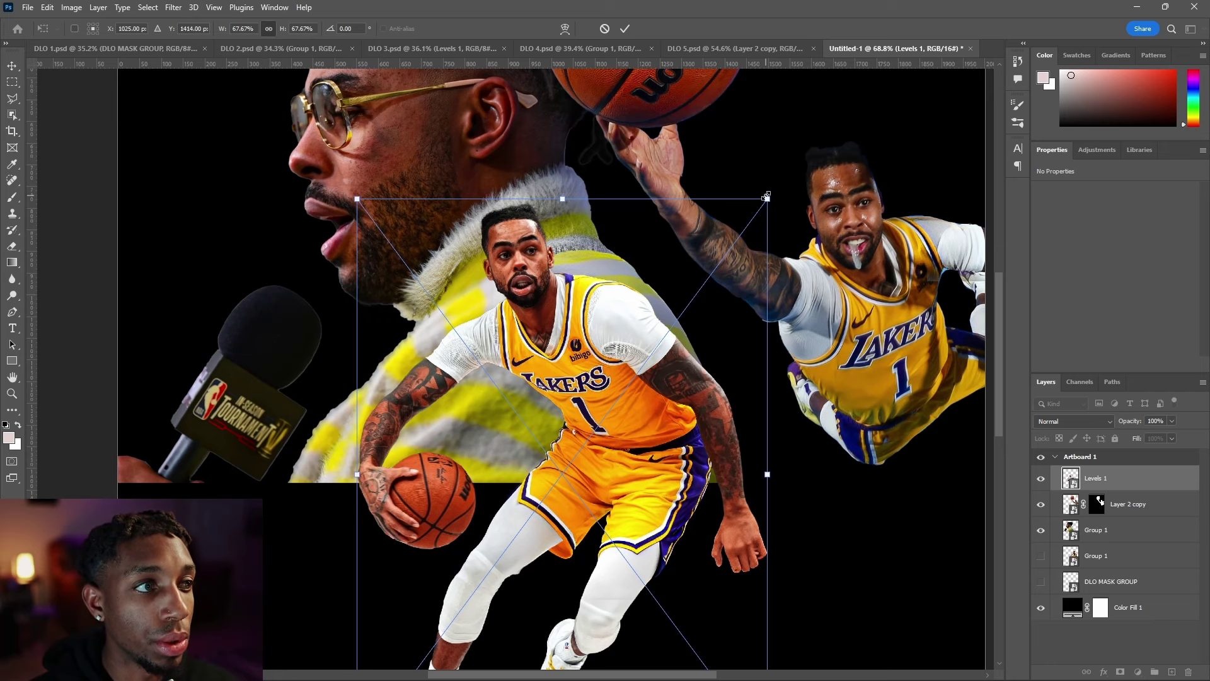
left_click_drag(767, 195, 756, 221)
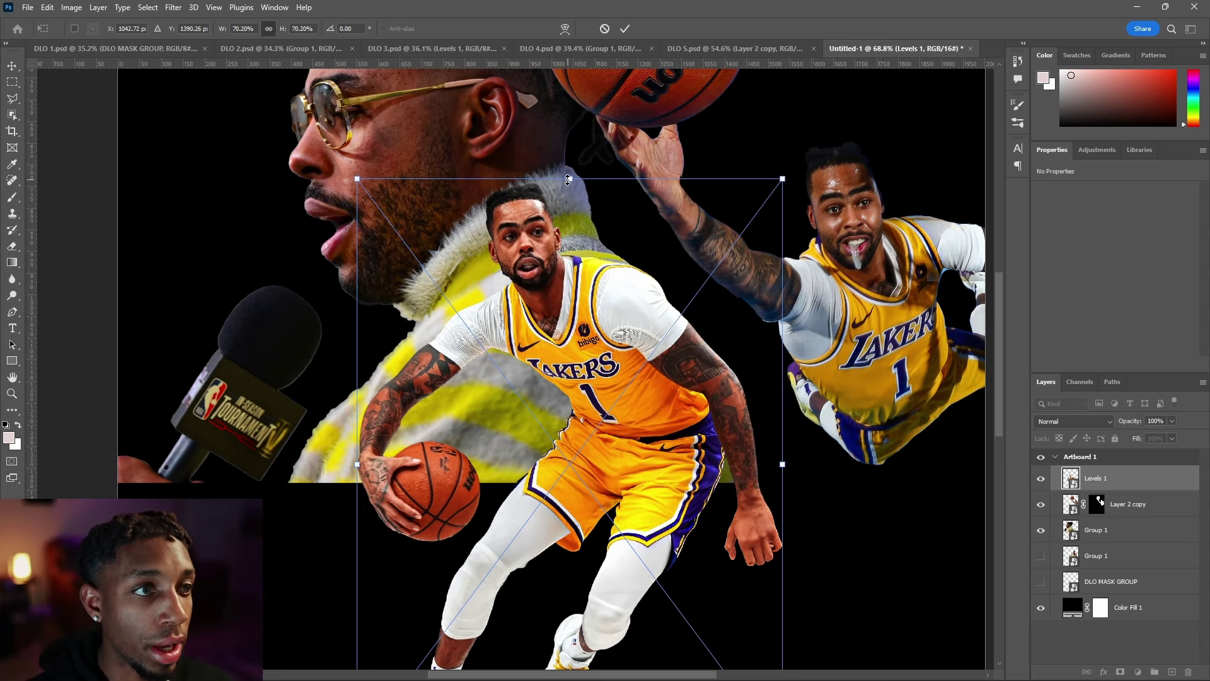
mouse_move(569, 180)
left_mouse_down()
mouse_move(610, 262)
mouse_move(610, 343)
mouse_move(616, 205)
mouse_move(608, 536)
mouse_move(576, 286)
mouse_move(536, 523)
mouse_move(567, 485)
mouse_move(565, 198)
left_mouse_up()
left_click(624, 29)
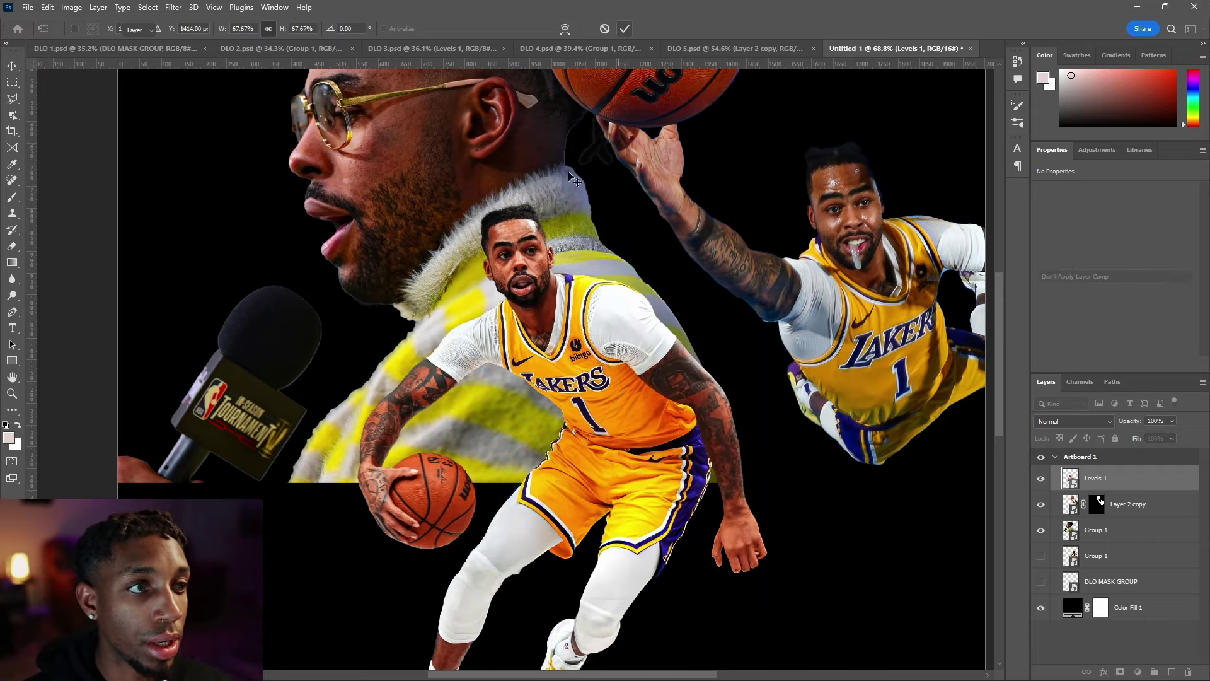
Step: Scale down the standing player's cutout and position it over the lower part of the striped sweater
scroll(556, 289, "down", 5)
scroll(565, 296, "up", 2)
scroll(565, 296, "down", 2)
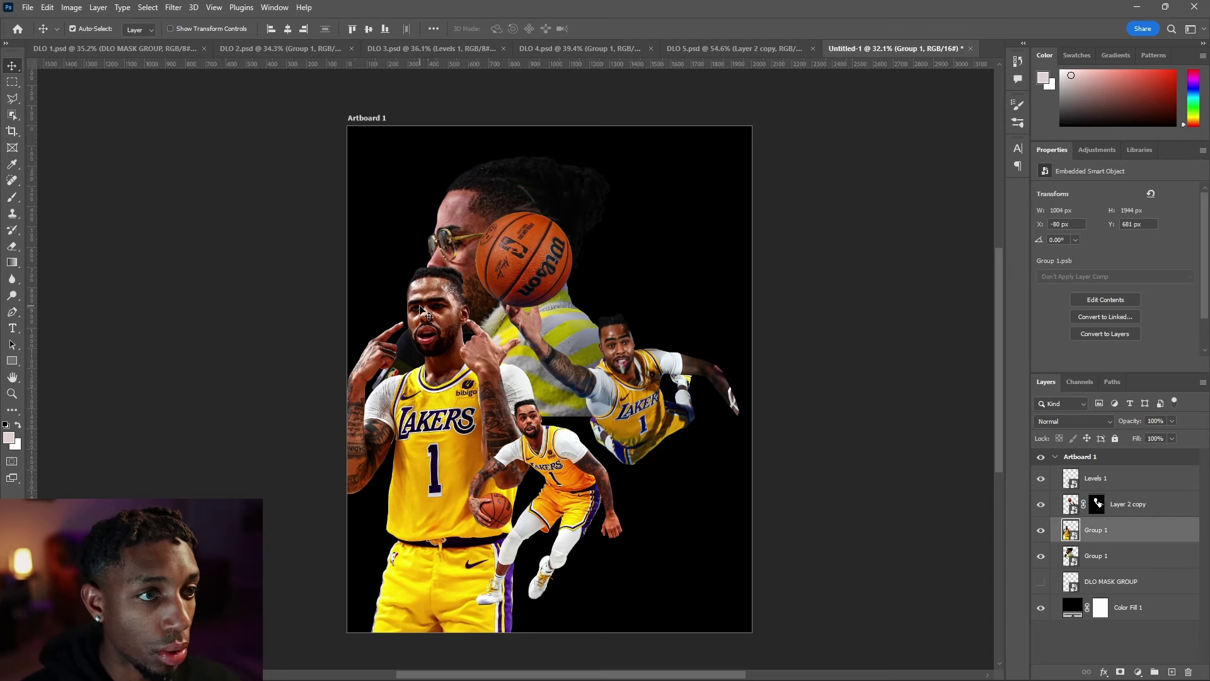
key("ctrl+t")
left_click_drag(438, 225, 438, 313)
left_click_drag(464, 368, 470, 298)
key("Return")
mouse_move(521, 213)
left_mouse_down()
mouse_move(521, 185)
mouse_move(519, 196)
left_mouse_up()
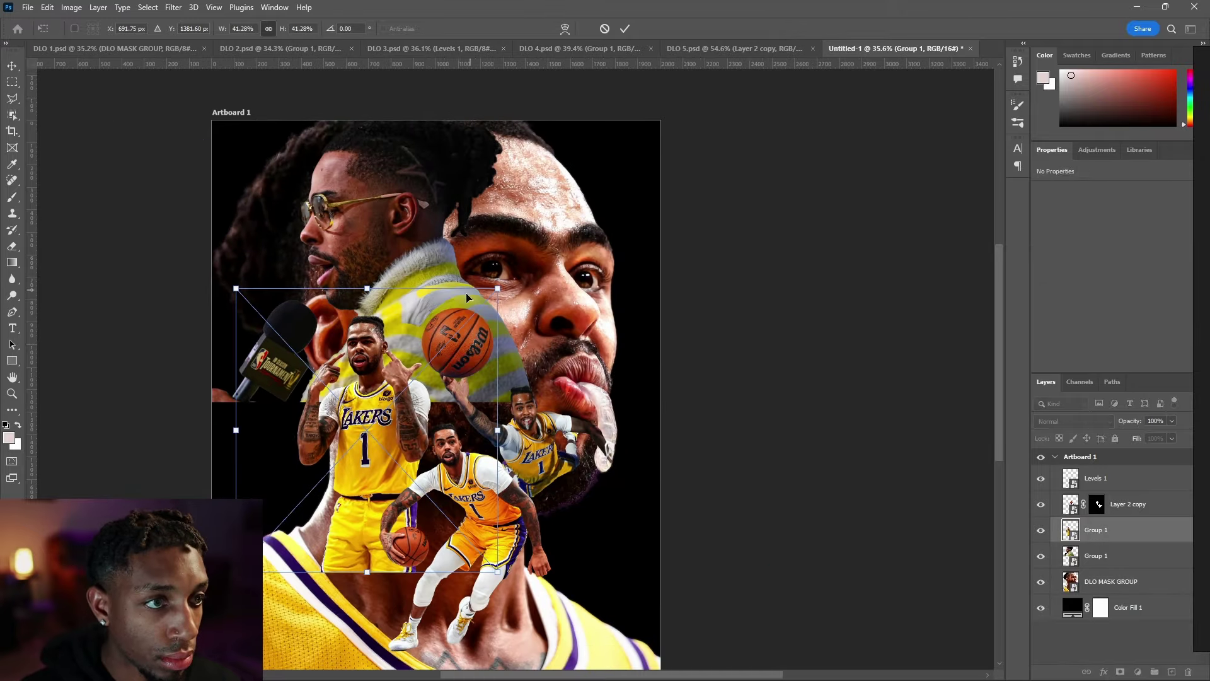
Step: Lower the opacity of the enlarged DLO MASK GROUP portrait layer to 13%
left_click(1107, 586)
left_click(1172, 422)
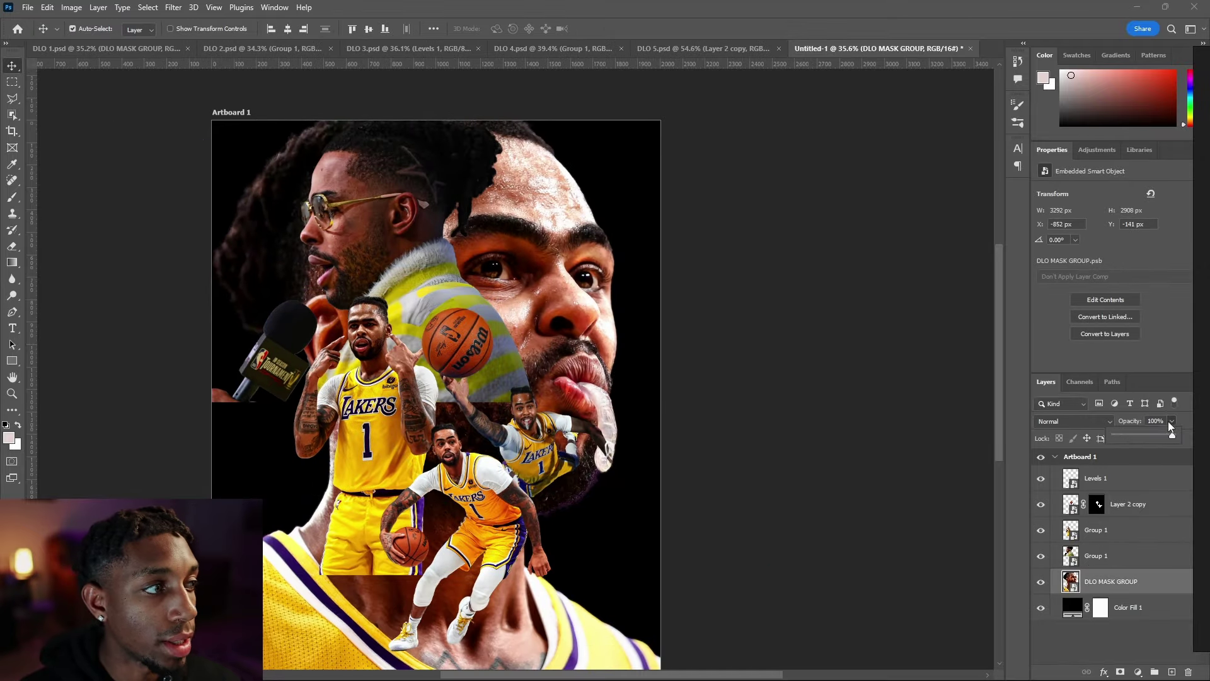
left_click_drag(1119, 434, 1126, 434)
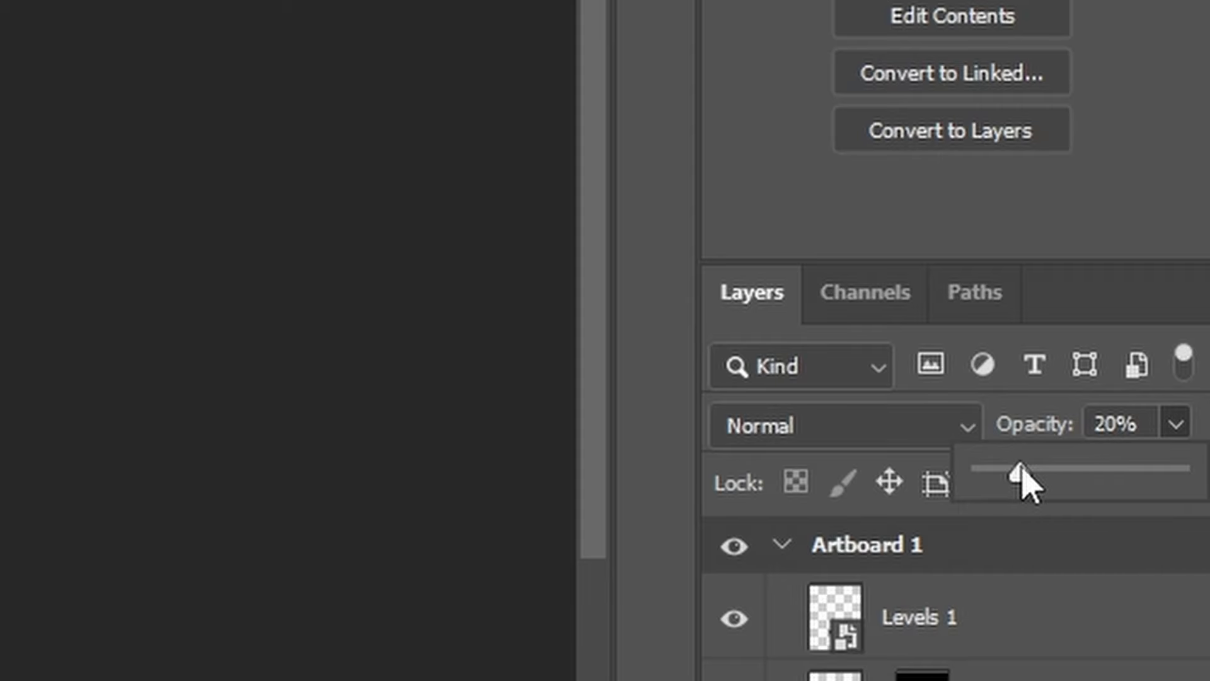
left_click_drag(1027, 486, 1015, 486)
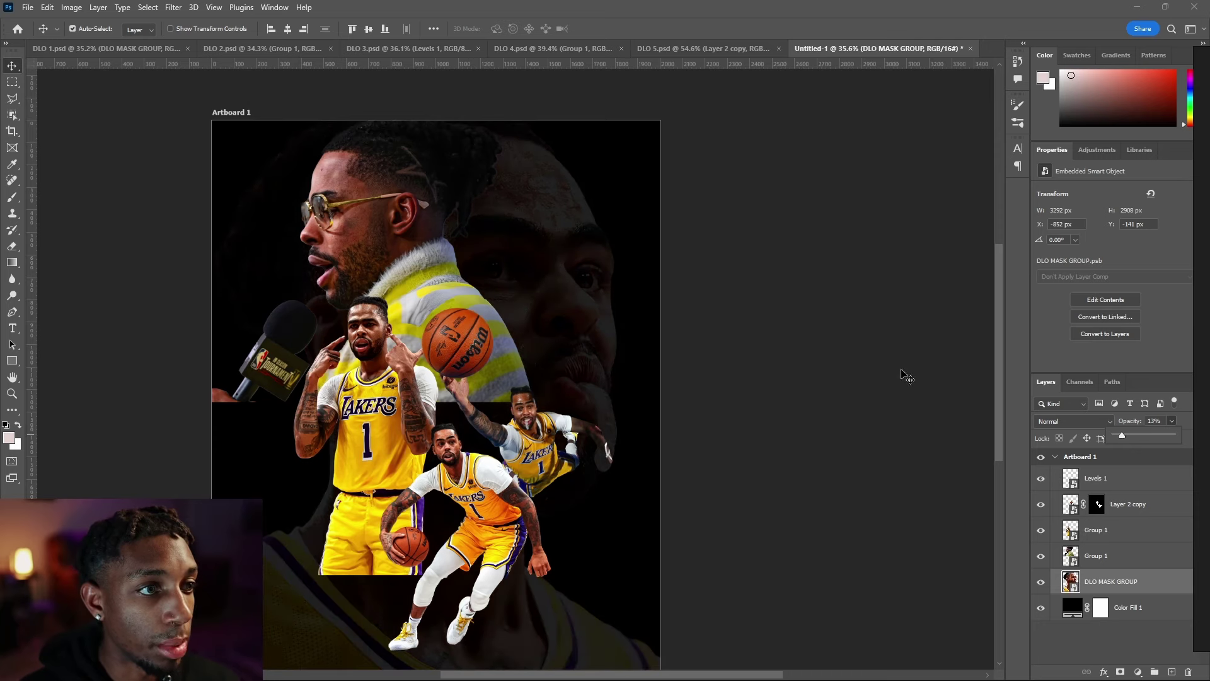
scroll(506, 283, "down", 2)
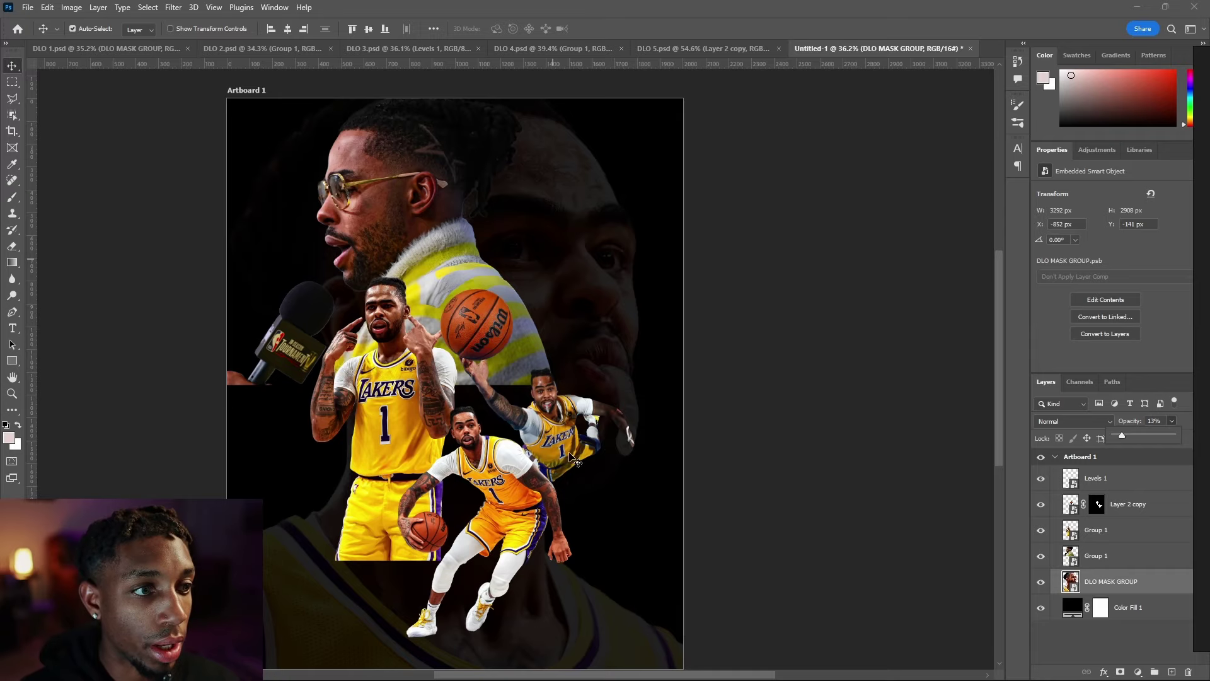
Step: Move the leaping player slightly up and the standing player slightly left, and group the cutout layers as MASKS
mouse_move(537, 389)
left_mouse_down()
mouse_move(537, 326)
mouse_move(537, 389)
left_mouse_up()
mouse_move(426, 370)
left_mouse_down()
mouse_move(413, 368)
mouse_move(424, 370)
left_mouse_up()
left_click(379, 220)
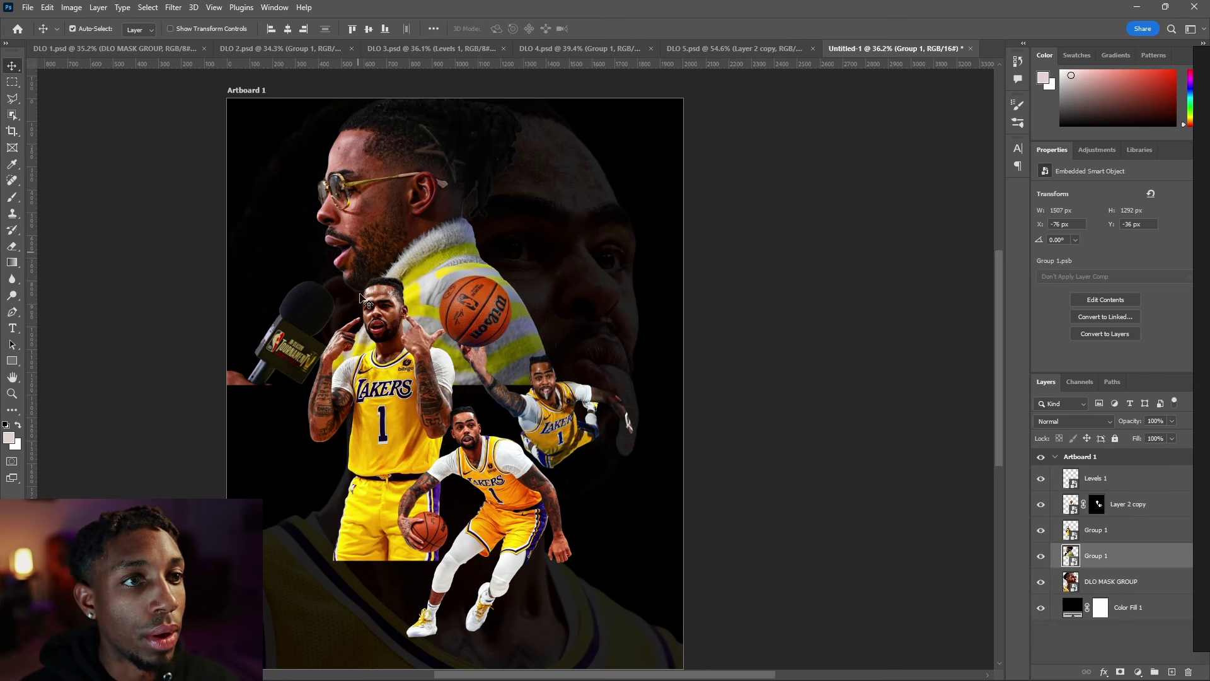
left_click(1072, 581)
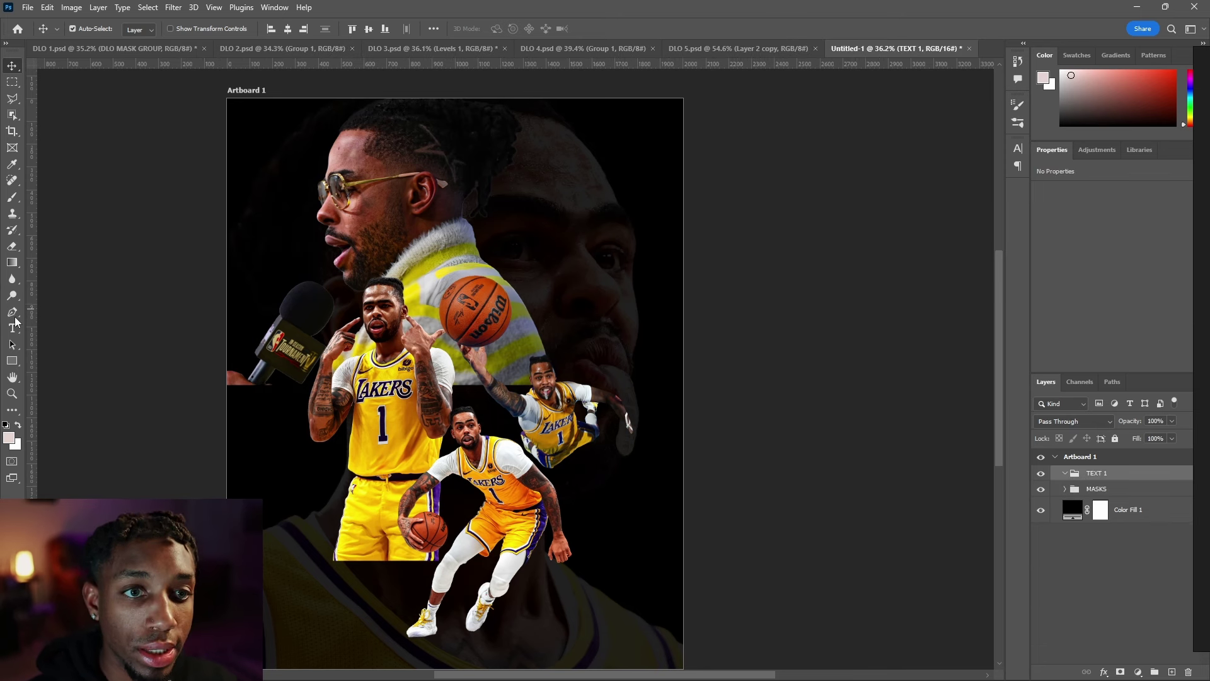
Step: Add the white horizontal text "DLO" in the artboard's upper-left corner, inside the TEXT 1 group
left_click(13, 330)
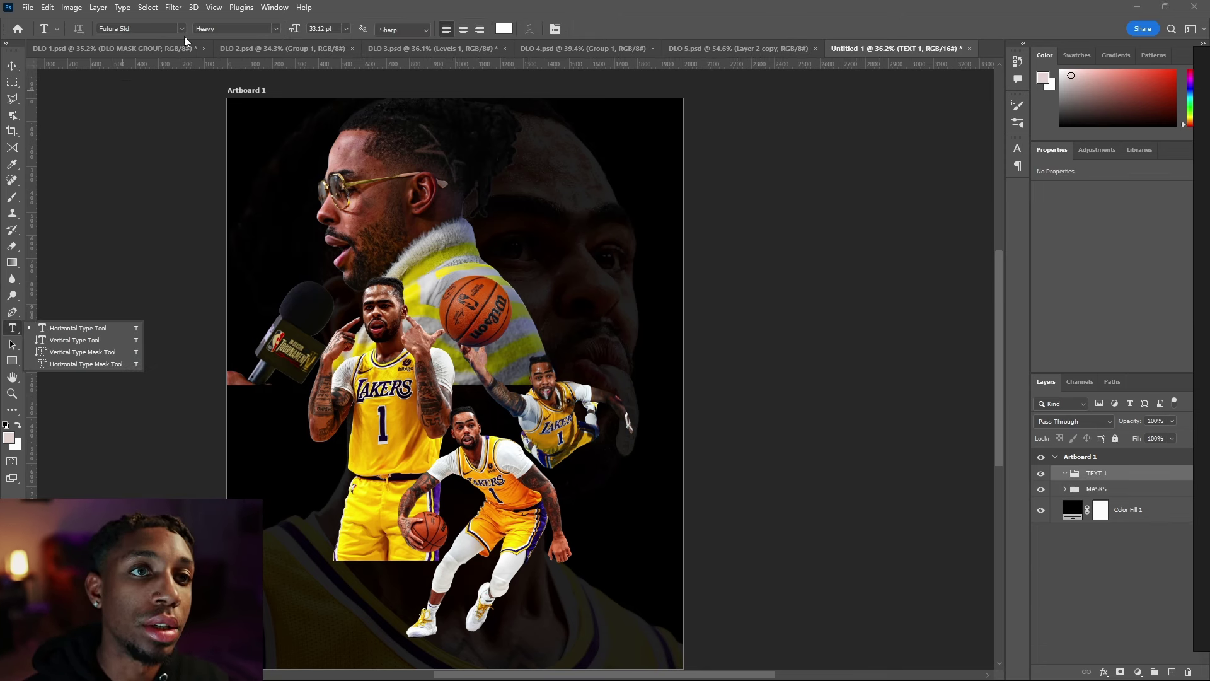
left_click(252, 150)
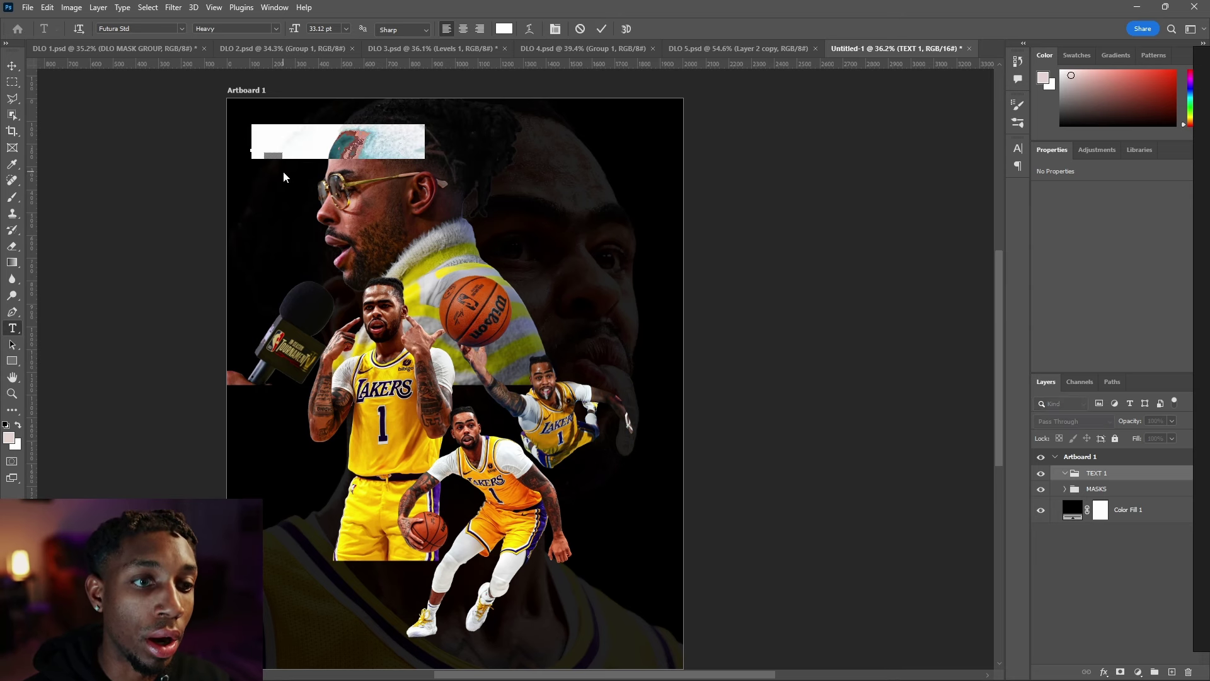
type("DLO")
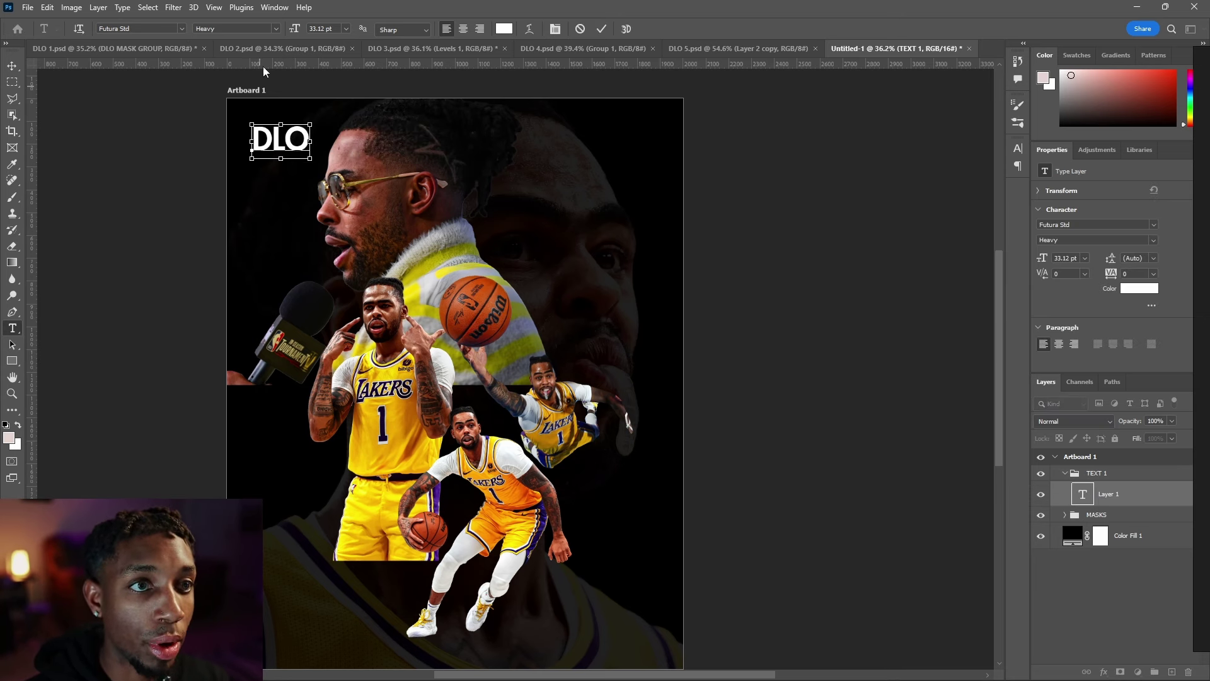
Step: Set the DLO text's font to Montserrat Black
left_click(181, 28)
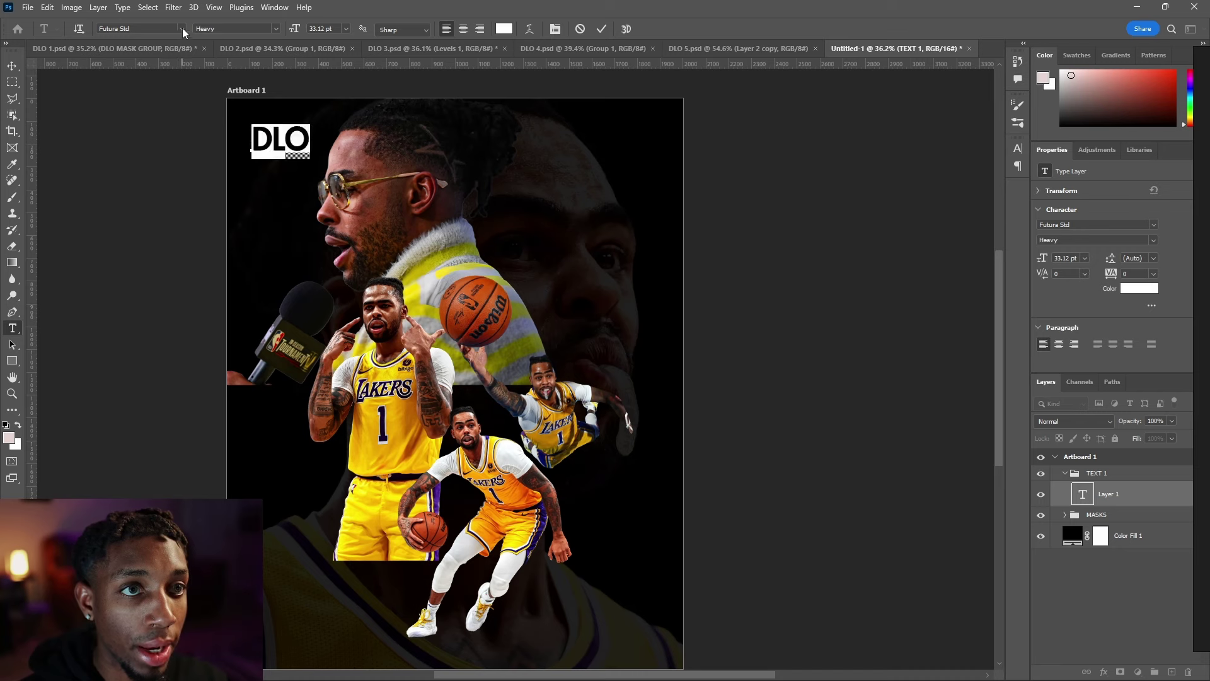
type("MONT")
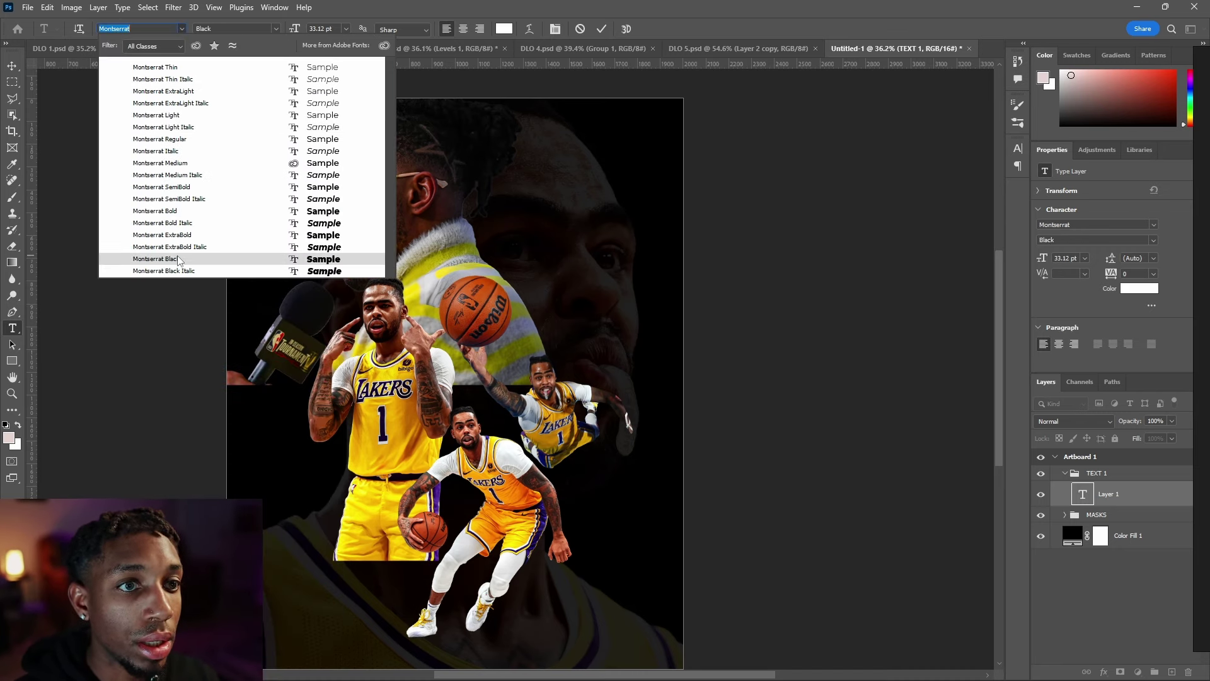
left_click(178, 259)
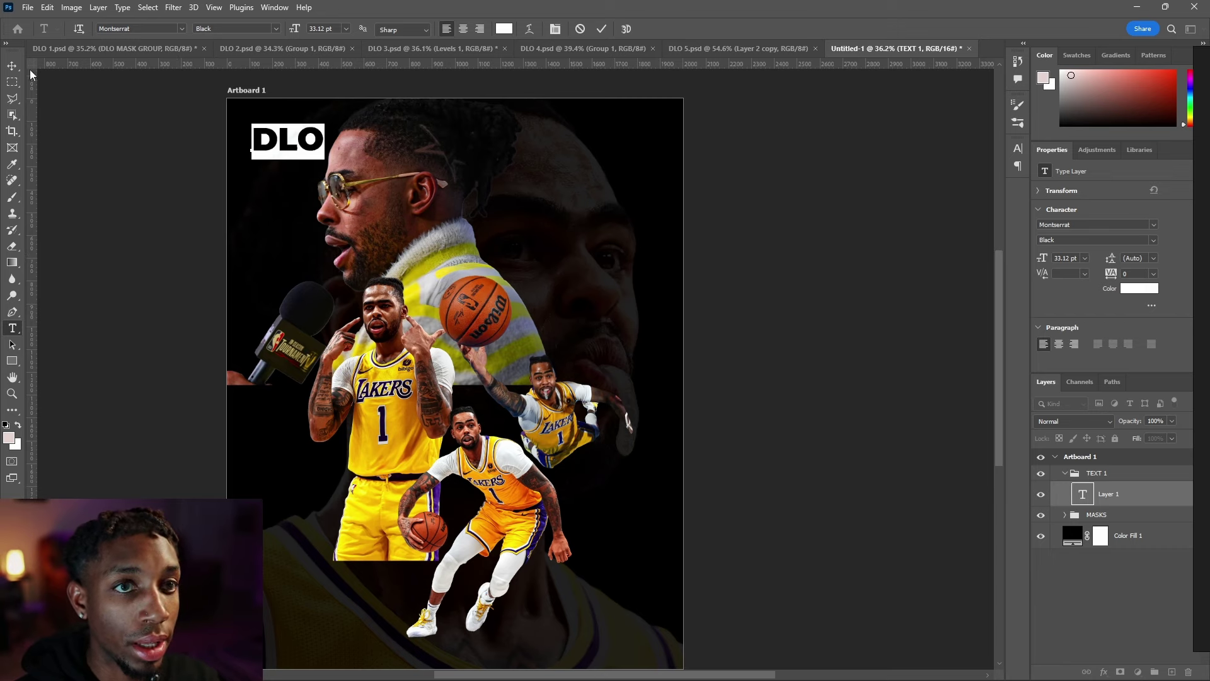
key("ctrl+Return")
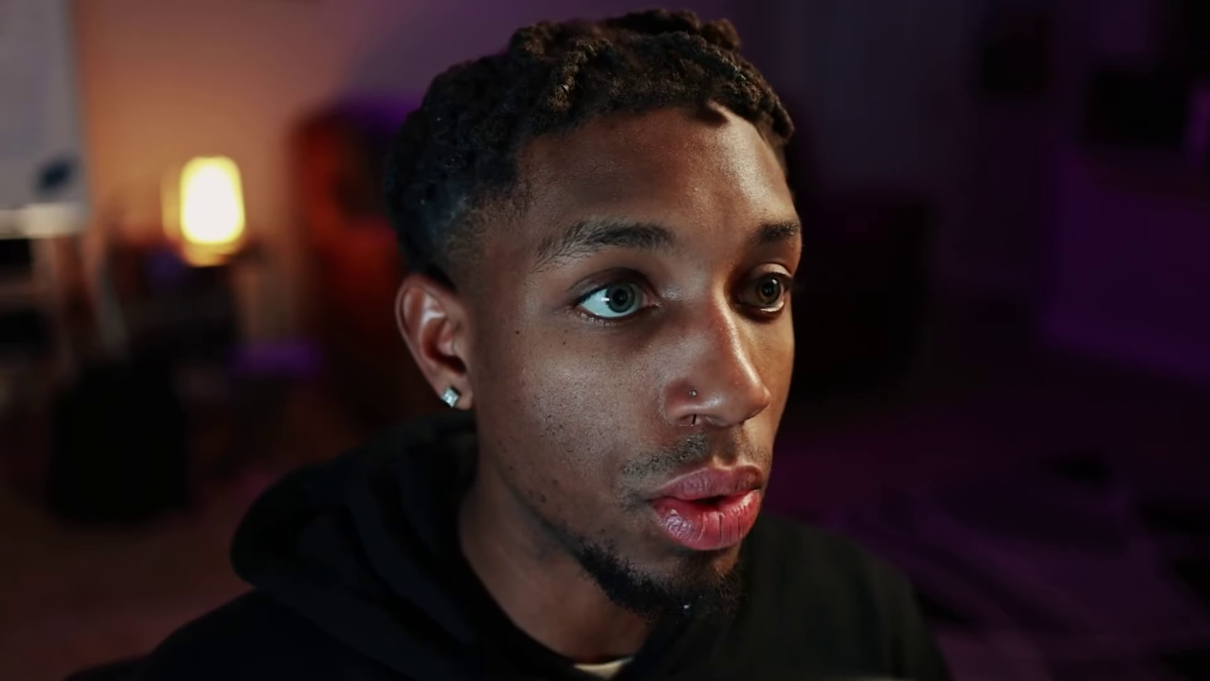
Step: Scale the DLO title up to about 350% in the artboard's upper-left corner and set its tracking to -50
left_click_drag(446, 203, 426, 178)
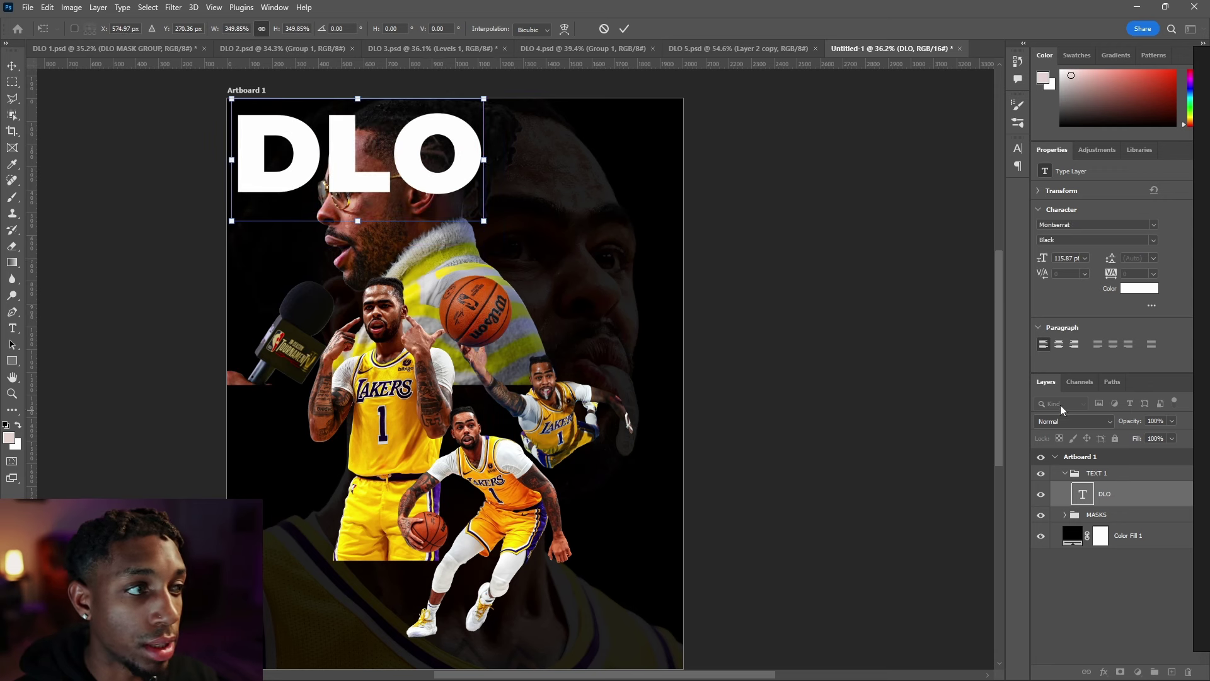
key("Return")
left_click(1153, 273)
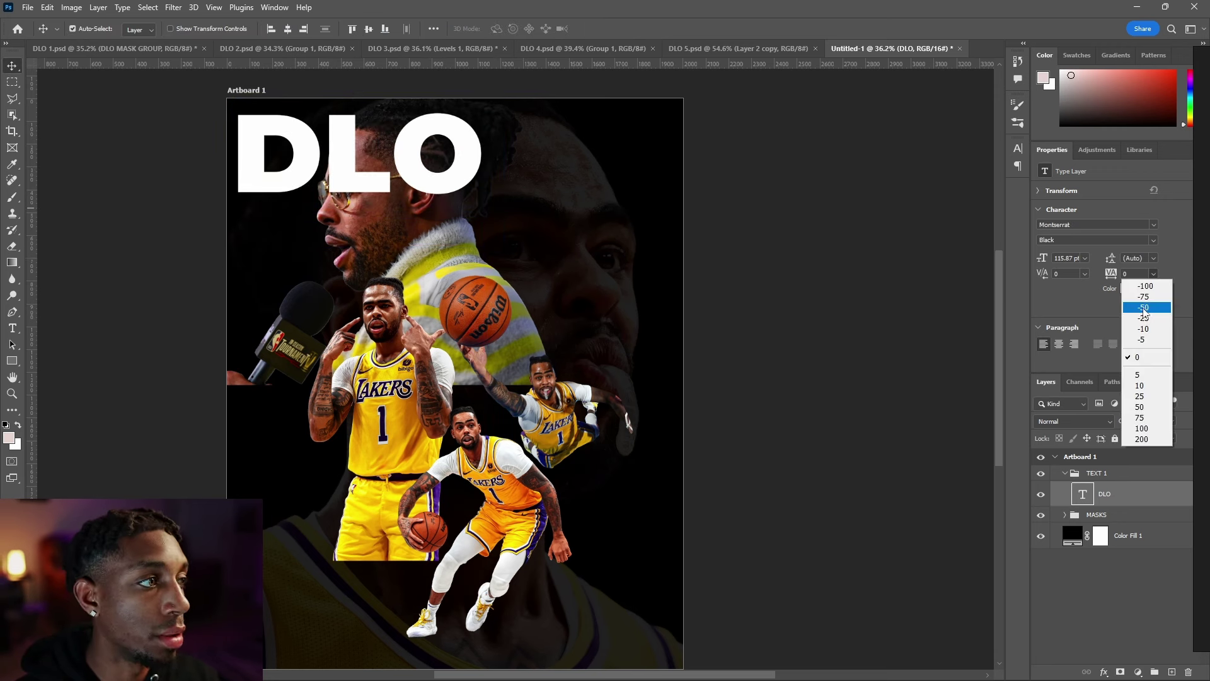
left_click(1134, 307)
mouse_move(410, 148)
left_mouse_down()
mouse_move(400, 147)
mouse_move(412, 147)
left_mouse_up()
Step: Place the MASKS group above TEXT 1 and reposition the profile portrait and dribbling player so the portrait overlaps the title
left_click_drag(403, 222, 429, 246)
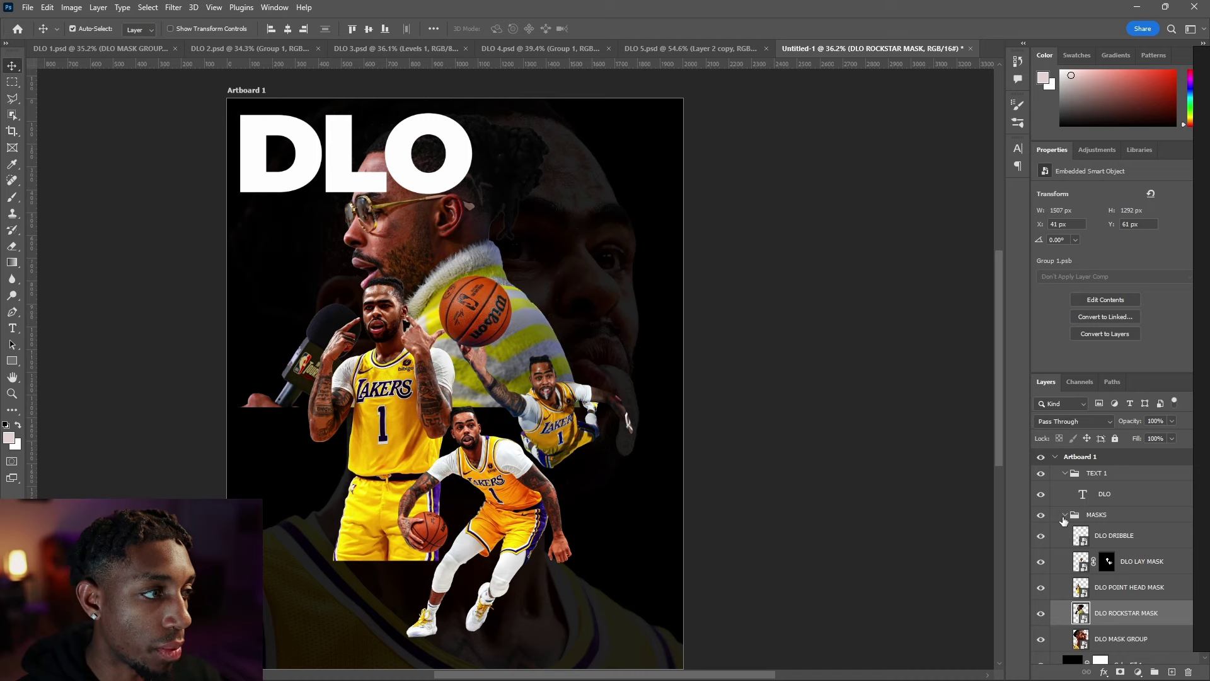
left_click(1065, 515)
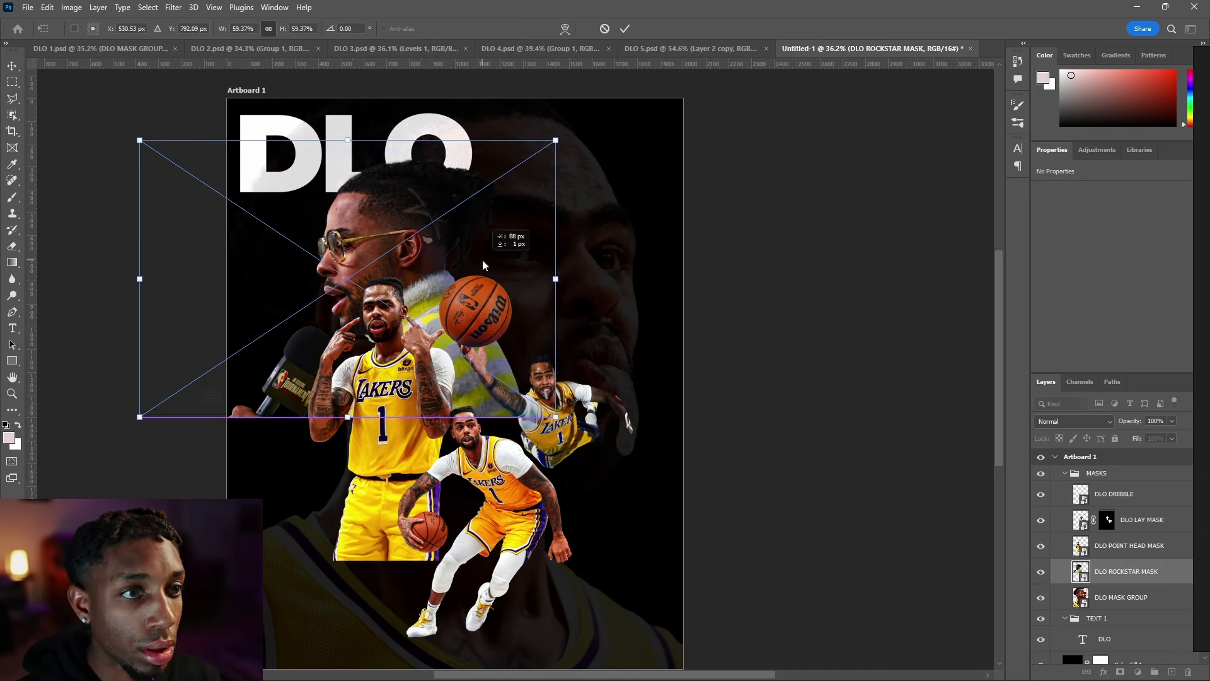
key("Return")
left_click_drag(567, 416, 535, 416)
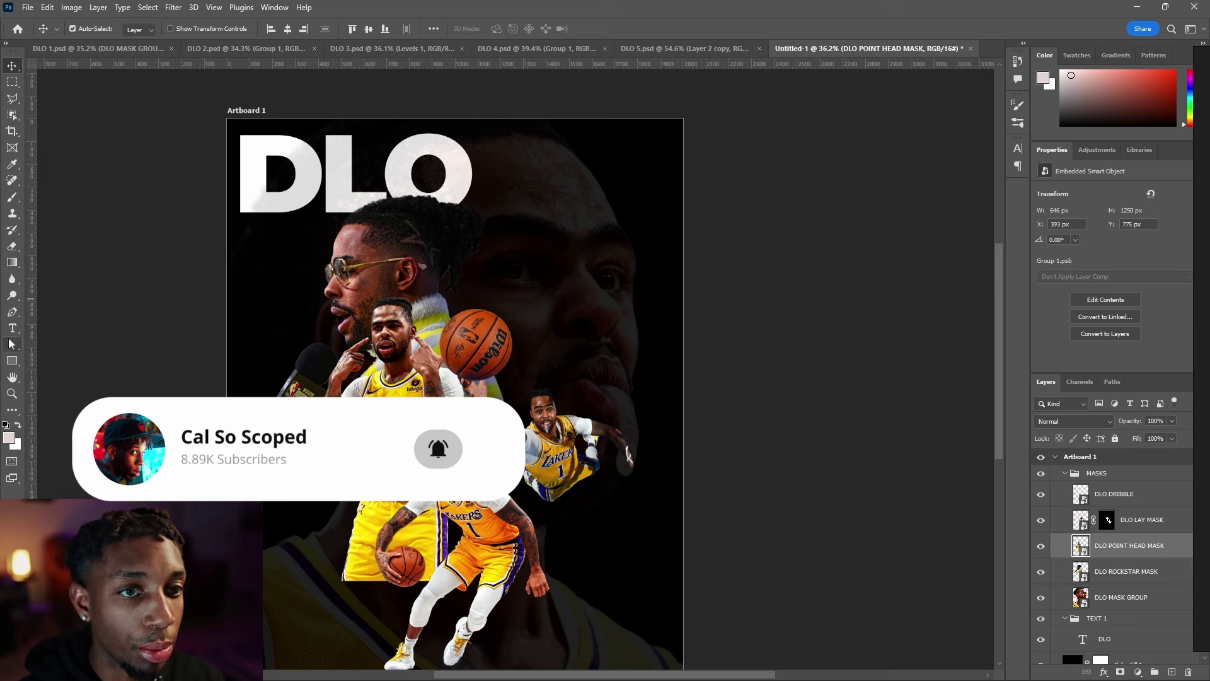
Step: Add the white text "Like I" above the MASKS group, to the right of the profile portrait
left_click(19, 327)
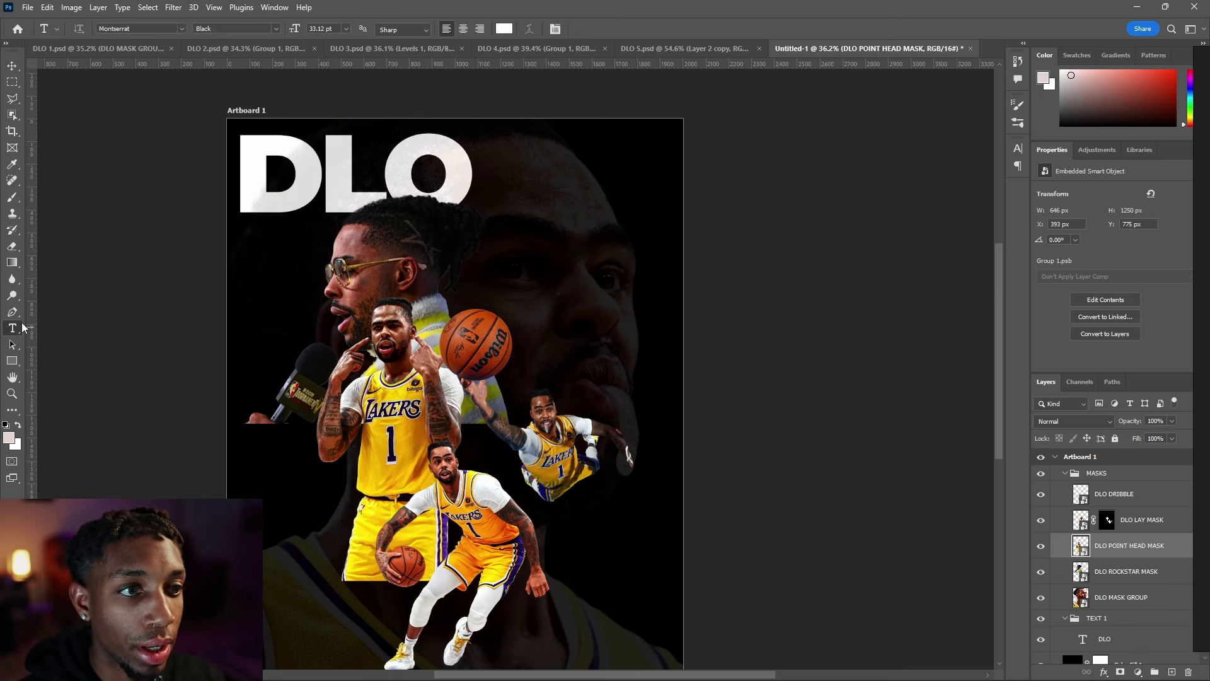
left_click(1097, 476)
left_click(1065, 473)
left_click(529, 276)
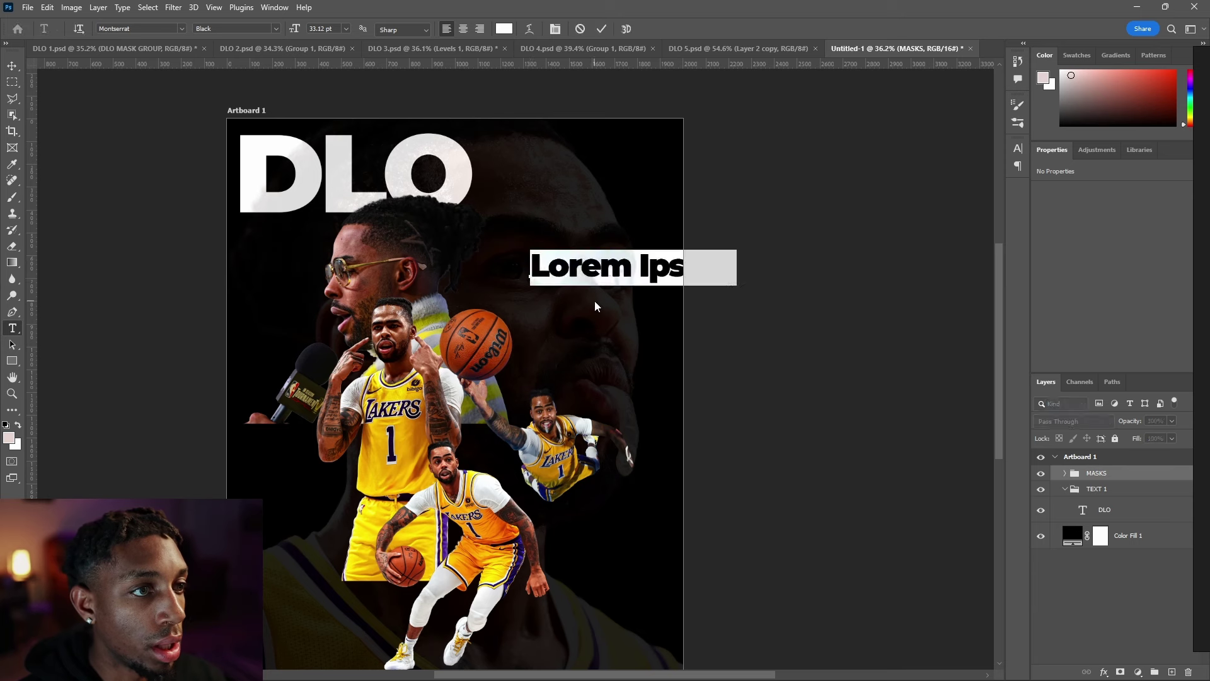
type("Like I")
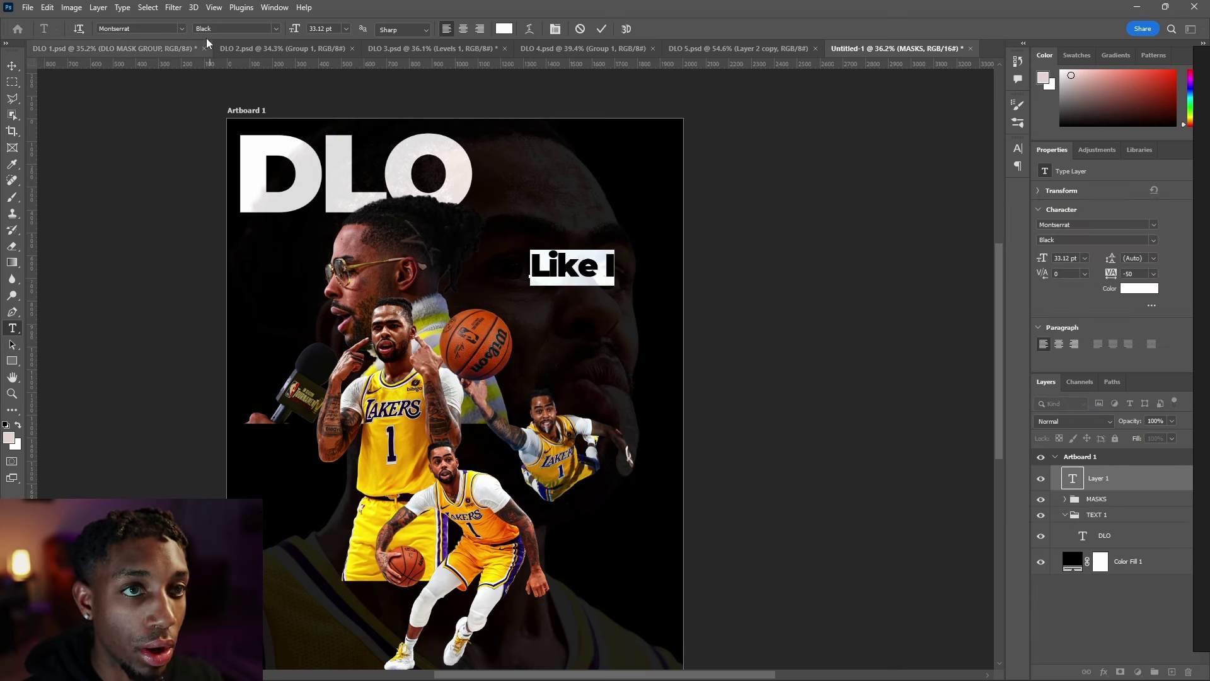
Step: Set the "Like I" text's font to Tuesday Night Regular
left_click(181, 29)
type("tues")
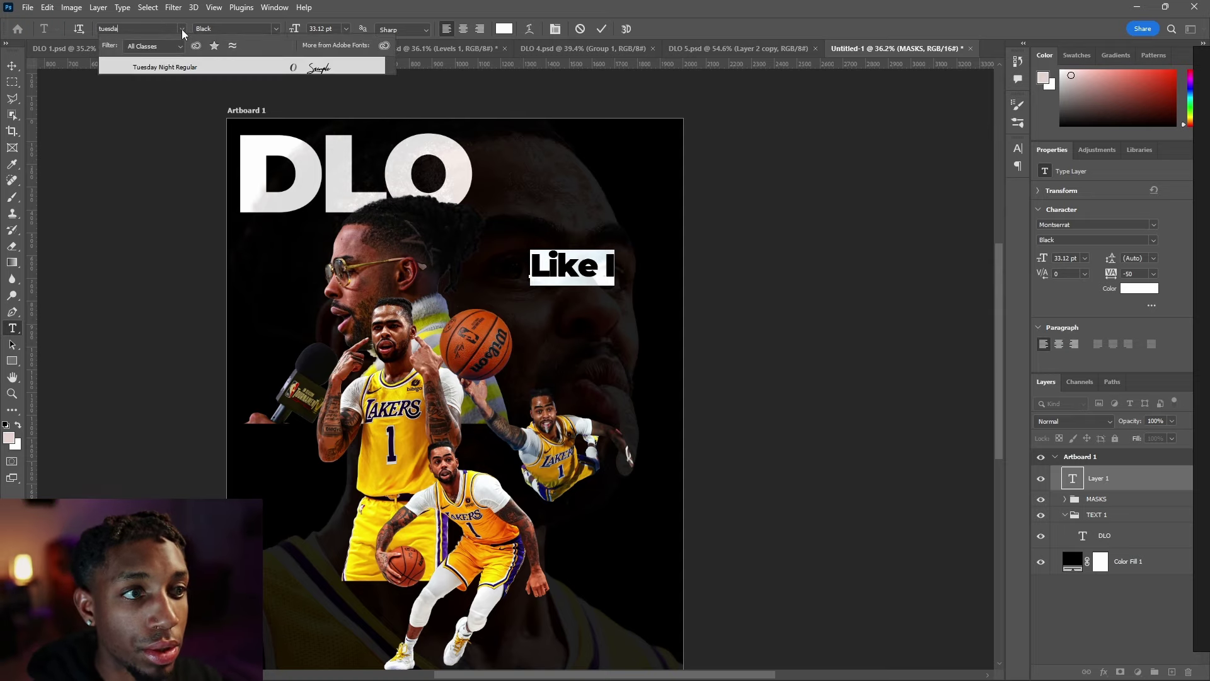
type("da")
left_click(166, 70)
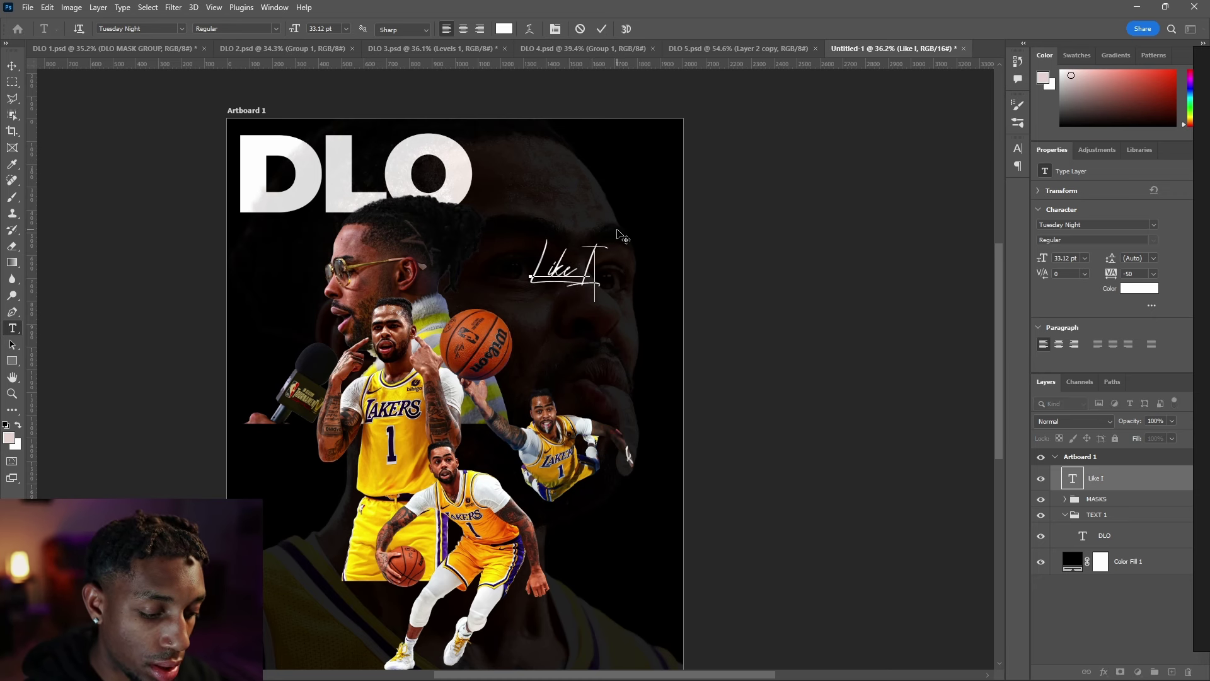
Step: Build the phrase from separate script text layers, placing enlarged "Never" beside "Like I" and "Left" below it
type("Aever")
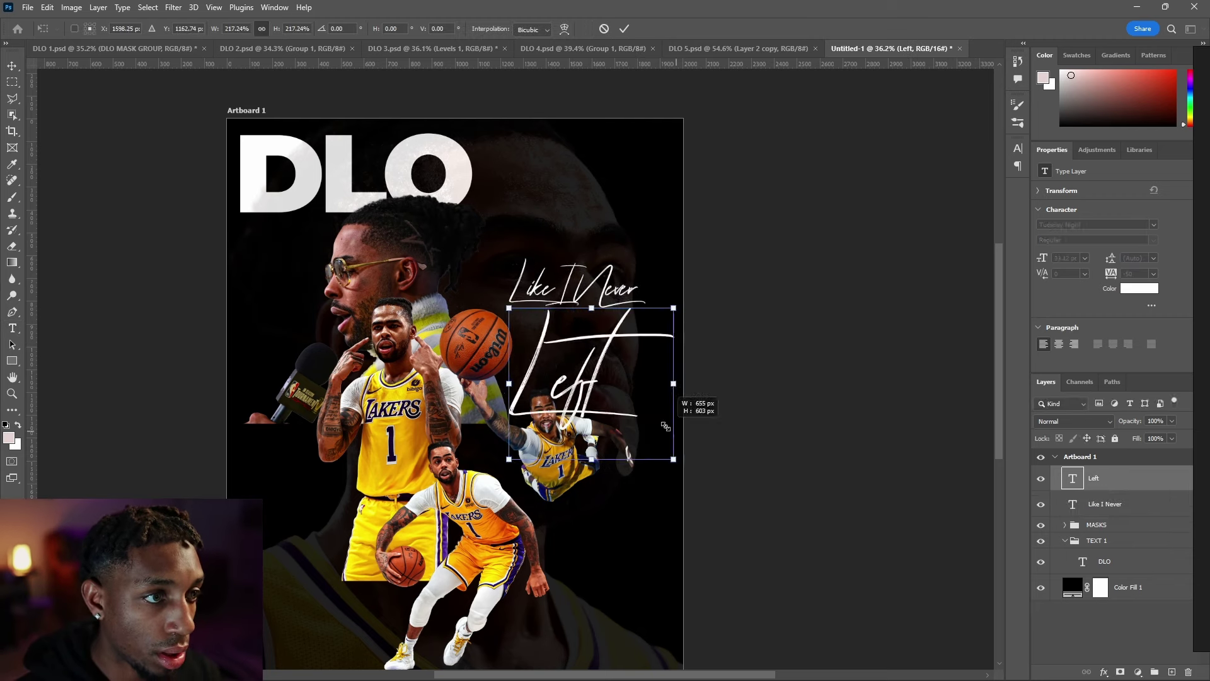
left_click_drag(662, 405, 649, 383)
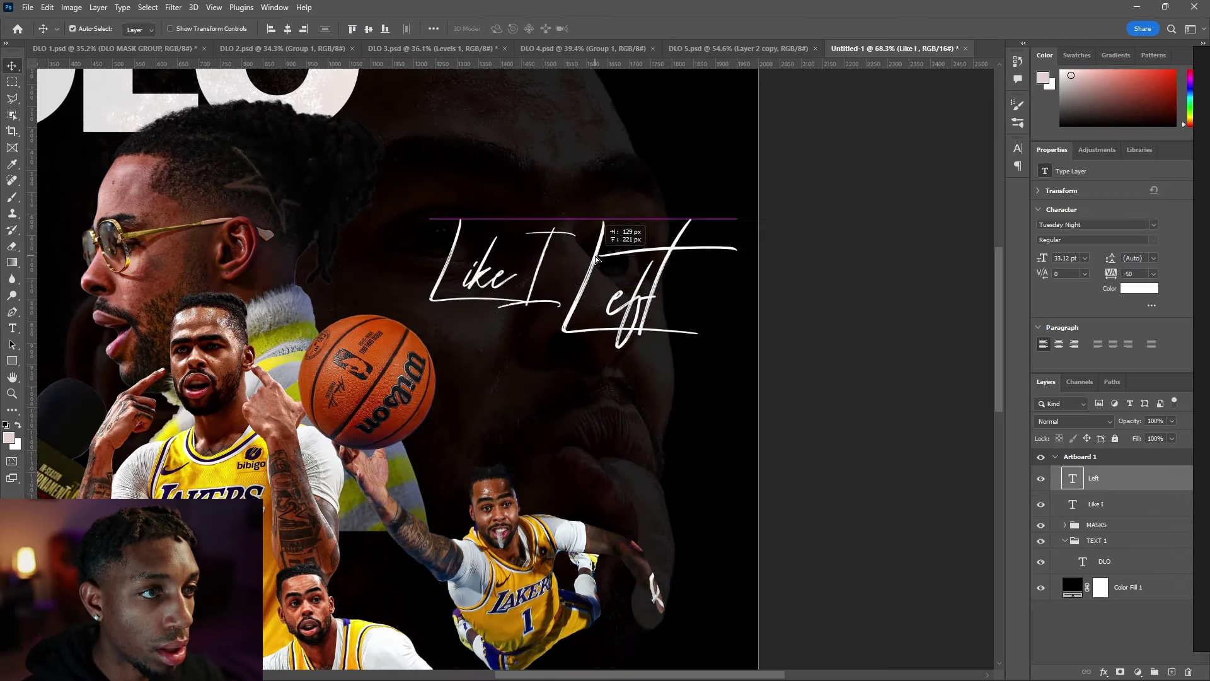
left_click_drag(633, 313, 514, 386)
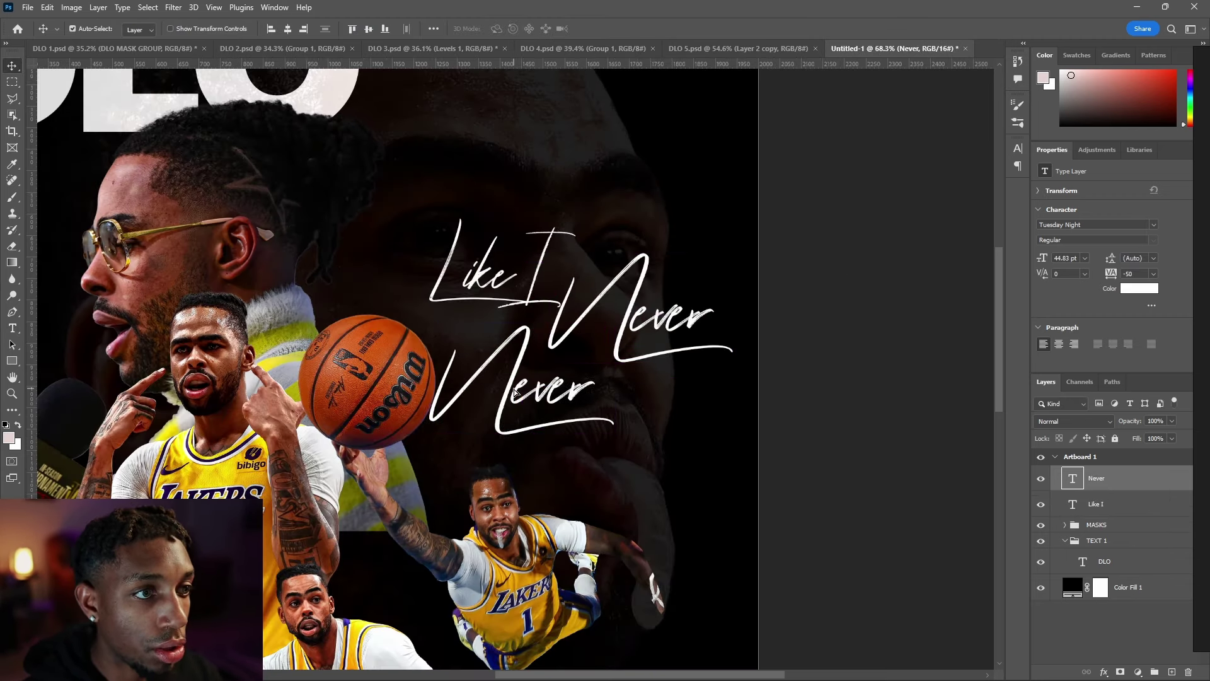
double_click(514, 386)
key("ctrl+Return")
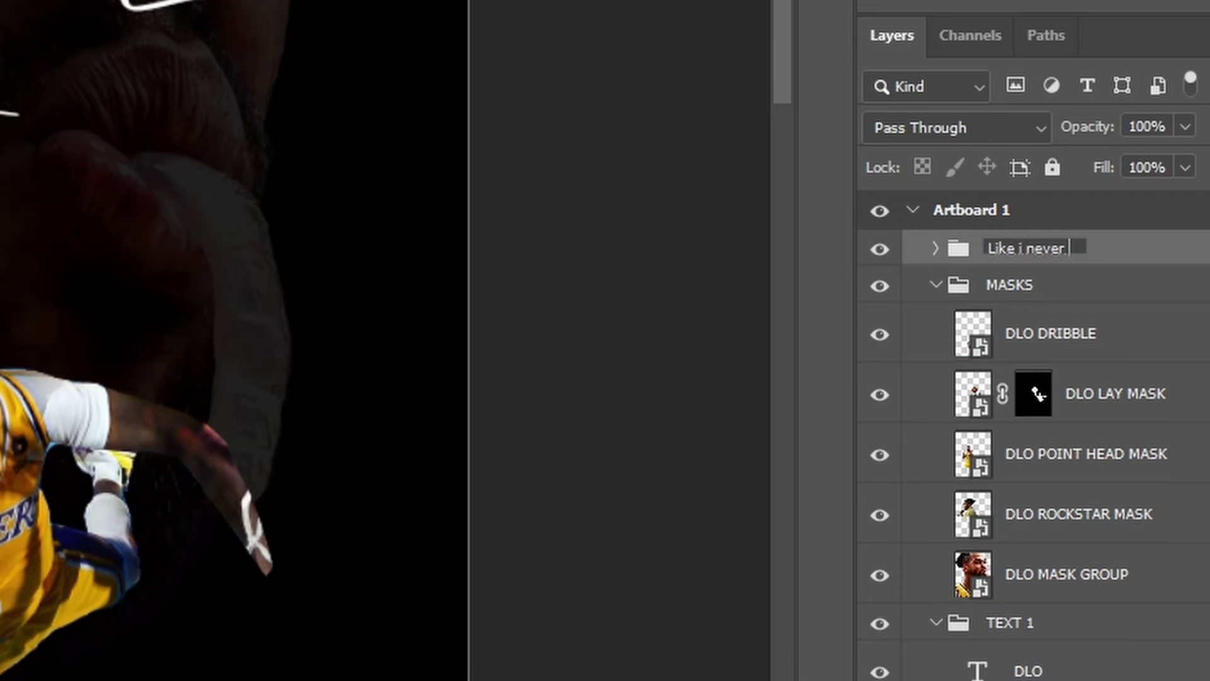
Step: Group the script text layers as "Like i never left" and scale the group down slightly
type("left")
key("Return")
key("ctrl+t")
left_click_drag(770, 278, 748, 281)
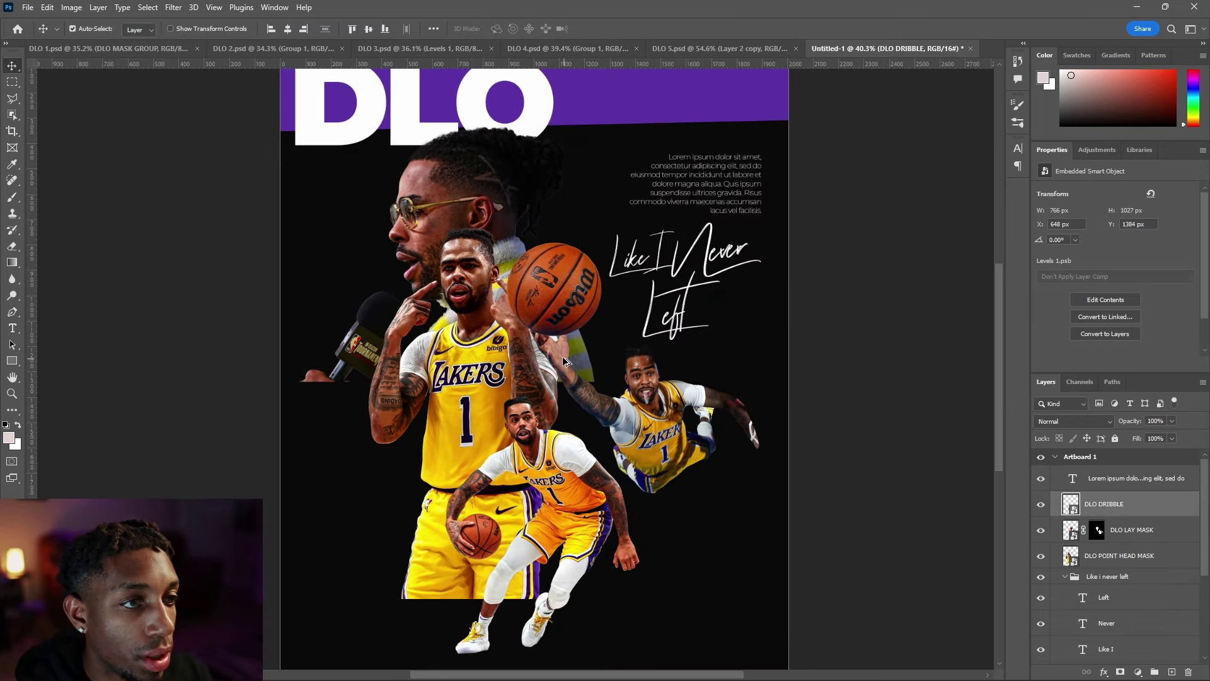
Step: Examine the poster's layer arrangement and the DLO title's lettering and font settings
left_click(447, 235)
scroll(441, 227, "up", 2)
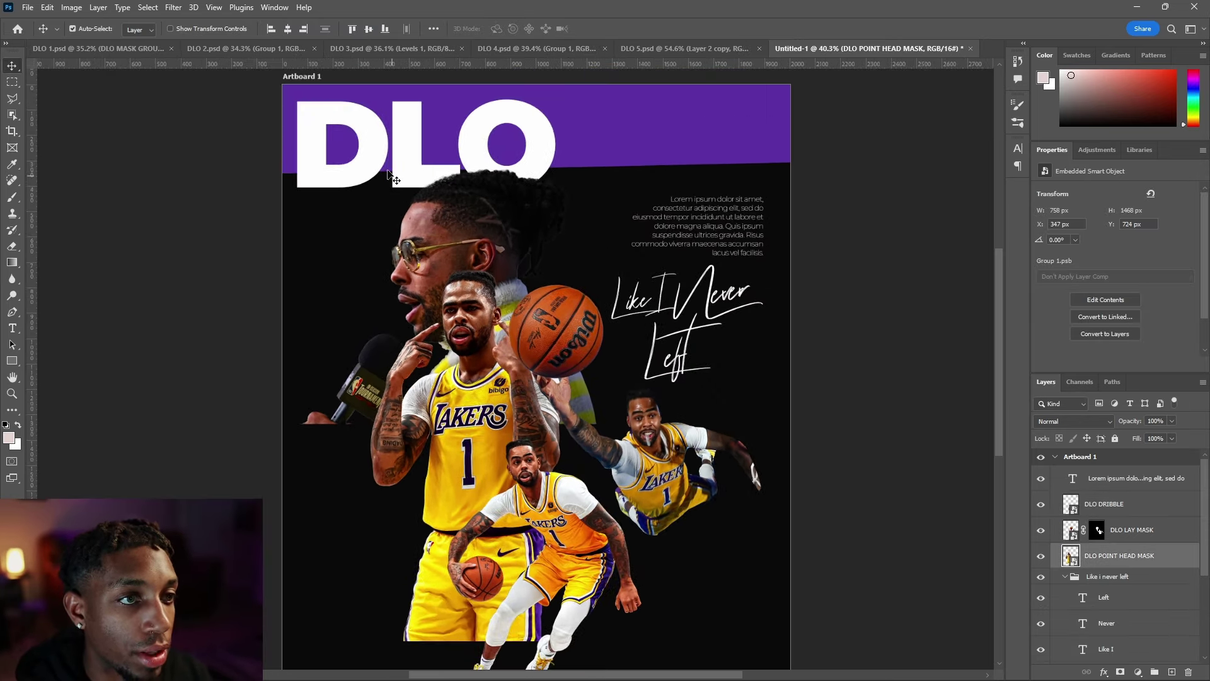
left_click(410, 120)
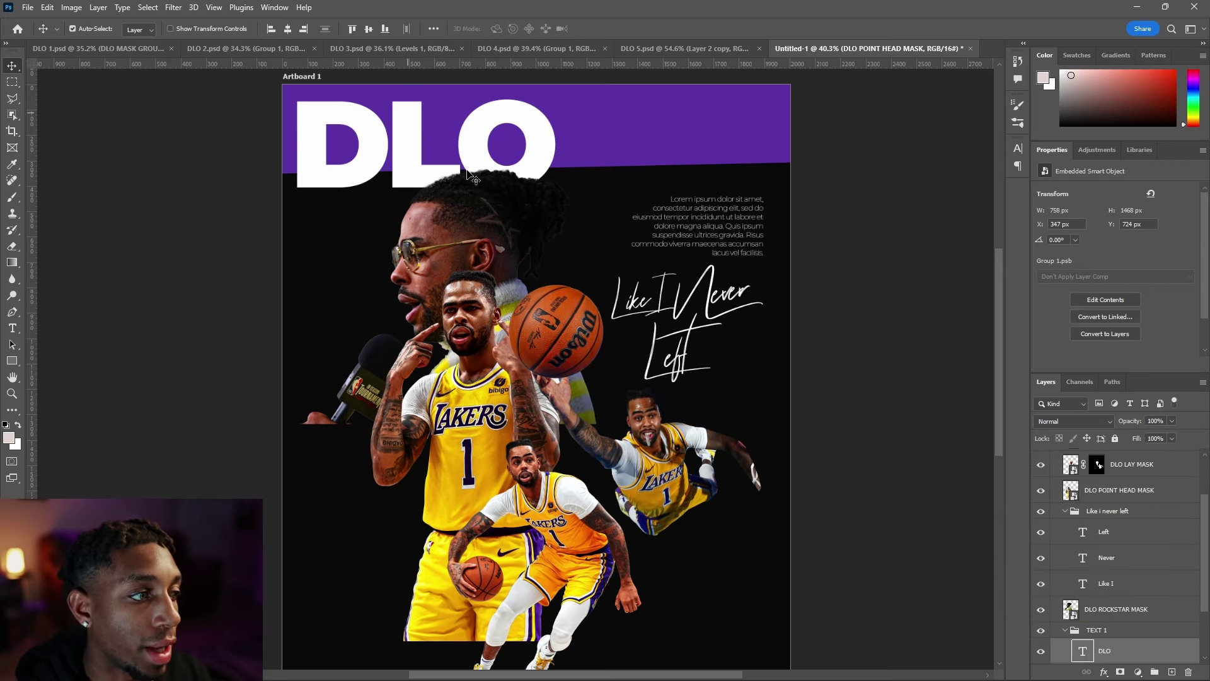
scroll(399, 119, "up", 3)
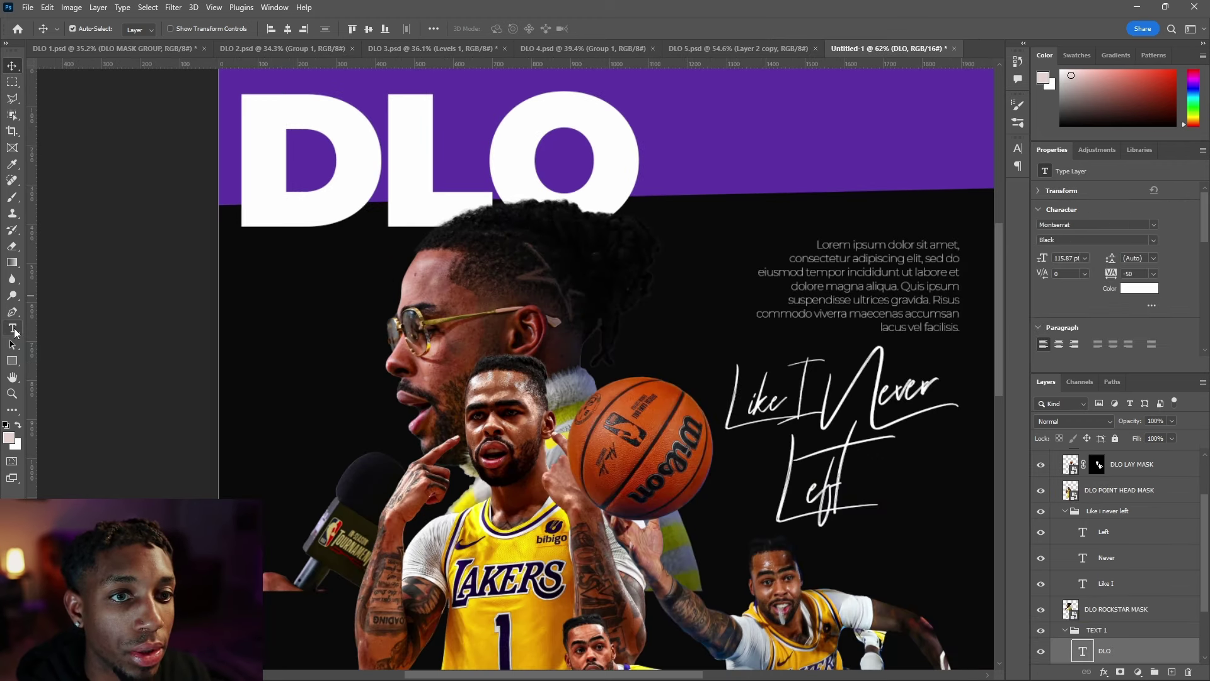
left_click(12, 328)
left_click(349, 155)
left_click_drag(621, 143, 322, 162)
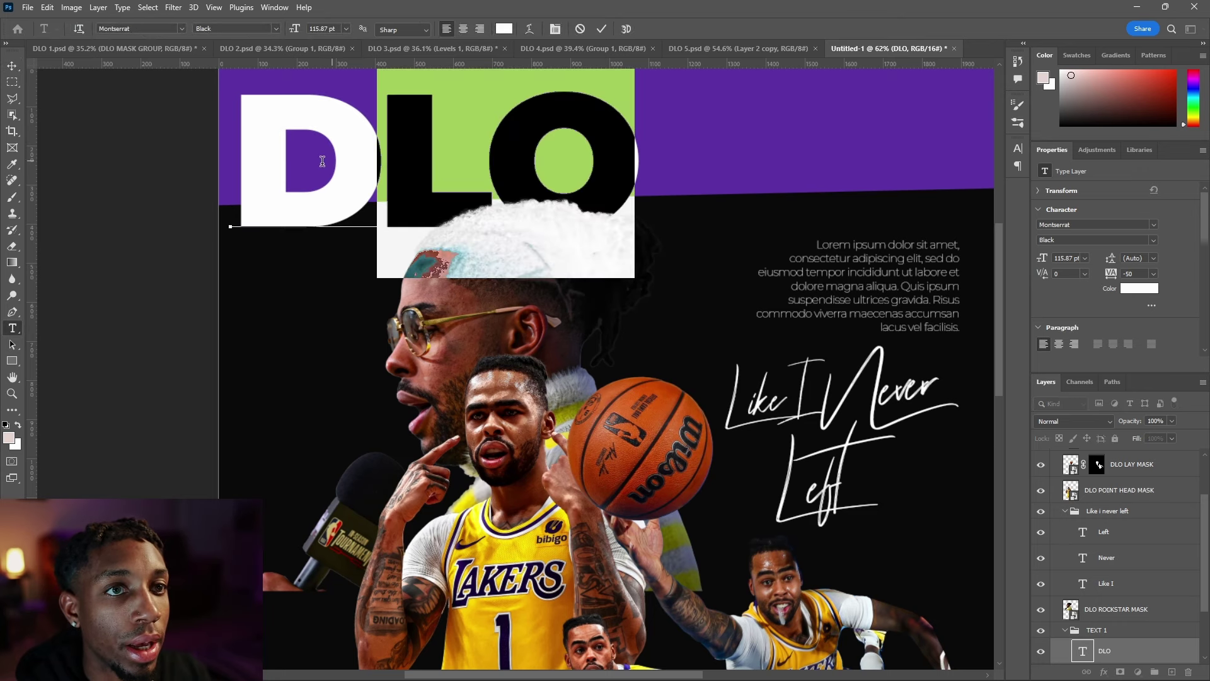
left_click_drag(229, 107, 646, 145)
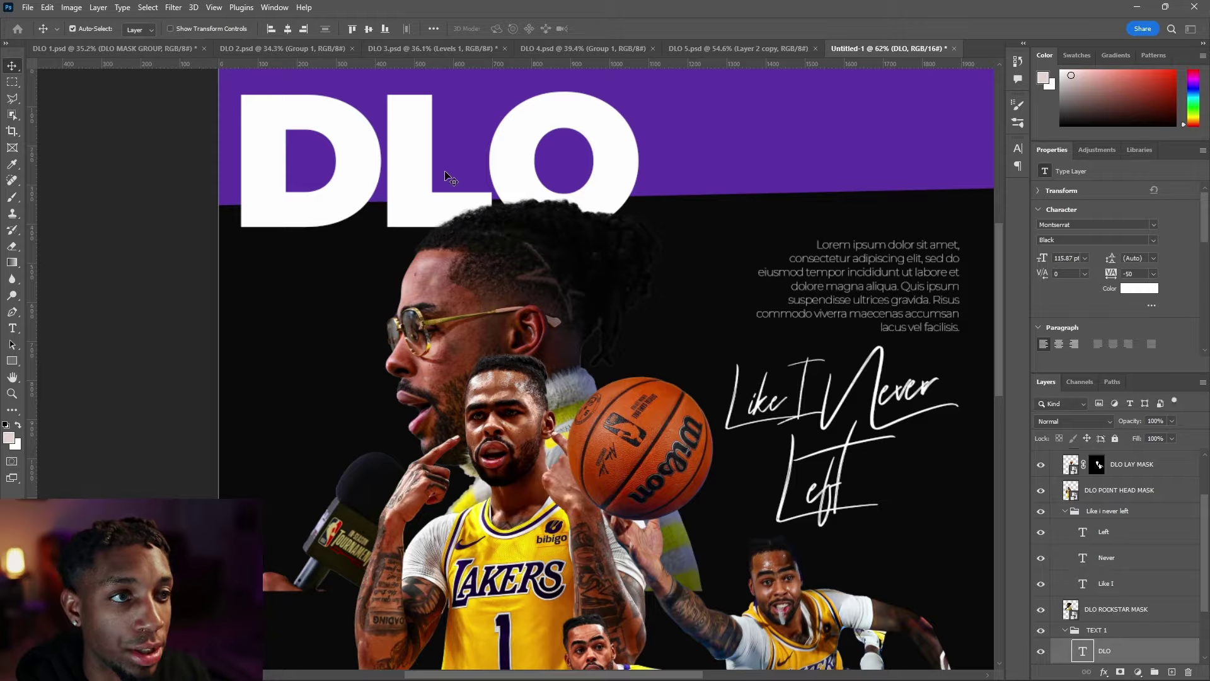
scroll(546, 174, "down", 3)
scroll(702, 221, "up", 2)
Step: Hide and show the purple rectangle behind the DLO title to compare the poster with and without it
left_click(673, 217)
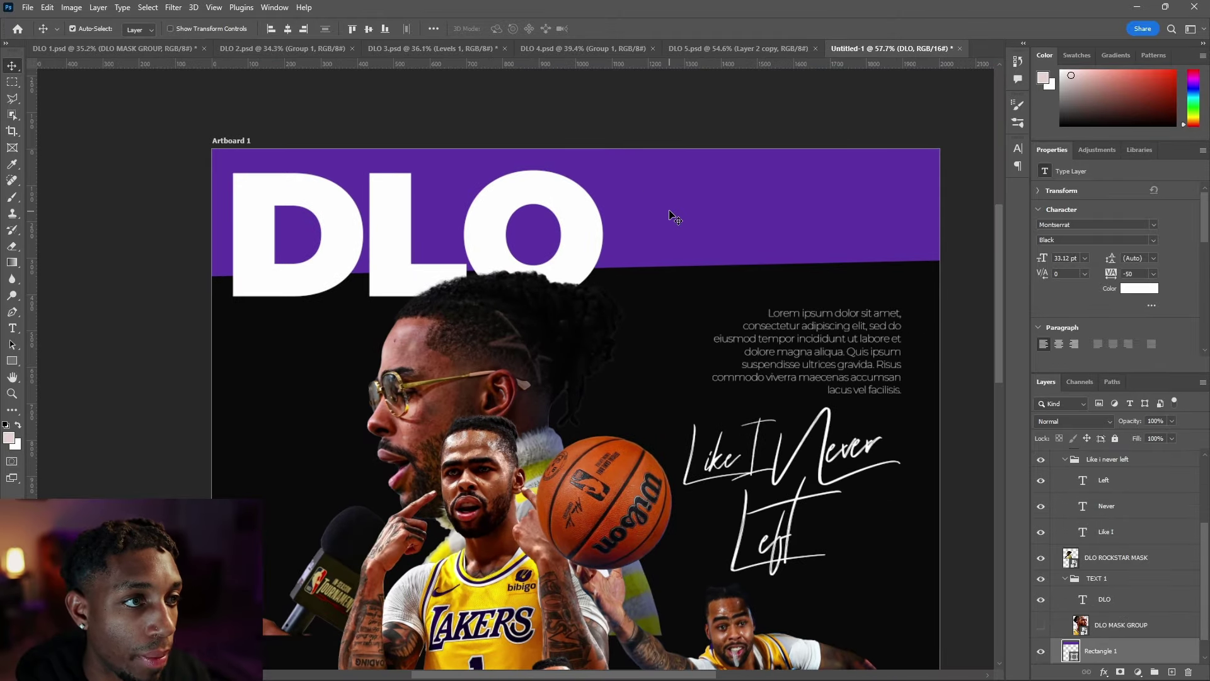
left_click(1041, 649)
left_click(1041, 650)
left_click(1041, 649)
left_click(1041, 649)
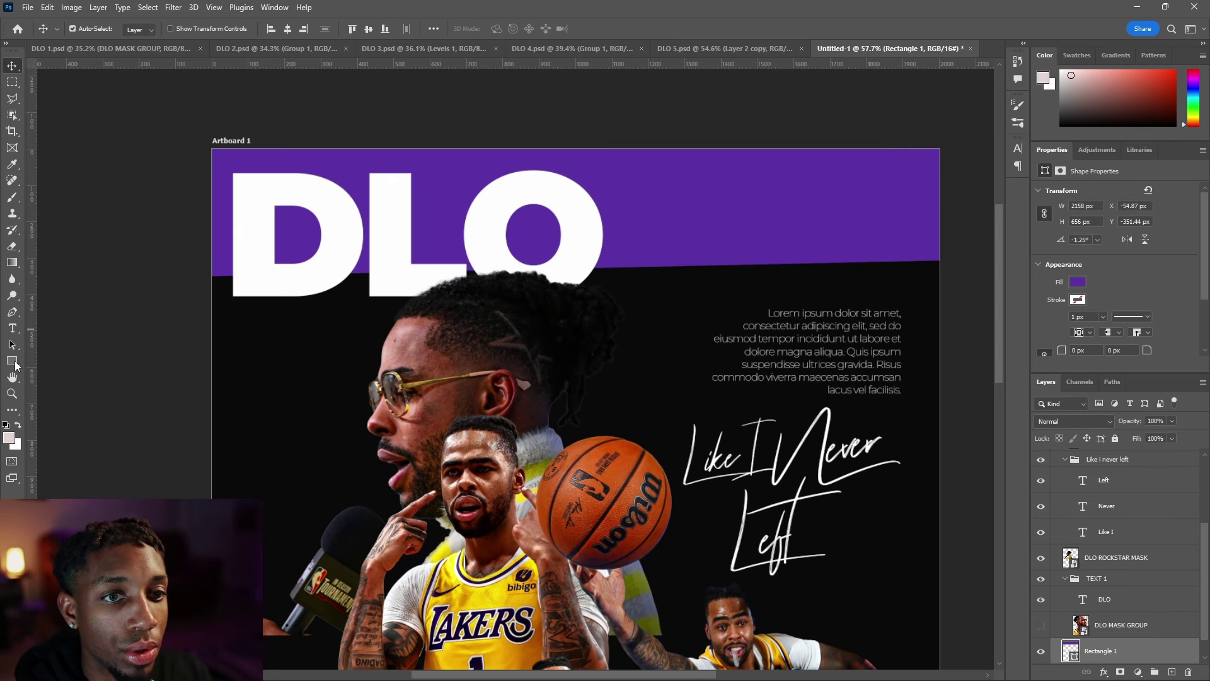
Step: Try a purple rectangle of 1908 x 476 px across the middle of the poster, and delete it
left_click(15, 363)
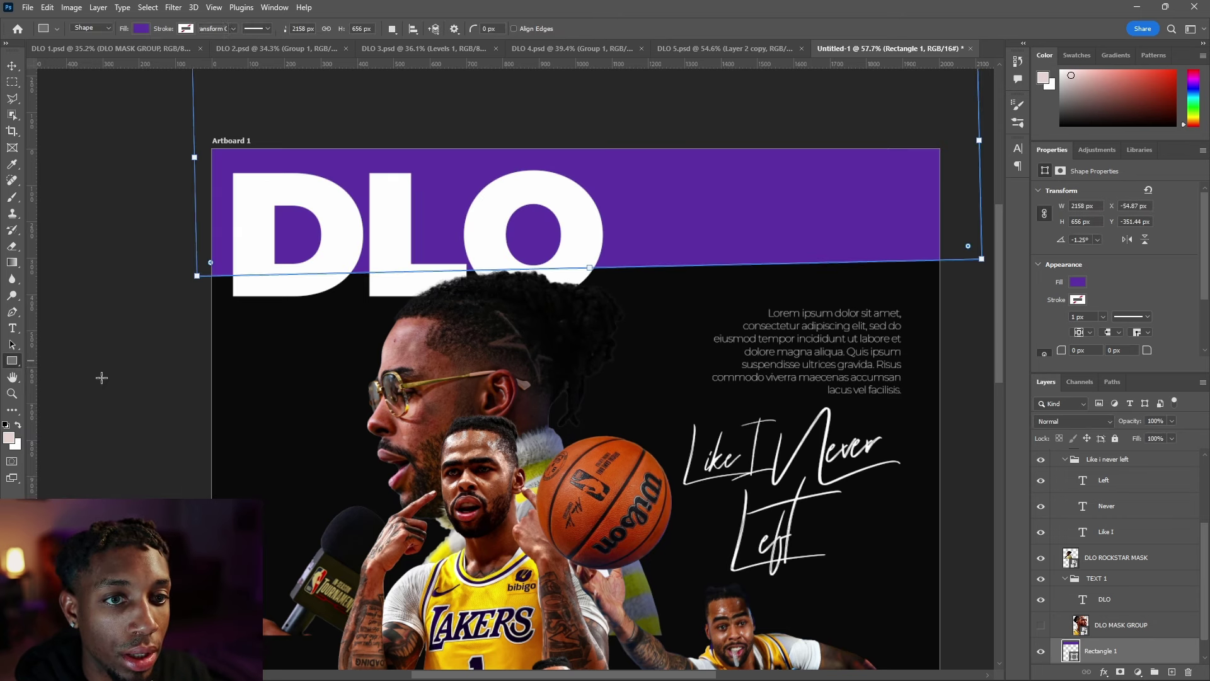
left_click_drag(202, 356, 896, 528)
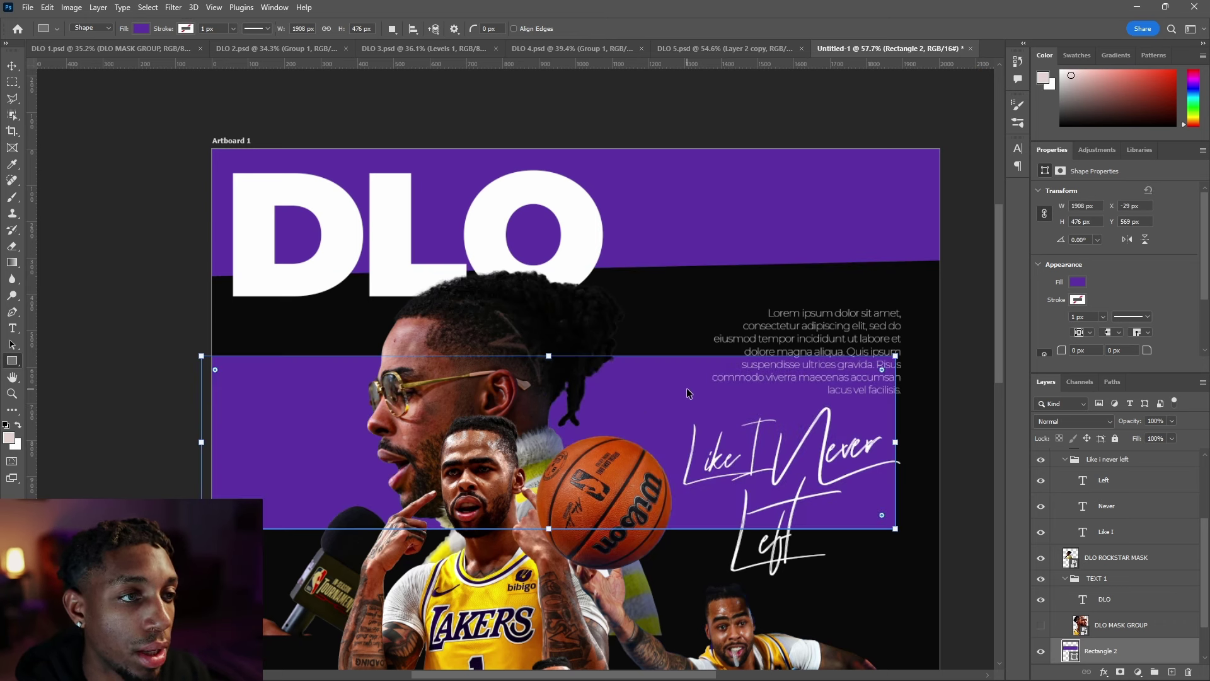
key("ctrl+t")
left_click_drag(870, 350, 861, 270)
key("Delete")
key("v")
Step: Try a right-aligned 10 pt Montserrat Thin lorem ipsum paragraph on the purple band beside the DLO title, and delete it
scroll(775, 326, "up", 5)
left_click(716, 367)
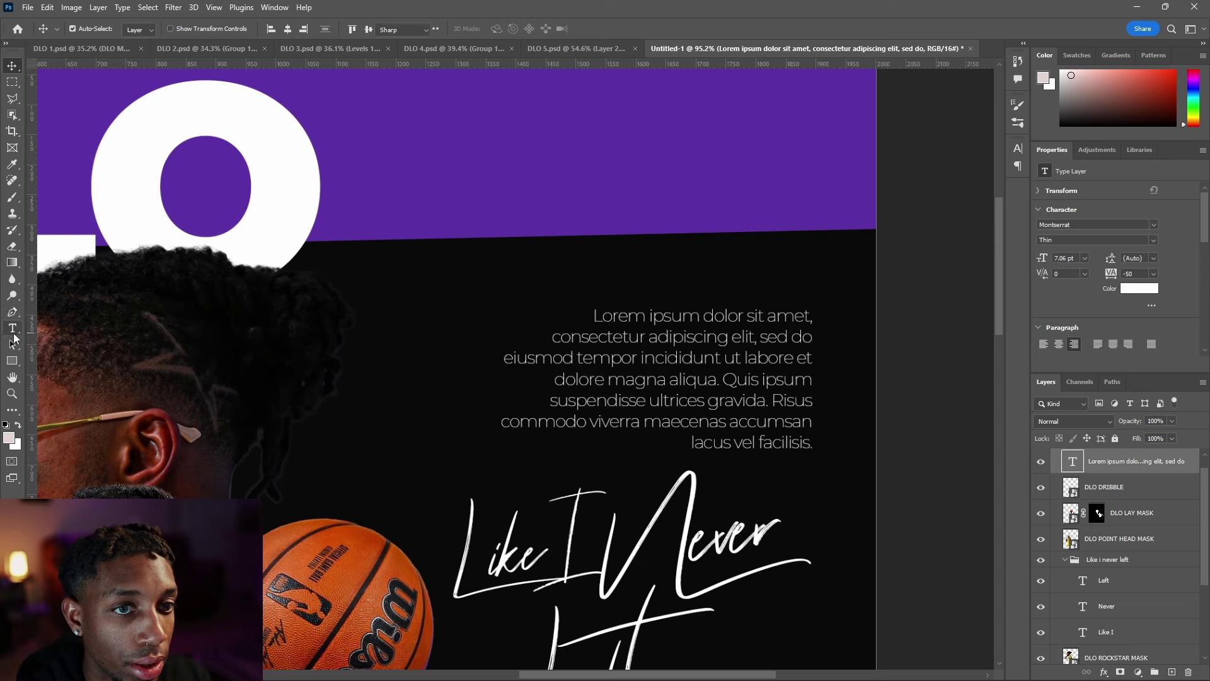
left_click(12, 328)
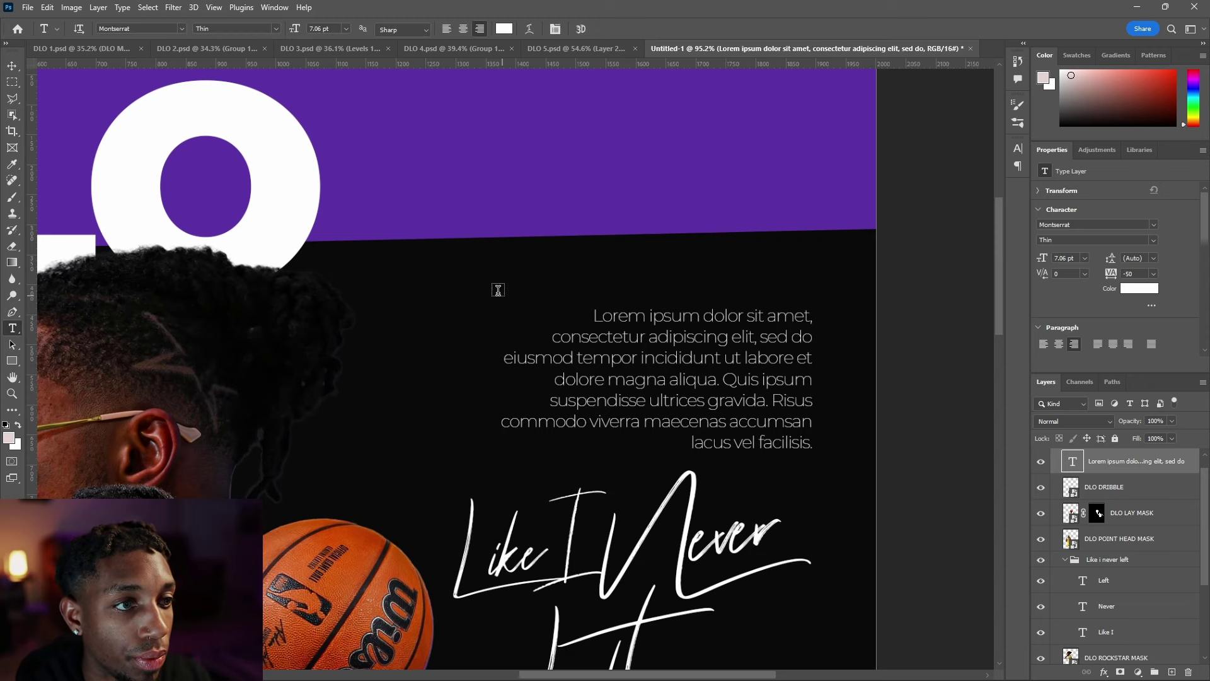
scroll(458, 250, "down", 2)
mouse_move(393, 267)
left_mouse_down()
mouse_move(640, 359)
mouse_move(681, 389)
left_mouse_up()
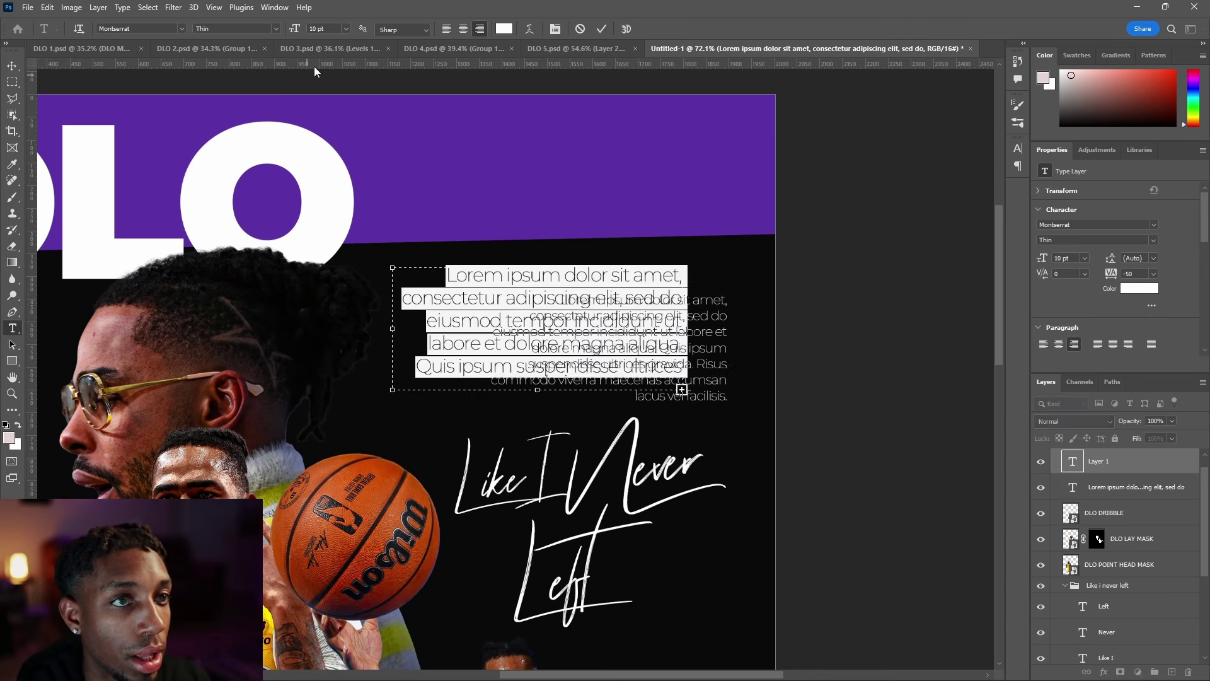
left_click(12, 65)
key("ctrl+t")
left_click_drag(614, 301, 656, 161)
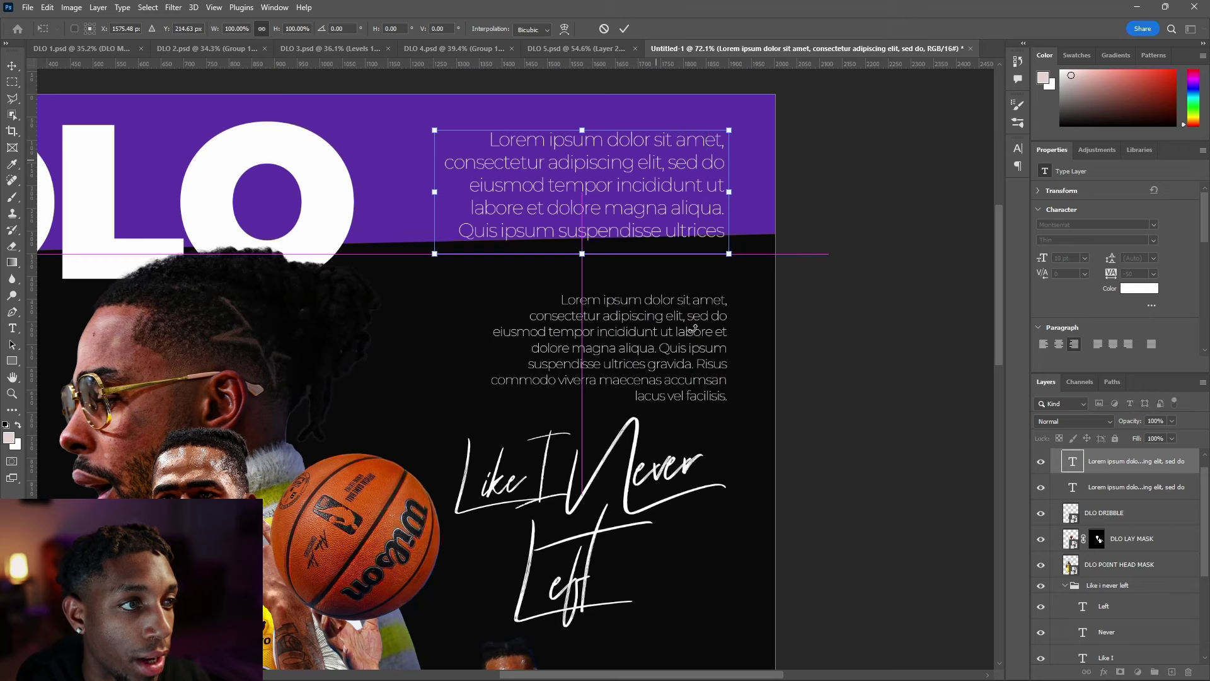
key("Return")
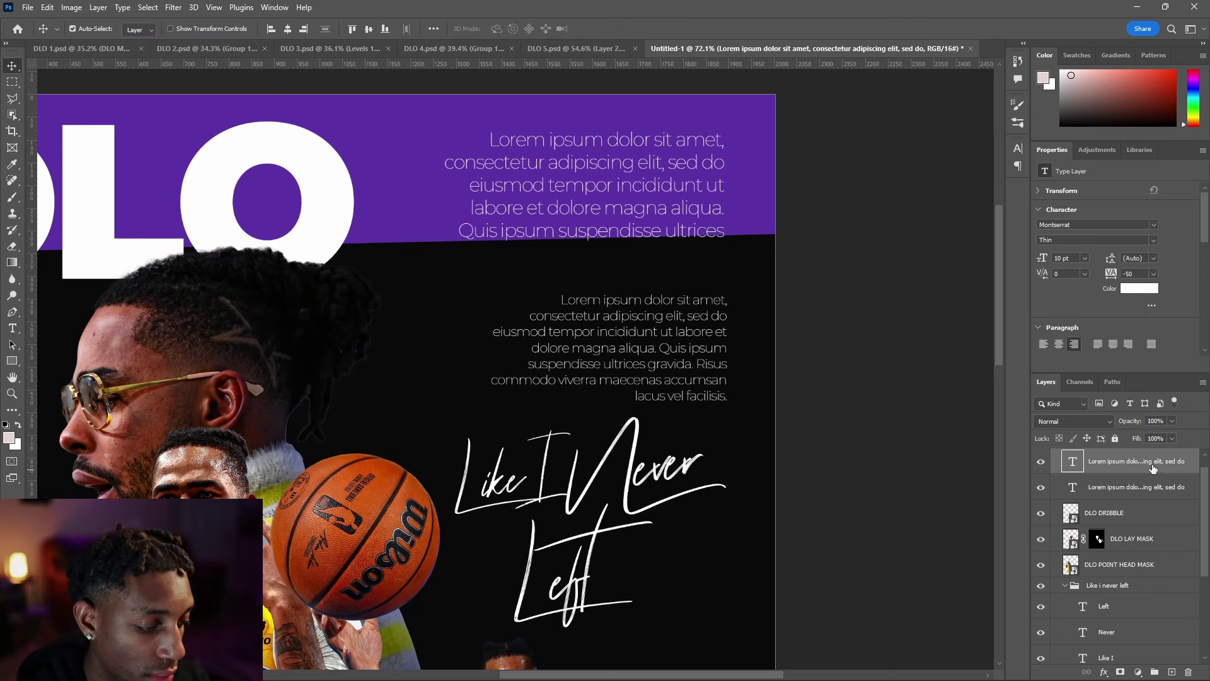
key("Delete")
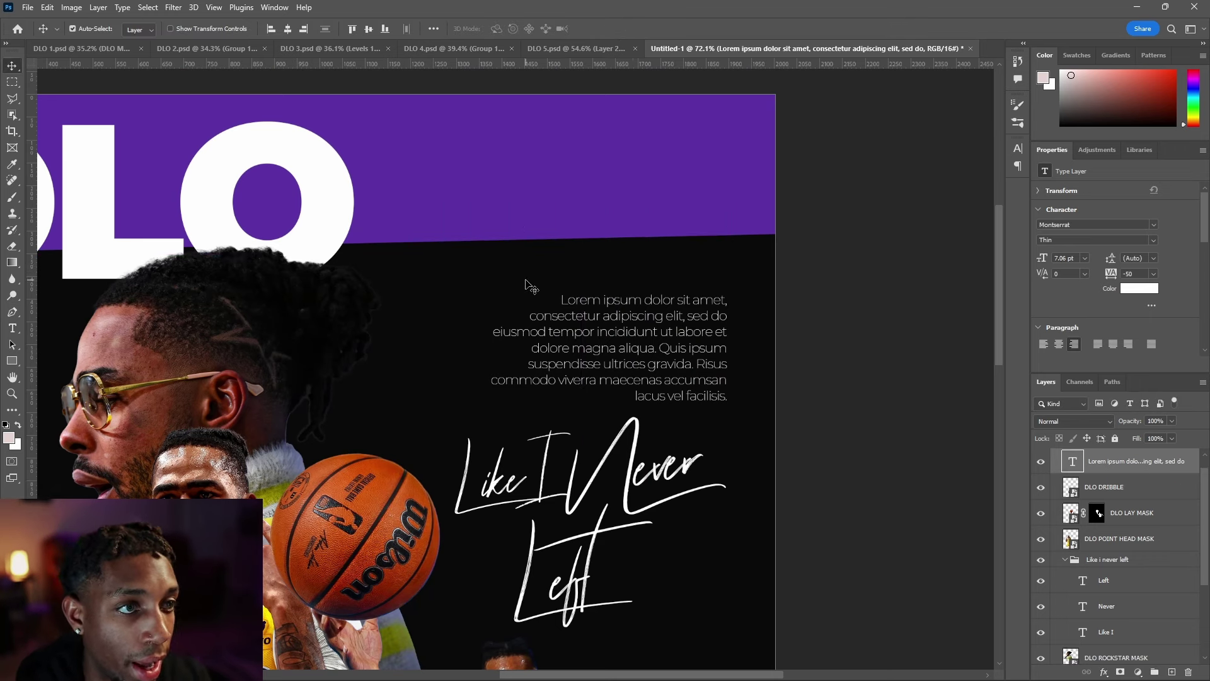
Step: Nudge the script word "Never" slightly up, keeping it right-aligned with the paragraph above
scroll(567, 328, "up", 6)
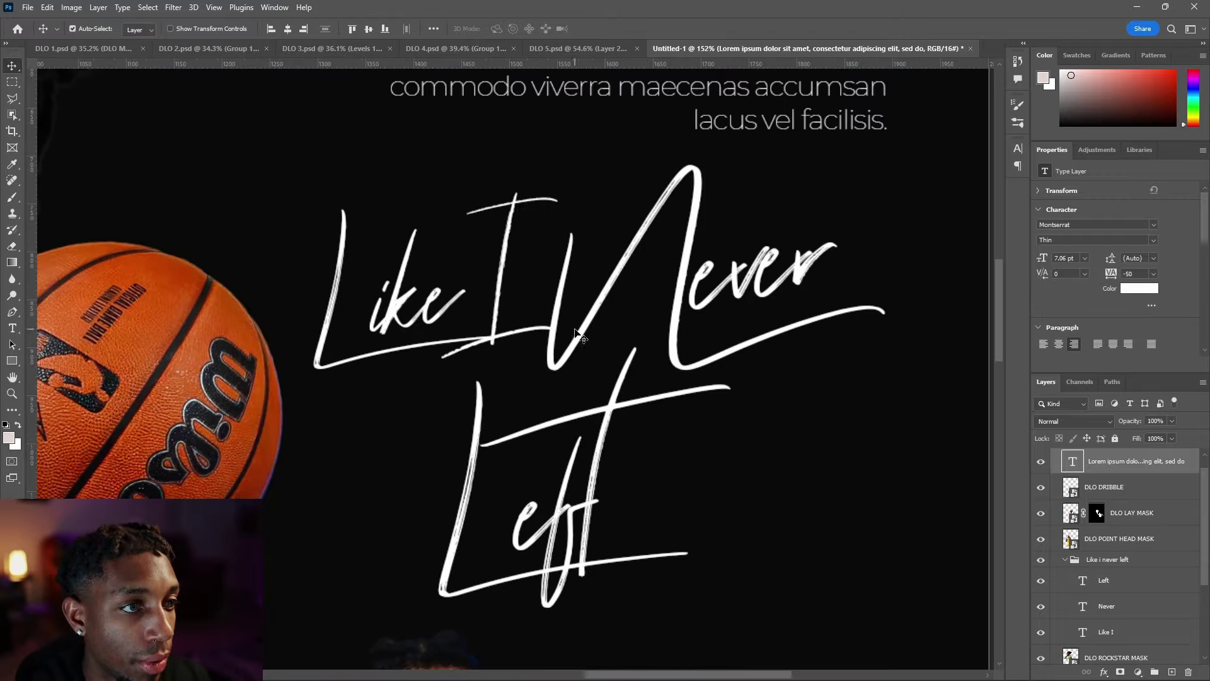
left_click_drag(579, 334, 581, 336)
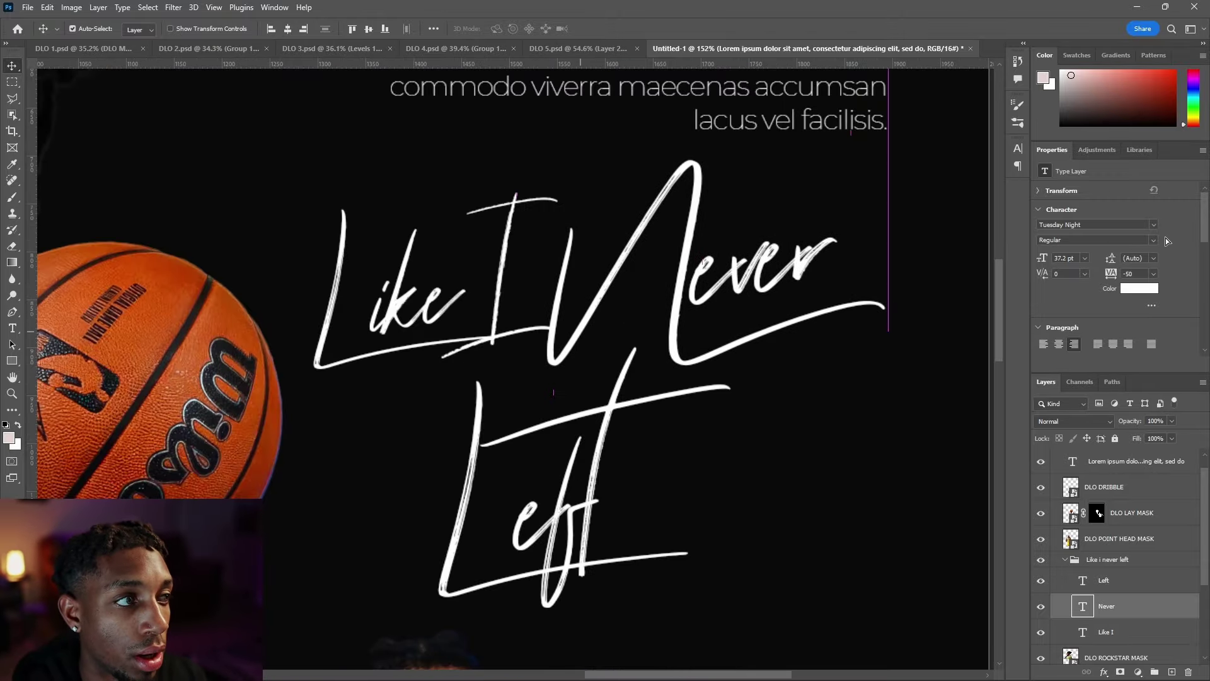
scroll(539, 238, "down", 6)
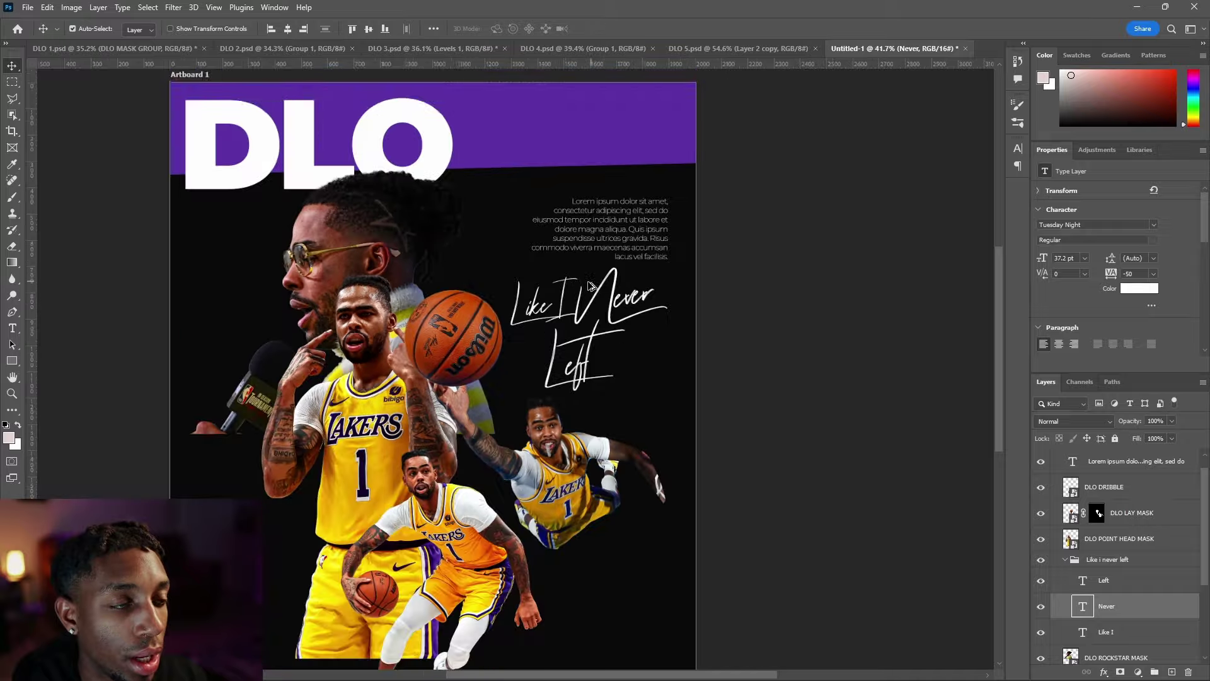
scroll(539, 238, "down", 2)
scroll(443, 213, "up", 4)
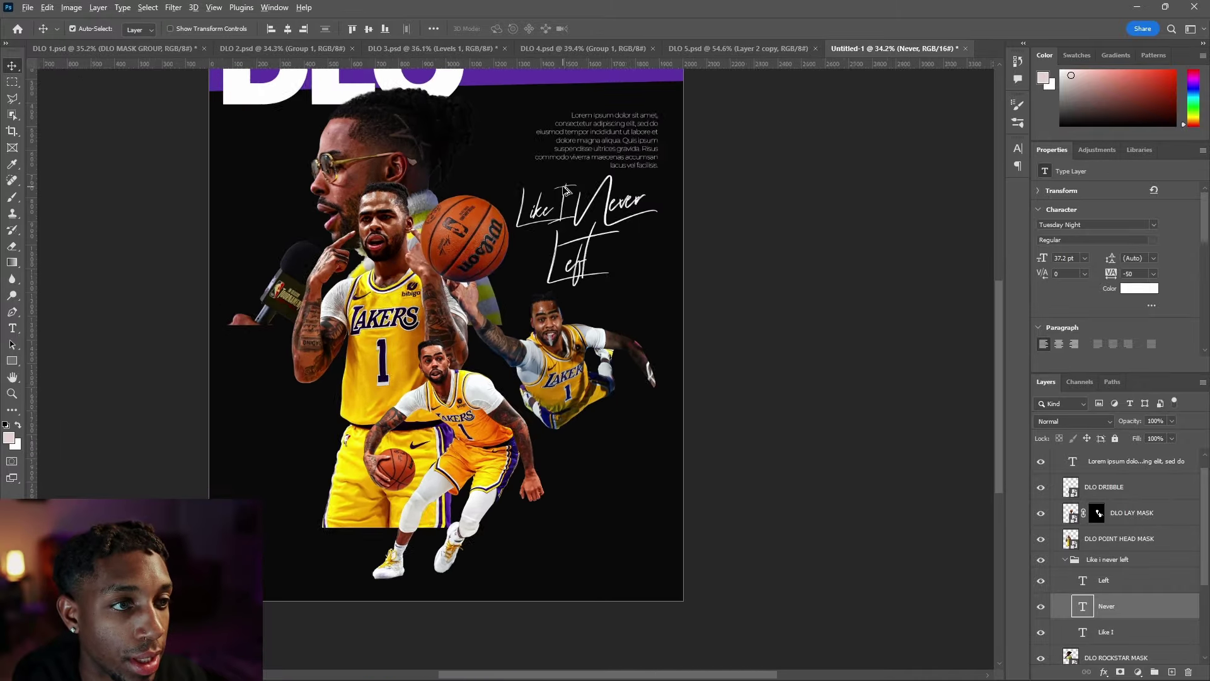
scroll(443, 212, "down", 3)
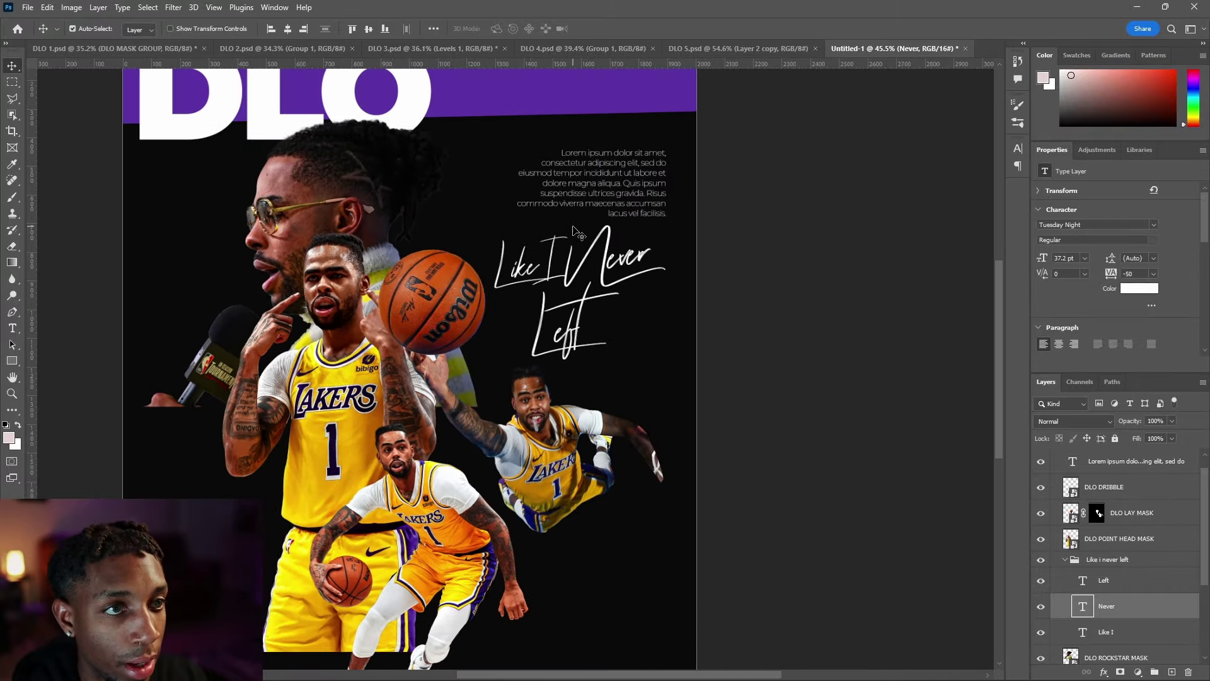
Step: Change the BG solid colour layer's fill to the near-black 0a0a0a
scroll(540, 265, "down", 4)
scroll(334, 323, "up", 1)
left_click(870, 541)
scroll(1142, 568, "down", 4)
scroll(1145, 572, "down", 1)
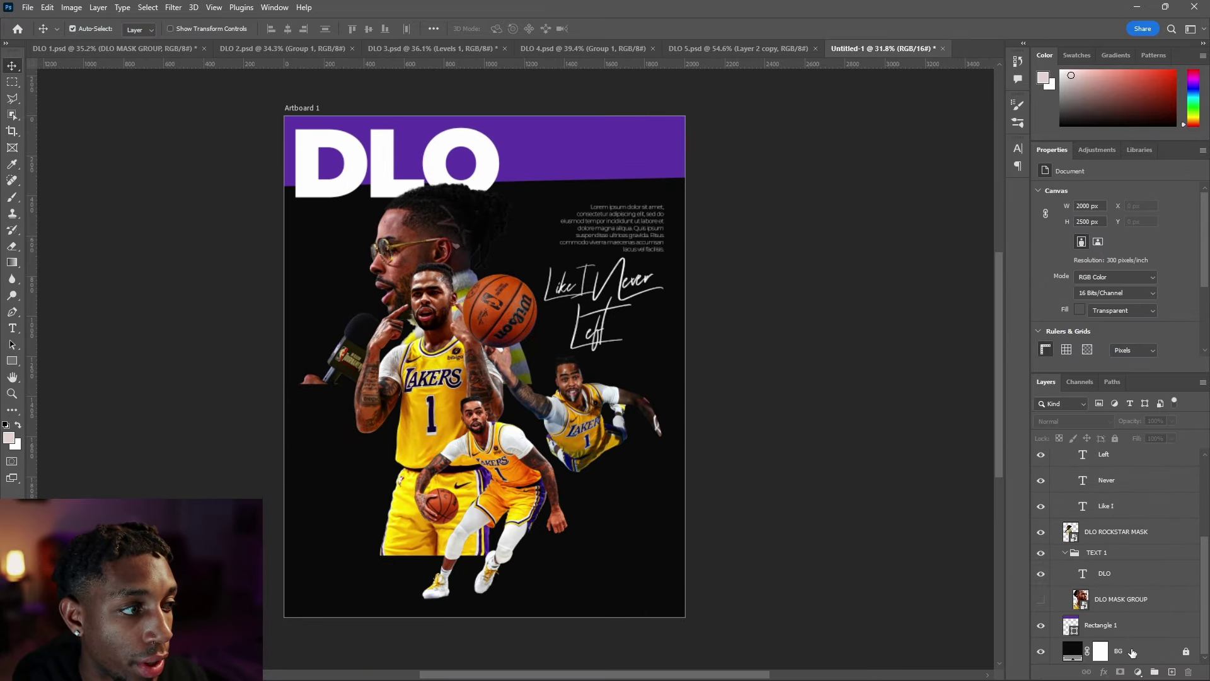
double_click(1072, 650)
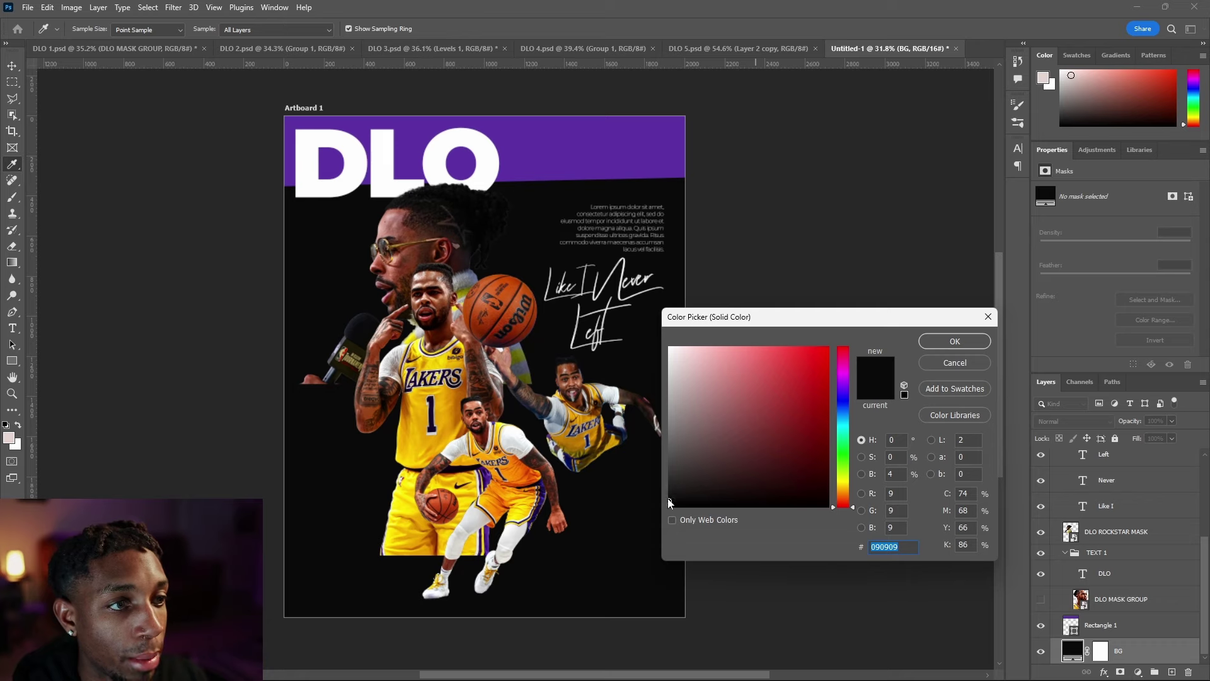
left_click_drag(659, 504, 624, 501)
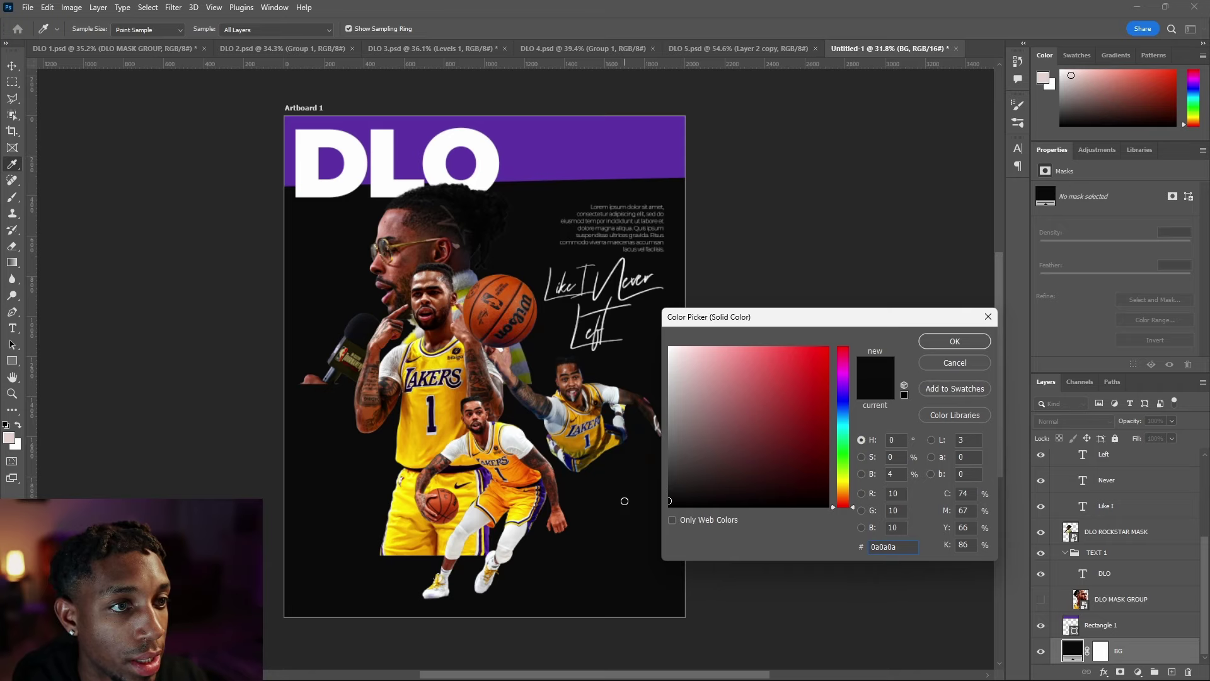
left_click(955, 342)
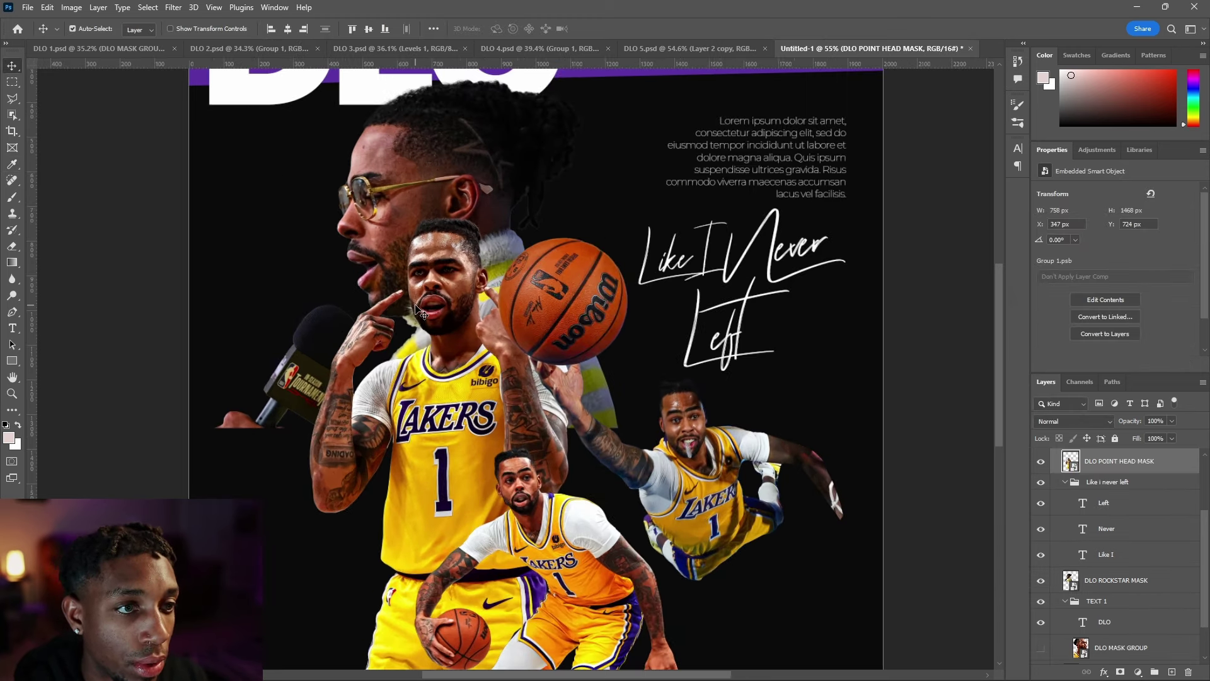
key("ctrl")
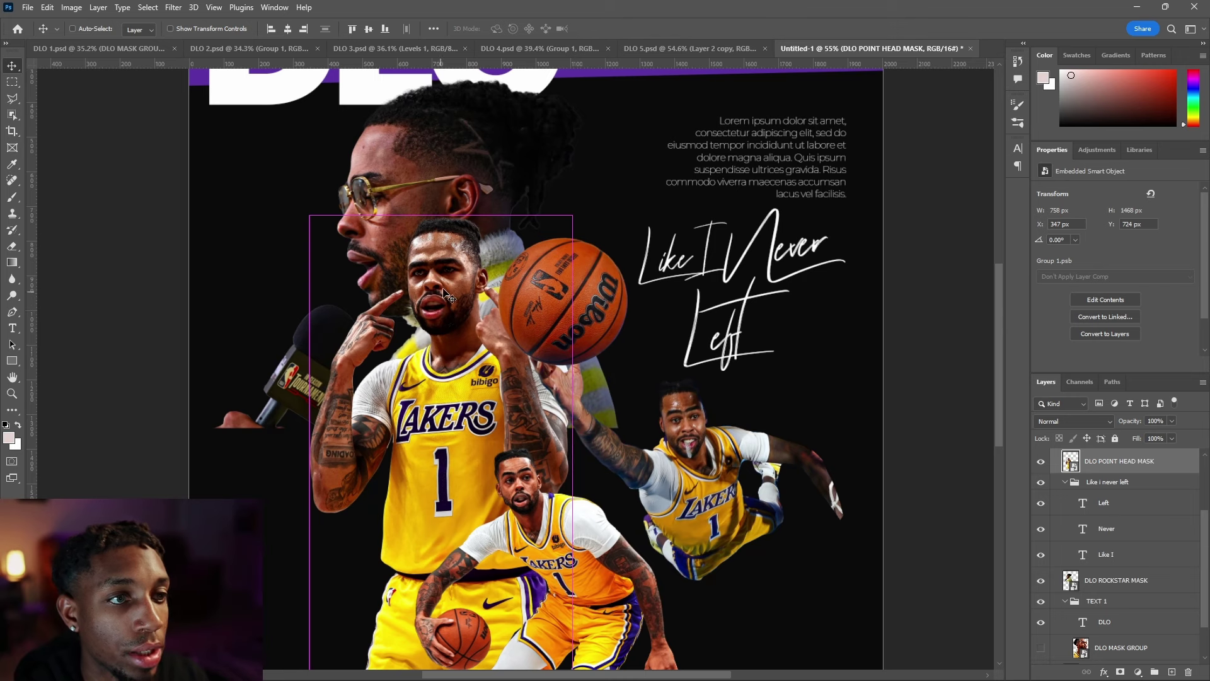
key("ctrl+t")
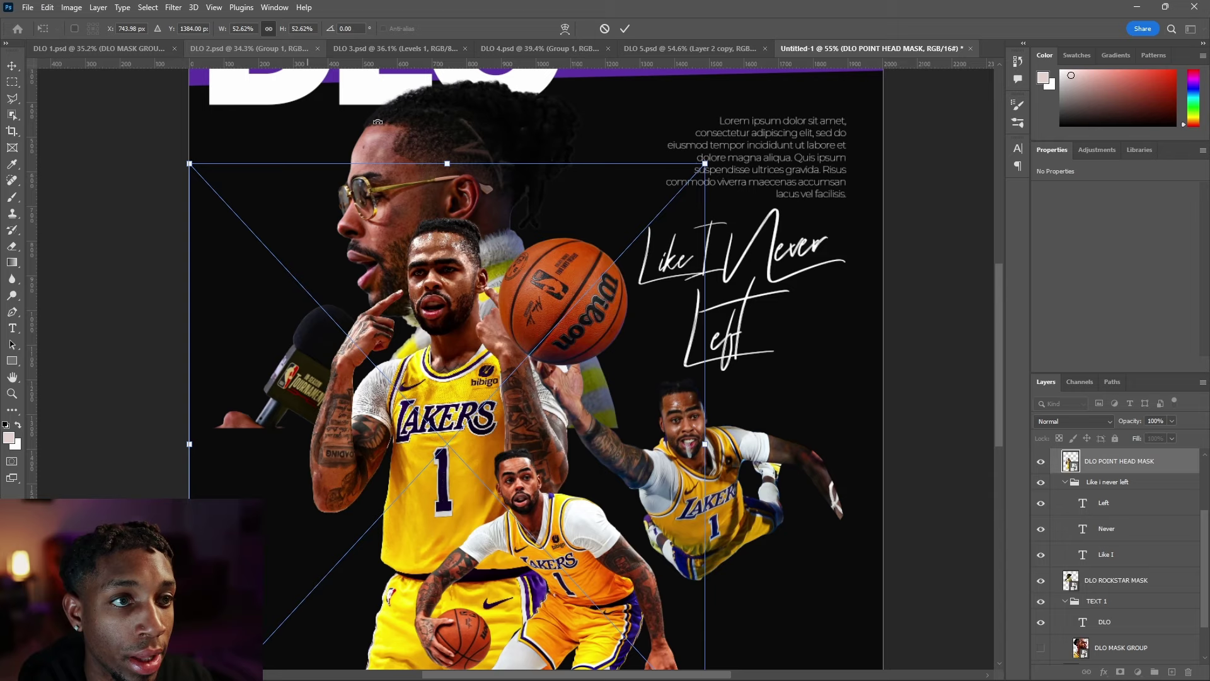
left_click_drag(447, 164, 428, 208)
key("ctrl+z")
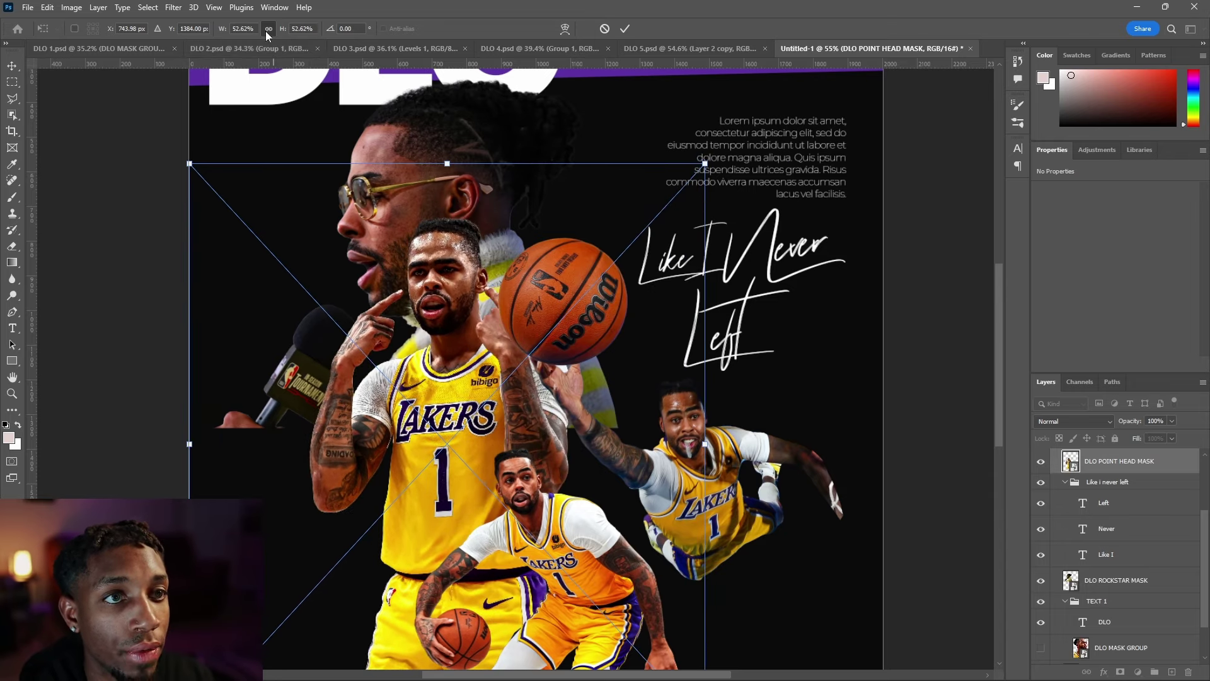
left_click_drag(445, 164, 470, 184)
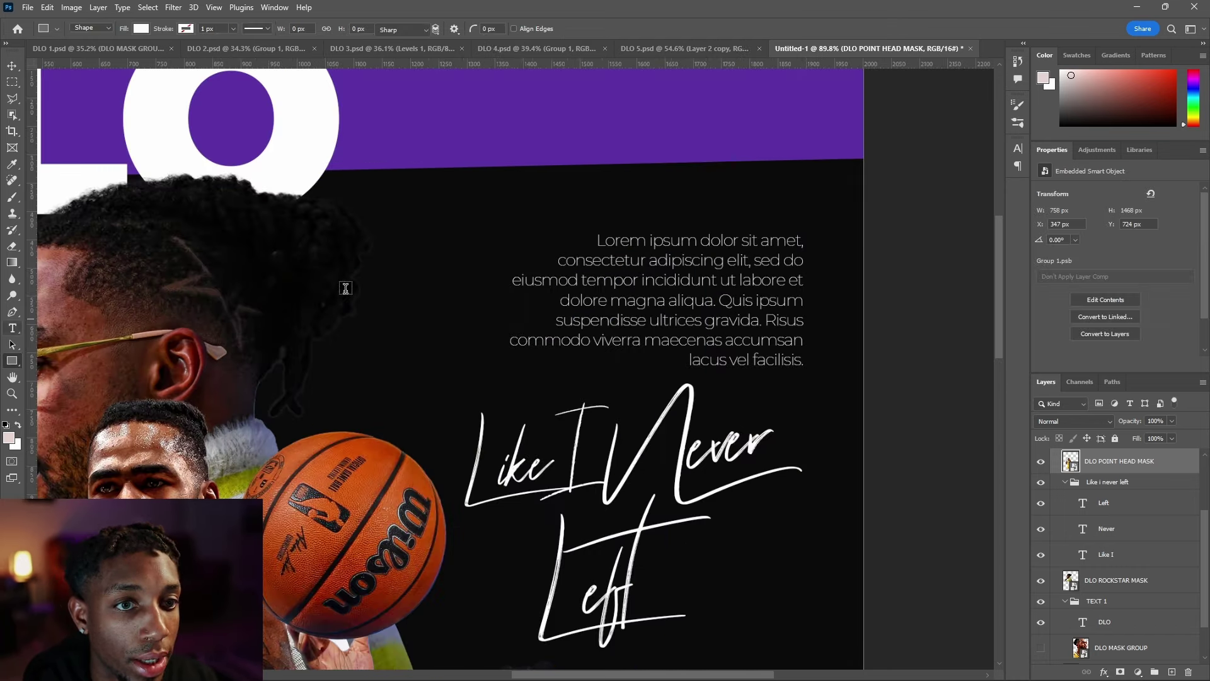
Step: Draw a thin vertical rectangle of about 10 x 259 px beside the left edge of the lorem ipsum paragraph
key("t")
left_click(12, 363)
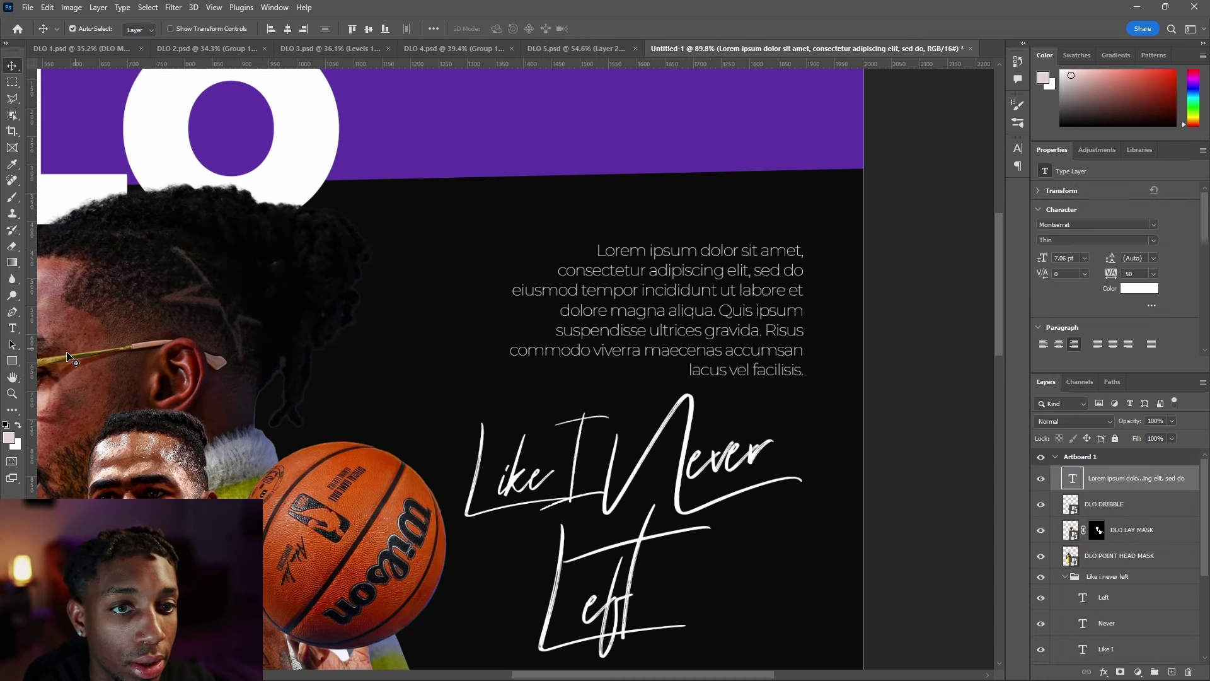
left_click(14, 365)
left_click(51, 360)
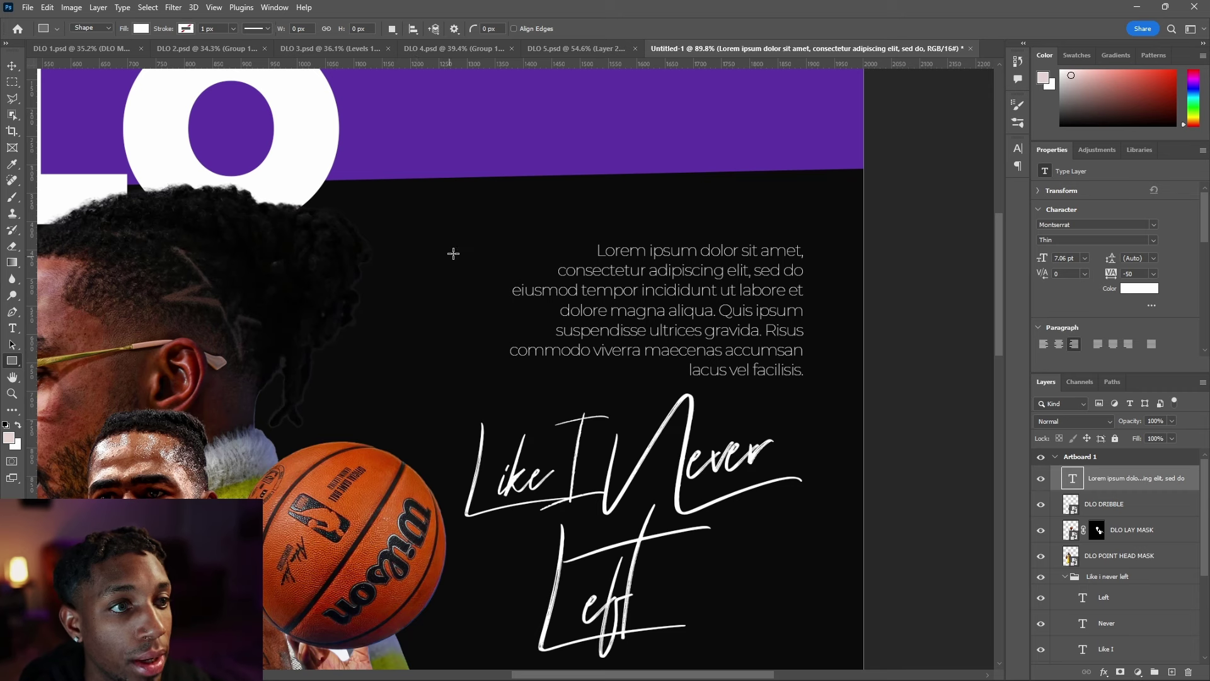
left_click(12, 360)
left_click(59, 359)
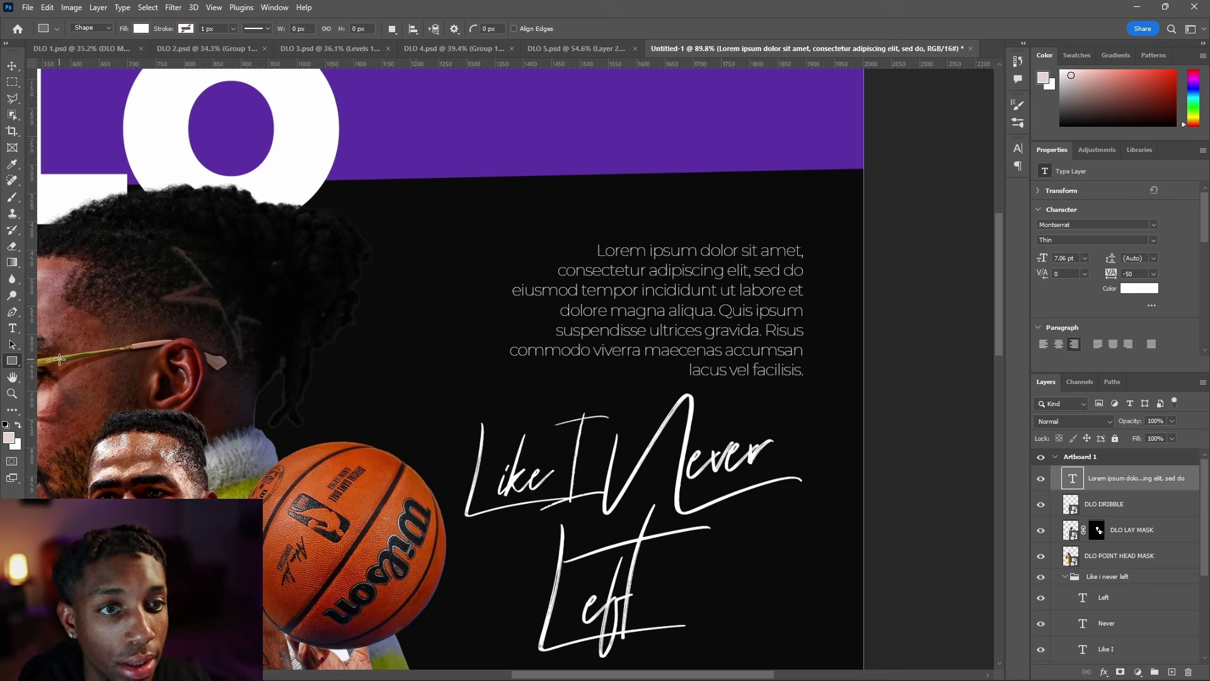
left_click_drag(446, 229, 451, 376)
Step: Fill the thin vertical bar with the recently used purple of the title band
left_click(140, 28)
left_click(72, 96)
key("Return")
key("v")
Step: Move the purple bar closer to the paragraph and shorten it from its upper end to match the text block's height
scroll(467, 271, "down", 5)
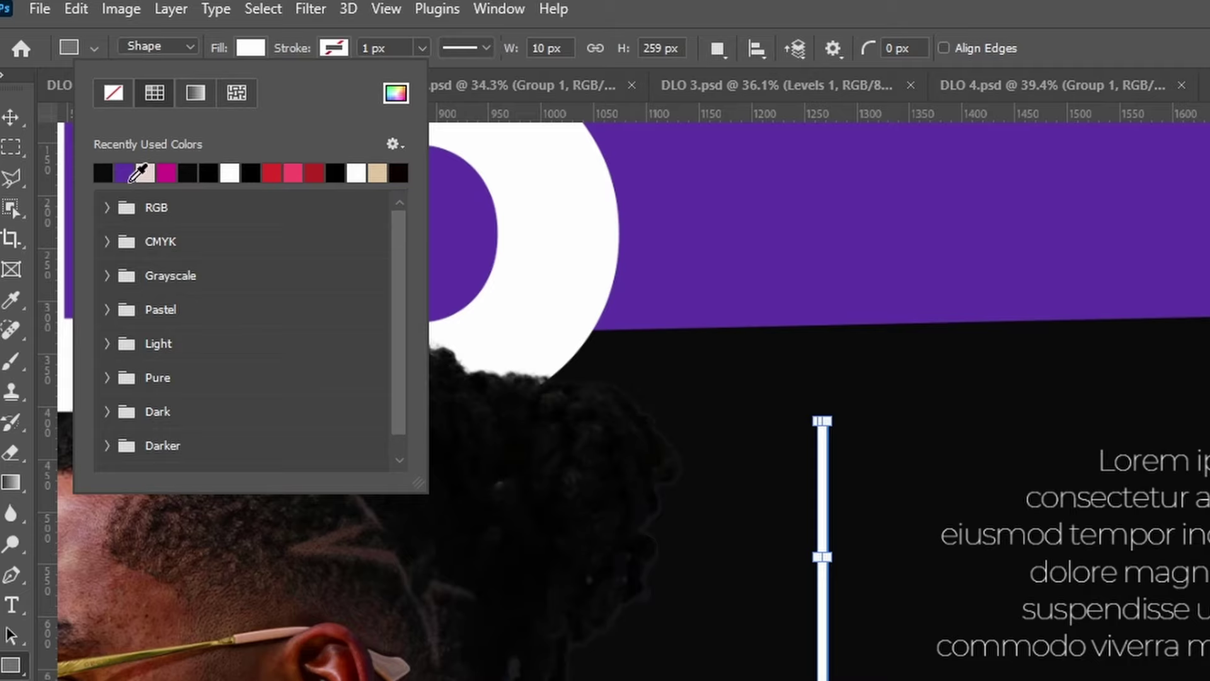
scroll(494, 257, "up", 5)
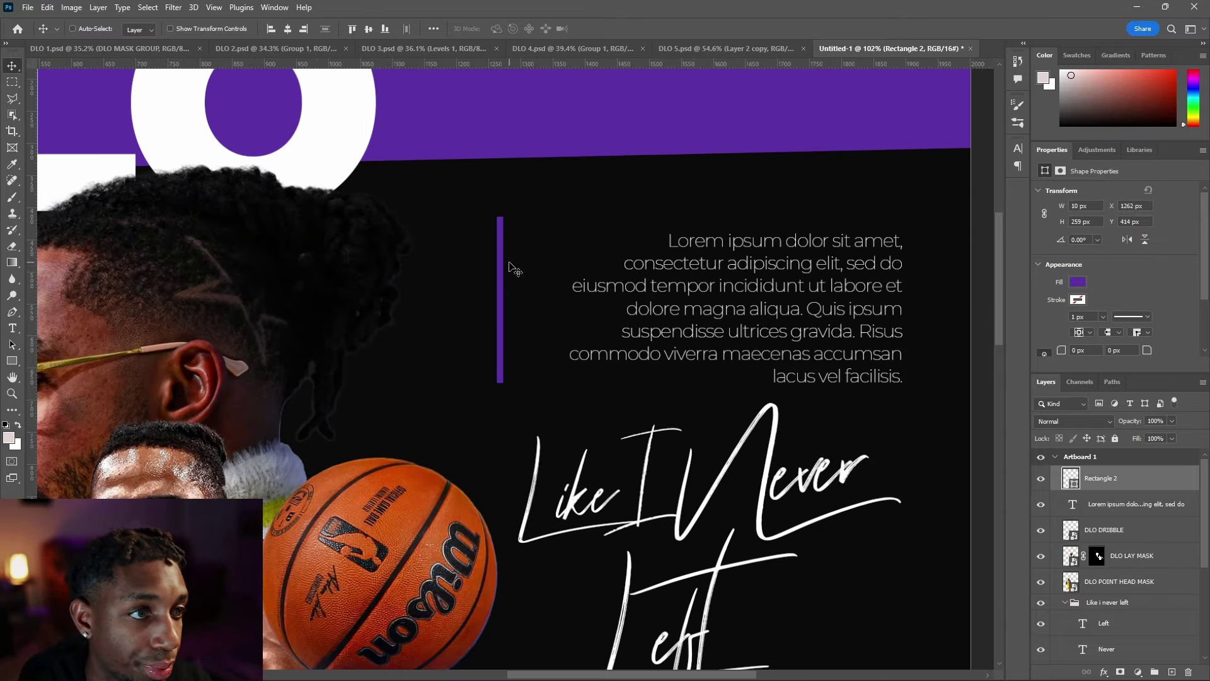
key("ctrl+t")
left_click_drag(500, 270, 550, 274)
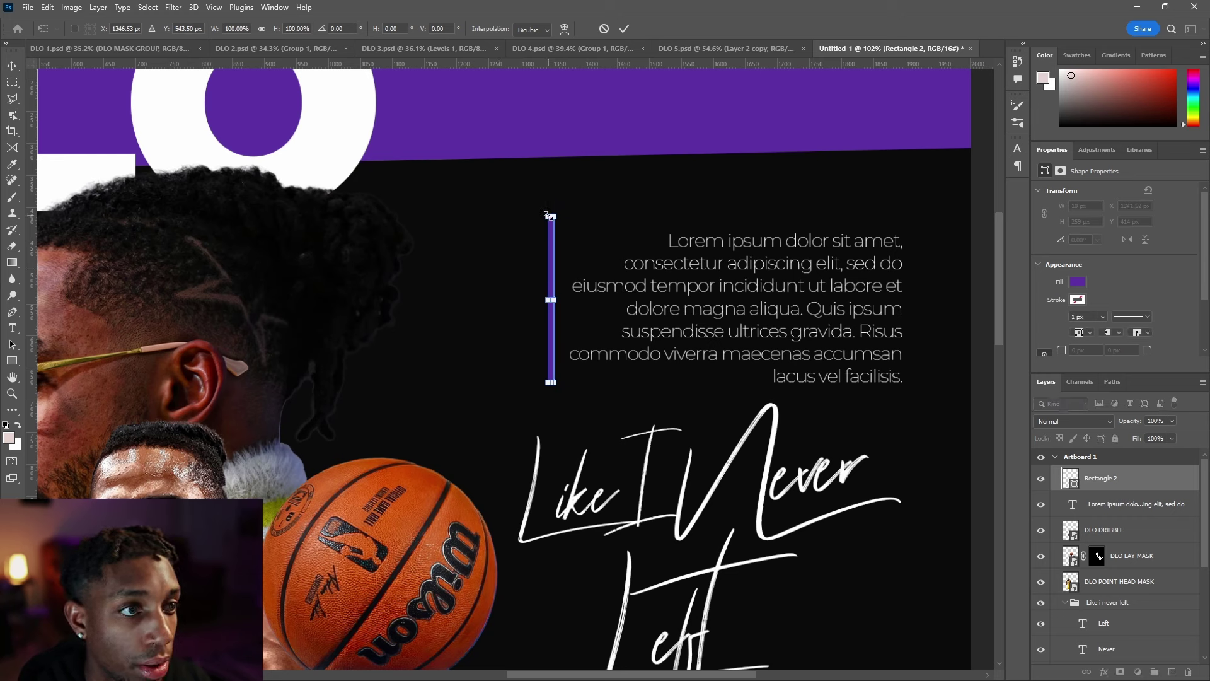
left_click_drag(550, 216, 550, 232)
key("Return")
Step: Round all corners of the purple bar with a radius of 4.52 px
scroll(700, 332, "up", 2)
scroll(1054, 313, "down", 2)
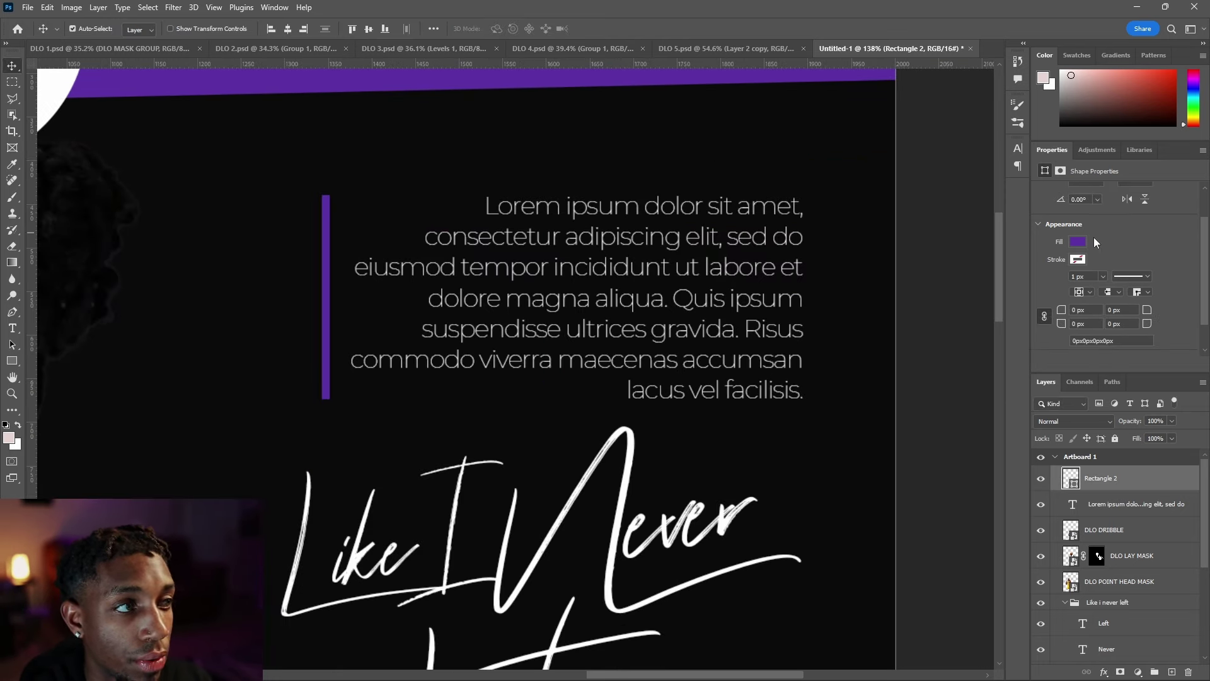
left_click(275, 8)
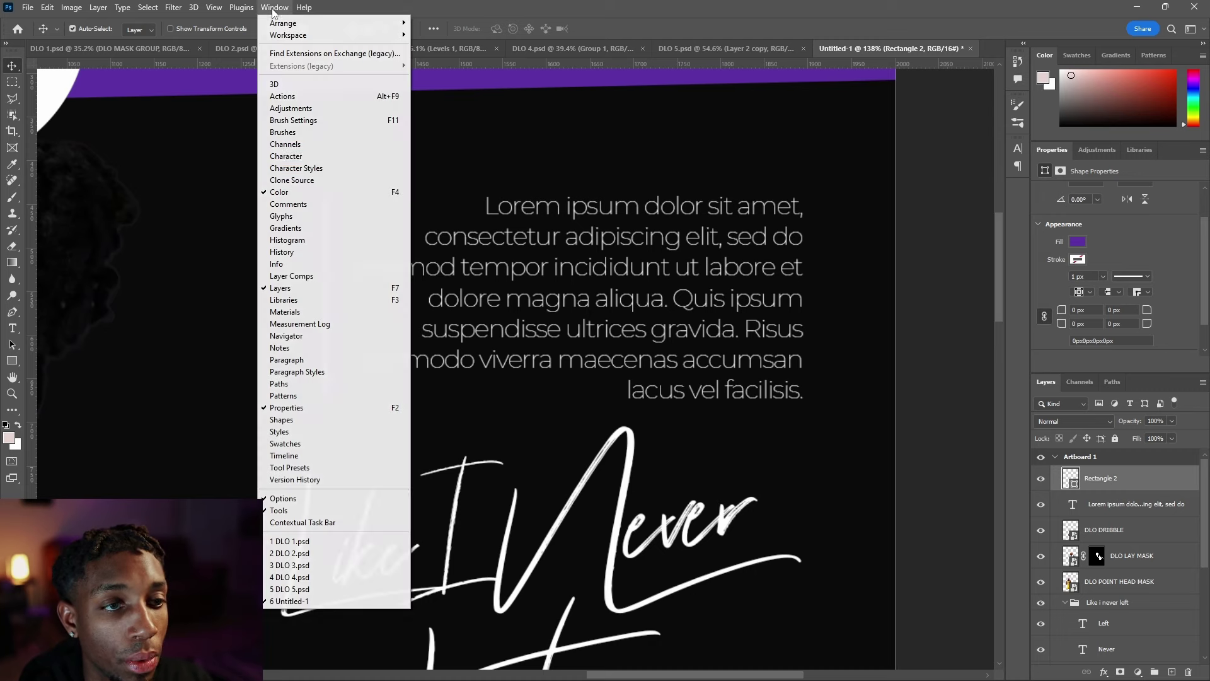
left_click(301, 410)
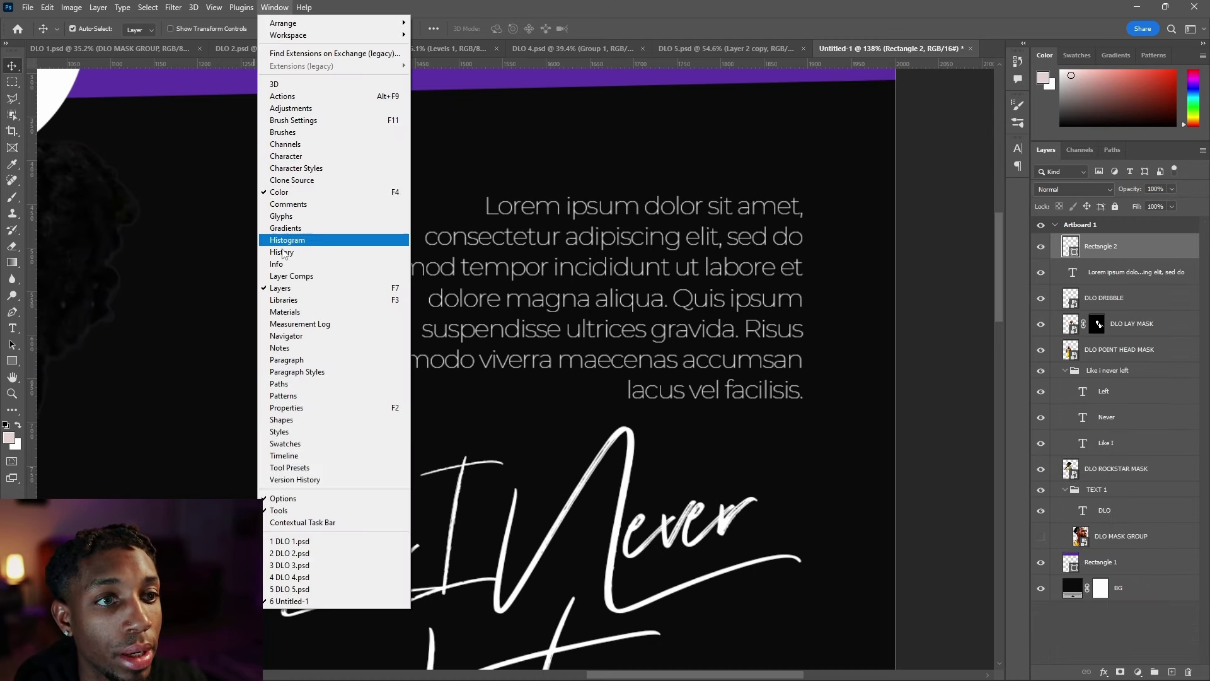
left_click(287, 408)
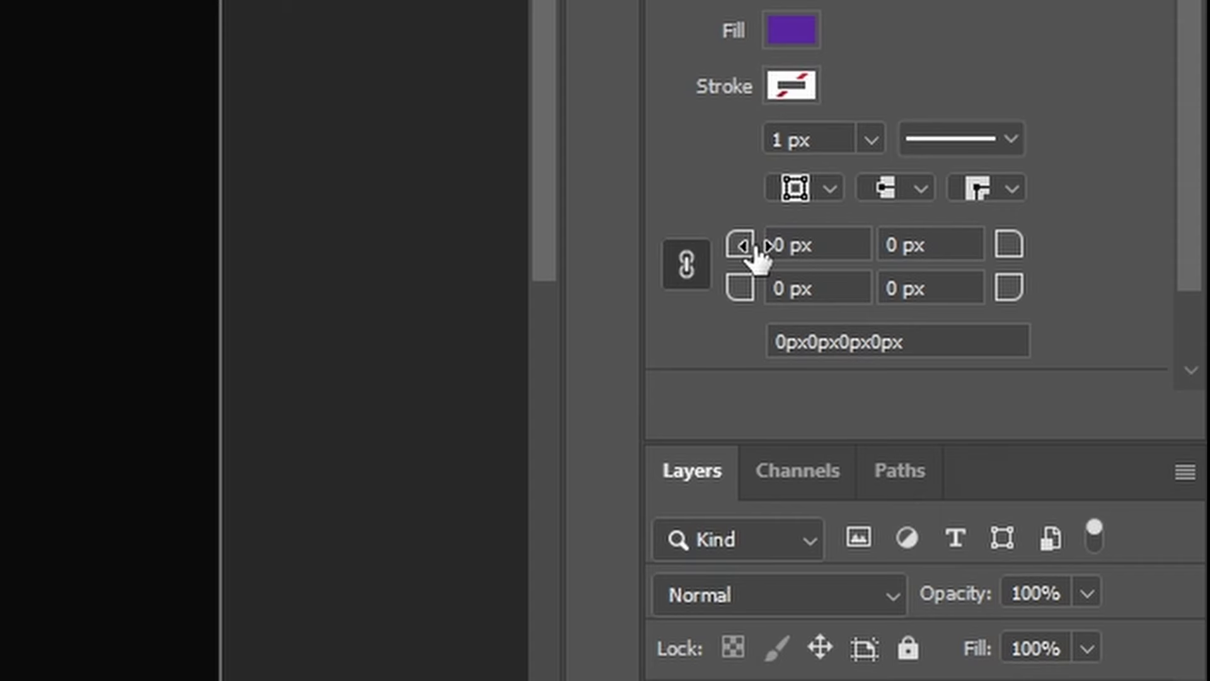
left_click_drag(1067, 314, 1098, 310)
left_click_drag(854, 249, 816, 249)
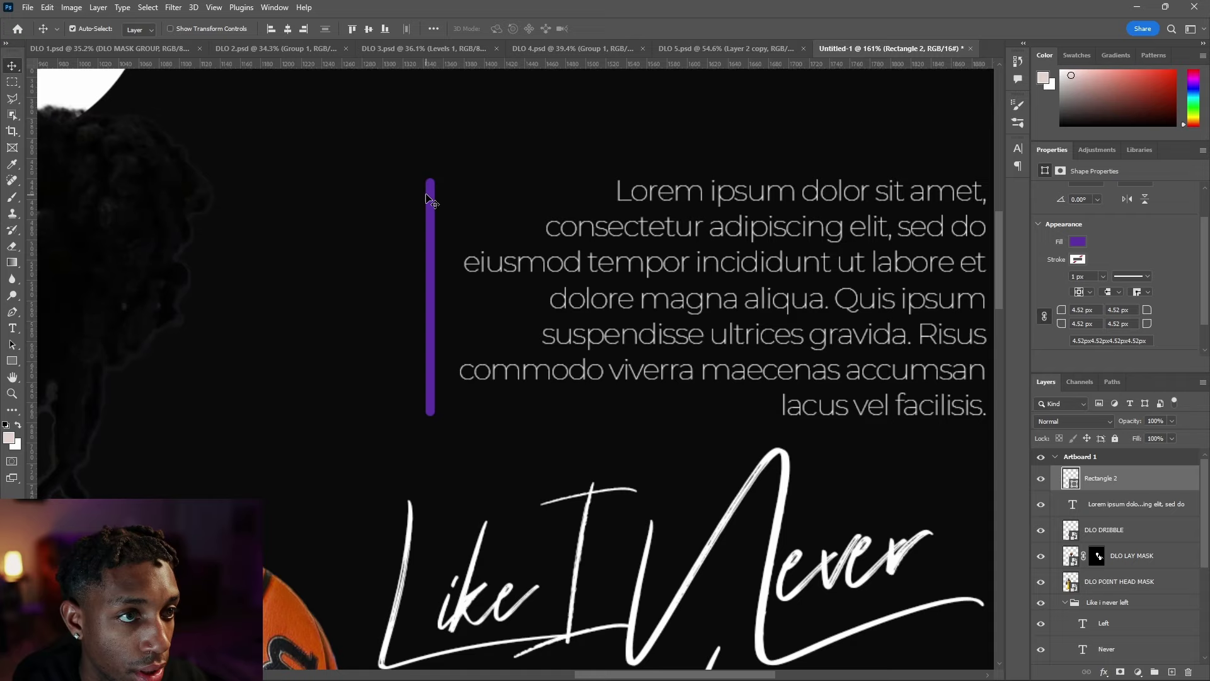
Step: Move the rounded purple bar to the right side of the lorem ipsum paragraph, along its right-aligned edge
scroll(489, 230, "up", 1)
scroll(448, 293, "down", 5)
scroll(687, 280, "up", 1)
left_click_drag(434, 247, 693, 238)
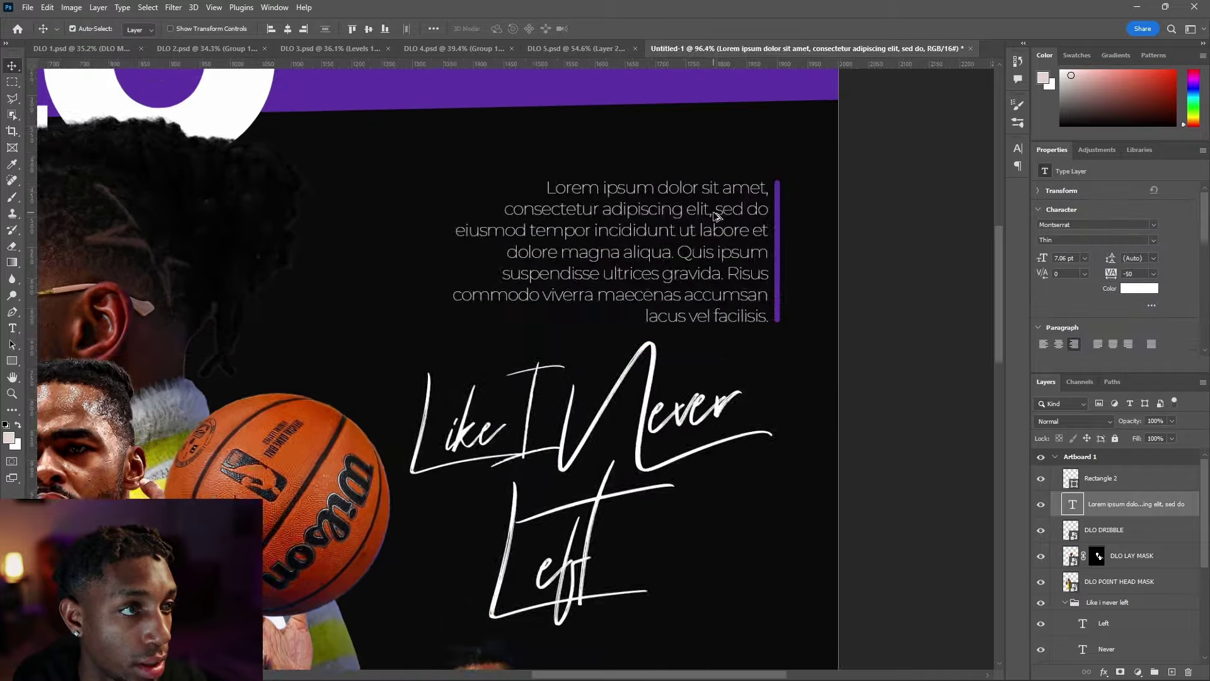
scroll(498, 353, "down", 5)
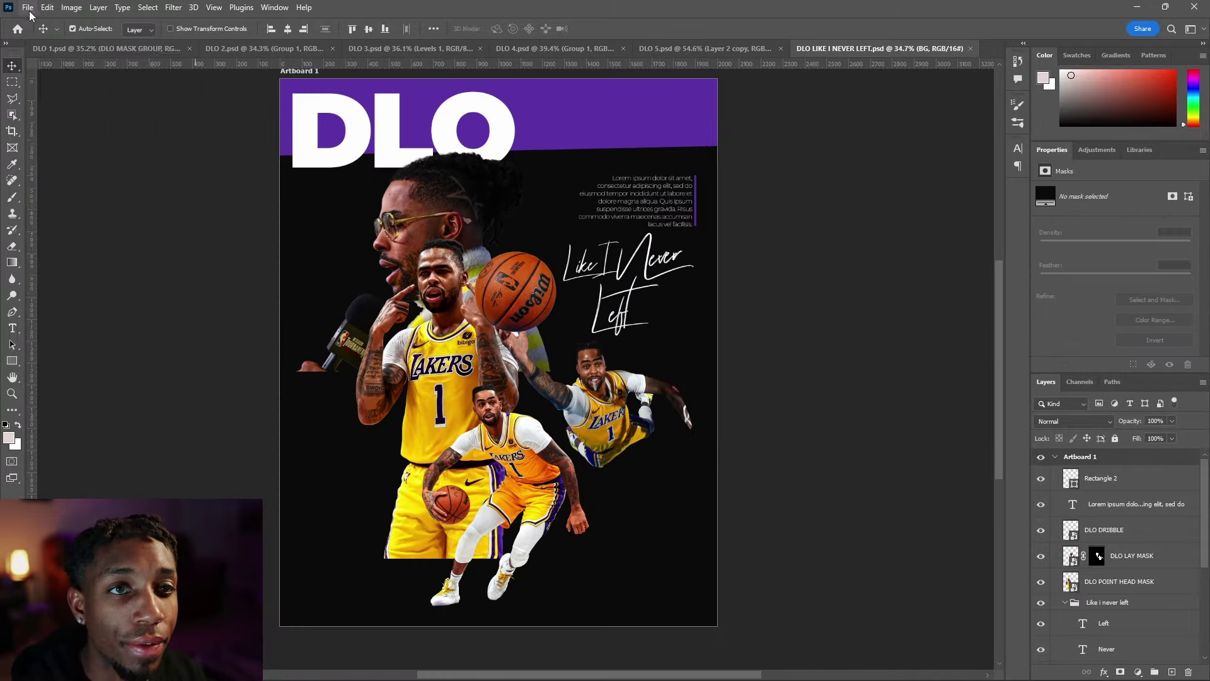
Step: Open the signature card image DLO SIG-gigapixel-standard-scale-2_00x.jpg
left_click(27, 7)
left_click(34, 37)
left_click(265, 36)
double_click(159, 162)
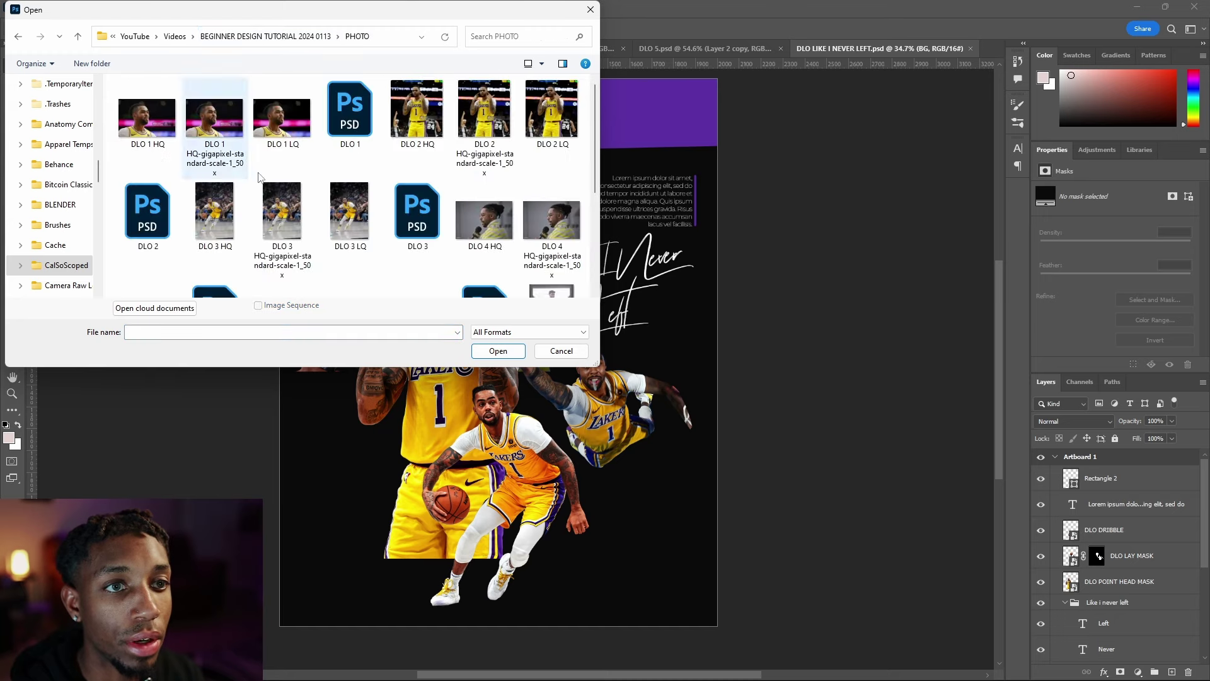
double_click(158, 235)
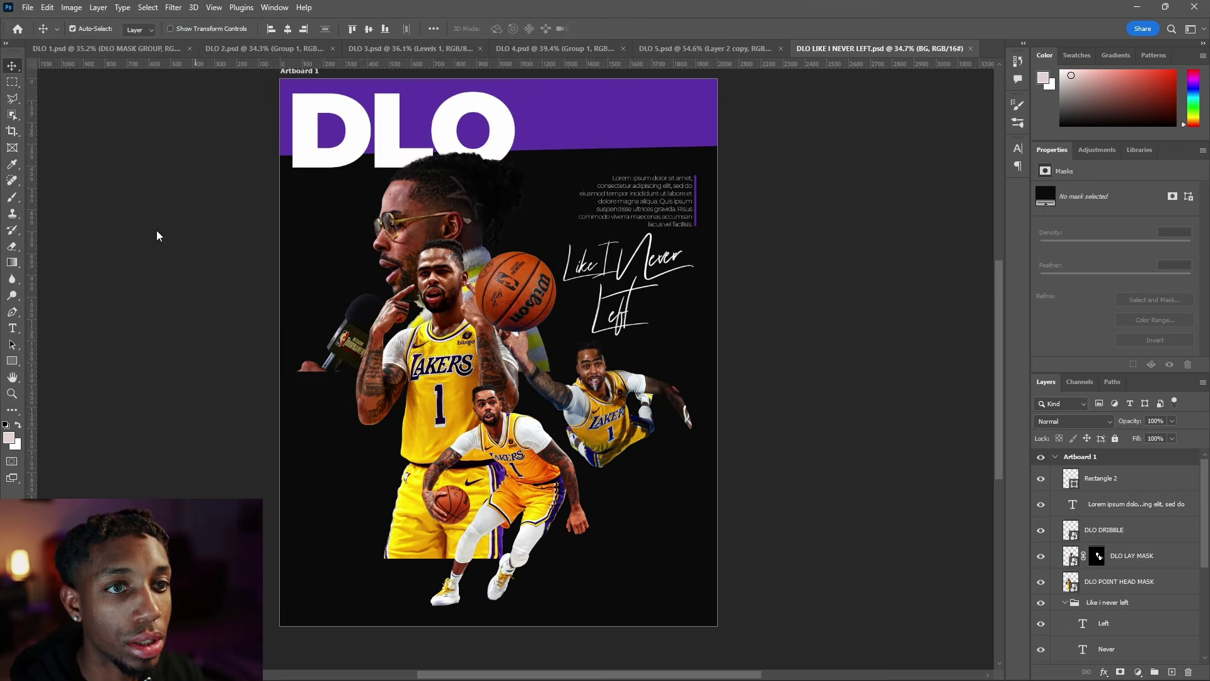
Step: Select the blue signature ink on the card with Color Range, adding its colour to Sampled Colors at fuzziness 40
scroll(485, 447, "up", 5)
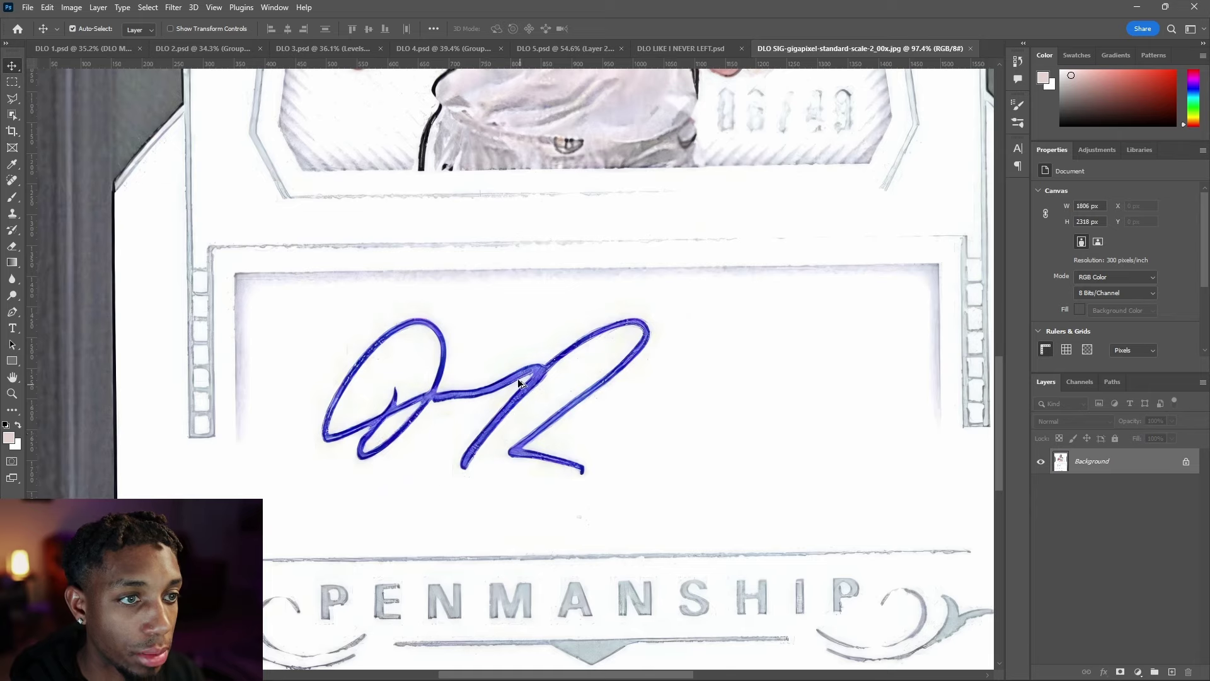
scroll(518, 381, "up", 2)
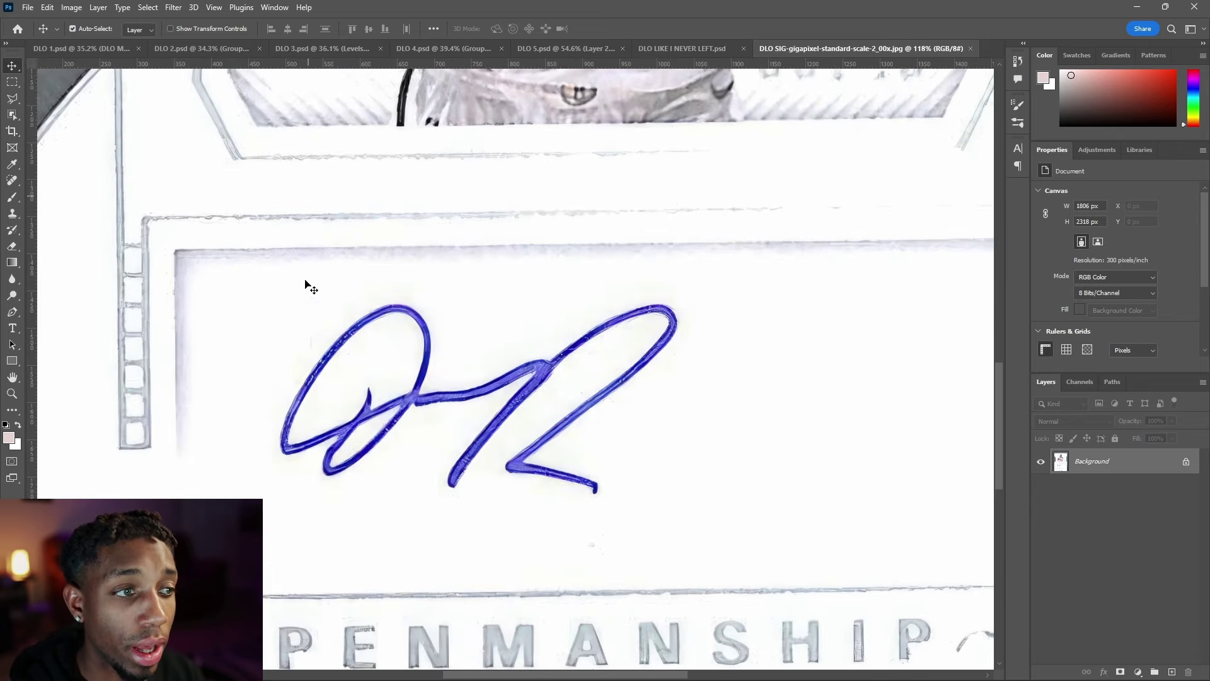
scroll(397, 302, "down", 3)
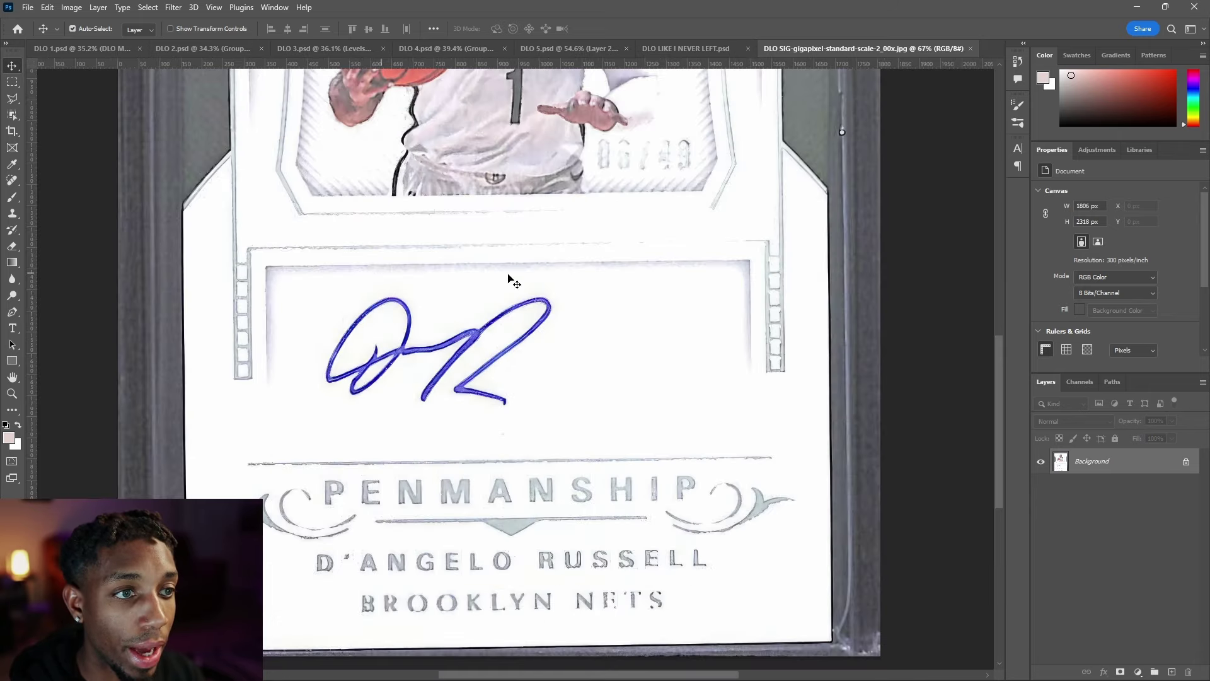
scroll(454, 318, "up", 2)
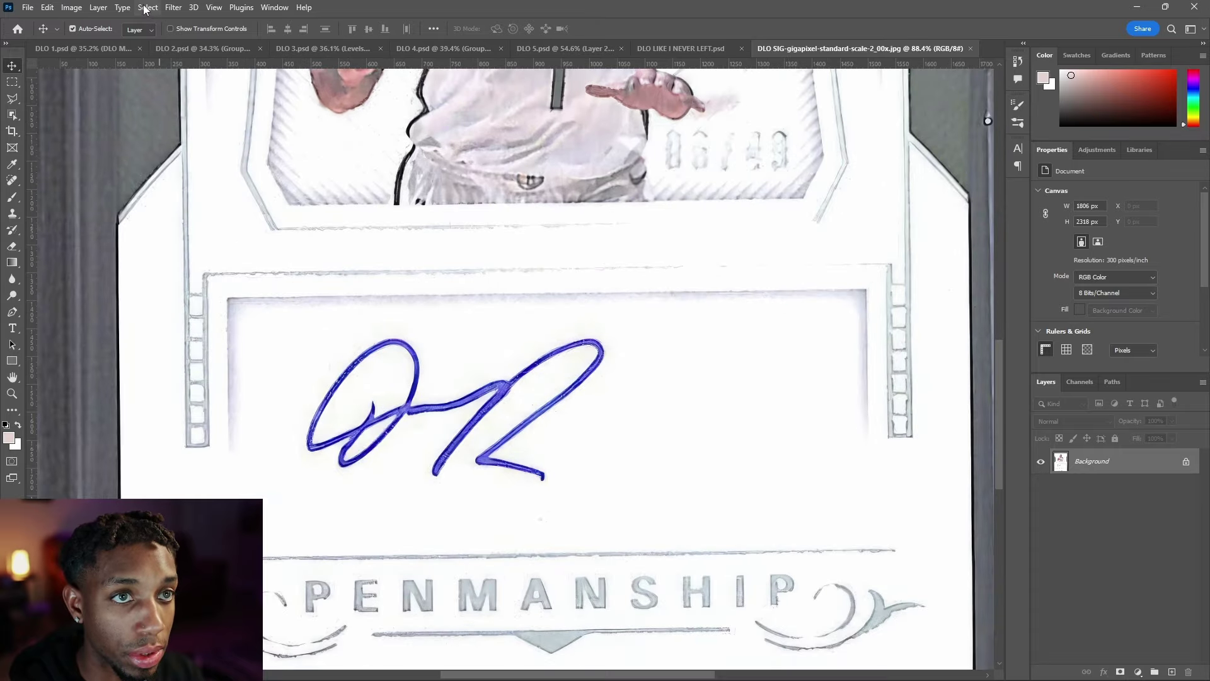
left_click(147, 7)
left_click(171, 132)
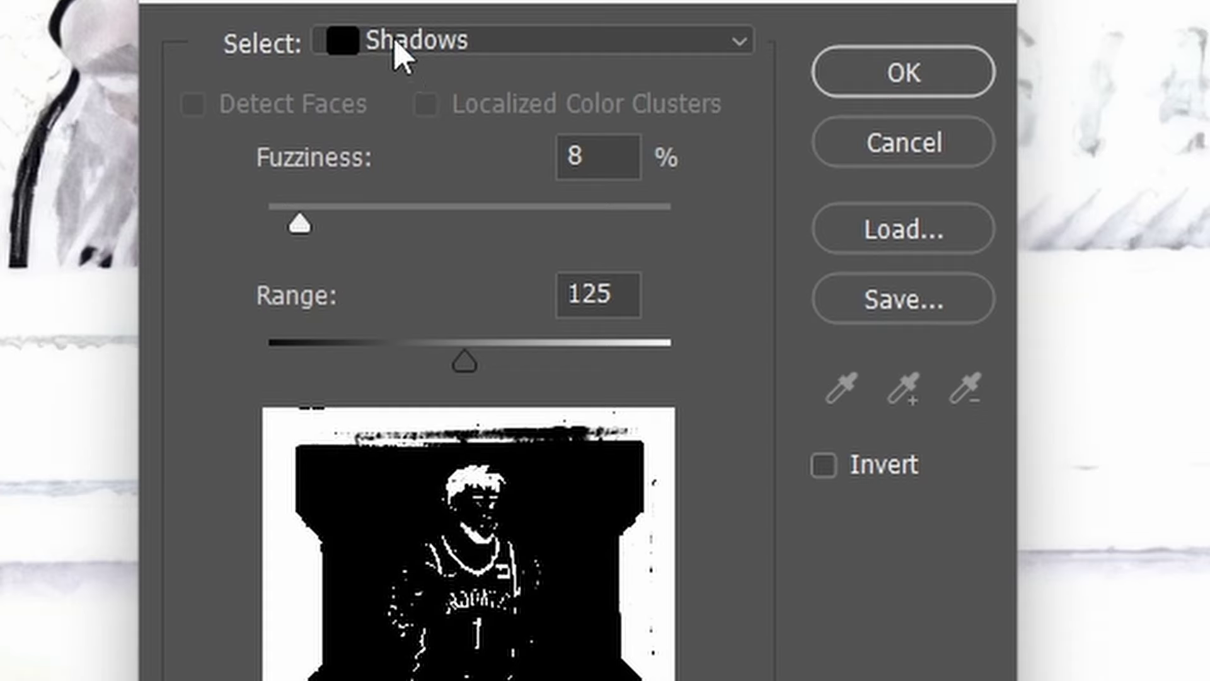
left_click(266, 93)
left_click(413, 76)
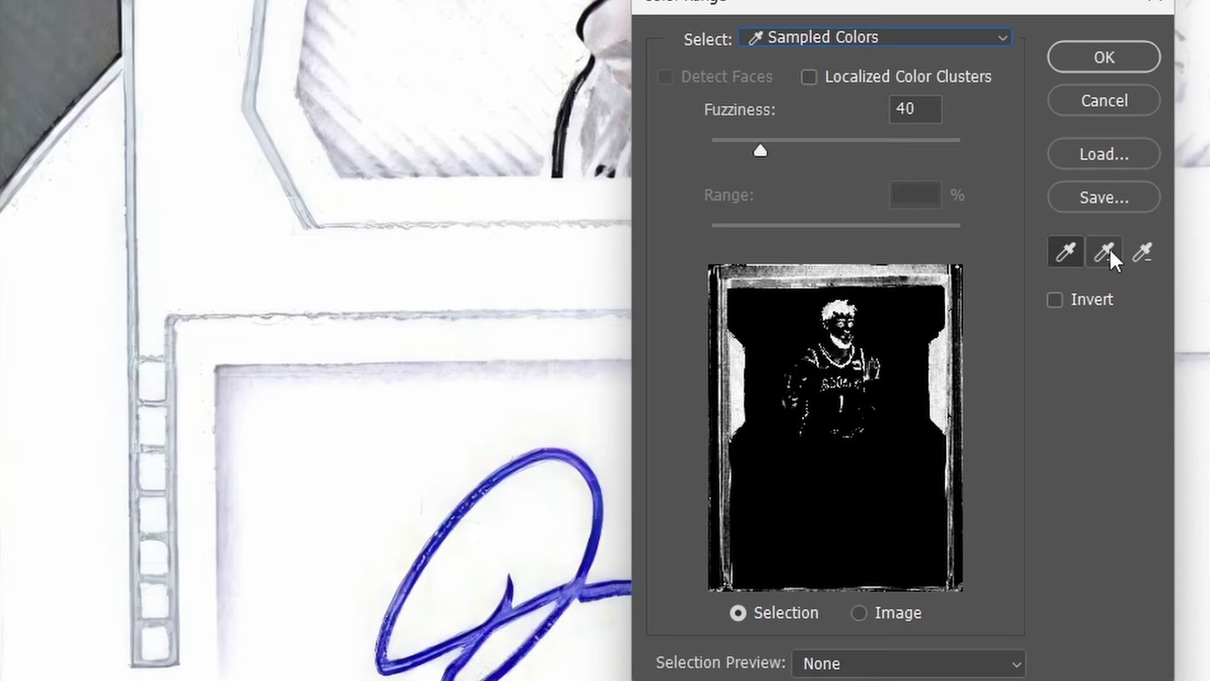
left_click(1104, 251)
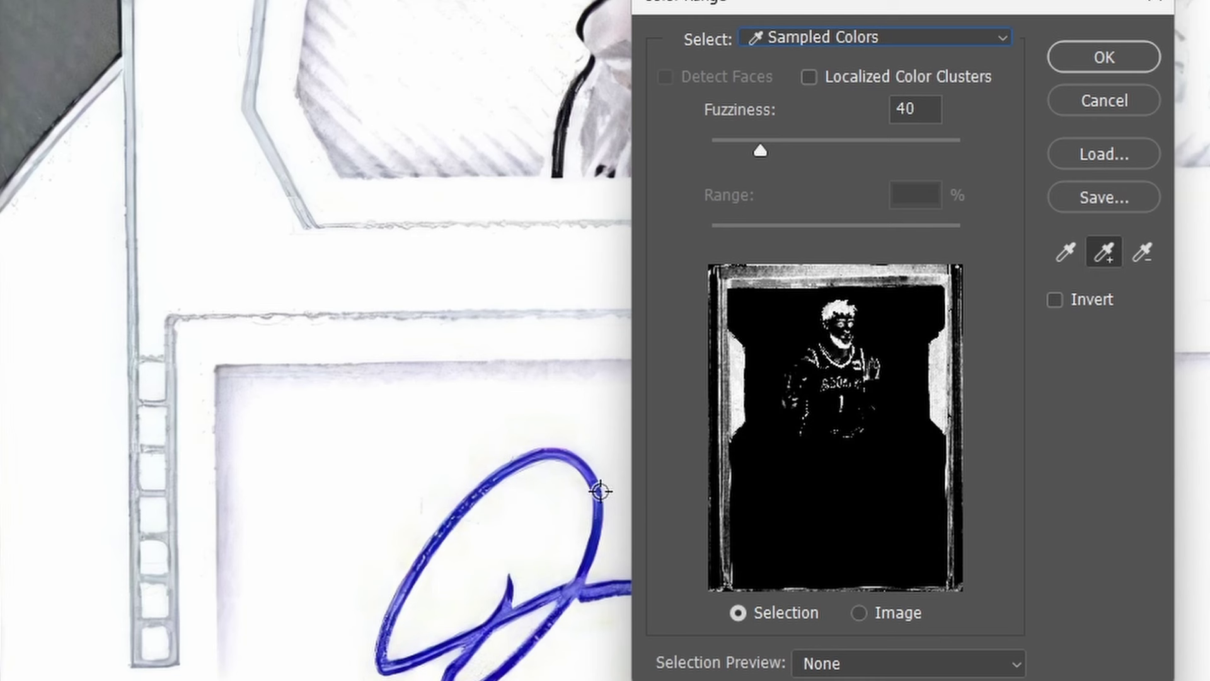
left_click(604, 524)
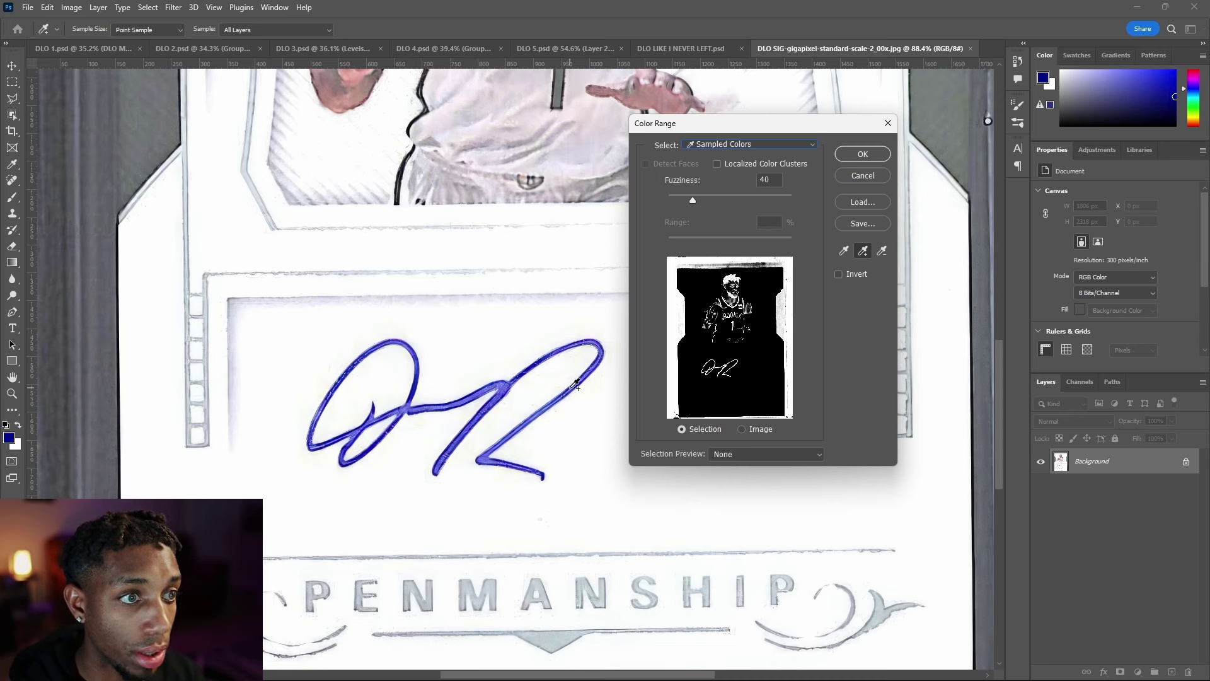
left_click(861, 153)
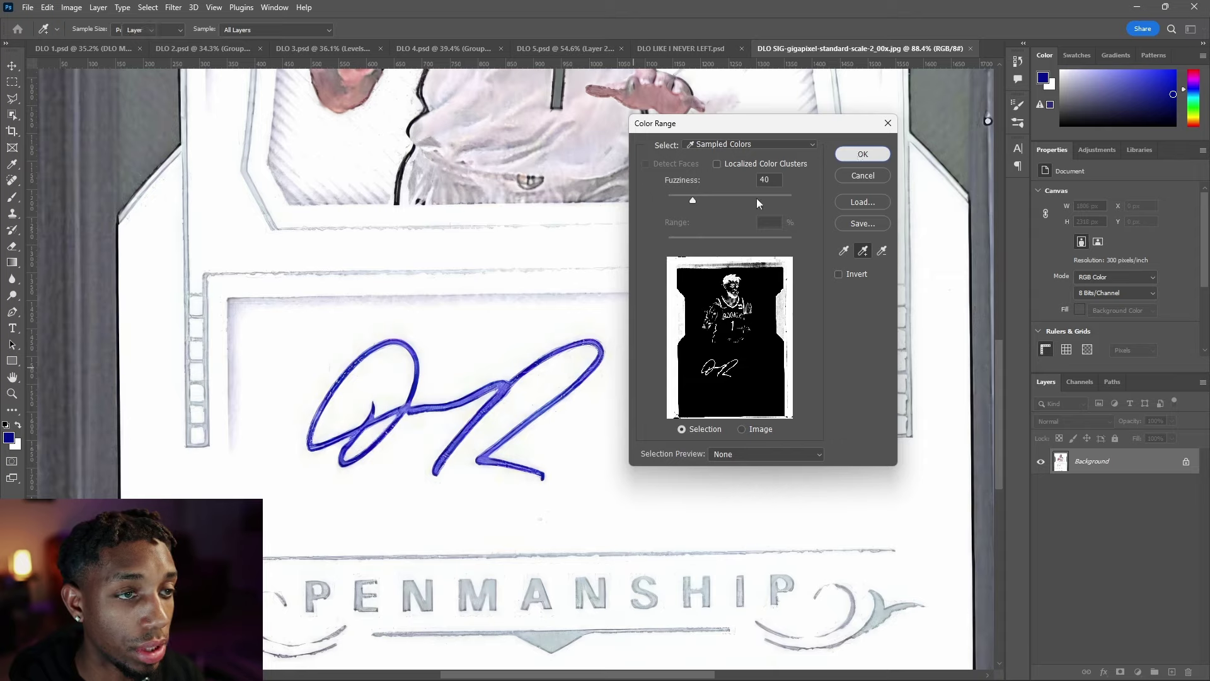
Step: Add a layer mask to the signature card image from the colour selection
scroll(557, 377, "down", 5)
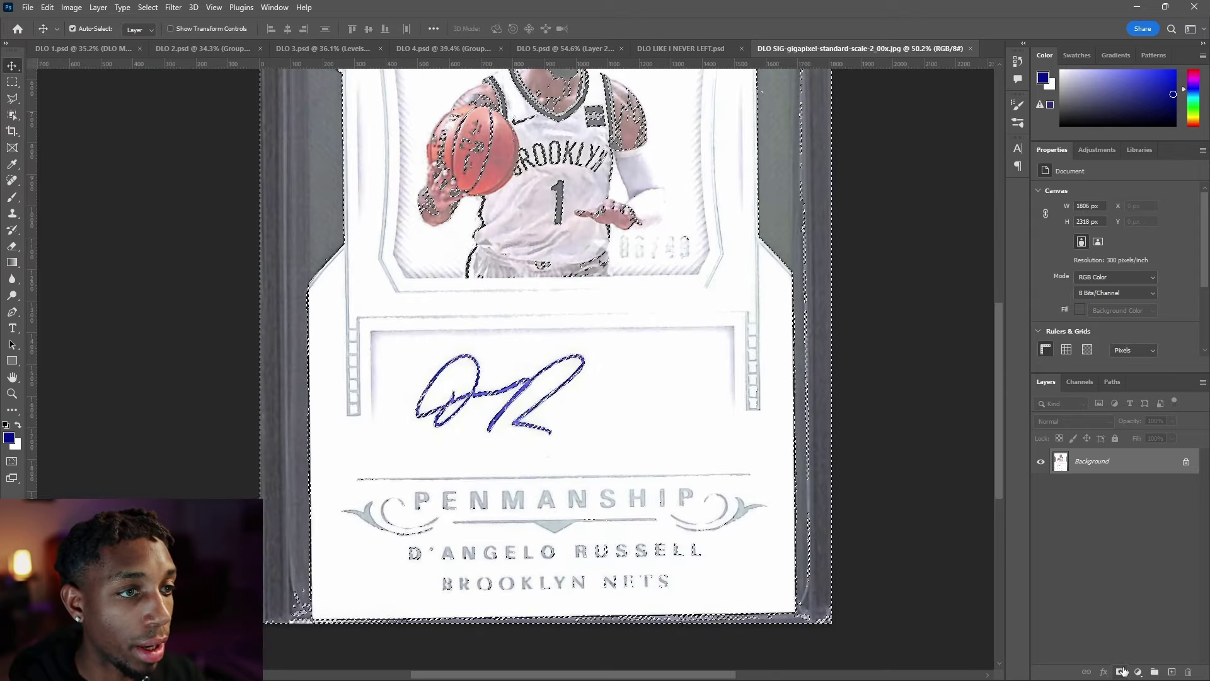
left_click(1120, 672)
scroll(702, 386, "down", 1)
Step: Make a rectangular marquee selection around the blue signature on the masked card image
key("b")
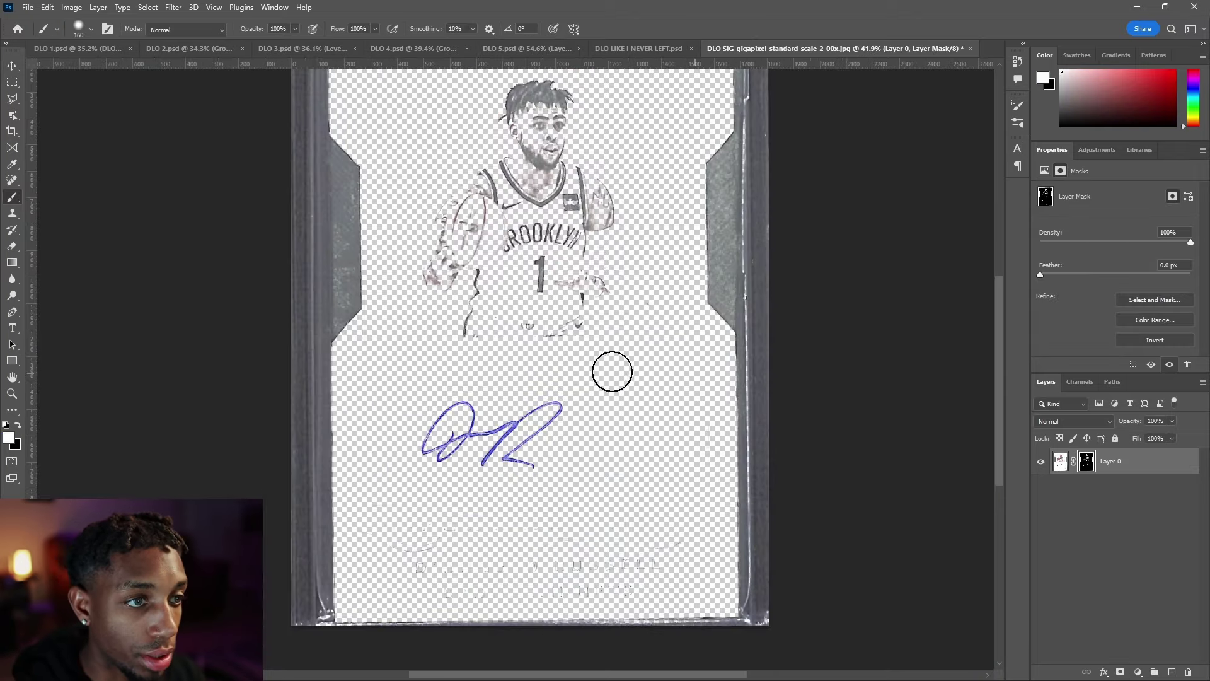
left_click(13, 83)
scroll(457, 382, "up", 1)
right_click(14, 84)
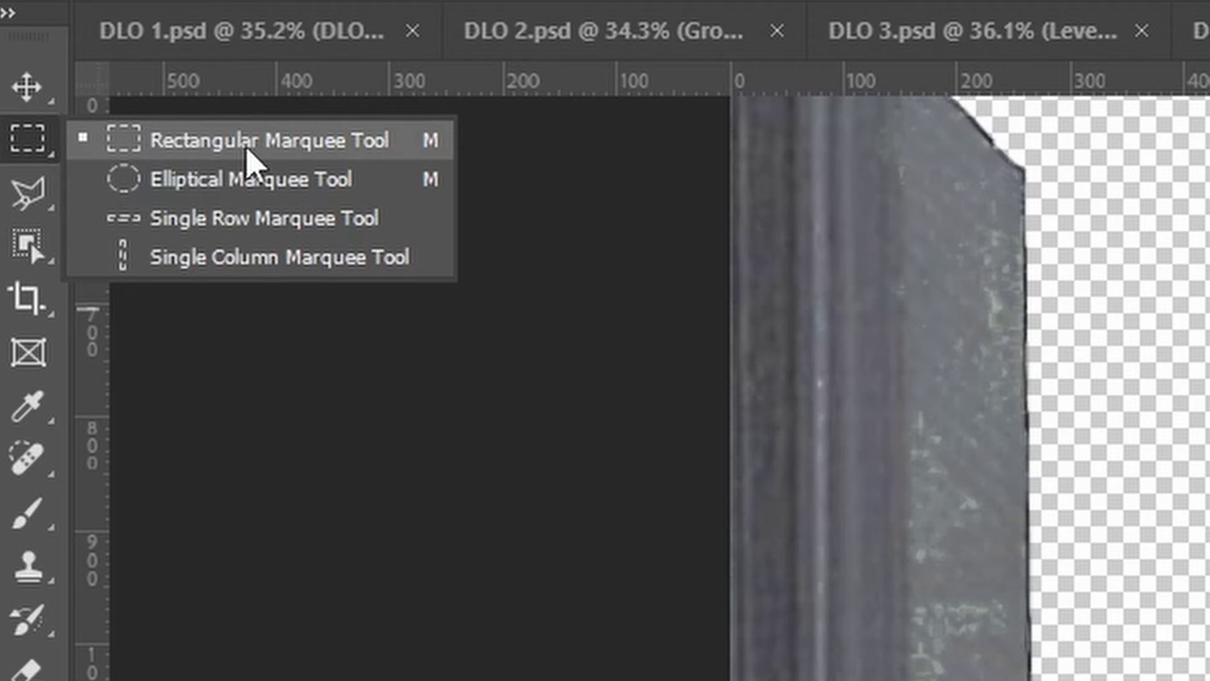
left_click(251, 150)
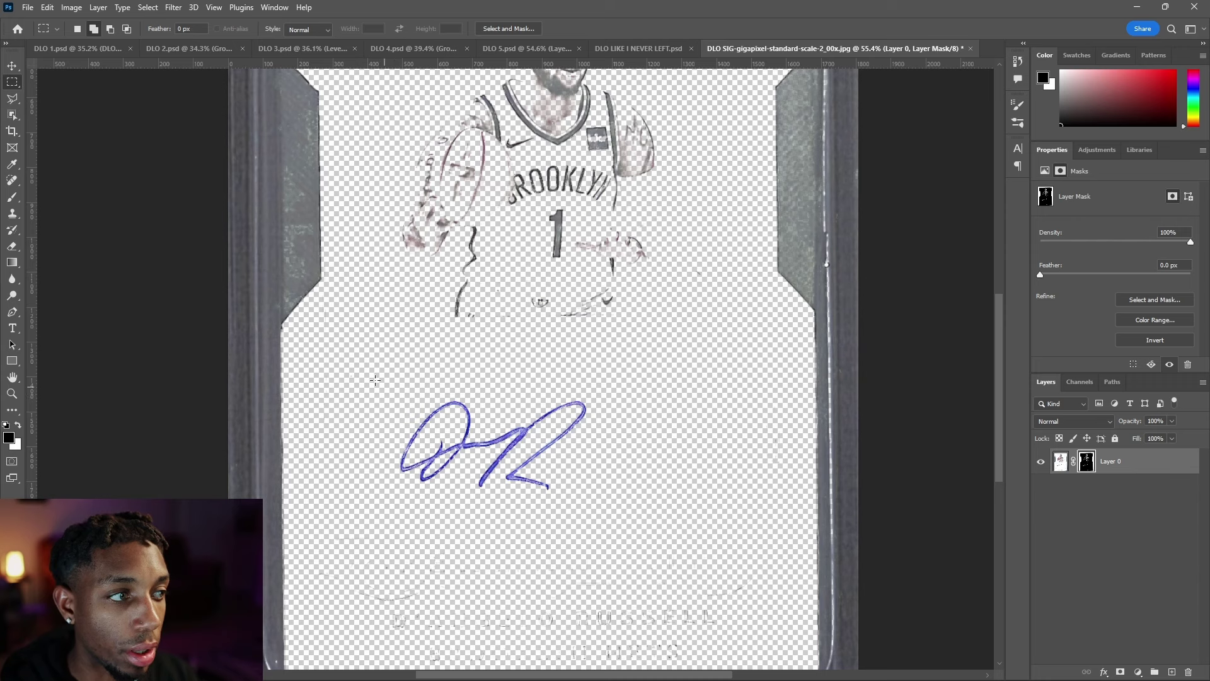
mouse_move(373, 380)
left_mouse_down()
mouse_move(576, 454)
mouse_move(622, 506)
left_mouse_up()
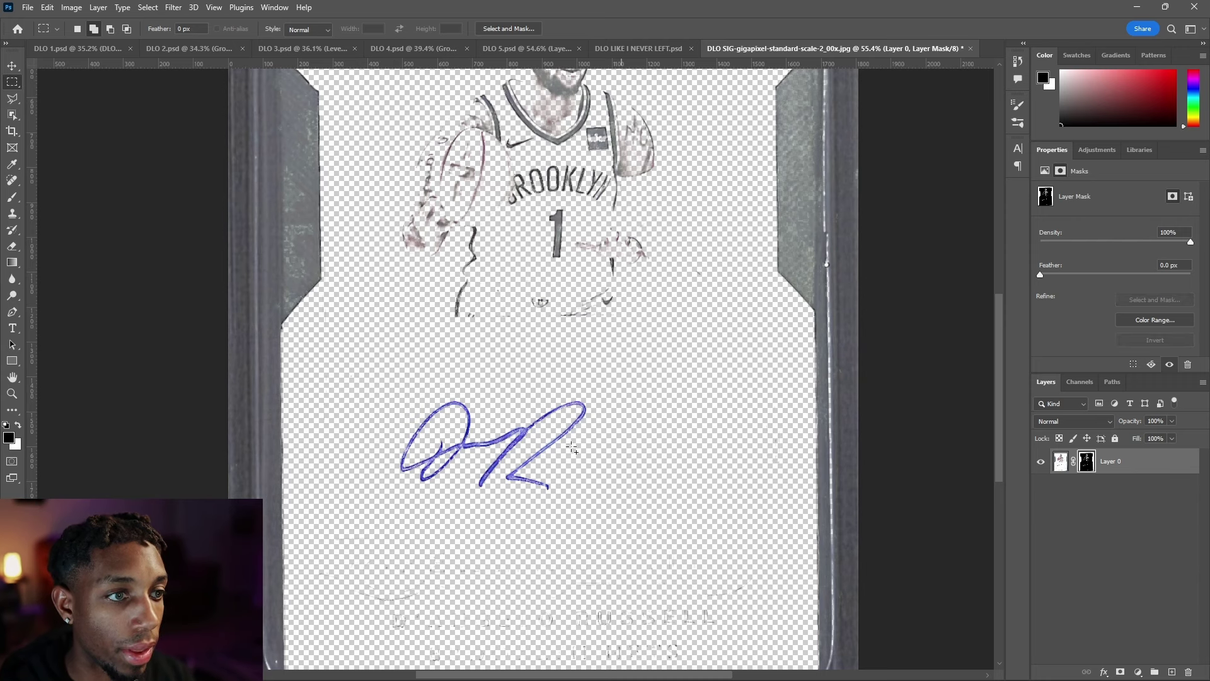
Step: Convert the masked card layer to a smart object and mask it to the rectangular selection around the signature
right_click(1134, 462)
left_click(1122, 367)
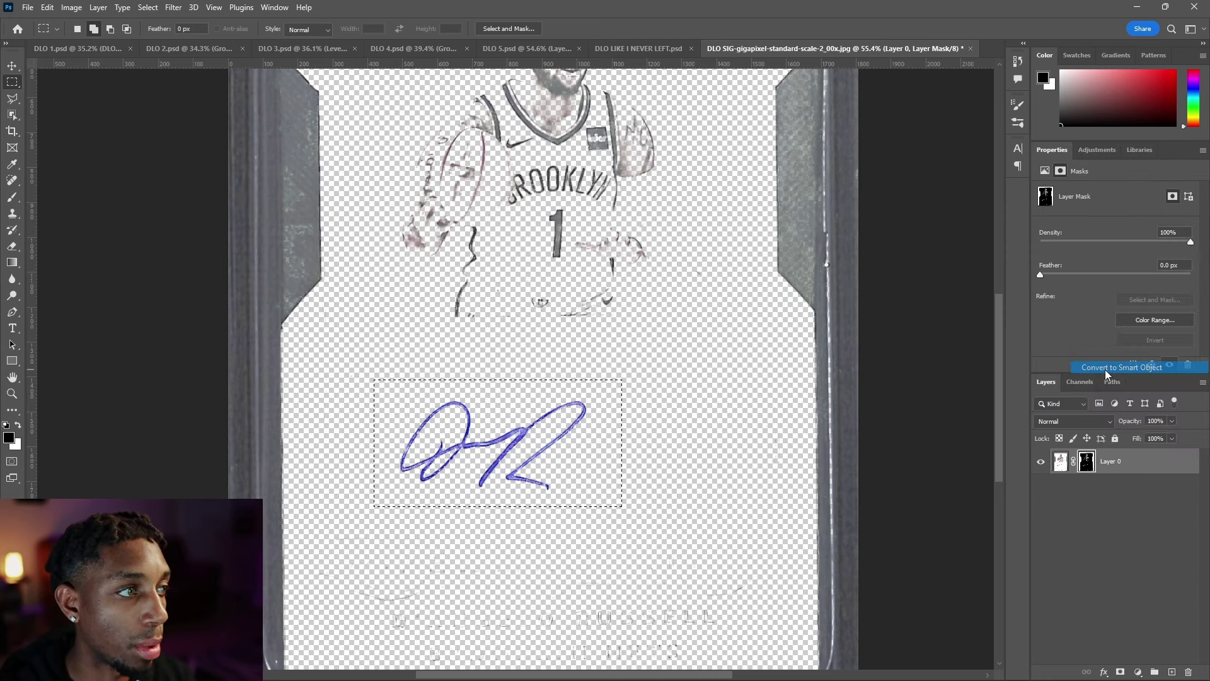
left_click(1121, 671)
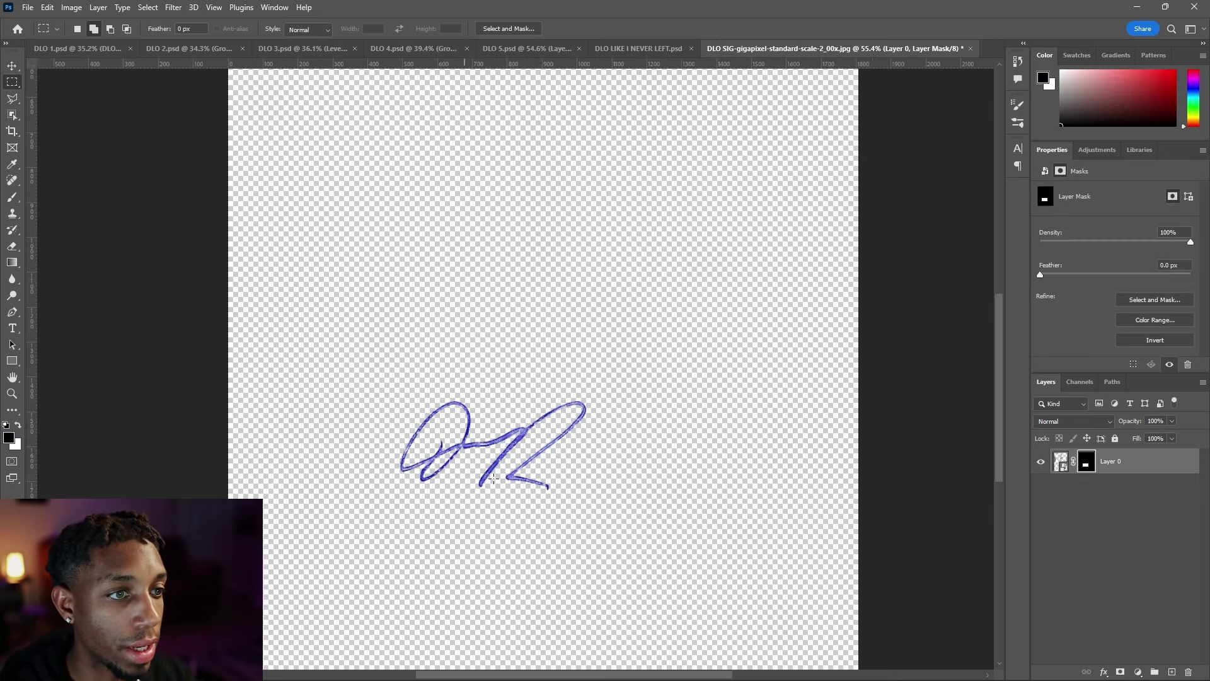
Step: Convert the isolated signature layer to a smart object again and trim the canvas to the signature
right_click(1122, 467)
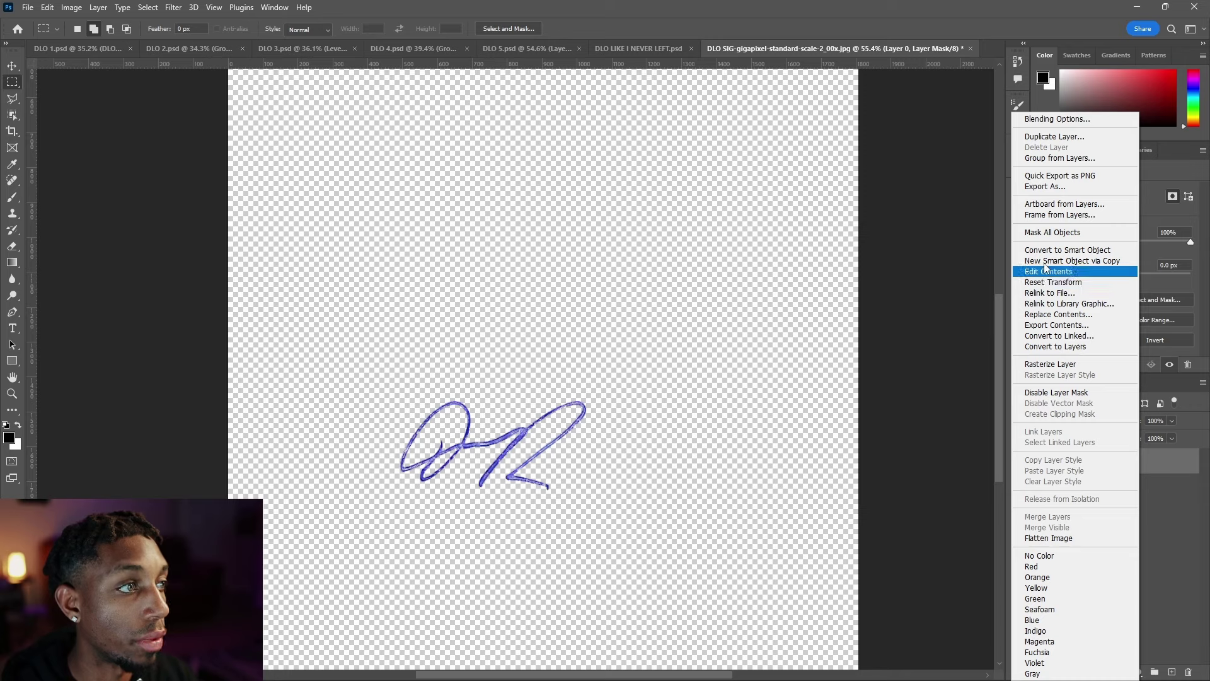
left_click(1072, 250)
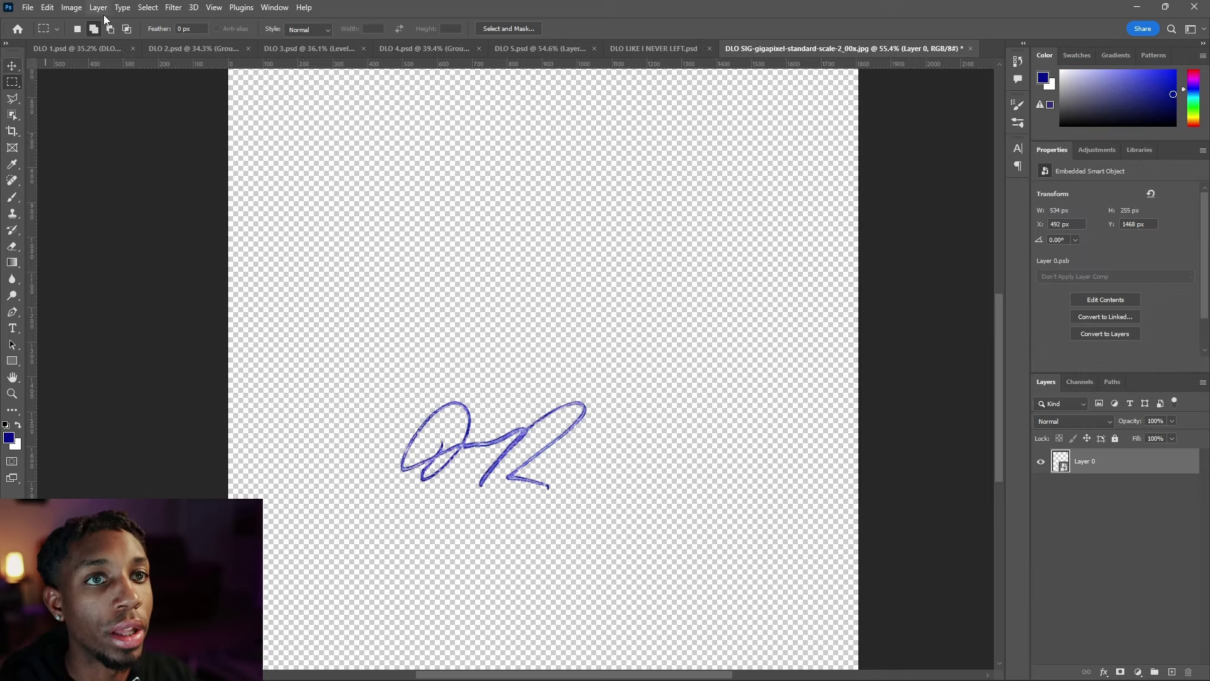
left_click(72, 7)
left_click(111, 150)
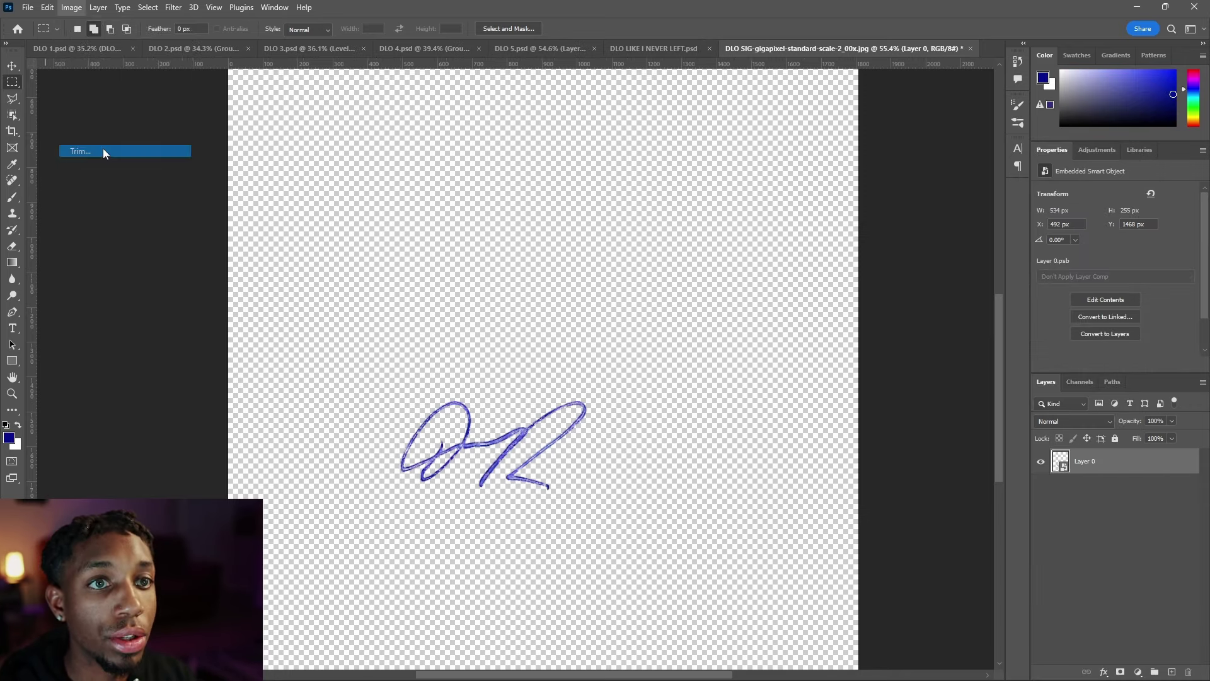
left_click(758, 204)
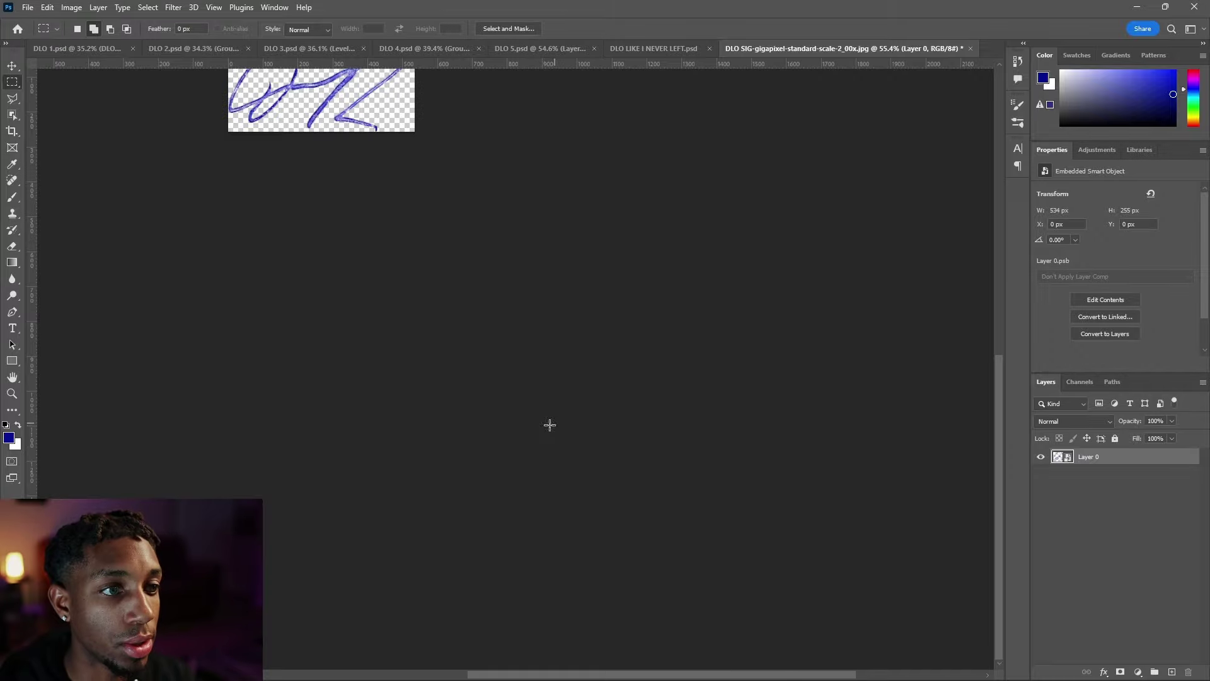
Step: Place the signature in the DLO LIKE I NEVER LEFT.psd poster across the lower-left corner, scaled to about 274% width and rotated about -5.8°
scroll(388, 264, "up", 3)
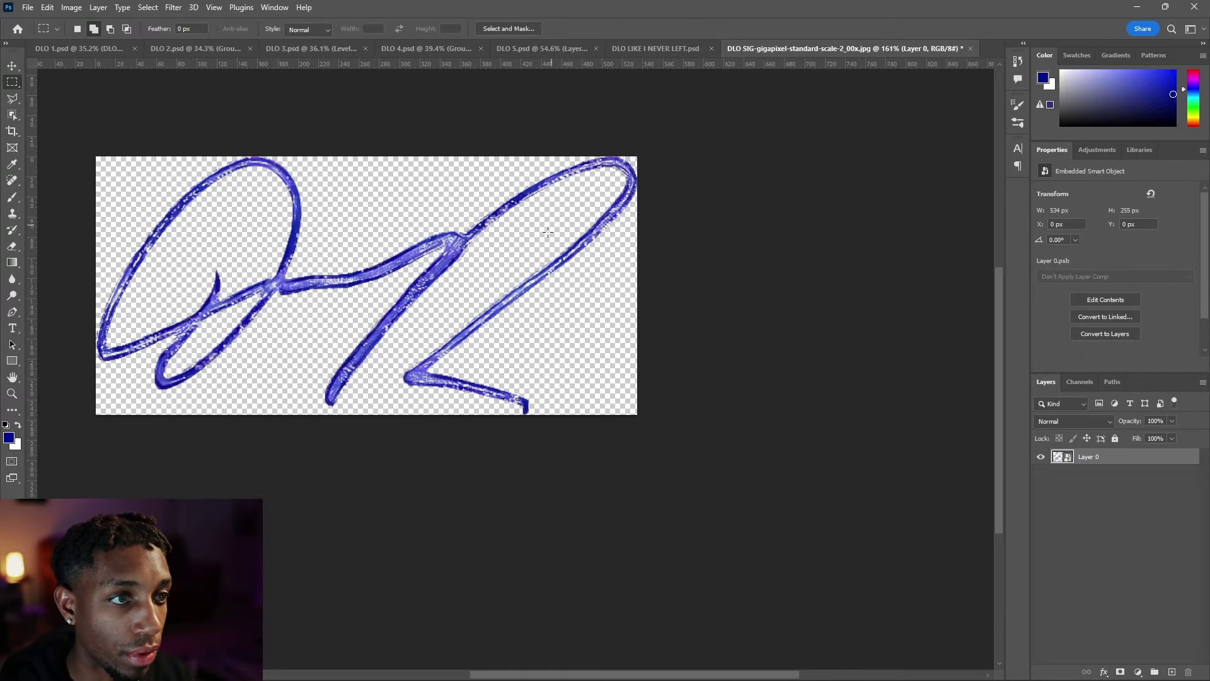
scroll(561, 227, "down", 2)
left_click(656, 49)
scroll(1171, 498, "up", 2)
left_click(1125, 477)
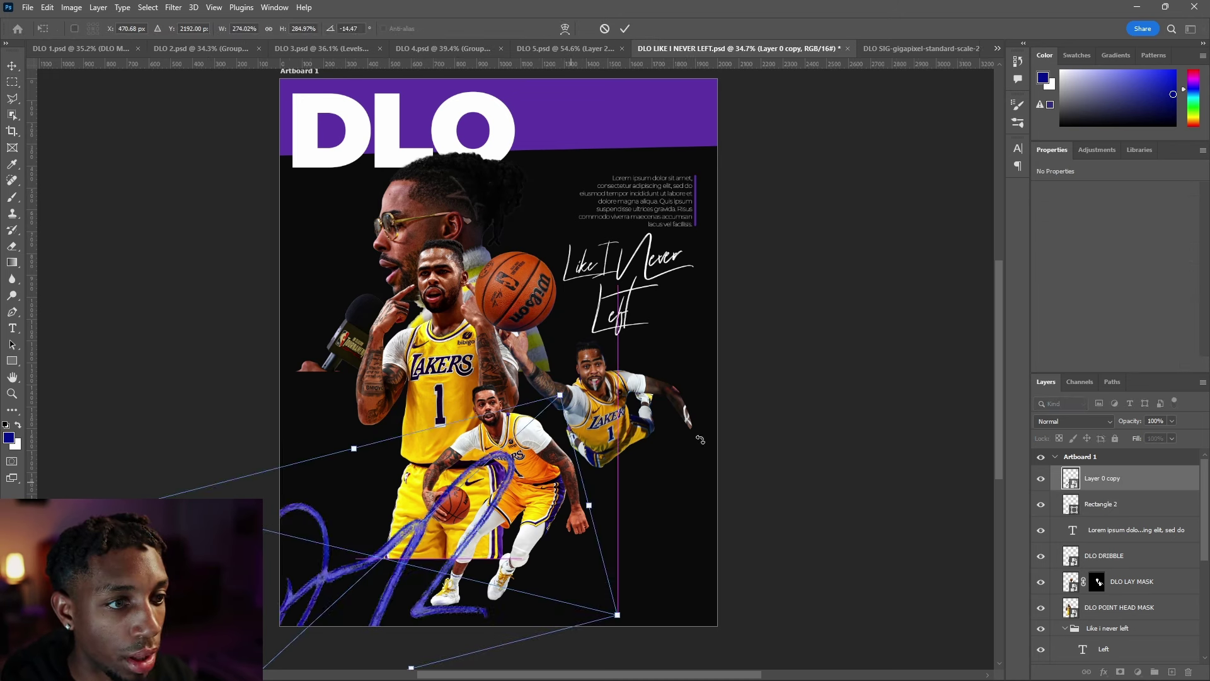
mouse_move(506, 540)
left_mouse_down()
mouse_move(509, 517)
mouse_move(500, 531)
mouse_move(526, 523)
left_mouse_up()
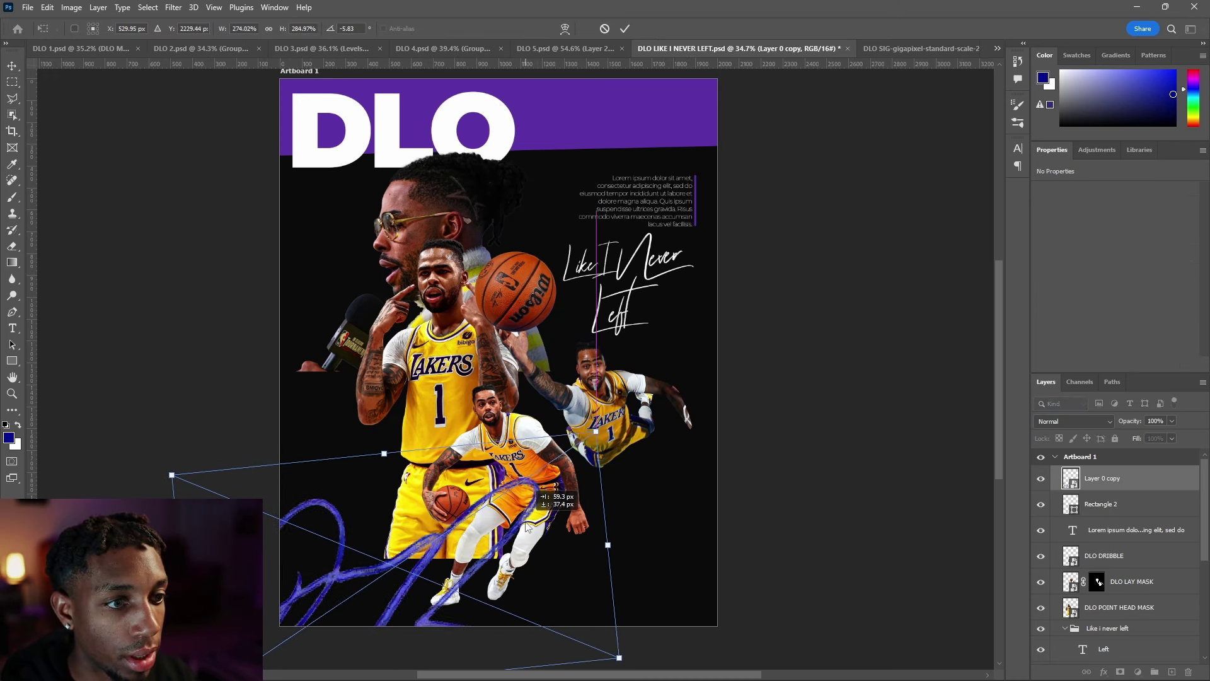
key("Return")
Step: Add a Hue/Saturation adjustment clipped to the signature layer with Saturation at -100
left_click(1138, 672)
left_click(1125, 542)
left_click(1130, 485, "alt")
left_click_drag(1117, 263, 919, 290)
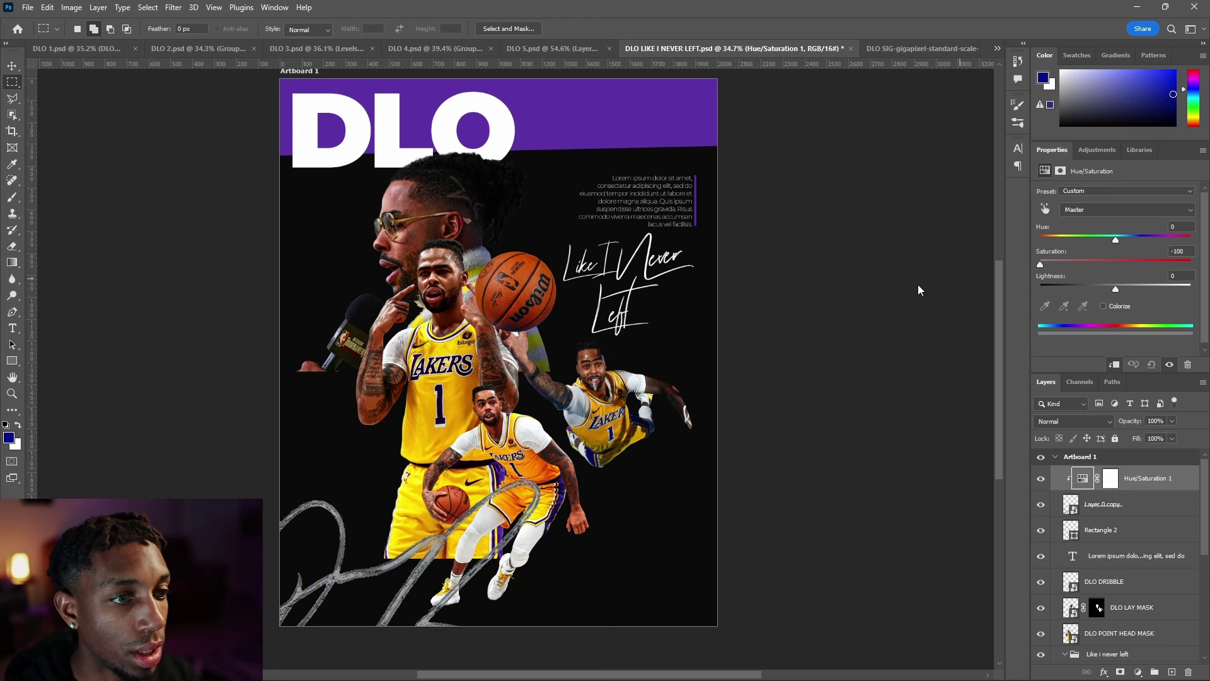
Step: Brighten the signature to white with a clipped Levels adjustment, setting midtones to 9.99 and highlights to 202
left_click(1176, 512)
left_click(1138, 672)
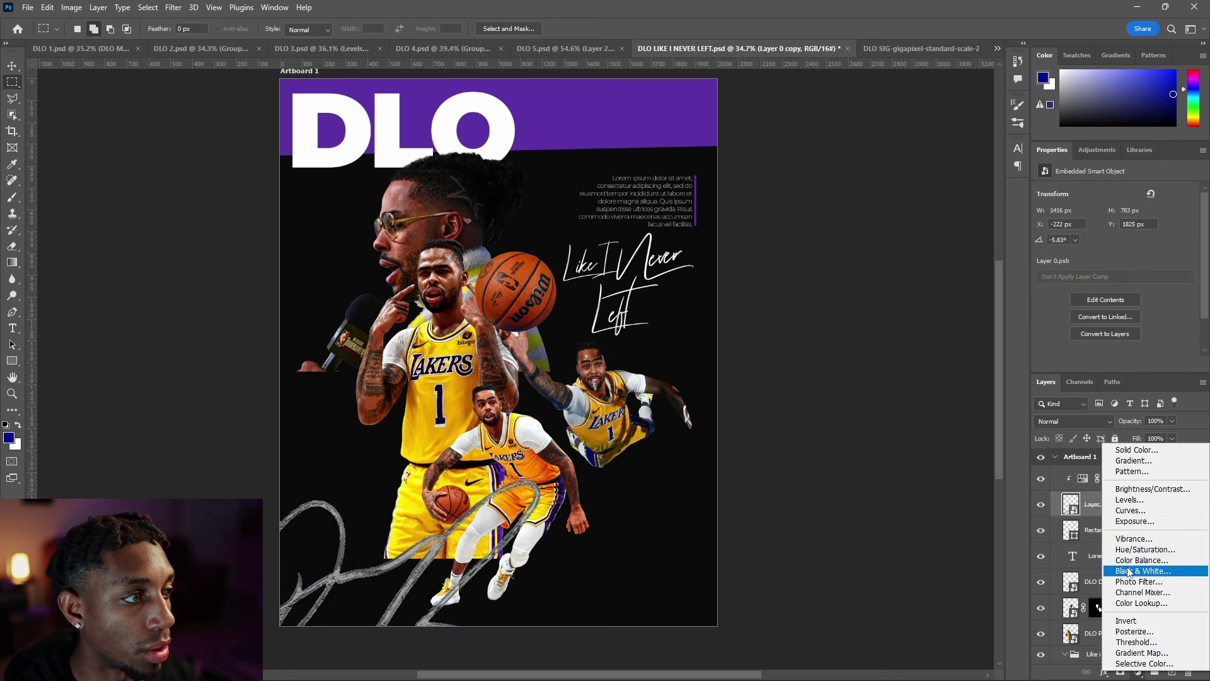
left_click(1126, 499)
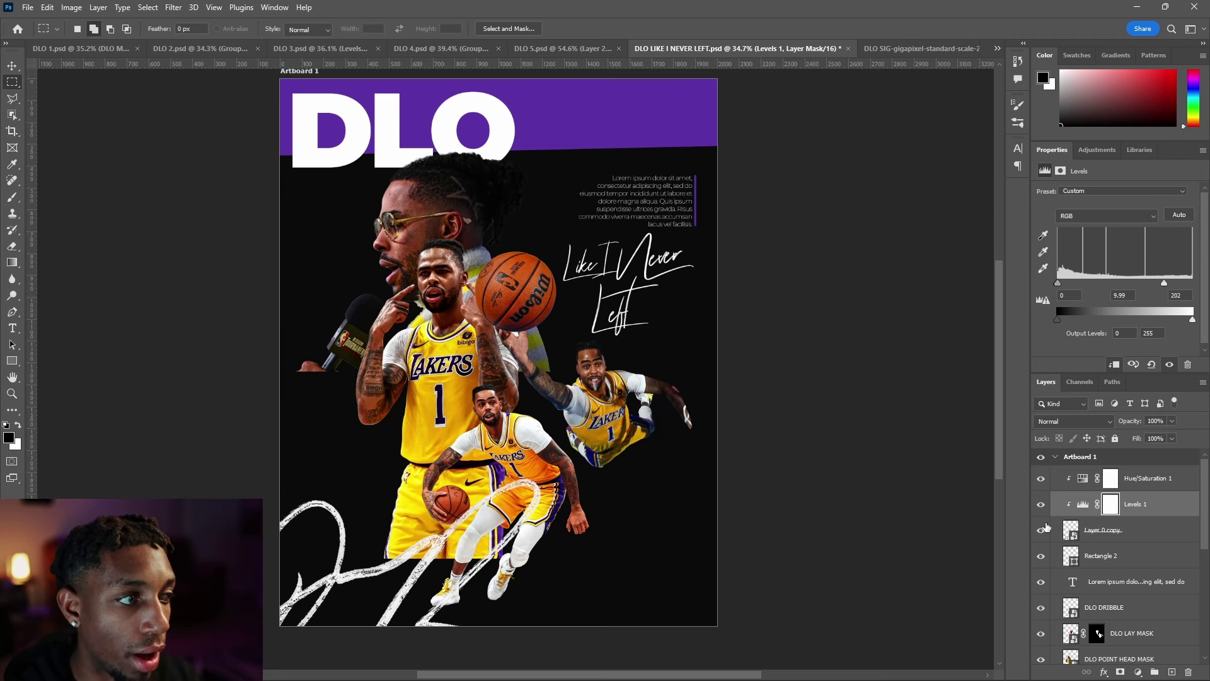
Step: Adjust the signature's placement at the poster's lower left together with its Levels and Hue/Saturation layers
left_click(1145, 481, "shift")
key("ctrl+t")
key("Escape")
key("ctrl+t")
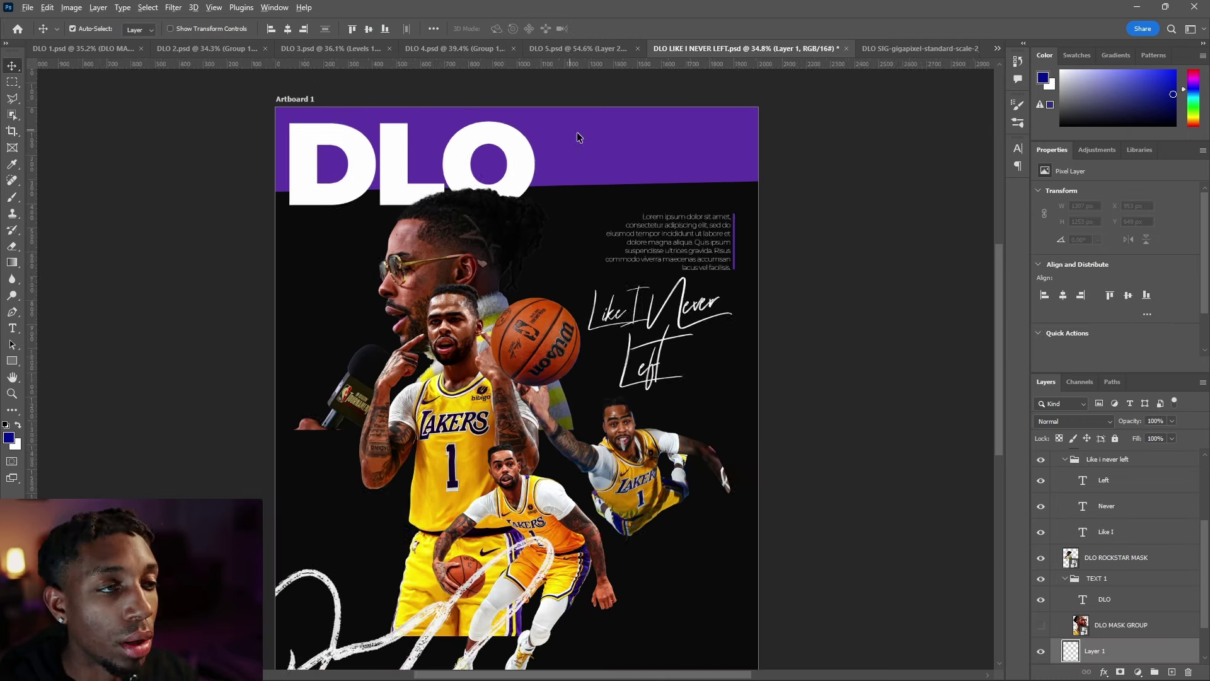
Step: Draw a white-filled rectangle without stroke, about 728 px wide and 43 px high, in the purple band beside the DLO title
scroll(578, 135, "up", 3)
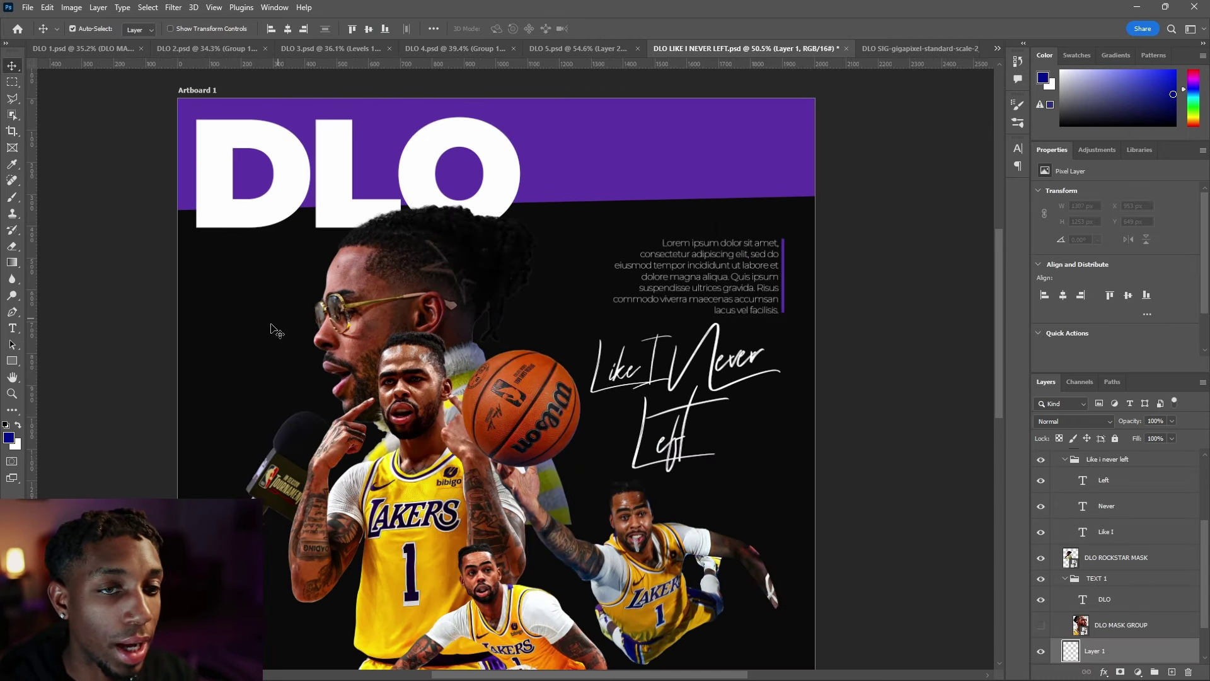
left_click(16, 363)
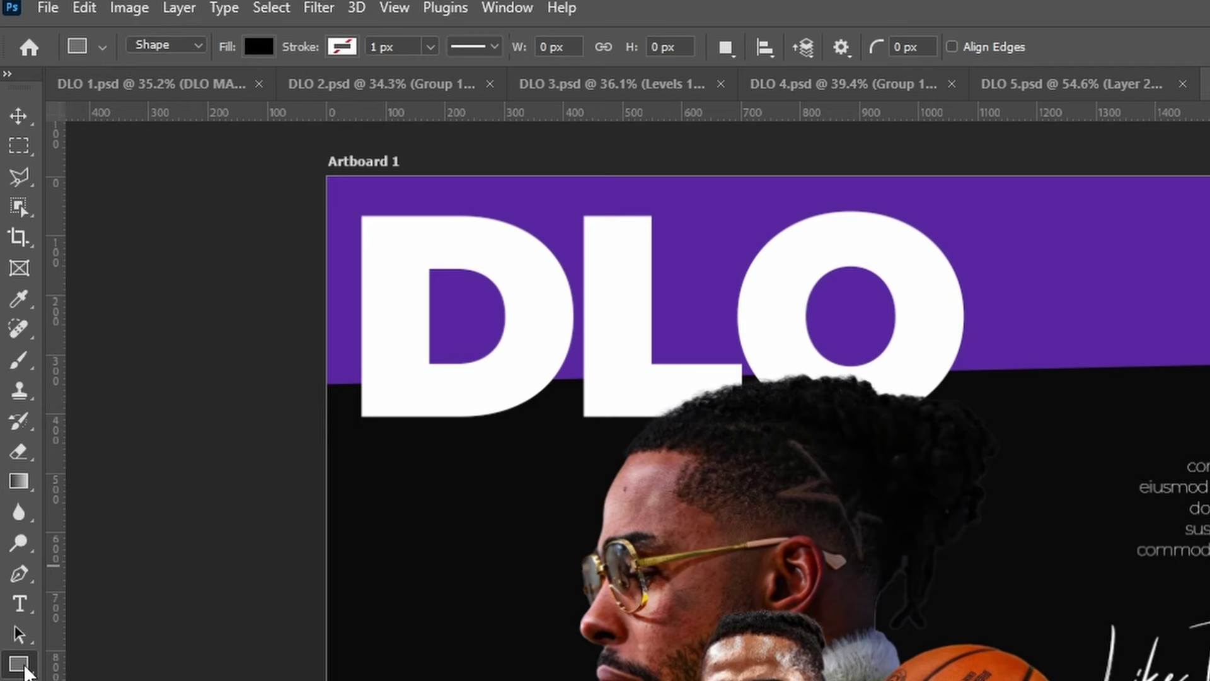
left_click(140, 29)
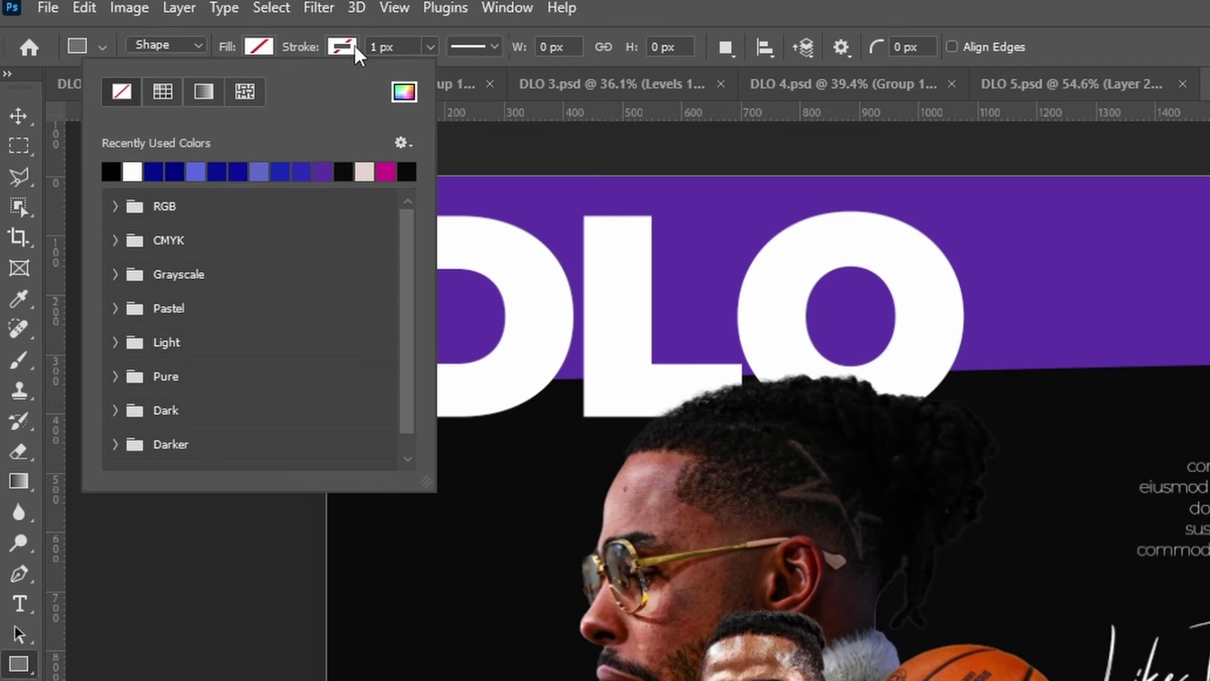
left_click(132, 171)
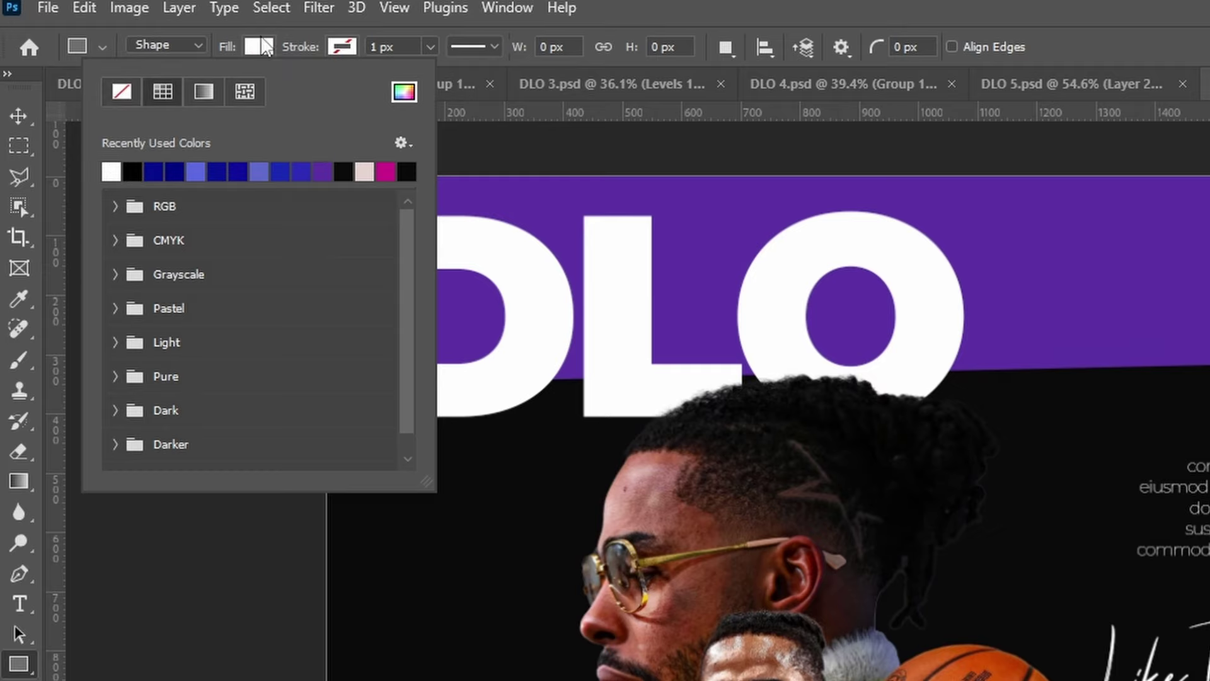
left_click(260, 41)
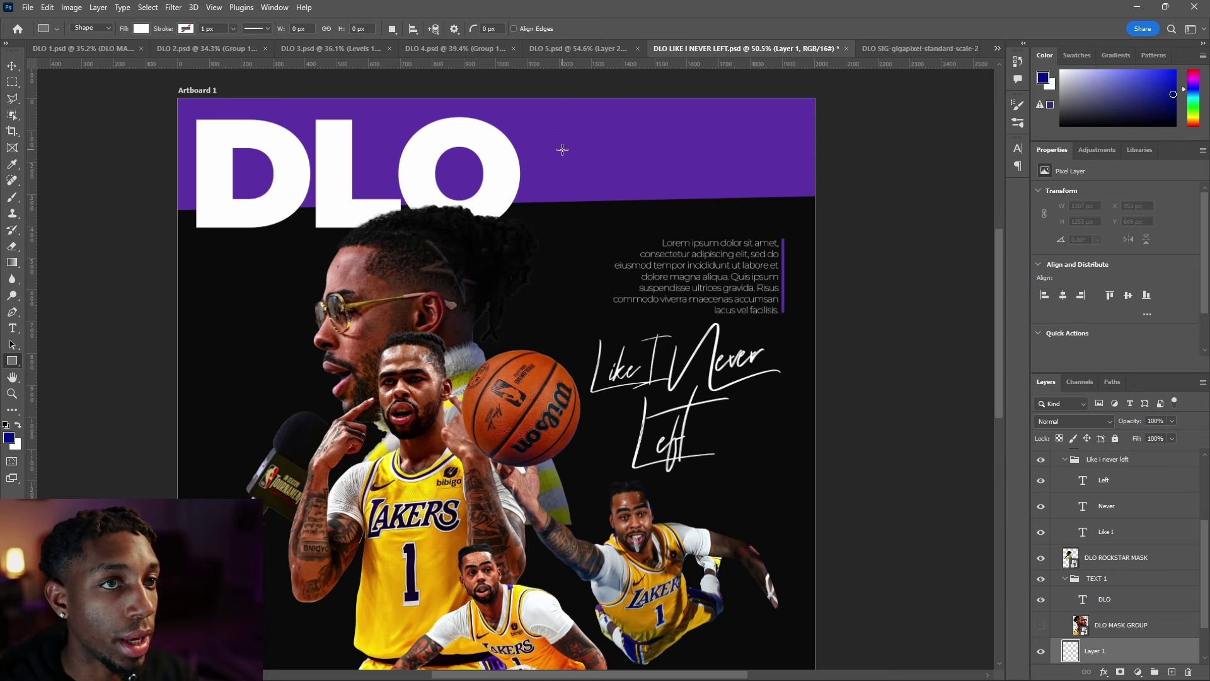
left_click_drag(555, 144, 786, 157)
key("v")
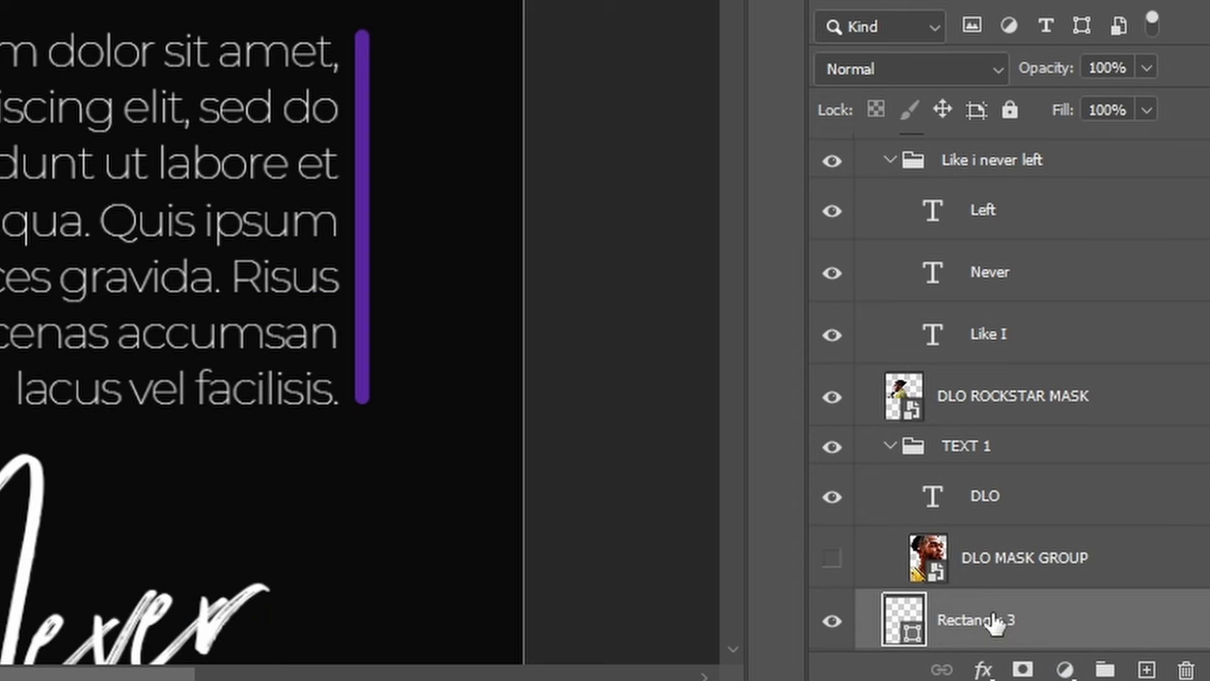
Step: Duplicate the white rectangle and give the lower original, Rectangle 3, a white stroke
key("ctrl+j")
scroll(1072, 589, "down", 2)
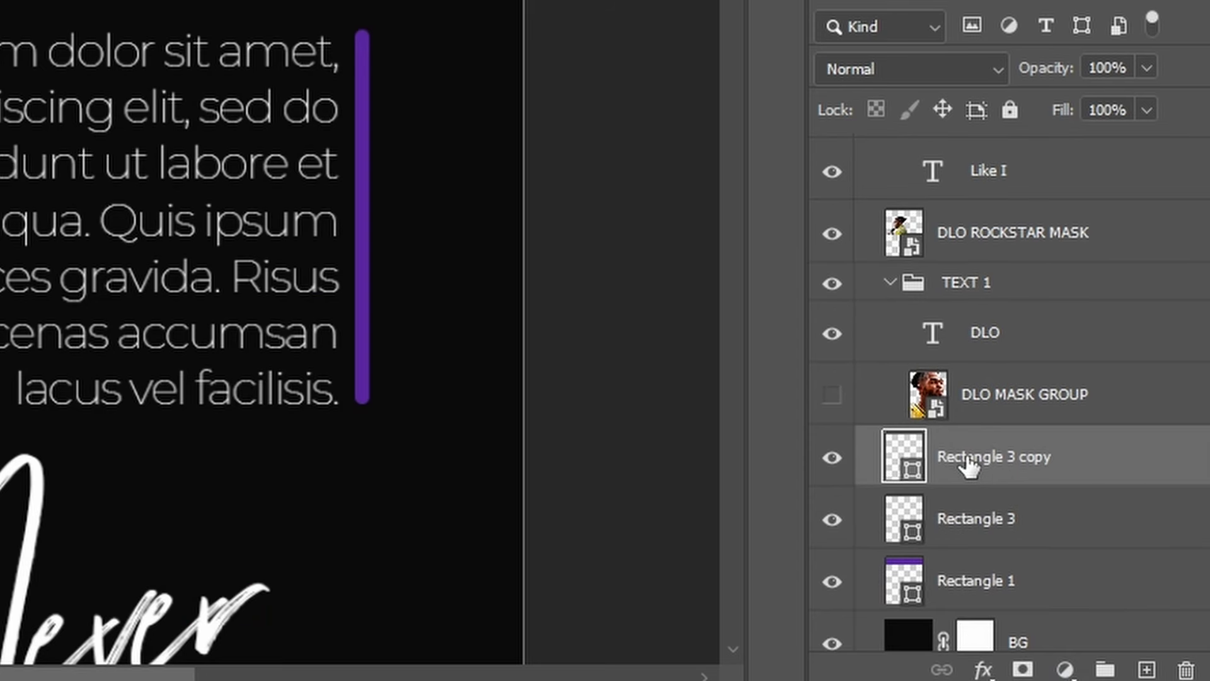
left_click(945, 523)
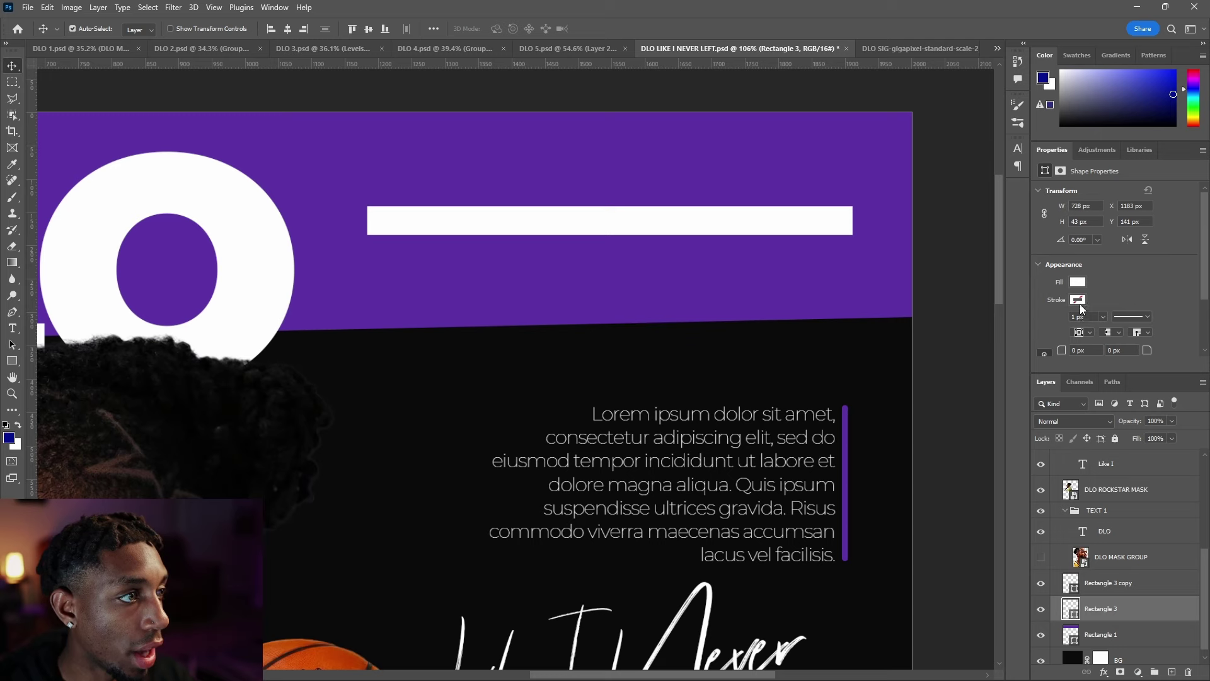
left_click(1078, 300)
left_click(1037, 367)
left_click(1111, 286)
Step: Set Rectangle 3's stroke width to 1 px and remove its fill, leaving only the outline
left_click(1102, 315)
left_click_drag(1102, 332, 1111, 331)
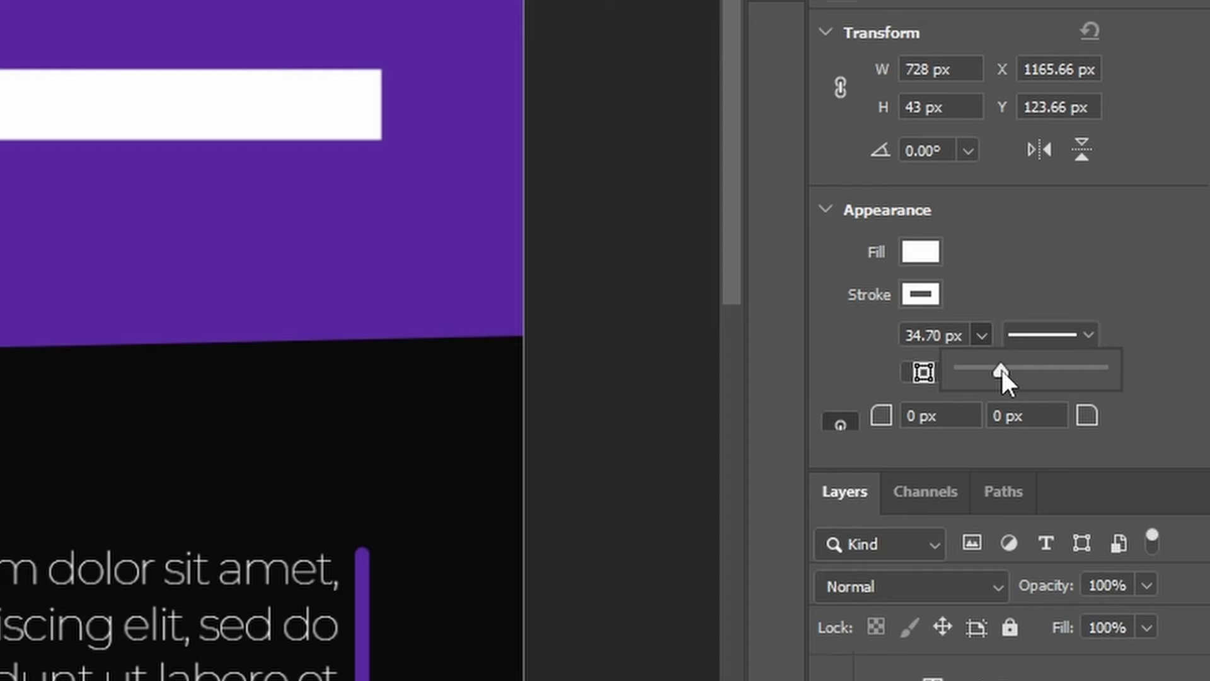
left_click_drag(1000, 370, 977, 369)
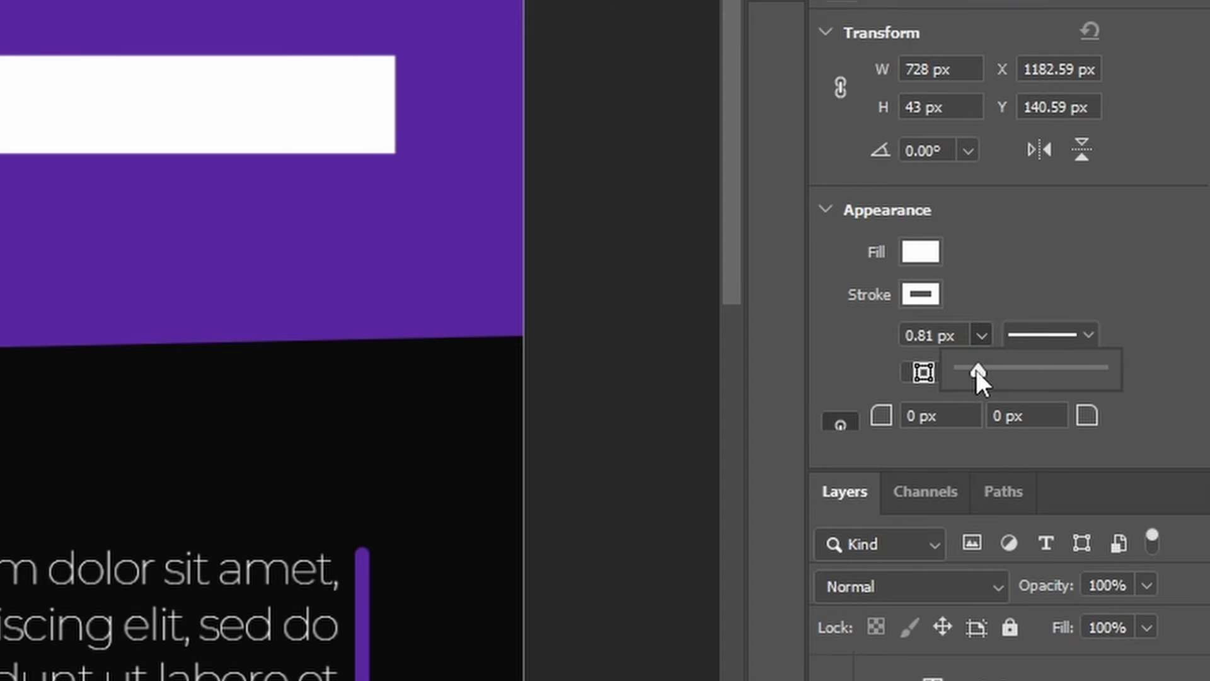
left_click(1085, 317)
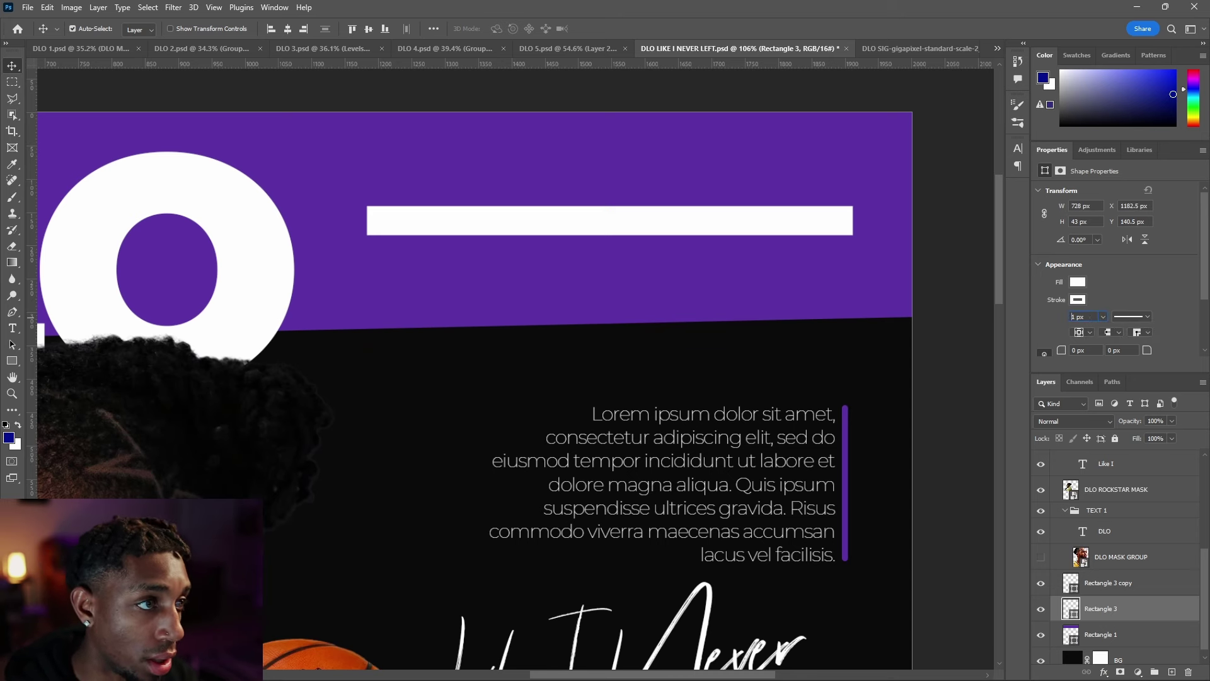
type("1")
key("Return")
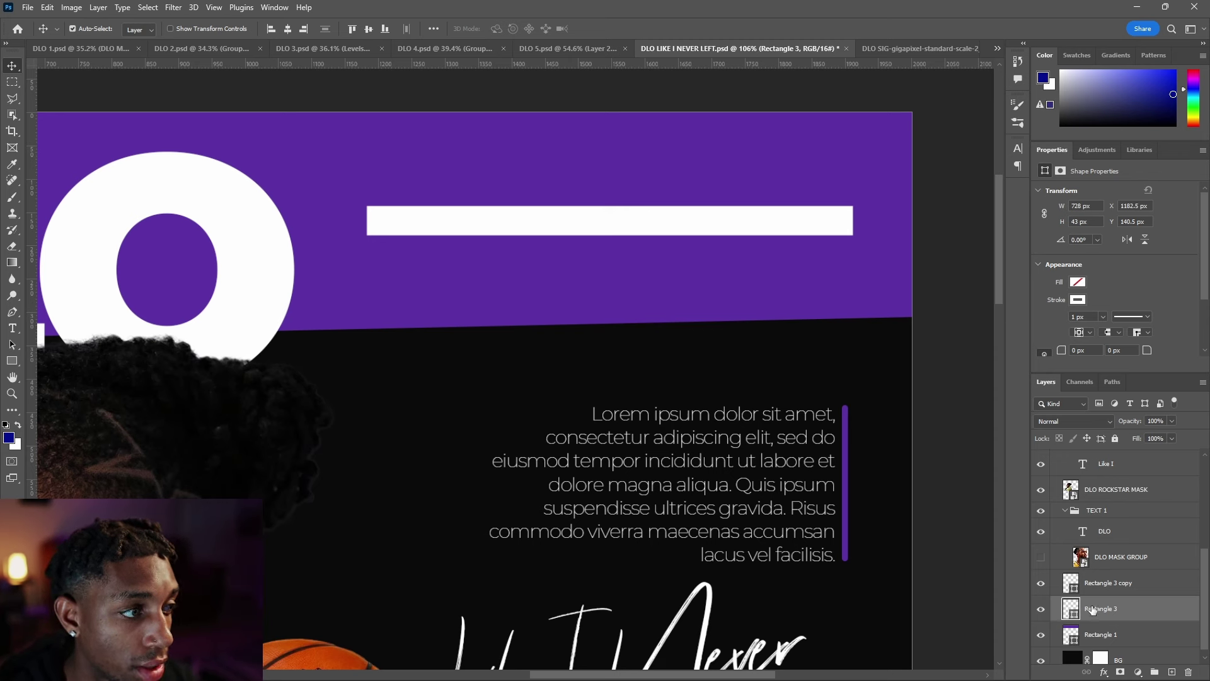
left_click(1076, 284)
left_click(1076, 283)
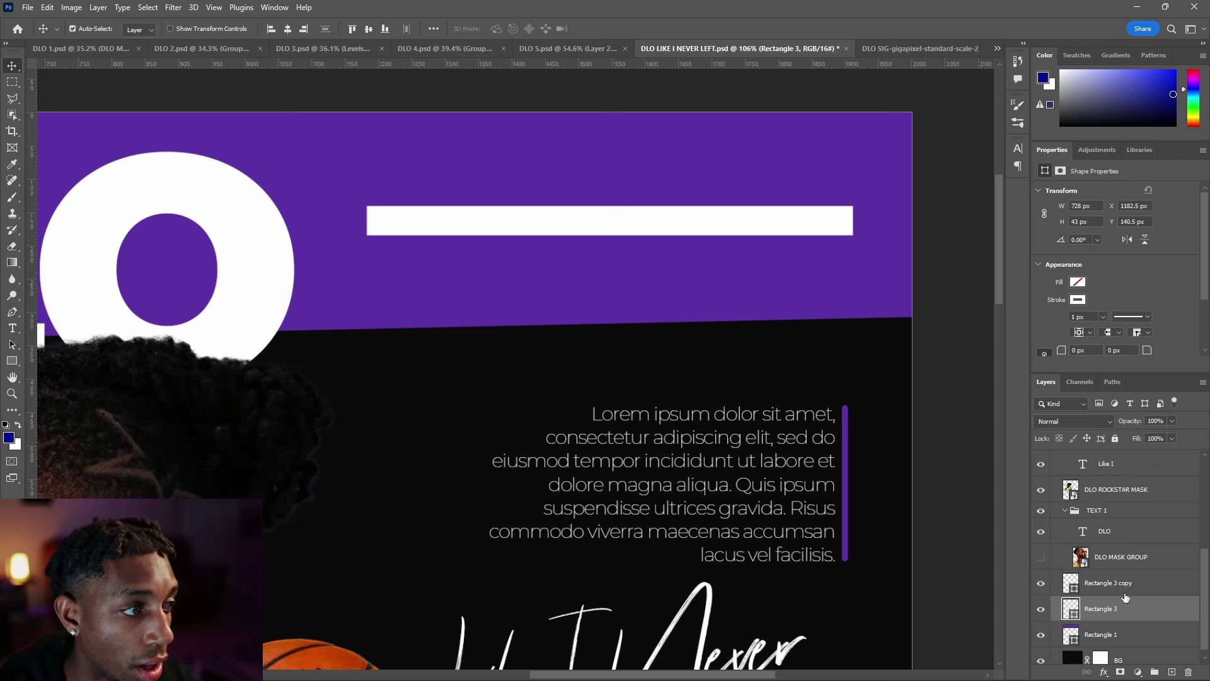
Step: Shorten the white-filled Rectangle 3 copy from its right end to 673 px wide, exposing the end of the outlined rectangle
left_click(1119, 587)
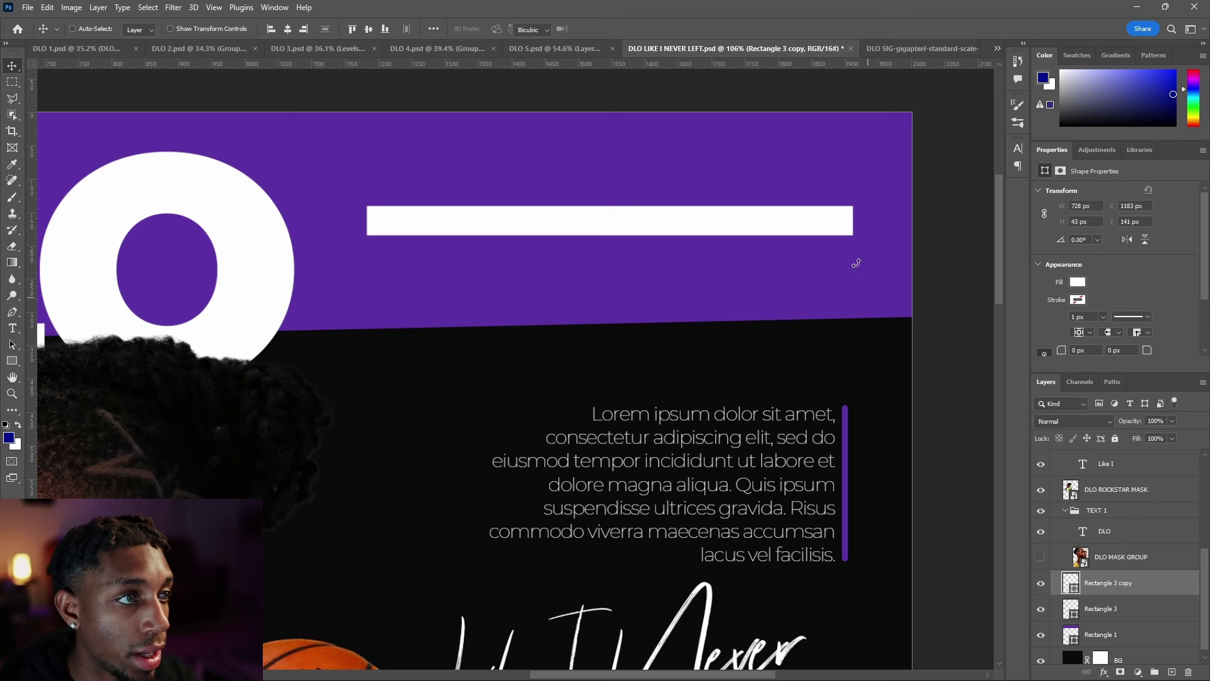
key("ctrl+t")
mouse_move(853, 221)
left_mouse_down()
mouse_move(690, 226)
mouse_move(863, 227)
mouse_move(630, 225)
mouse_move(854, 225)
left_mouse_up()
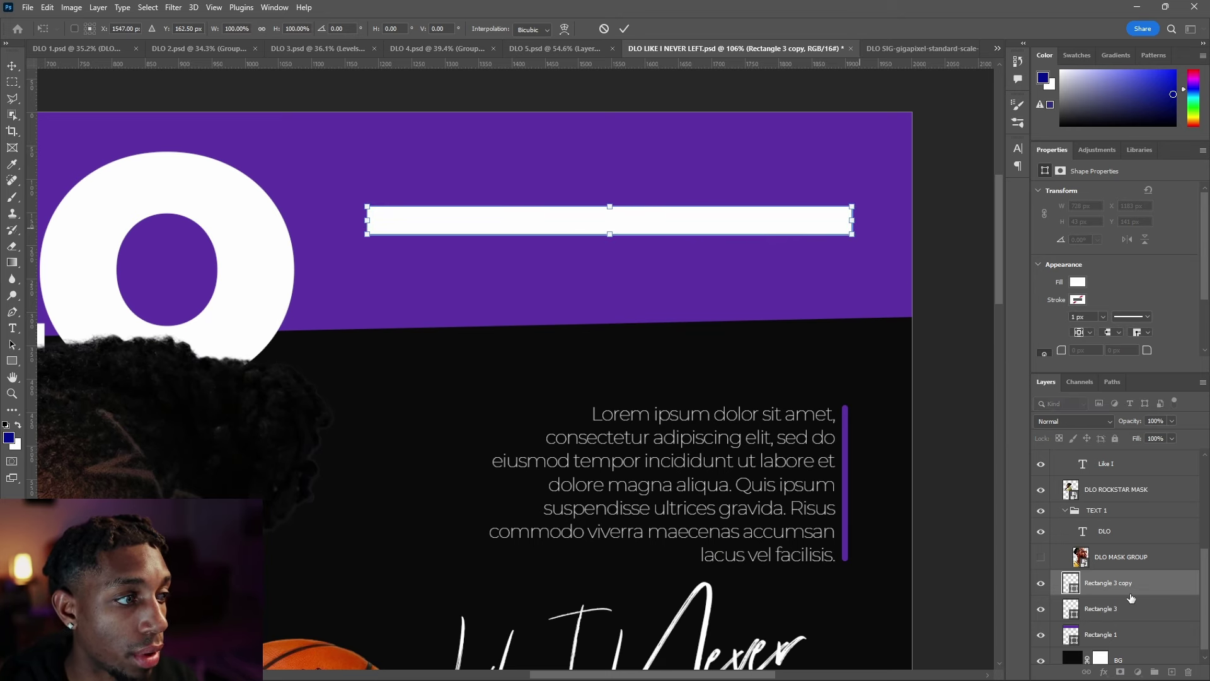
left_click(1102, 590)
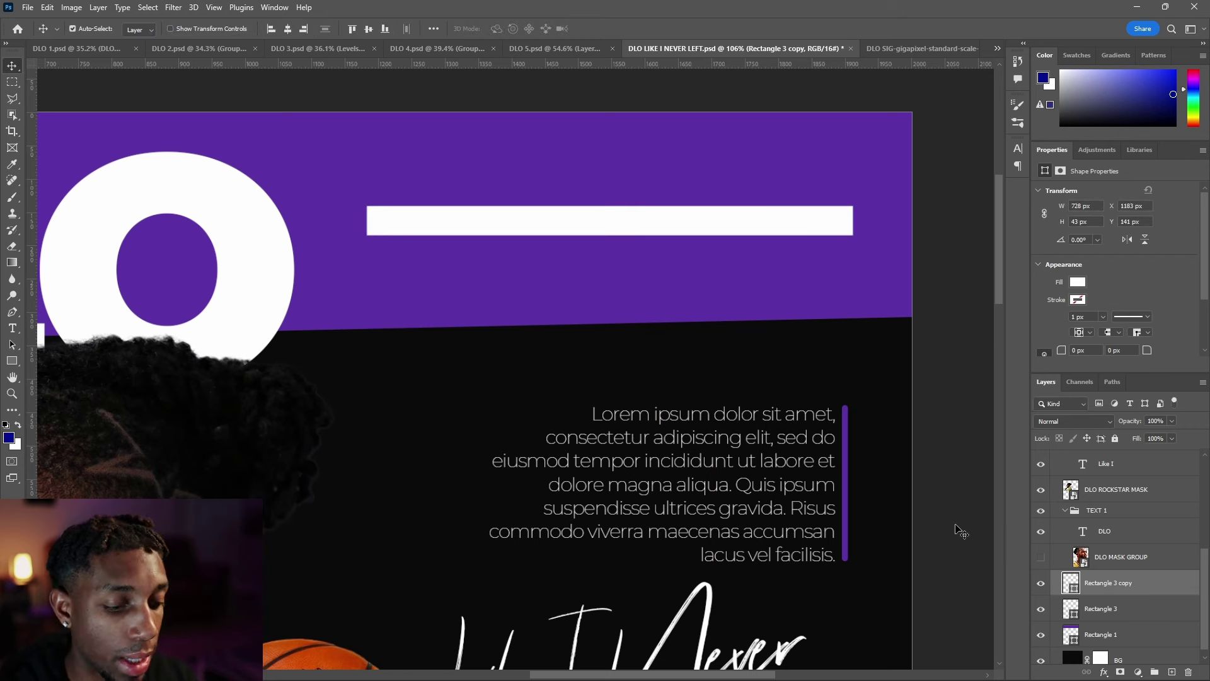
key("ctrl+t")
left_click_drag(851, 221, 815, 213)
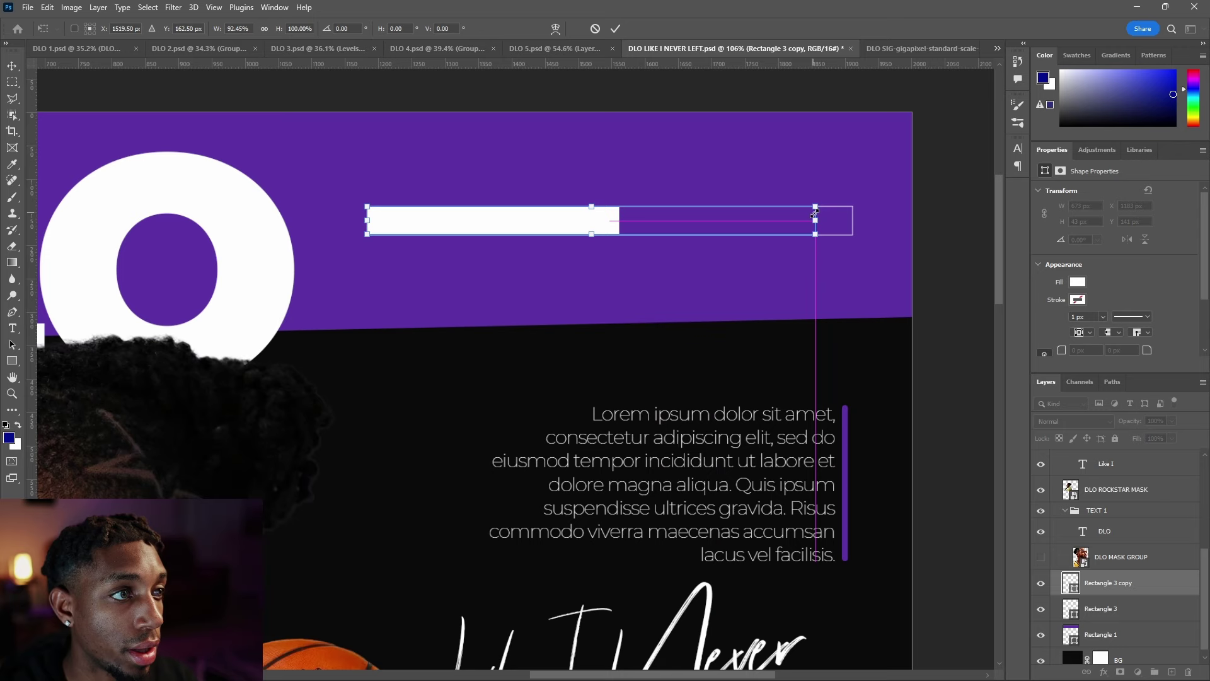
key("Return")
scroll(670, 322, "down", 2)
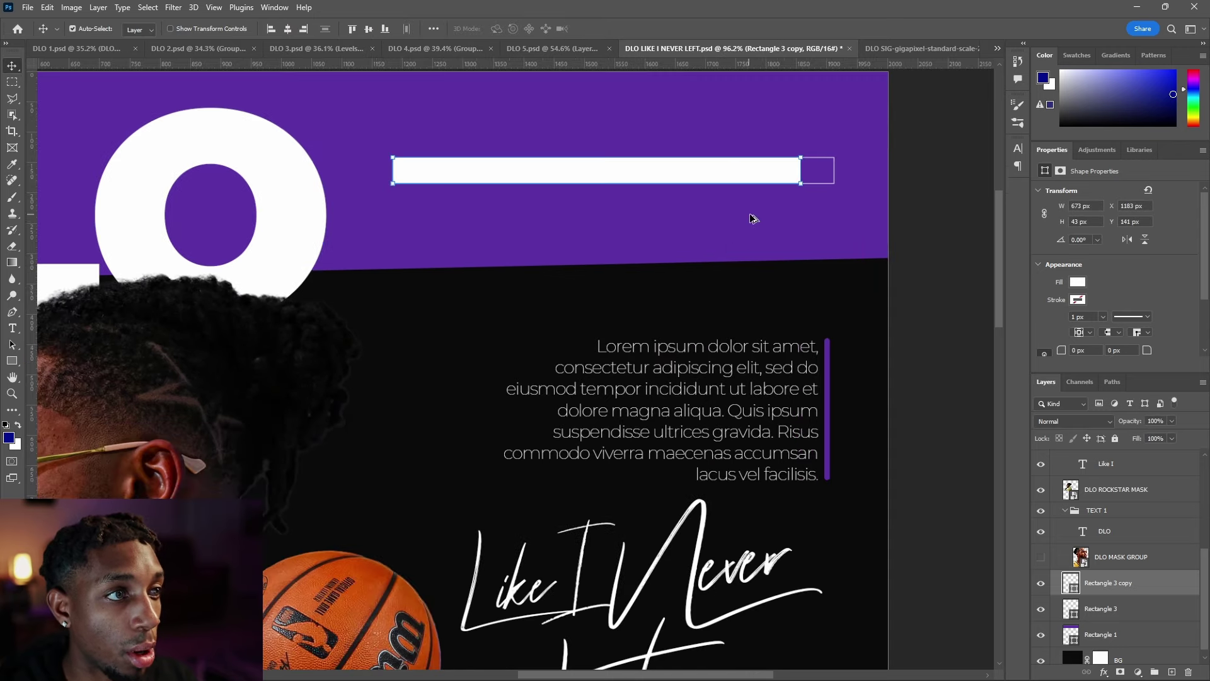
Step: Undo the shortening of the white-filled Rectangle 3 copy in the purple band
scroll(757, 221, "down", 6)
scroll(772, 189, "up", 10)
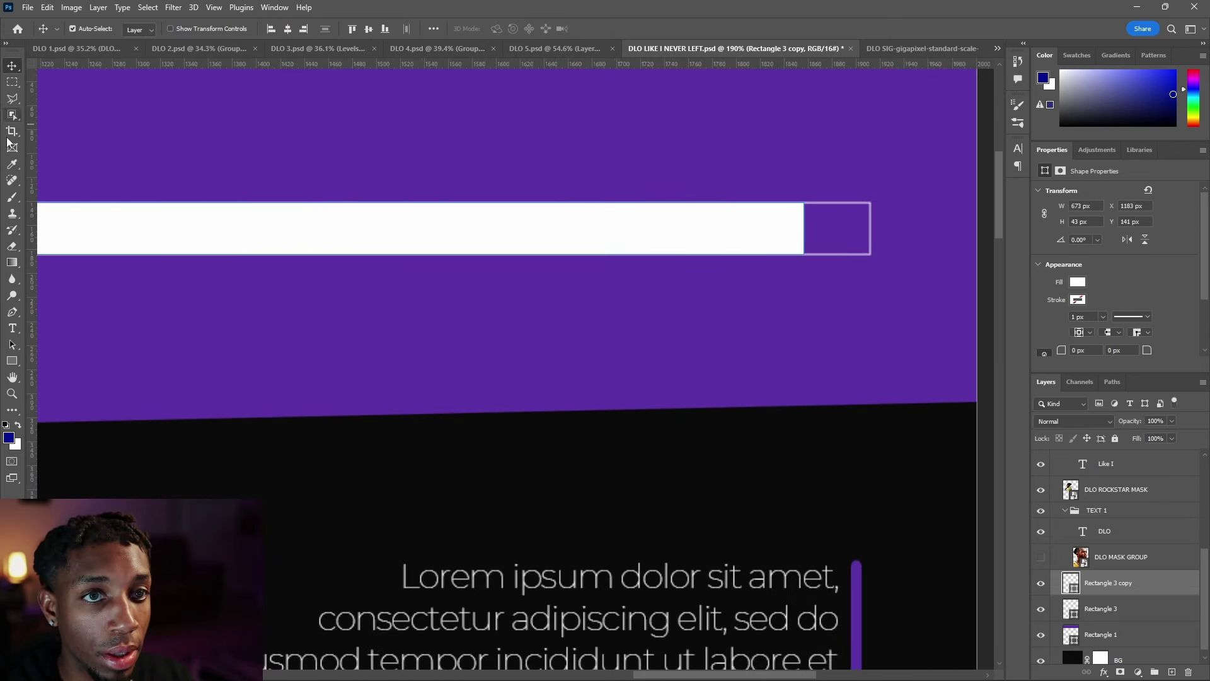
key("ctrl+z")
left_click(1103, 617)
left_click(1115, 586)
key("ctrl+z")
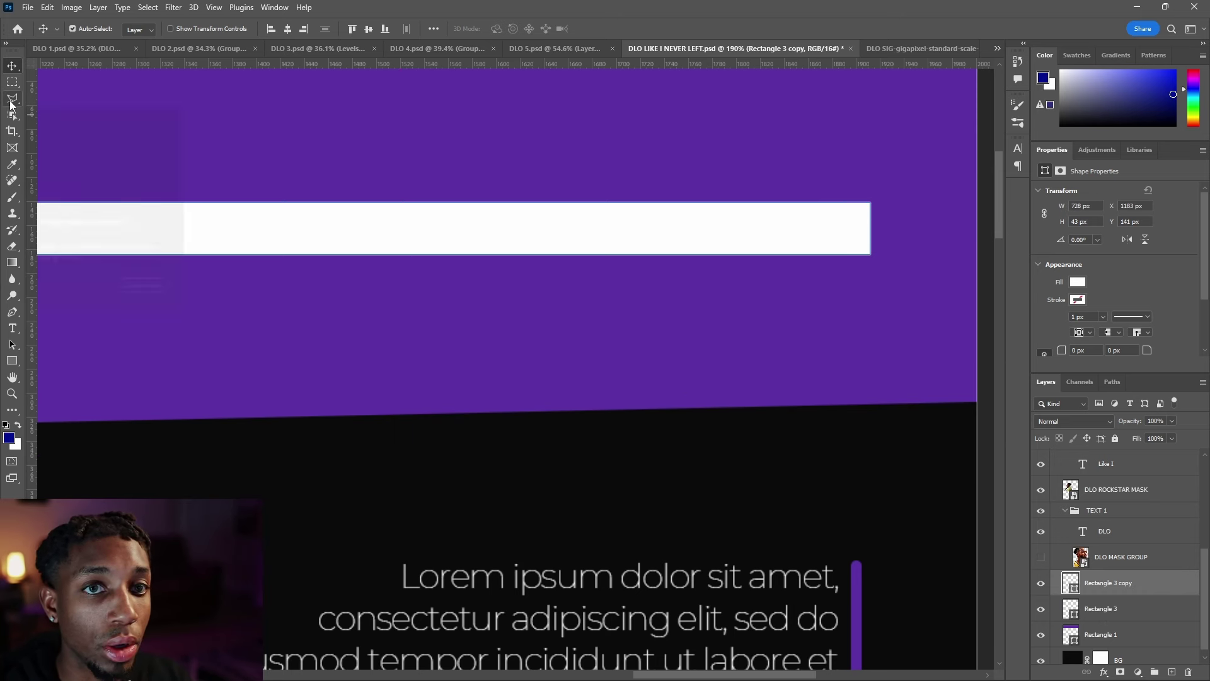
Step: Select the end portion of the white bar with the Polygonal Lasso, giving the selection a diagonal inner edge across the bar
left_click(10, 104)
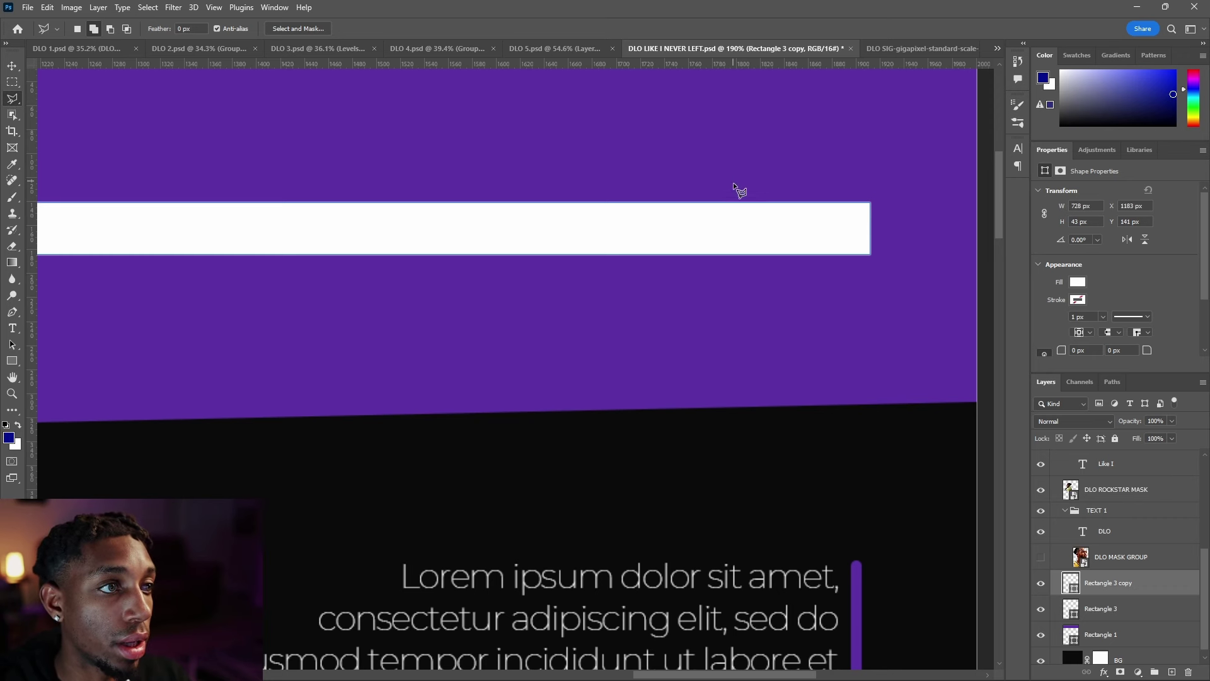
left_click(665, 172)
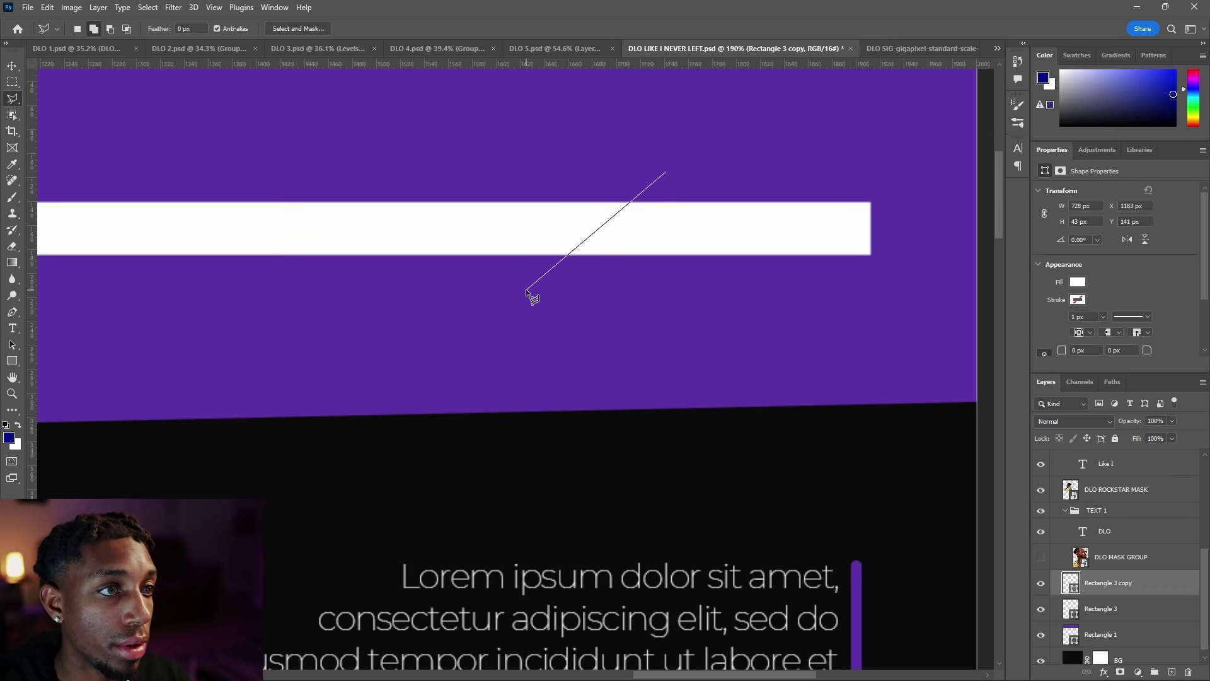
left_click(667, 163)
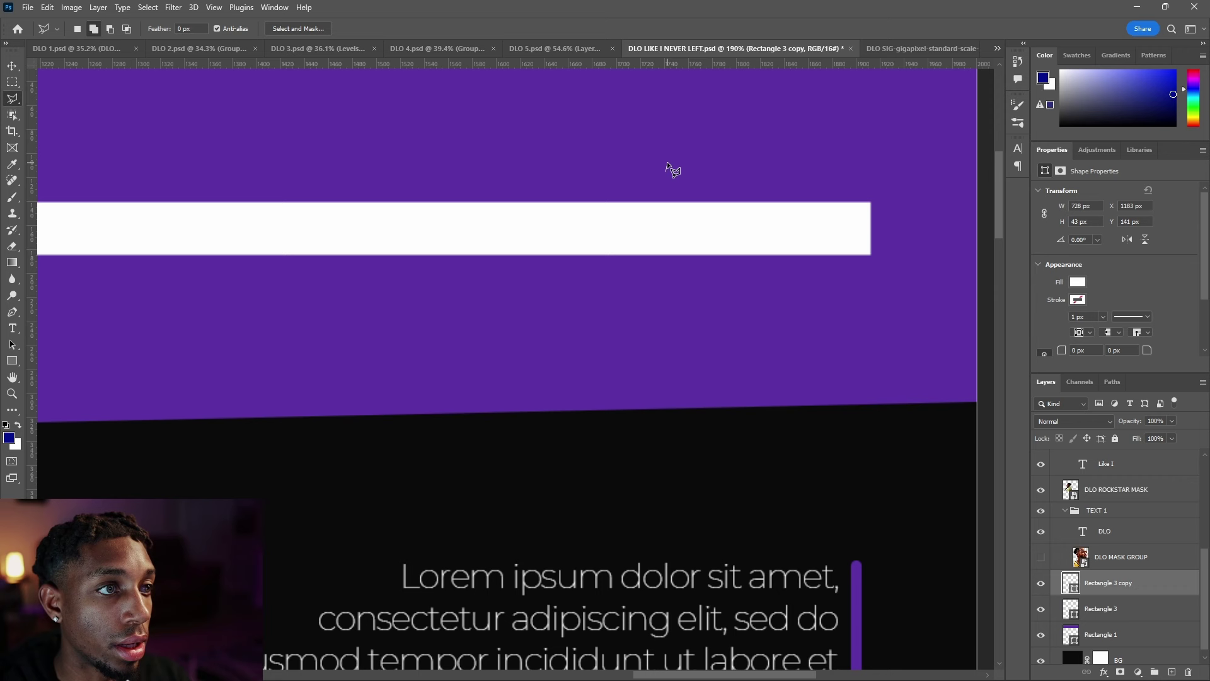
left_click(545, 290)
left_click(923, 291)
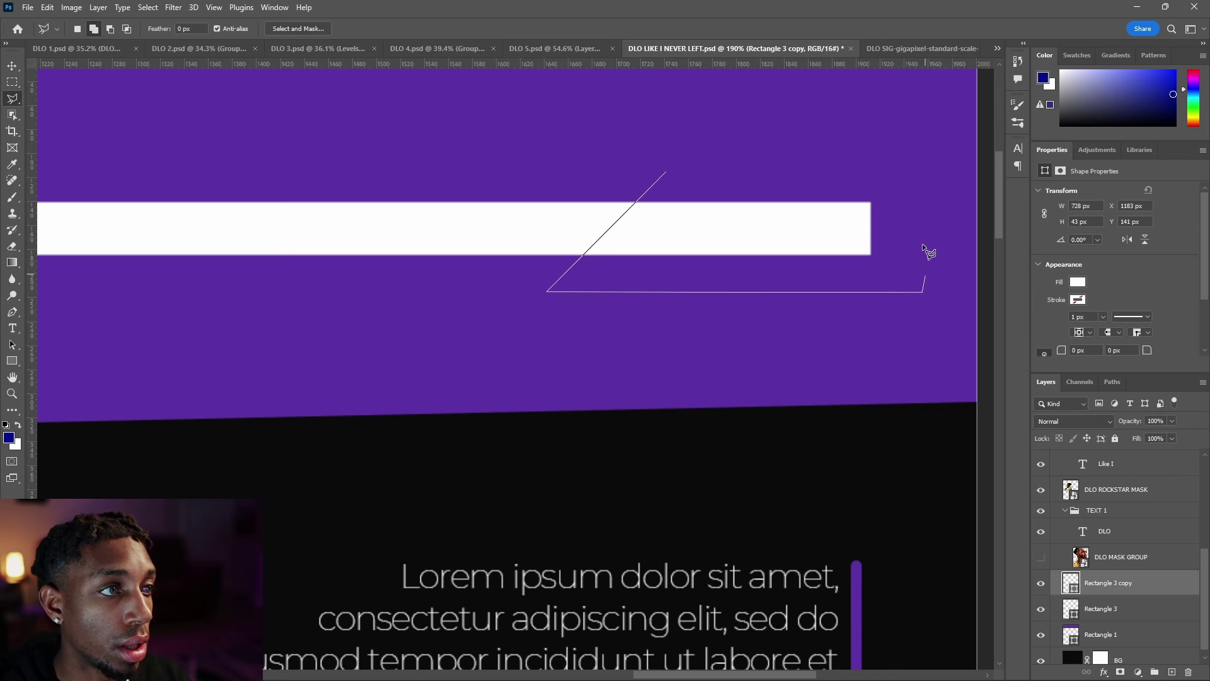
left_click(665, 171)
Step: Add a layer mask to Rectangle 3 copy from the selection and invert it, cutting the white bar off diagonally
left_click(1123, 671)
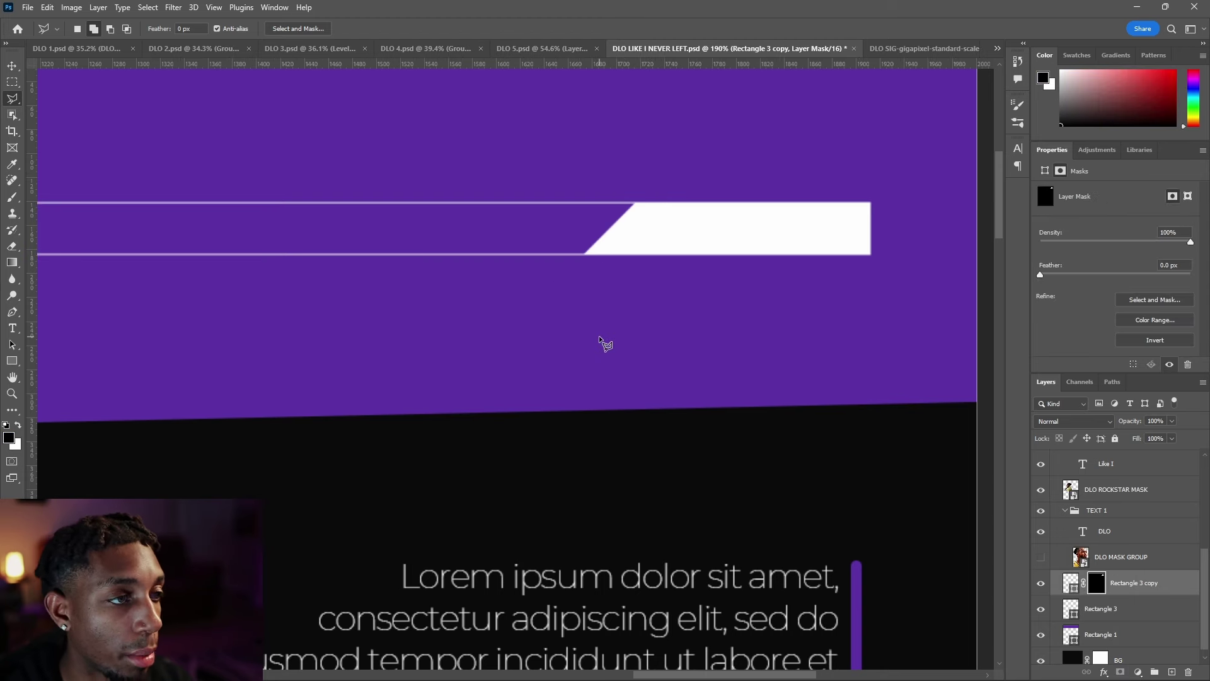
key("ctrl+i")
scroll(639, 283, "down", 6)
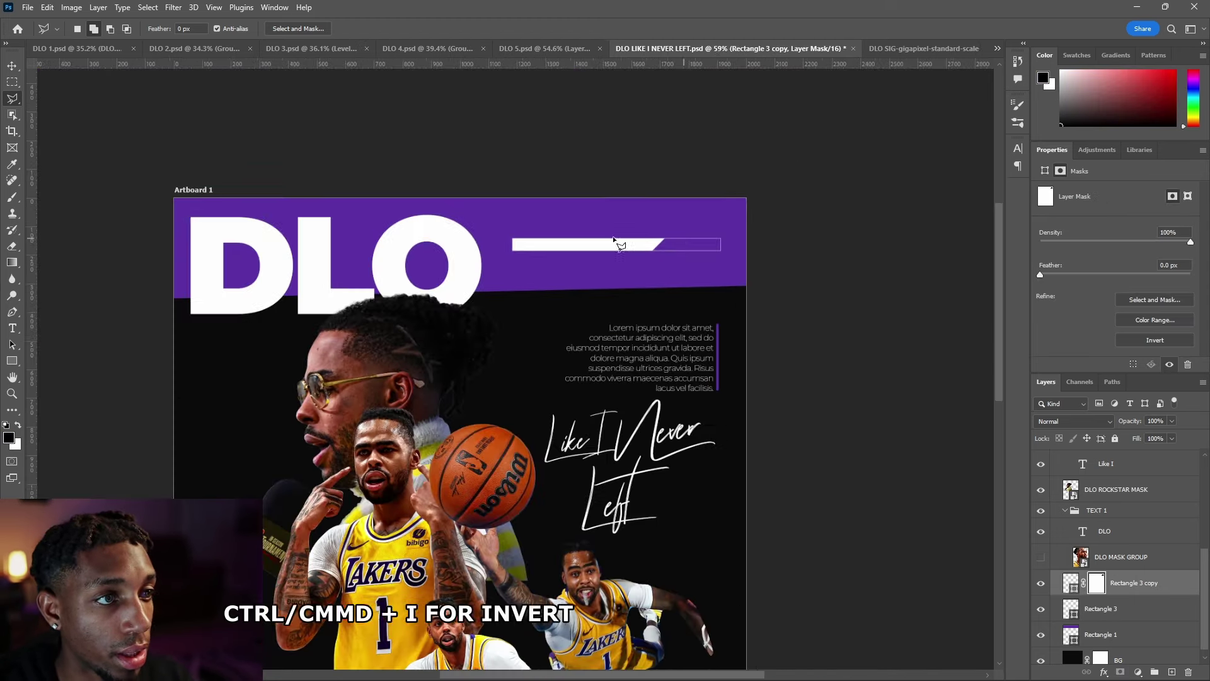
key("v")
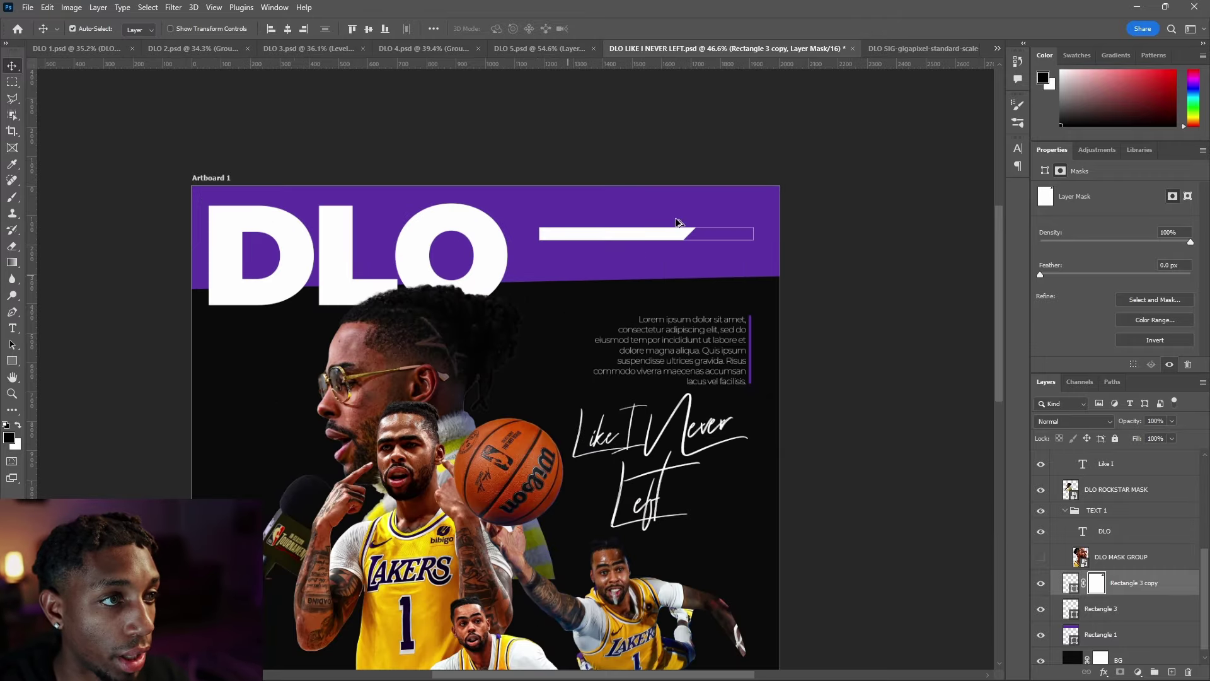
Step: Lasso an area around the bar's slanted end with a diagonal edge farther out and fill the mask there with white
scroll(676, 222, "up", 5)
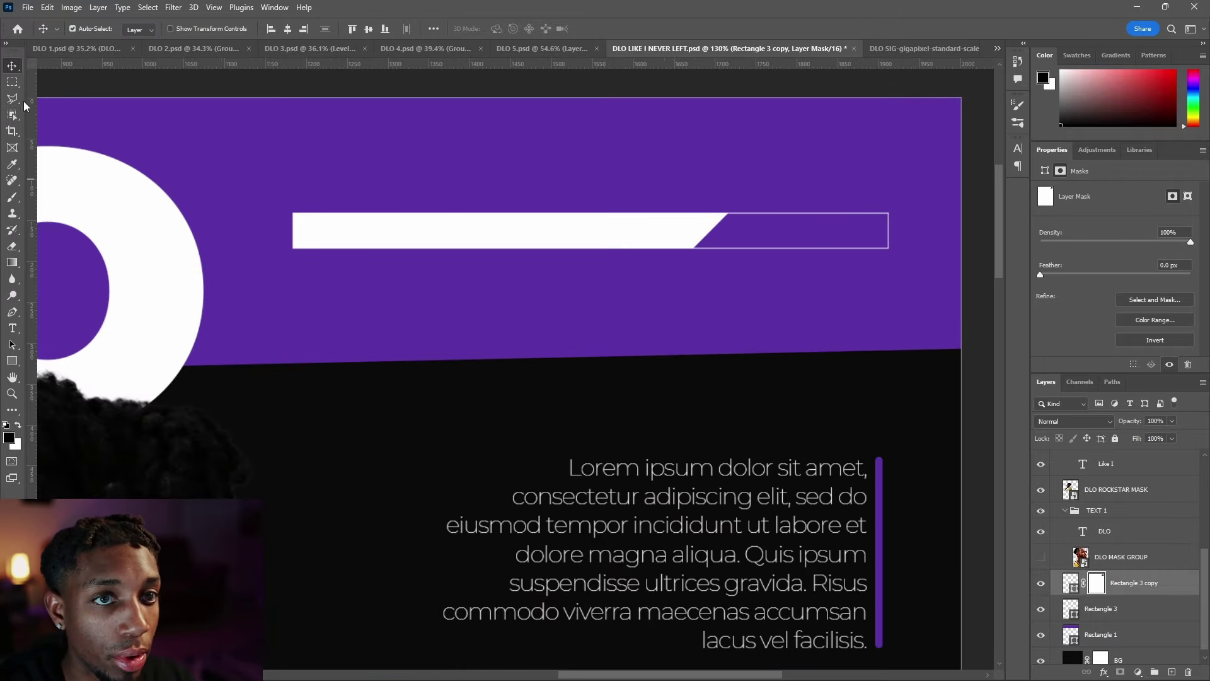
left_click(19, 100)
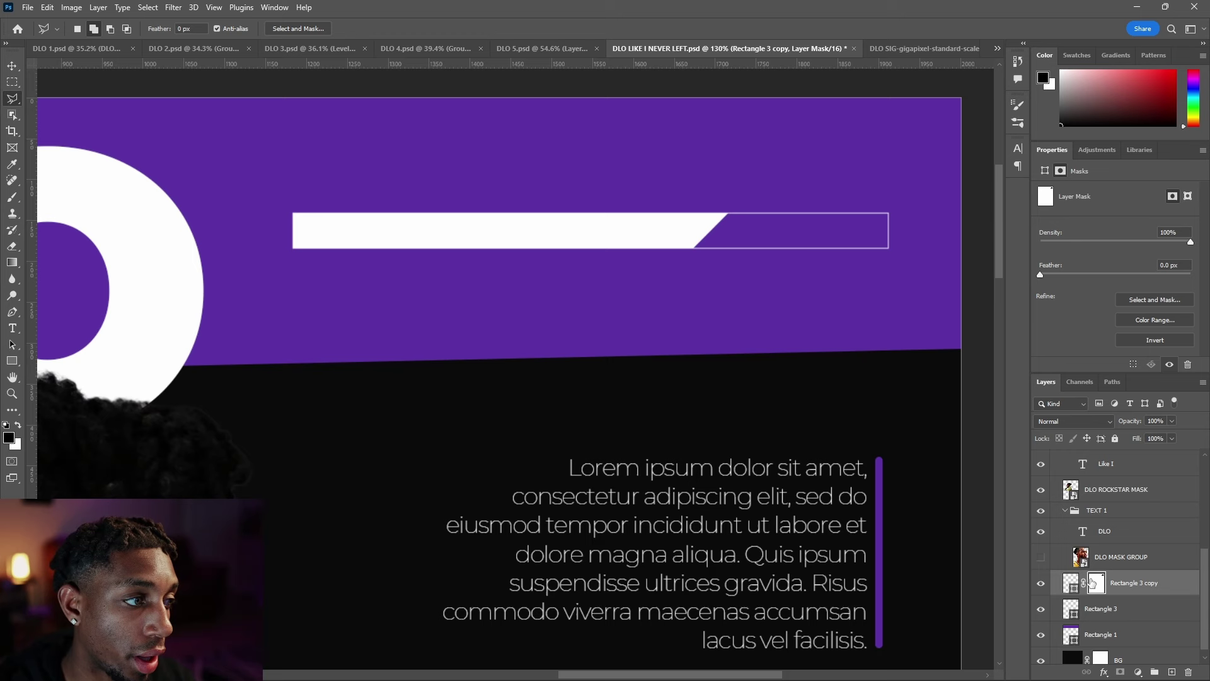
left_click(825, 184)
left_click(723, 297)
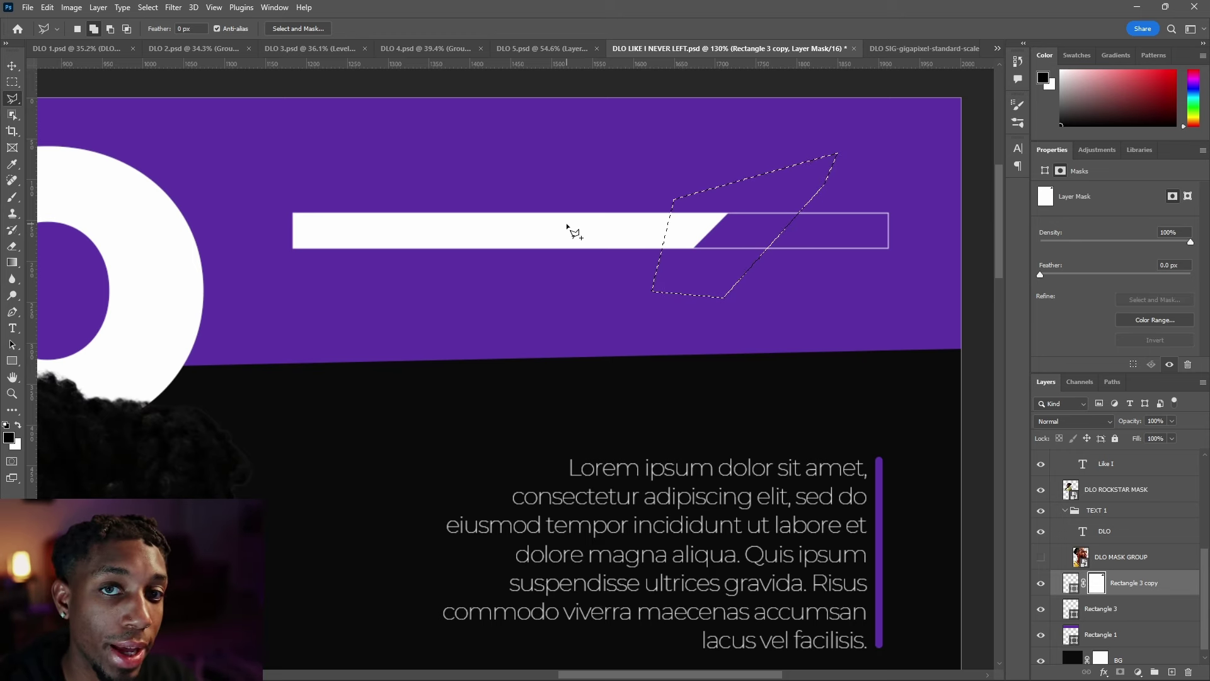
key("ctrl+BackSpace")
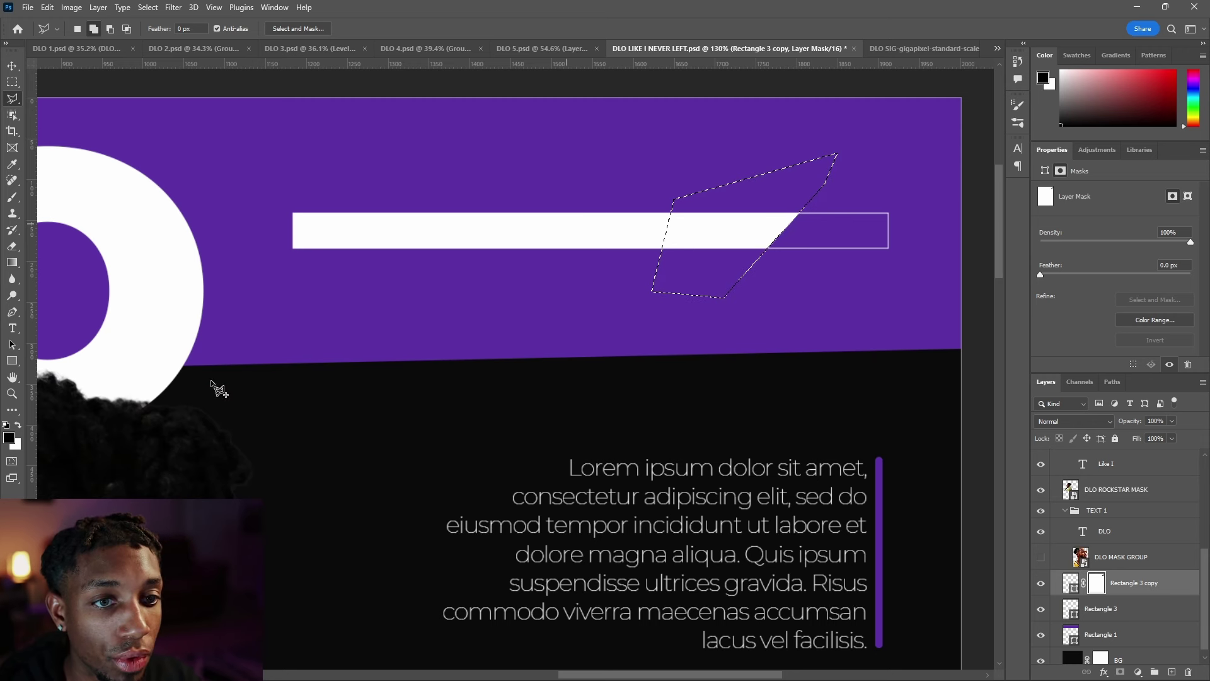
Step: Swap the foreground and background colours and refill the selected mask area with black, then with white again
left_click(19, 426)
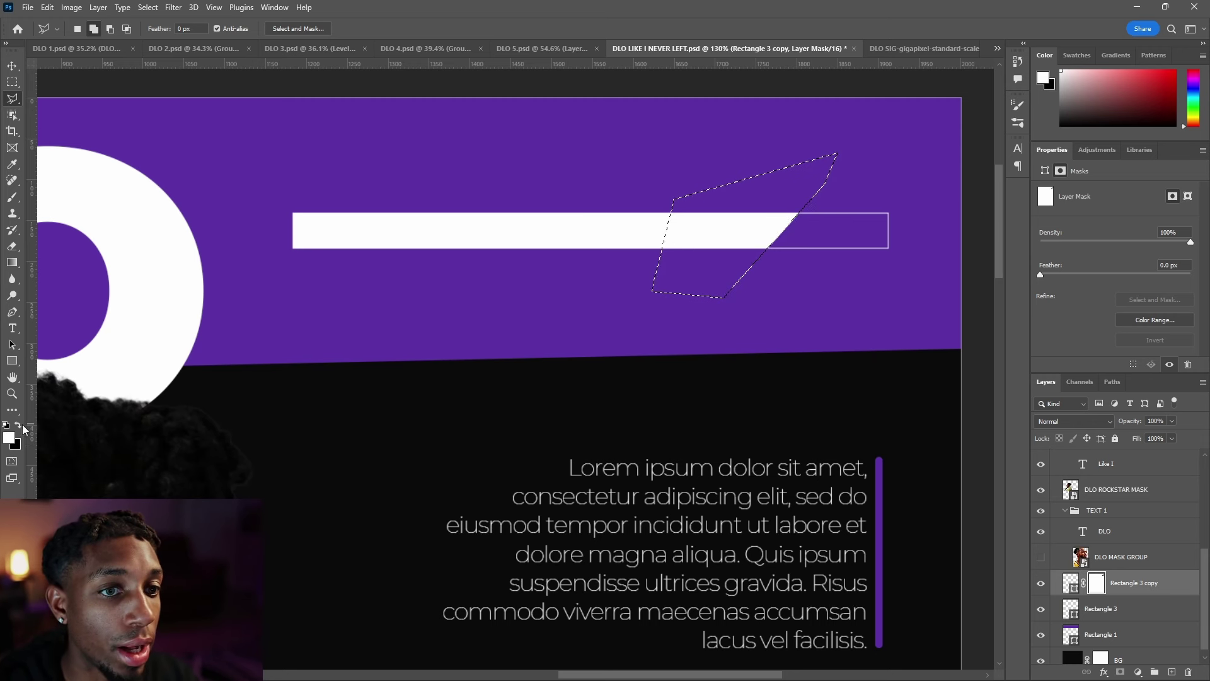
key("ctrl+BackSpace")
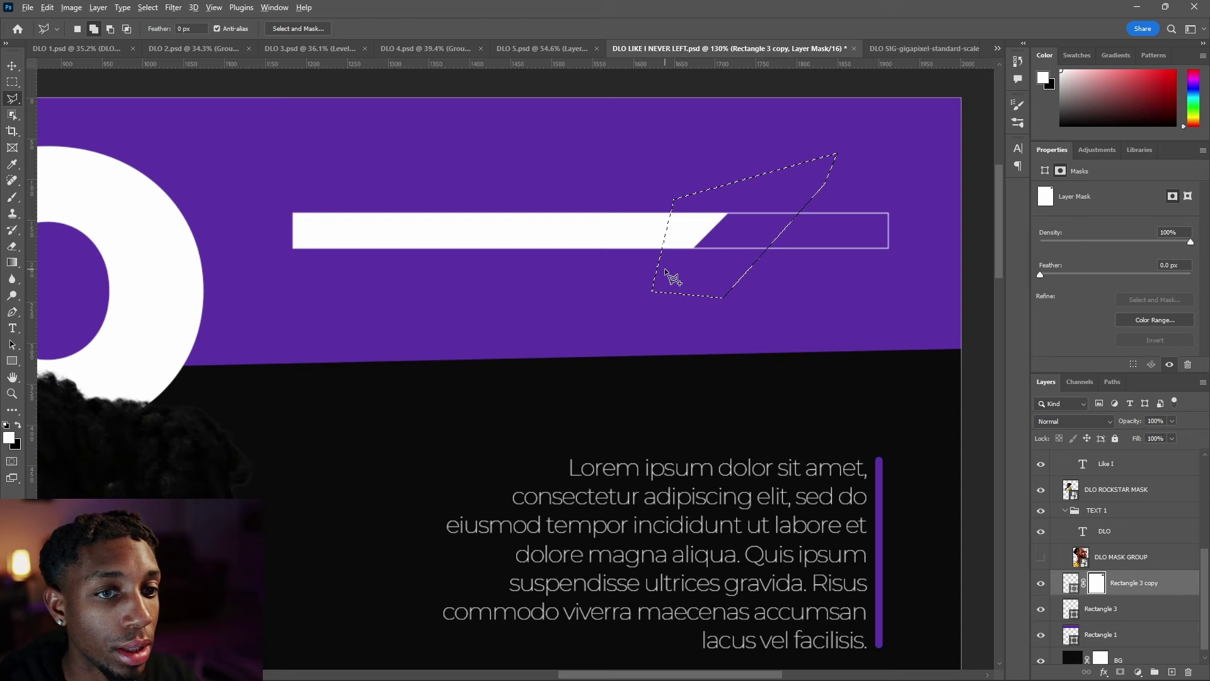
key("alt")
key("alt")
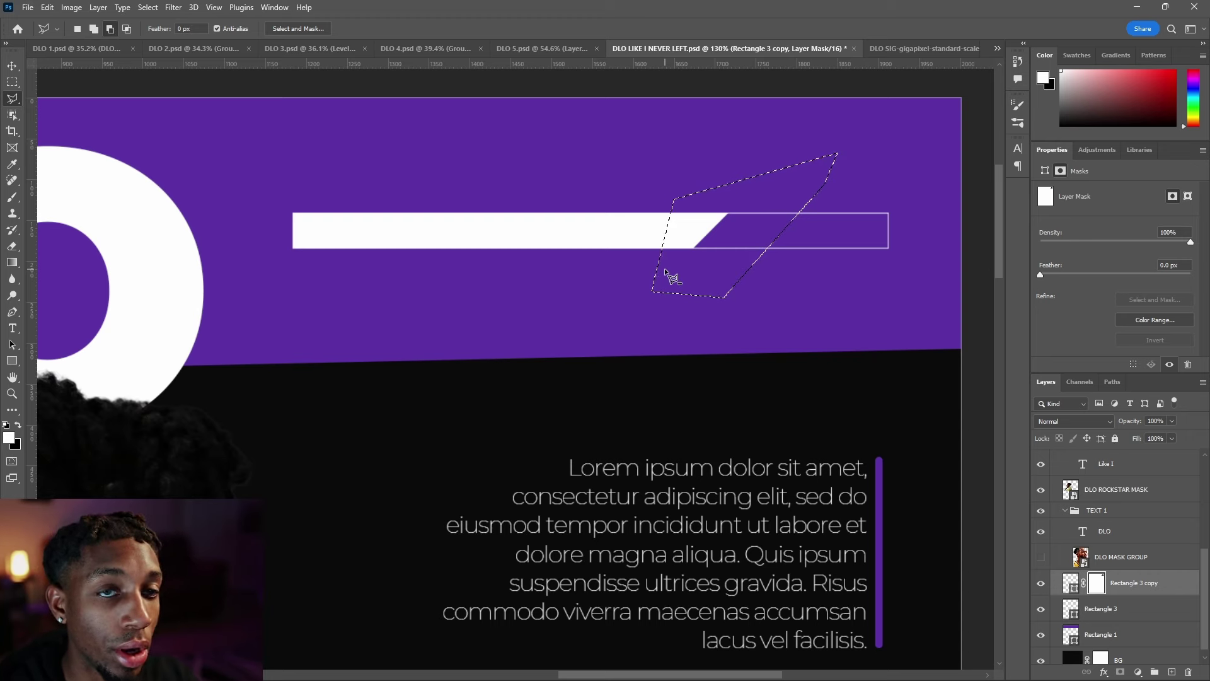
key("alt+BackSpace")
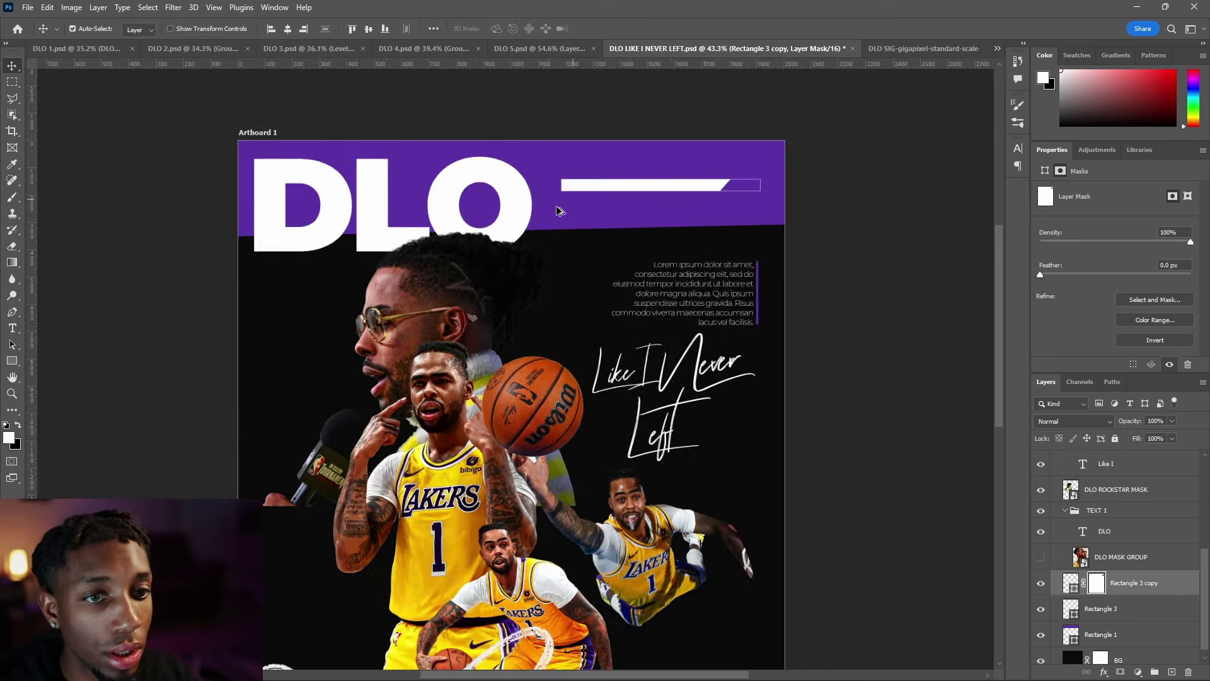
scroll(562, 208, "up", 4)
scroll(722, 188, "down", 5)
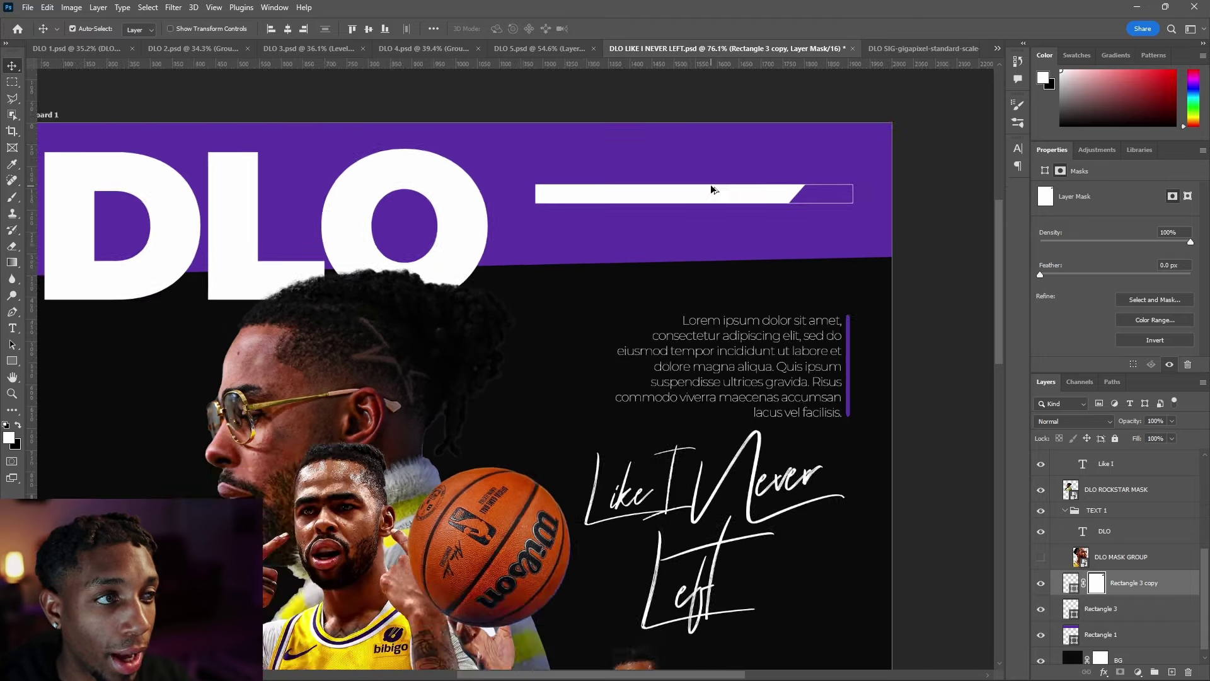
scroll(647, 196, "up", 2)
left_click(546, 187)
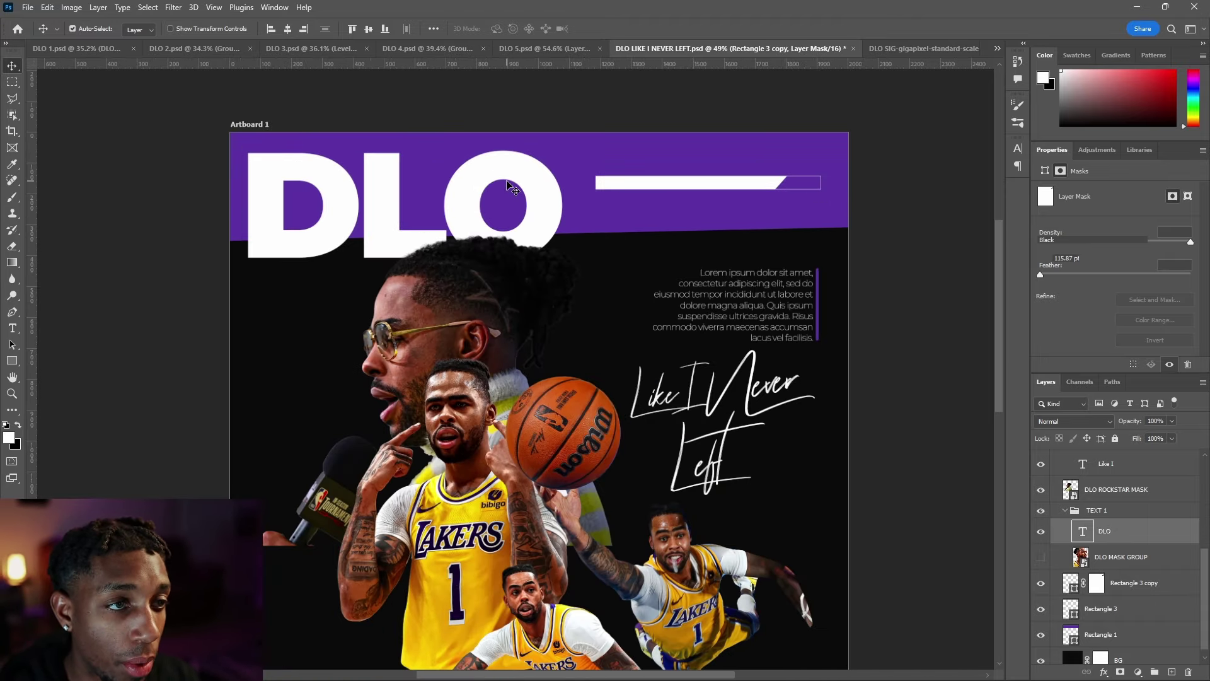
scroll(508, 183, "up", 6)
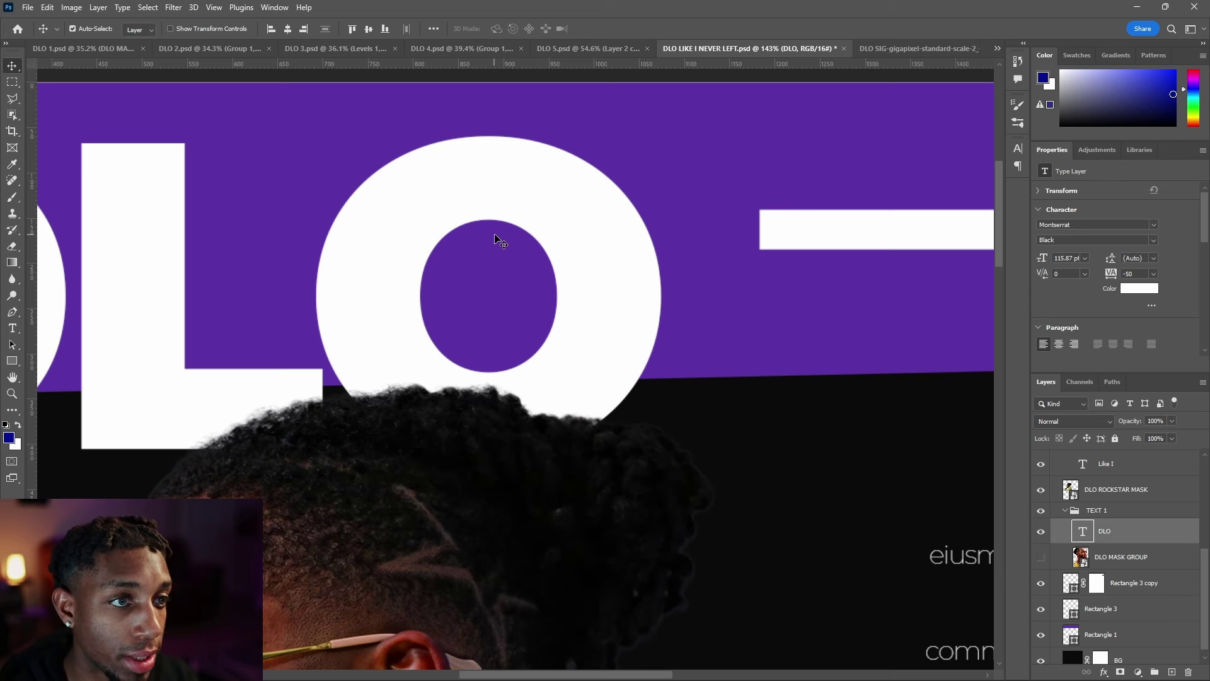
scroll(381, 239, "down", 1)
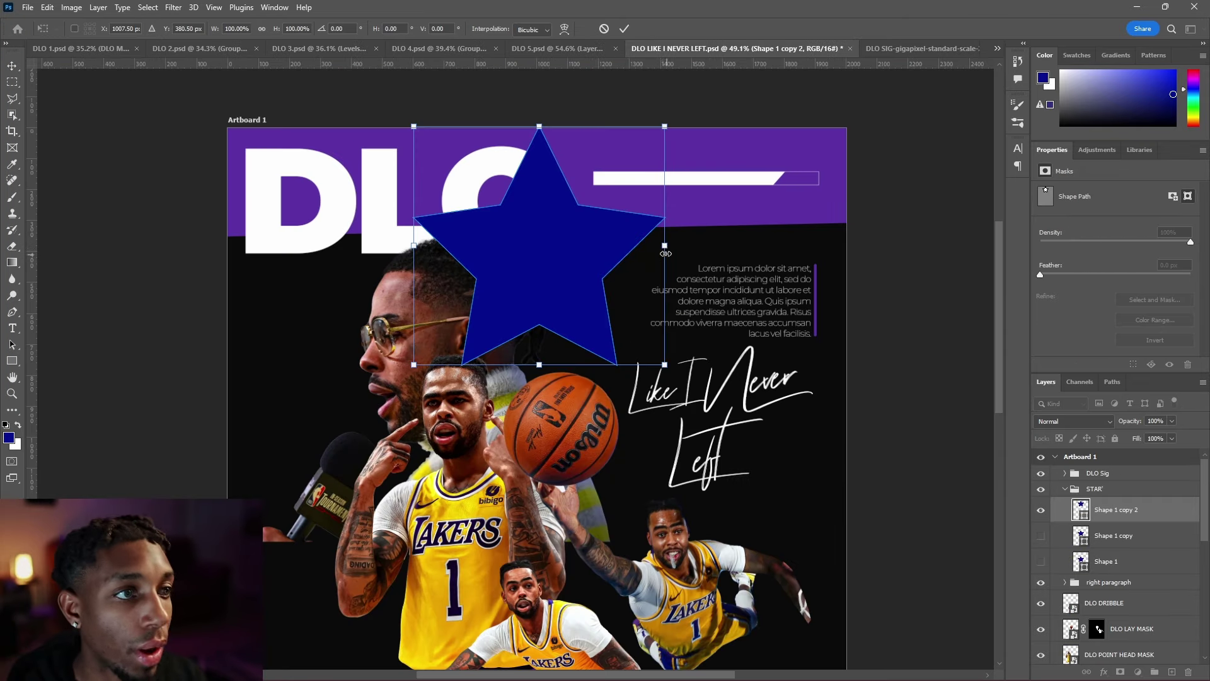
Step: Scale the blue star, Shape 1 copy 2, down to about 211 by 201 px and place it over the O's opening
left_click_drag(661, 248, 578, 240)
key("ctrl+z")
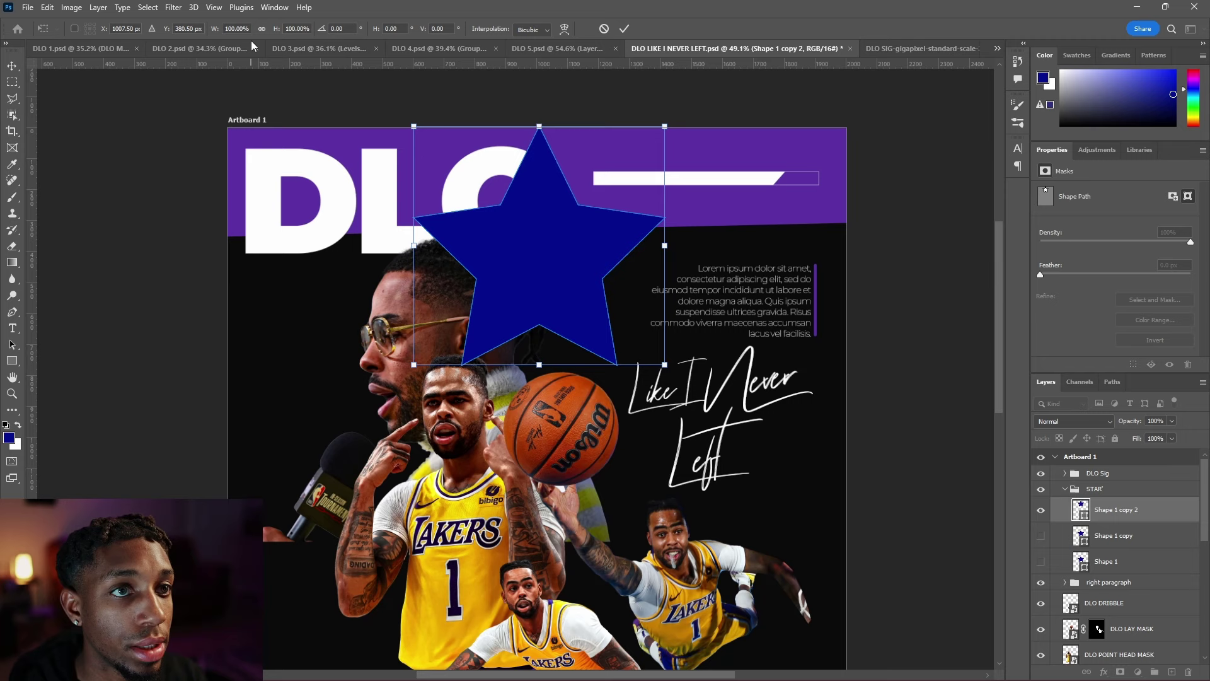
left_click_drag(664, 126, 530, 159)
scroll(530, 160, "up", 2)
scroll(529, 160, "up", 3)
left_click_drag(583, 108, 484, 198)
left_click_drag(471, 239, 518, 220)
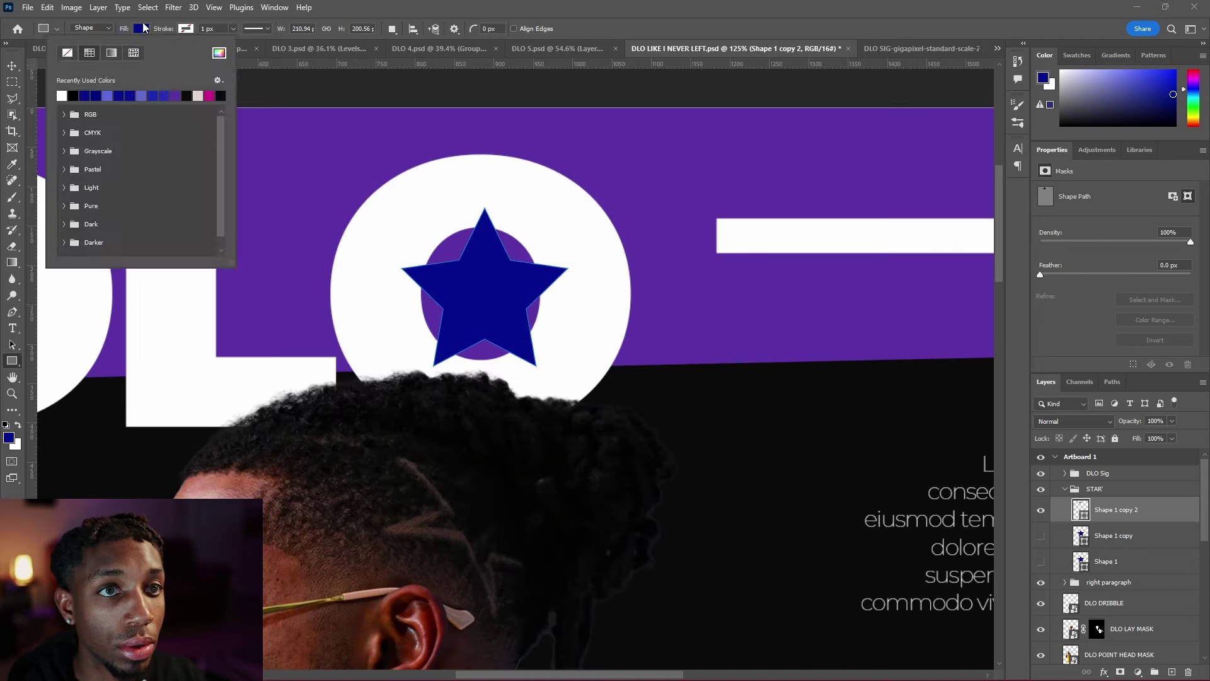
Step: Remove the fill from the star shape over the O
key("Escape")
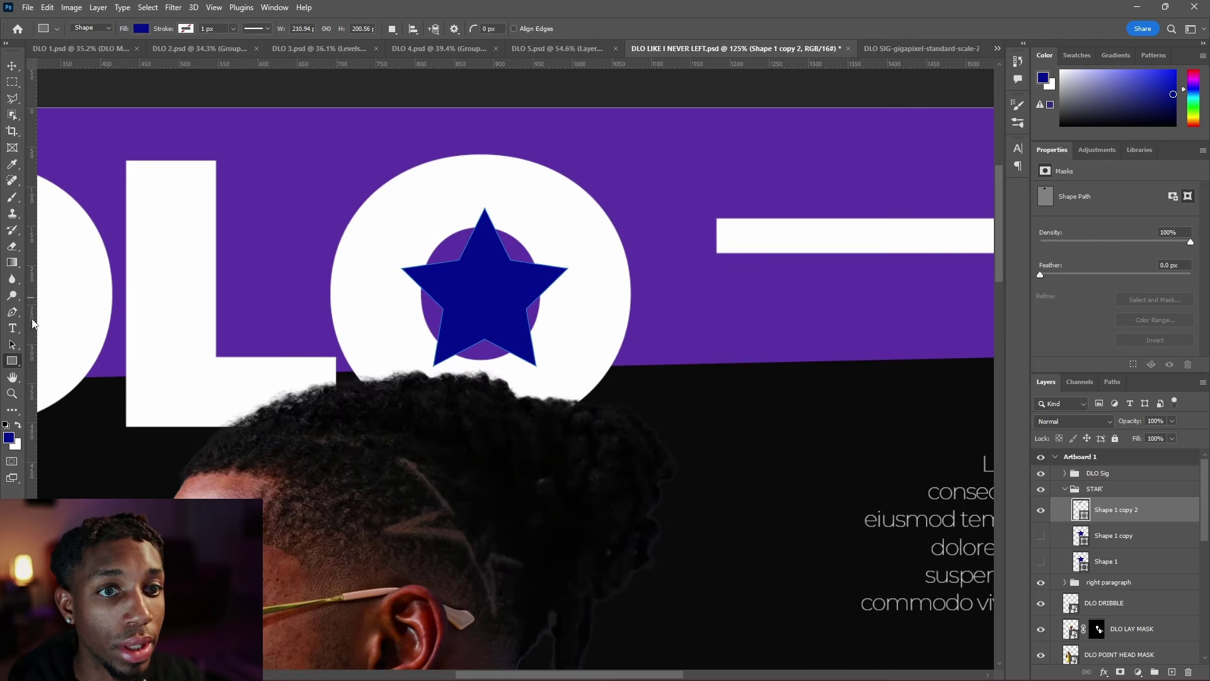
left_click(141, 29)
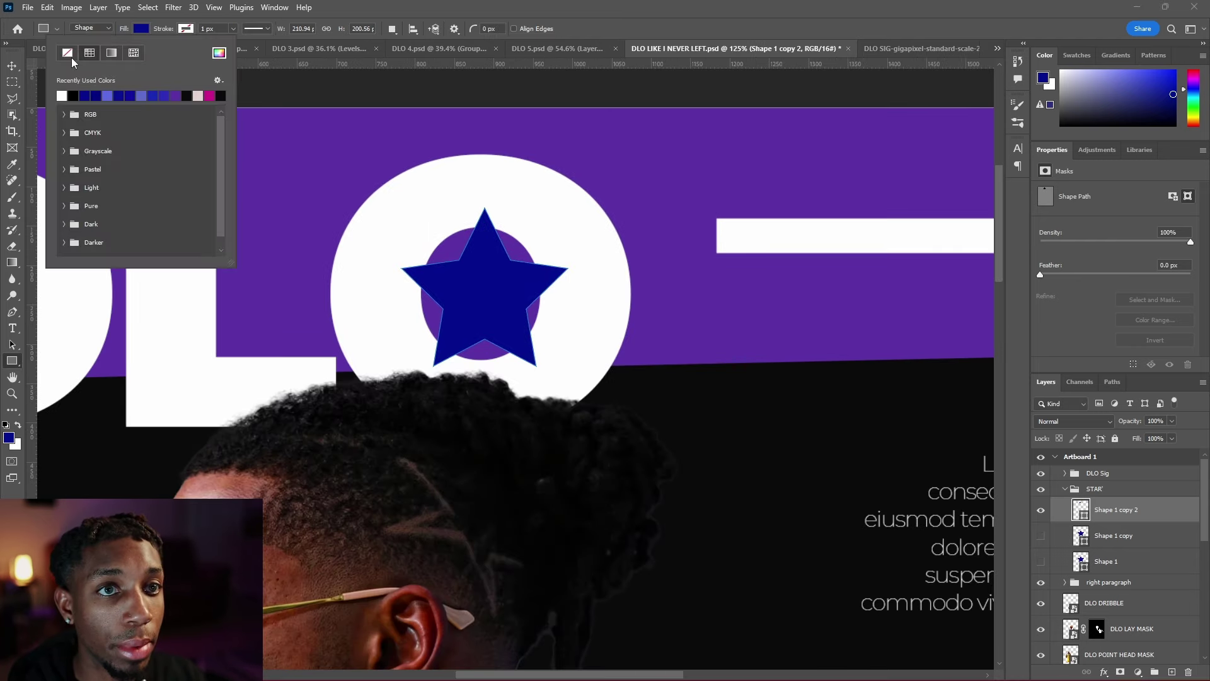
left_click(66, 50)
Step: Give the star a red ff0000 stroke and increase the stroke width
left_click(186, 29)
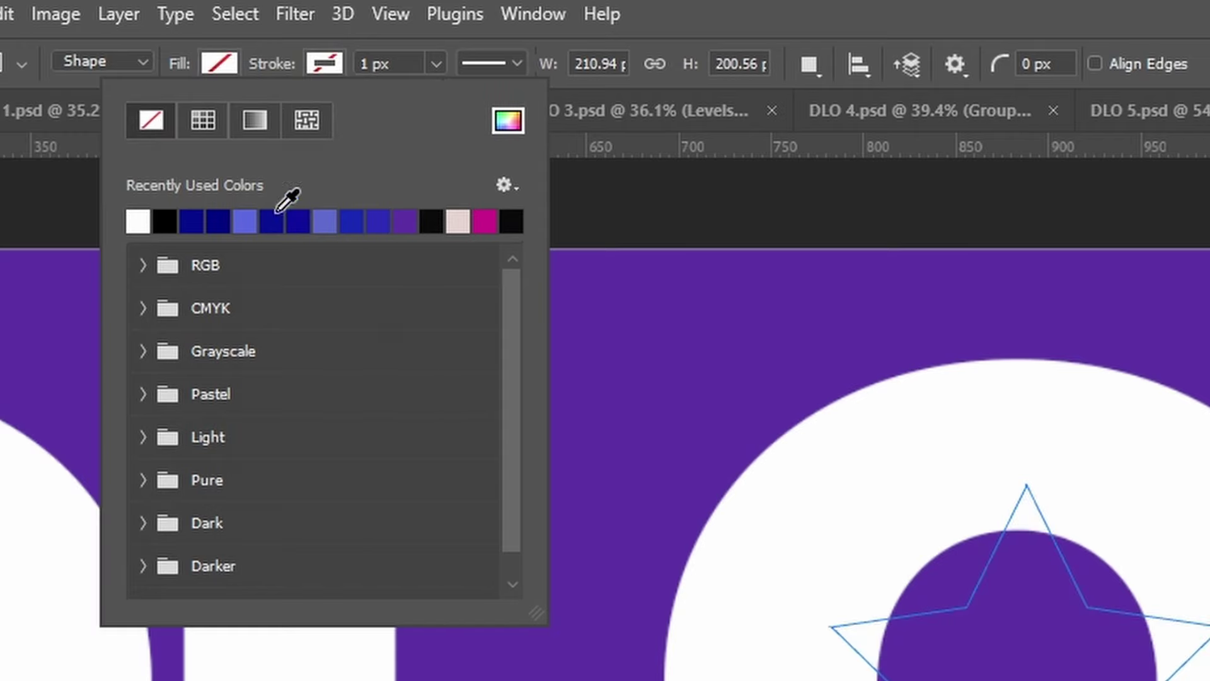
left_click(512, 123)
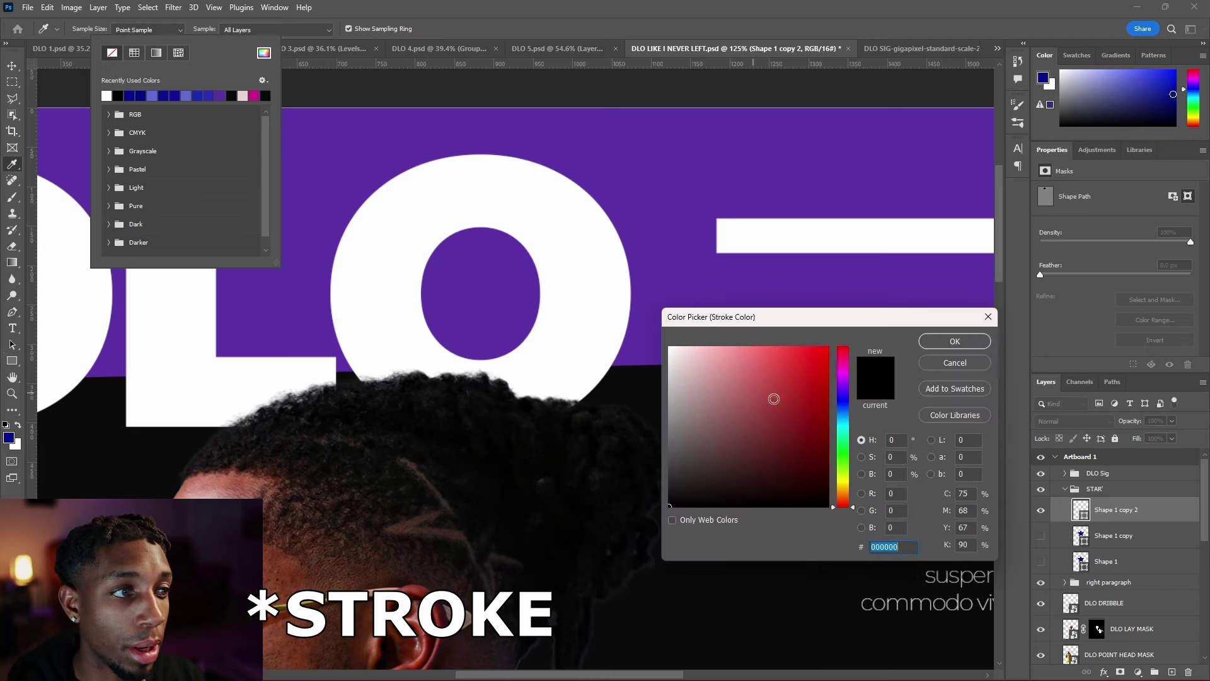
type("ff0000")
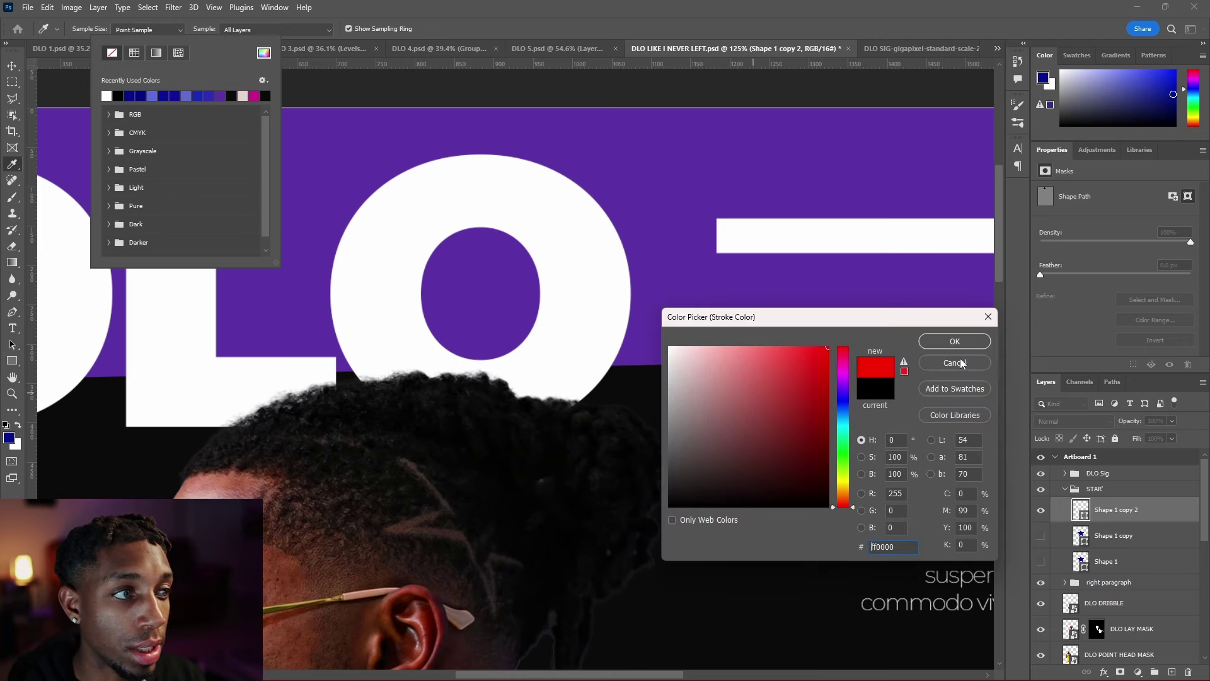
left_click(970, 345)
left_click(234, 29)
left_click_drag(228, 43, 233, 50)
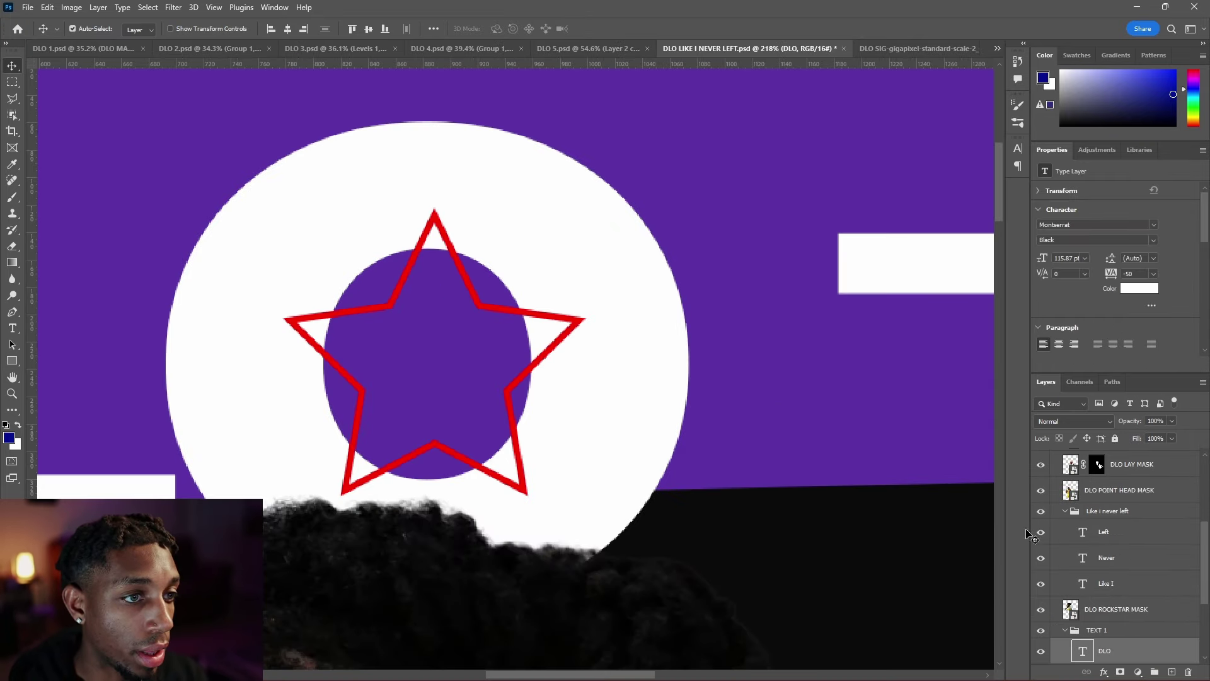
Step: Cut the star's shape out of the O by filling the star selection on the DLO layer mask
scroll(1046, 567, "down", 2)
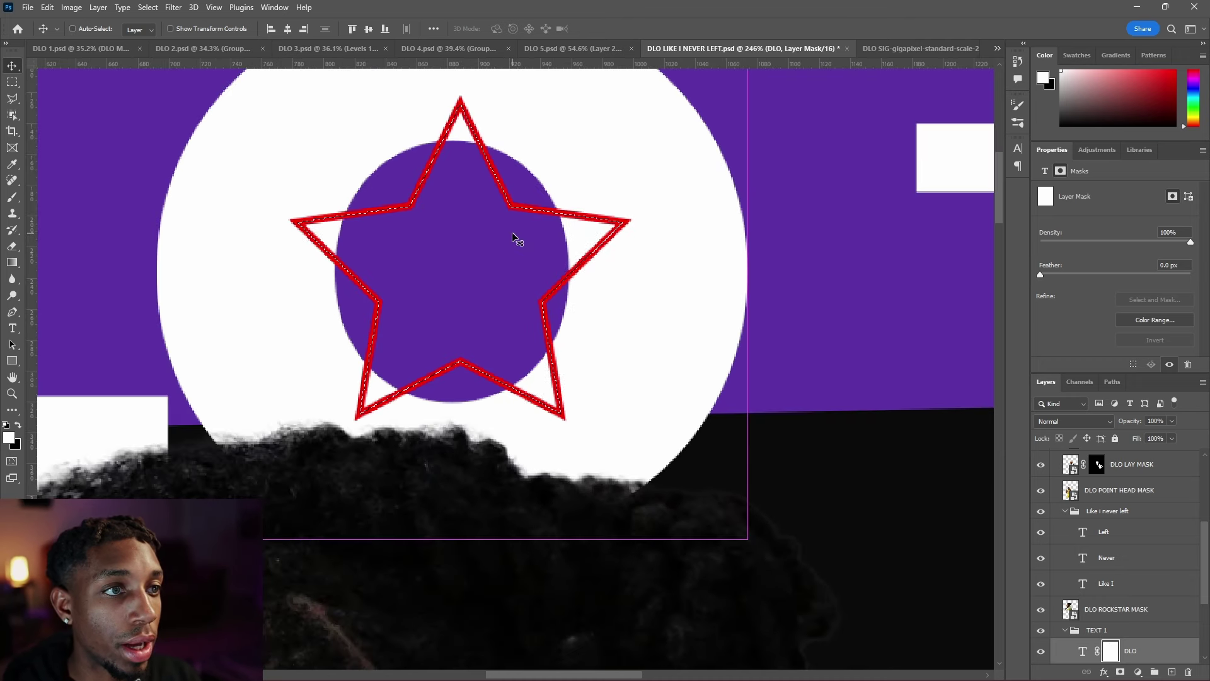
key("alt+BackSpace")
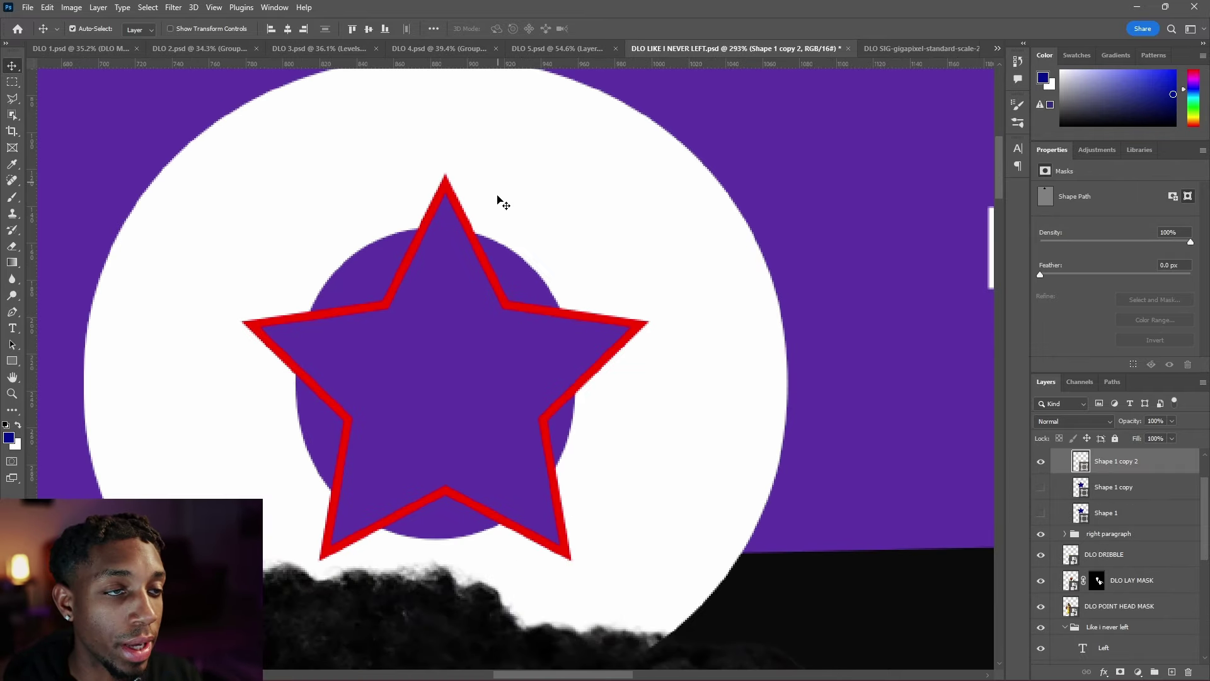
Step: Load the star outline as a selection, add a new layer beneath the DLO text, and ready the Brush with a larger tip
left_click(1079, 470, "ctrl")
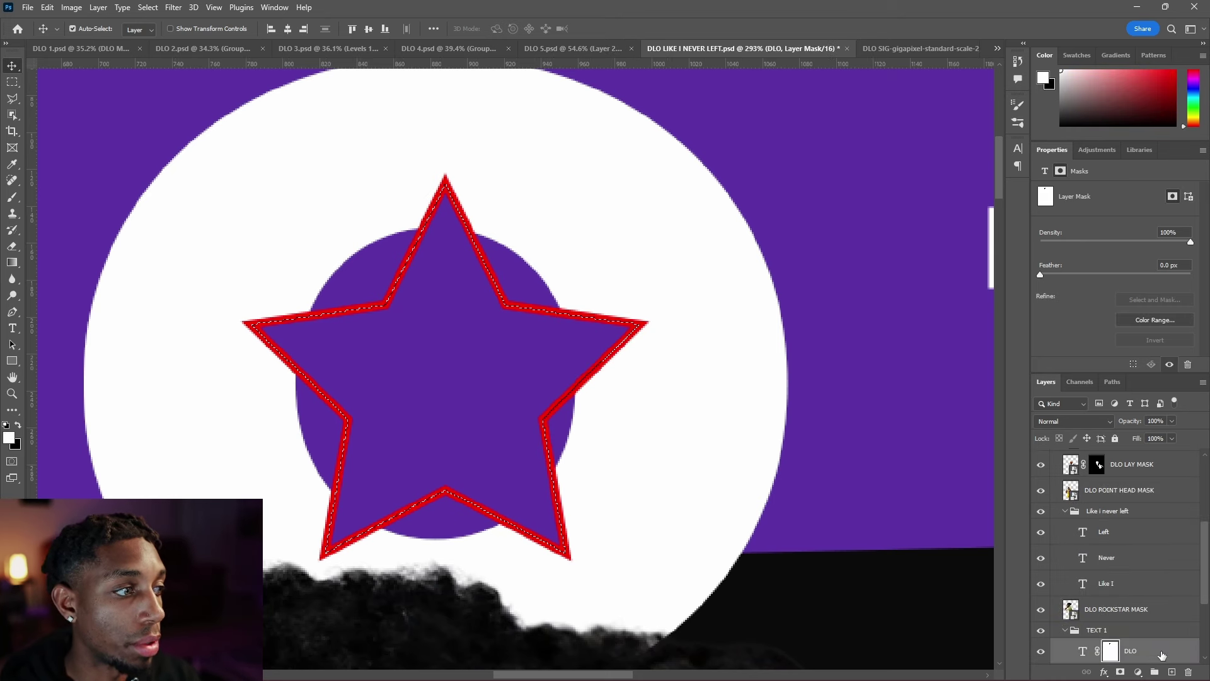
left_click(1171, 672, "ctrl")
key("b")
key("bracketright")
key("bracketright")
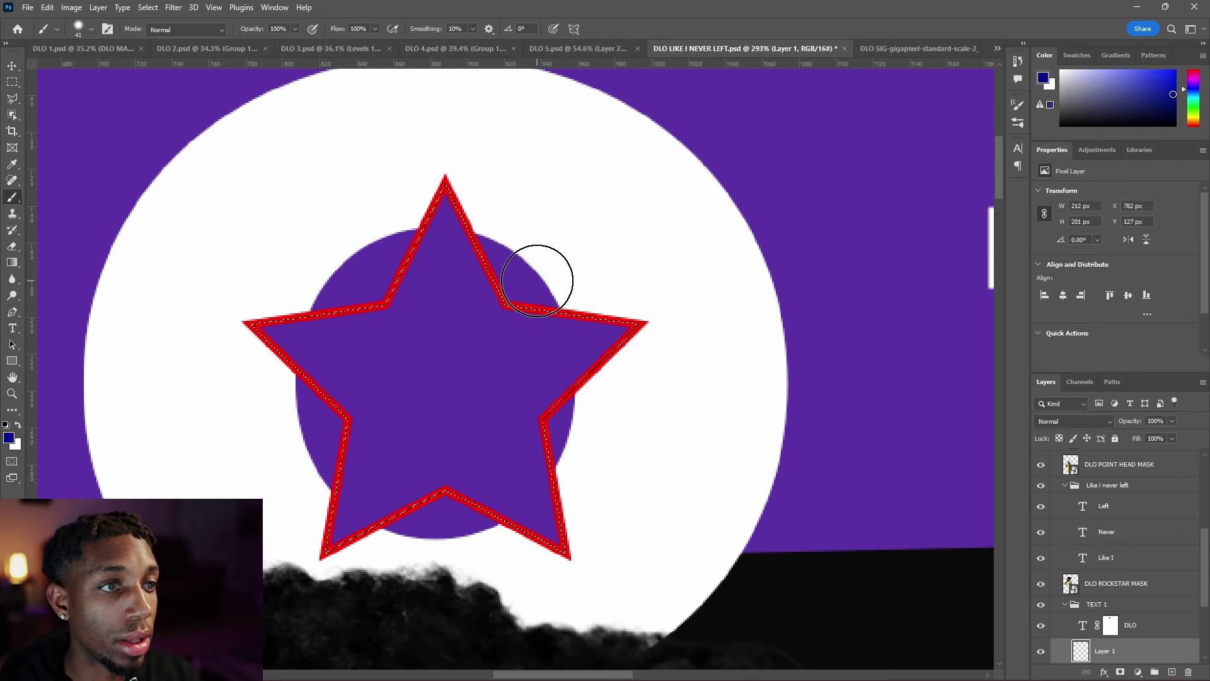
Step: Paint white on Layer 1 over the purple areas of the O's centre that lie outside the star
key("x")
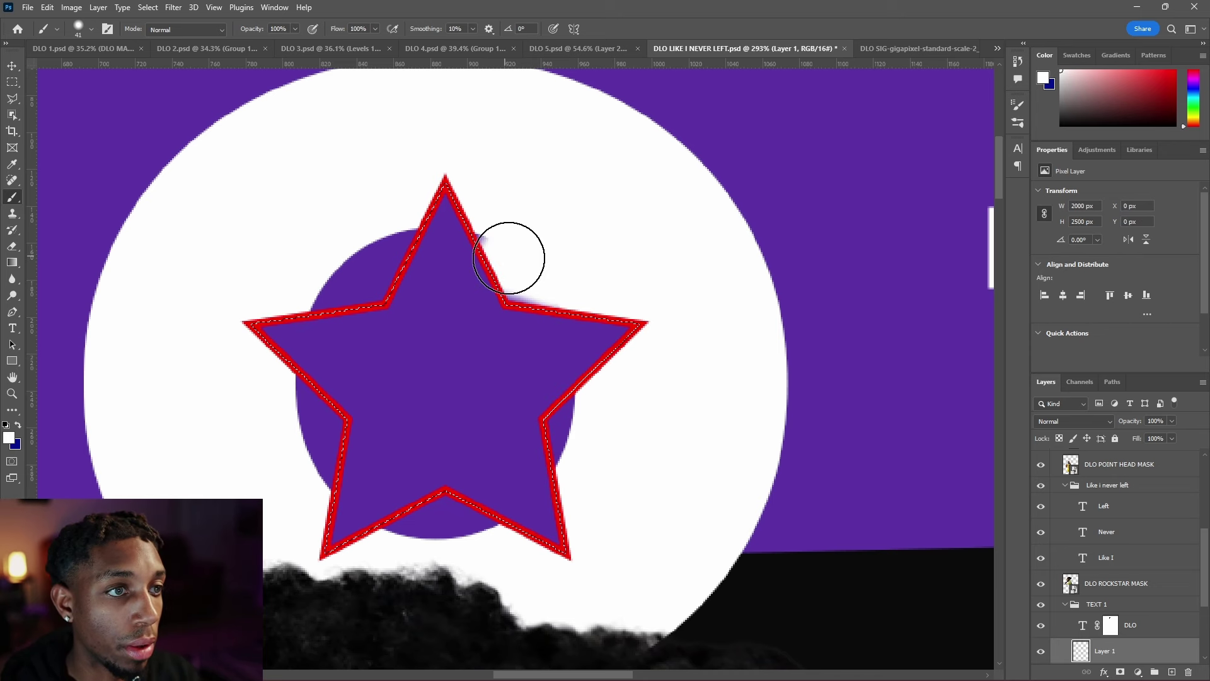
mouse_move(469, 177)
left_mouse_down()
mouse_move(292, 361)
mouse_move(276, 328)
mouse_move(322, 435)
mouse_move(327, 525)
mouse_move(550, 494)
left_mouse_up()
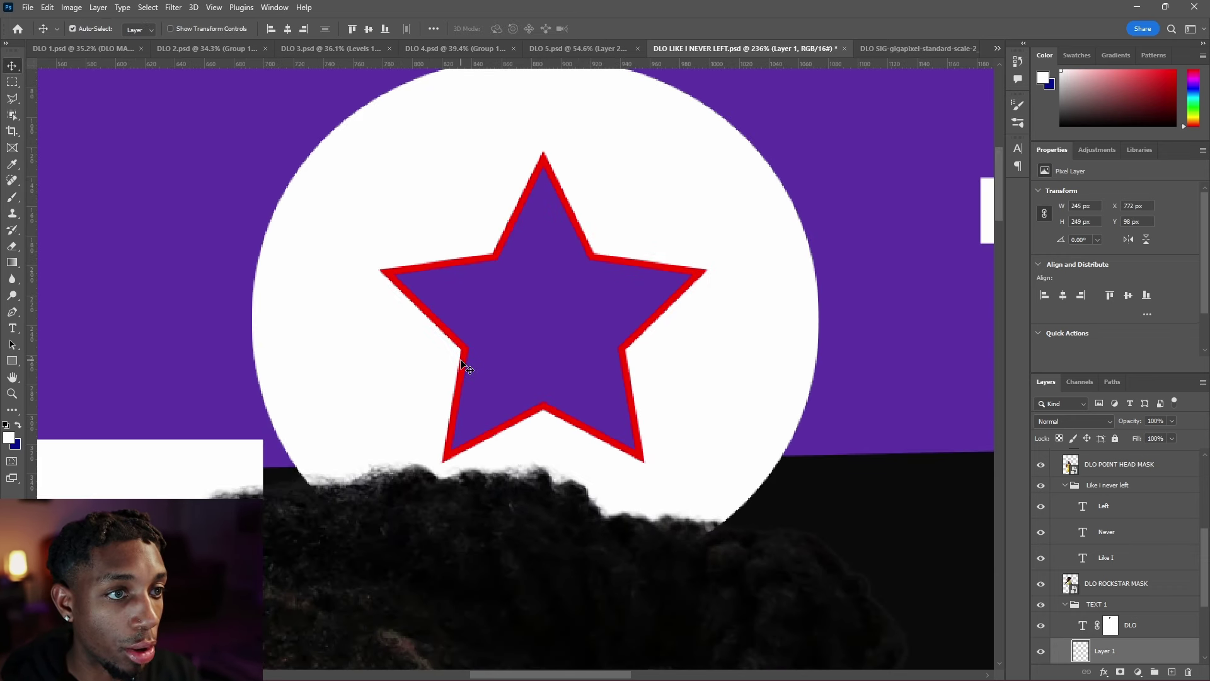
Step: Change the stroke of the Shape 1 copy 2 star outline inside the O from red to white
left_click(1115, 461)
key("u")
left_click(186, 29)
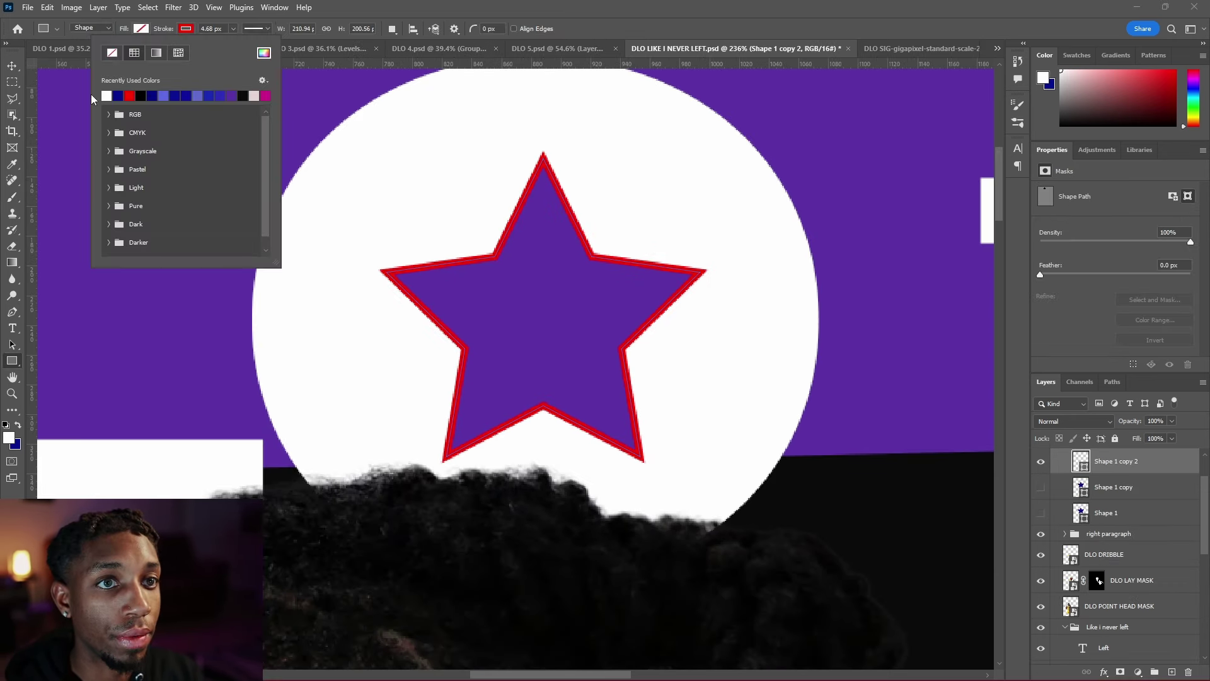
left_click(108, 96)
scroll(535, 245, "down", 3)
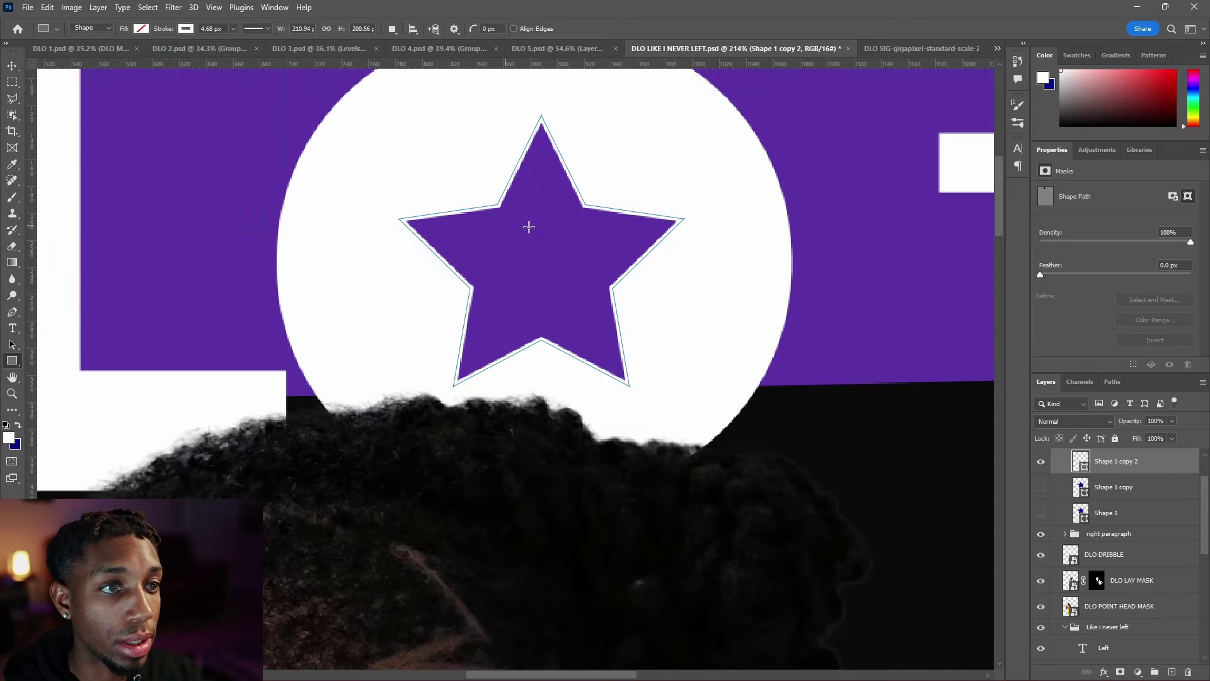
key("v")
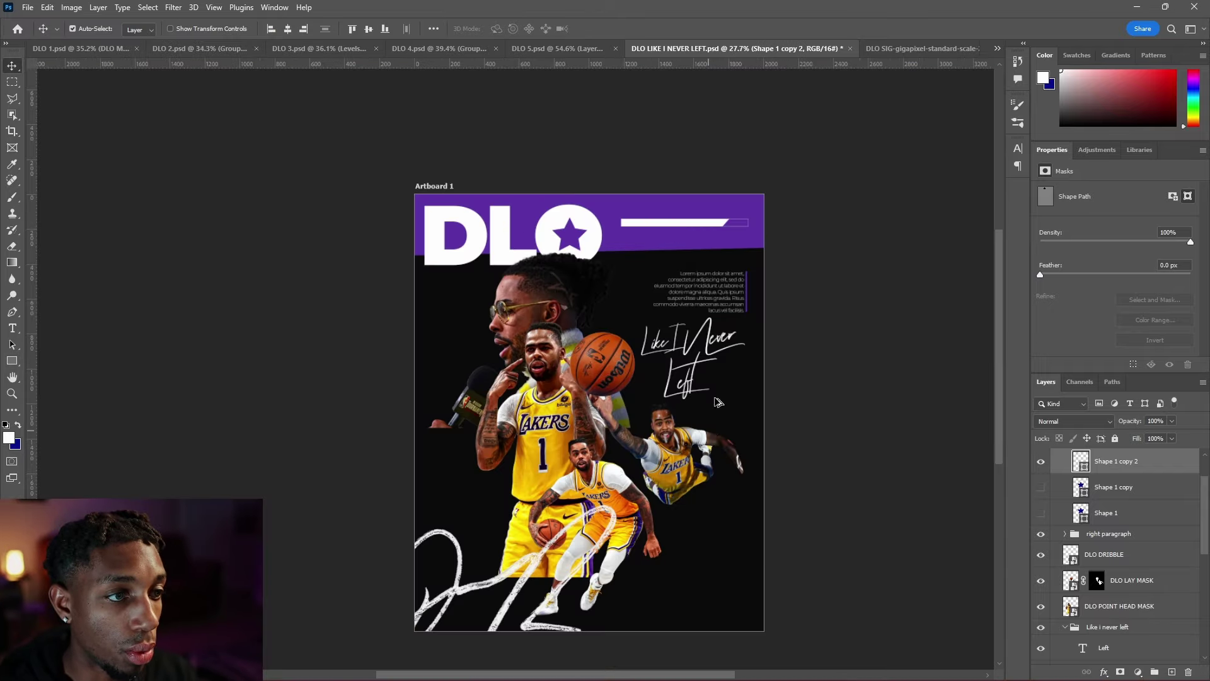
Step: Make the Shape 1 and Shape 1 copy 3 star layers visible behind the players, keeping the signature layer hidden
scroll(717, 401, "up", 2)
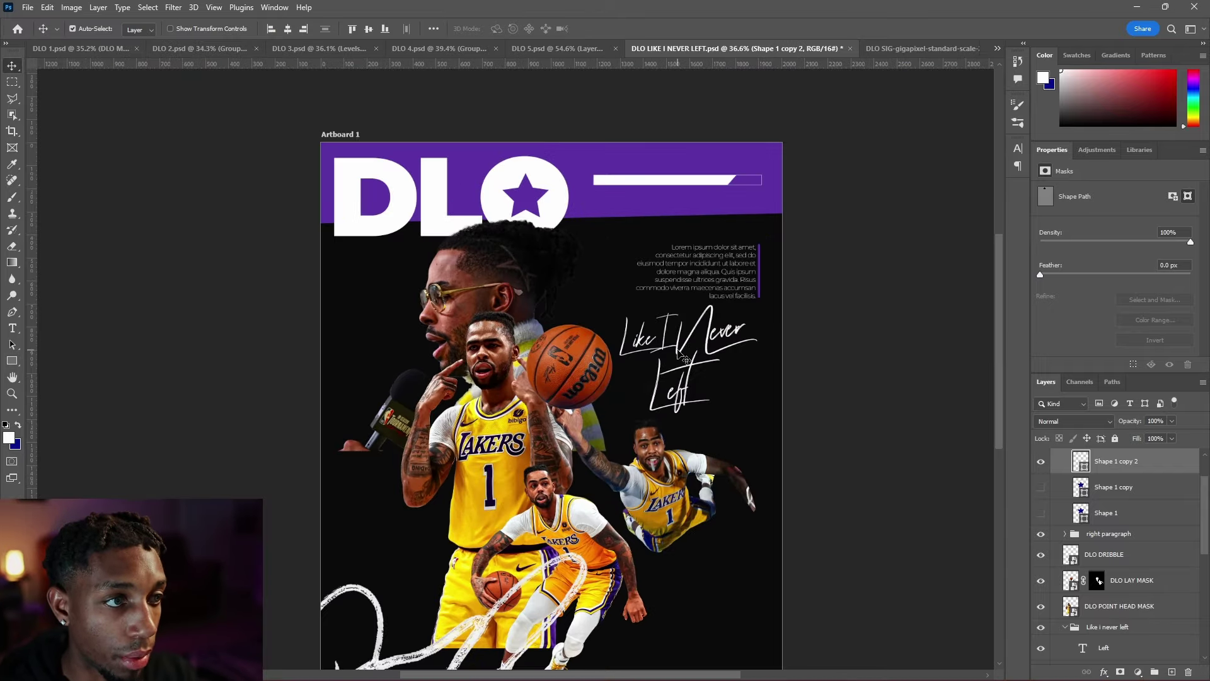
scroll(718, 402, "down", 3)
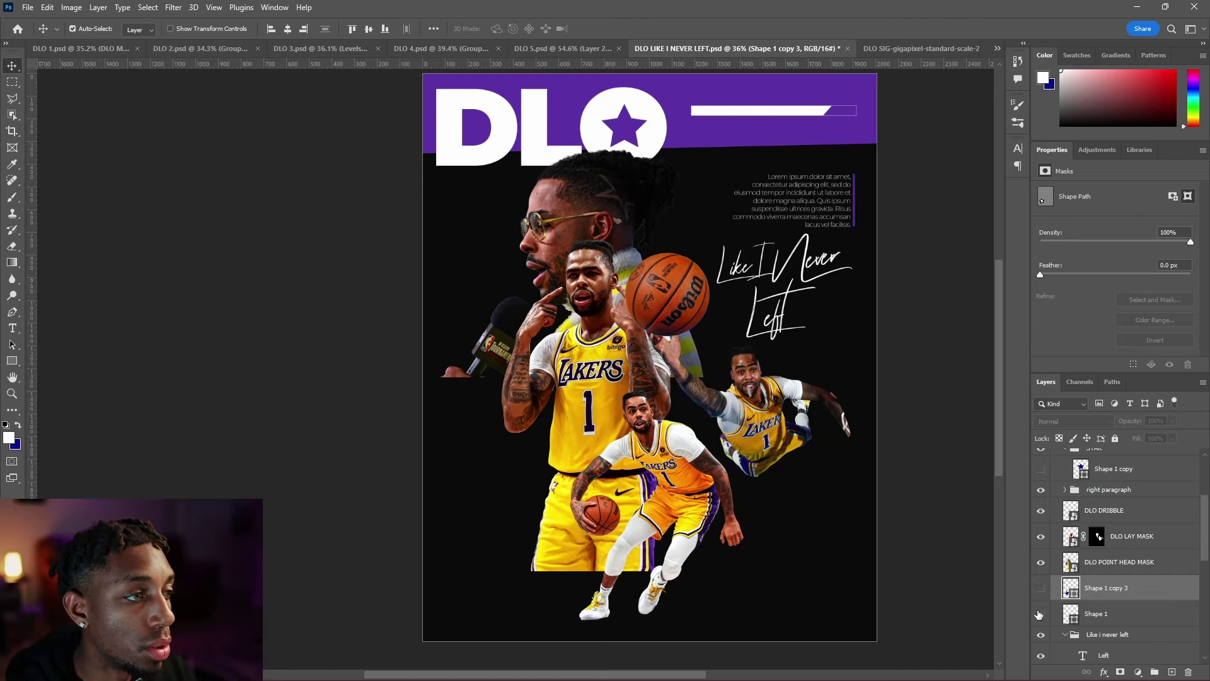
left_click(1040, 614)
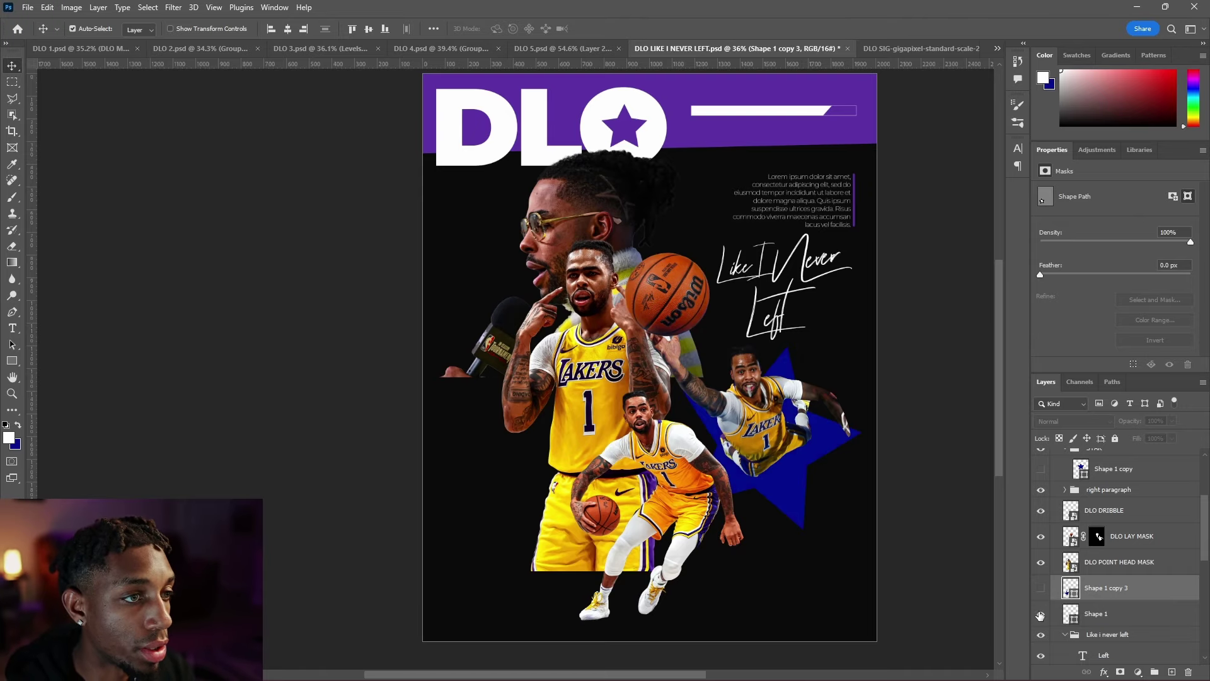
left_click(1042, 620)
scroll(1046, 580, "up", 4)
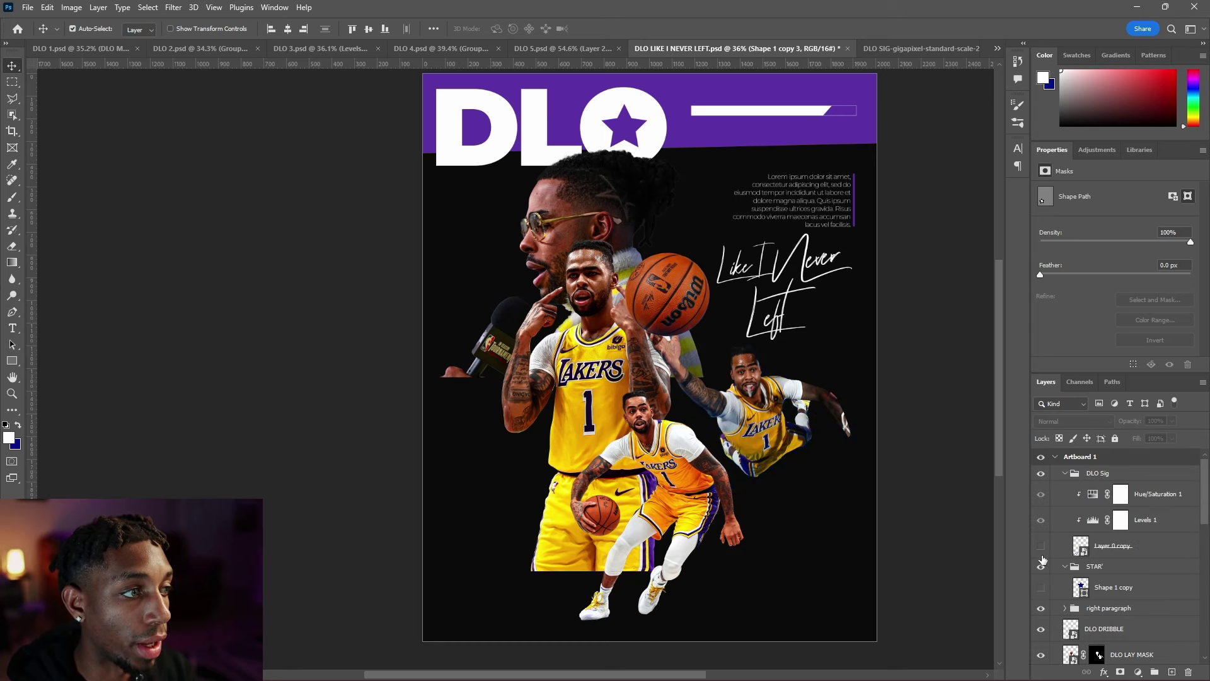
left_click(1041, 547)
left_click(1041, 547)
scroll(1049, 567, "down", 3)
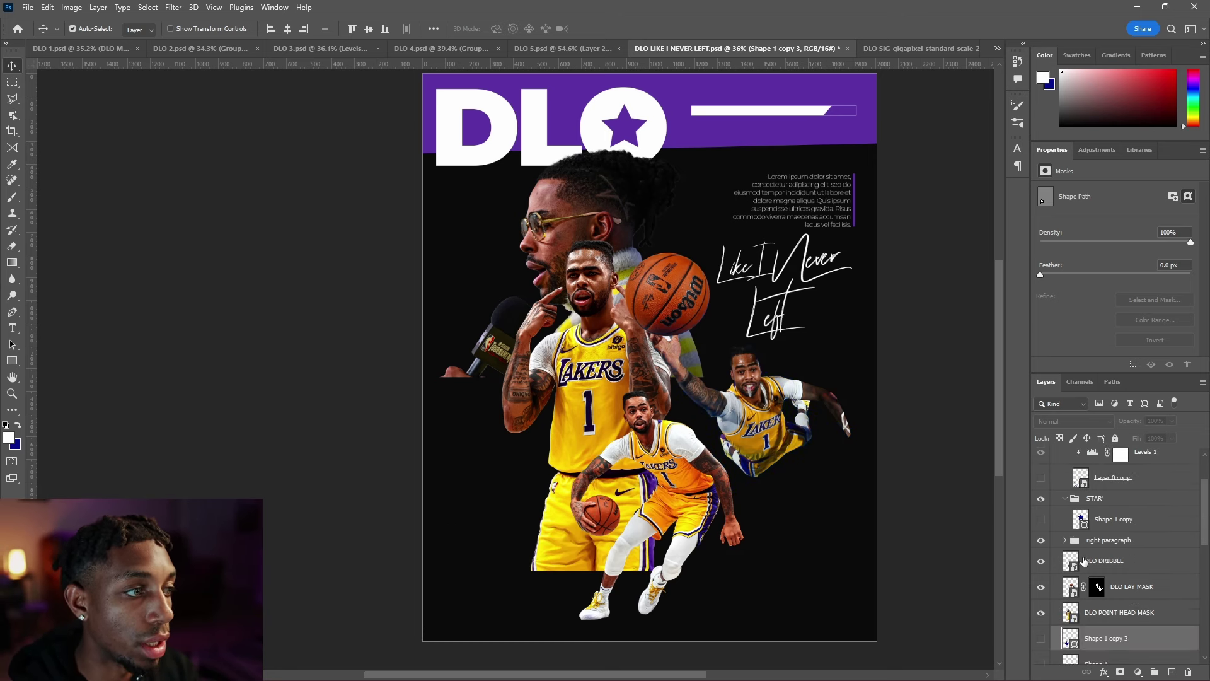
left_click(1041, 569)
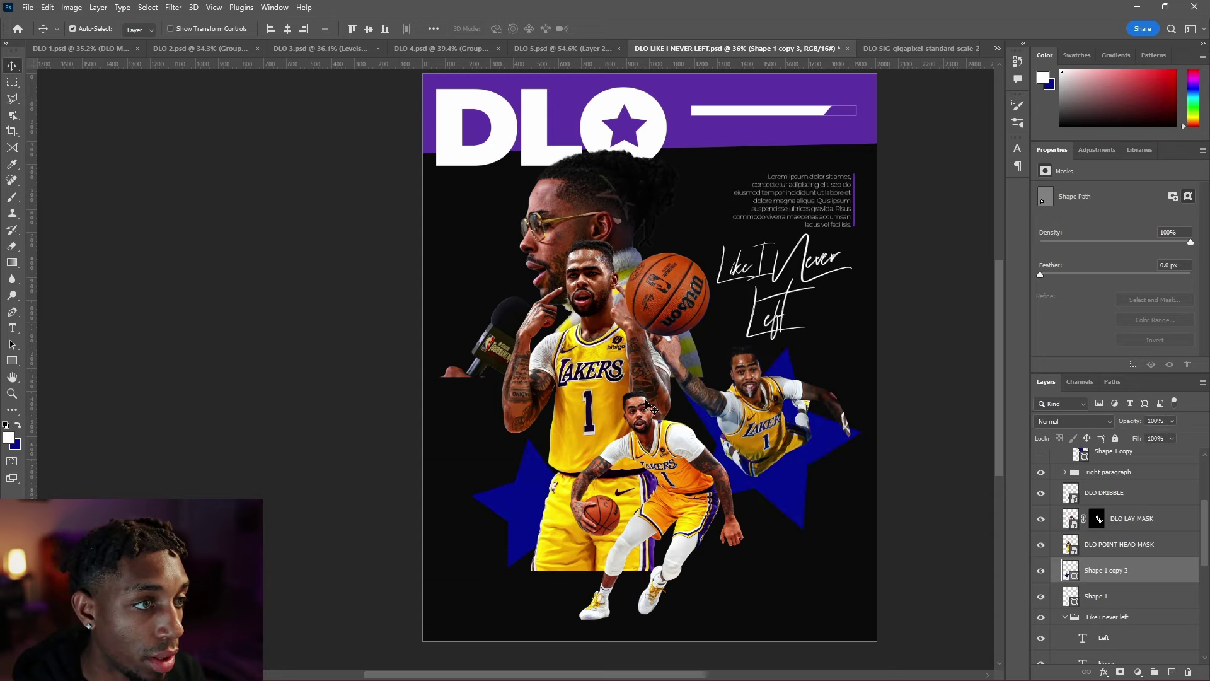
Step: Fill the Shape 1 star behind the leaping player with purple 5c31a6 sampled from the header band
scroll(702, 419, "up", 8)
scroll(862, 403, "up", 2)
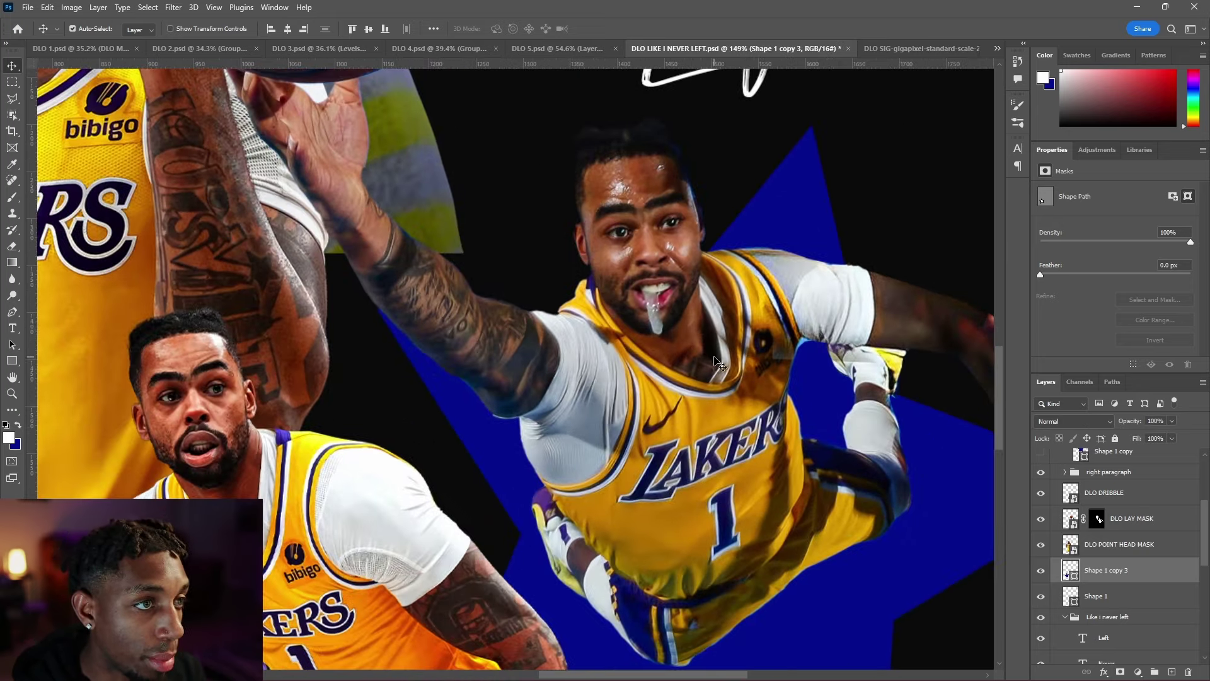
scroll(714, 361, "down", 2)
scroll(816, 425, "down", 4)
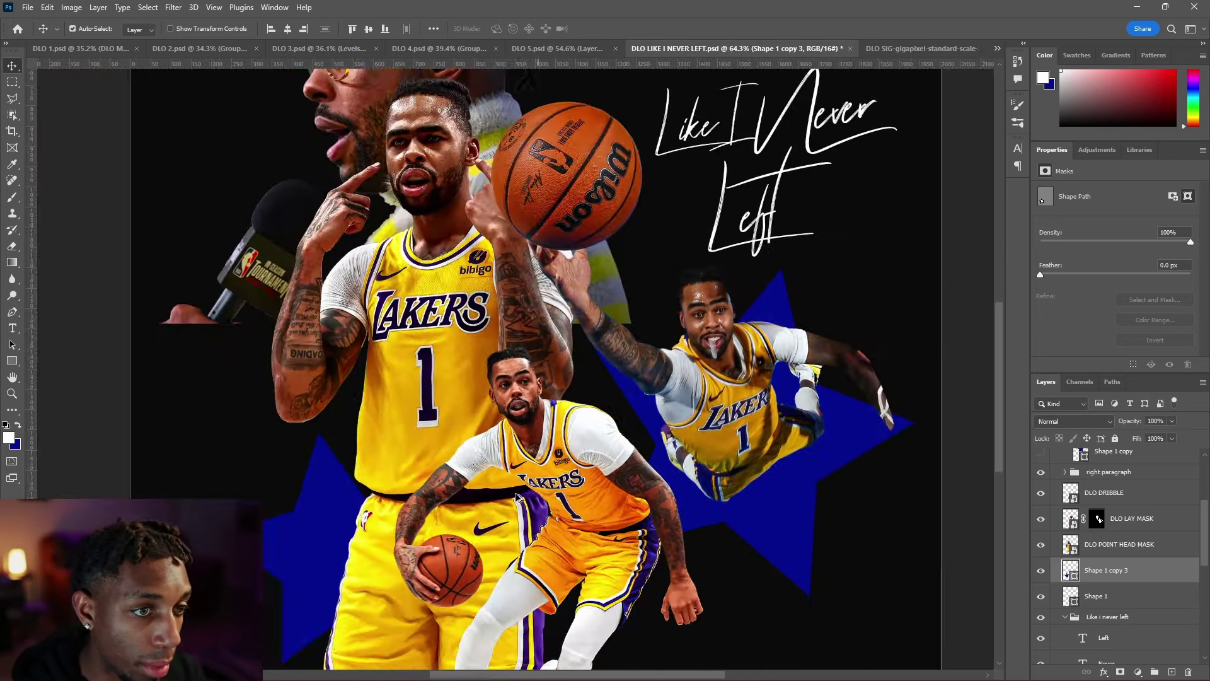
scroll(302, 502, "down", 2)
scroll(555, 412, "down", 3)
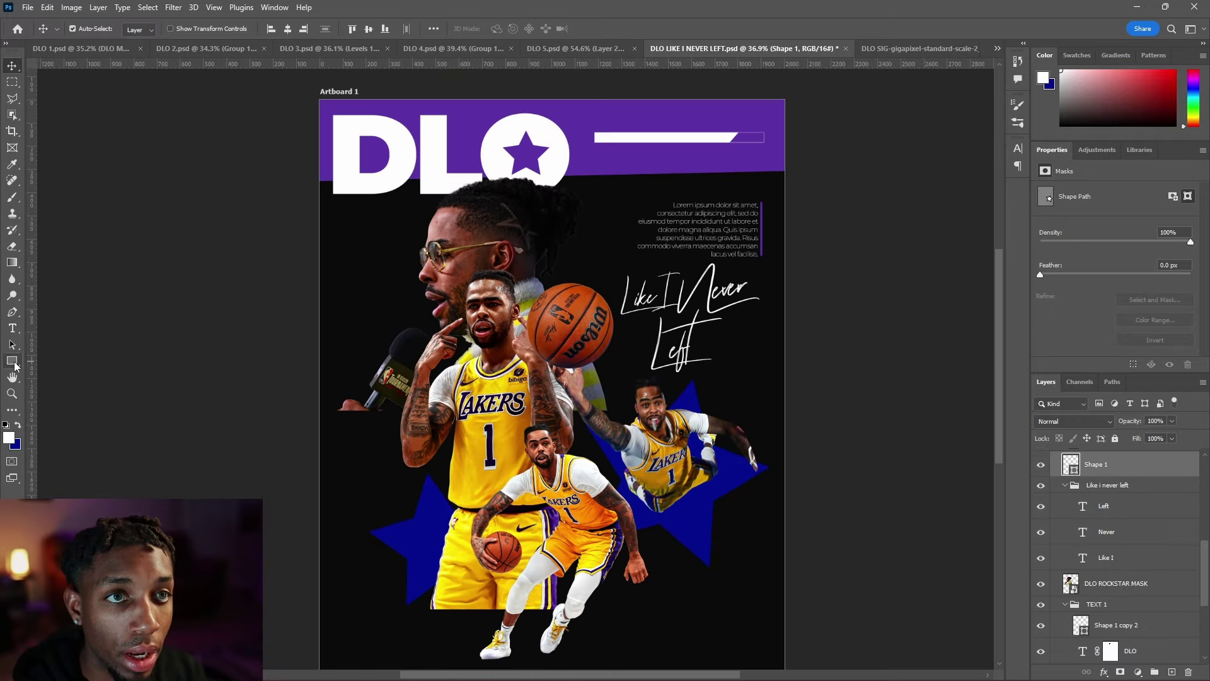
left_click(14, 365)
left_click(139, 28)
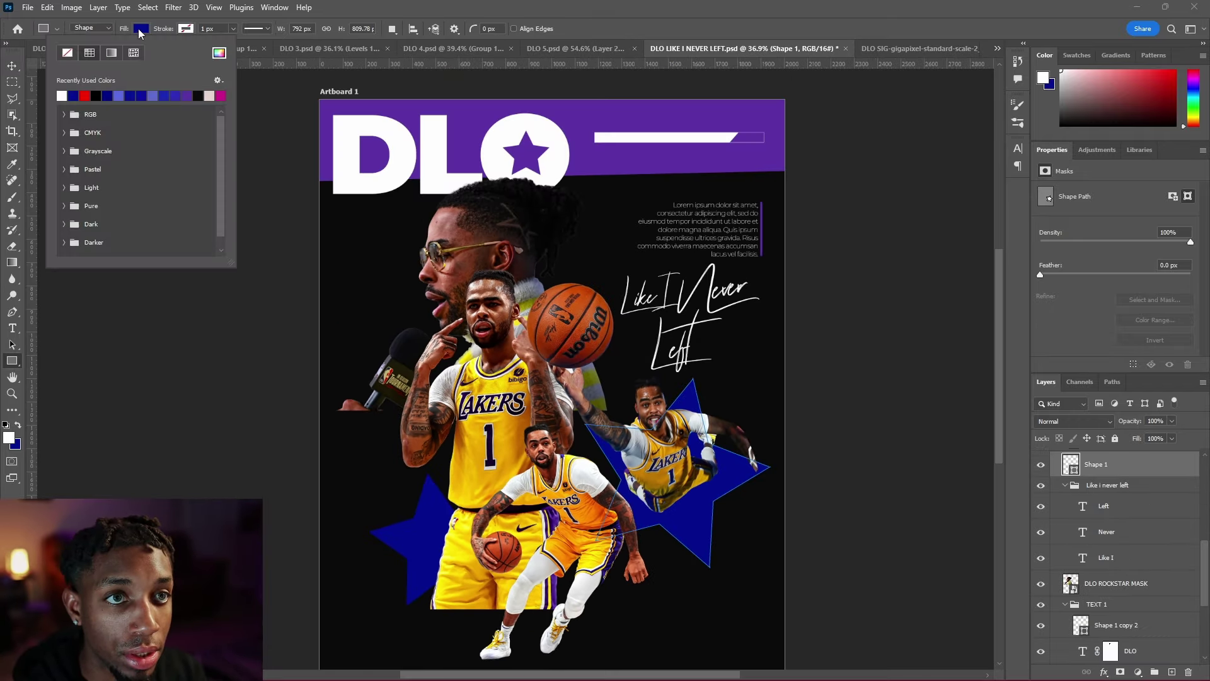
left_click(406, 215)
left_click(493, 97)
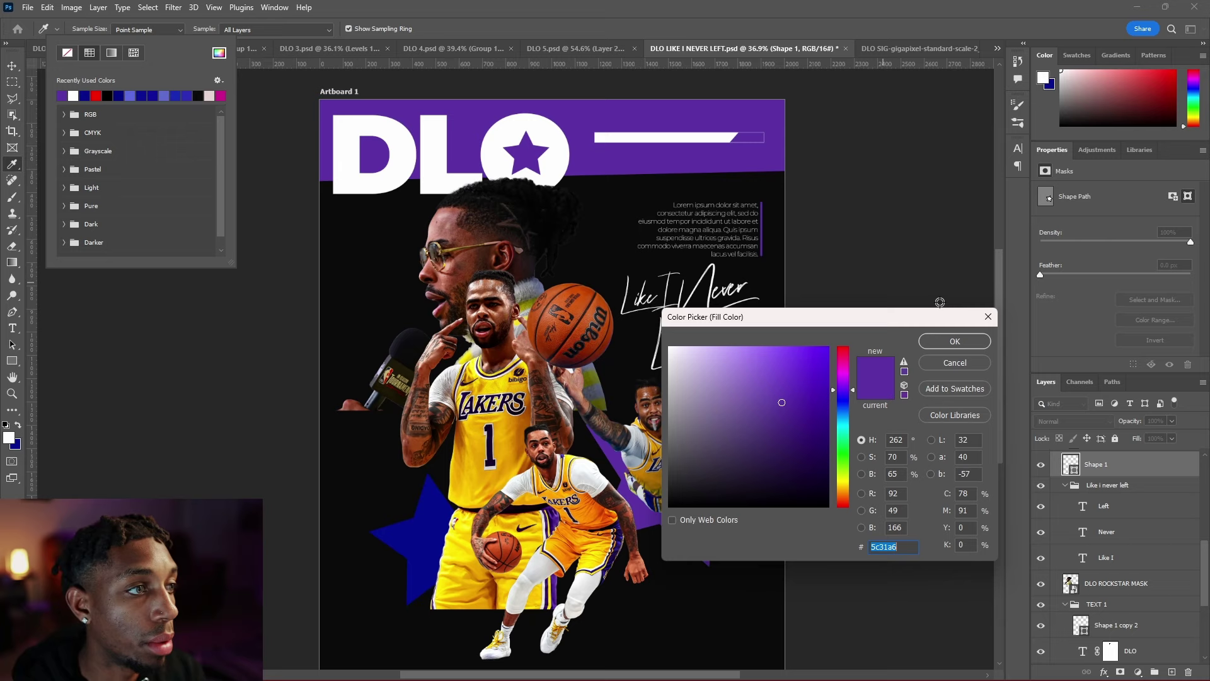
key("Return")
key("Escape")
Step: Fill the Shape 1 copy 3 star beside the standing player with the same header purple
key("v")
key("ctrl+j")
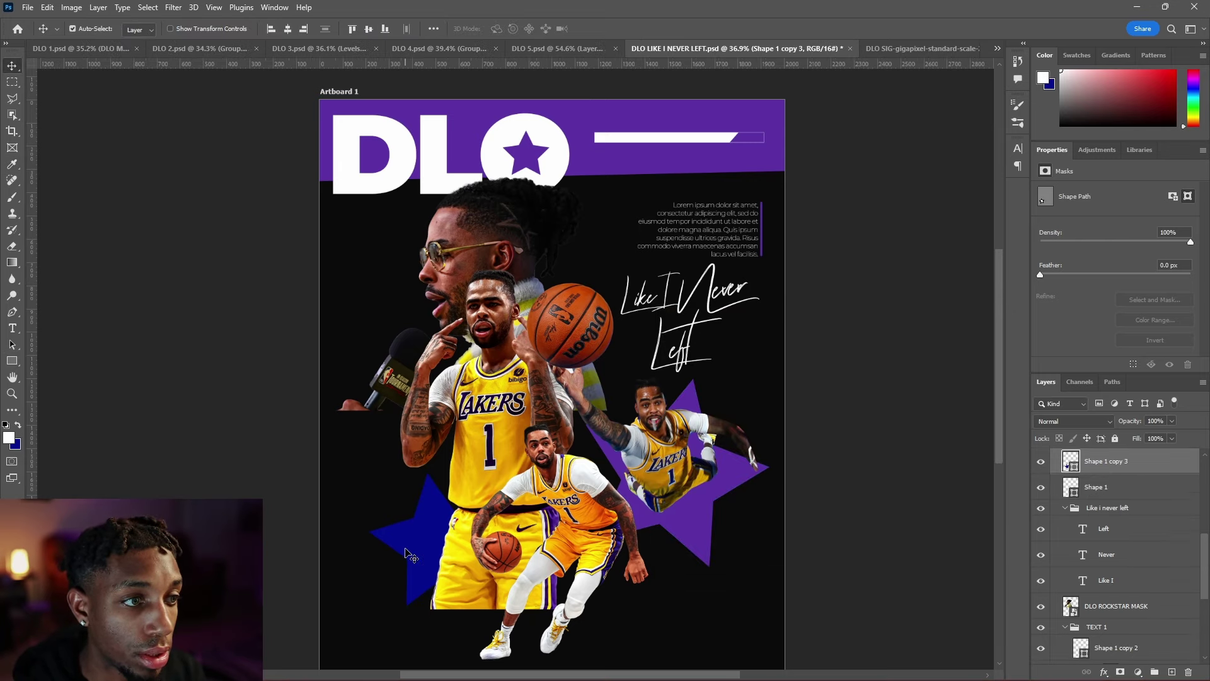
left_click(140, 29)
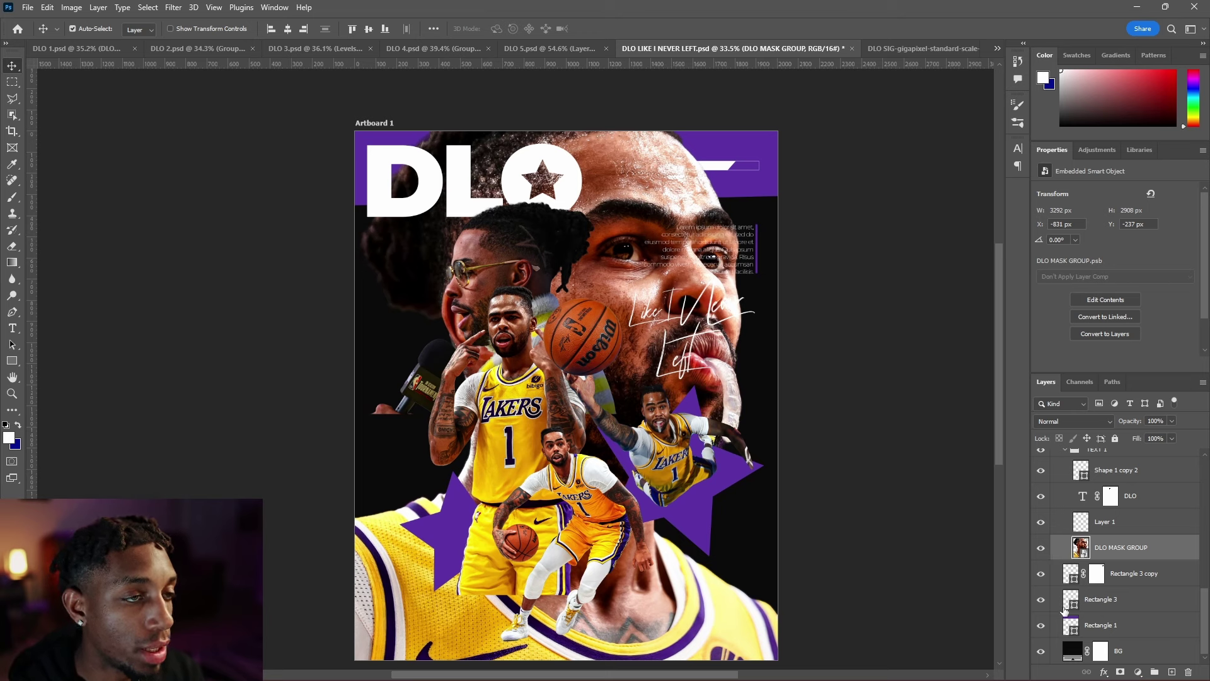
Step: Add a Gradient Map adjustment above DLO MASK GROUP and clip it to that layer
left_click(1137, 670)
left_click(1135, 606)
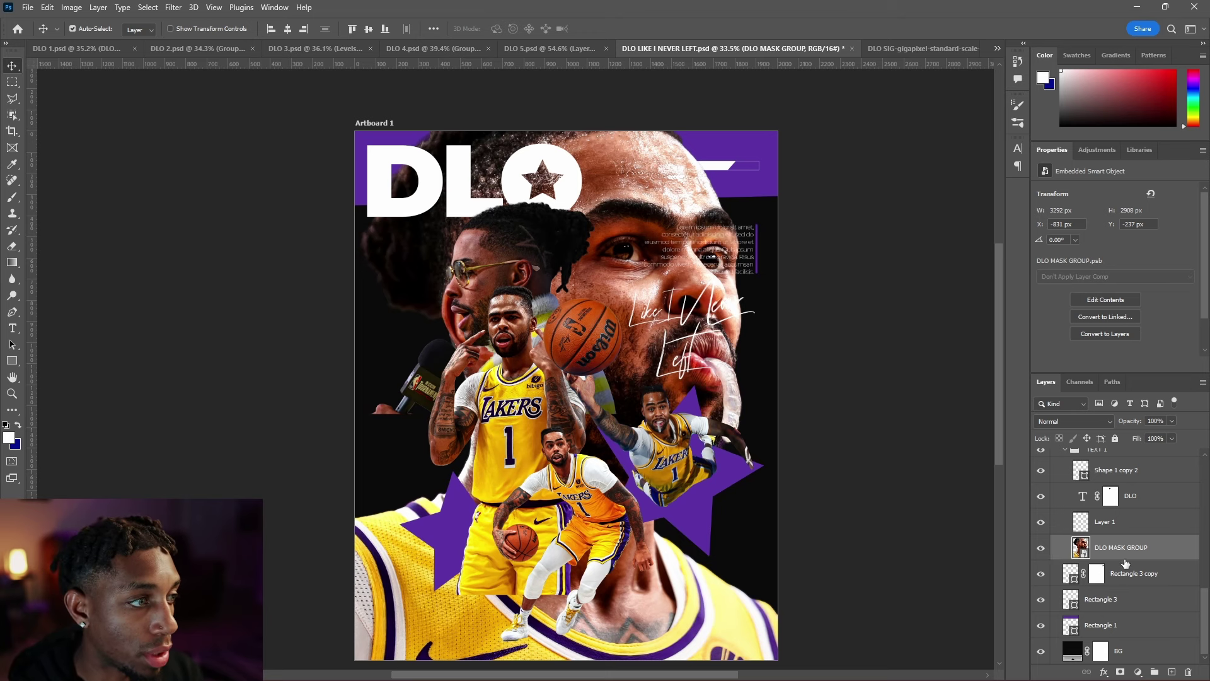
left_click(1139, 672)
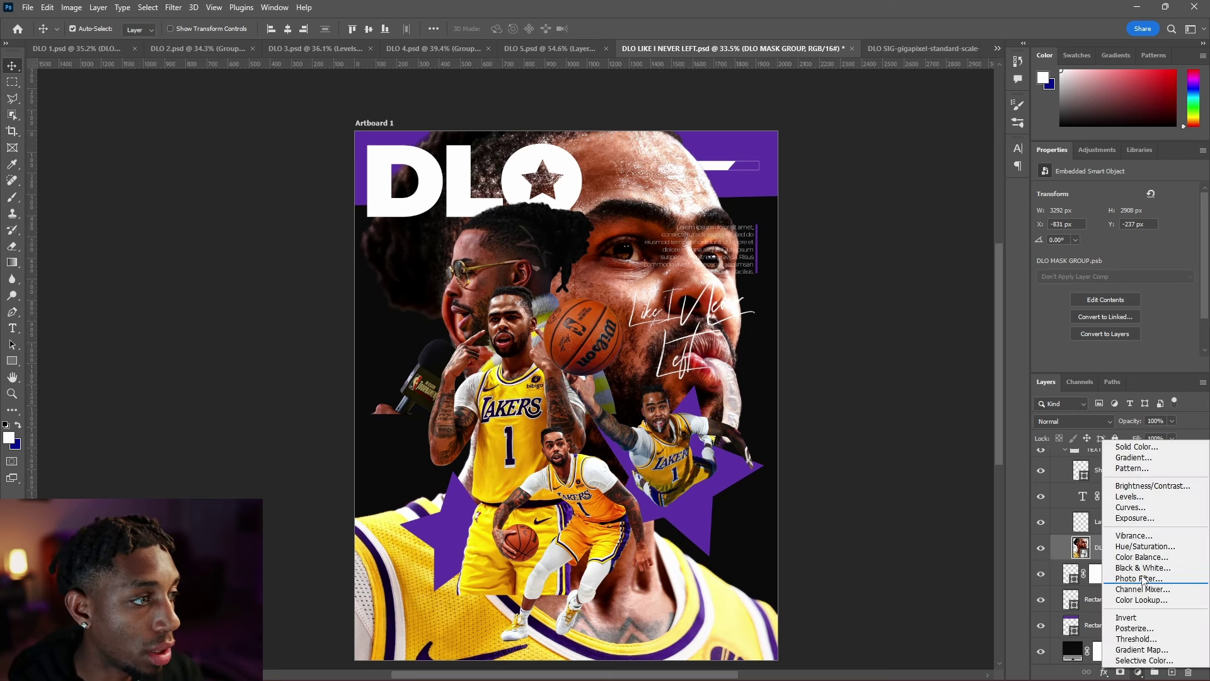
left_click(1125, 647)
left_click_drag(1153, 555, 1127, 559)
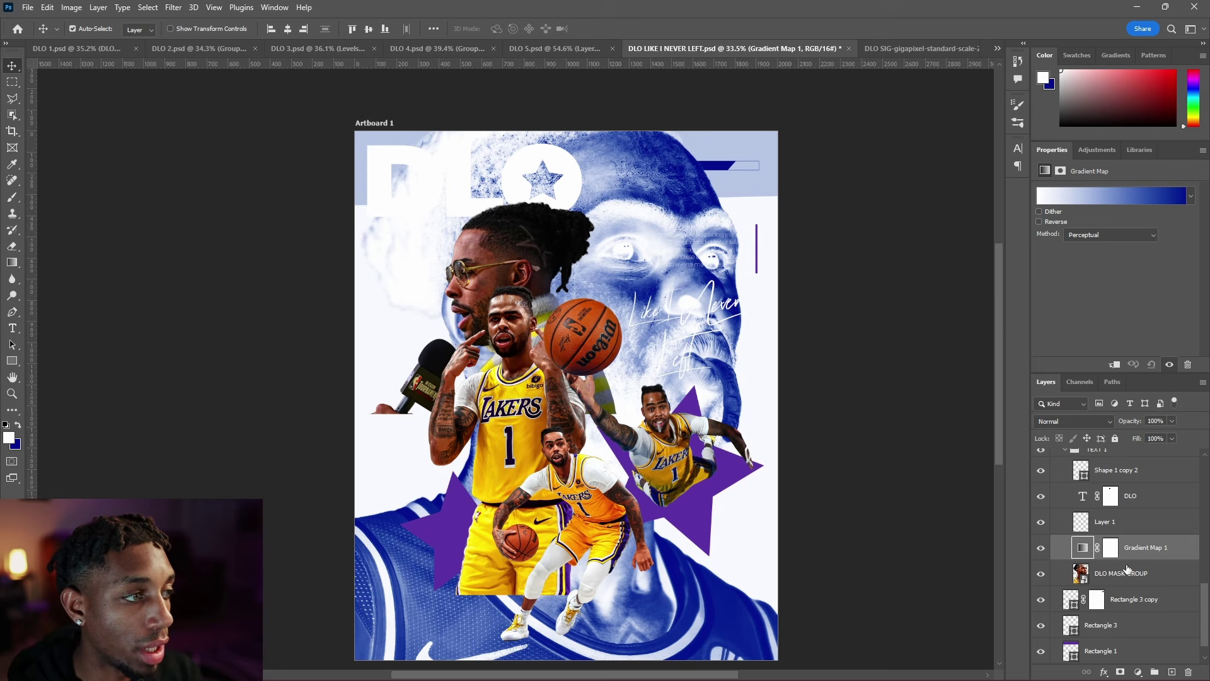
left_click(1128, 560, "alt")
left_click(1140, 554)
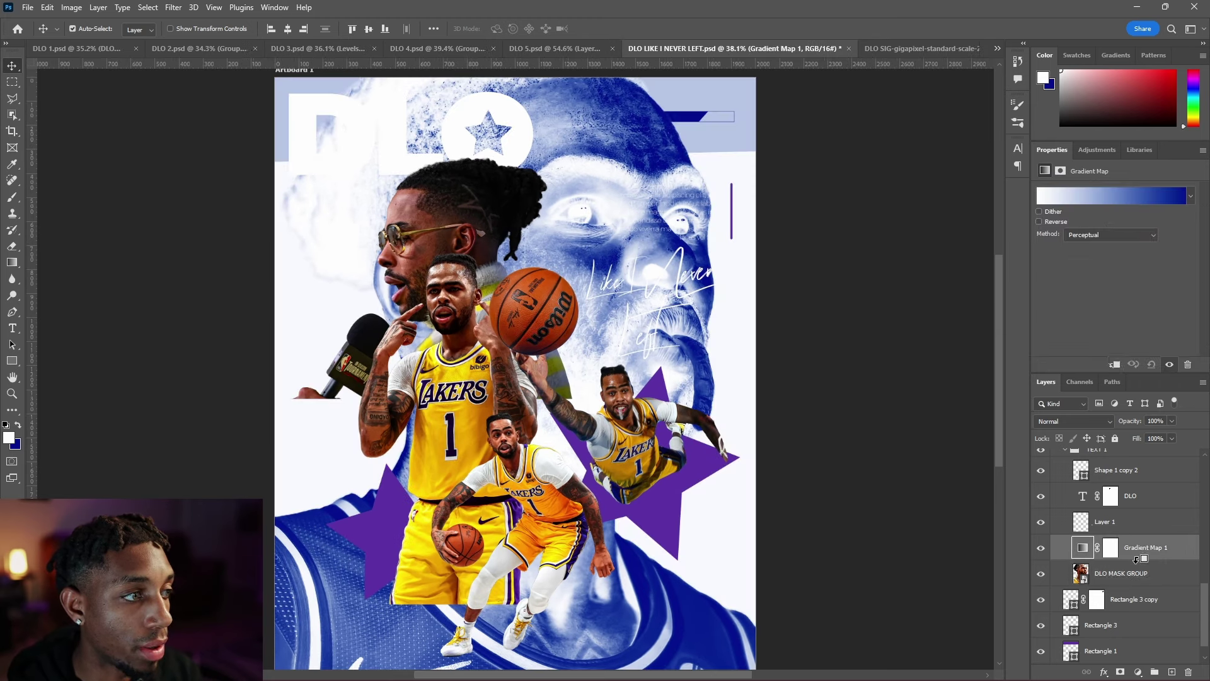
Step: Set the gradient map to Black, White and add a near-black 070707 colour stop at location 14%
left_click(1083, 190)
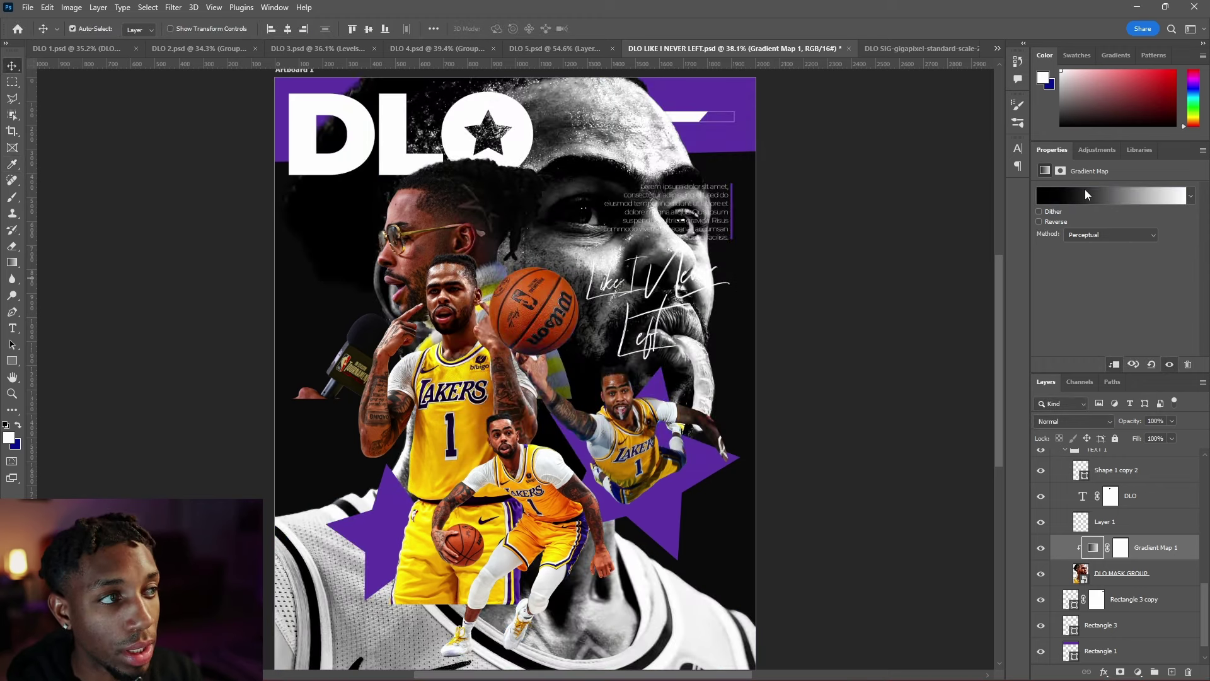
left_click(1084, 190)
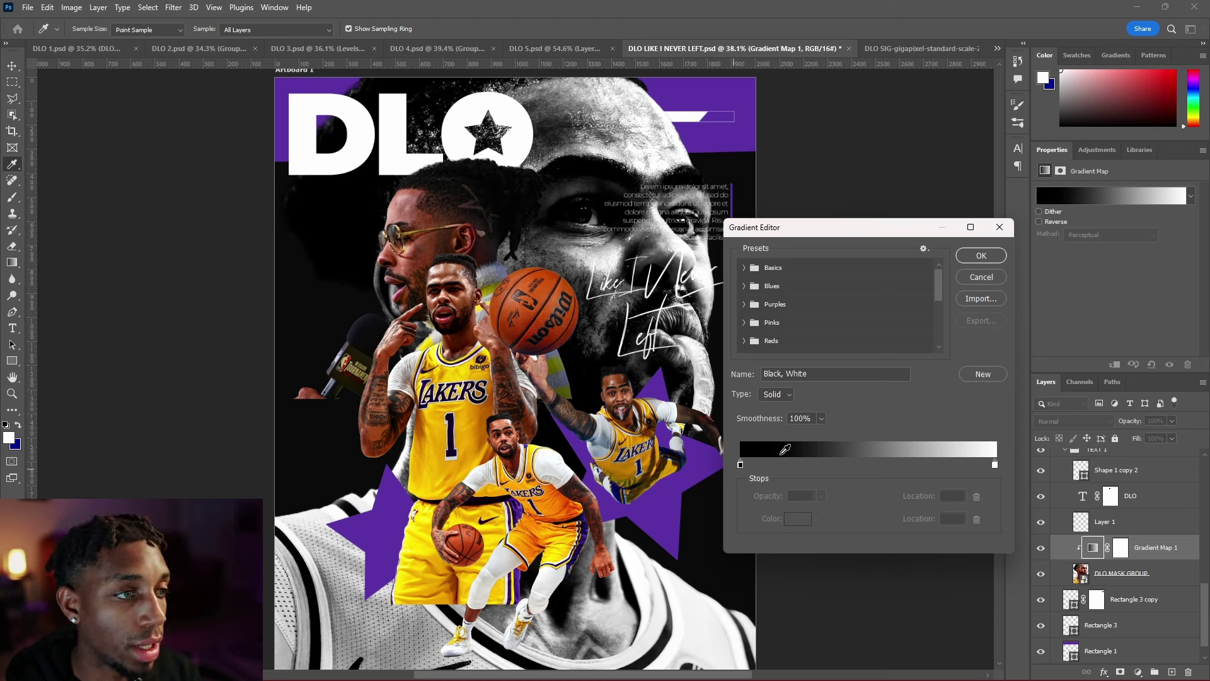
left_click(778, 465)
double_click(779, 466)
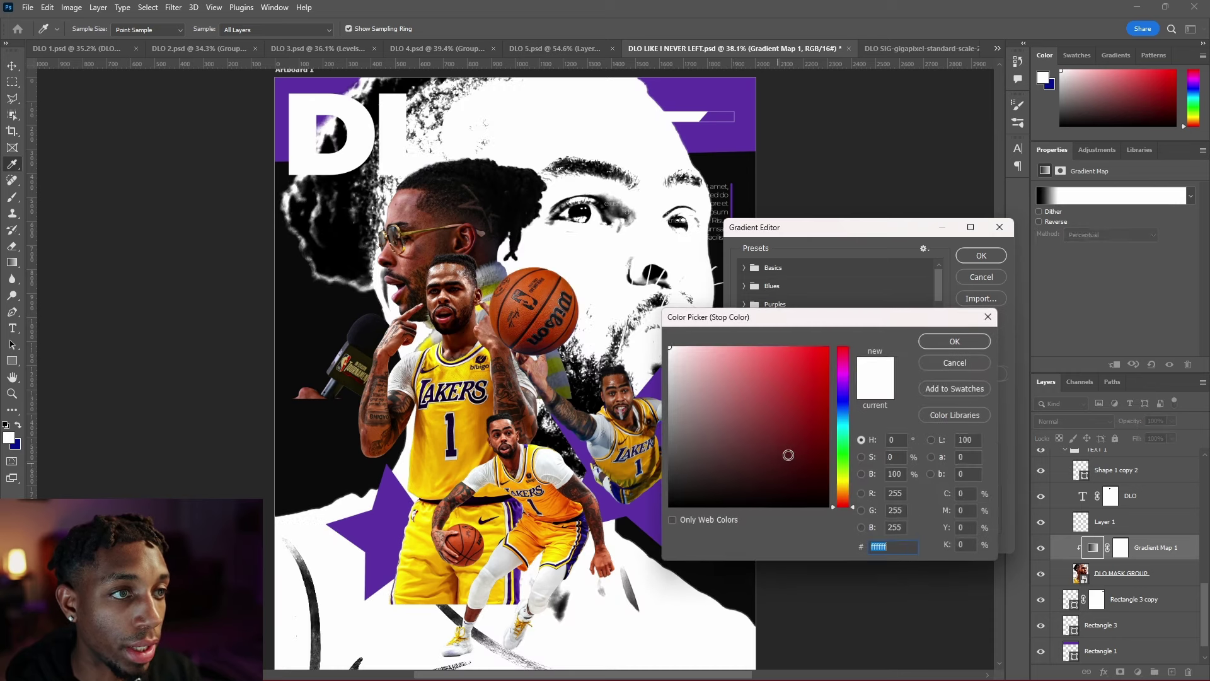
left_click(700, 484)
left_click_drag(699, 484, 810, 387)
type("020202")
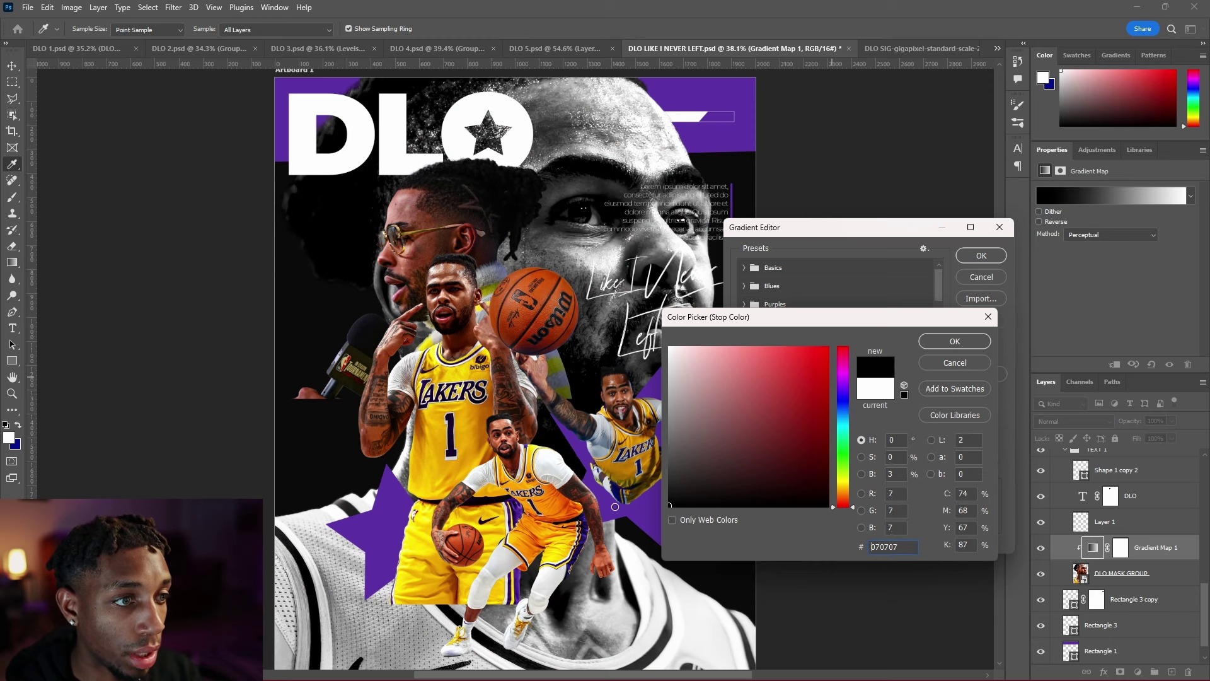
left_click(954, 341)
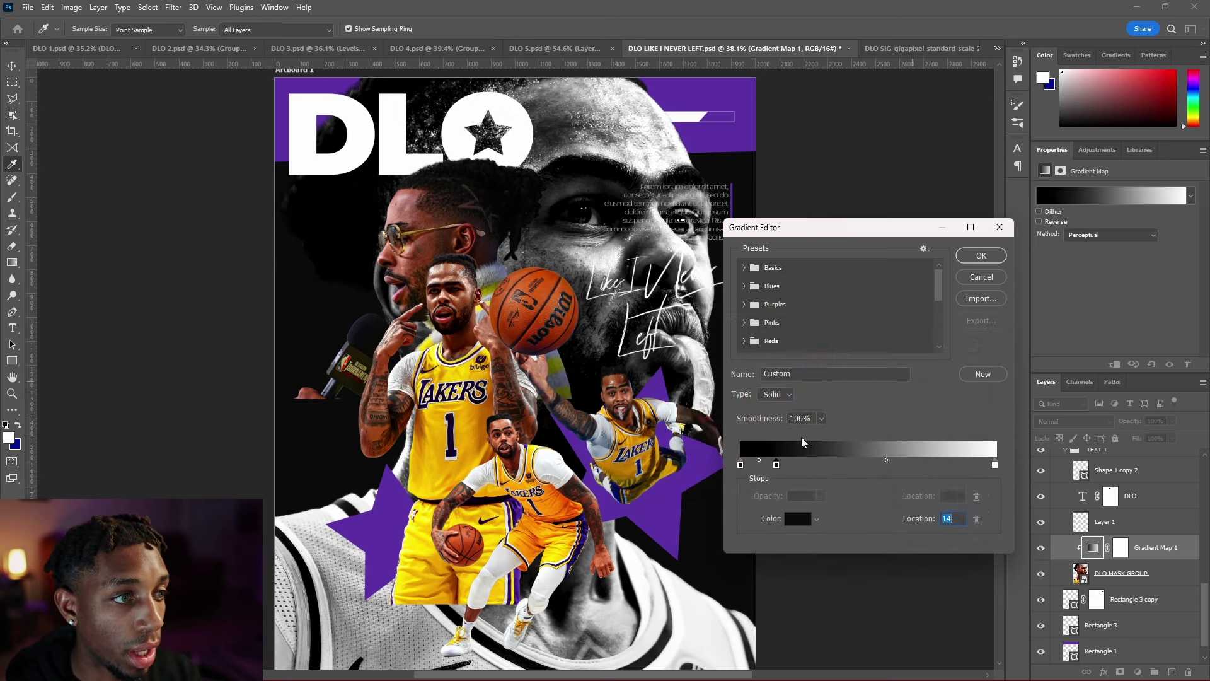
Step: Add a colour stop at location 27% using purple 5c31a6 sampled from the poster's header band
double_click(810, 464)
left_click(735, 93)
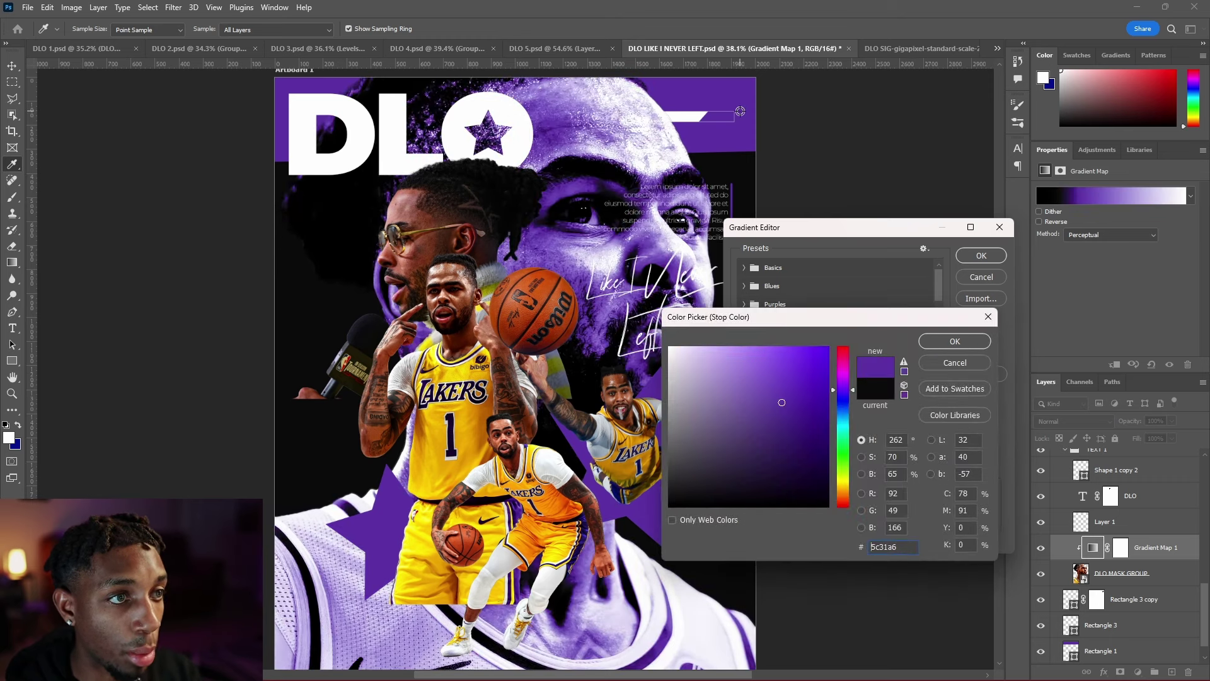
left_click(953, 340)
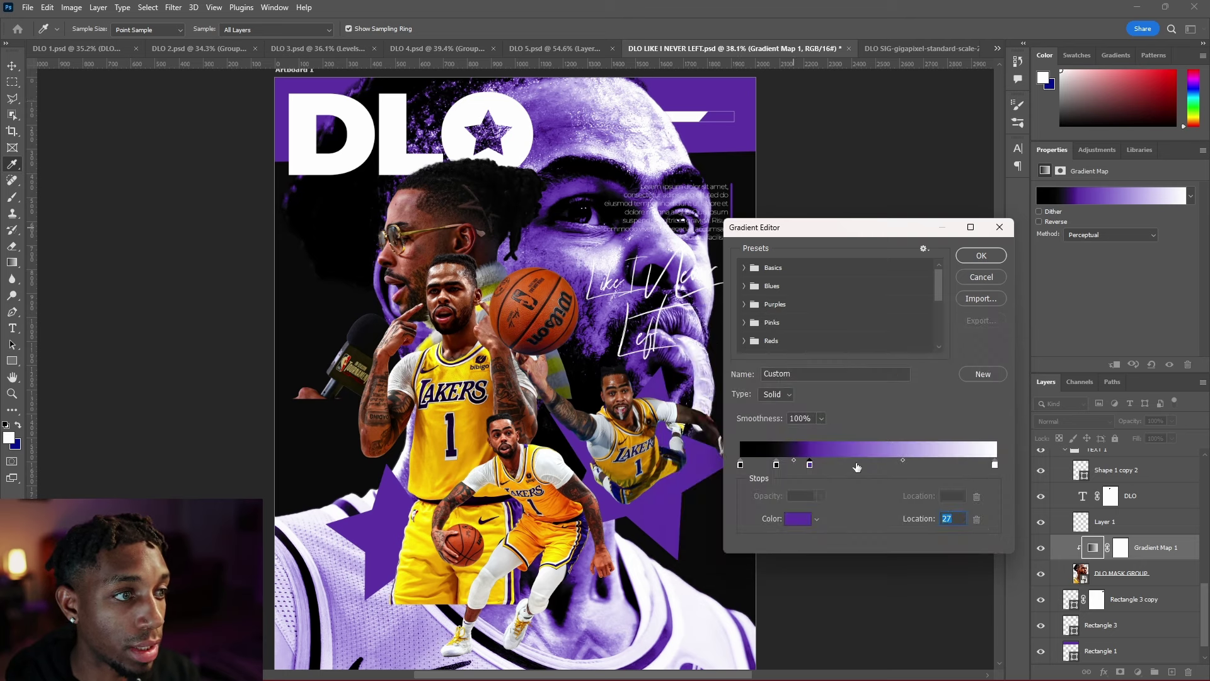
Step: Add a brighter purple colour stop at location 37% and darken the 27% stop to 301858
left_click(838, 466)
double_click(838, 466)
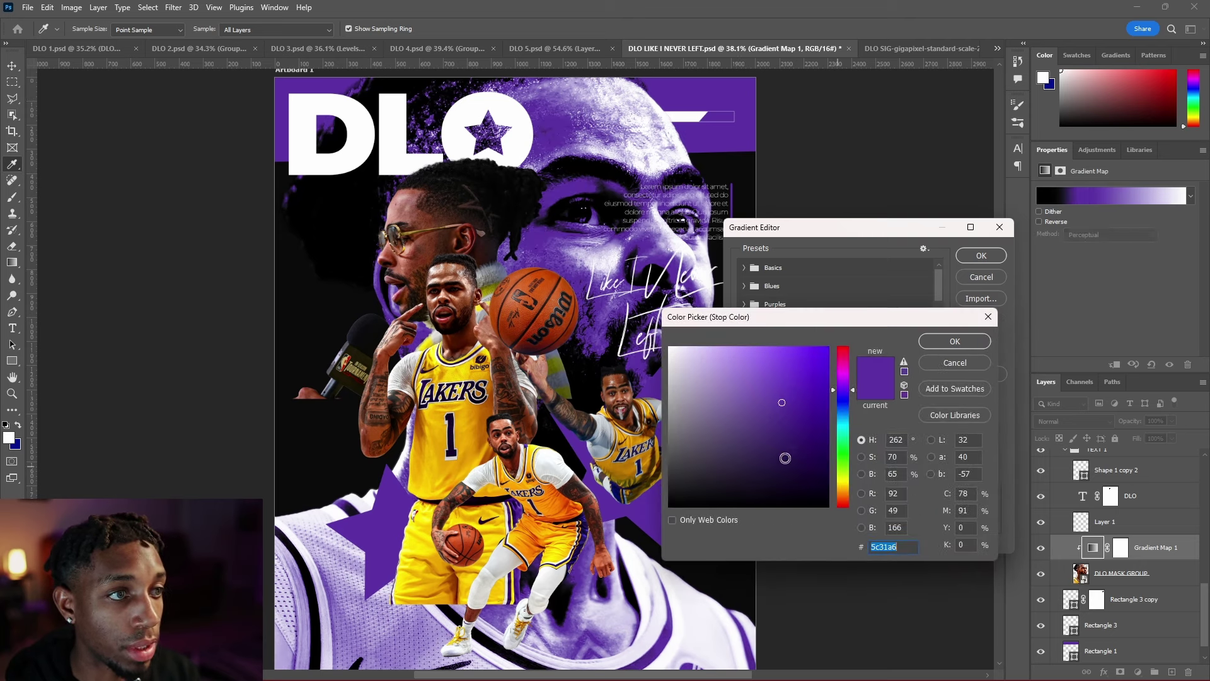
left_click_drag(761, 369, 784, 451)
left_click(955, 344)
key("Return")
Step: Darken the gradient's 37% colour stop to a deeper purple of the same hue
double_click(837, 465)
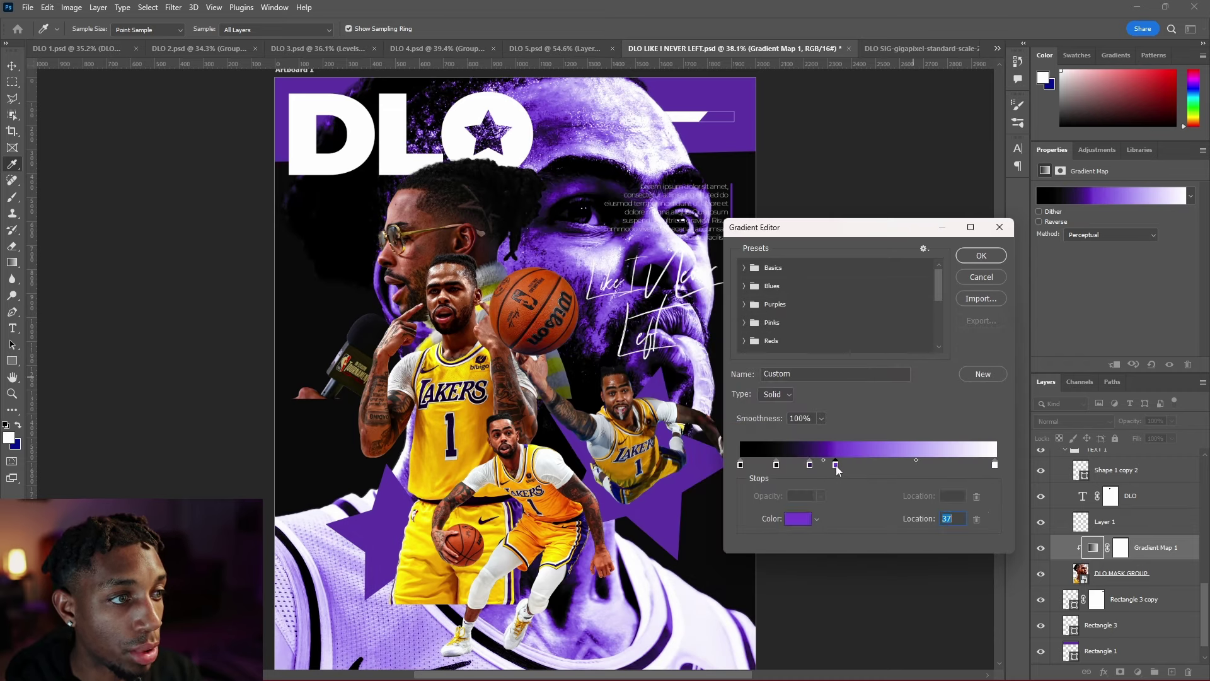
left_click_drag(760, 460, 785, 420)
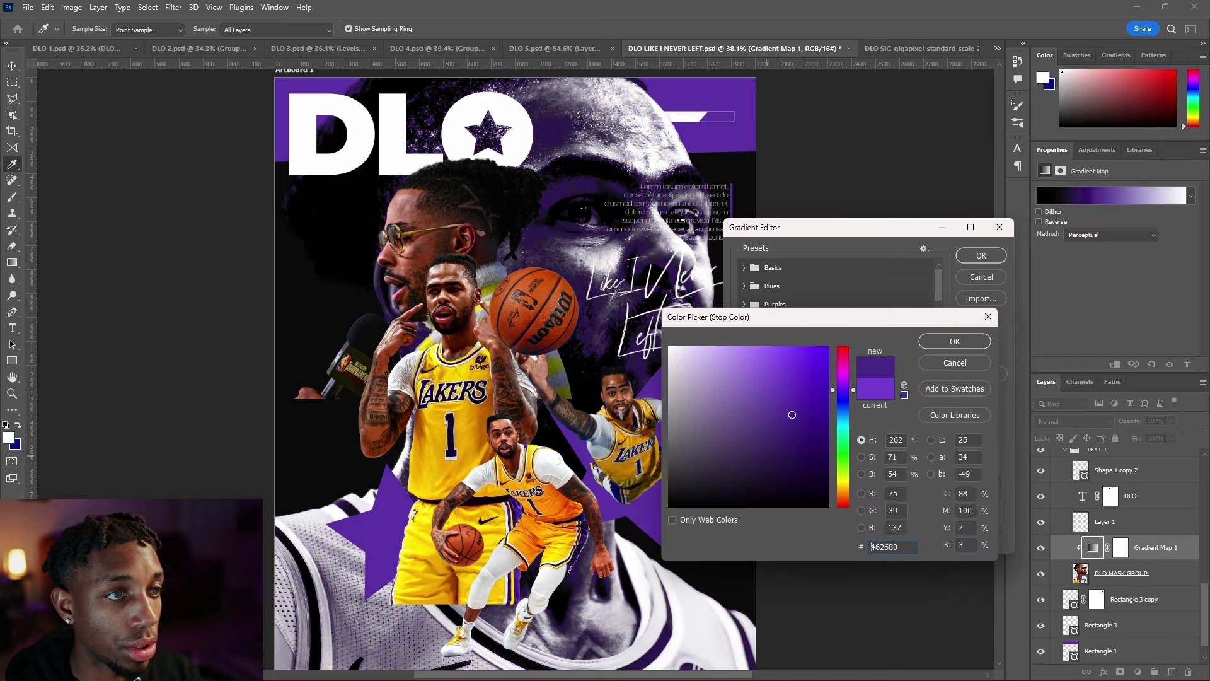
left_click(955, 341)
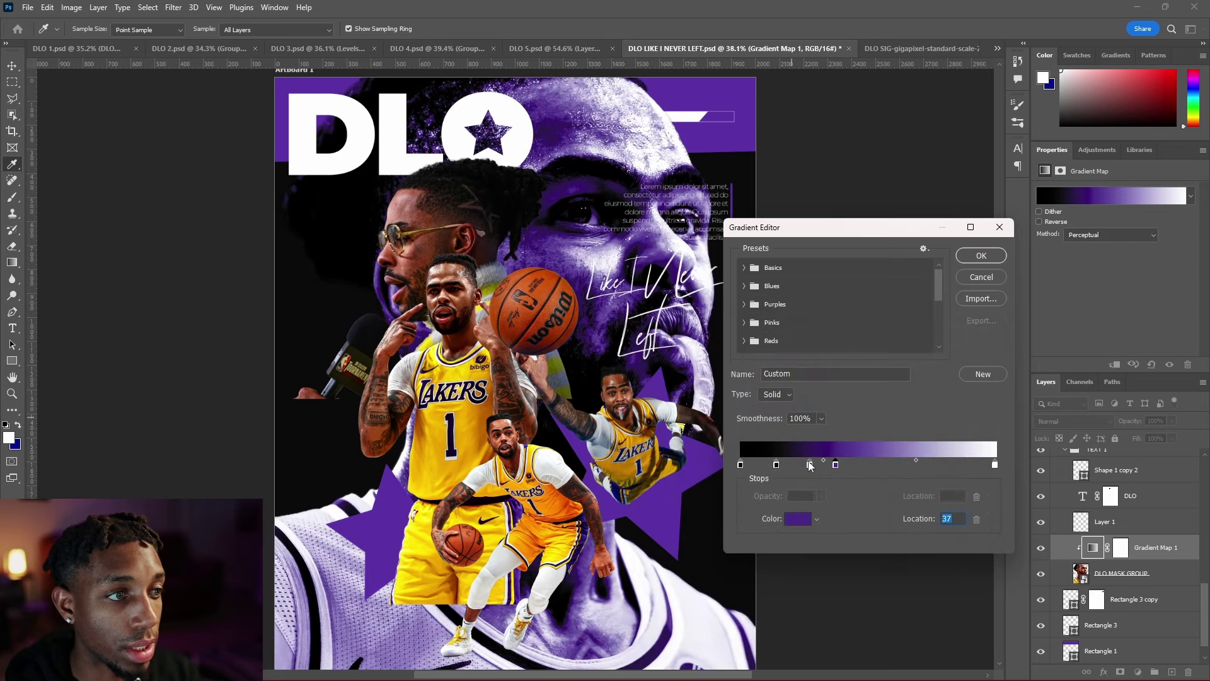
Step: Move the gradient's dark purple stop to location 25% and add lighter purple 795cad stops, including one at 69%
left_click_drag(810, 465, 807, 466)
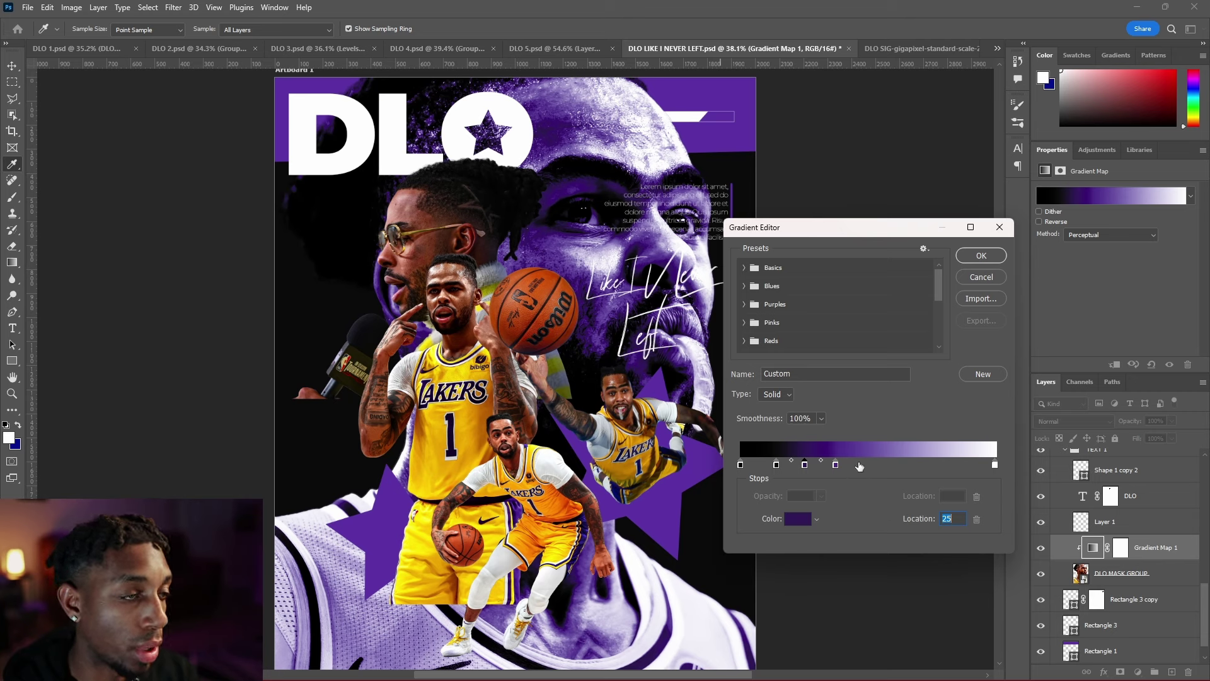
double_click(804, 464)
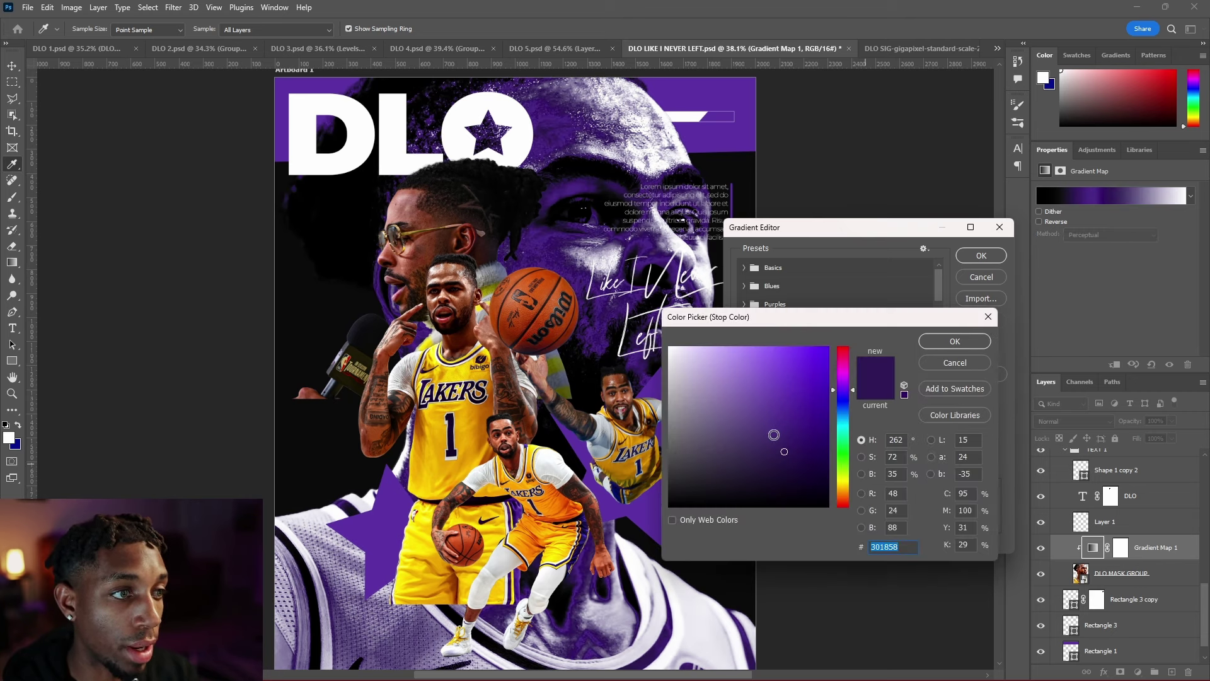
left_click(774, 434)
mouse_move(766, 378)
left_mouse_down()
mouse_move(745, 392)
mouse_move(753, 402)
left_mouse_up()
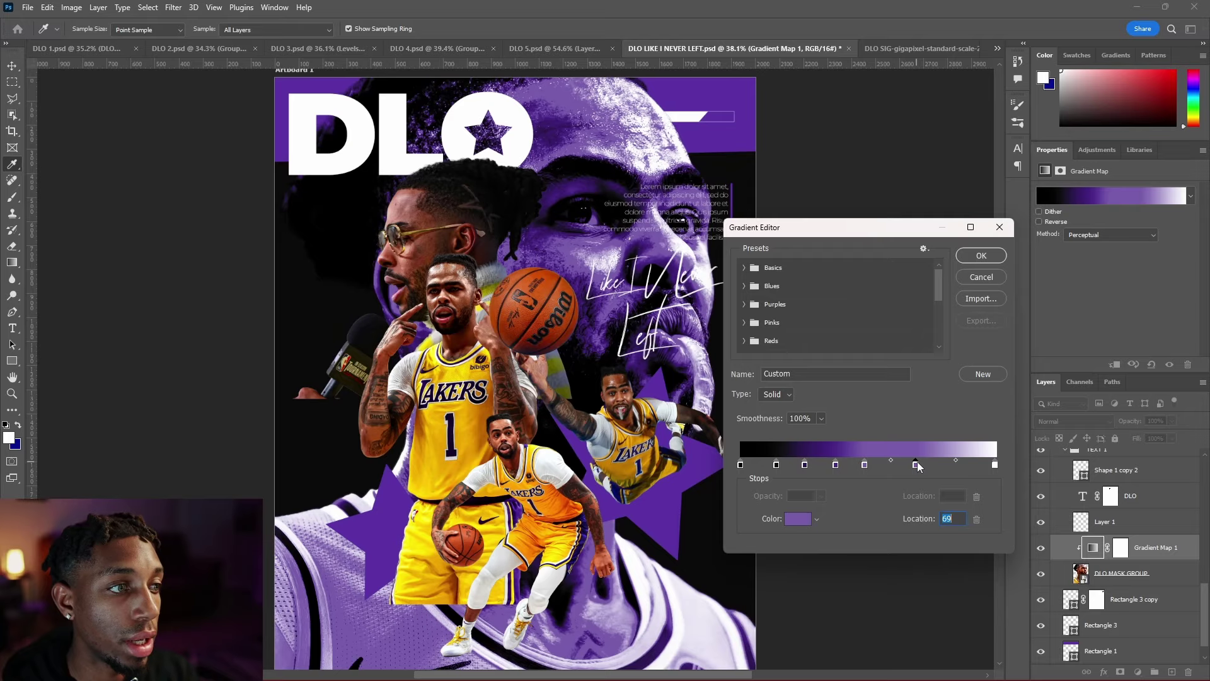
Step: Set the gradient's 69% stop to a88cd9 and add a paler purple c3a8f1 stop at location 79%
double_click(916, 464)
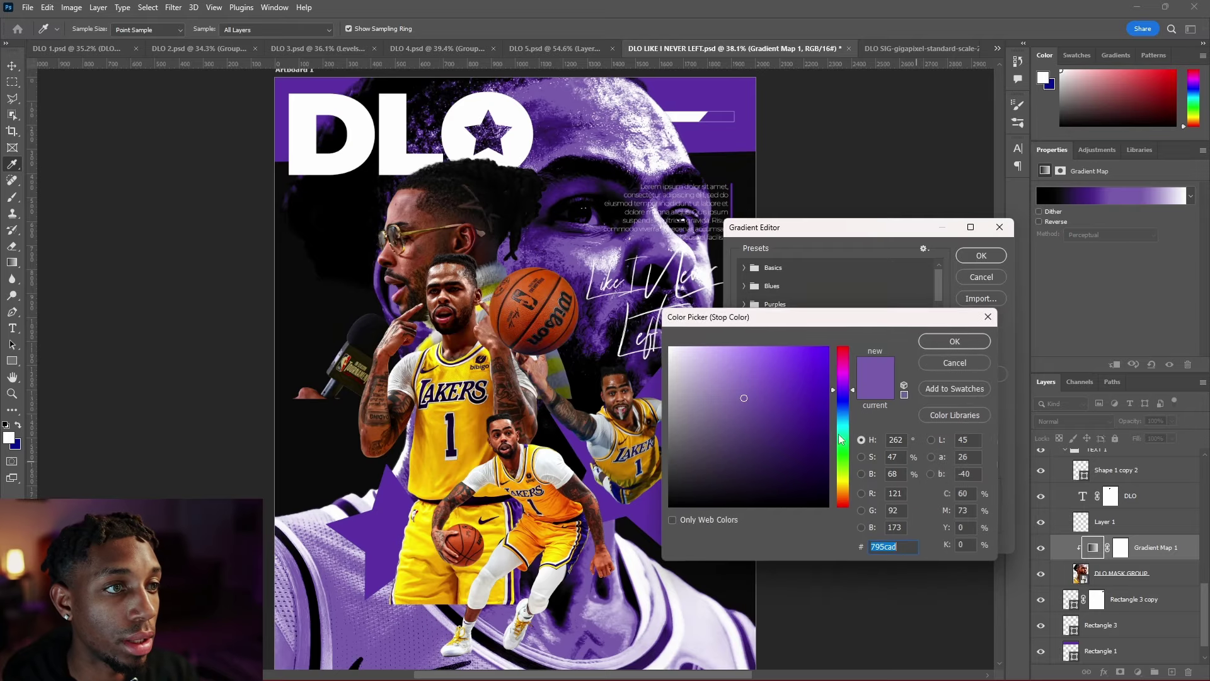
left_click(724, 371)
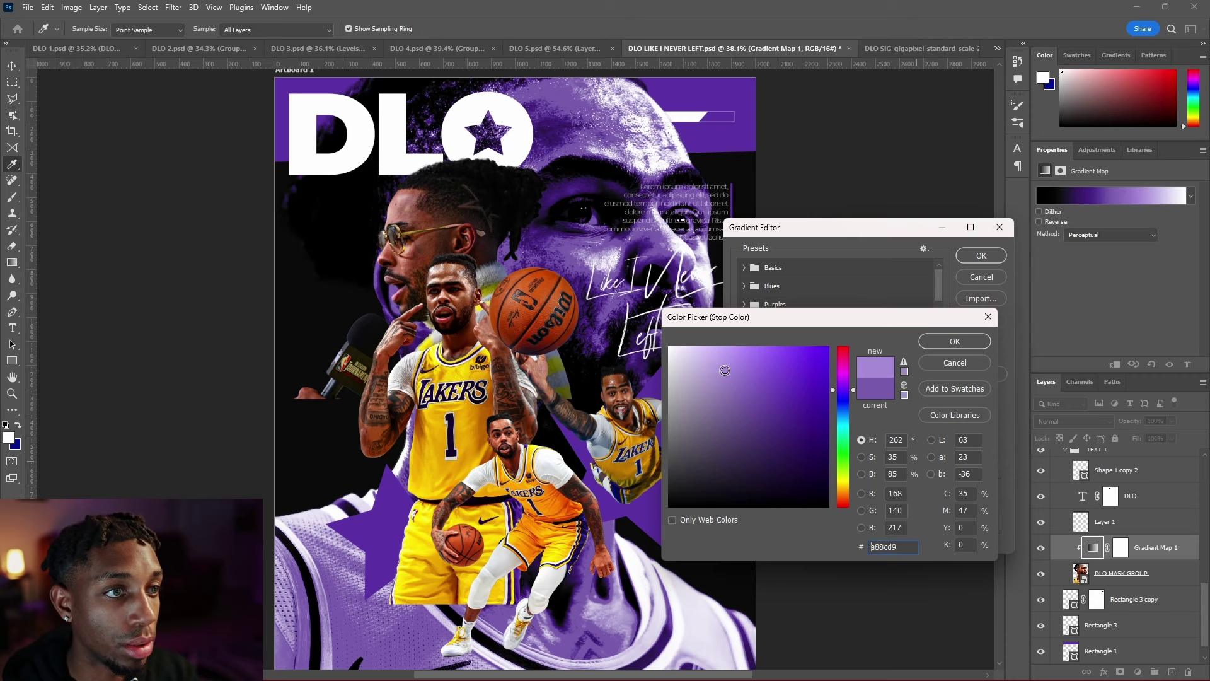
left_click(953, 341)
left_click(941, 467)
double_click(942, 466)
left_click(953, 342)
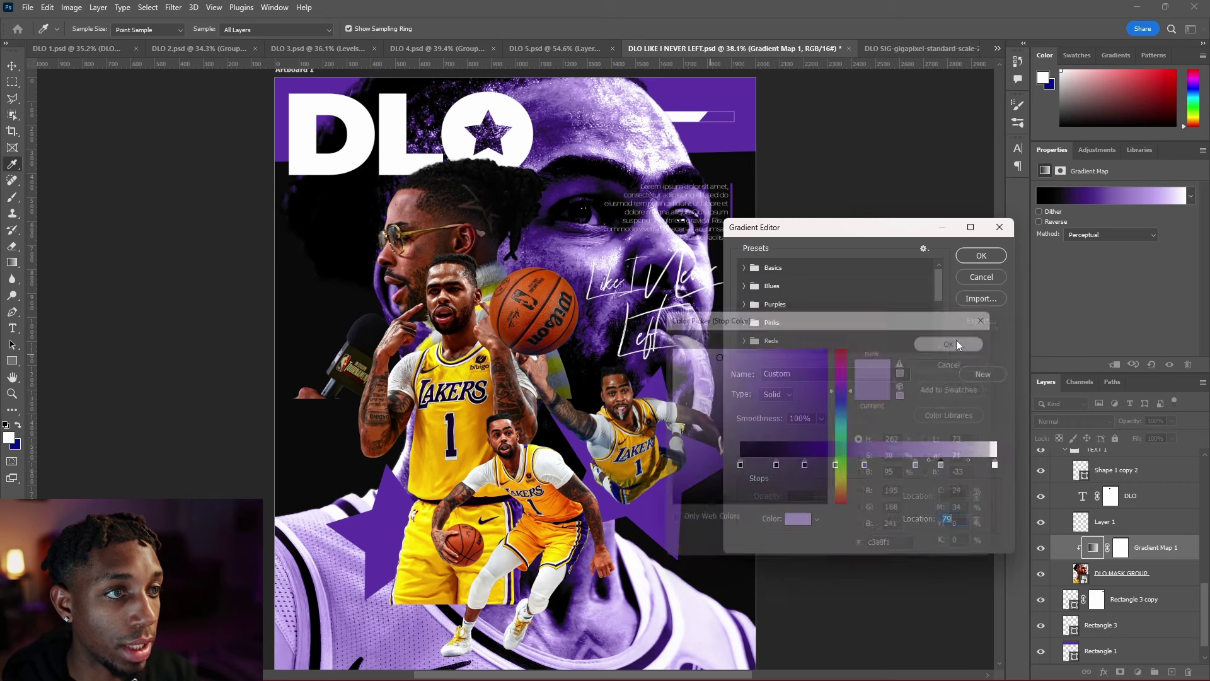
Step: Move the deep purple stop to location 40% and recolour the next stop gold eaa300, sampled from the Lakers jersey
left_click_drag(837, 466, 829, 466)
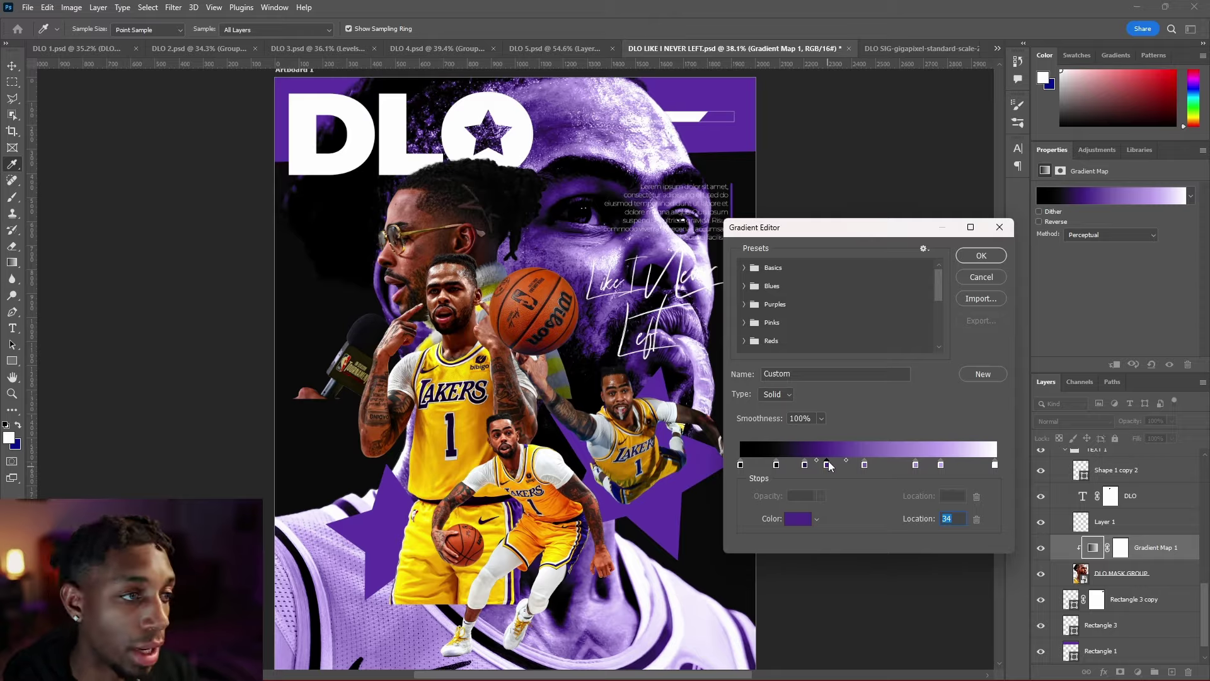
left_click_drag(828, 464, 847, 464)
double_click(864, 464)
left_click(470, 432)
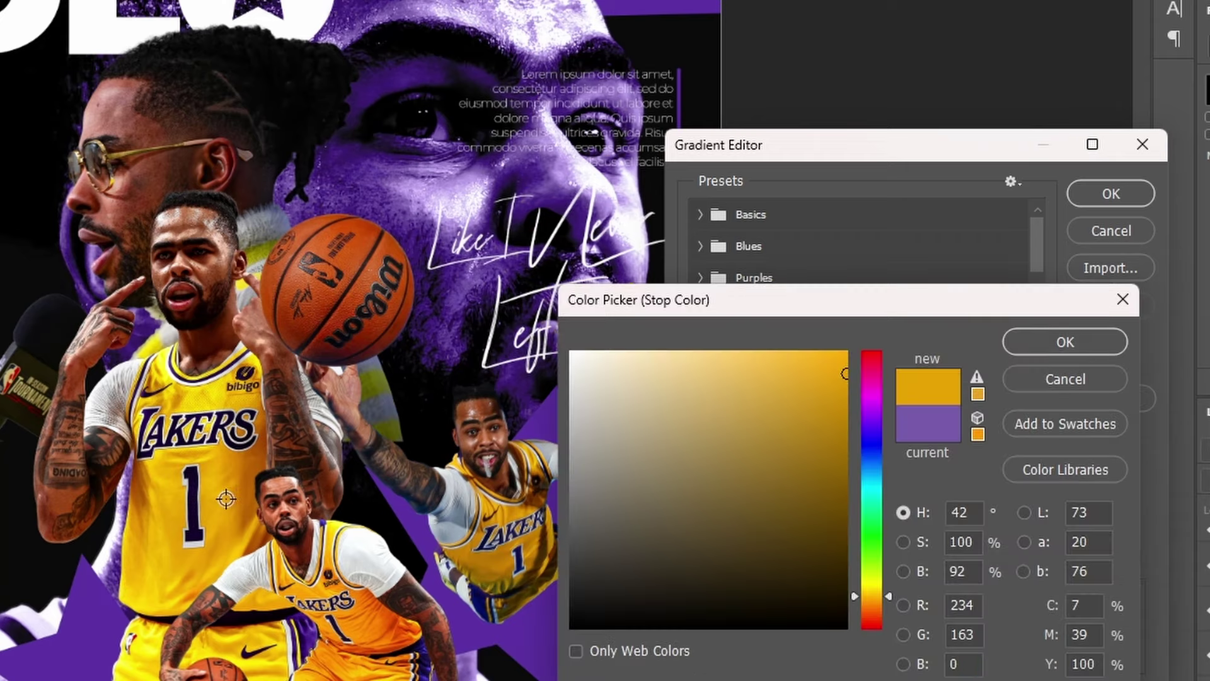
left_click(1065, 342)
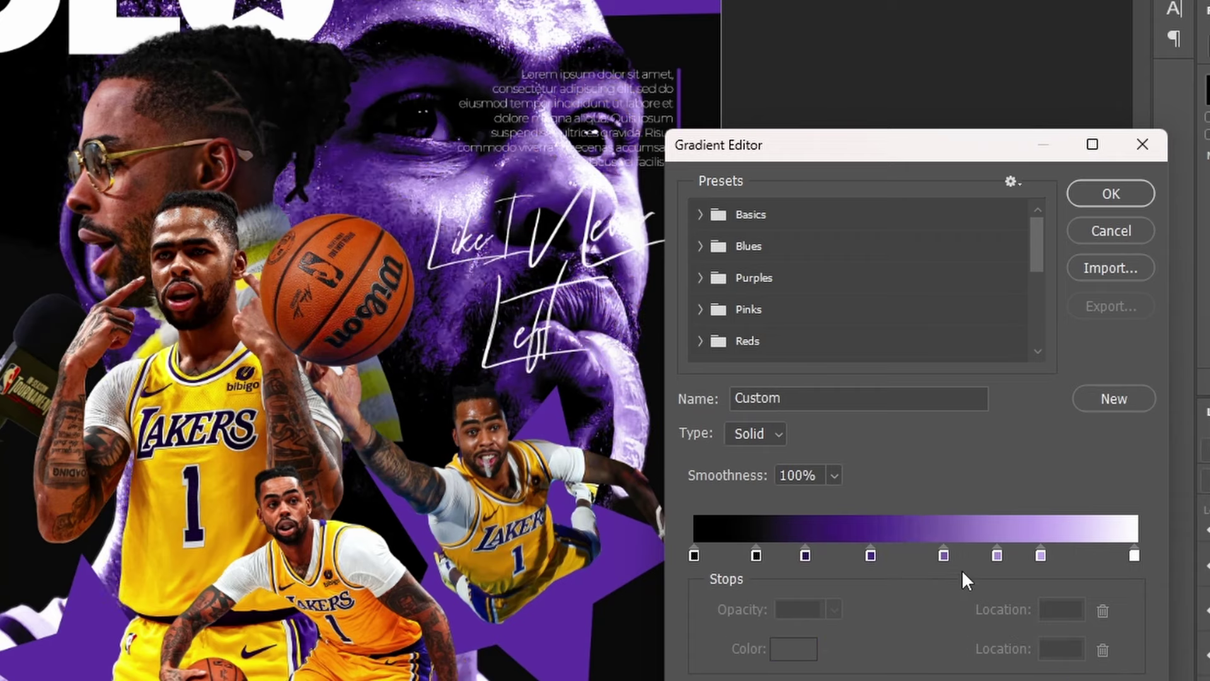
Step: Darken the 25% purple stop to 271838 and recolour the stop following the gold one to a deep purple
double_click(994, 551)
left_click(701, 480)
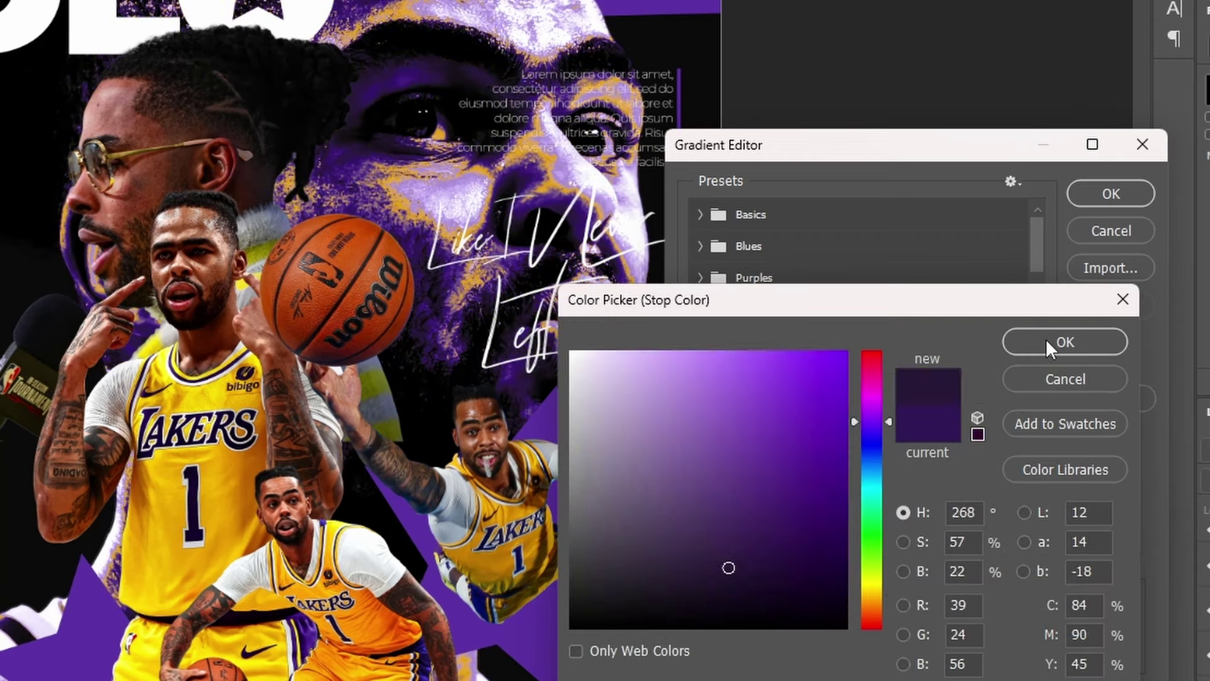
left_click(1045, 339)
double_click(978, 555)
left_click(793, 508)
left_click(1065, 341)
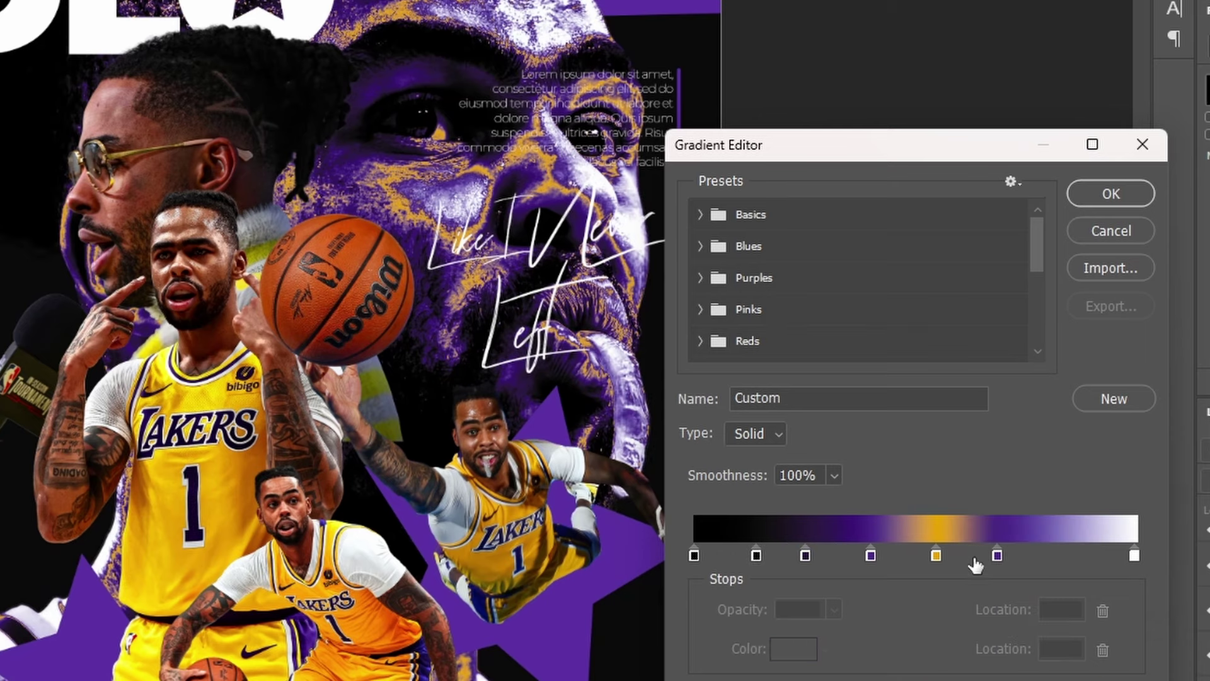
Step: Move the colour stop following the gold one to location 75%, recolour it pale gold deba67 and apply the gradient
left_click_drag(997, 555, 976, 555)
double_click(975, 555)
left_click(849, 382)
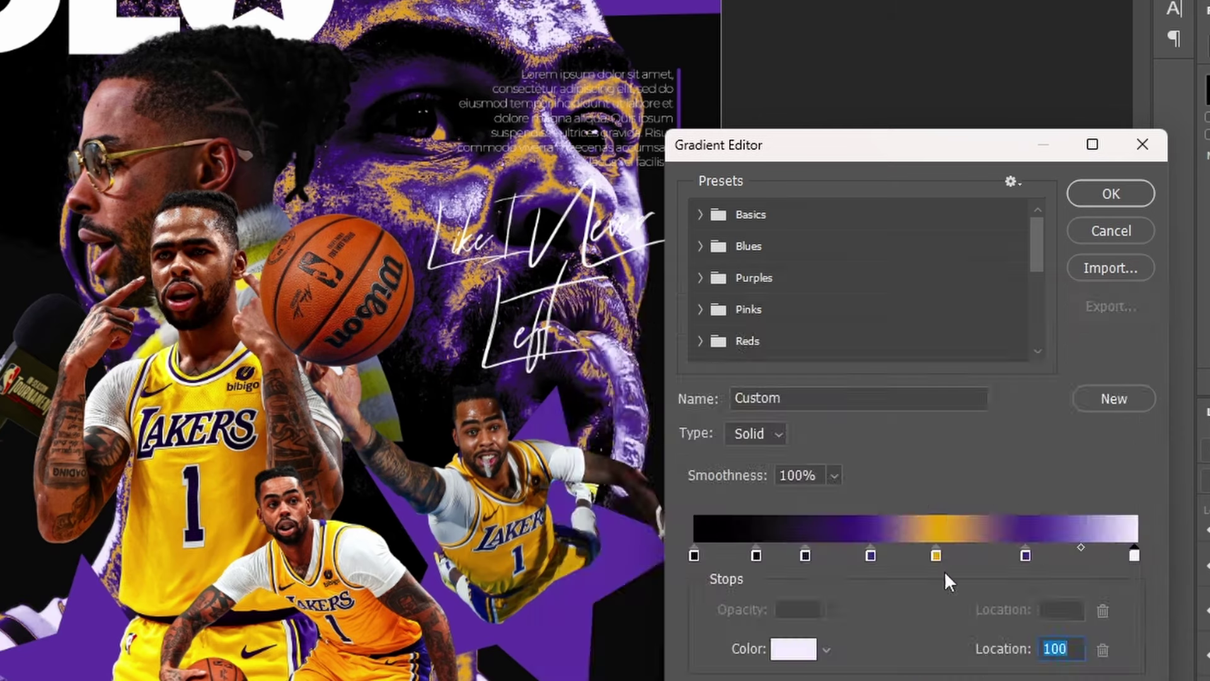
double_click(936, 555)
left_click(718, 387)
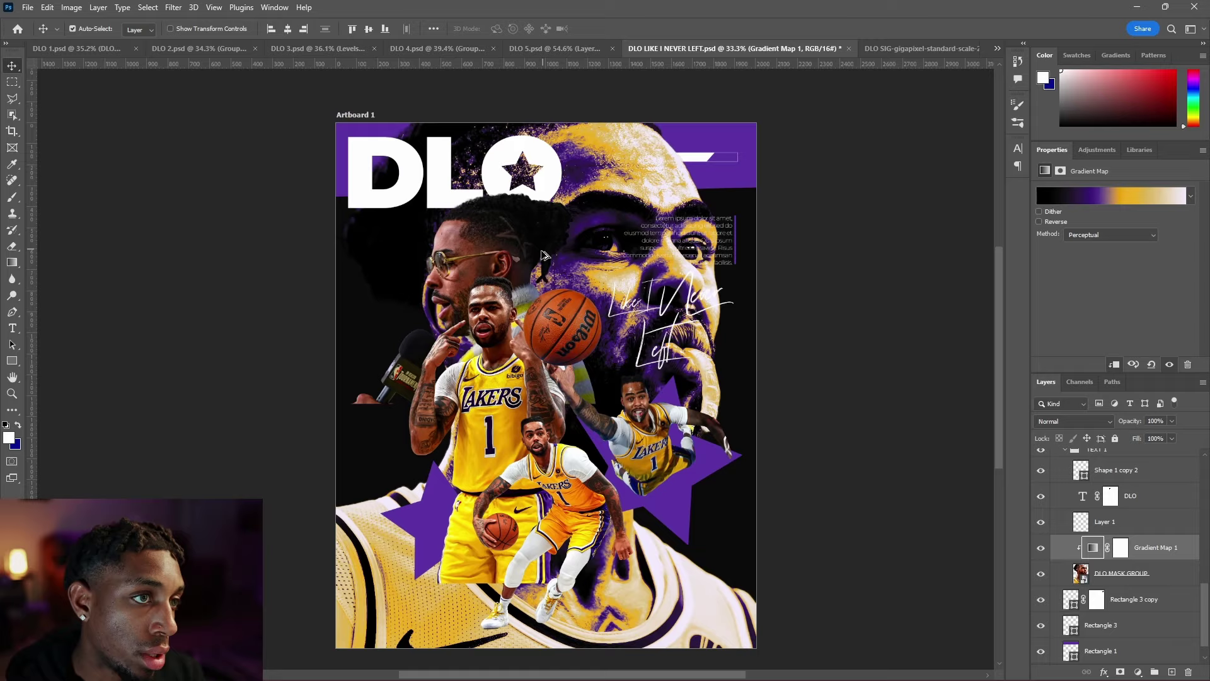
Step: Hide the Lorem ipsum paragraph text layer over the large portrait
scroll(542, 254, "up", 3)
scroll(656, 263, "down", 3)
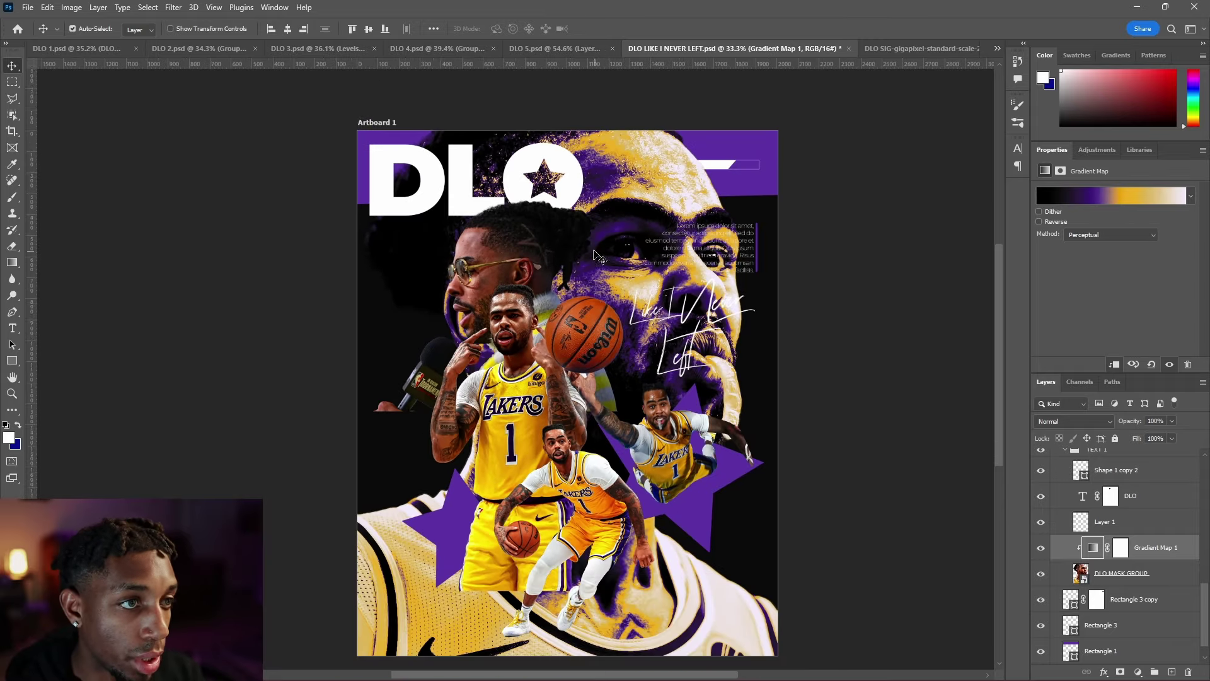
scroll(602, 278, "down", 1)
scroll(712, 243, "up", 3)
scroll(693, 219, "down", 1)
scroll(683, 224, "down", 2)
scroll(722, 230, "up", 1)
left_click(745, 251)
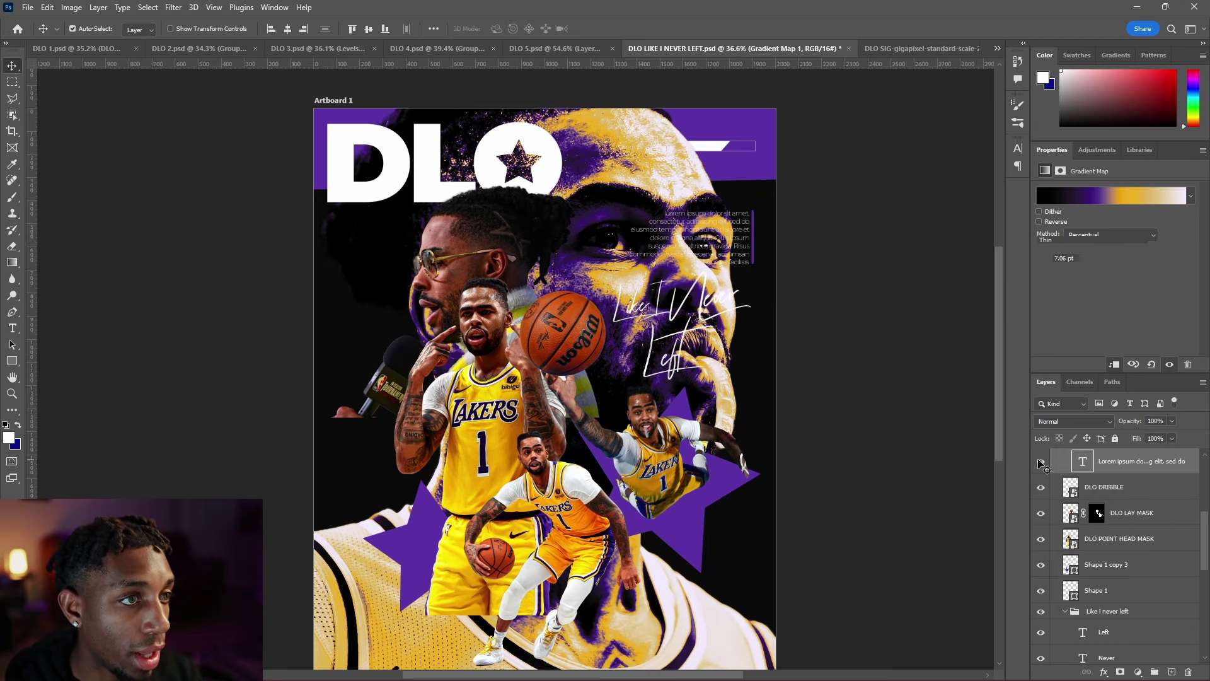
left_click(1041, 463)
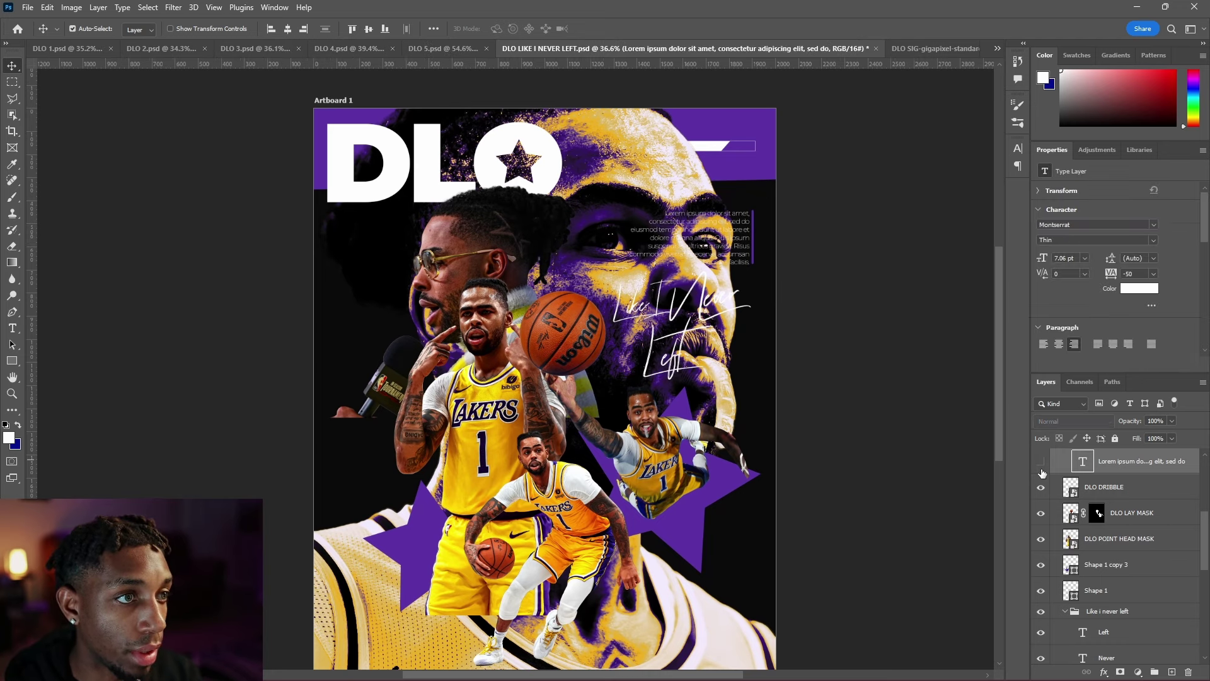
Step: Reopen Gradient Map 1's gradient and review the colours of its 40%, 55% and 75% stops
scroll(656, 211, "down", 5)
scroll(637, 215, "up", 5)
left_click(1143, 615)
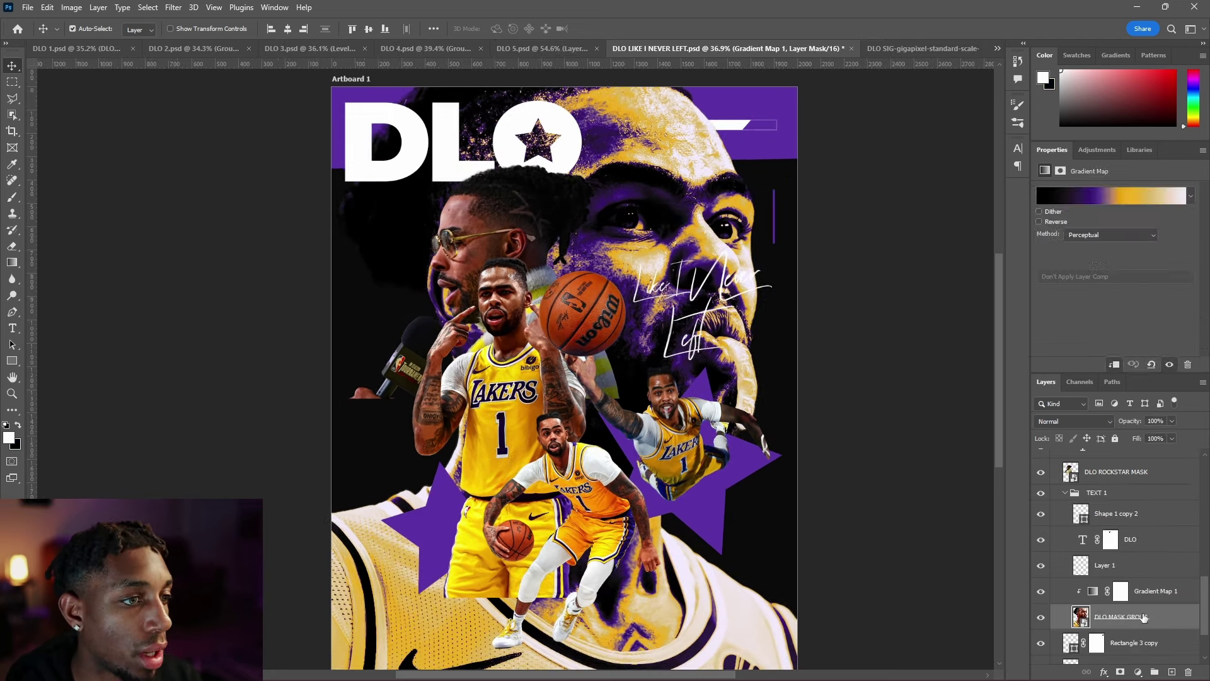
left_click(1093, 590)
left_click(1095, 196)
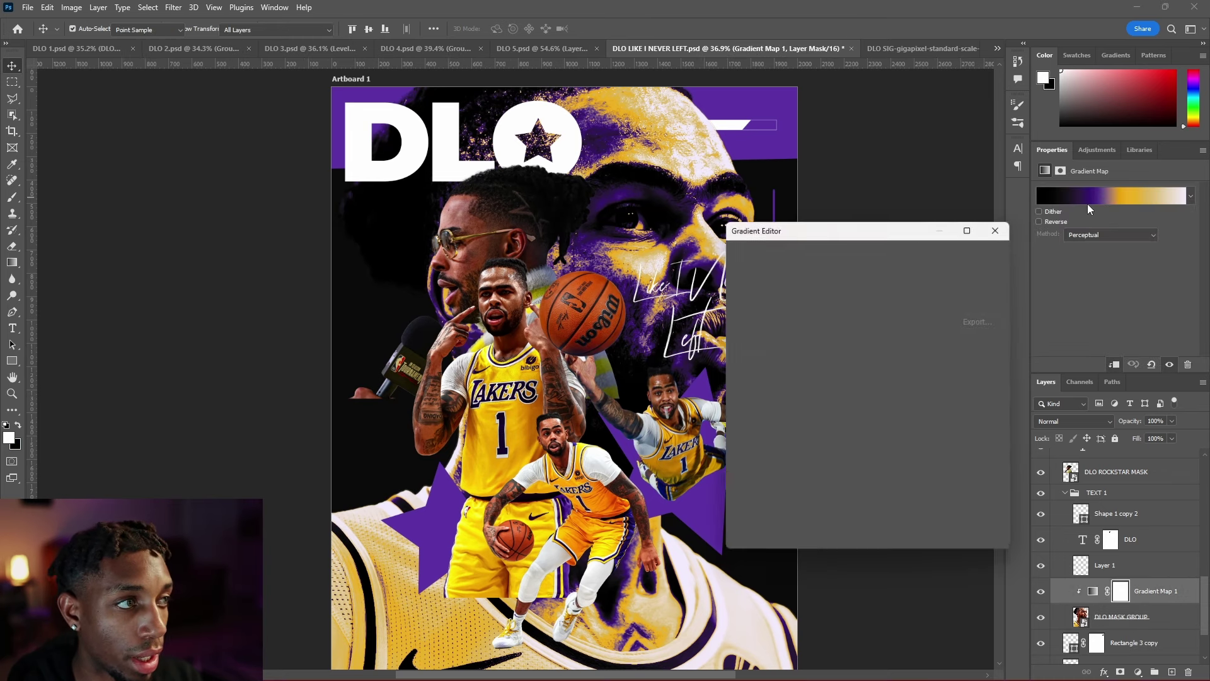
left_click_drag(856, 228, 903, 232)
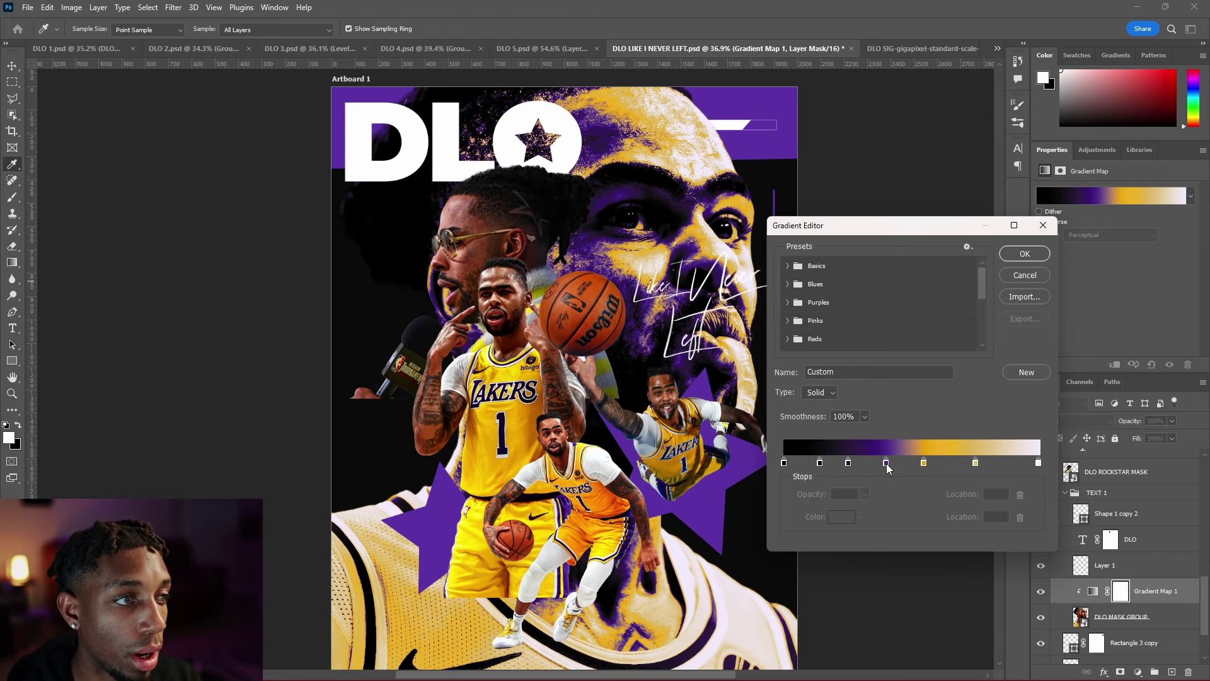
double_click(886, 460)
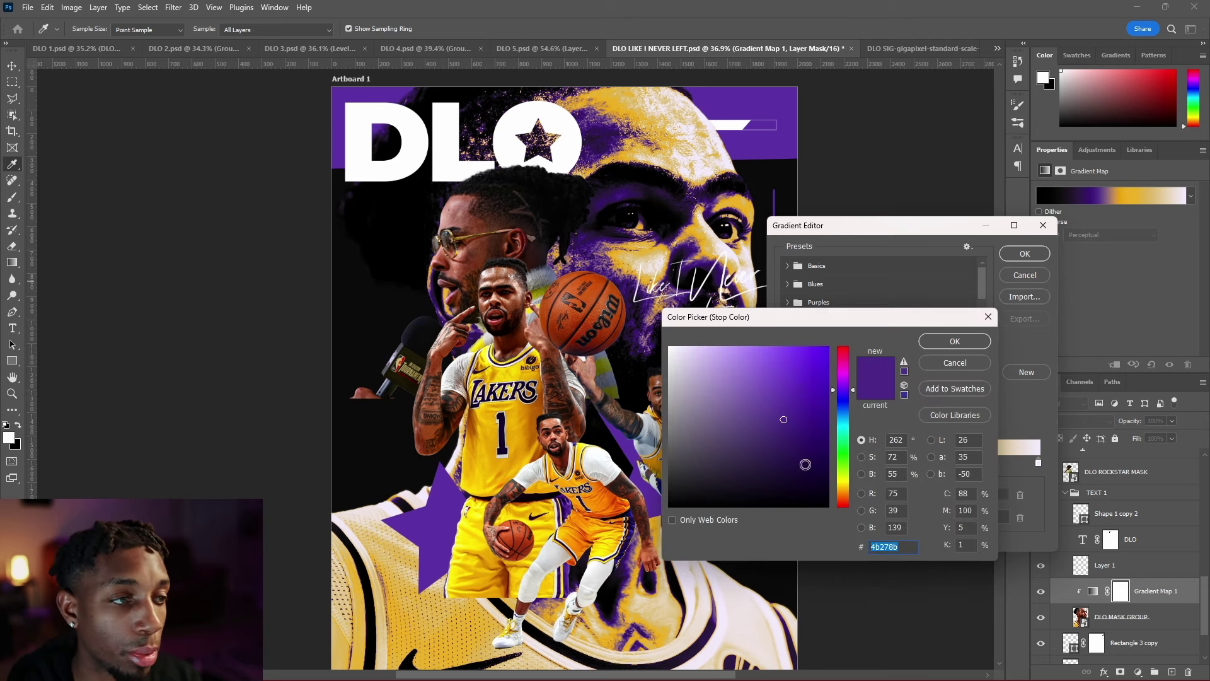
left_click(954, 342)
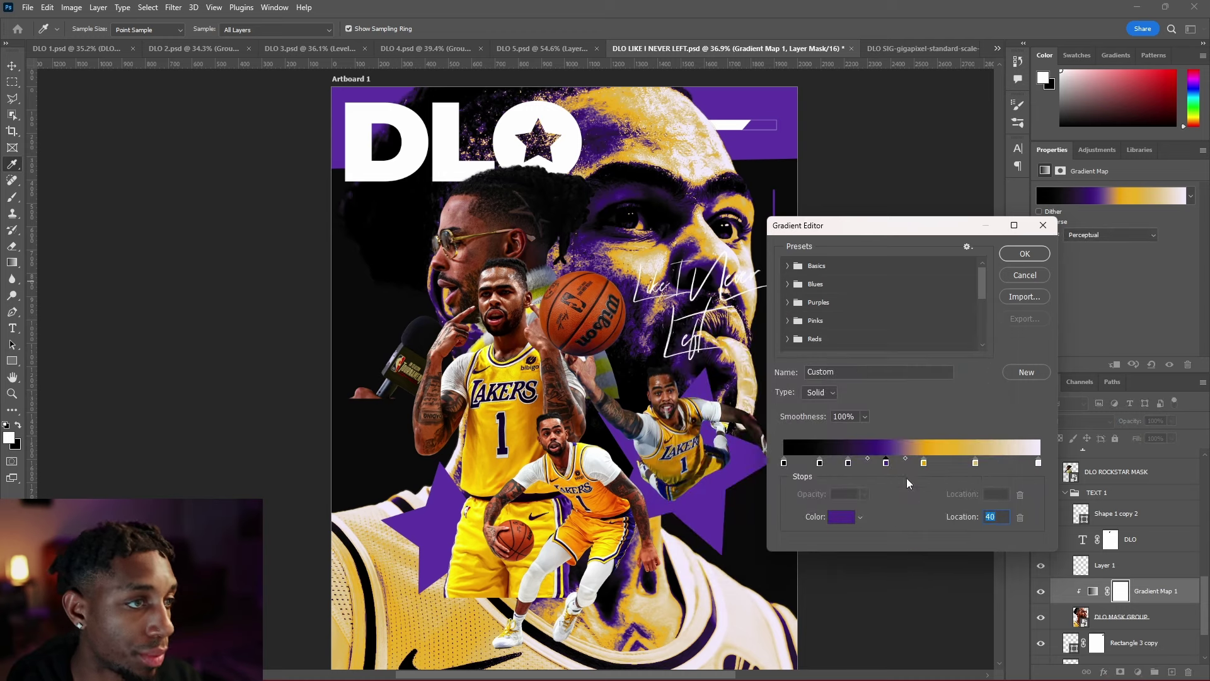
double_click(923, 463)
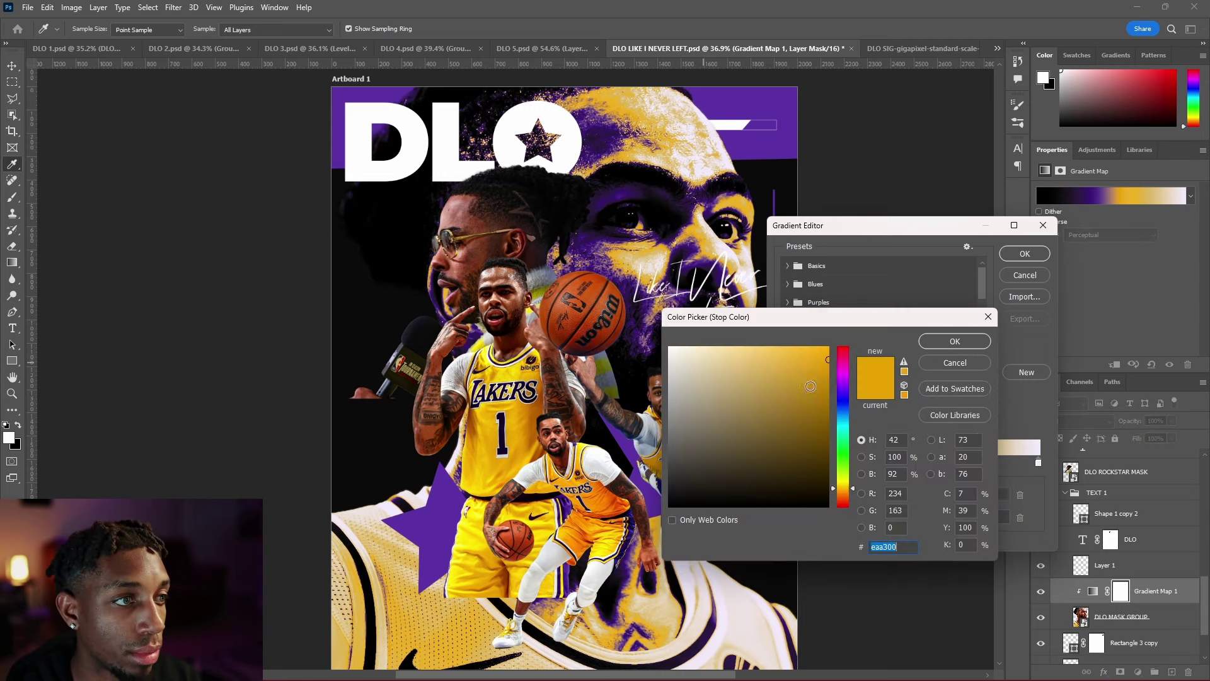
left_click(941, 341)
double_click(975, 464)
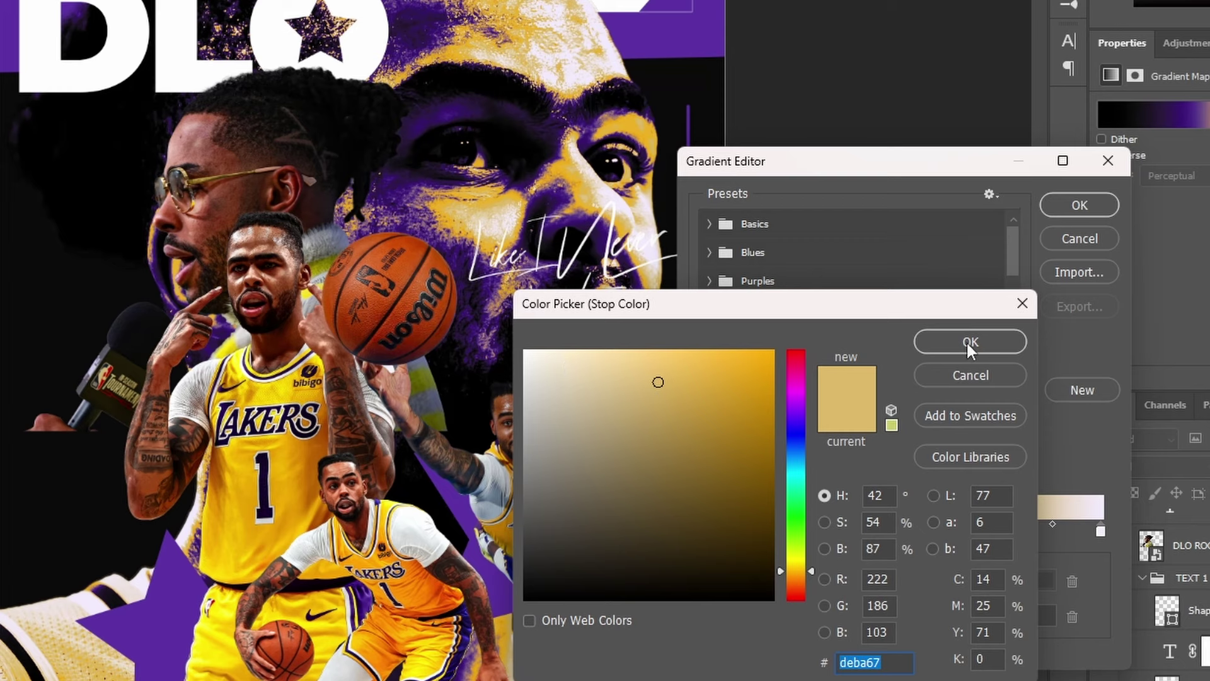
left_click(969, 347)
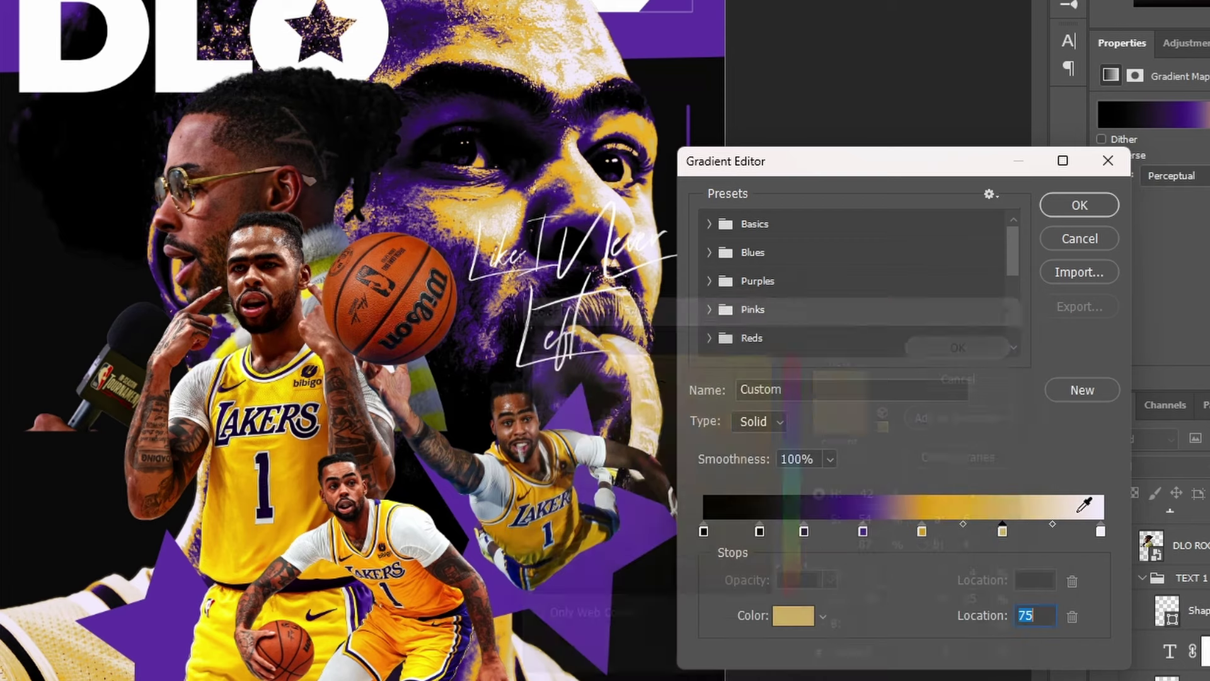
left_click(1079, 205)
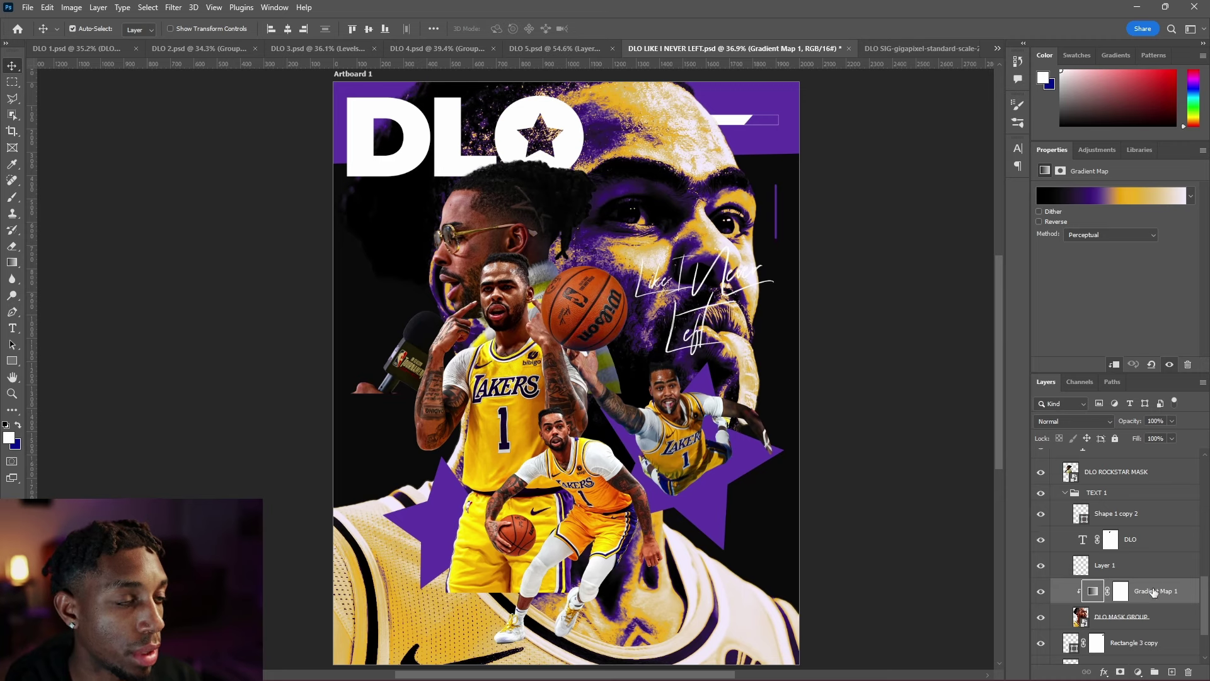
Step: Duplicate Gradient Map 1, clip the copy to the layer below and invert its mask to black
key("ctrl+j")
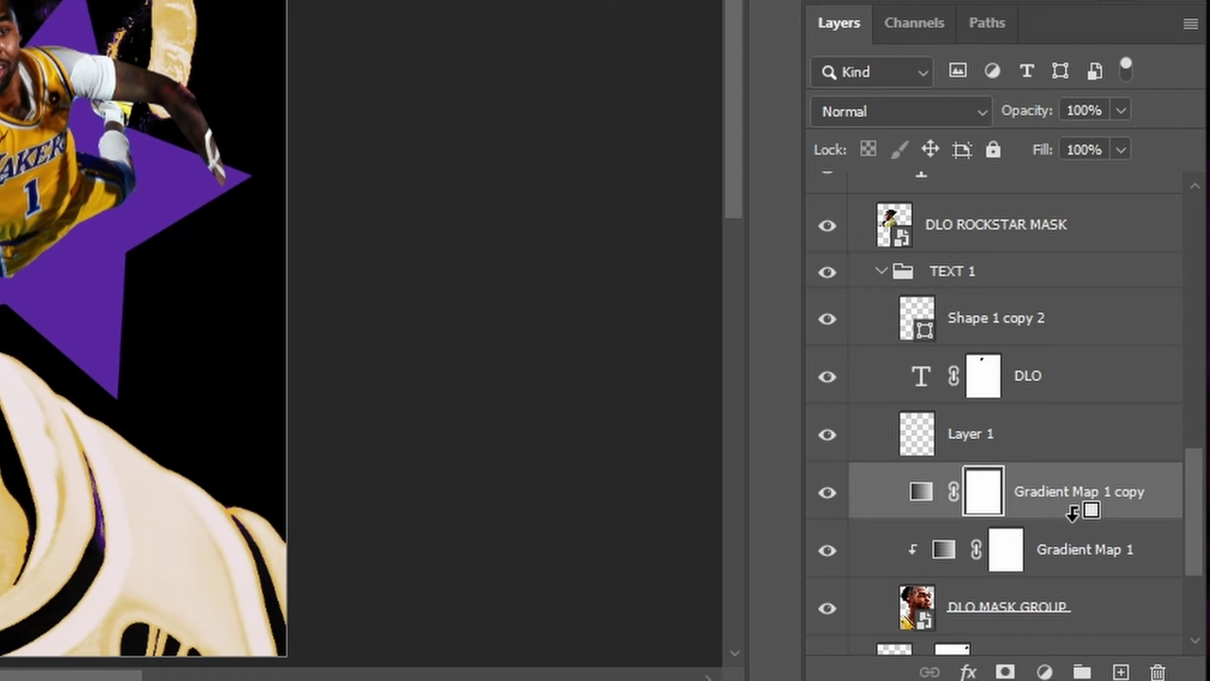
left_click(1139, 604, "alt")
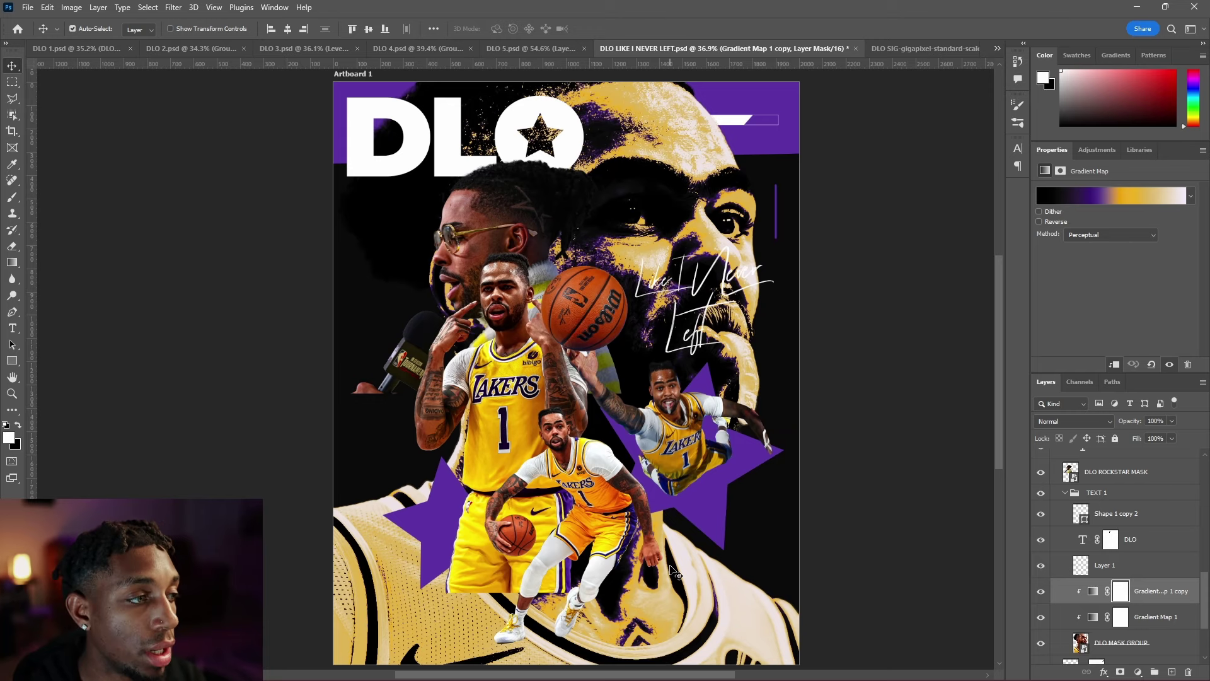
key("ctrl+i")
Step: Paint the duplicated gradient map's mask white over the background portrait's jersey with a large soft brush
key("b")
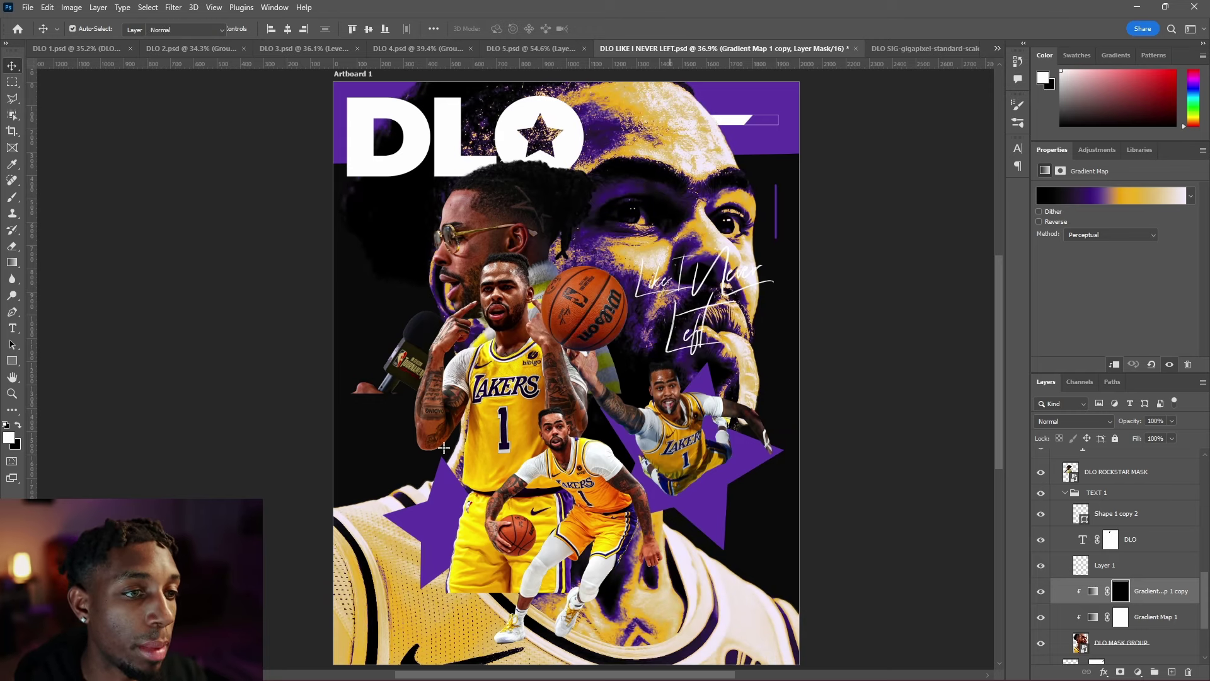
right_click(384, 458)
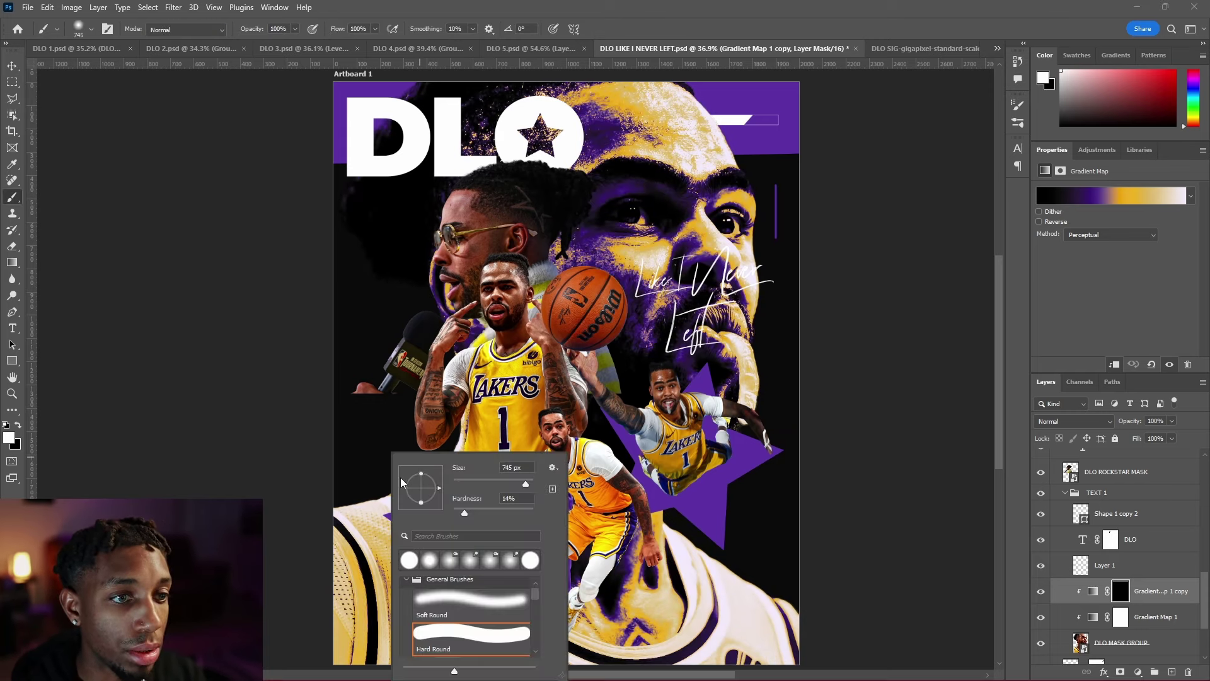
right_click(360, 427, "alt")
left_click_drag(341, 479, 497, 597)
Step: In the duplicated gradient map, recolour the gold 55% stop to the poster's purple and the pale gold 75% stop to dark purple 211830
left_click(1113, 196)
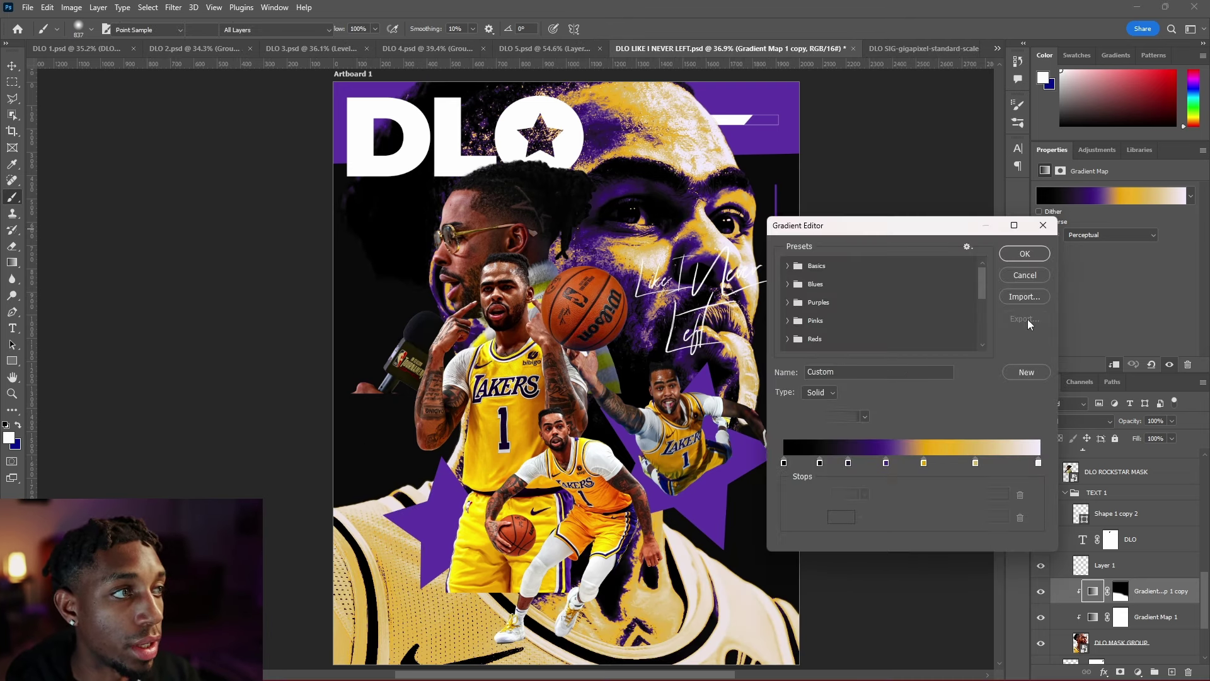
double_click(924, 462)
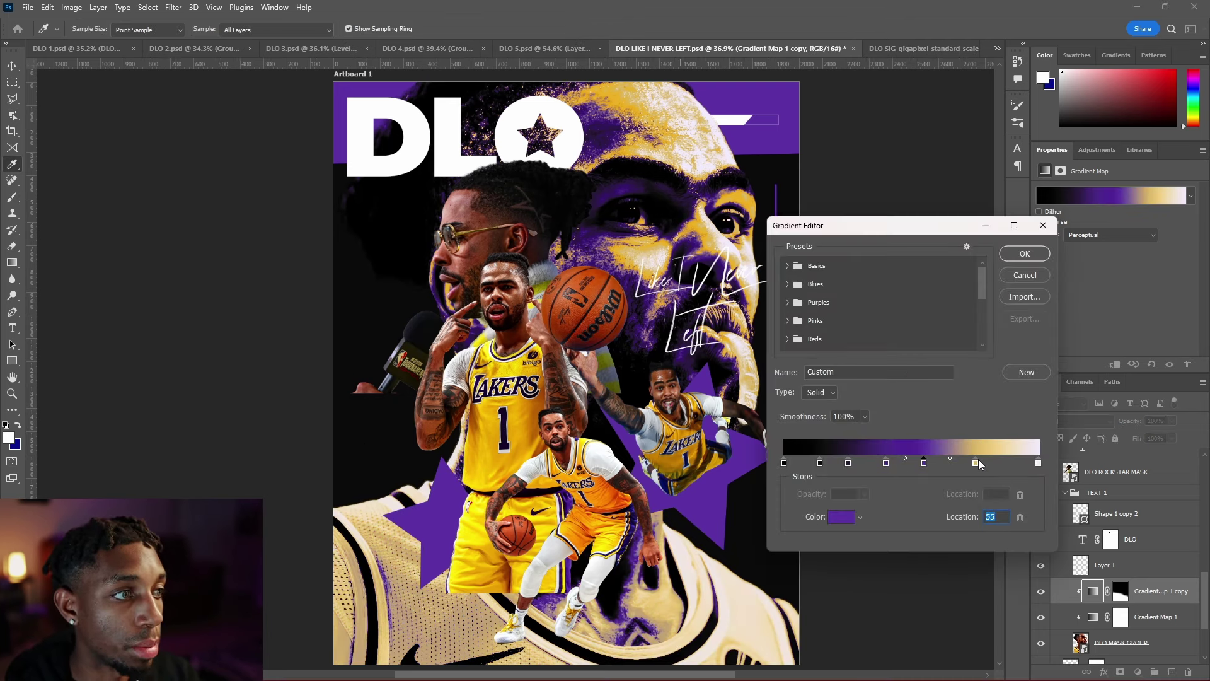
double_click(977, 461)
left_click(445, 504)
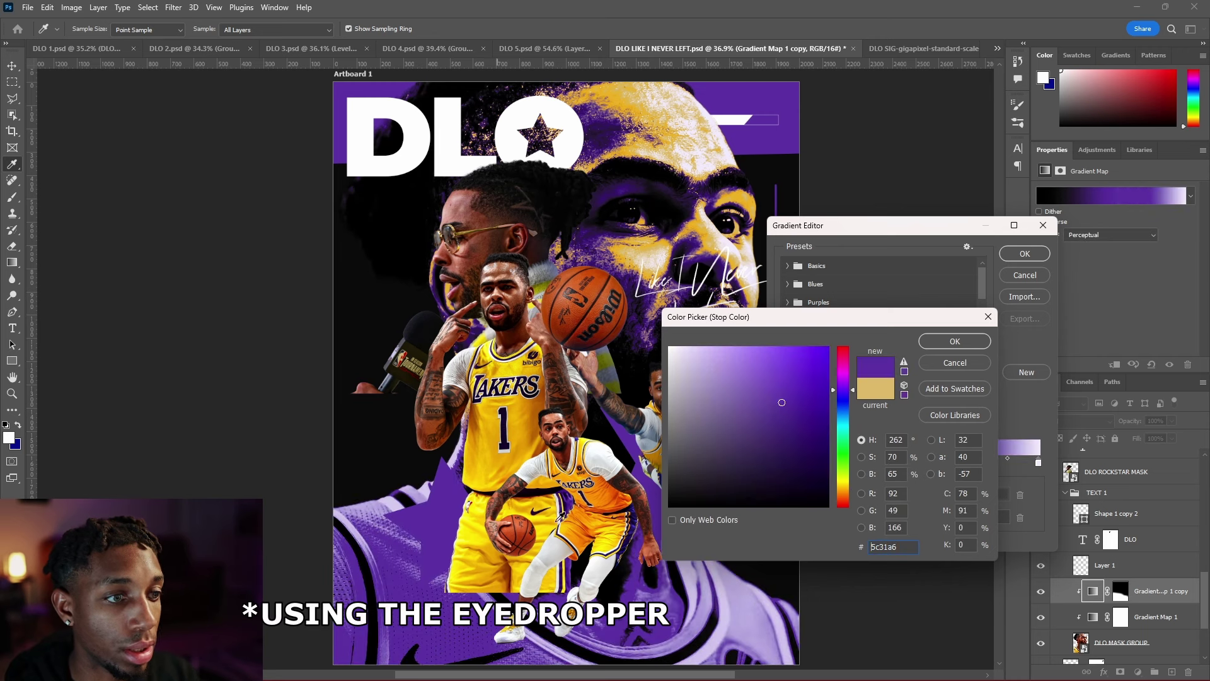
left_click_drag(767, 421, 747, 477)
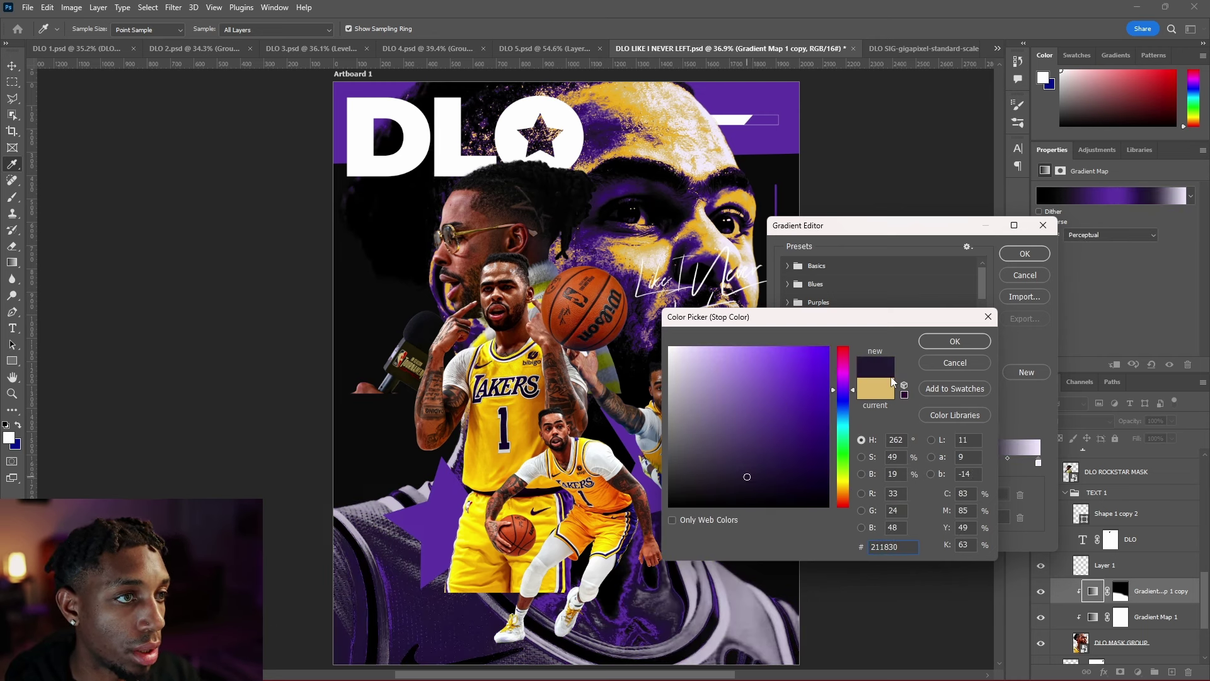
left_click(923, 346)
Step: In the duplicated gradient map, move the dark purple stop to 63%, recolour the 40% stop to 1d1231 and add a gold stop at 90%
mouse_move(924, 466)
left_mouse_down()
mouse_move(994, 465)
mouse_move(908, 466)
mouse_move(947, 468)
left_mouse_up()
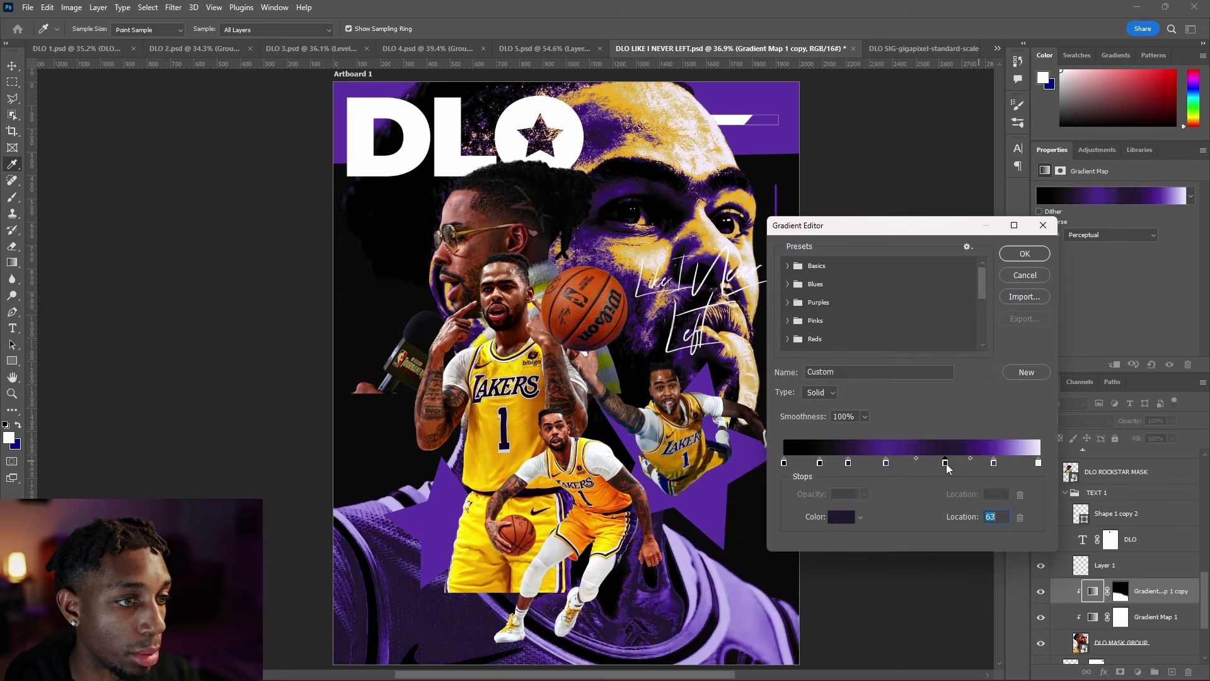
double_click(986, 464)
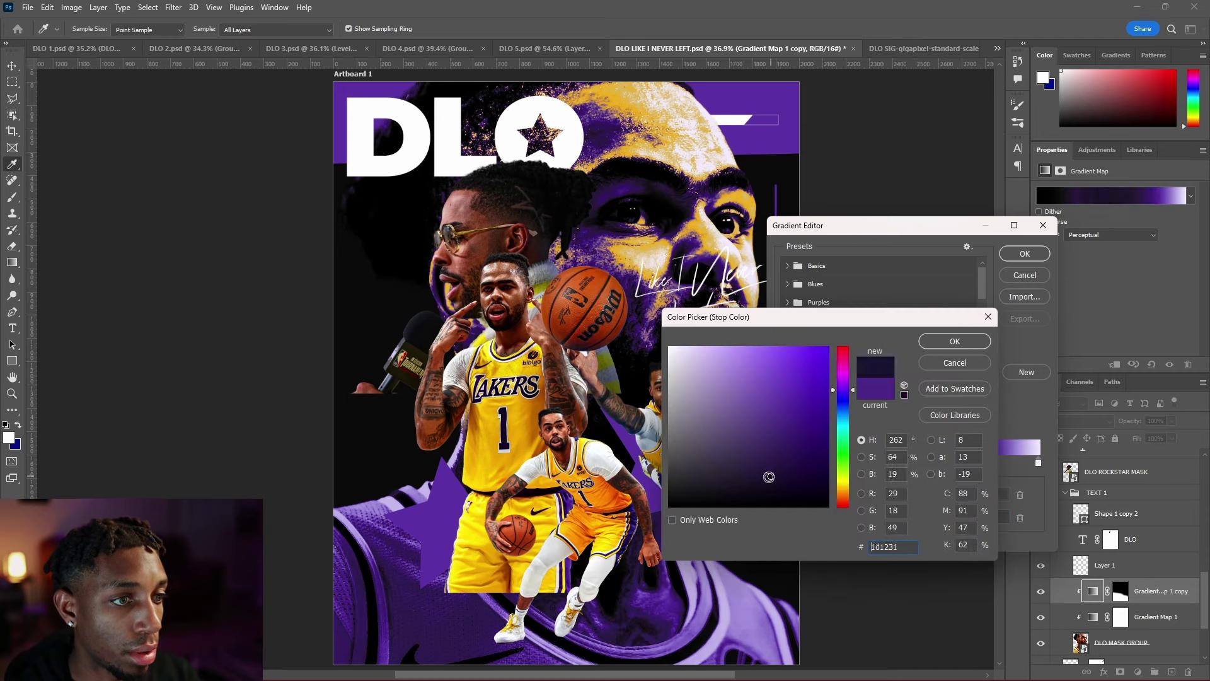
left_click(668, 199)
left_click(735, 354)
left_click(775, 369)
left_click(955, 341)
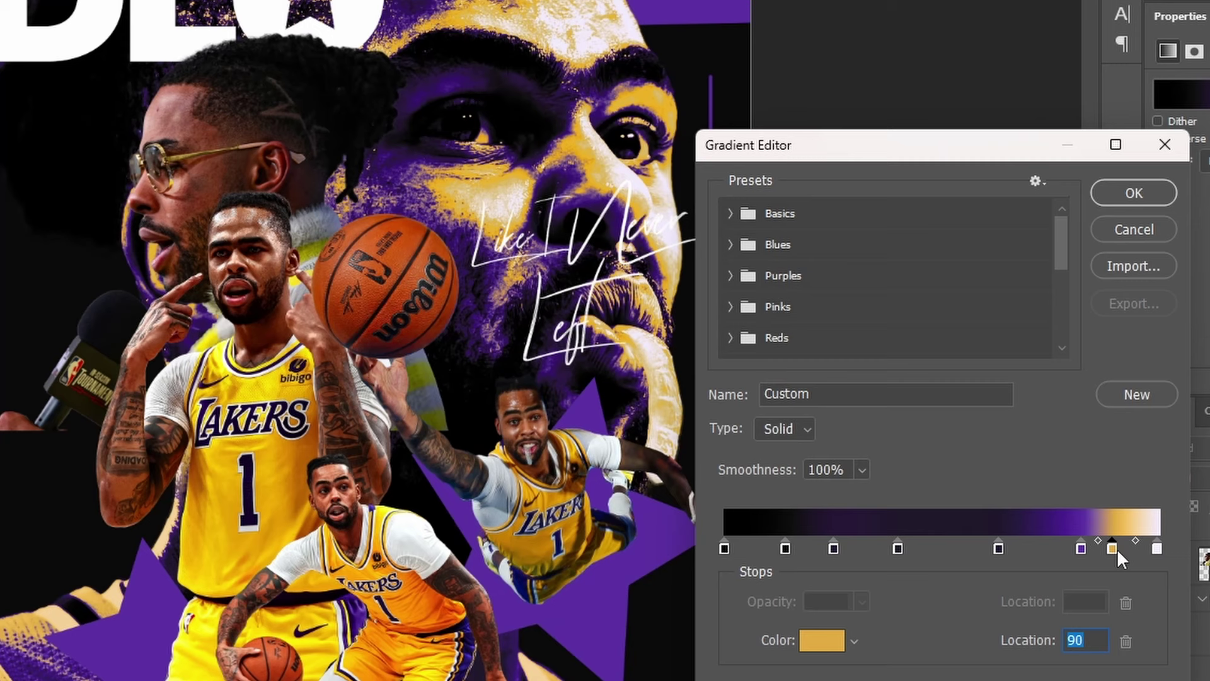
Step: Move the gold stop closer to the gradient's light end, fine-tune the bright purple stop and the midpoint before it, and apply the gradient
left_click_drag(1013, 462, 1026, 463)
mouse_move(1080, 548)
left_mouse_down()
mouse_move(1106, 550)
mouse_move(1092, 547)
left_mouse_up()
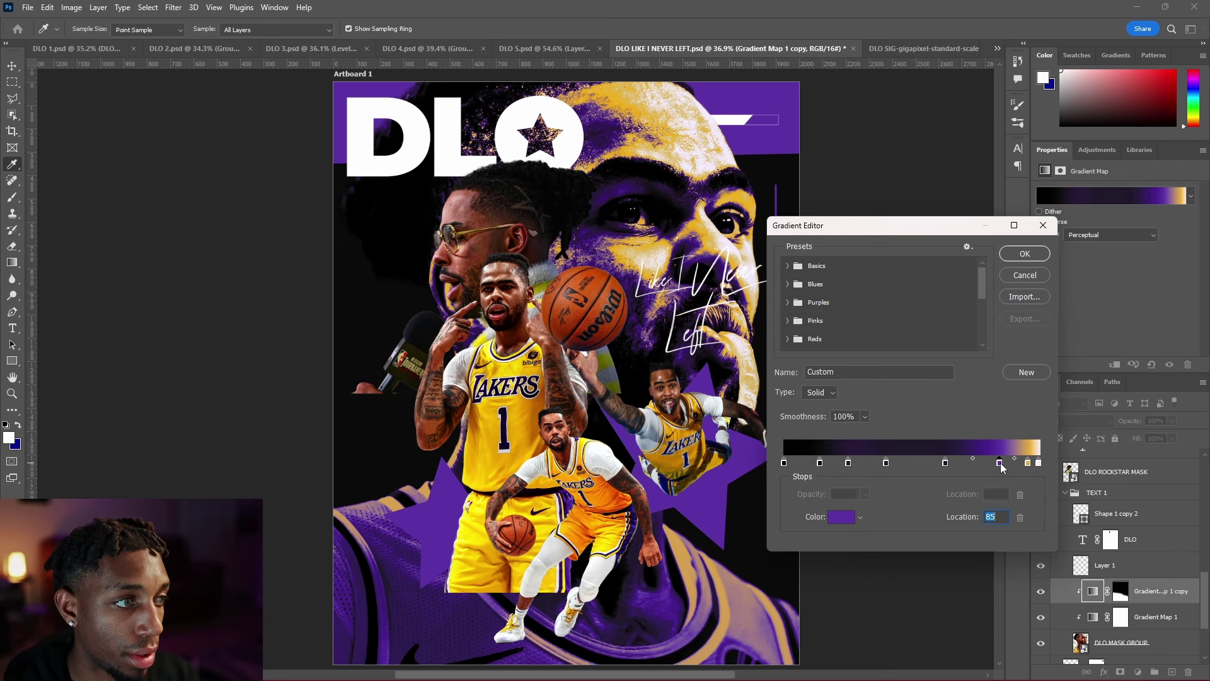
left_click_drag(1003, 466, 963, 460)
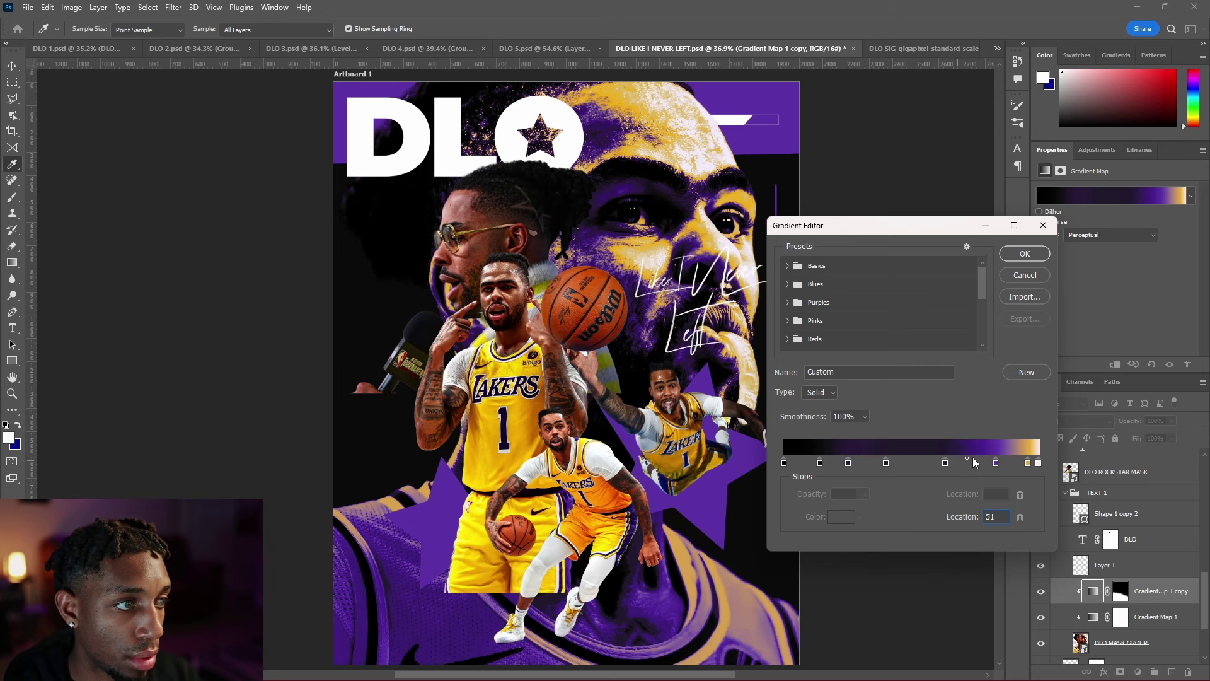
key("Return")
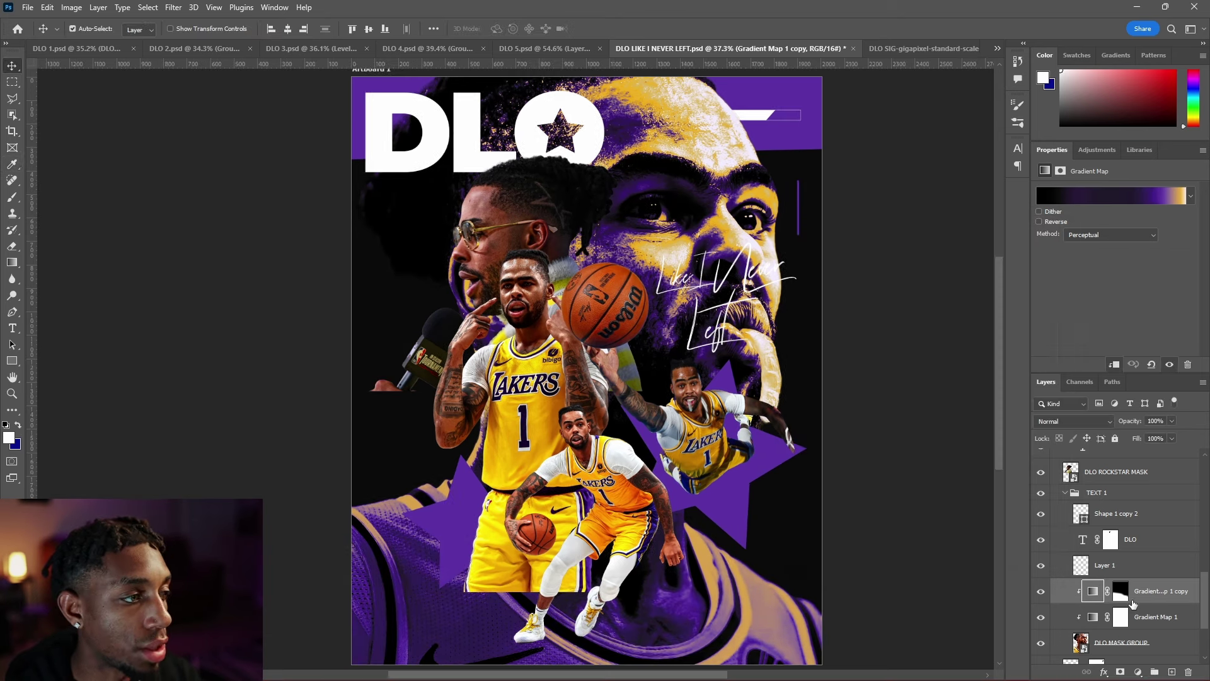
Step: Add an Exposure adjustment clipped above the duplicated gradient map and set its exposure to -5.27
left_click(1138, 671)
left_click(1134, 524)
left_click(1149, 598, "alt")
left_click_drag(1115, 223, 1067, 225)
Step: Paint the exposure mask black over the background portrait's face and jersey with a very large soft brush at 23% flow
key("b")
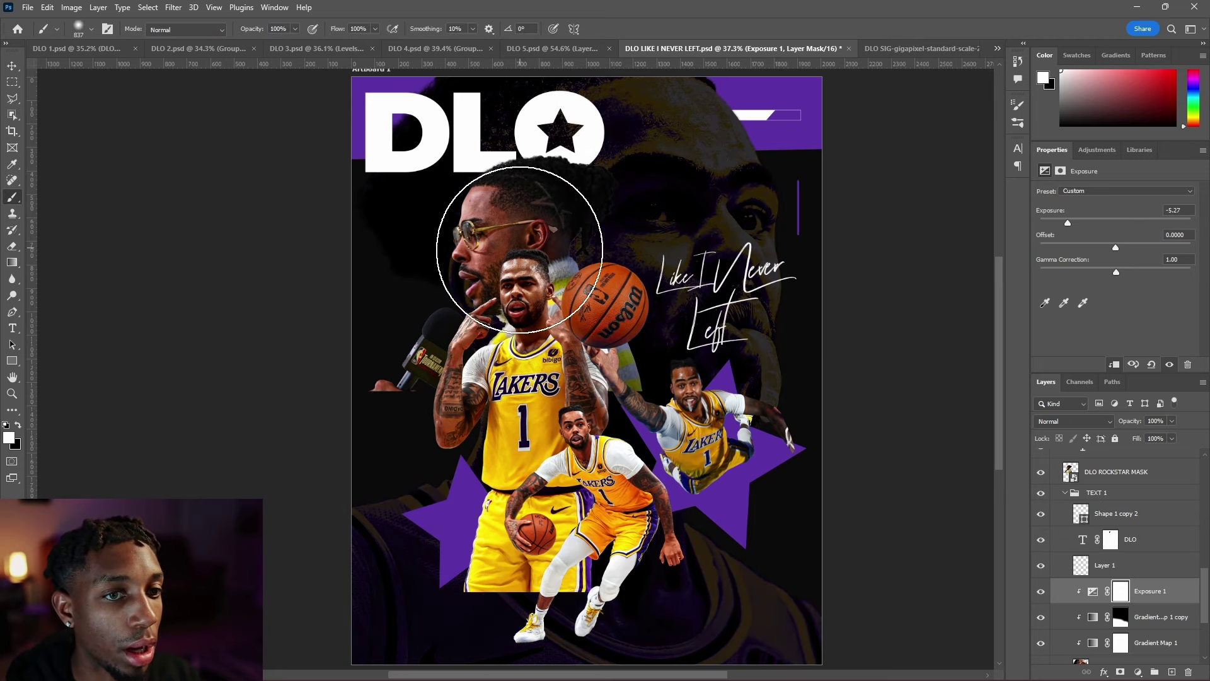
left_click(17, 424)
right_click(550, 264, "alt")
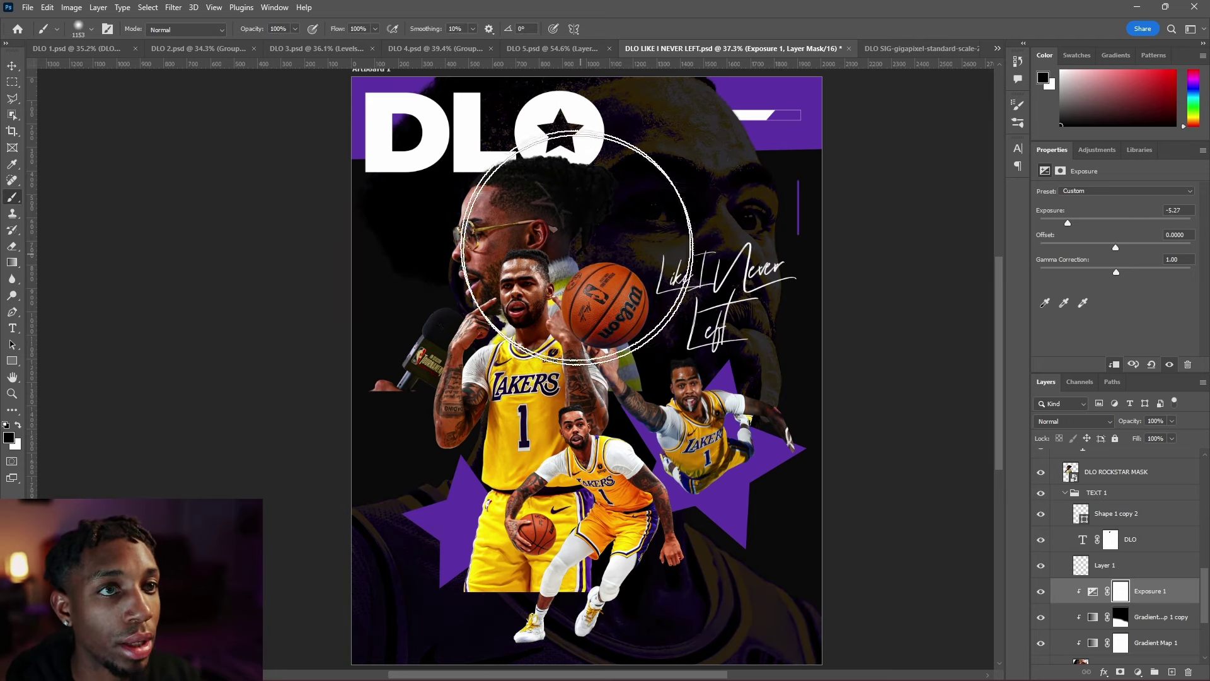
left_click(374, 29)
mouse_move(645, 180)
left_mouse_down()
mouse_move(709, 206)
mouse_move(683, 313)
mouse_move(539, 315)
left_mouse_up()
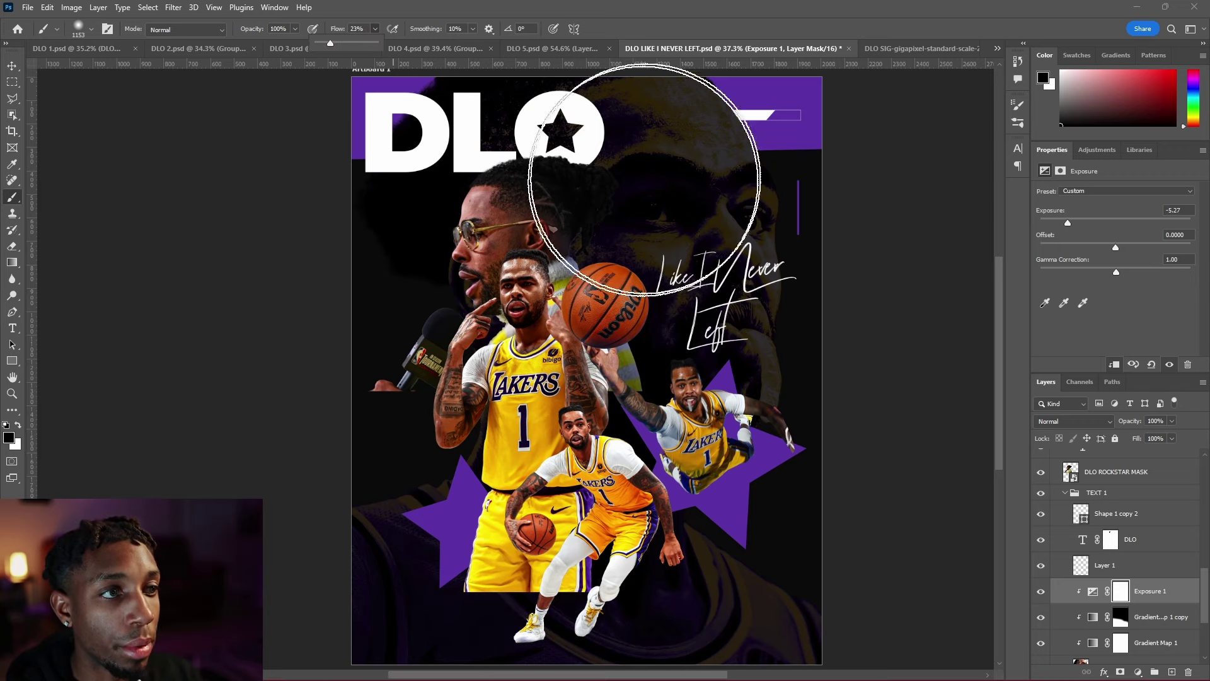
mouse_move(468, 535)
left_mouse_down()
mouse_move(319, 404)
mouse_move(263, 680)
mouse_move(614, 680)
left_mouse_up()
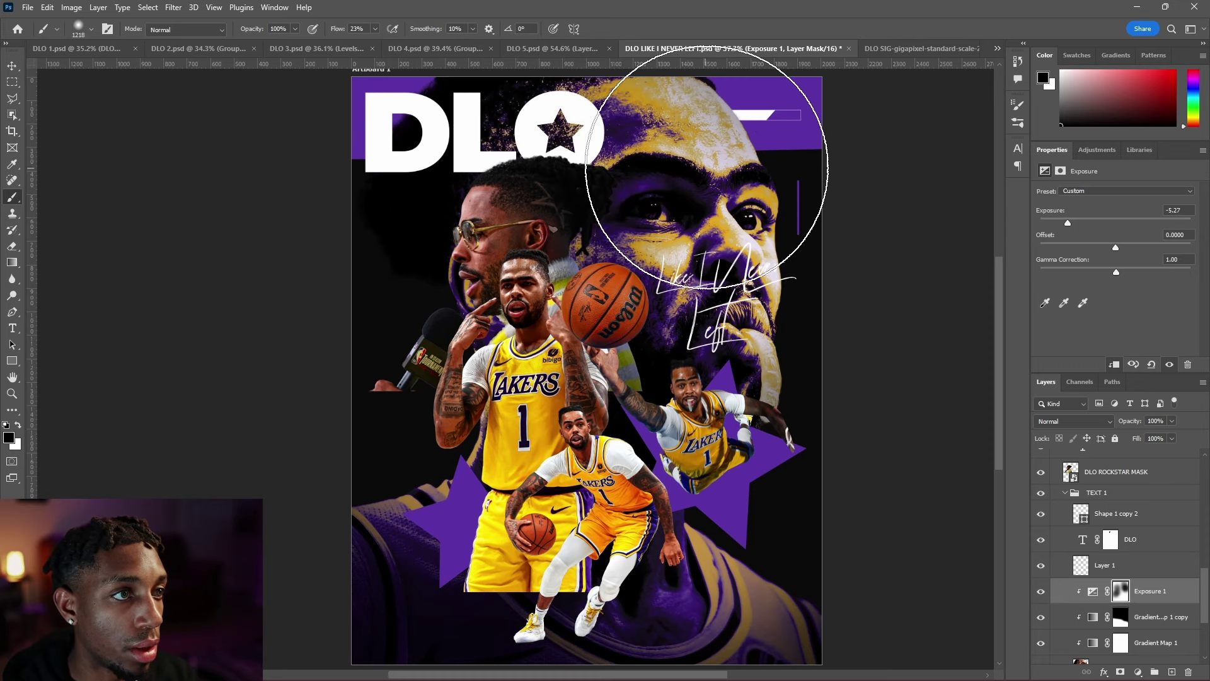
right_click(707, 154)
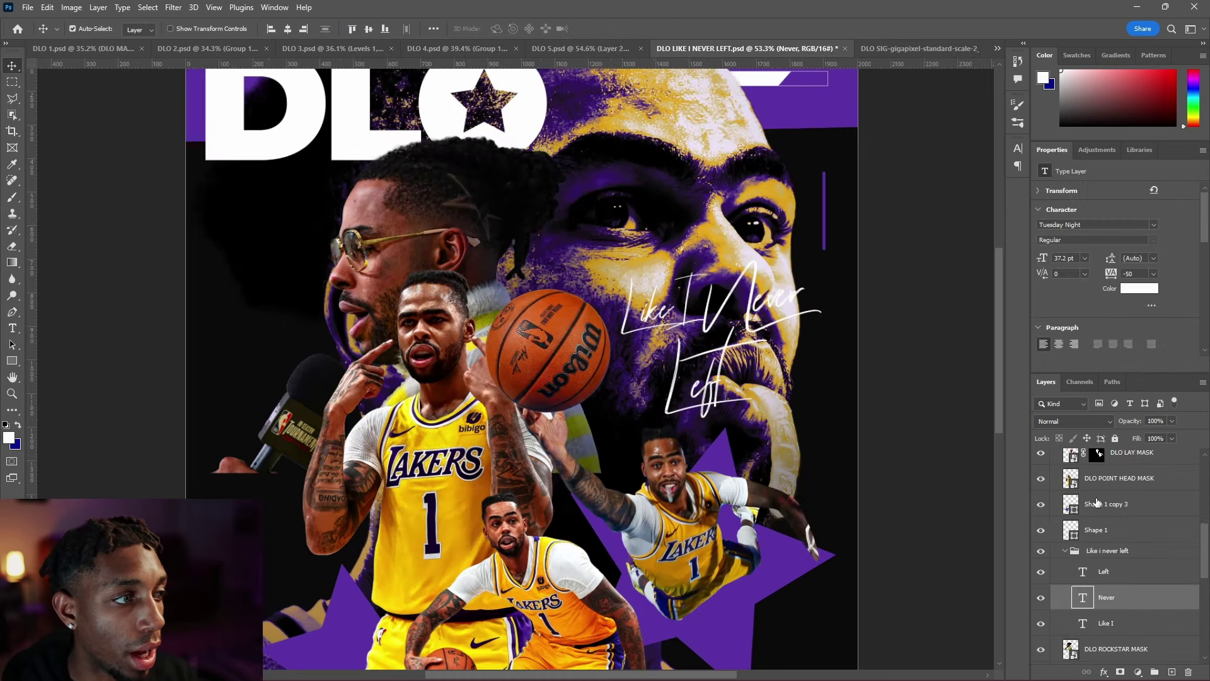
Step: Hide the Like i never left text group and the DLO LAY MASK, DLO DRIBBLE and DLO ROCKSTAR MASK layers
left_click(1065, 550)
left_click(1040, 550)
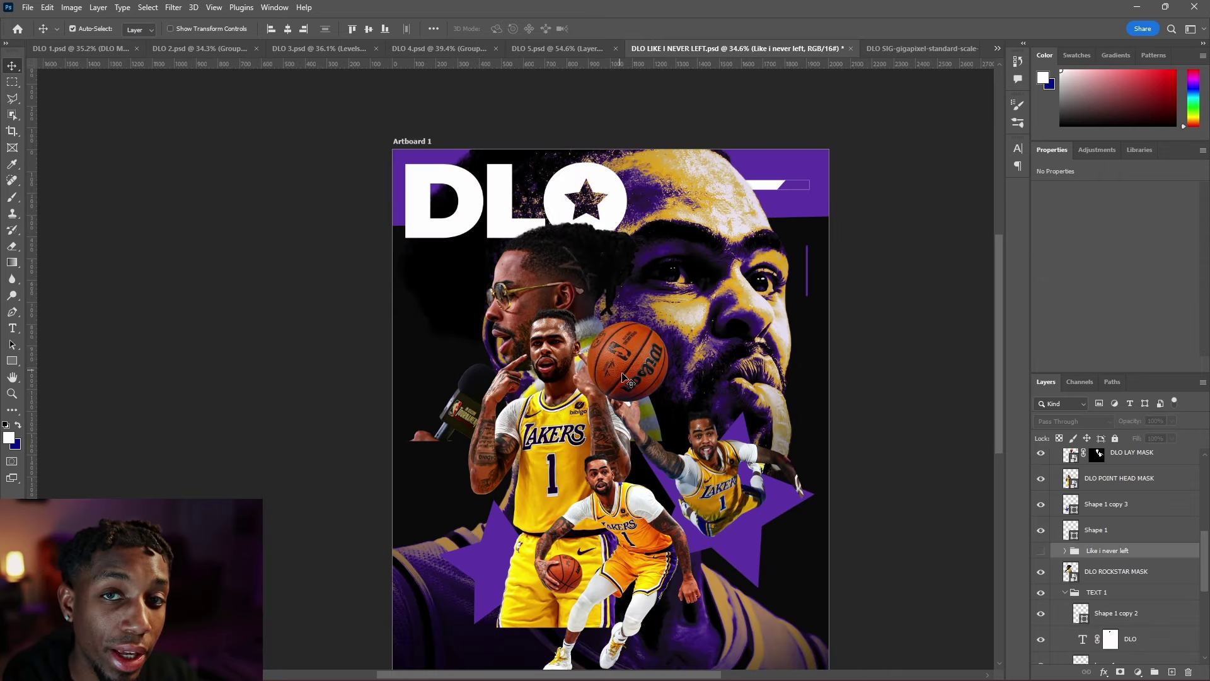
scroll(717, 418, "down", 1)
left_click(617, 364)
scroll(691, 326, "down", 2)
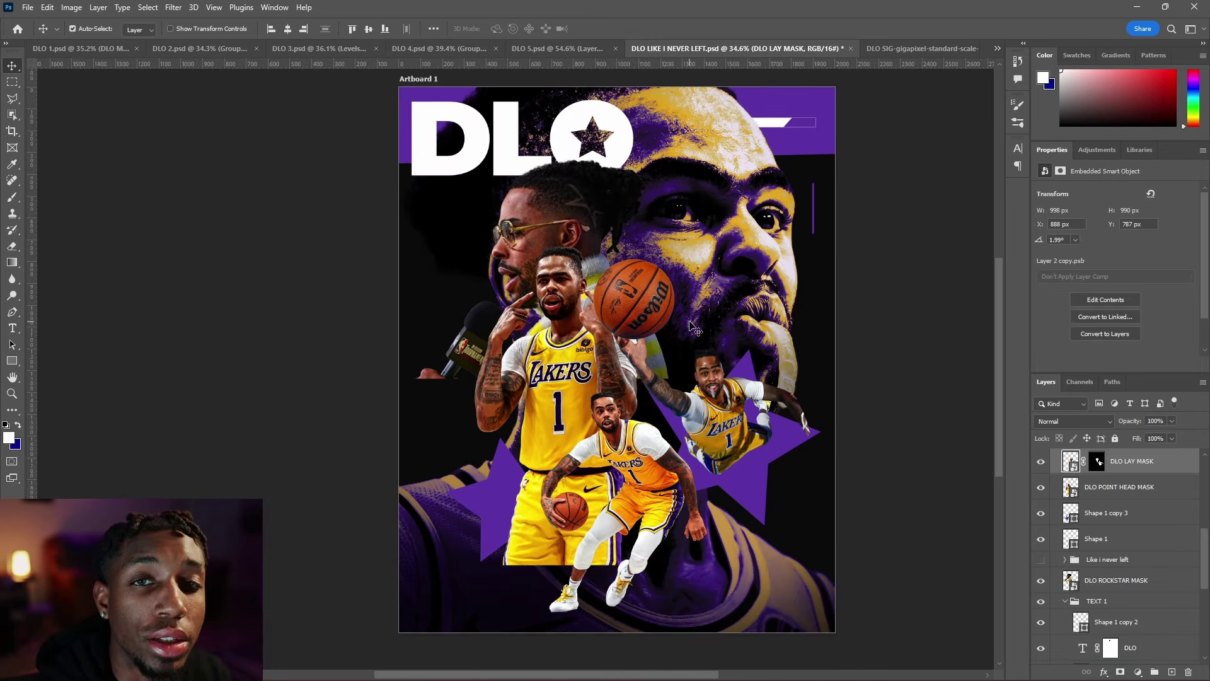
left_click(564, 221)
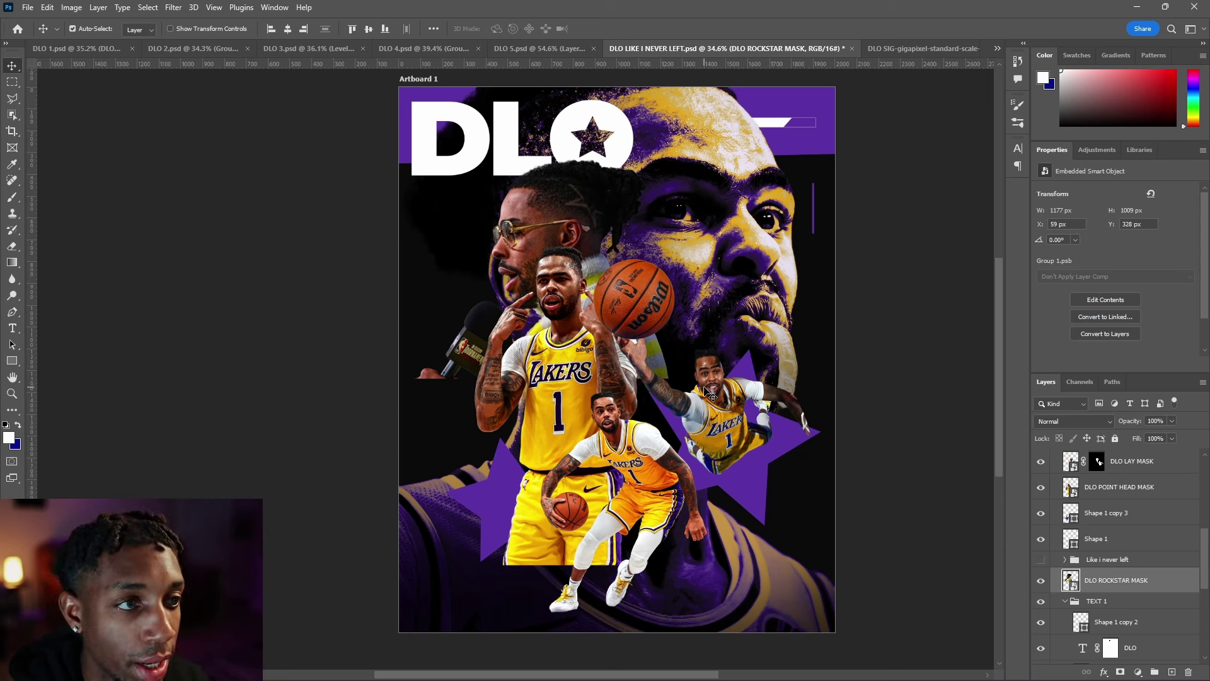
left_click(693, 380)
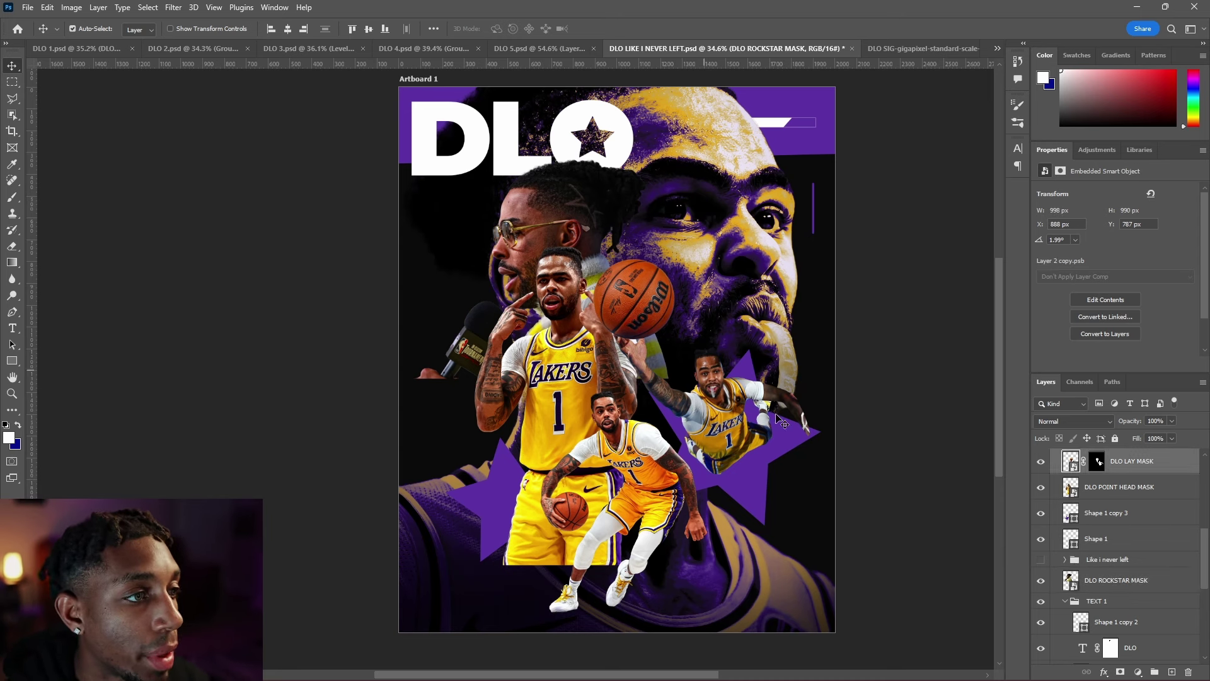
key("ctrl+comma")
left_click(608, 418)
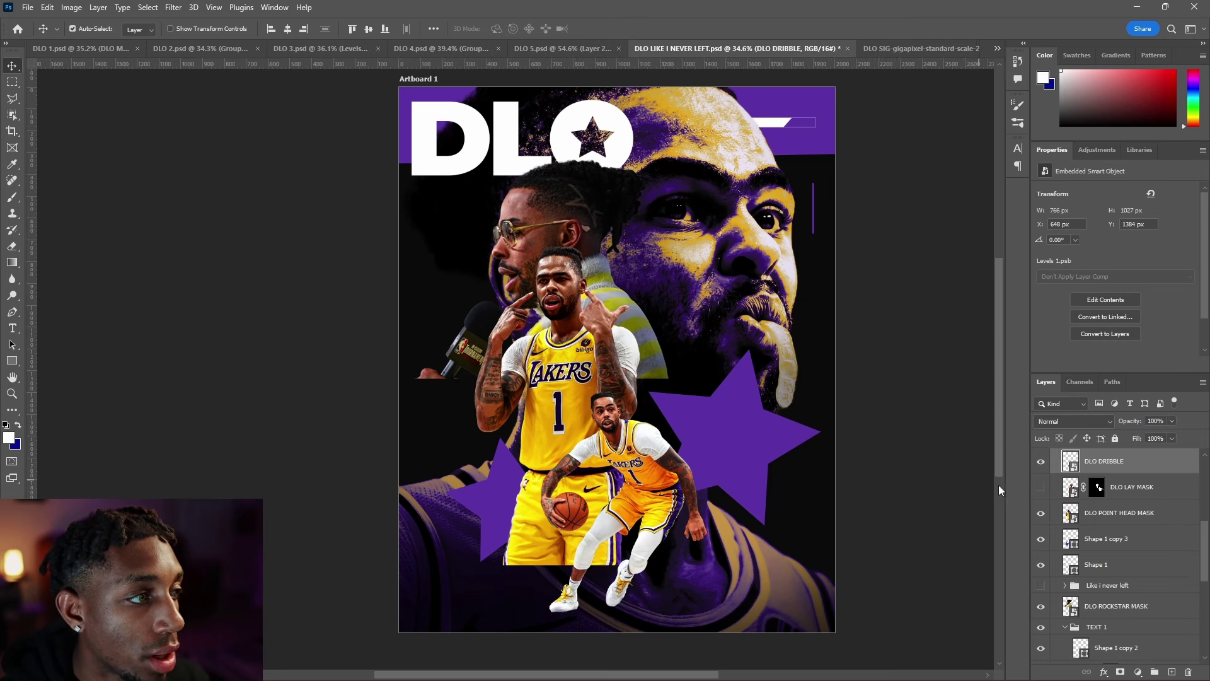
key("ctrl+comma")
left_click(552, 208)
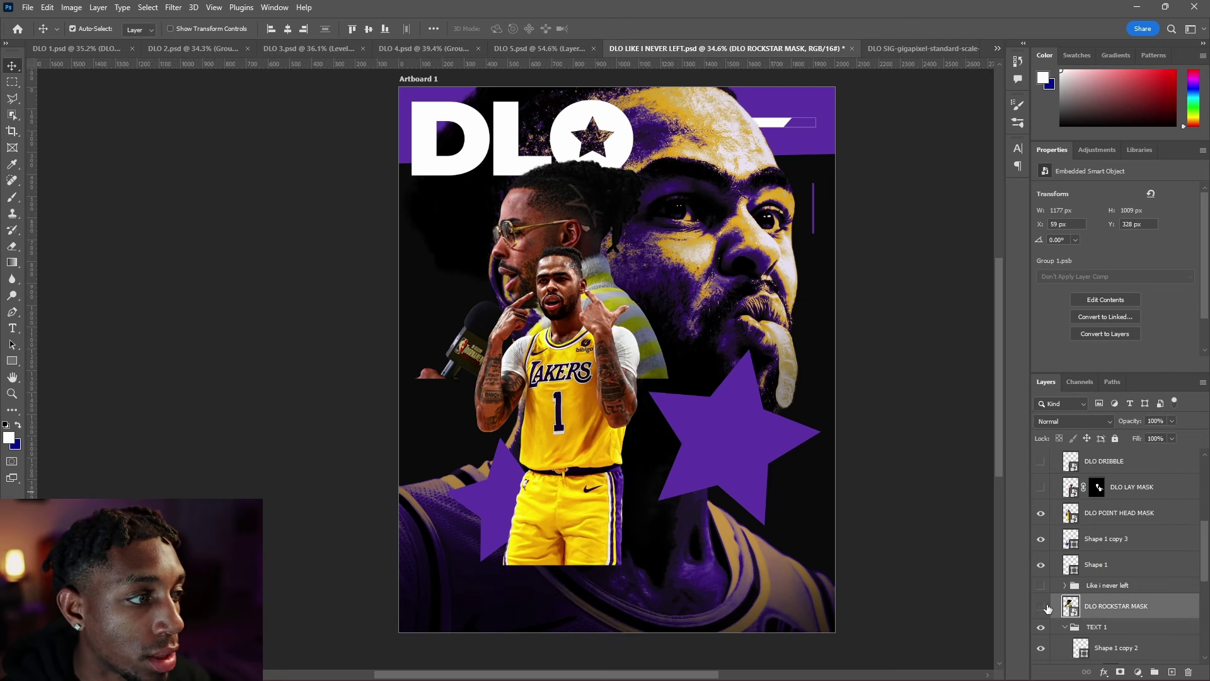
left_click(1043, 606)
Step: Create a group masked to the outline of DLO POINT HEAD MASK and move that layer into it
scroll(578, 202, "up", 3)
left_click(1096, 505)
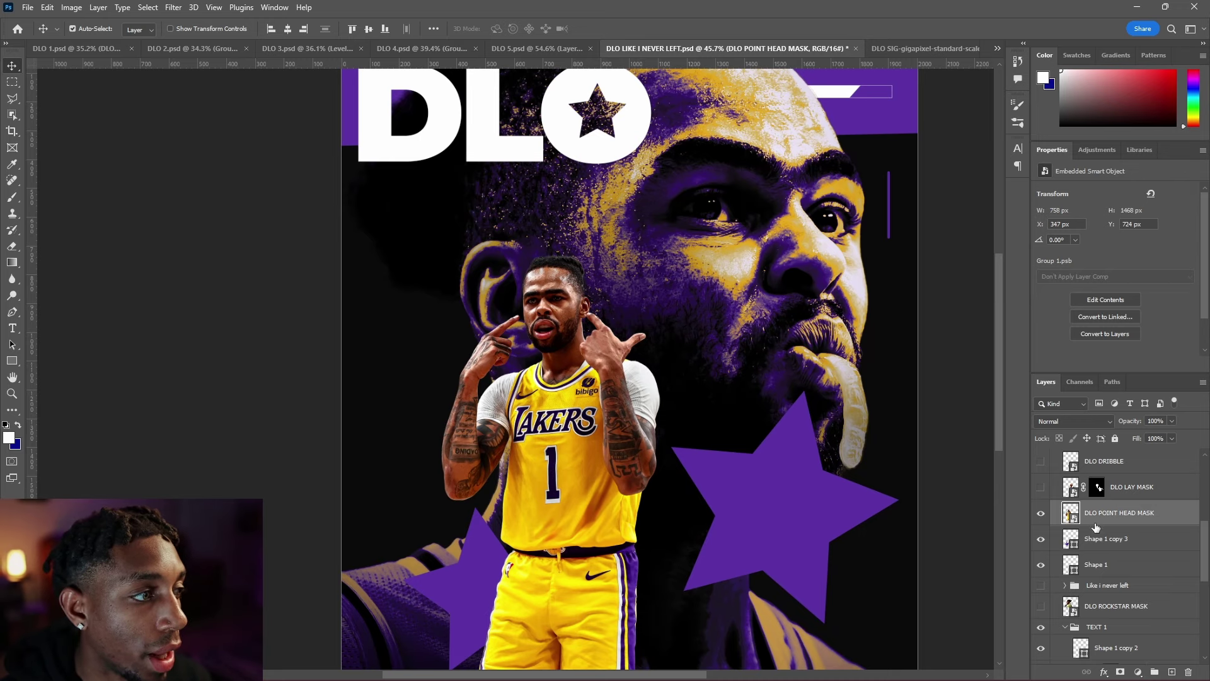
left_click(1067, 514, "ctrl")
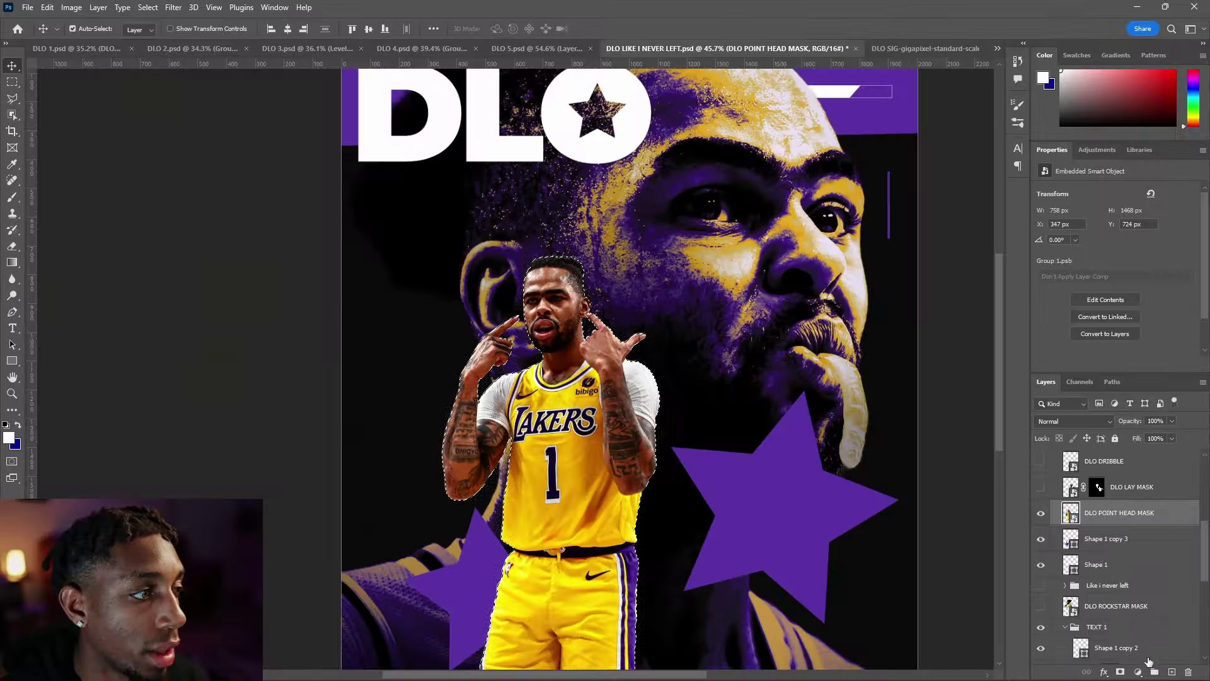
left_click(1154, 672)
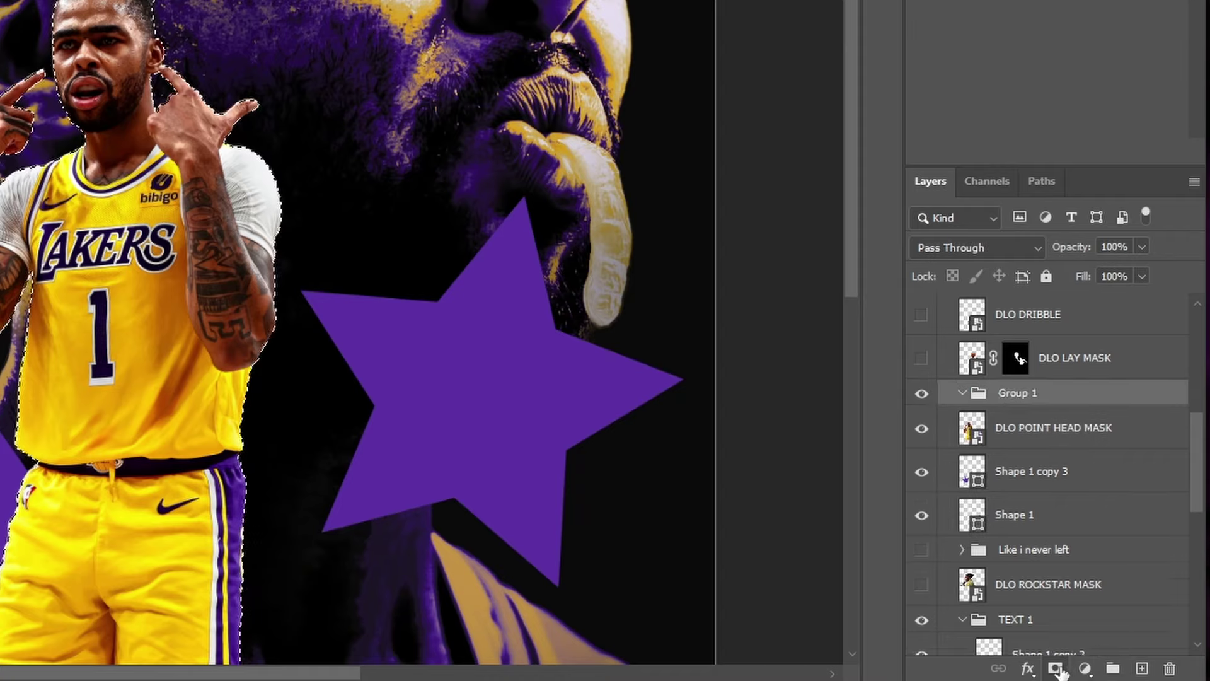
left_click(1120, 672)
left_click_drag(1127, 540, 1118, 513)
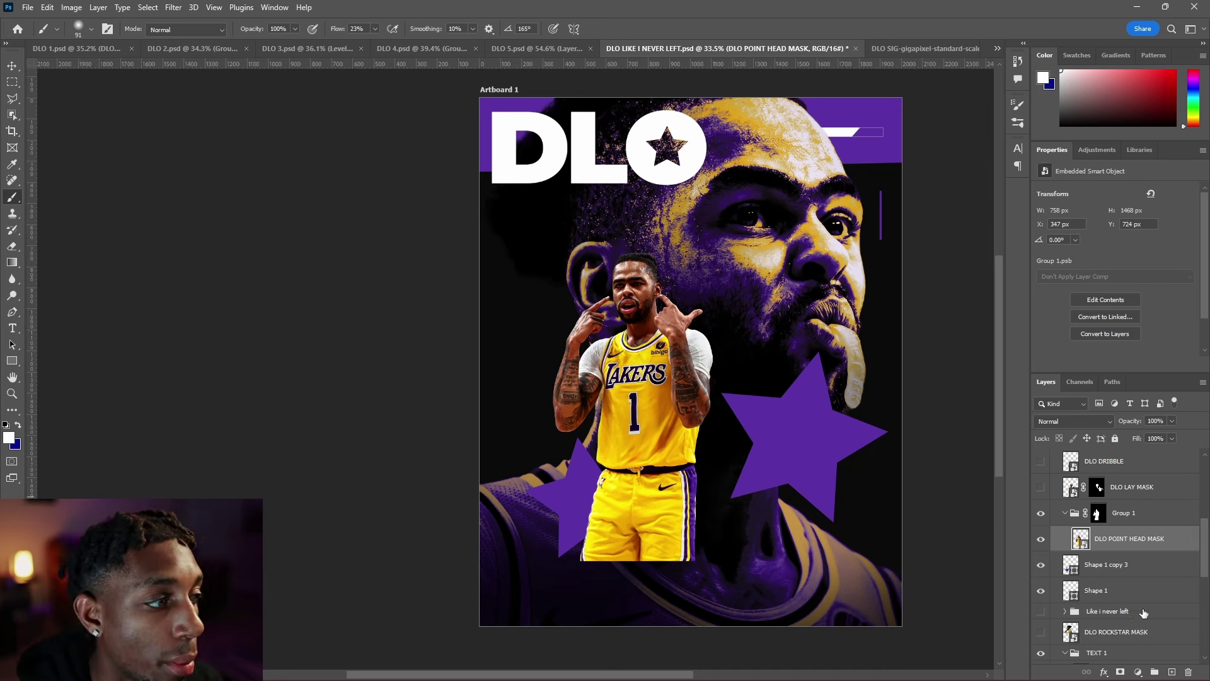
Step: Add a Color Balance adjustment above DLO POINT HEAD MASK with midtones at +9 red and +40 blue
left_click(1129, 672)
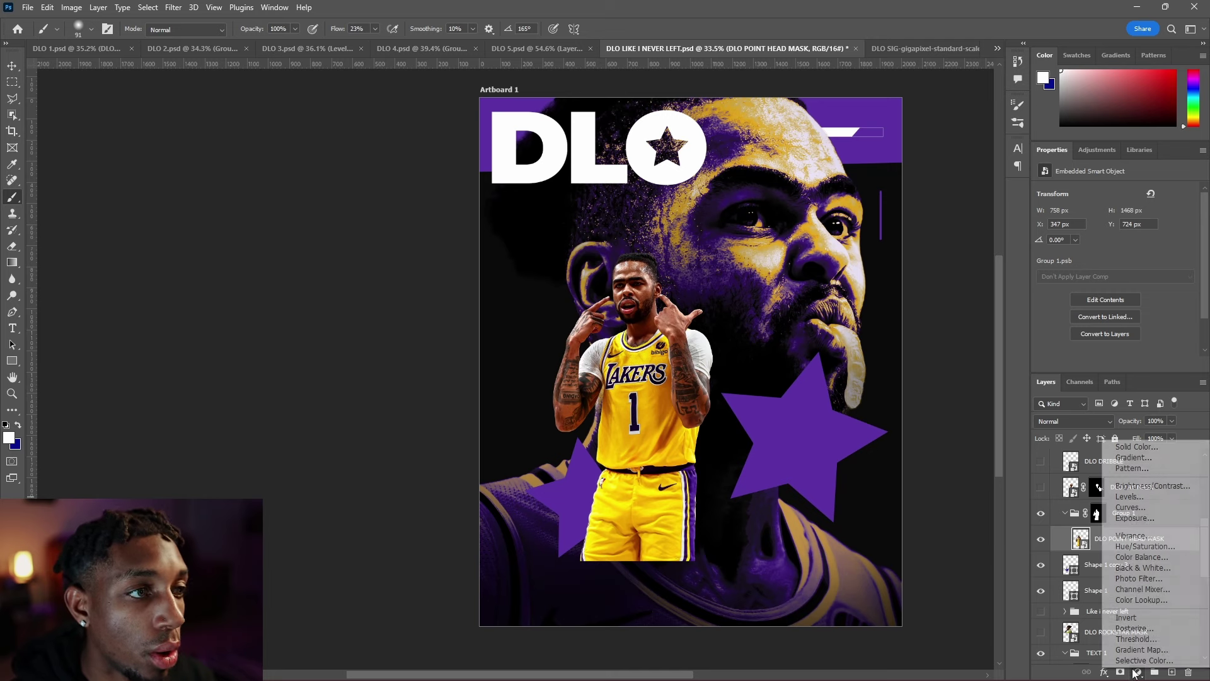
left_click(1137, 555)
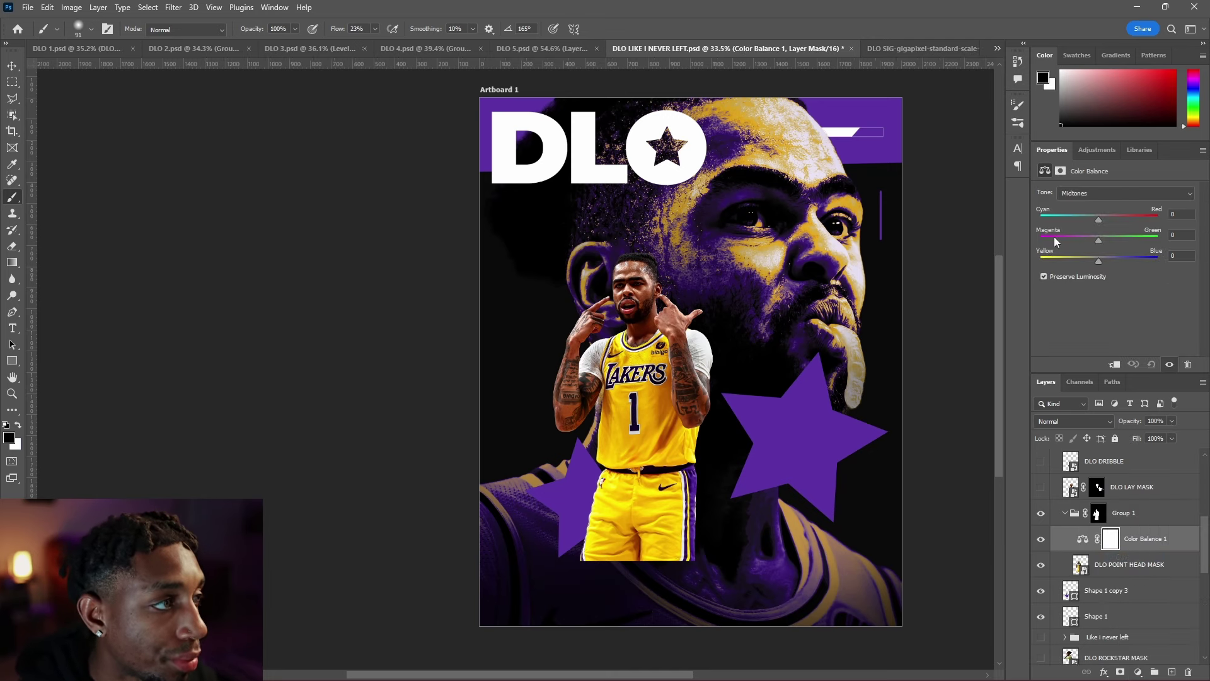
left_click_drag(1098, 261, 1122, 263)
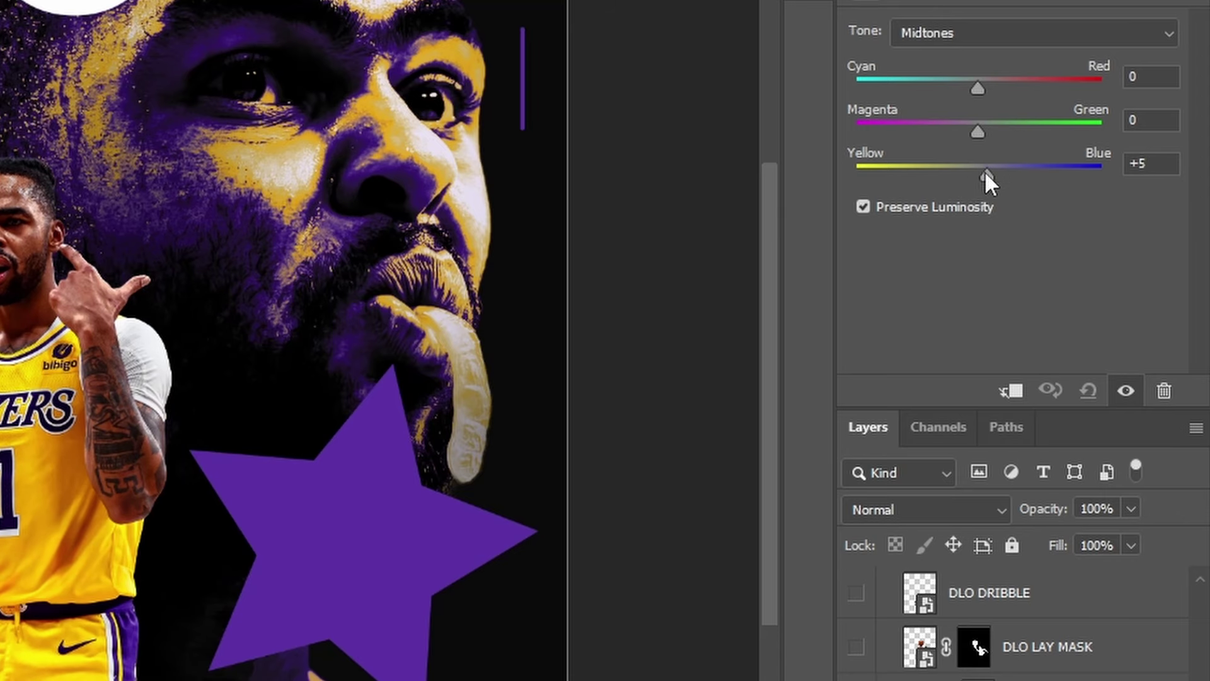
left_click_drag(987, 179, 1015, 180)
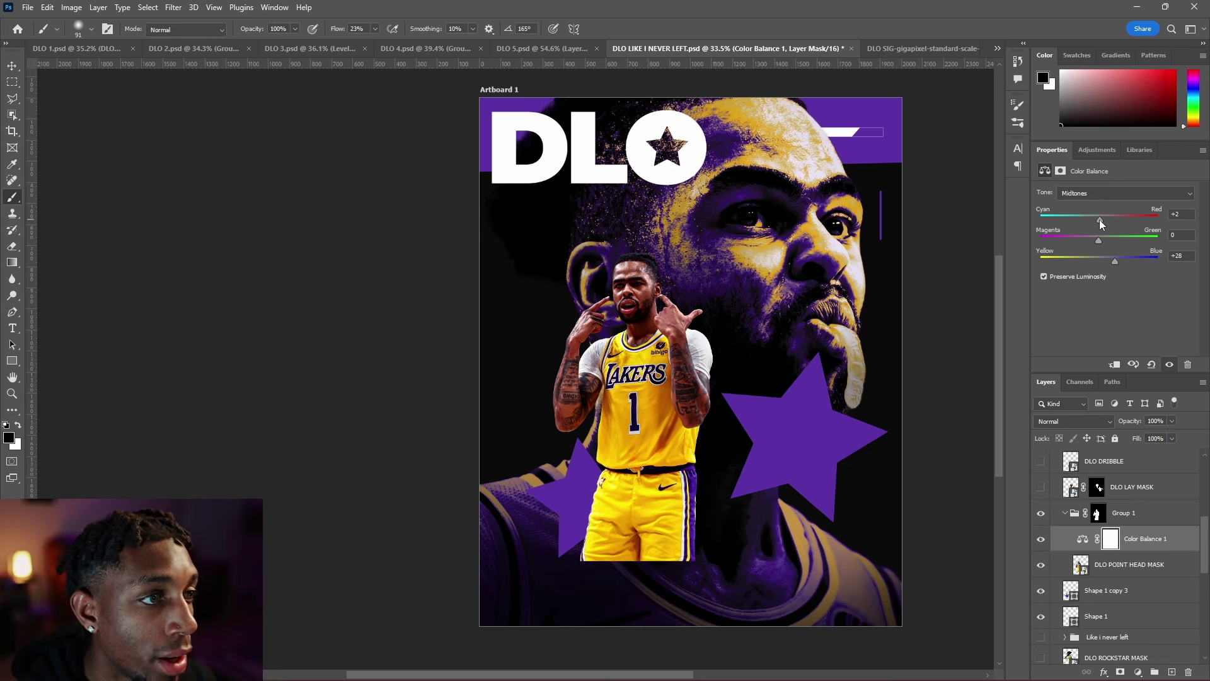
left_click_drag(1107, 224, 1093, 221)
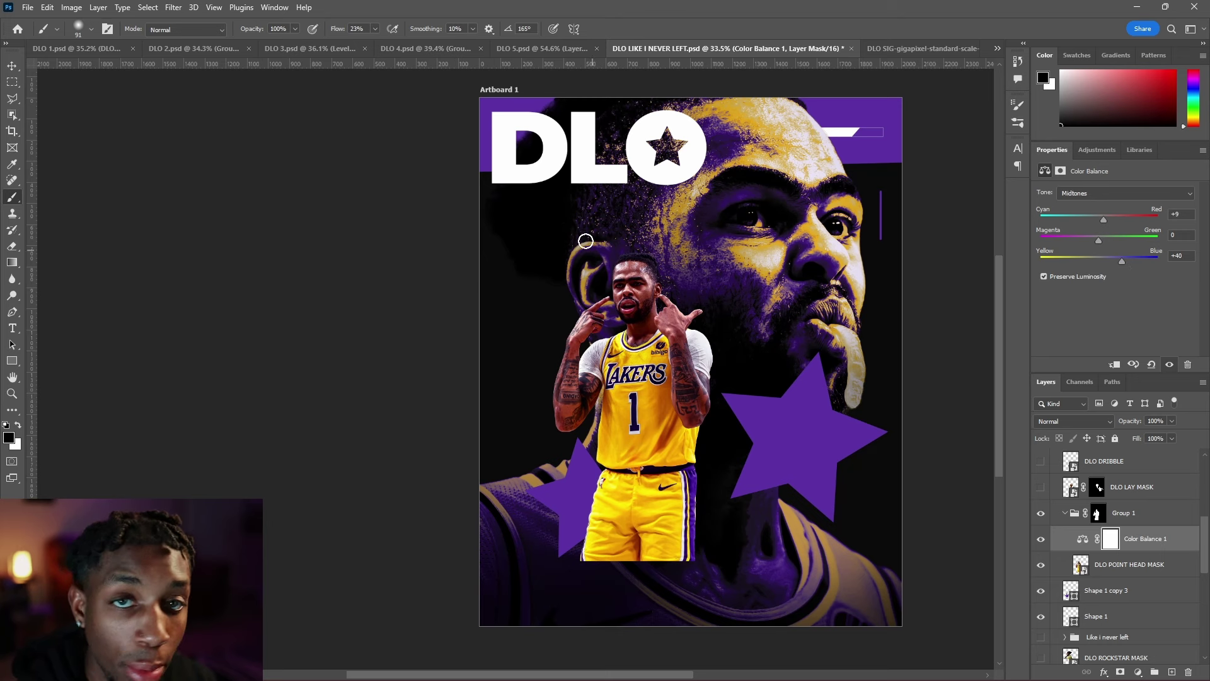
Step: Add an Exposure adjustment above Color Balance 1 in the player's group and set its exposure to -3.04
left_click(1145, 546)
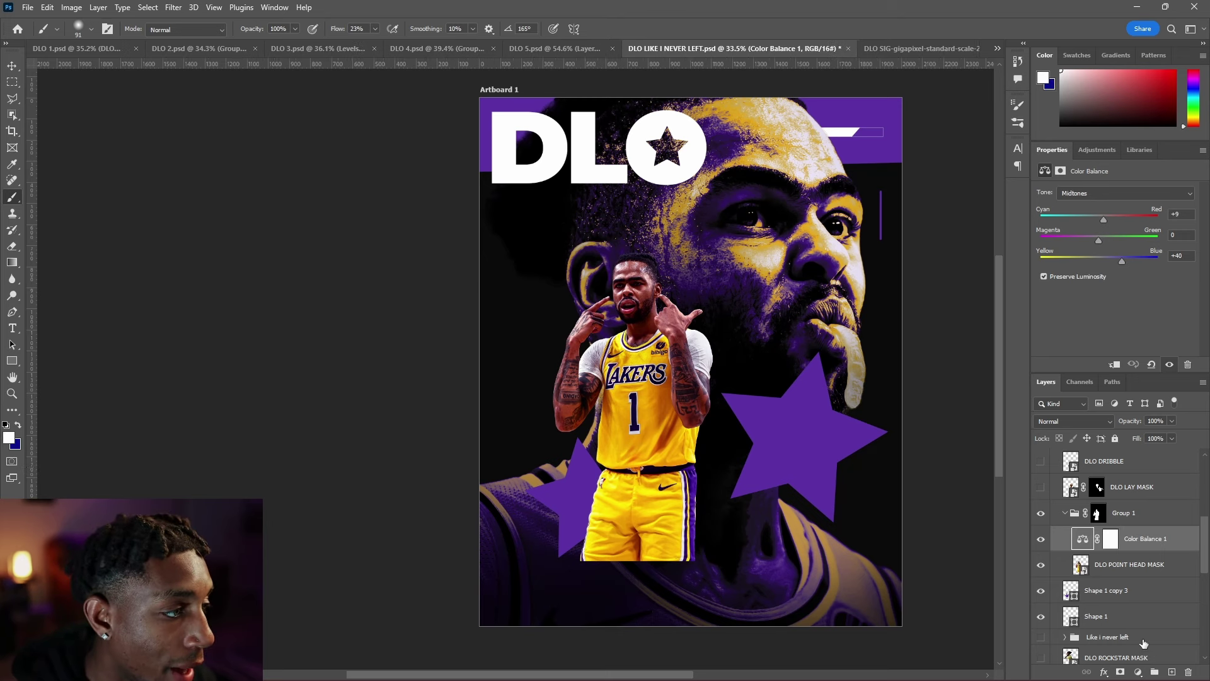
left_click(1133, 673)
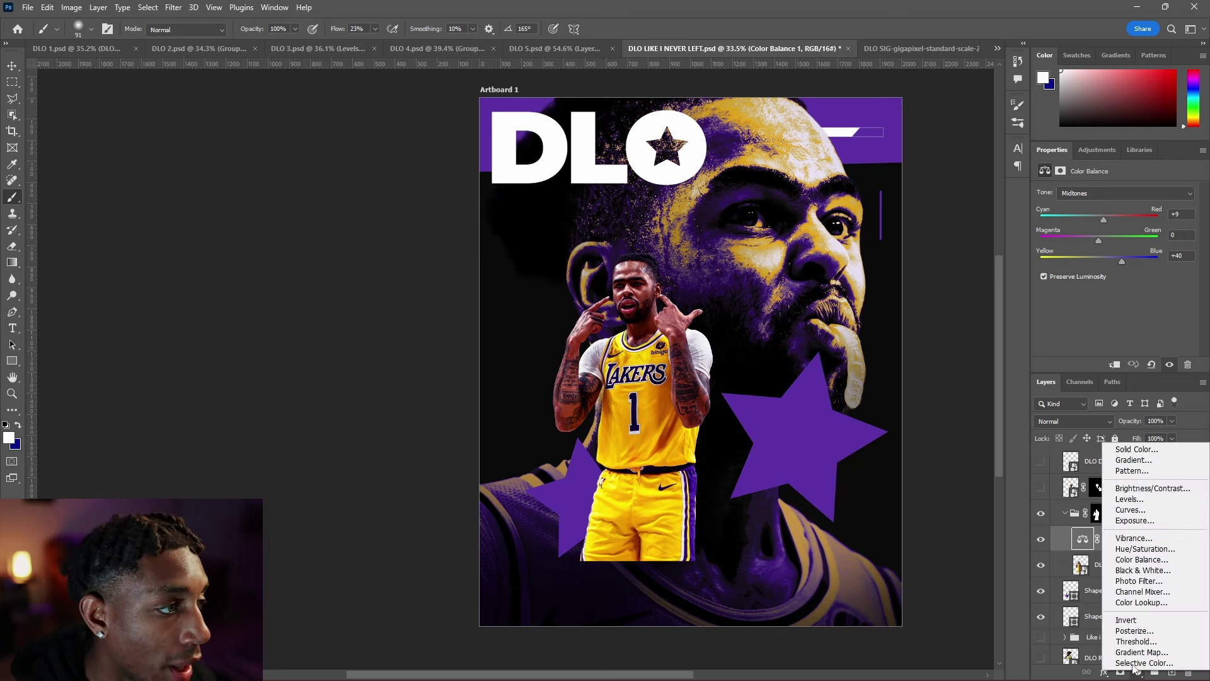
left_click(1125, 532)
left_click_drag(1114, 225, 1080, 222)
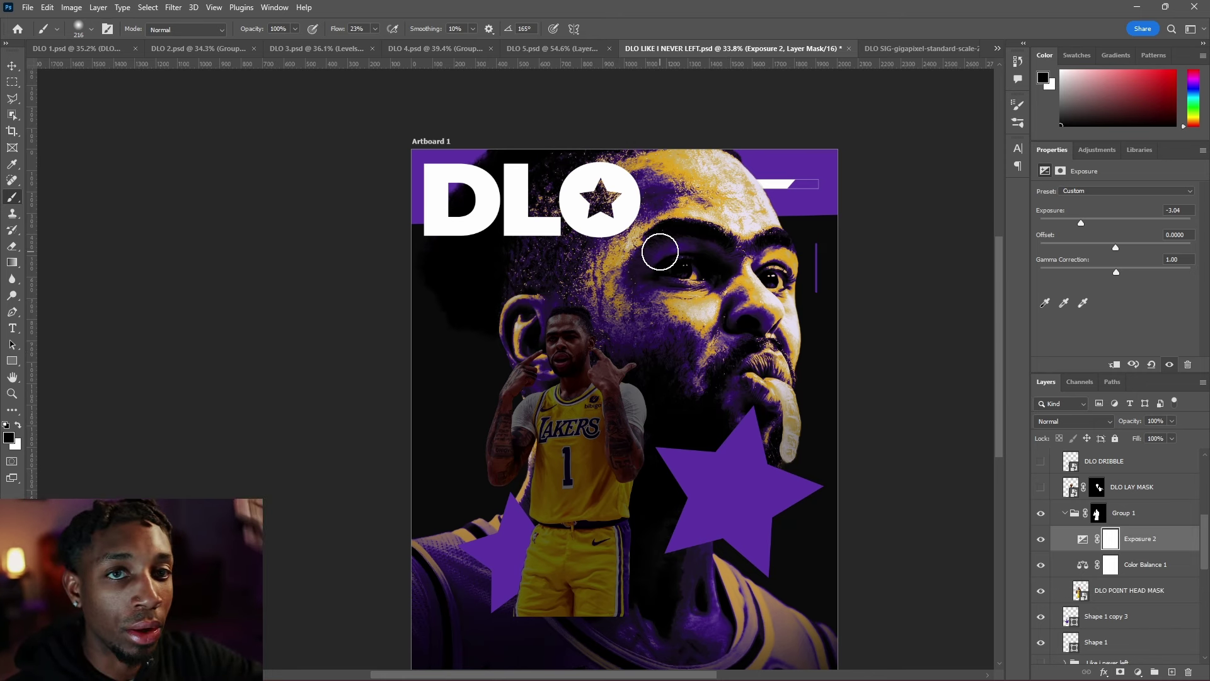
Step: Paint the Exposure 2 mask black along the standing player's raised hand and adjacent shoulder to brighten them
scroll(631, 327, "up", 8)
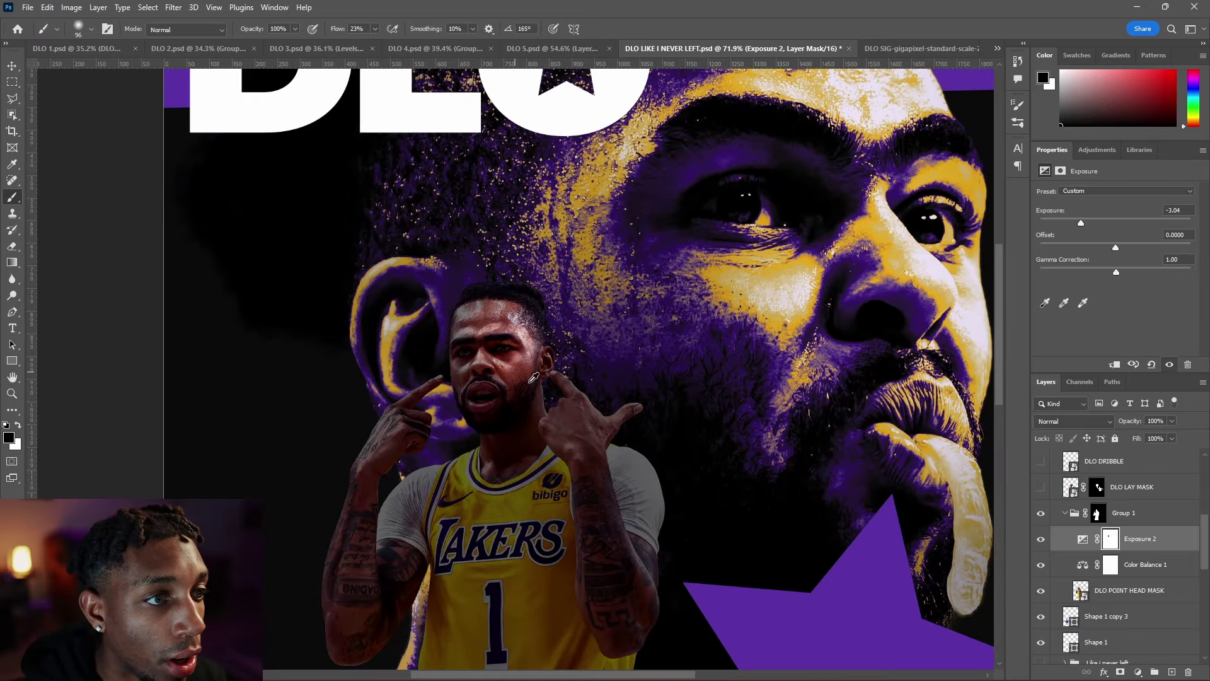
mouse_move(547, 377)
left_mouse_down()
mouse_move(576, 385)
mouse_move(573, 371)
mouse_move(602, 411)
mouse_move(568, 411)
mouse_move(583, 440)
mouse_move(563, 436)
mouse_move(602, 449)
mouse_move(629, 589)
mouse_move(629, 558)
mouse_move(648, 559)
mouse_move(634, 484)
mouse_move(652, 504)
mouse_move(647, 459)
left_mouse_up()
key("bracketleft")
key("bracketleft")
key("bracketleft")
key("x")
key("x")
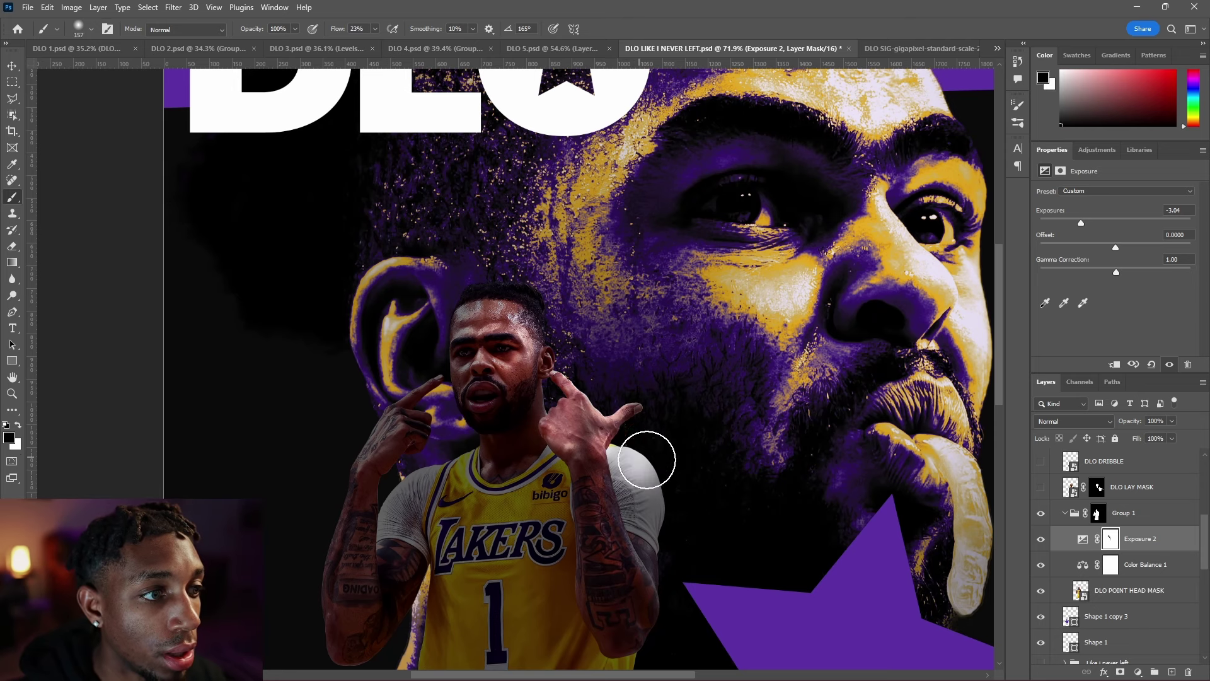
Step: Review the brush's size, hardness, flow and detailed brush settings
right_click(298, 165)
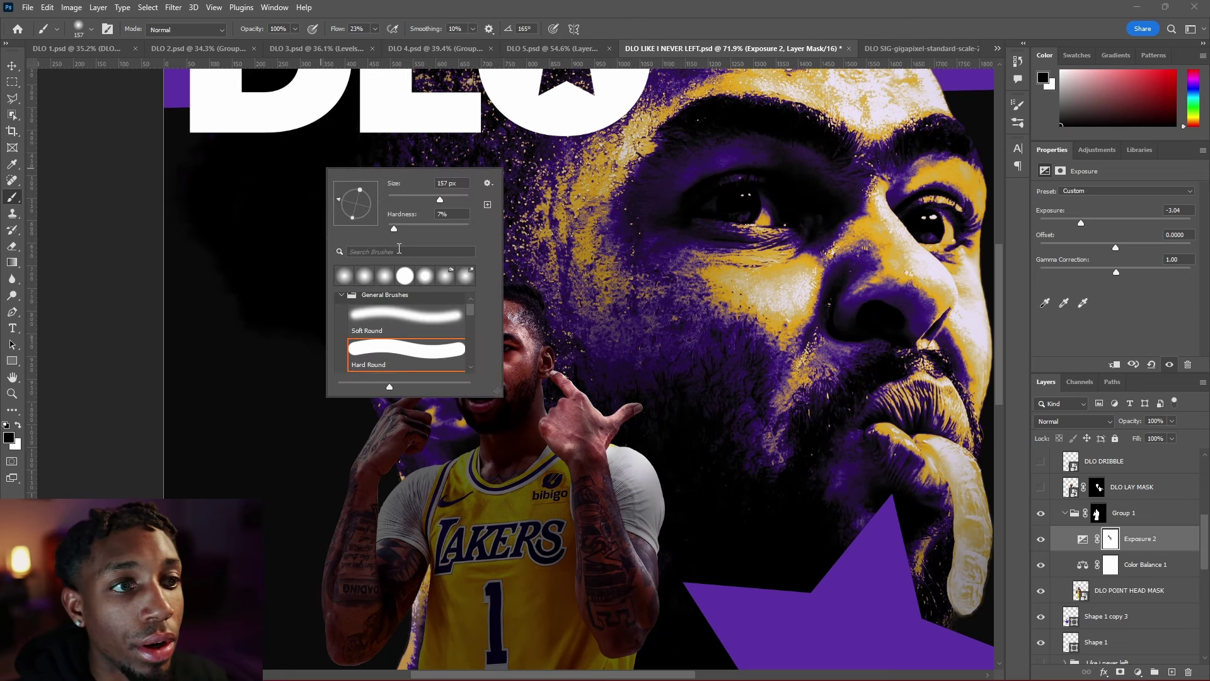
left_click(375, 29)
left_click(376, 30)
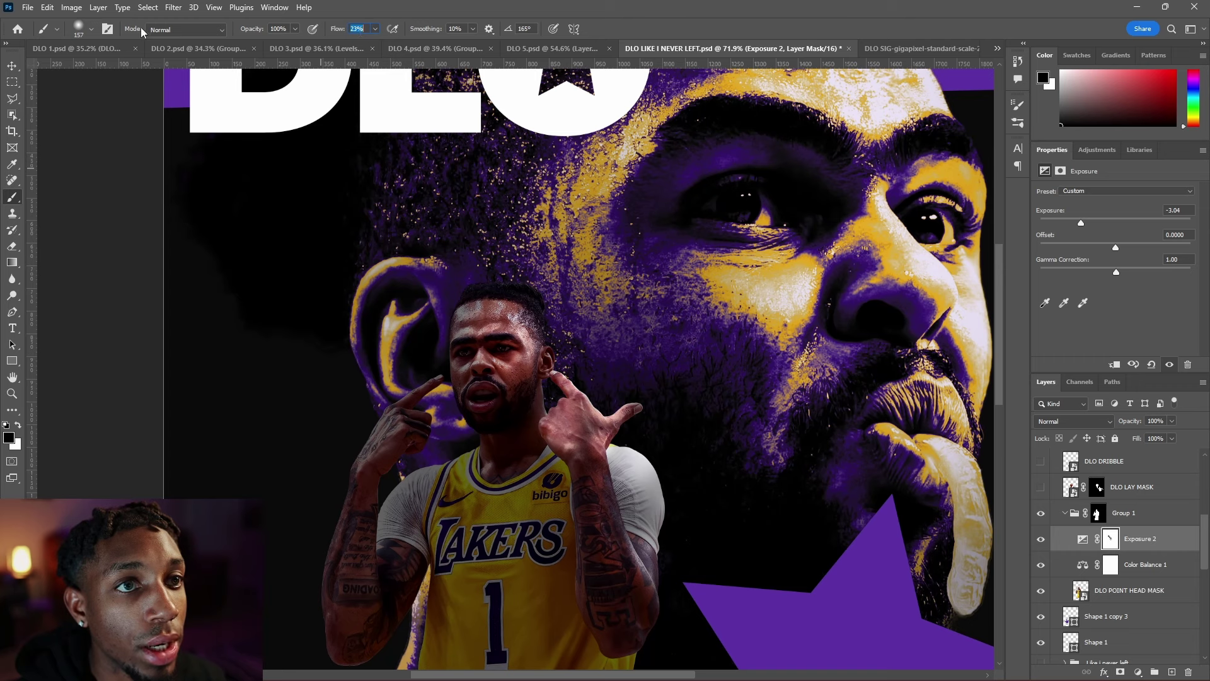
left_click(108, 30)
left_click_drag(672, 296, 697, 297)
left_click(982, 100)
Step: Paint the Exposure 2 mask black over the standing player's face with a smaller brush to brighten it
key("bracketleft")
key("bracketleft")
key("bracketleft")
key("bracketleft")
scroll(461, 321, "up", 3)
left_click_drag(481, 319, 463, 319, "alt")
left_click_drag(468, 391, 464, 400)
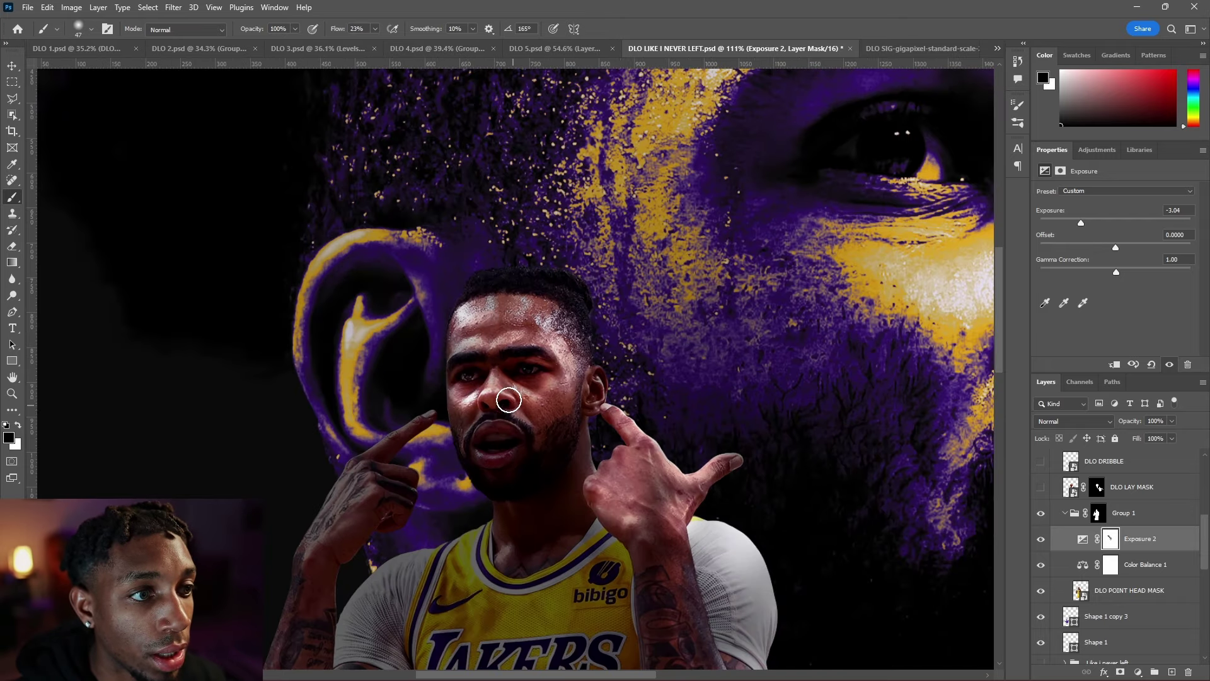
key("bracketright")
key("bracketright")
key("bracketright")
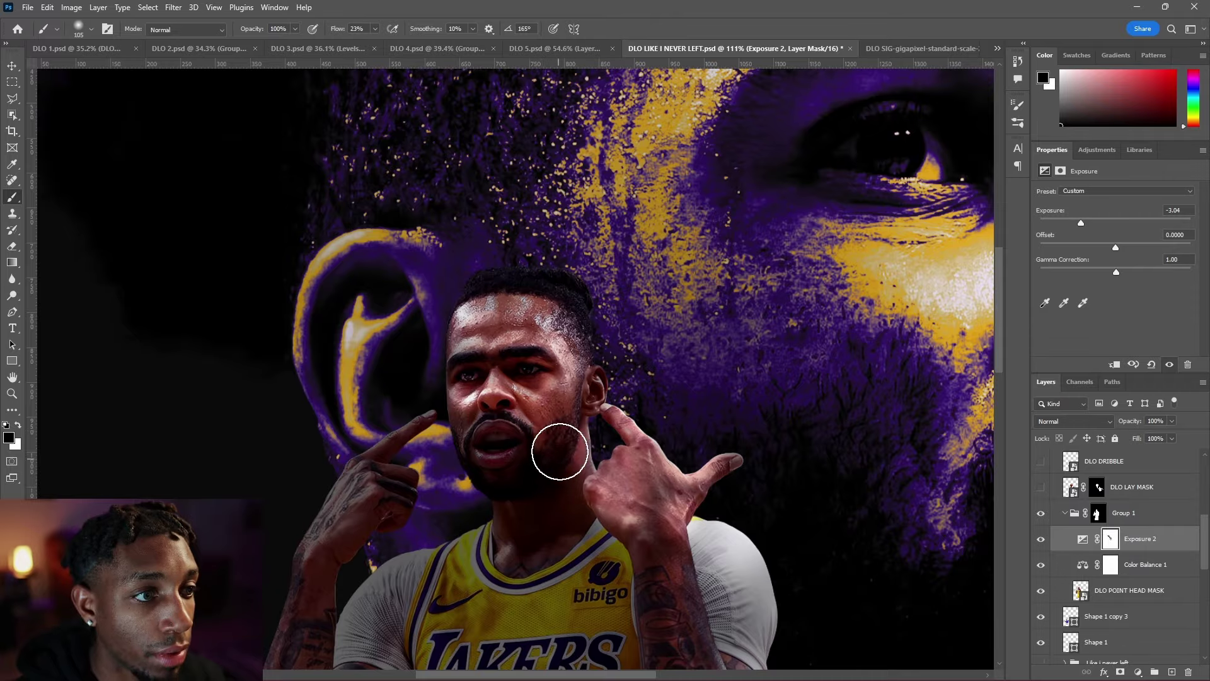
Step: Paint the Exposure 2 mask black over the standing player's lower face, neck and chest with a larger brush
scroll(638, 363, "down", 3)
key("x")
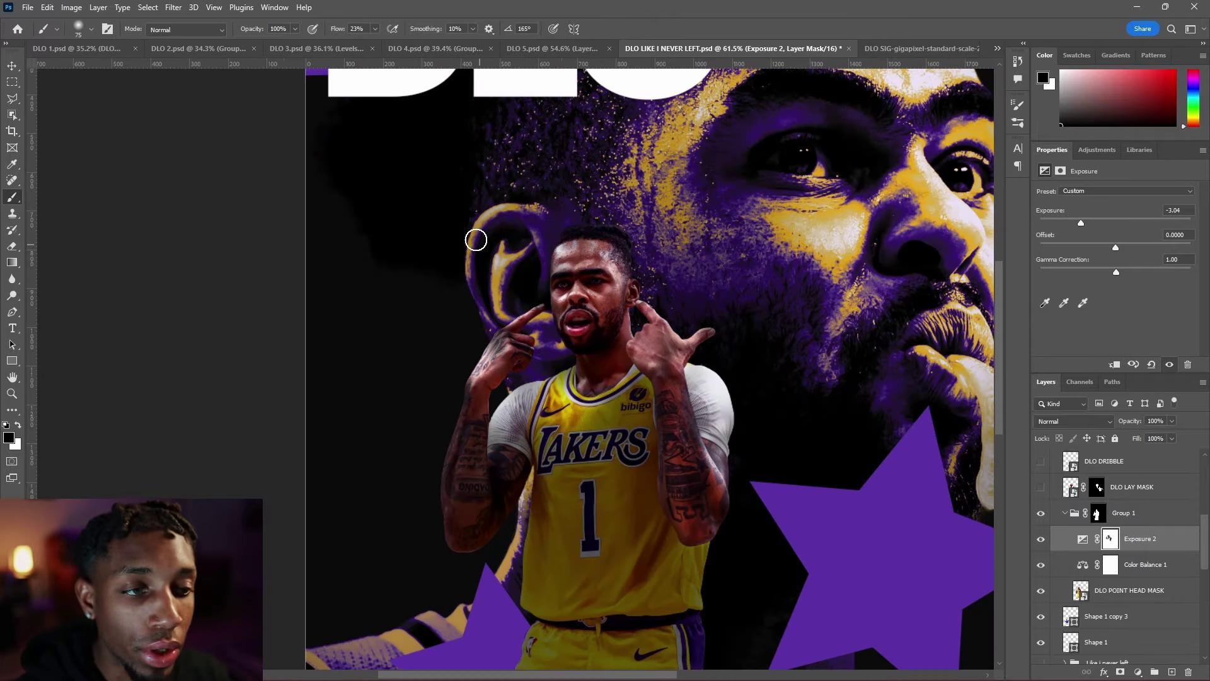
key("x")
key("x")
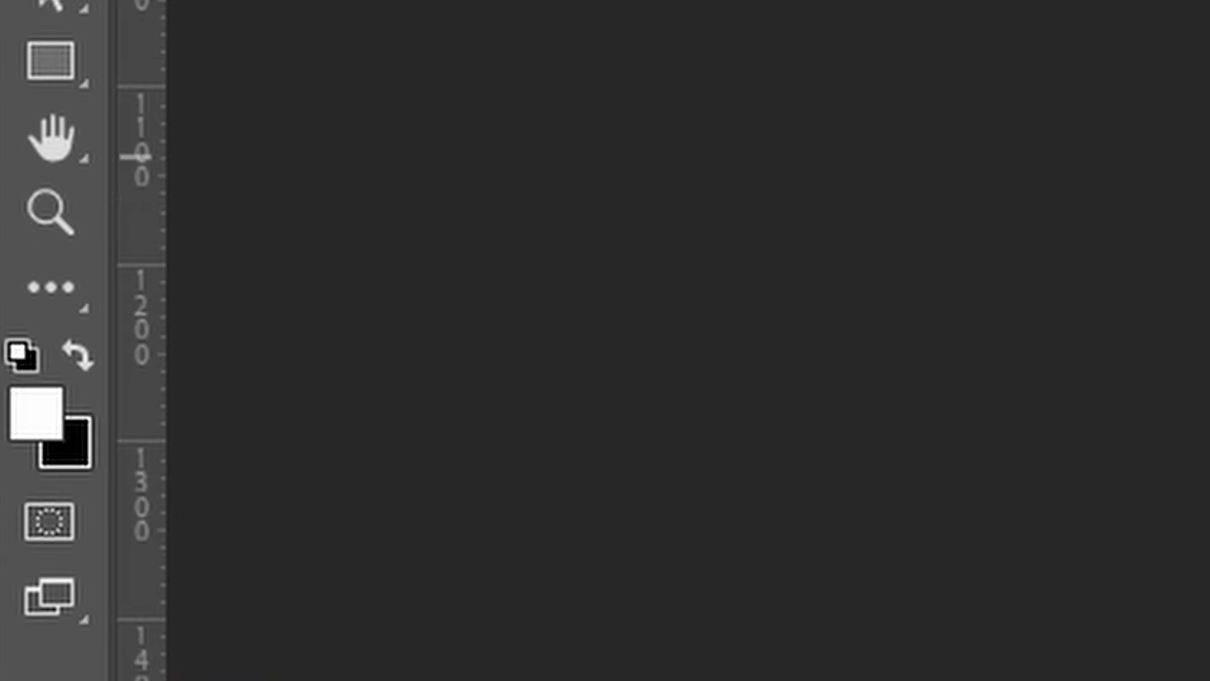
key("x")
key("x")
key("x")
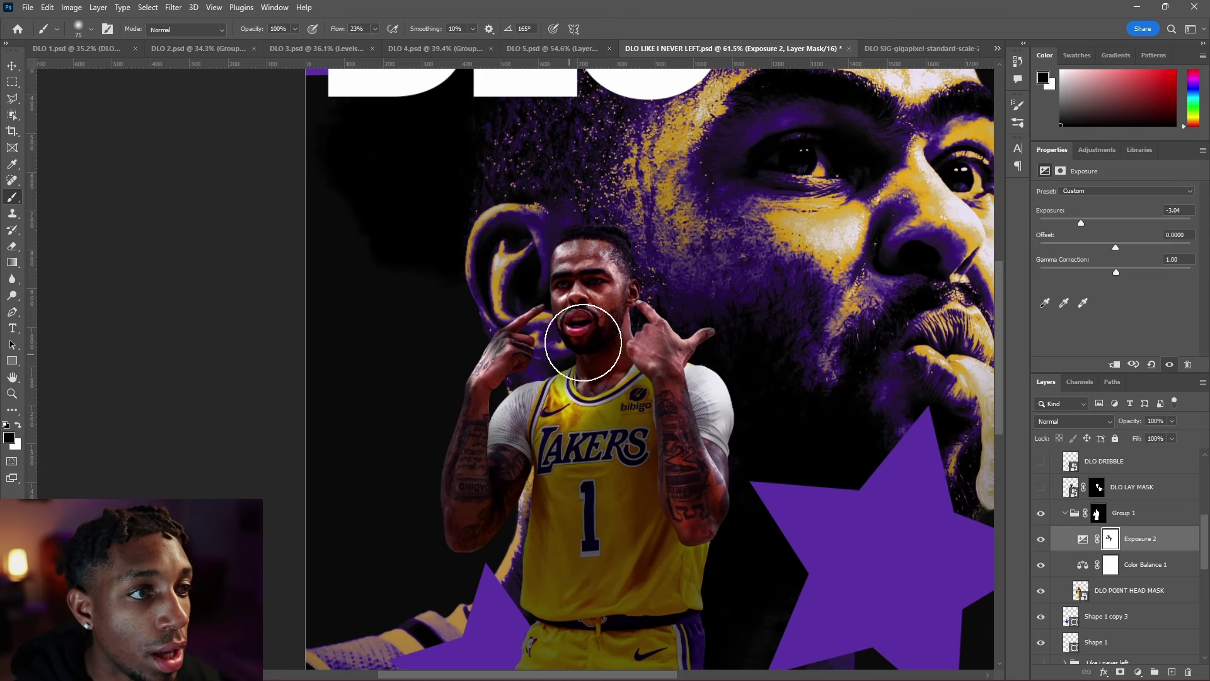
left_click_drag(583, 342, 617, 419)
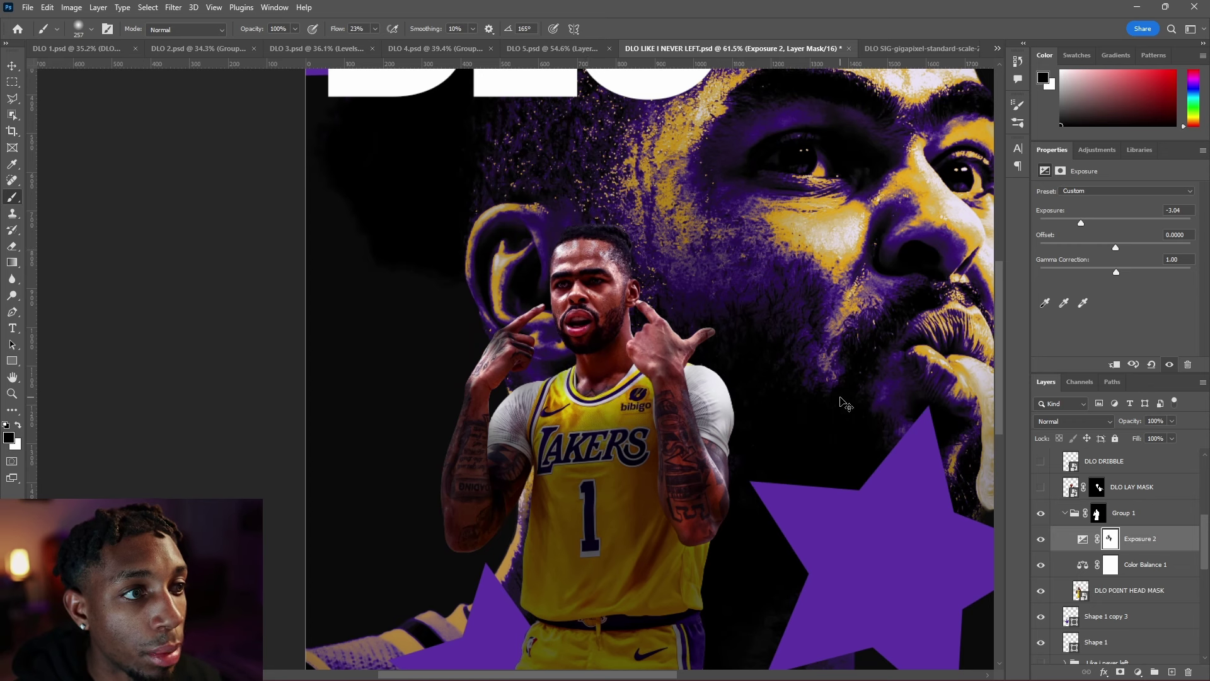
Step: Try painting the Exposure 2 mask white along the side of the standing player's head, and undo the stroke
key("bracketleft")
key("bracketleft")
key("bracketleft")
key("bracketleft")
key("bracketleft")
key("bracketleft")
key("bracketleft")
key("bracketleft")
key("bracketleft")
key("bracketleft")
key("bracketleft")
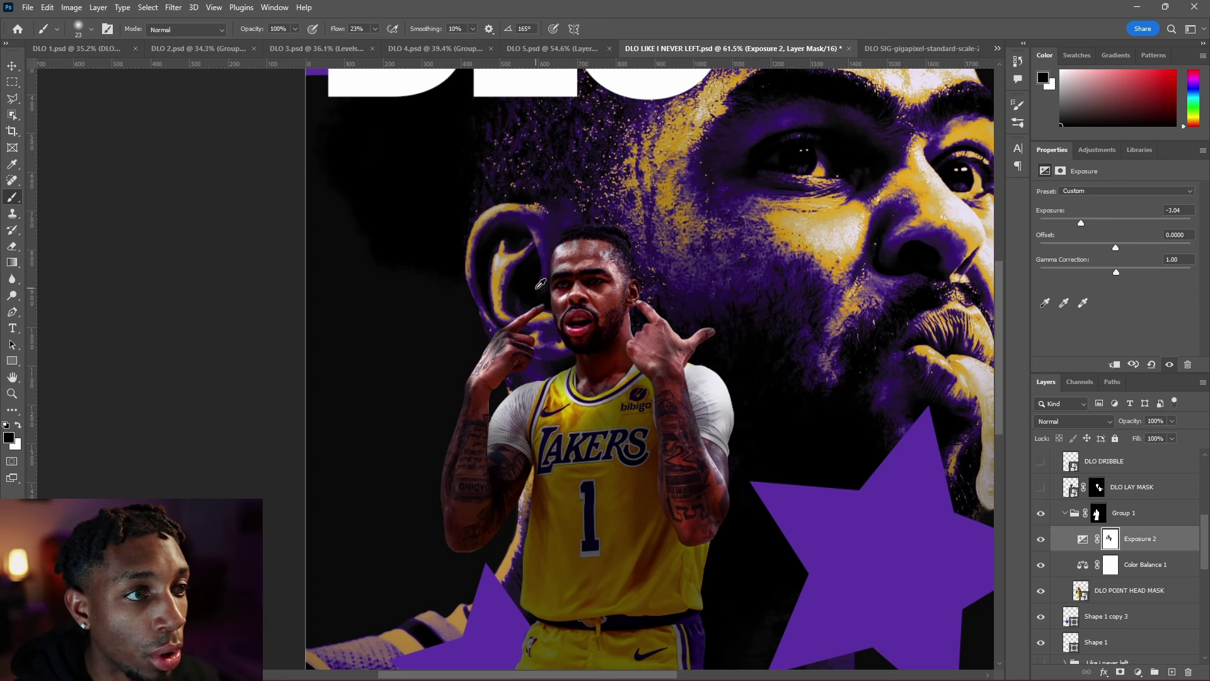
key("x")
mouse_move(629, 224)
left_mouse_down()
mouse_move(609, 252)
mouse_move(642, 327)
left_mouse_up()
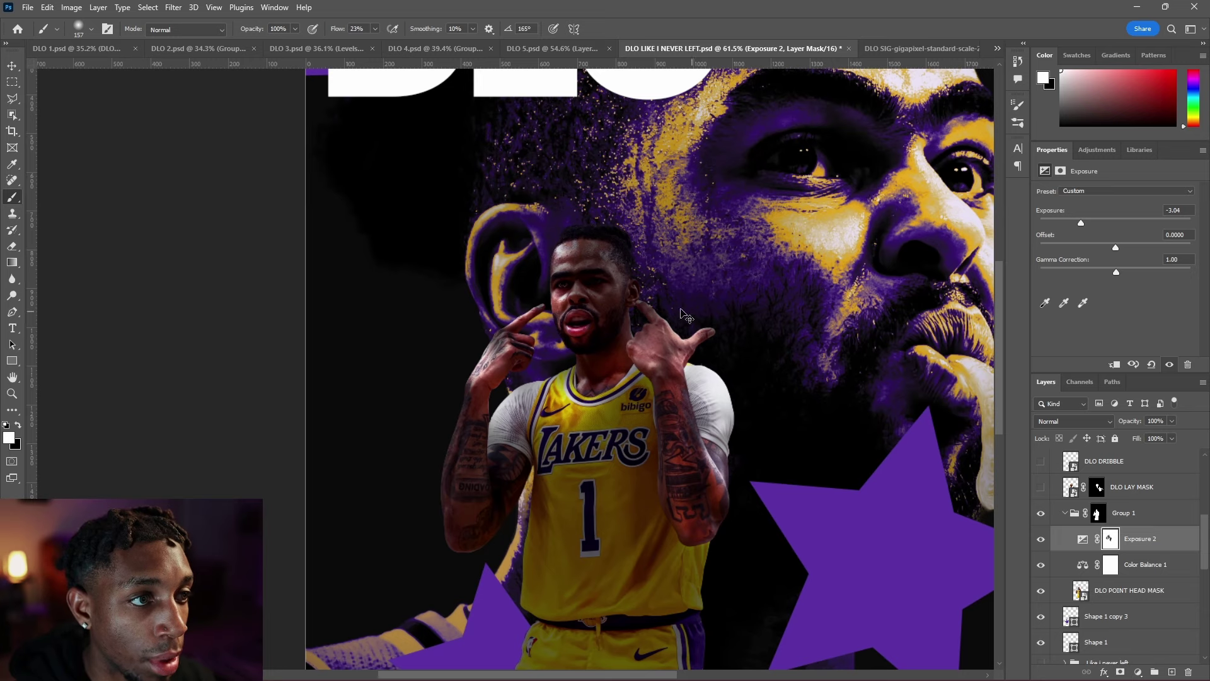
key("ctrl+z")
Step: Paint the Exposure 2 mask black across the standing player's jersey with a large soft brush to brighten it
key("x")
key("bracketright")
key("bracketright")
key("bracketright")
key("bracketright")
key("bracketright")
mouse_move(701, 465)
left_mouse_down()
mouse_move(709, 472)
mouse_move(640, 513)
mouse_move(650, 456)
left_mouse_up()
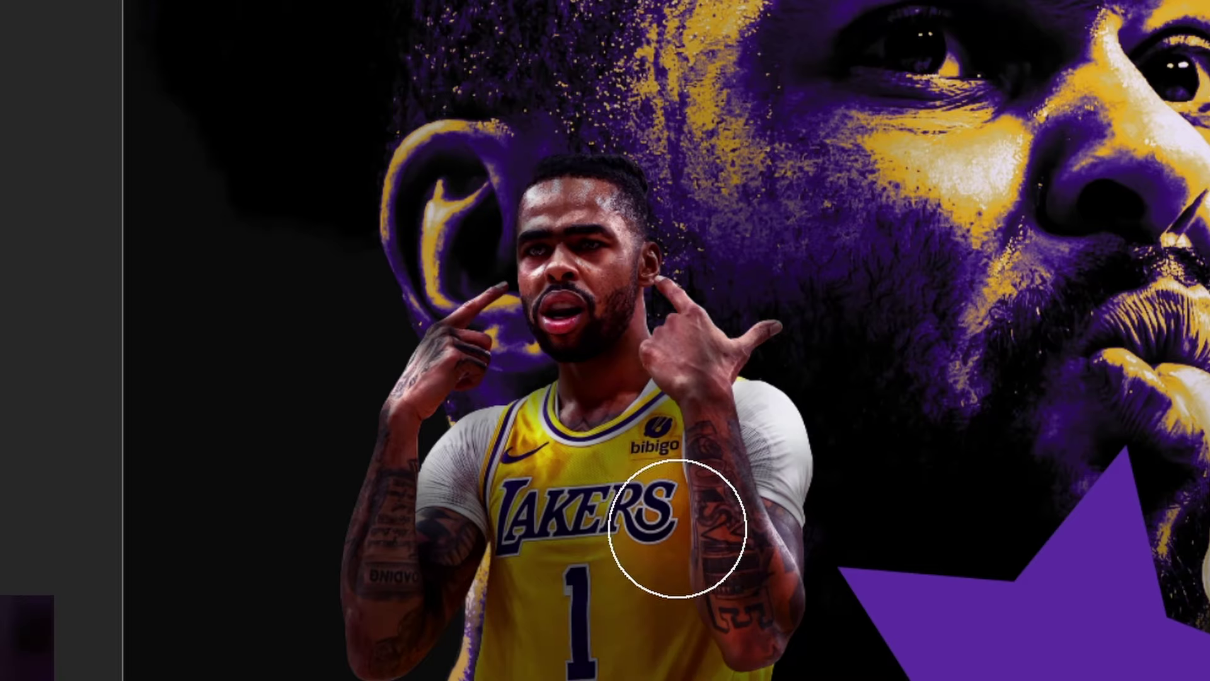
left_click_drag(677, 528, 542, 655)
key("bracketleft")
key("bracketleft")
key("bracketleft")
key("bracketleft")
key("bracketleft")
right_click(511, 643)
key("Return")
mouse_move(676, 601)
left_mouse_down()
mouse_move(542, 619)
mouse_move(545, 641)
left_mouse_up()
Step: Brighten the standing player's tattooed forearm and raised hand beside the portrait's ear by painting the Exposure 2 mask black
left_click_drag(380, 600, 380, 472)
key("bracketleft")
key("bracketleft")
key("bracketleft")
key("bracketleft")
key("bracketleft")
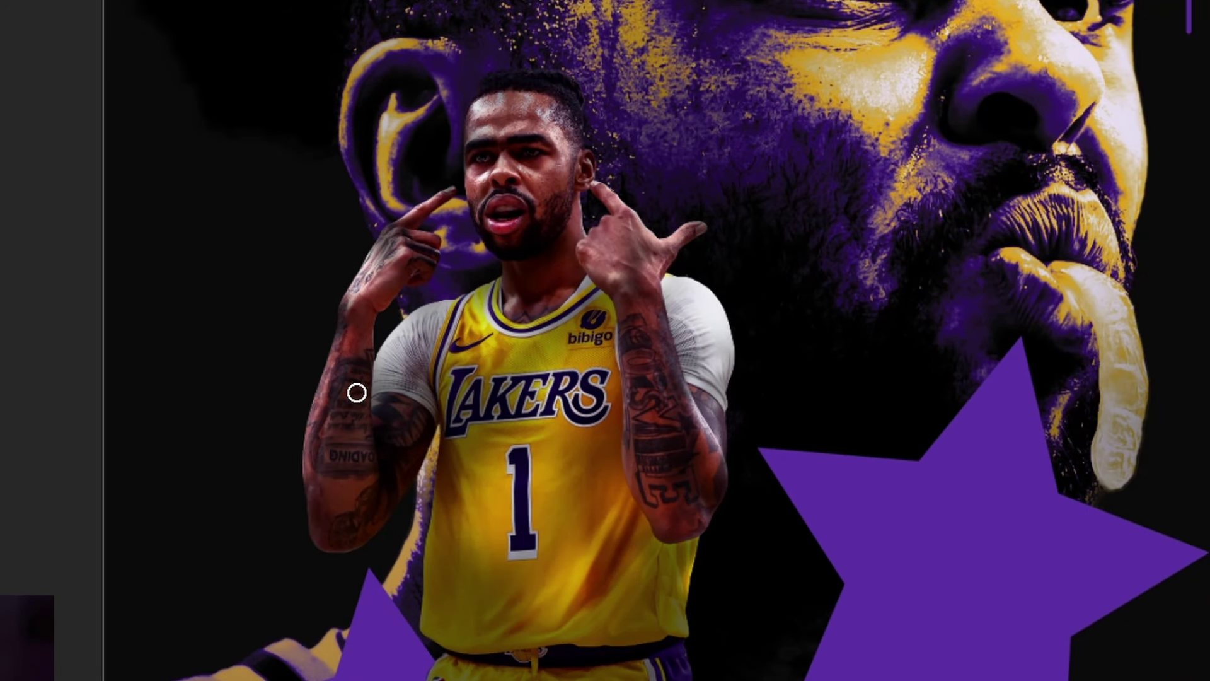
key("bracketright")
key("bracketright")
key("bracketright")
left_click_drag(349, 390, 349, 501)
left_click_drag(387, 262, 390, 233)
Step: Continue the black mask strokes over the standing player's lower jersey and shorts, varying the brush size
key("bracketright")
key("bracketright")
key("bracketright")
key("bracketleft")
key("bracketleft")
key("bracketleft")
key("bracketleft")
key("bracketleft")
mouse_move(739, 621)
left_mouse_down()
mouse_move(766, 656)
mouse_move(599, 567)
mouse_move(469, 623)
left_mouse_up()
scroll(766, 656, "down", 4)
scroll(599, 523, "down", 4)
key("bracketright")
key("bracketright")
left_click_drag(659, 605, 662, 479)
key("bracketleft")
key("bracketleft")
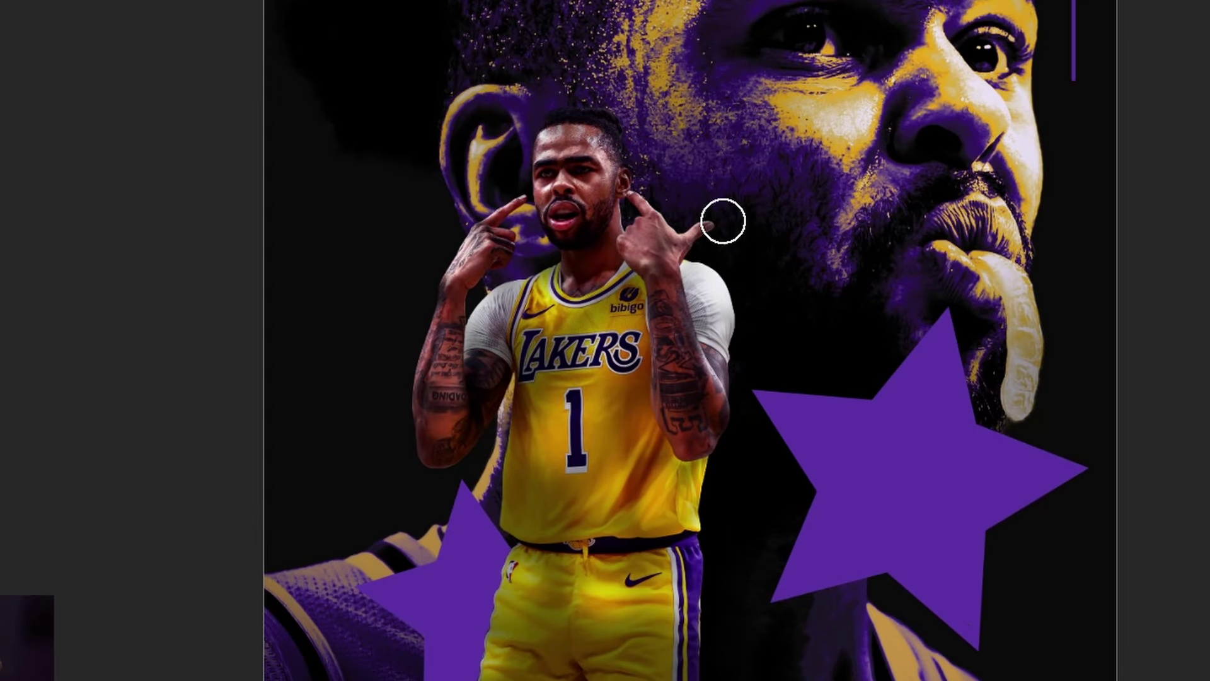
Step: Inspect the brightened standing player up close and compare the result with the selected layer hidden and shown
scroll(656, 273, "down", 1)
scroll(659, 222, "down", 2)
scroll(683, 307, "up", 6)
scroll(621, 340, "up", 1)
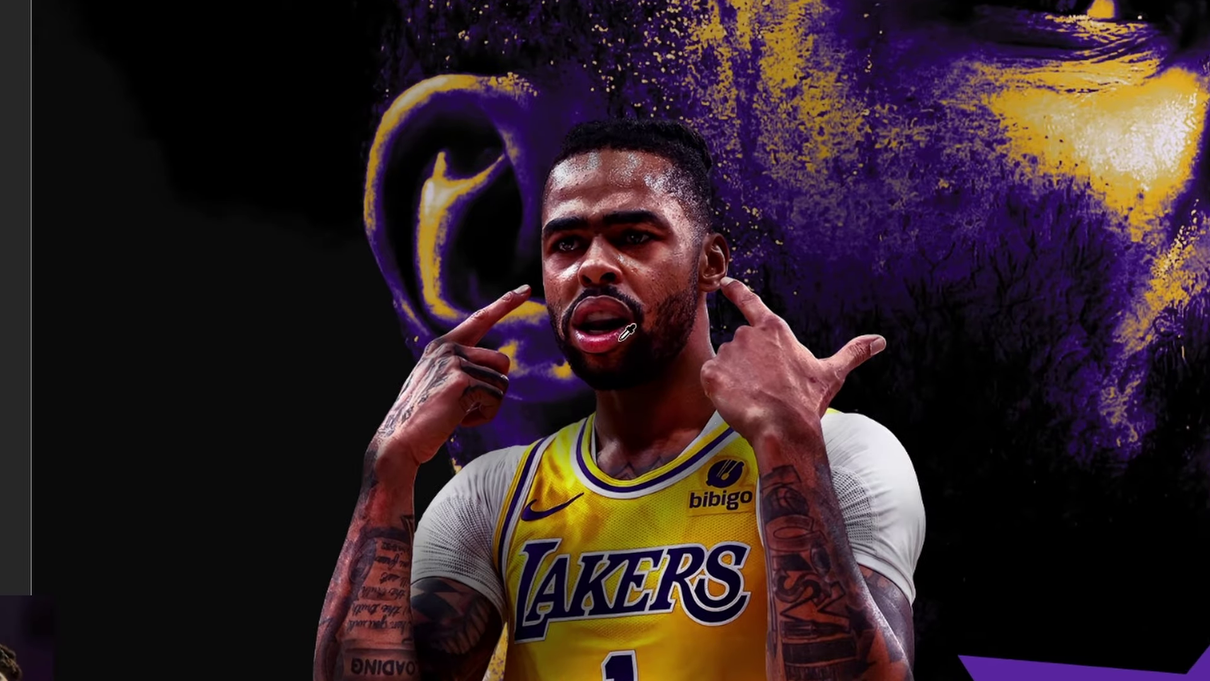
scroll(714, 264, "down", 5)
key("ctrl+comma")
key("ctrl+comma")
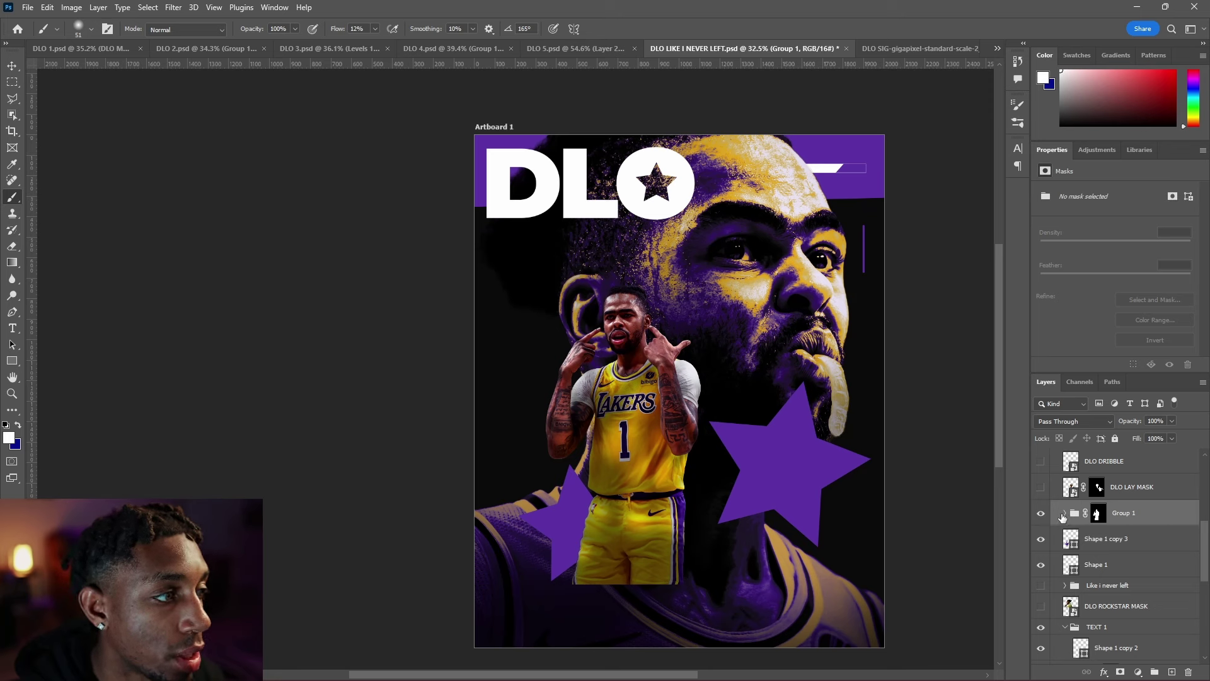
Step: Check the Color Balance settings used in Group 1, and collapse the group again
left_click(1064, 513)
left_click(1138, 565)
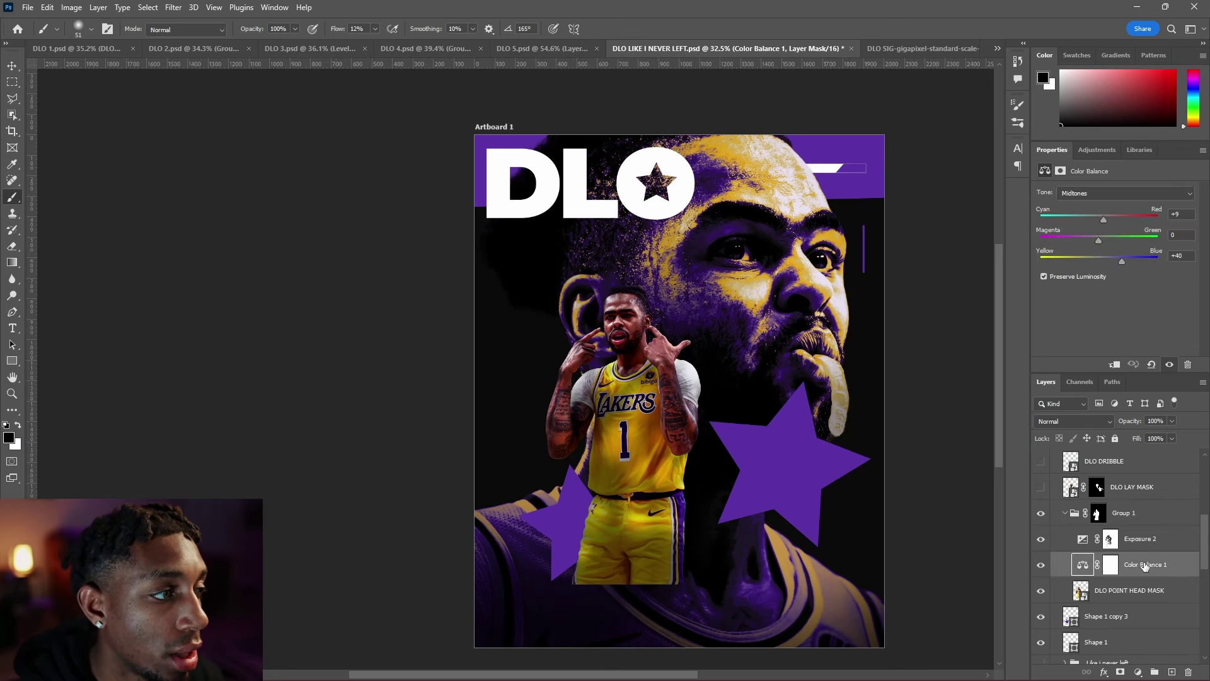
left_click(1145, 565)
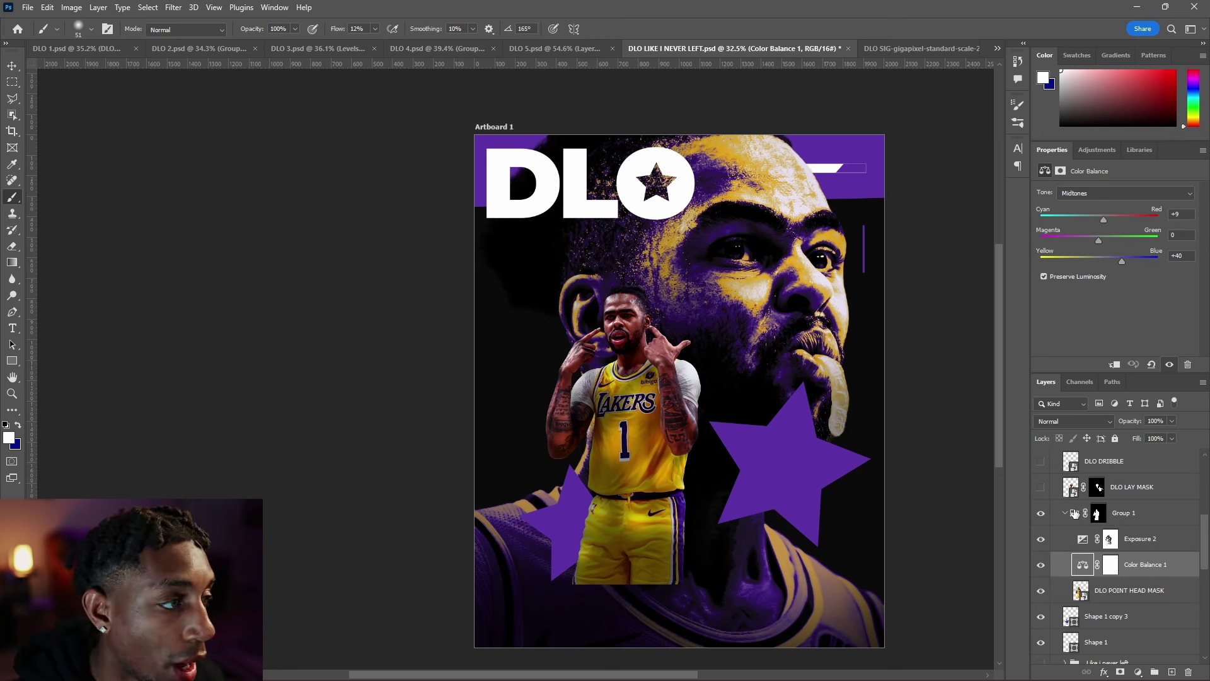
left_click(1064, 514)
Step: Show the DLO LAY MASK layer, place it in a new group and move its layer mask onto that group
left_click(1041, 488)
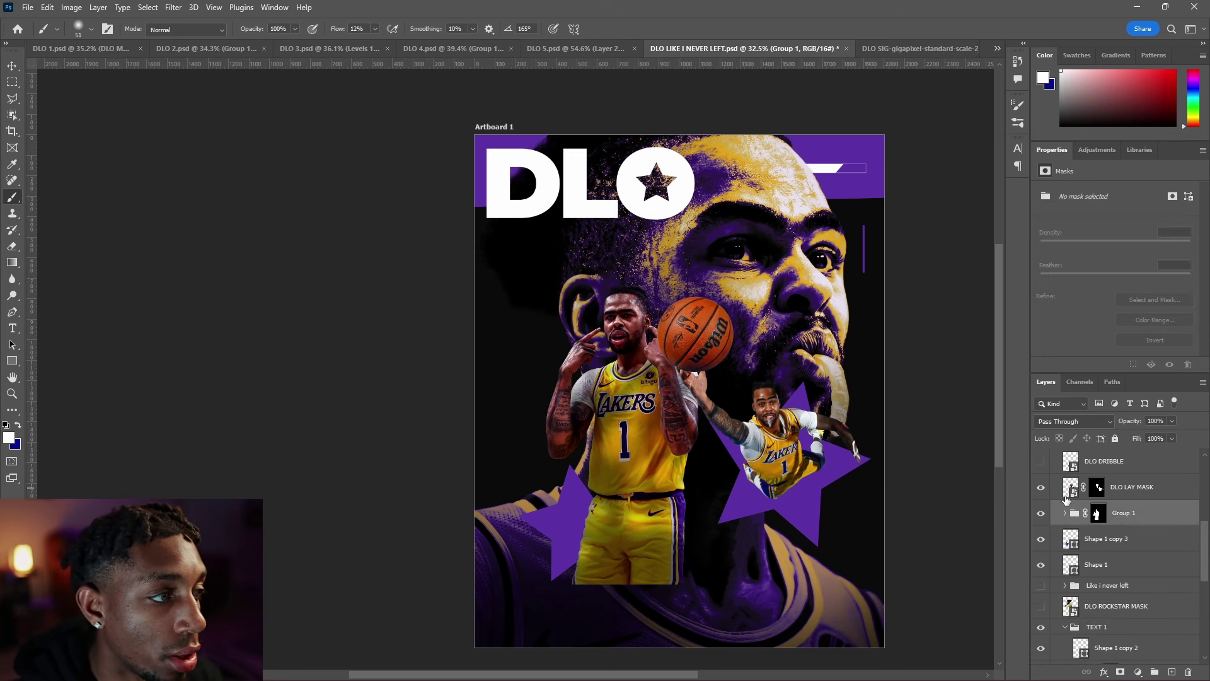
left_click(1069, 492)
left_click(1155, 671)
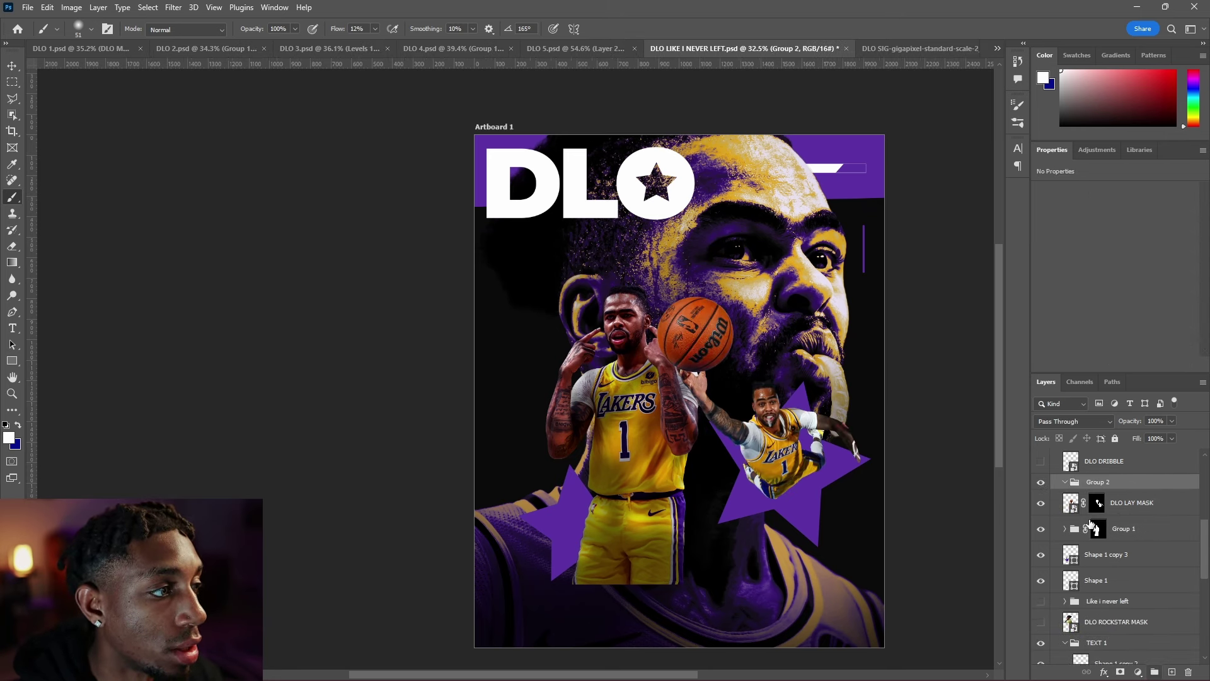
left_click_drag(1097, 502, 1124, 494)
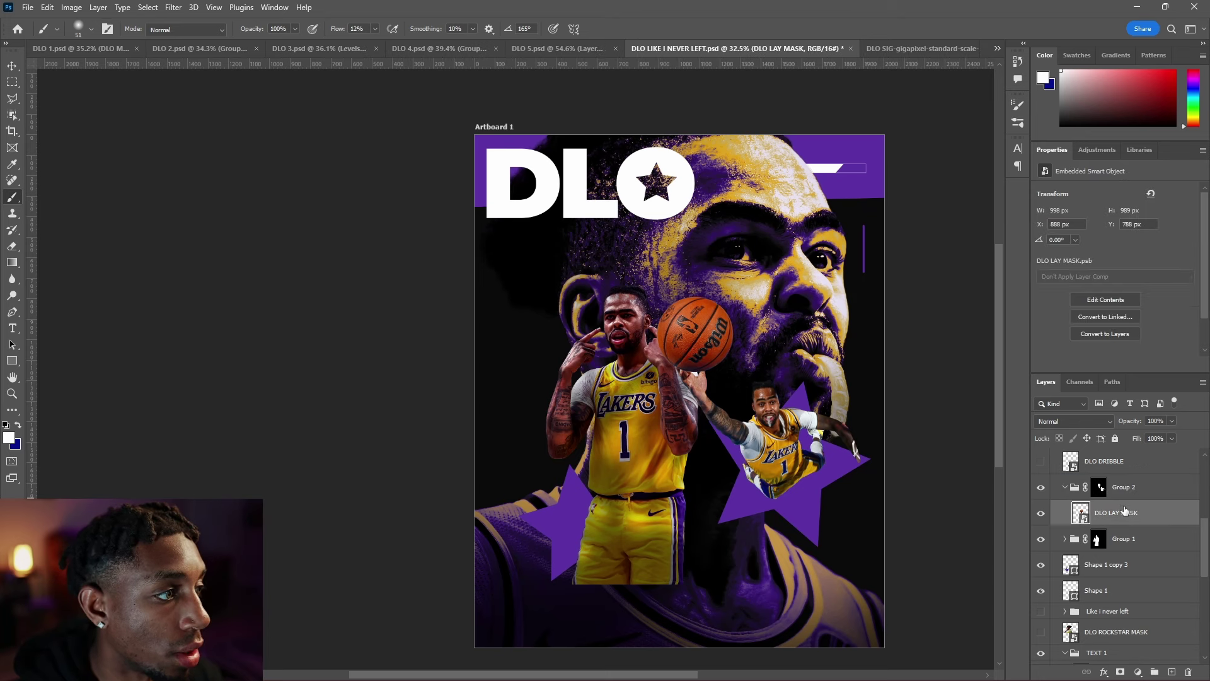
Step: Add a Color Balance adjustment above DLO LAY MASK with midtones at +9 red and +23 blue
left_click(1141, 672)
left_click(1111, 539)
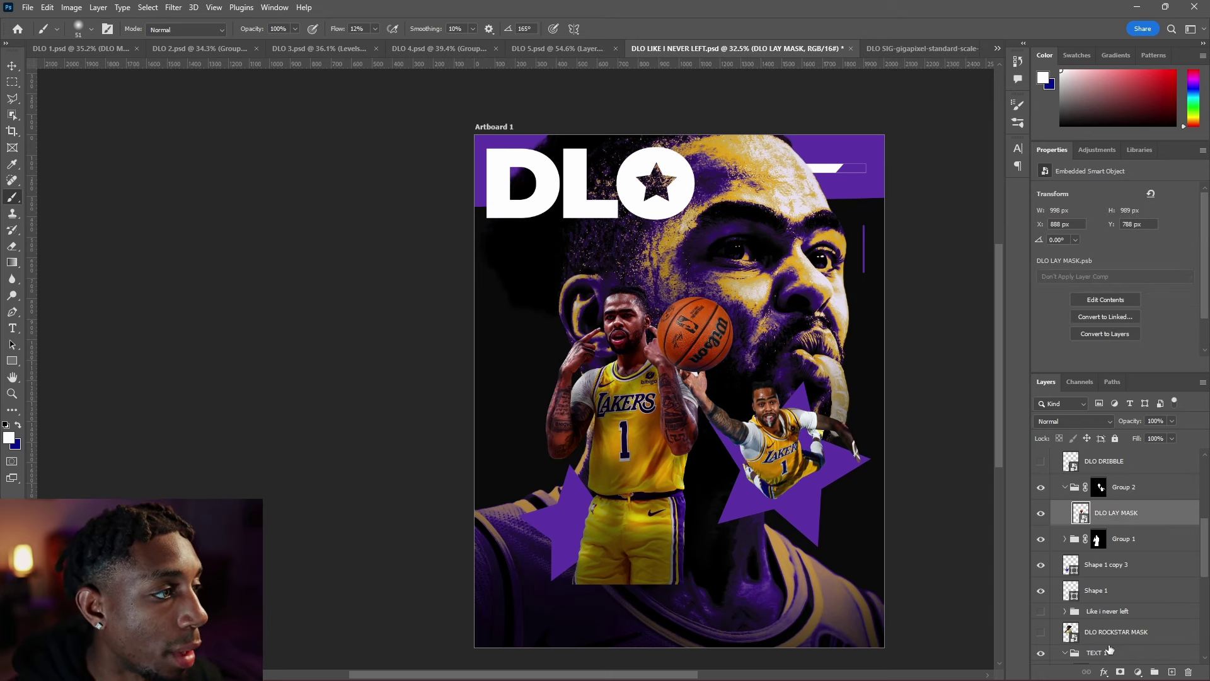
scroll(783, 411, "up", 3)
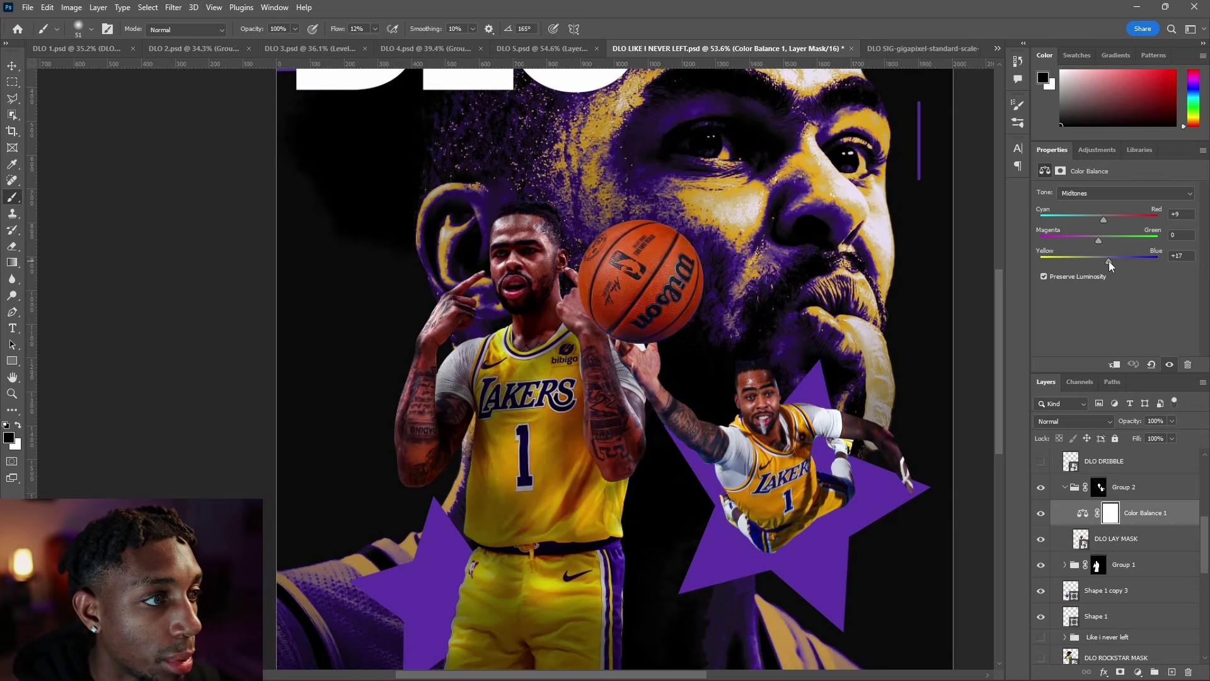
left_click_drag(1114, 263, 1110, 262)
scroll(895, 293, "down", 3)
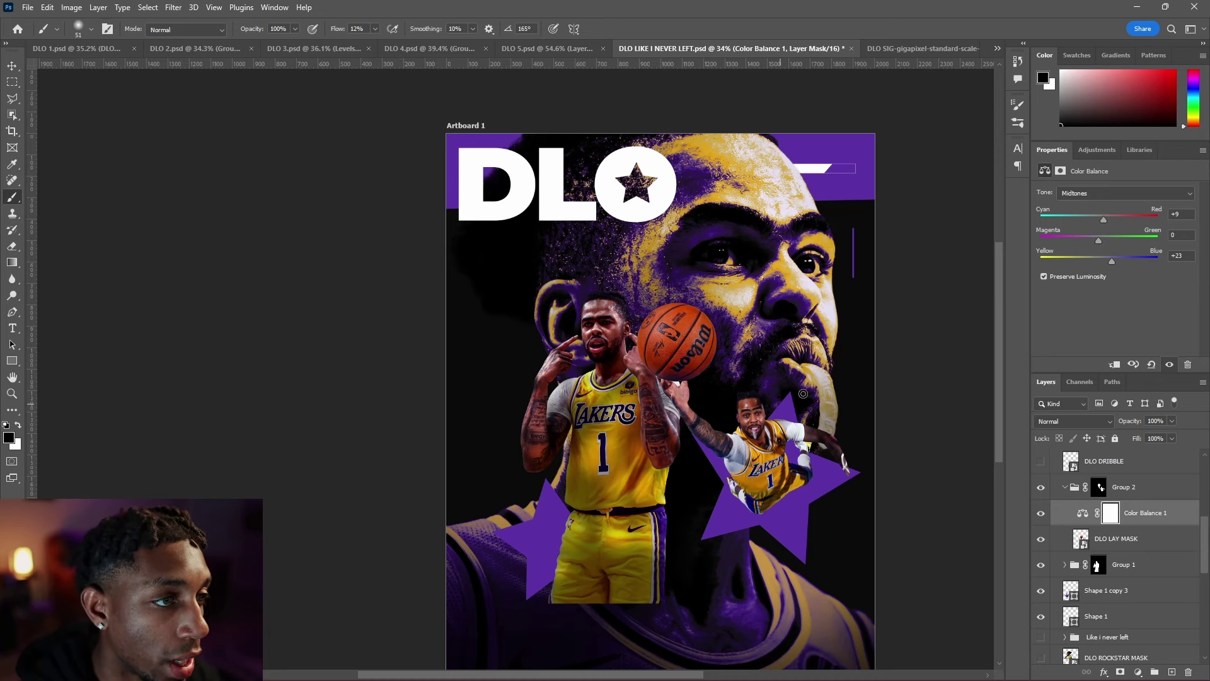
Step: Add another Exposure adjustment above Exposure 3 in Group 2, set its exposure to +1.70 and invert its mask to black
scroll(778, 404, "up", 4)
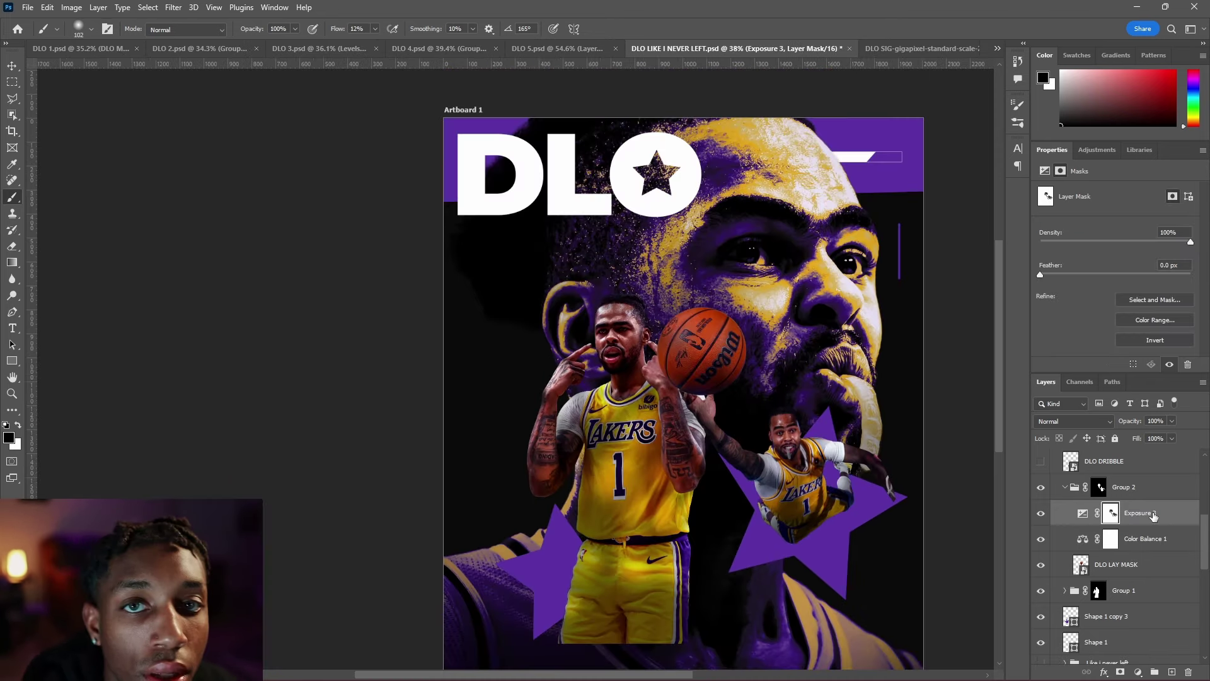
left_click(1152, 513)
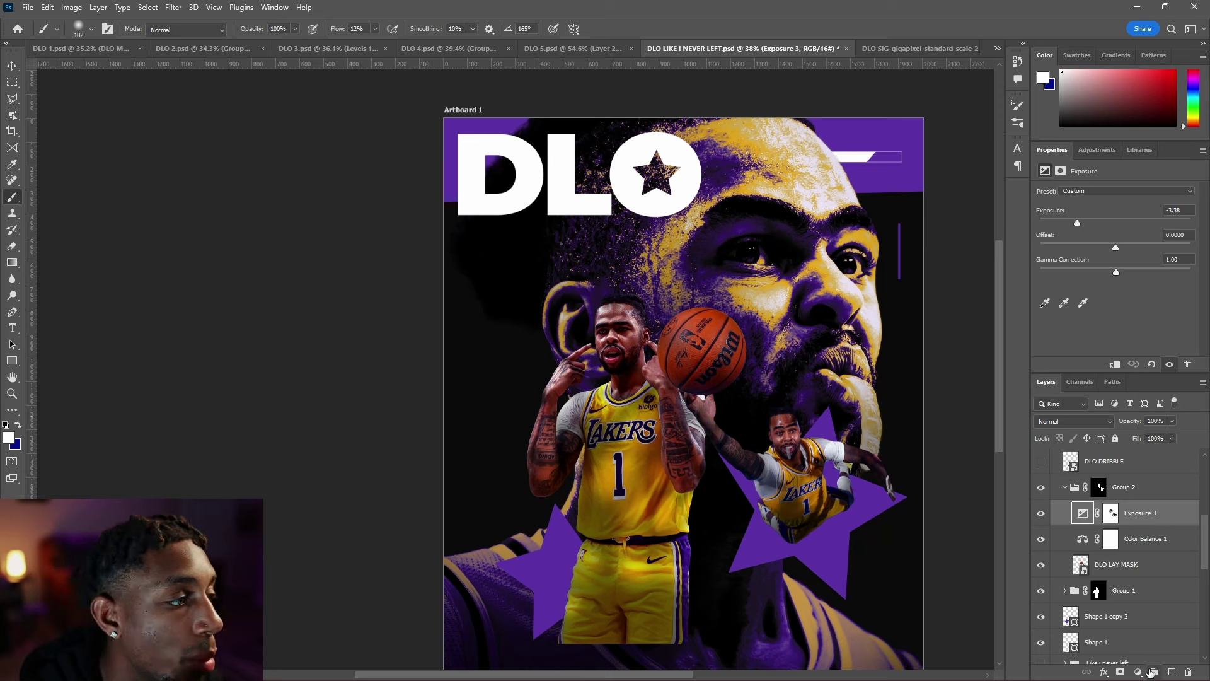
left_click(1137, 671)
left_click(1128, 523)
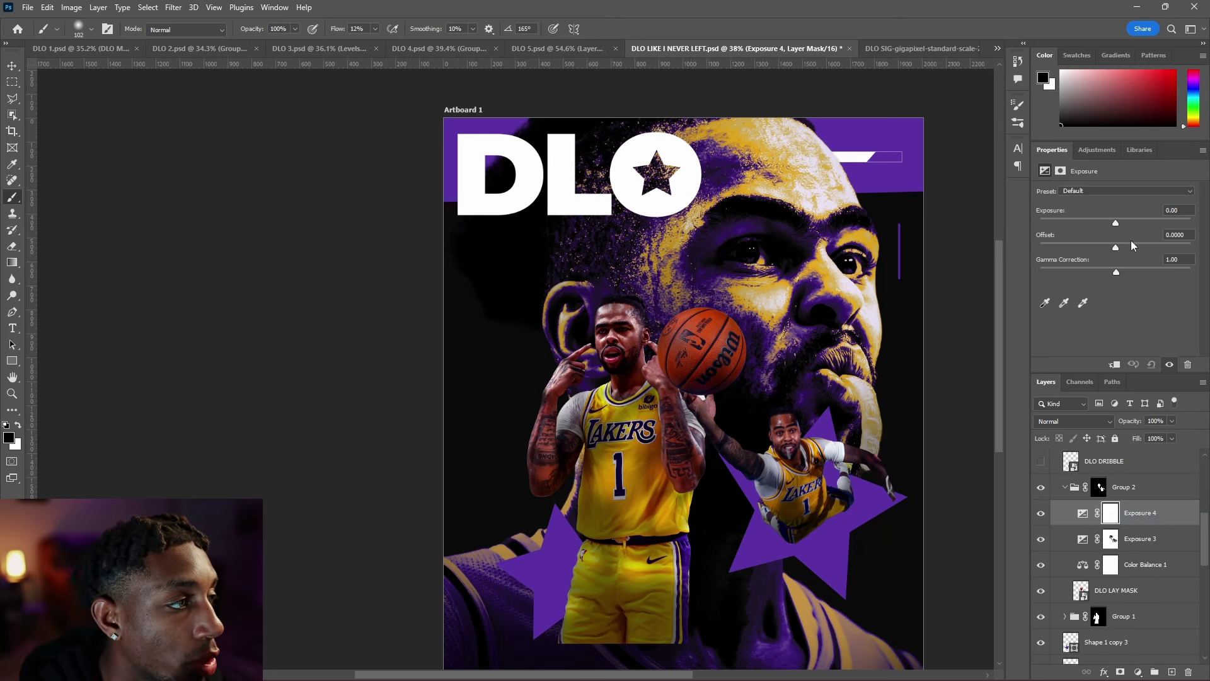
left_click_drag(1123, 222, 1134, 224)
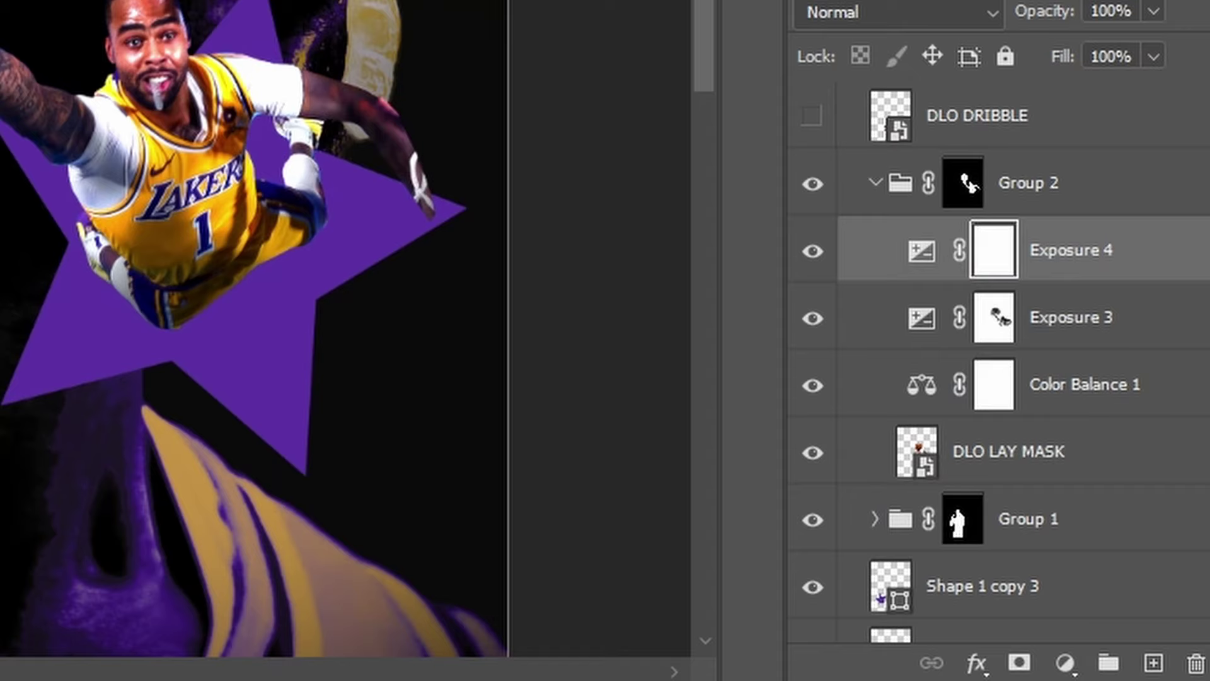
key("ctrl+i")
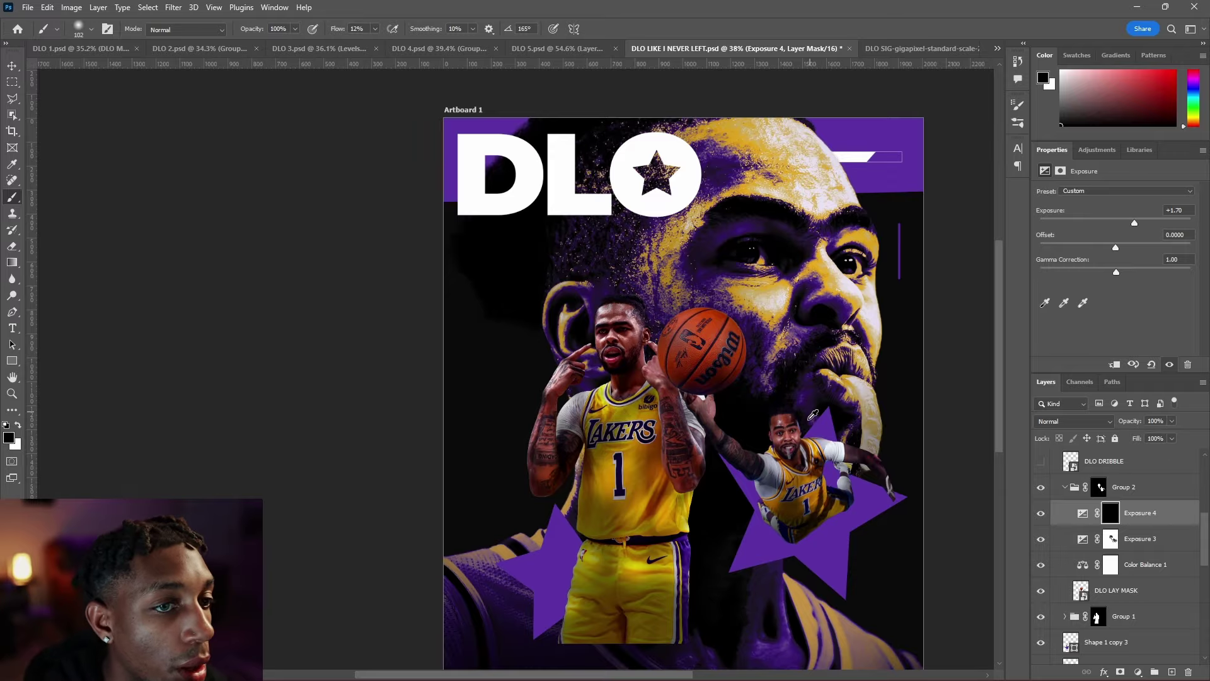
Step: Paint the Exposure 4 mask white over the leaping player's face and outstretched arm and the basketball to add highlights
scroll(795, 404, "up", 2)
right_click(777, 416, "alt")
left_click(762, 422)
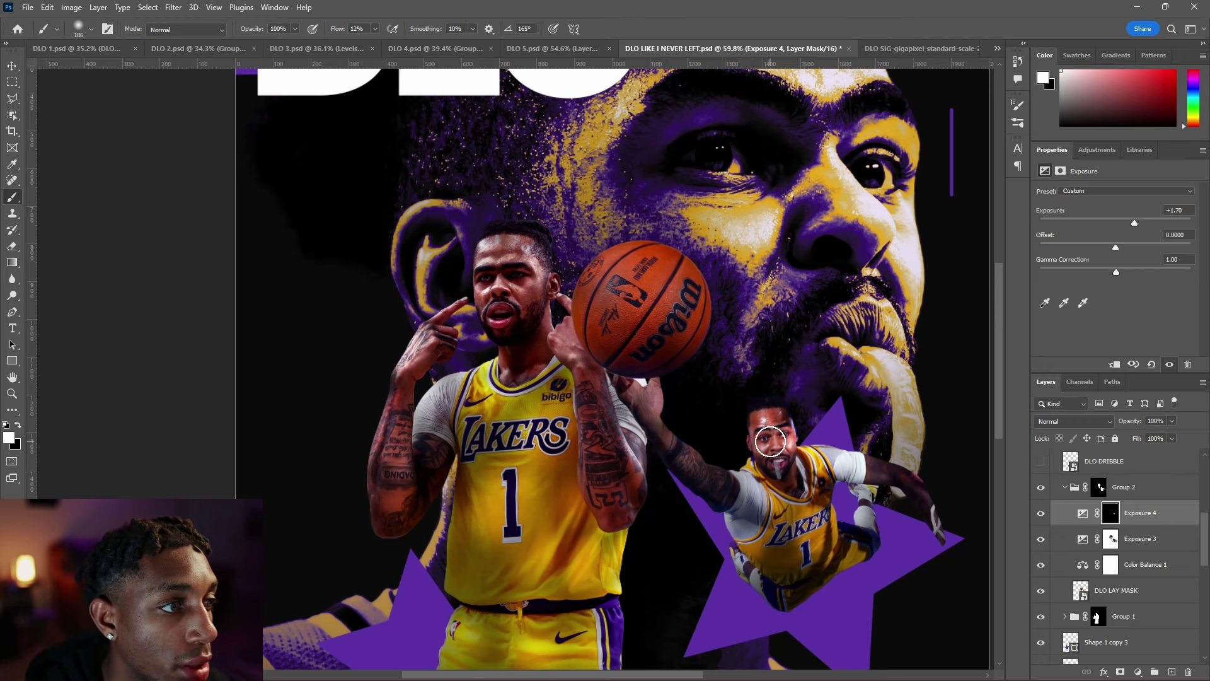
left_click_drag(770, 441, 660, 391)
right_click(682, 347, "alt")
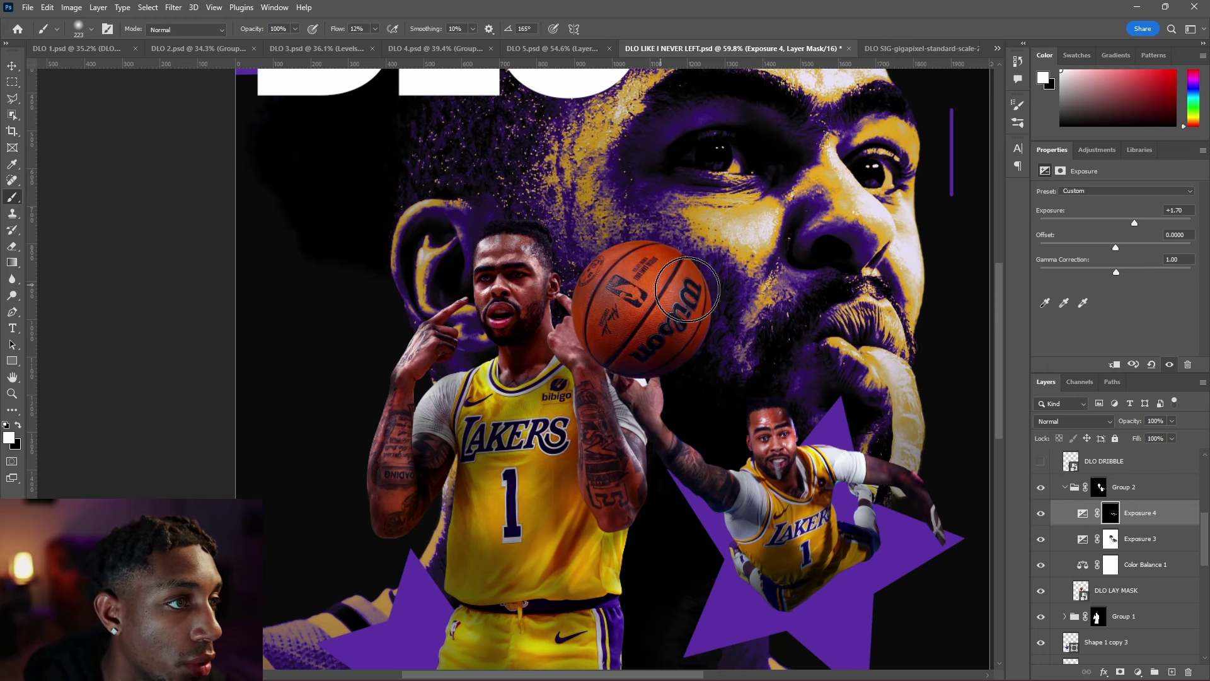
scroll(776, 376, "down", 4)
left_click(807, 448)
right_click(599, 330, "alt")
key("x")
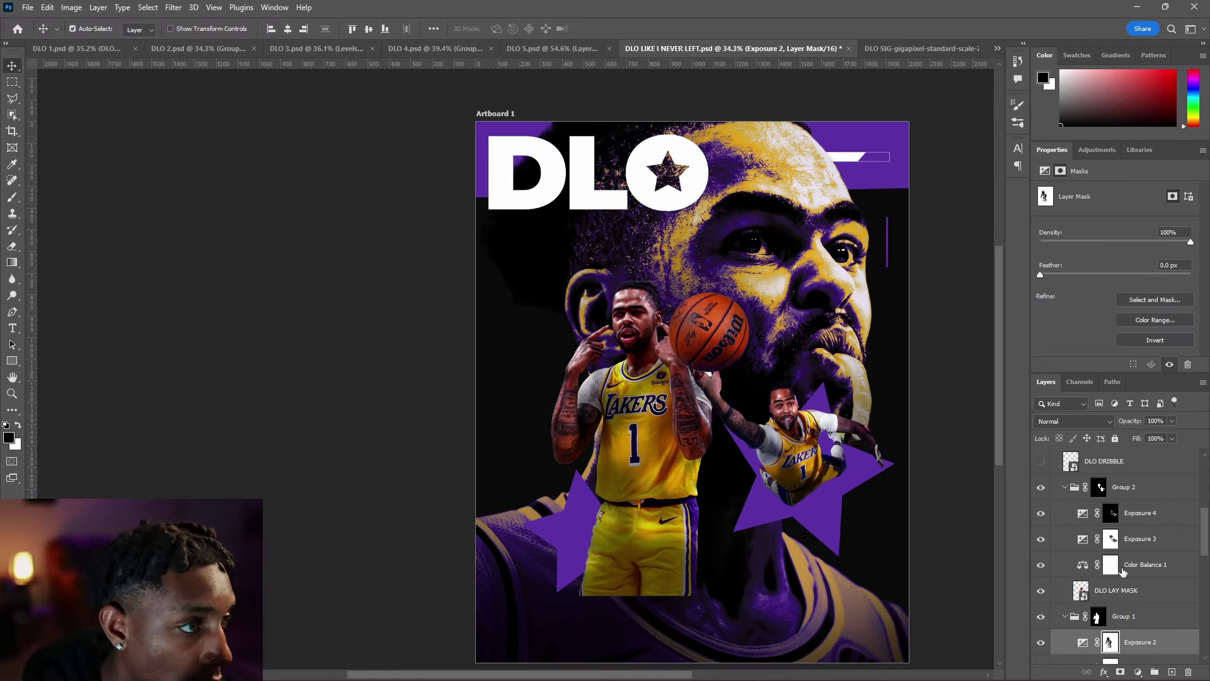
Step: Collapse Group 2 and Group 1, and show and select the DLO ROCKSTAR MASK layer
left_click(1064, 486)
left_click(1065, 512)
scroll(1071, 529, "down", 2)
left_click(1106, 552)
left_click(1039, 572)
left_click(1115, 573)
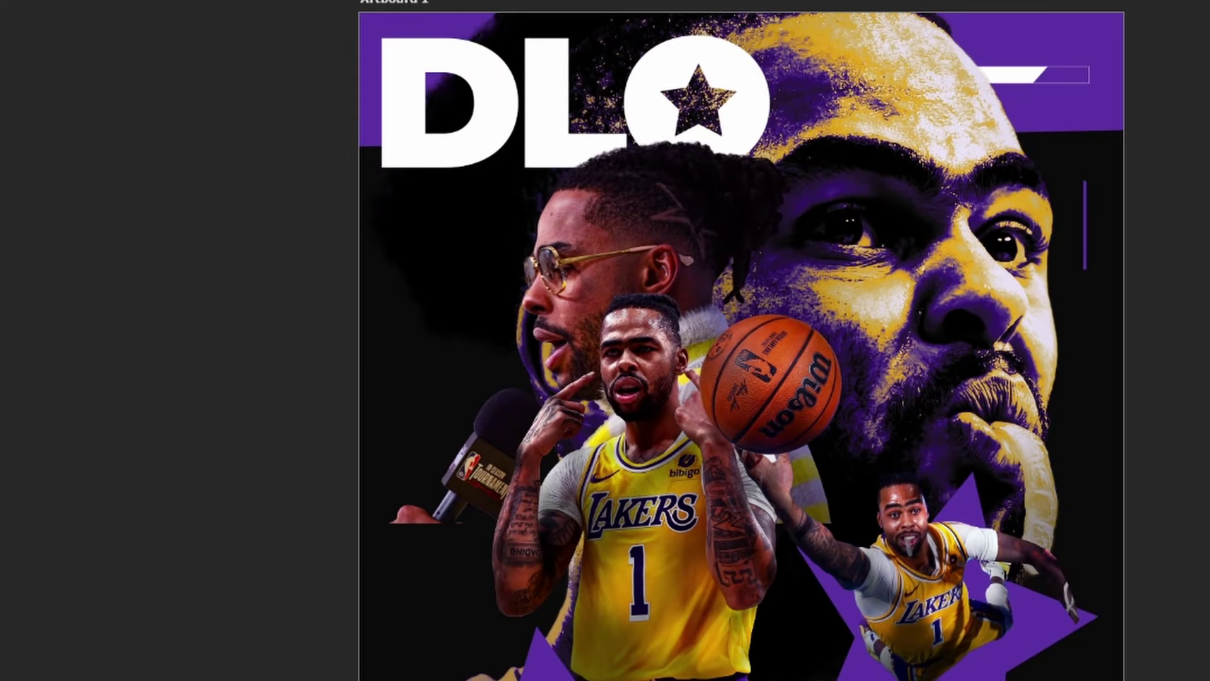
Step: Paint the exposure mask black over the profile player's forehead, glasses, mouth, collar and microphone to brighten them
left_click_drag(614, 151, 558, 184)
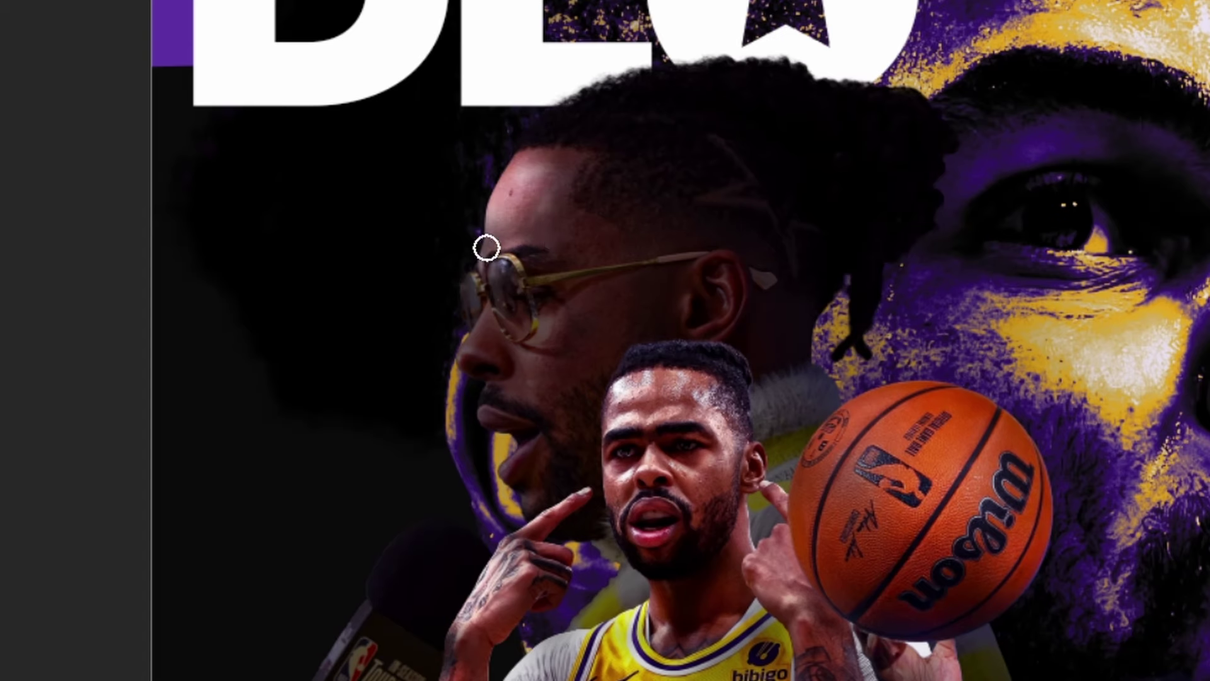
mouse_move(486, 248)
left_mouse_down()
mouse_move(523, 278)
mouse_move(710, 315)
mouse_move(753, 516)
left_mouse_up()
left_click(751, 92)
right_click(484, 310, "alt")
left_click_drag(484, 310, 488, 421)
right_click(400, 557, "alt")
left_click_drag(399, 557, 308, 673)
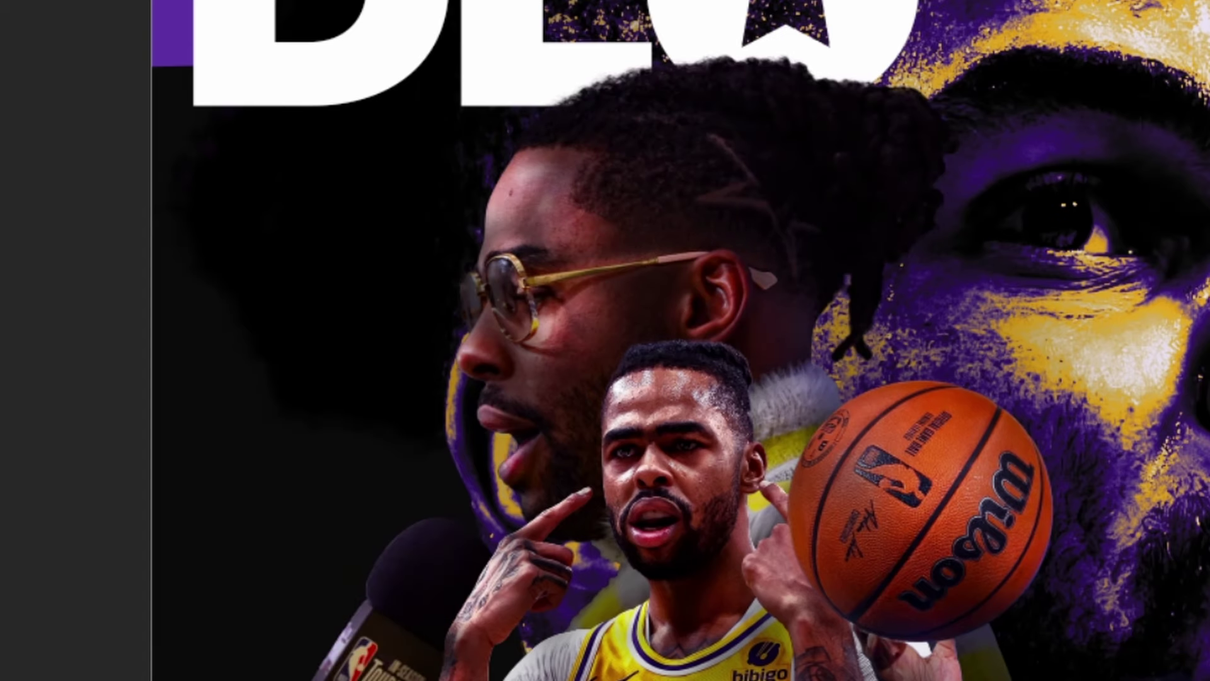
Step: Refine the profile player's exposure mask with black strokes around the ear, back of the head and cheek
scroll(308, 464, "up", 2)
right_click(510, 238, "alt")
left_click_drag(698, 152, 705, 327)
scroll(822, 266, "down", 2)
right_click(786, 381, "alt")
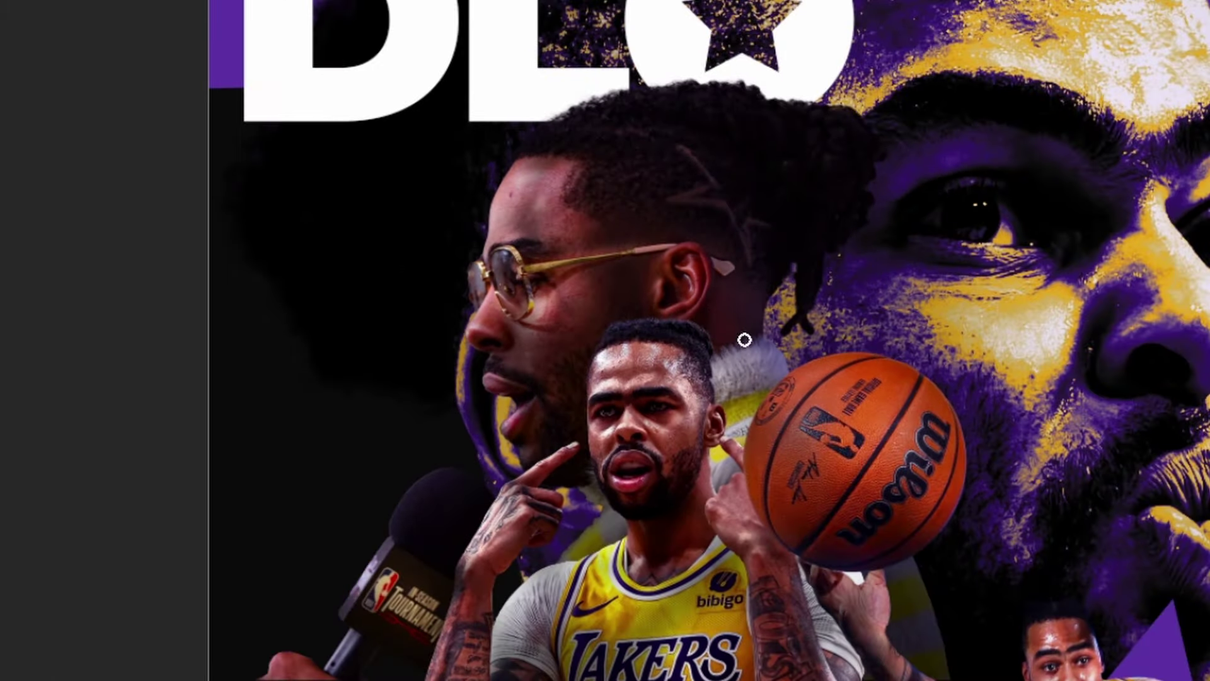
left_click_drag(616, 277, 609, 318)
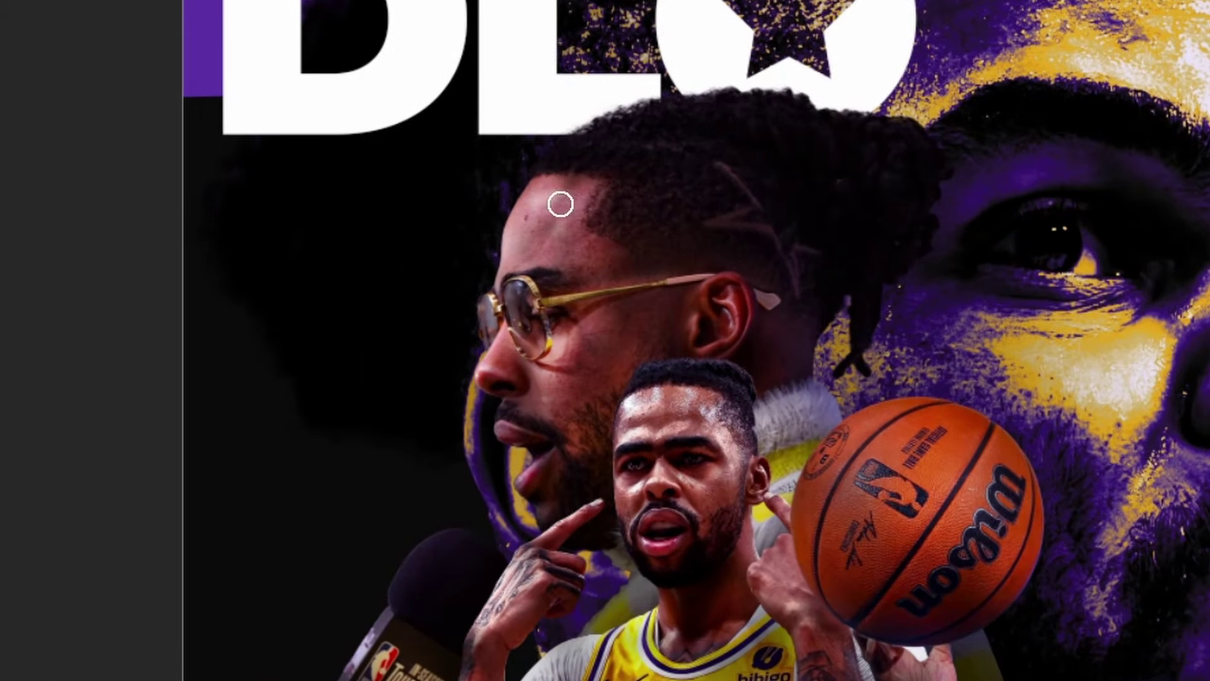
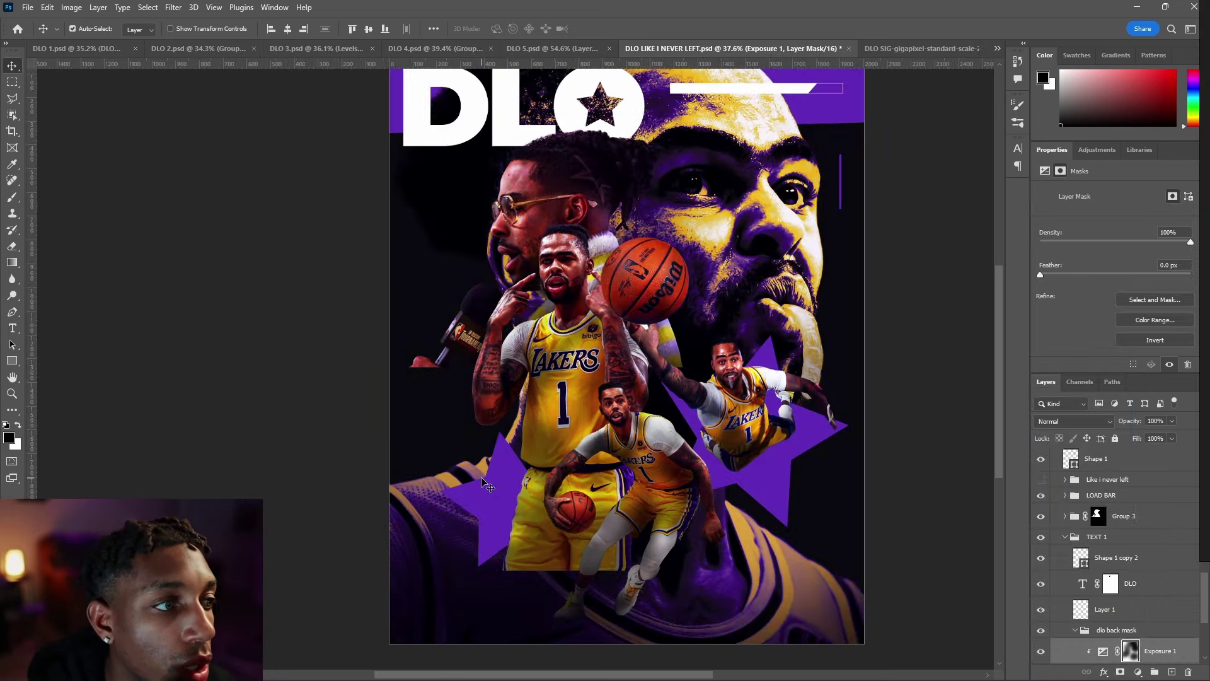
Step: Recolour the purple star beside the standing player's shorts with the gold swatch from the recently used fill colours
left_click(12, 363)
left_click(141, 28)
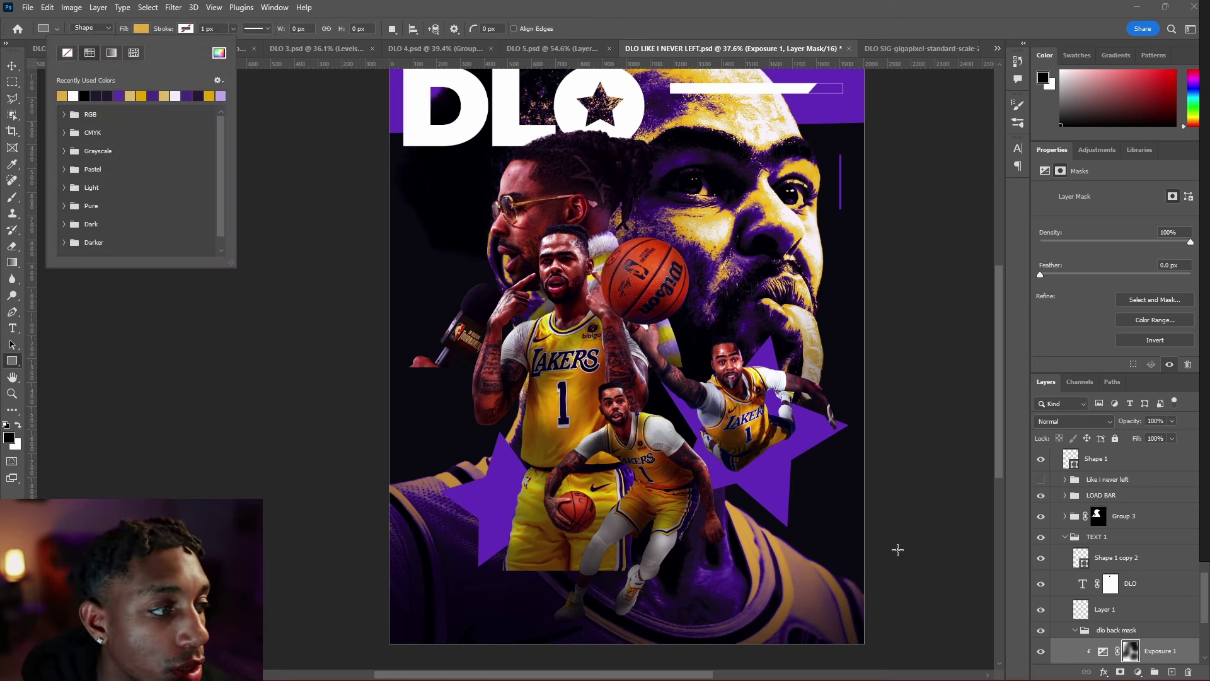
scroll(1097, 603, "down", 1)
key("v")
left_click(498, 488)
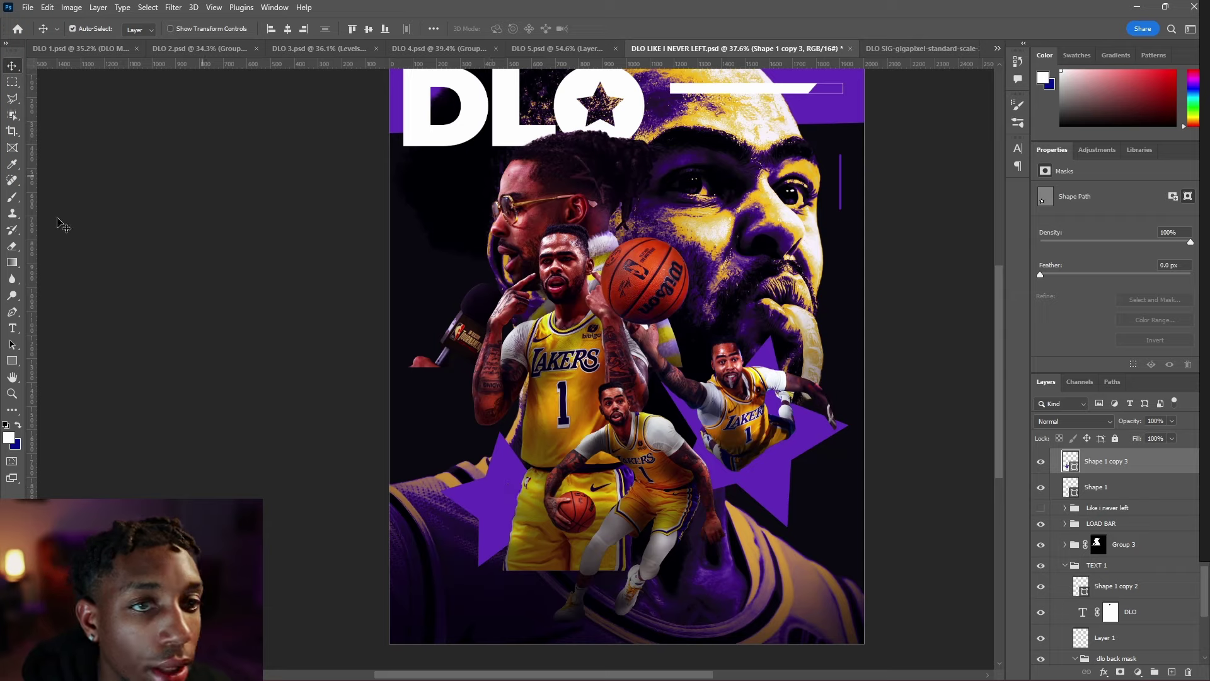
left_click(12, 360)
left_click(140, 28)
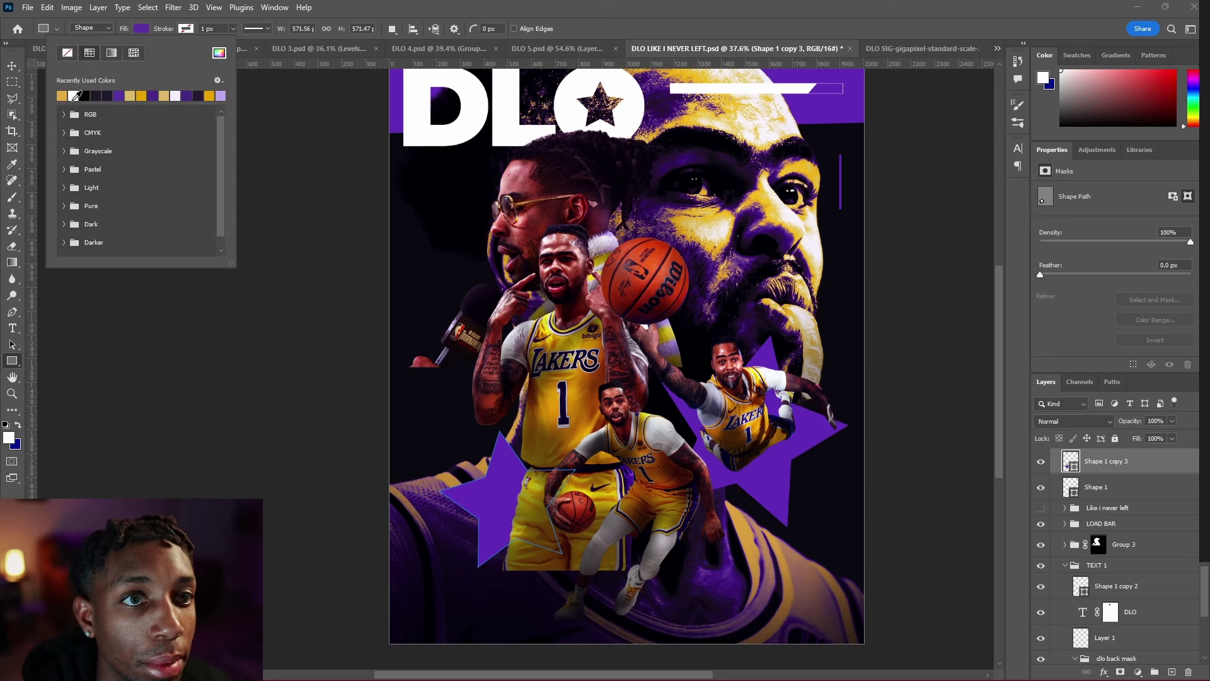
left_click(62, 96)
key("v")
scroll(688, 406, "down", 2)
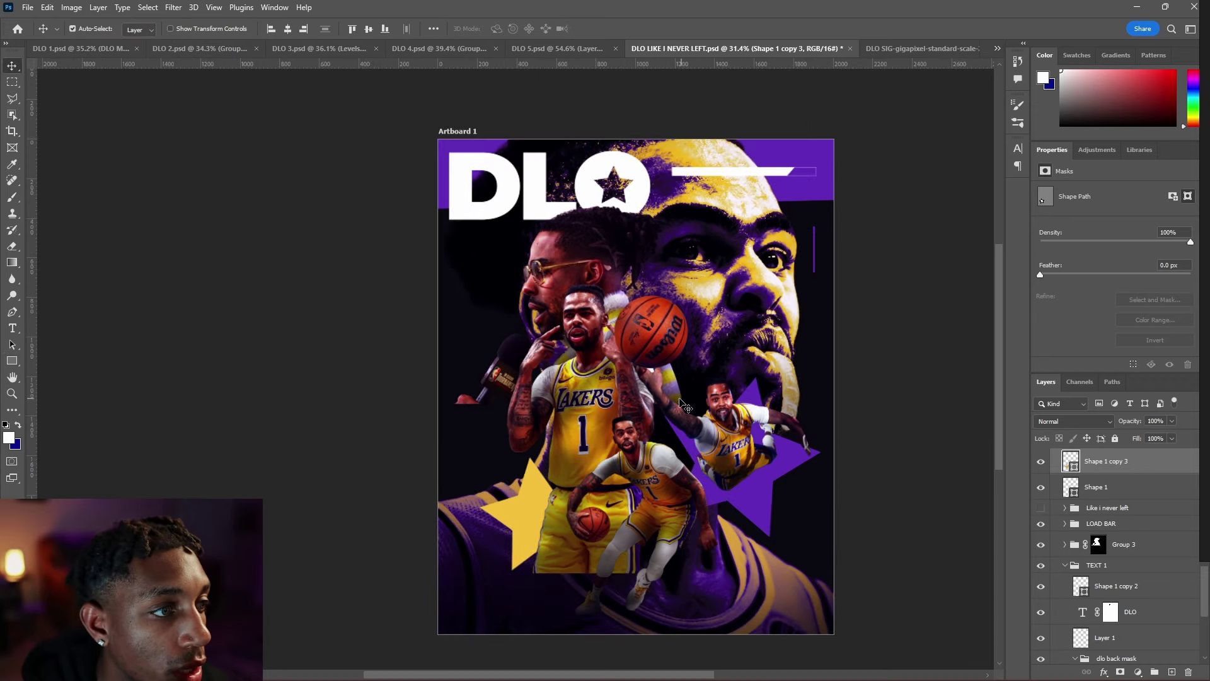
Step: Check the BG layer's visibility and add a blank layer directly above it for background painting
scroll(751, 473, "up", 2)
scroll(612, 371, "down", 3)
scroll(459, 180, "up", 2)
left_click(446, 351)
scroll(972, 495, "down", 1)
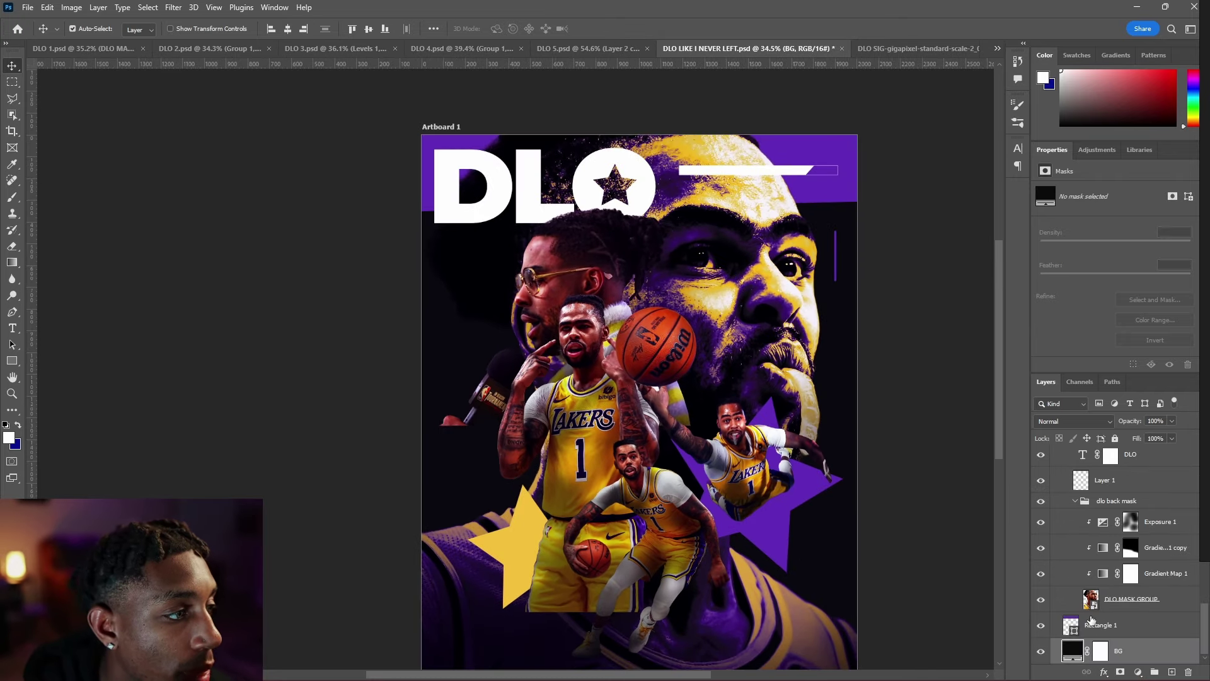
left_click(1040, 652)
left_click(1040, 652)
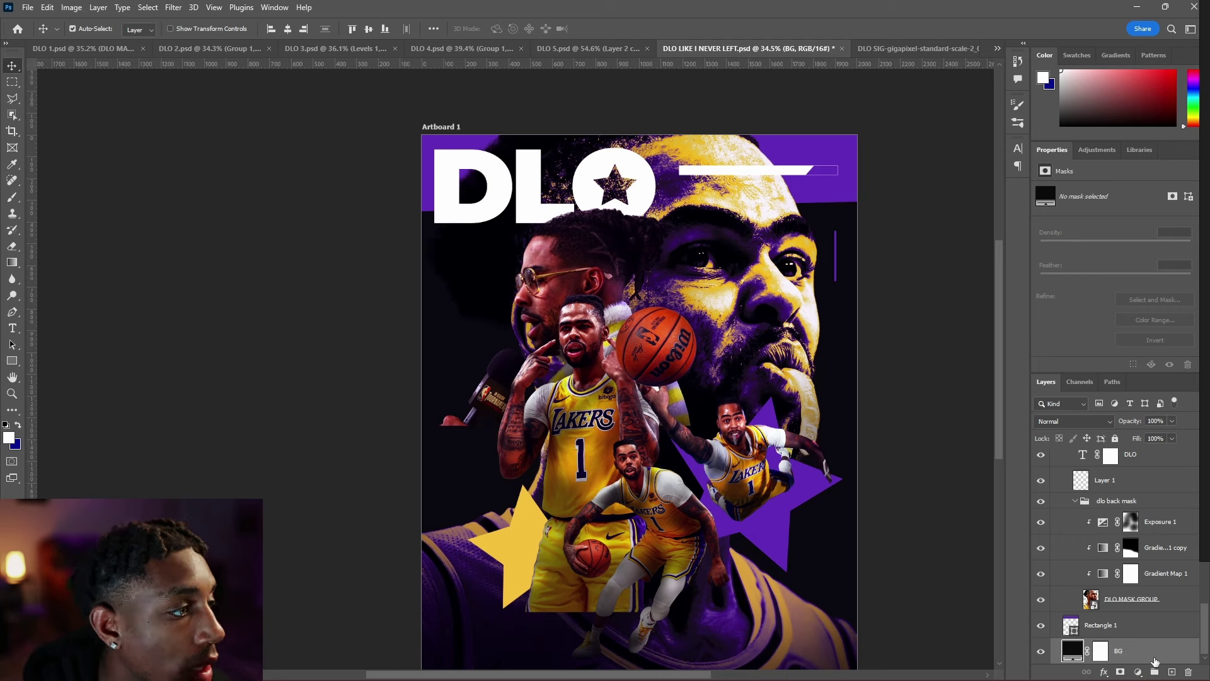
left_click(1171, 671)
key("b")
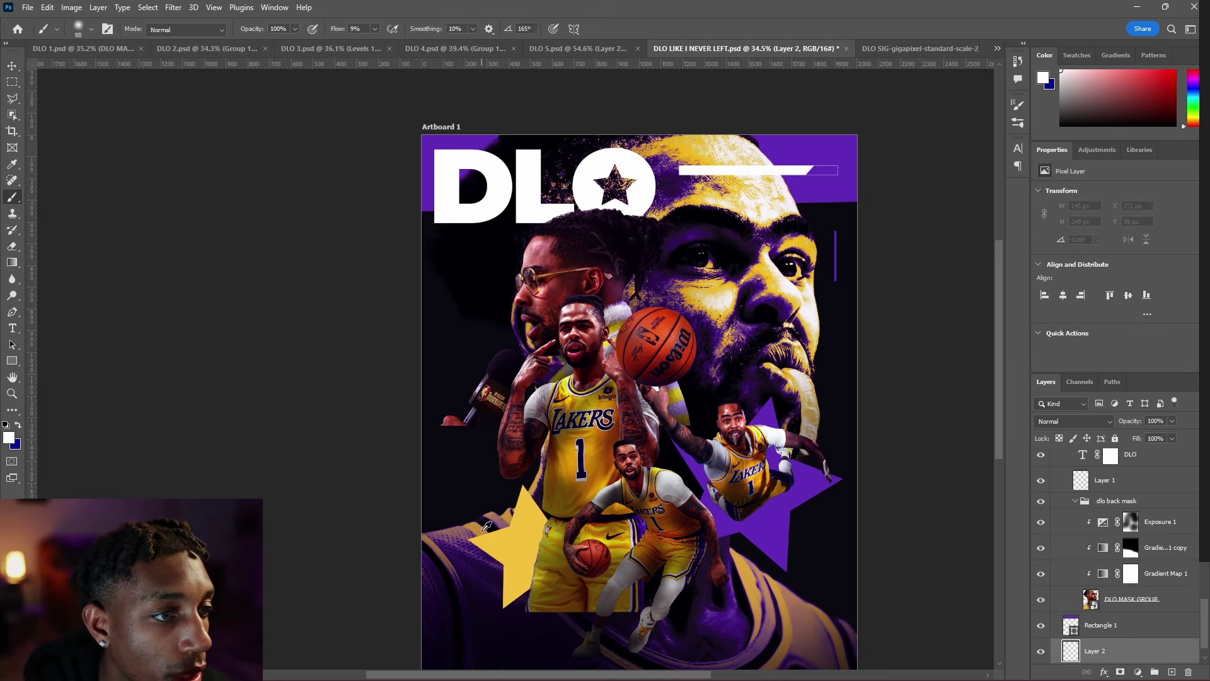
Step: Sample the purple of the star, set the brush flow to 1%, and paint a soft purple glow over the dark background
left_click_drag(487, 544, 781, 531)
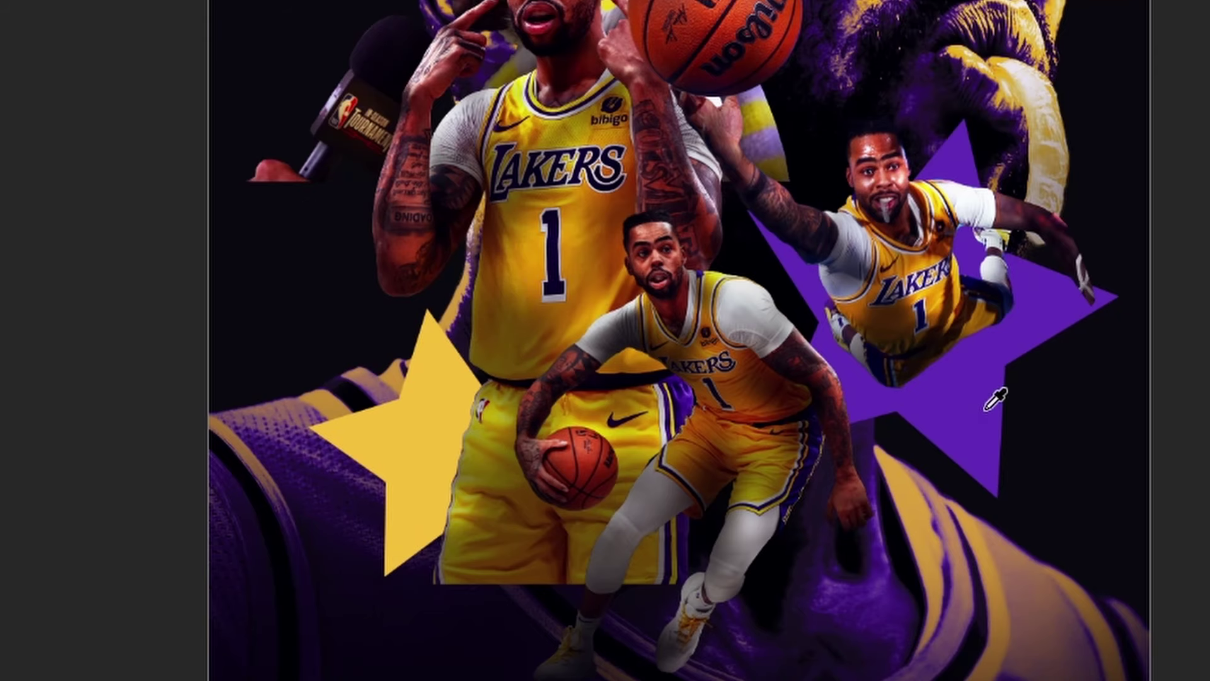
left_click(985, 410, "alt")
mouse_move(778, 419)
left_mouse_down()
mouse_move(926, 460)
mouse_move(1046, 460)
left_mouse_up()
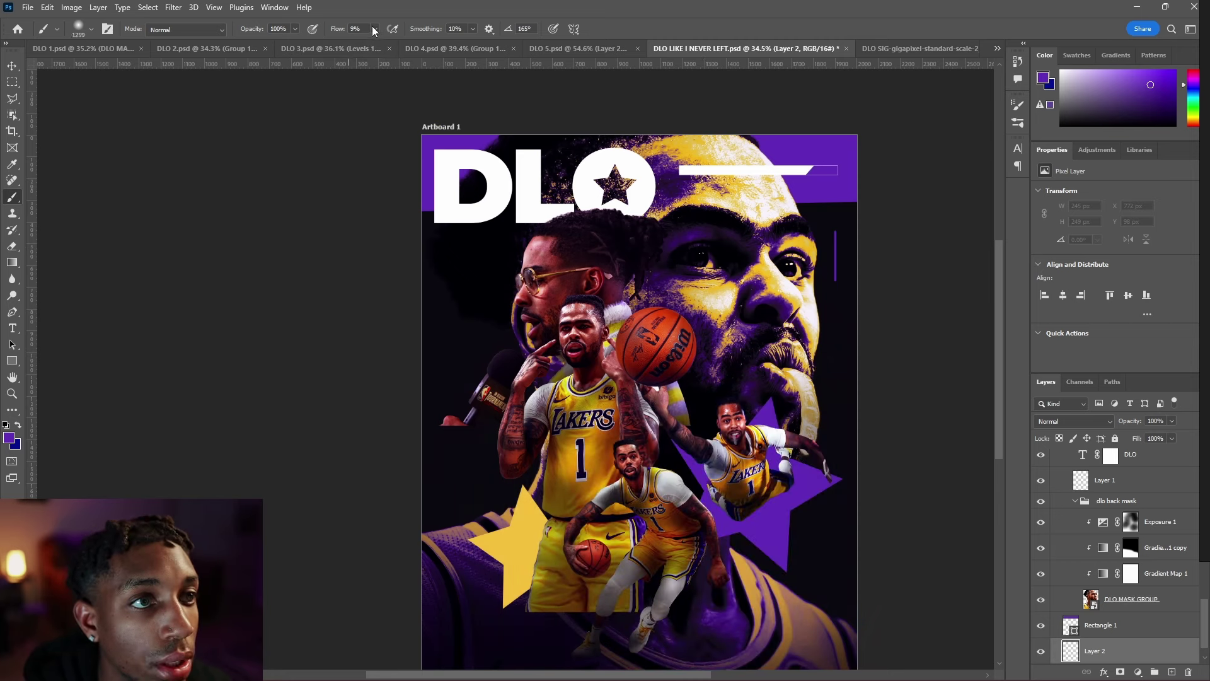
left_click_drag(374, 46, 369, 44)
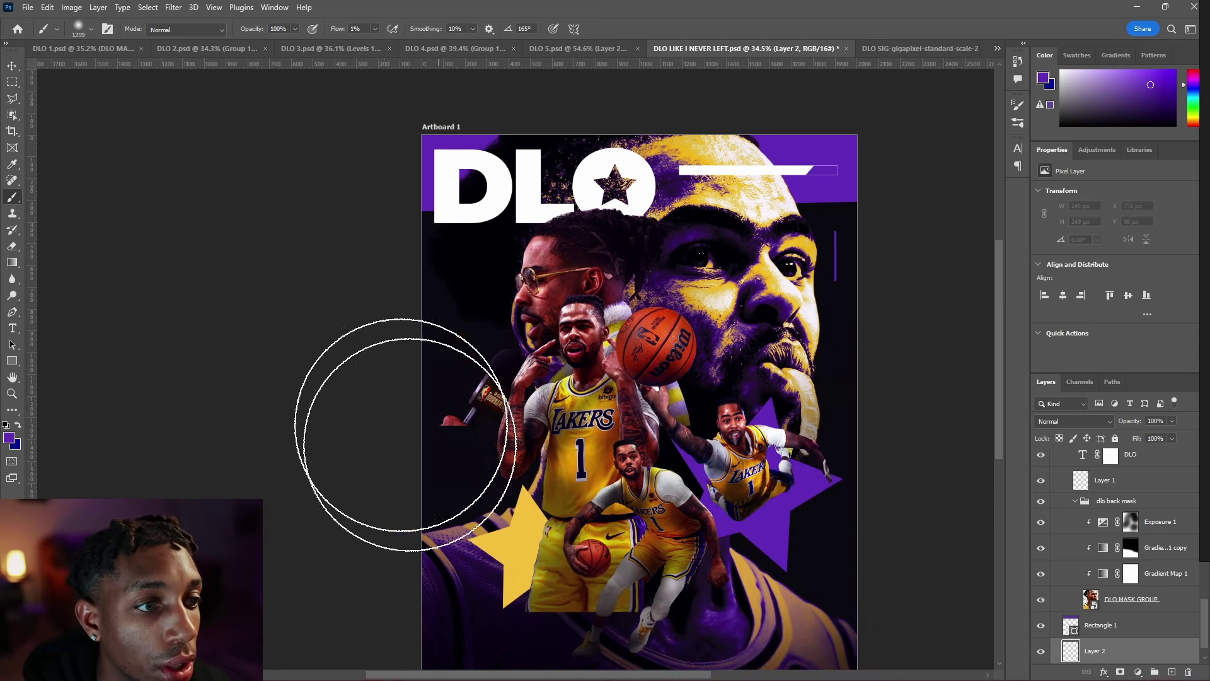
left_click_drag(399, 424, 415, 542)
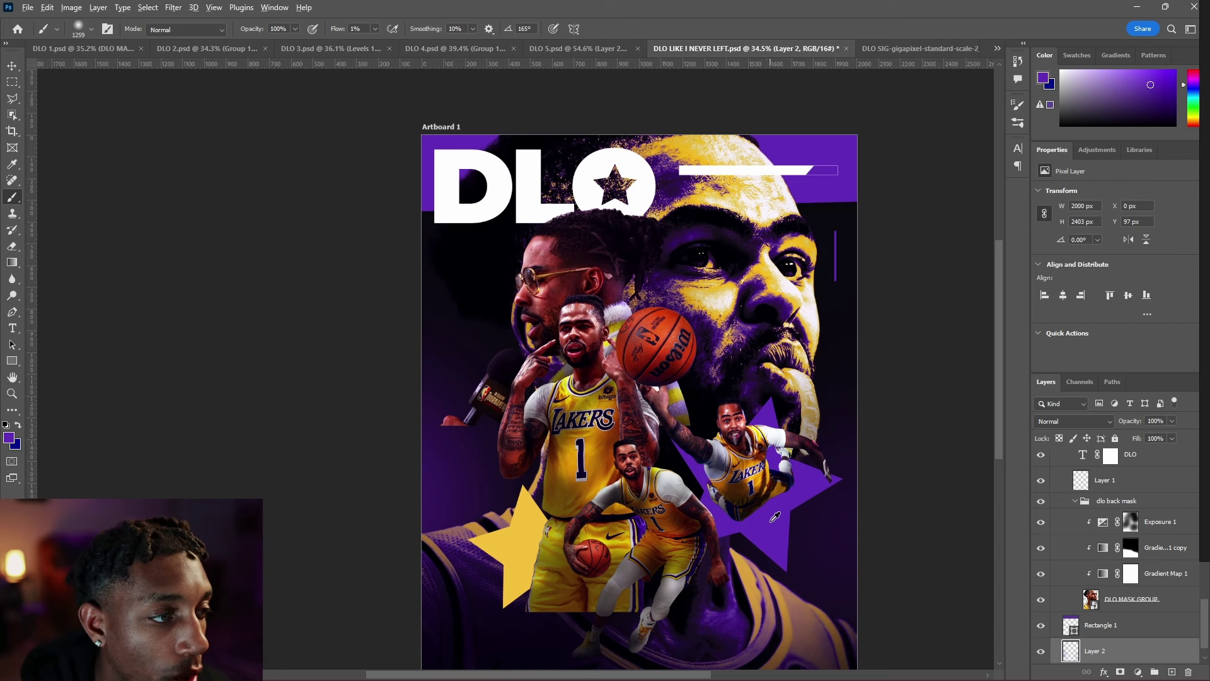
Step: Brush soft gold glows onto the background beside the players, and tone them down with a sampled dark colour
mouse_move(777, 509)
left_mouse_down()
mouse_move(757, 318)
mouse_move(707, 282)
mouse_move(691, 305)
mouse_move(683, 278)
mouse_move(687, 294)
left_mouse_up()
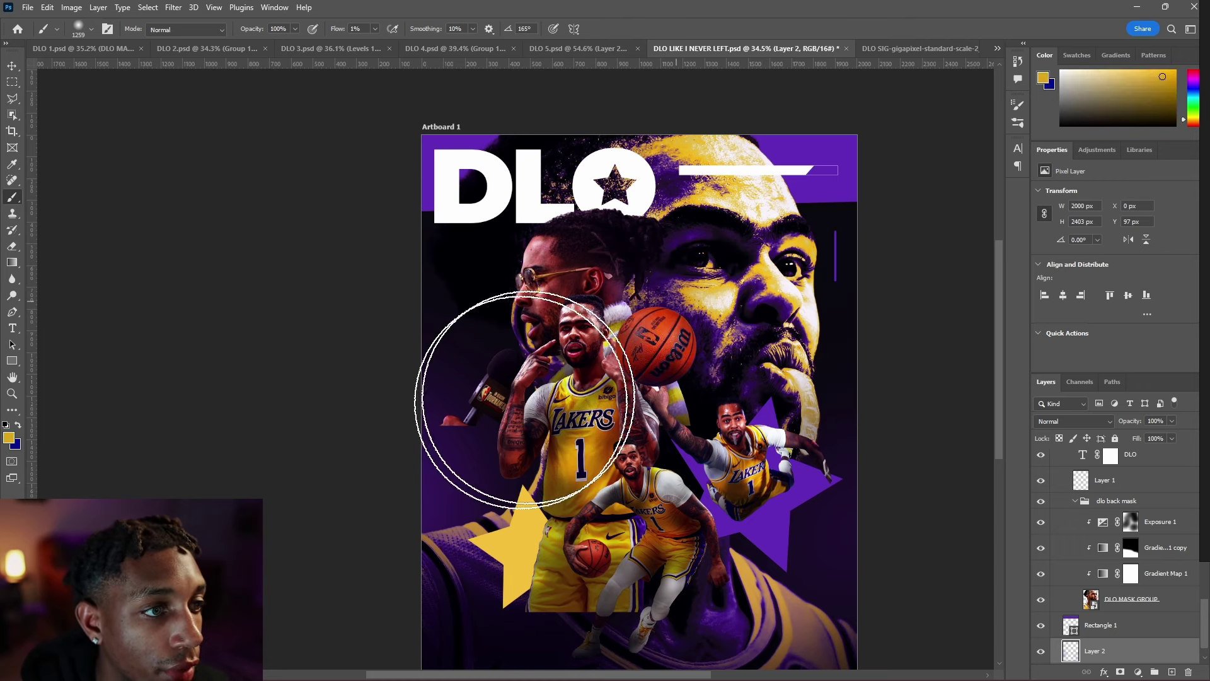
mouse_move(440, 343)
left_mouse_down()
mouse_move(473, 400)
mouse_move(418, 338)
mouse_move(351, 513)
left_mouse_up()
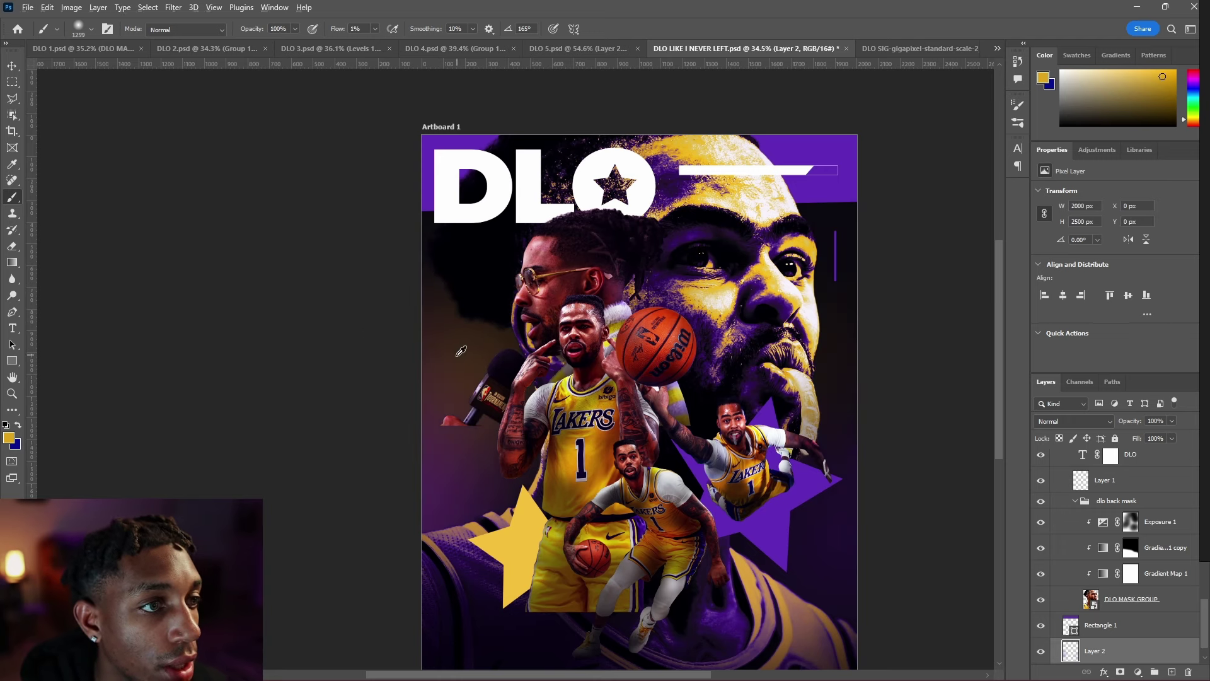
left_click(464, 257, "alt")
left_click_drag(505, 277, 462, 305)
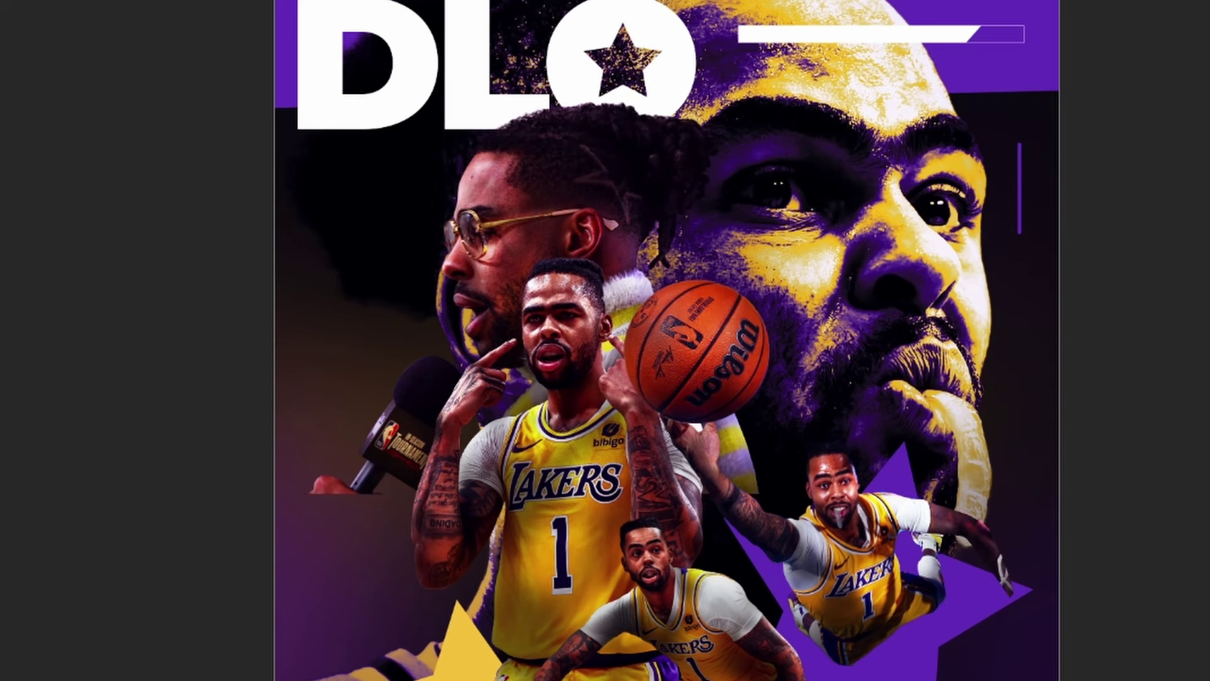
left_click(343, 438)
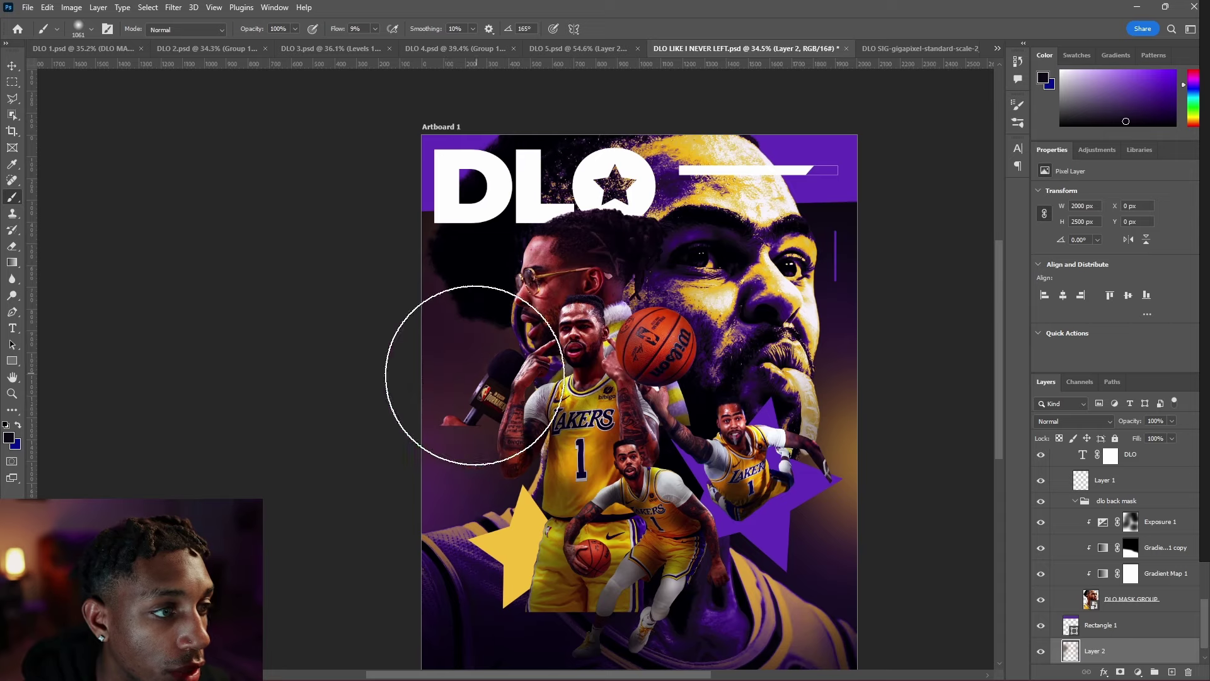
Step: Try a yellow fill on the small star inside the O of the DLO title
scroll(775, 378, "down", 1)
scroll(705, 476, "down", 3)
key("v")
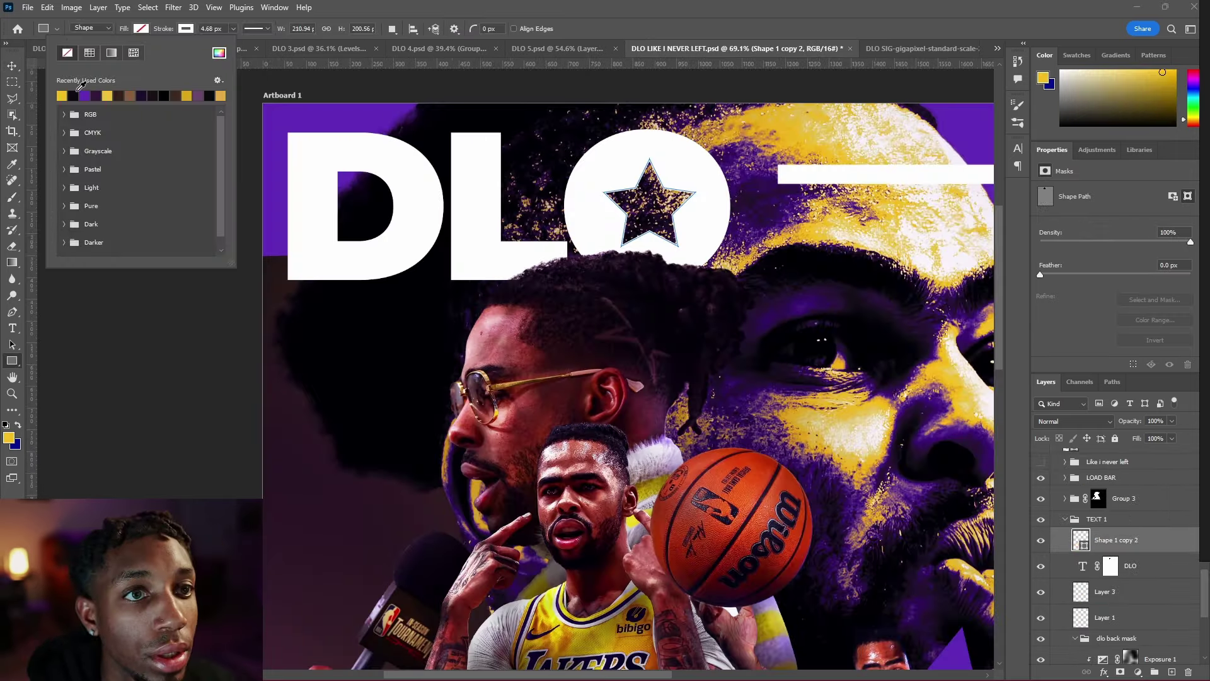
left_click(62, 95)
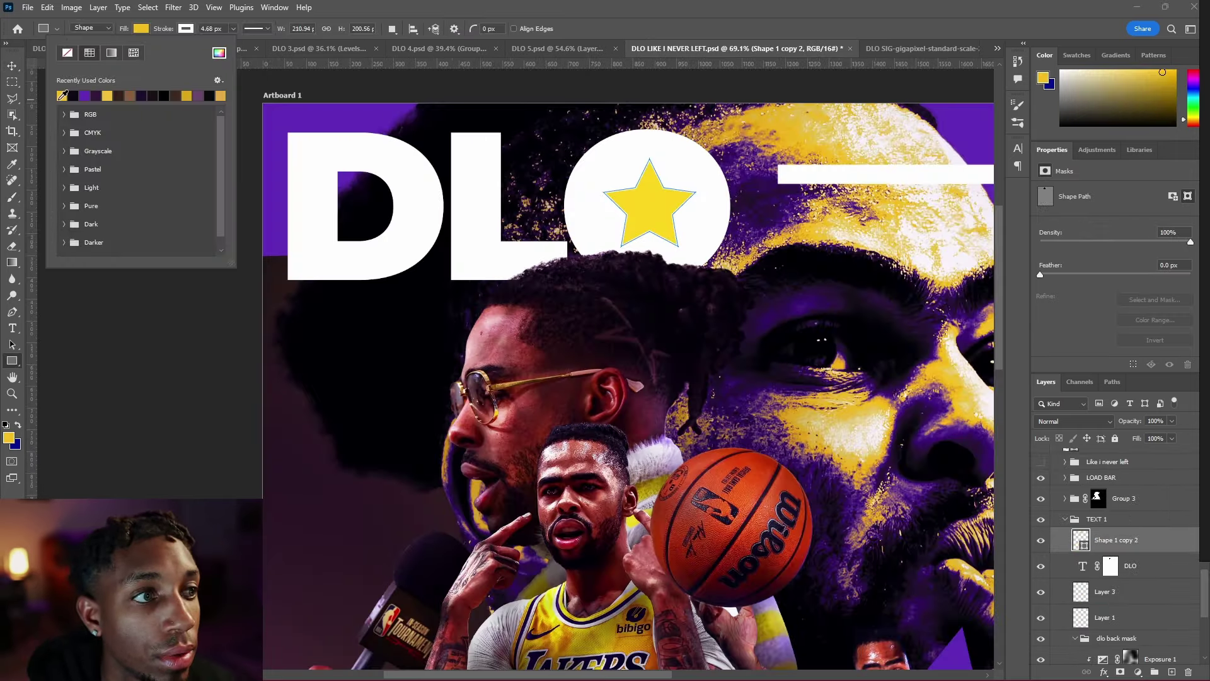
key("Escape")
key("v")
scroll(640, 140, "down", 5)
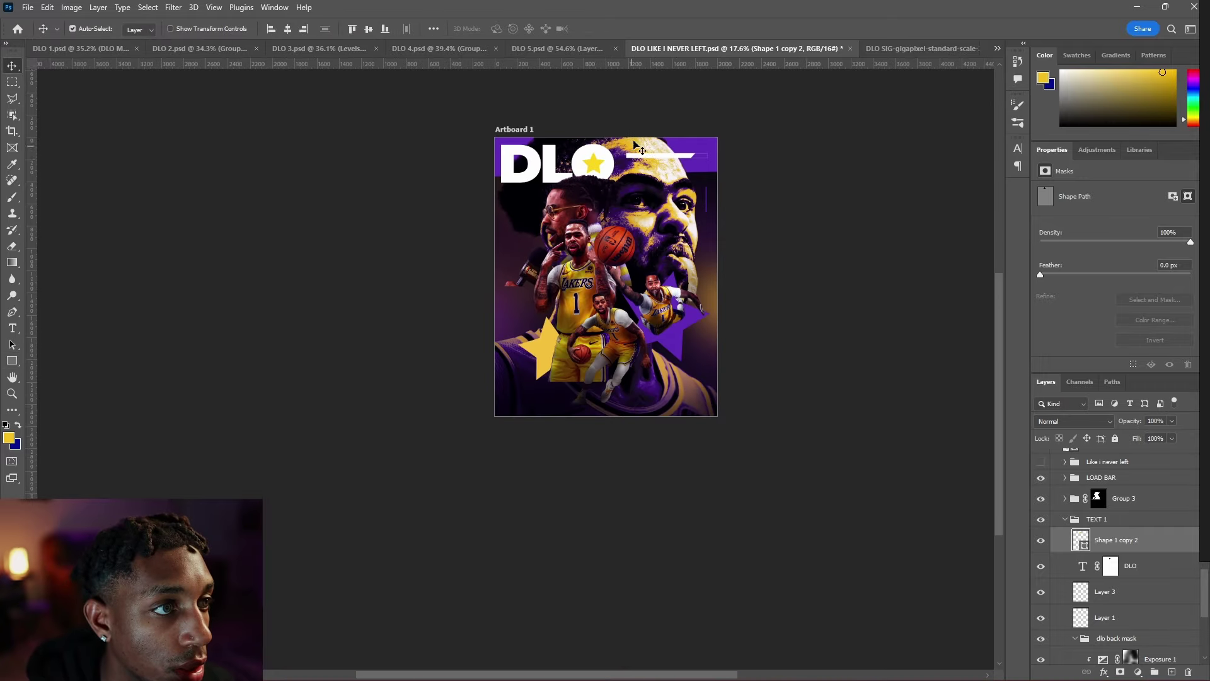
Step: Fill the small star inside the title's O with black
scroll(639, 140, "up", 2)
key("u")
left_click(141, 28)
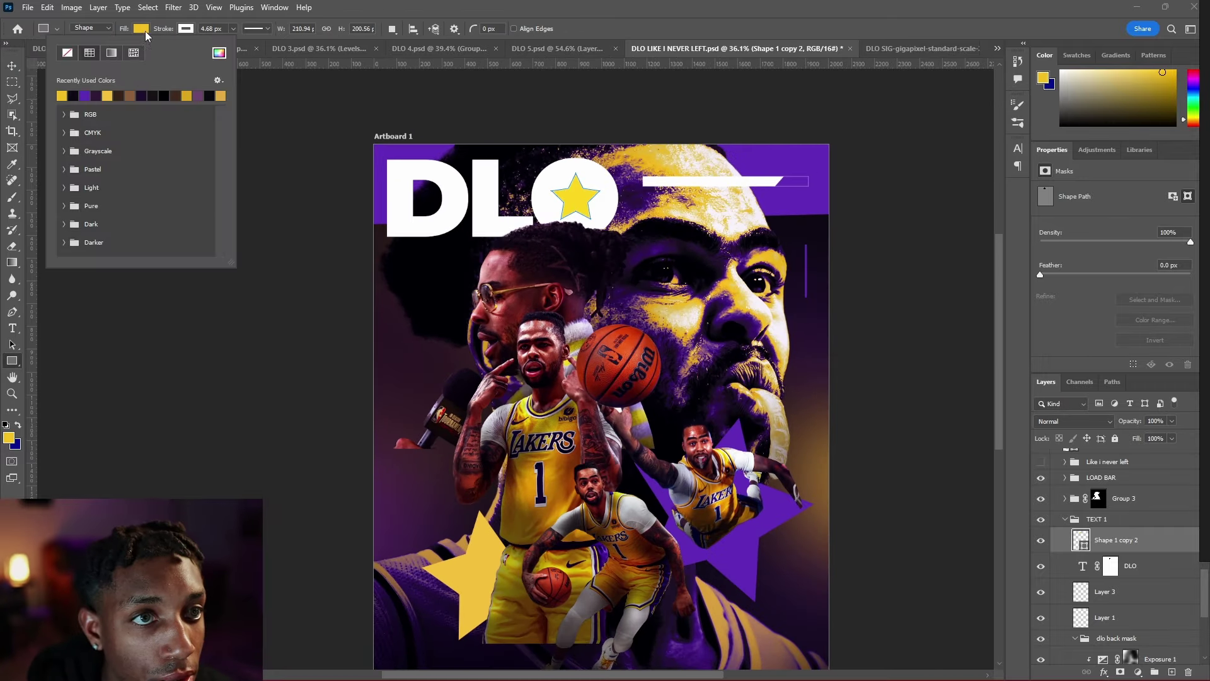
left_click(73, 95)
key("Escape")
key("v")
scroll(508, 249, "down", 3)
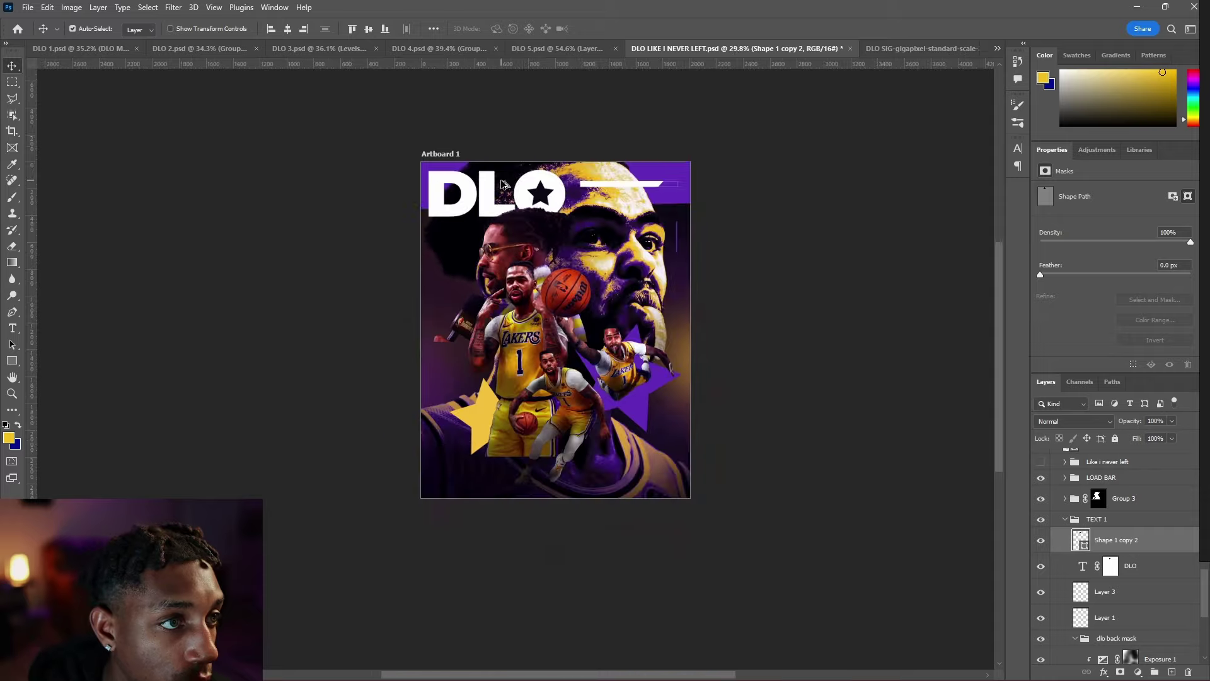
scroll(507, 249, "up", 2)
Step: Paint the Group 1 mask black over the lower part of the standing player's shorts to fade them behind the dribbling player
left_click(1110, 565)
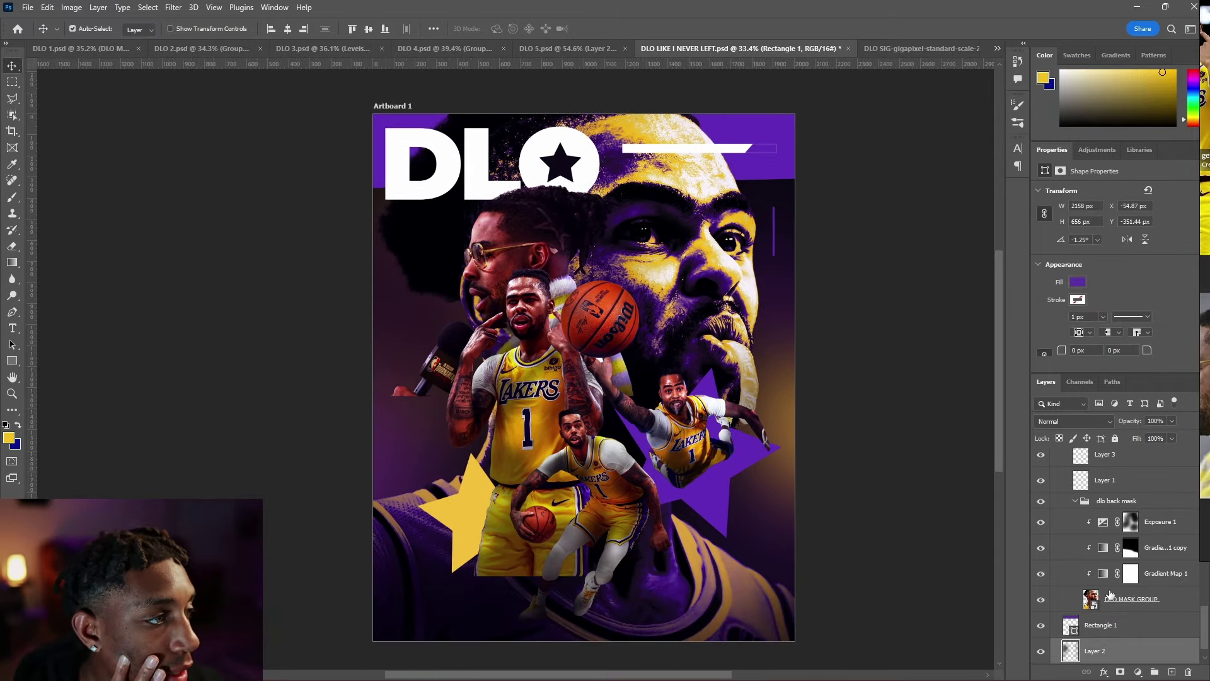
left_click_drag(1164, 437, 1151, 434)
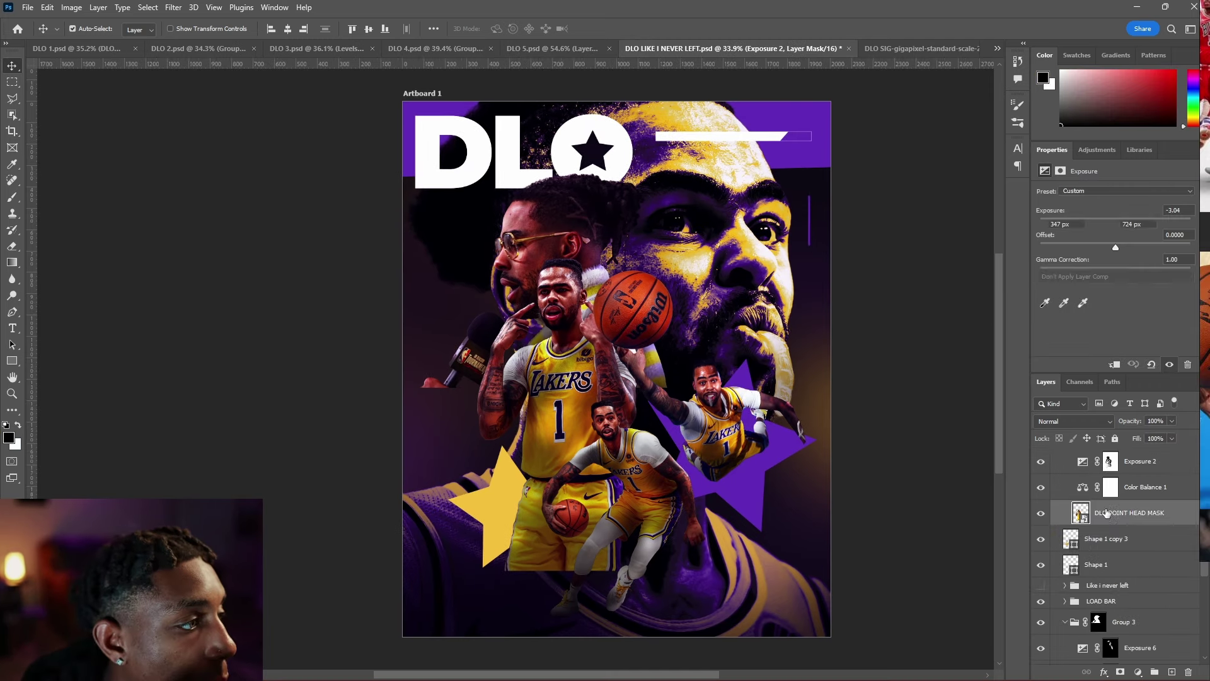
left_click(1097, 504)
key("b")
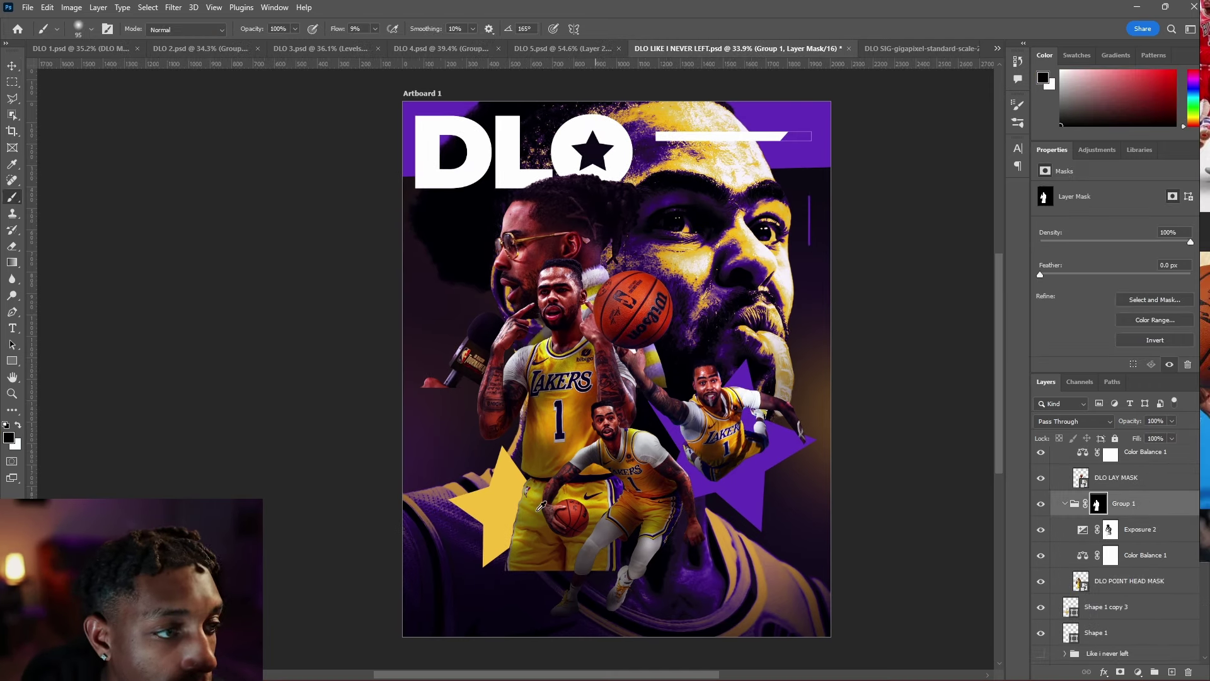
left_click_drag(614, 593, 713, 546)
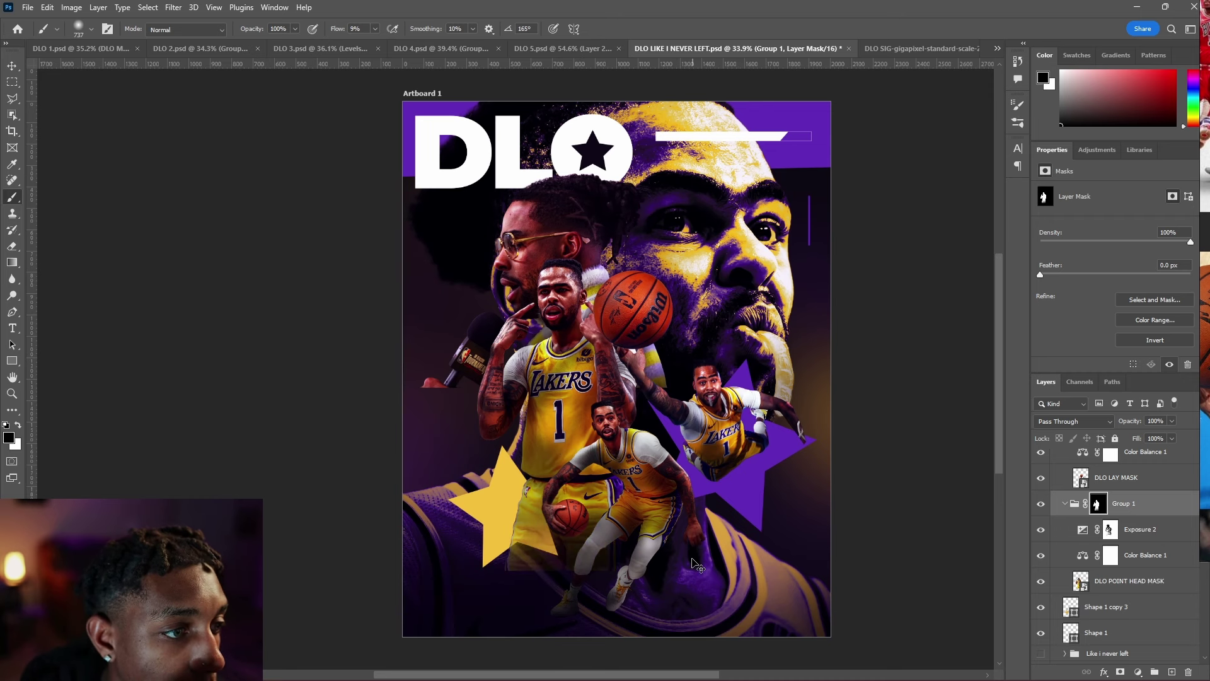
key("ctrl+z")
mouse_move(634, 518)
left_mouse_down()
mouse_move(612, 533)
mouse_move(621, 580)
mouse_move(630, 559)
mouse_move(580, 580)
mouse_move(728, 559)
mouse_move(583, 604)
mouse_move(689, 523)
mouse_move(655, 511)
mouse_move(464, 540)
left_mouse_up()
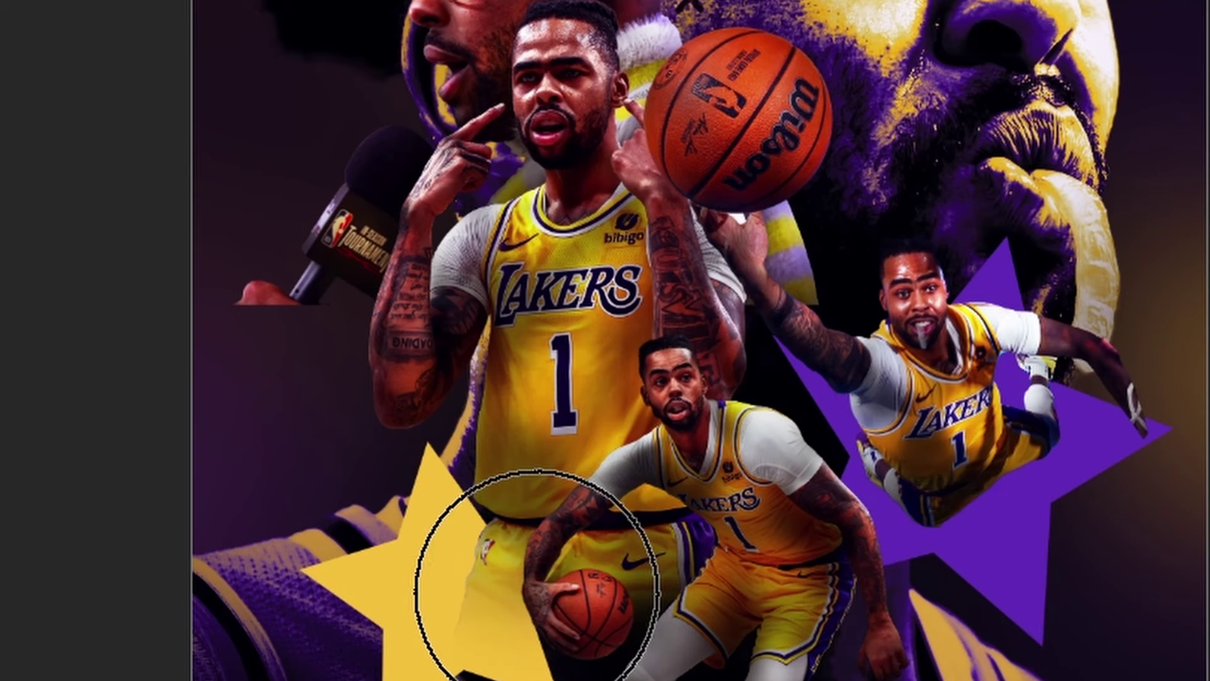
key("v")
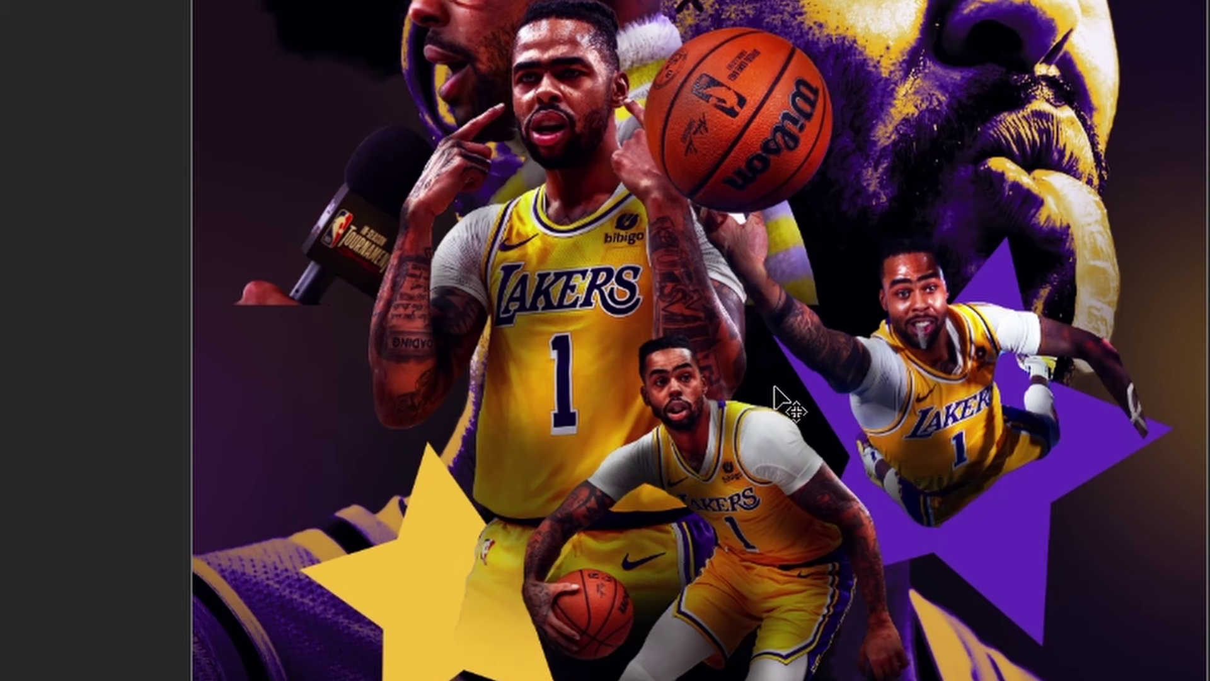
key("b")
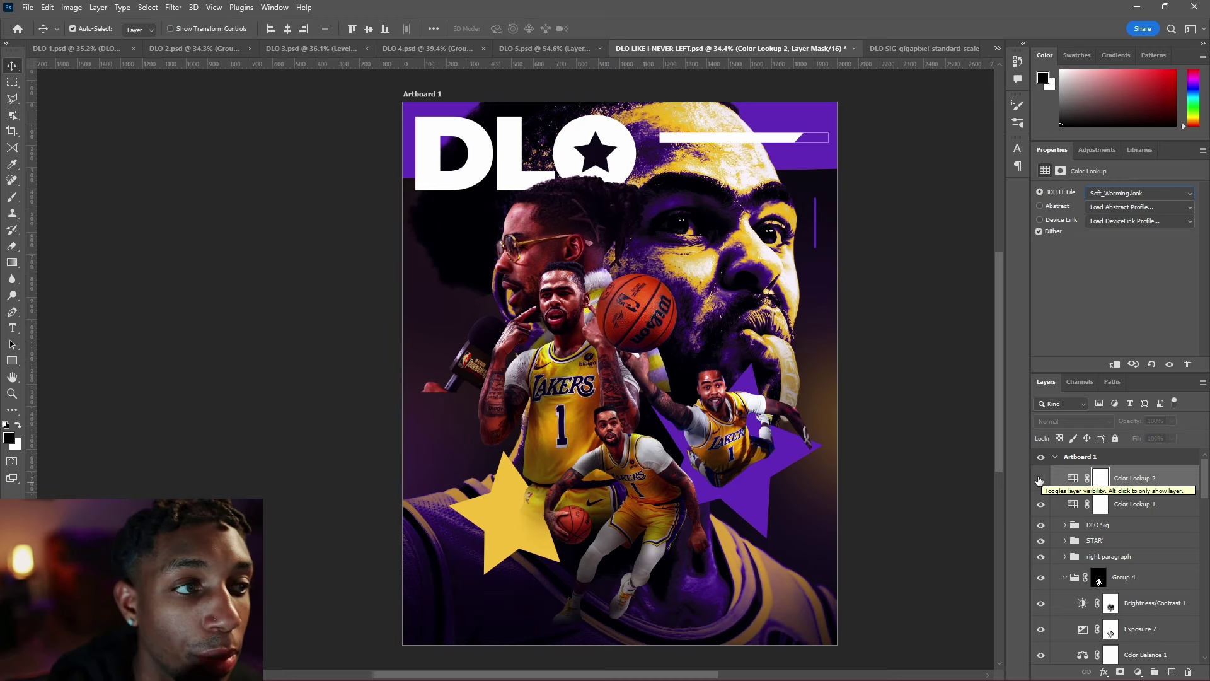
Step: Compare the poster with and without the Color Lookup 2 layer, and set its blend mode to Luminosity
left_click(1041, 479)
left_click(1041, 478)
left_click(1041, 478)
left_click(1041, 479)
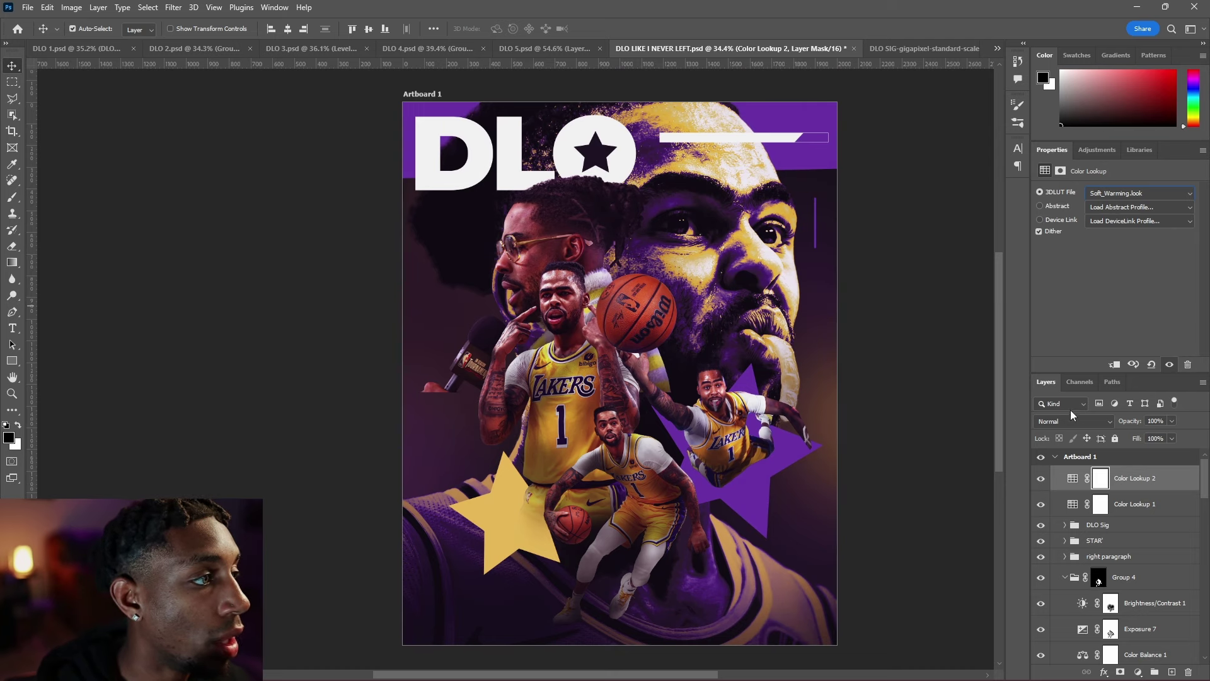
left_click(1074, 422)
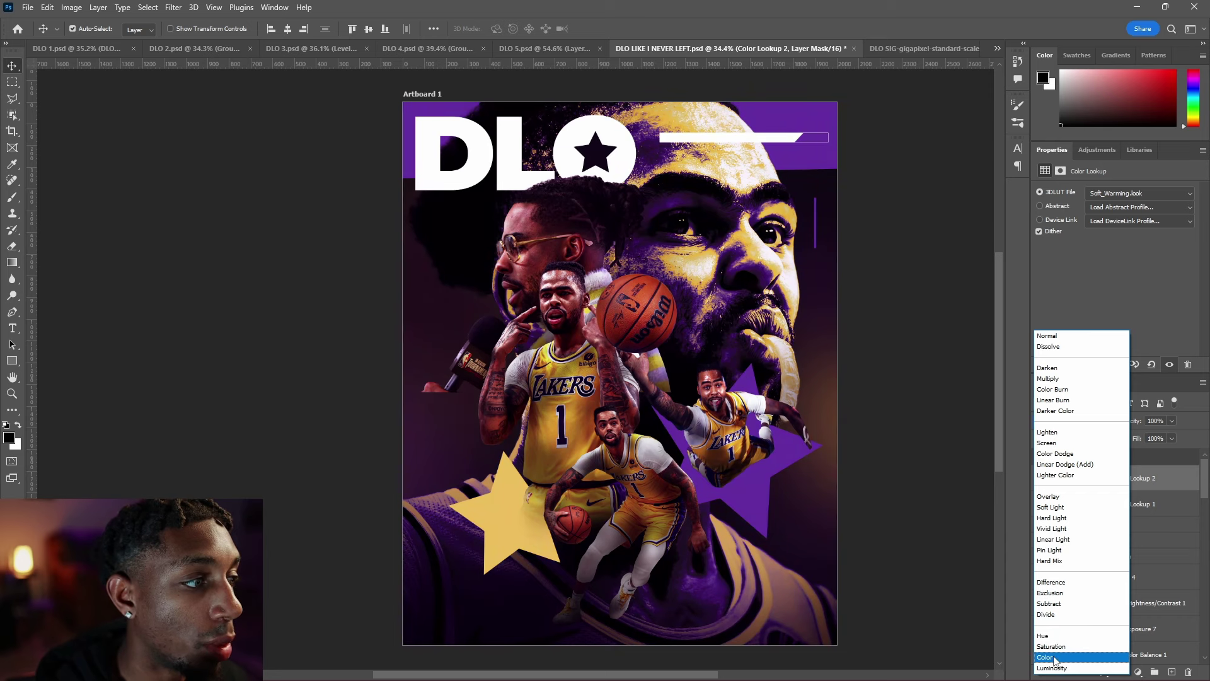
left_click(1051, 668)
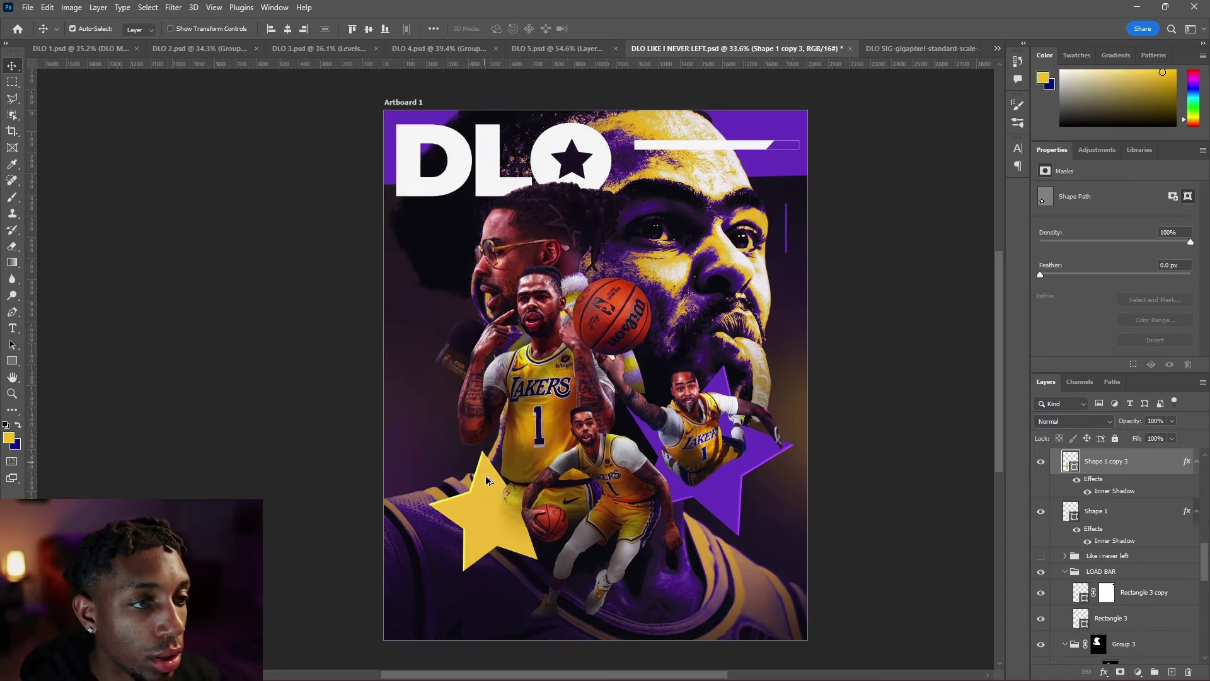
Step: Inspect the star edges and apply an Inner Shadow effect to the gold star layer, Shape 1 copy 3
scroll(494, 498, "up", 3)
scroll(495, 500, "down", 1)
scroll(523, 495, "up", 2)
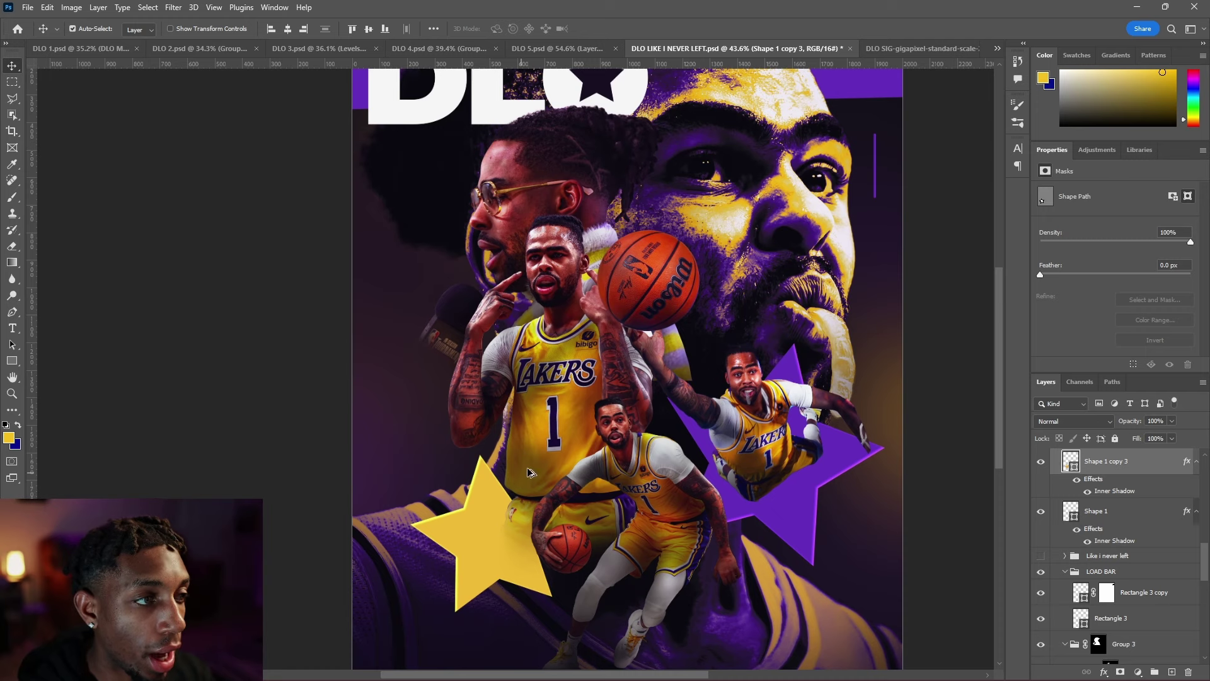
scroll(518, 484, "down", 2)
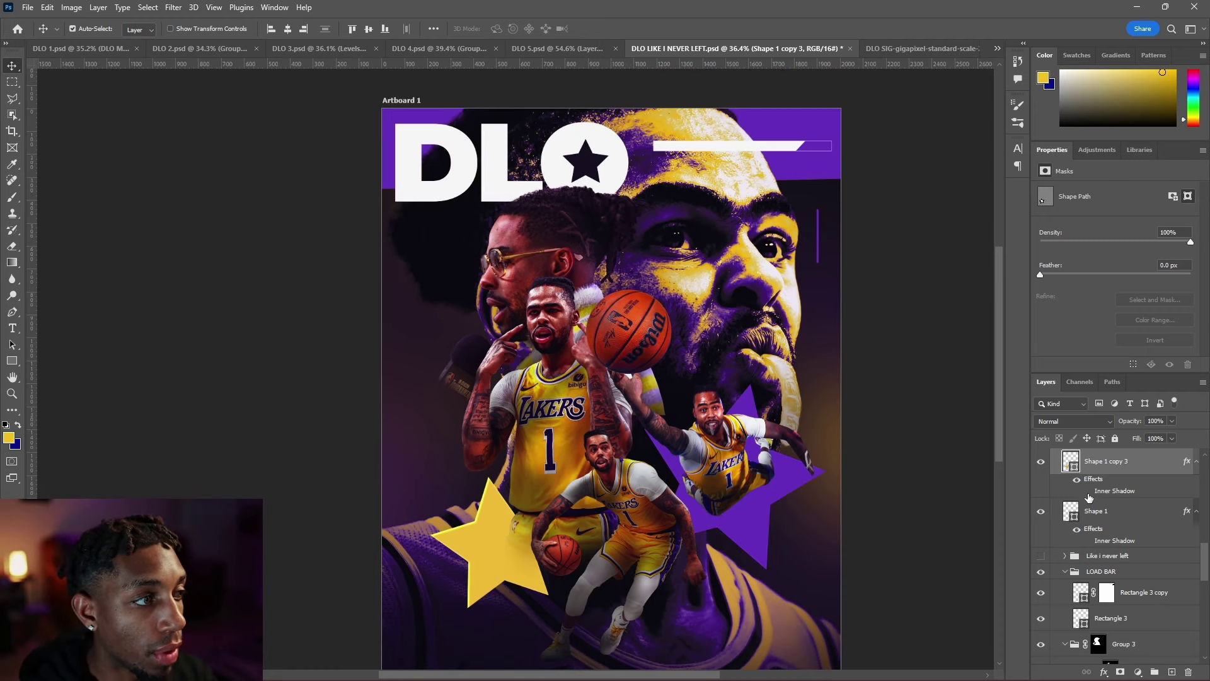
left_click(1105, 672)
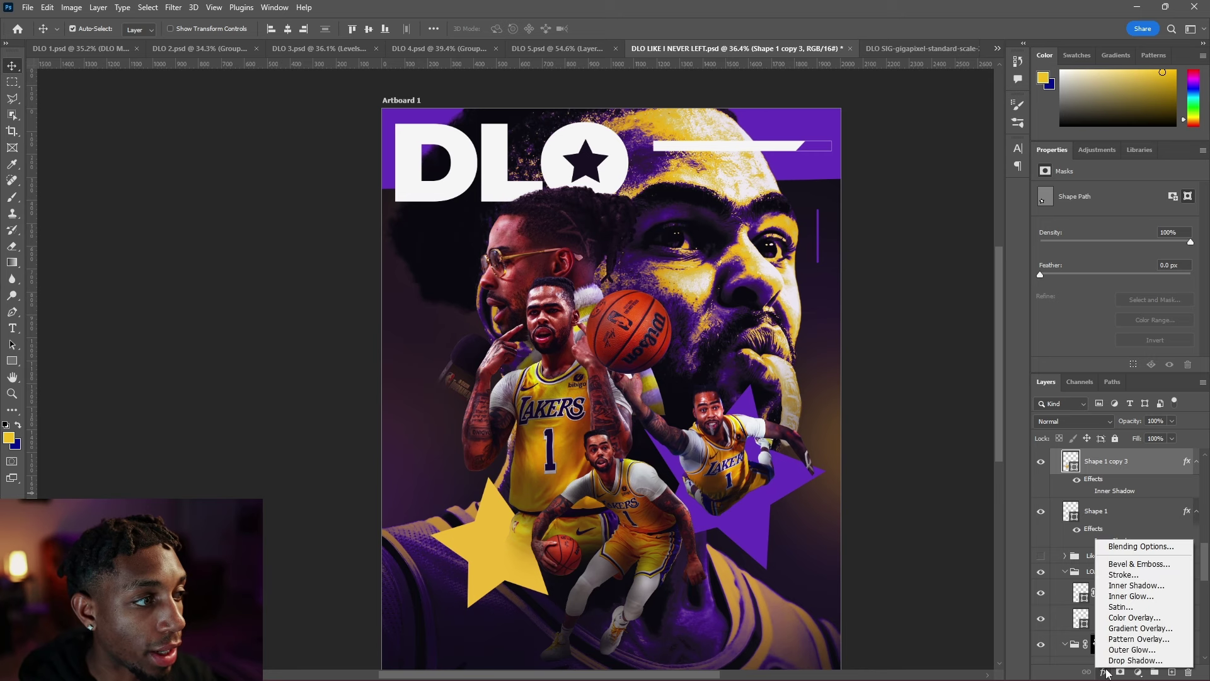
left_click(1137, 586)
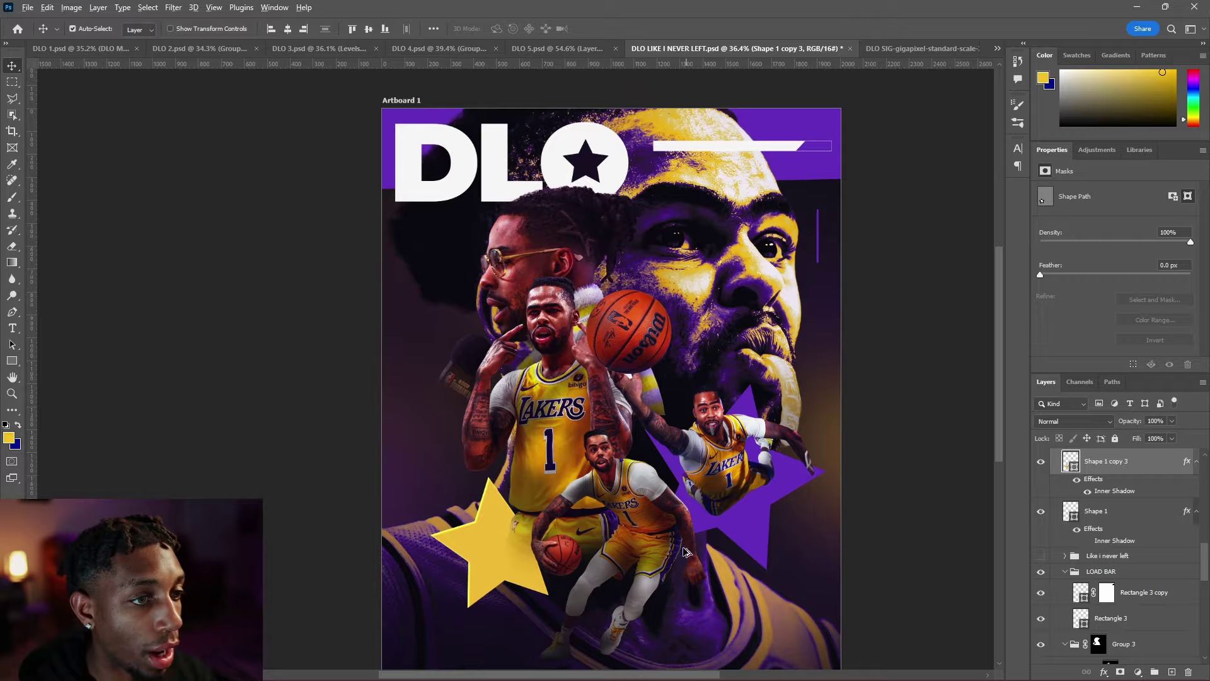
scroll(567, 545, "up", 5)
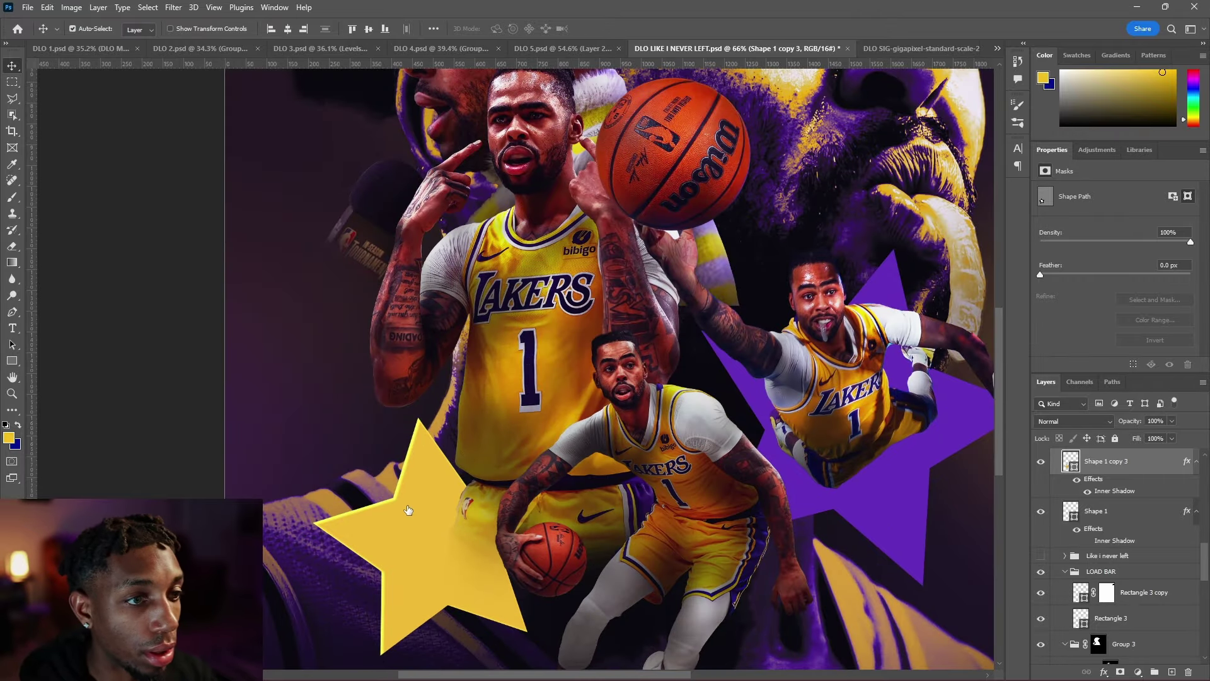
Step: Set the gold star's Inner Shadow effect to the Linear Dodge (Add) blend mode with the colour f1bb33
double_click(1115, 491)
left_click_drag(805, 196, 617, 212)
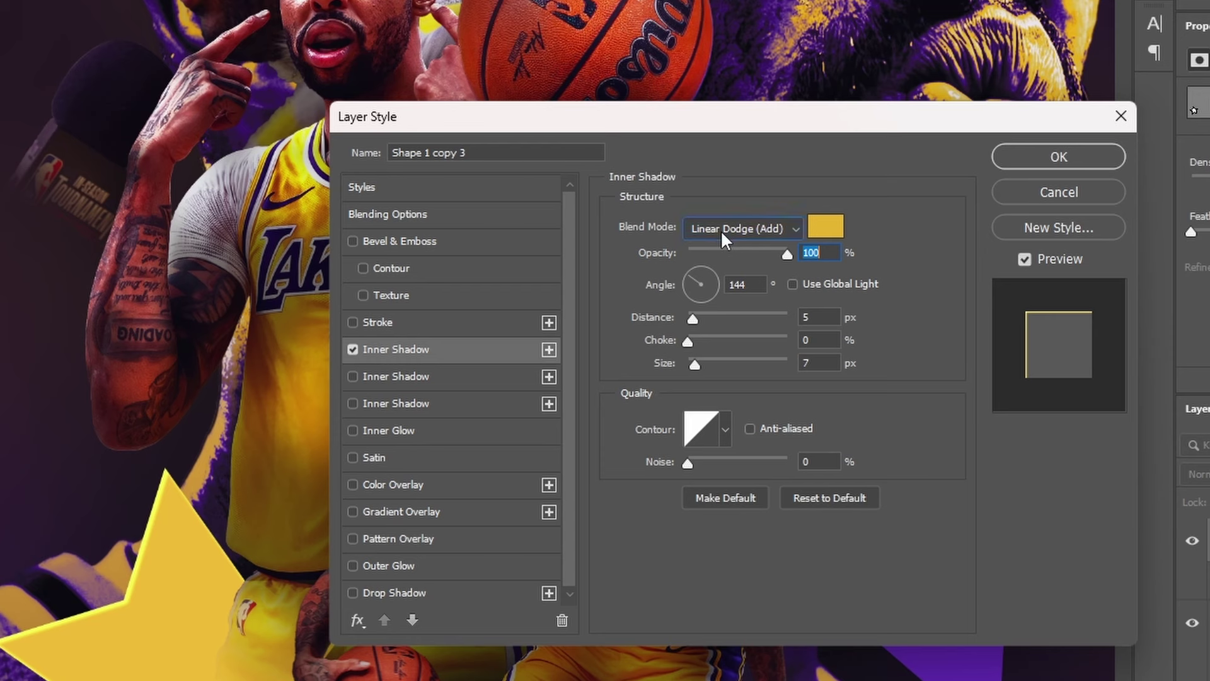
left_click(755, 274)
left_click(752, 413)
left_click(826, 228)
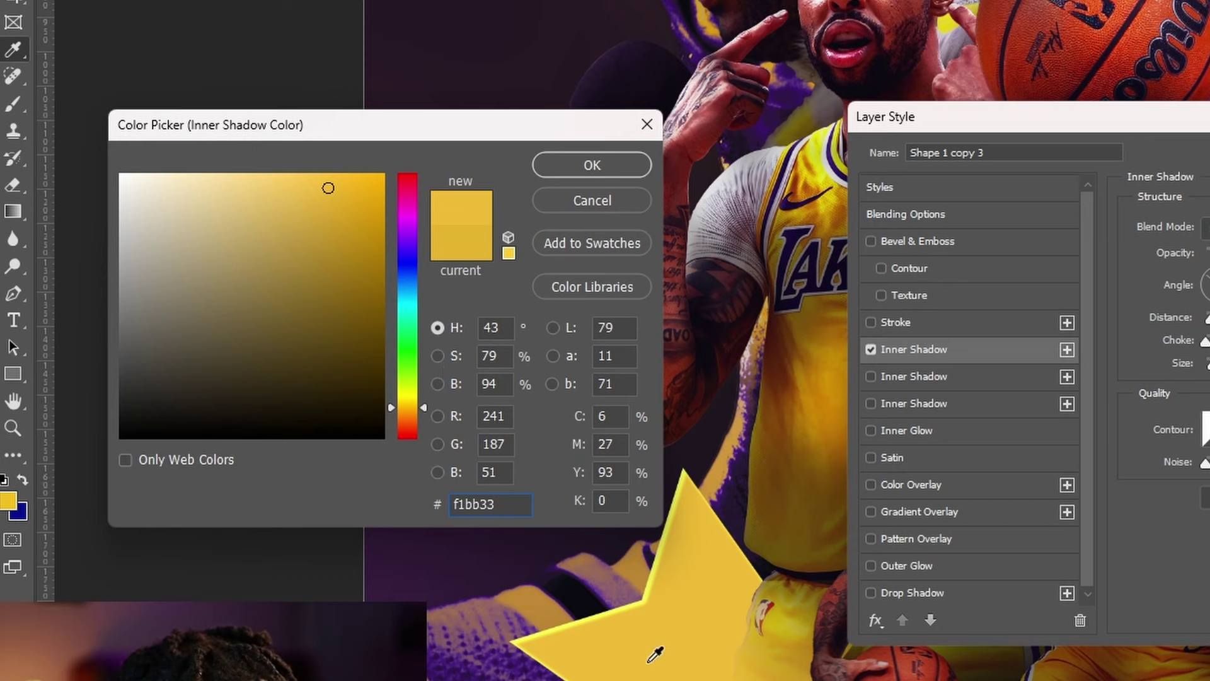
left_click(580, 159)
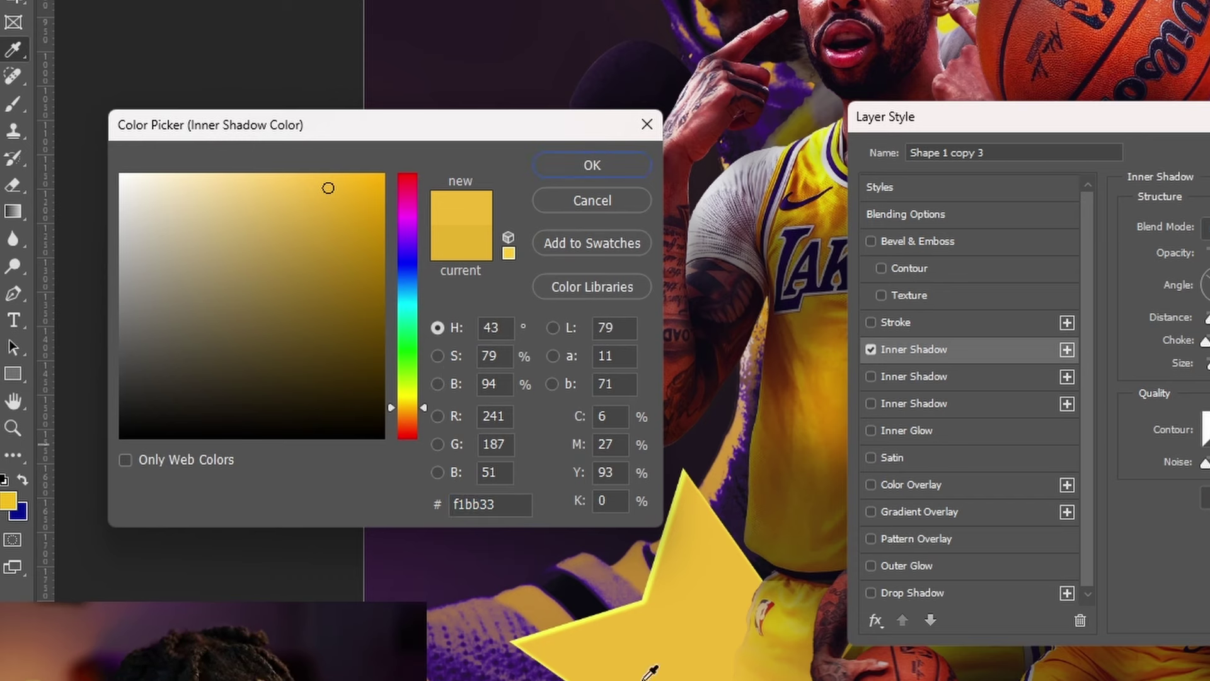
left_click(564, 167)
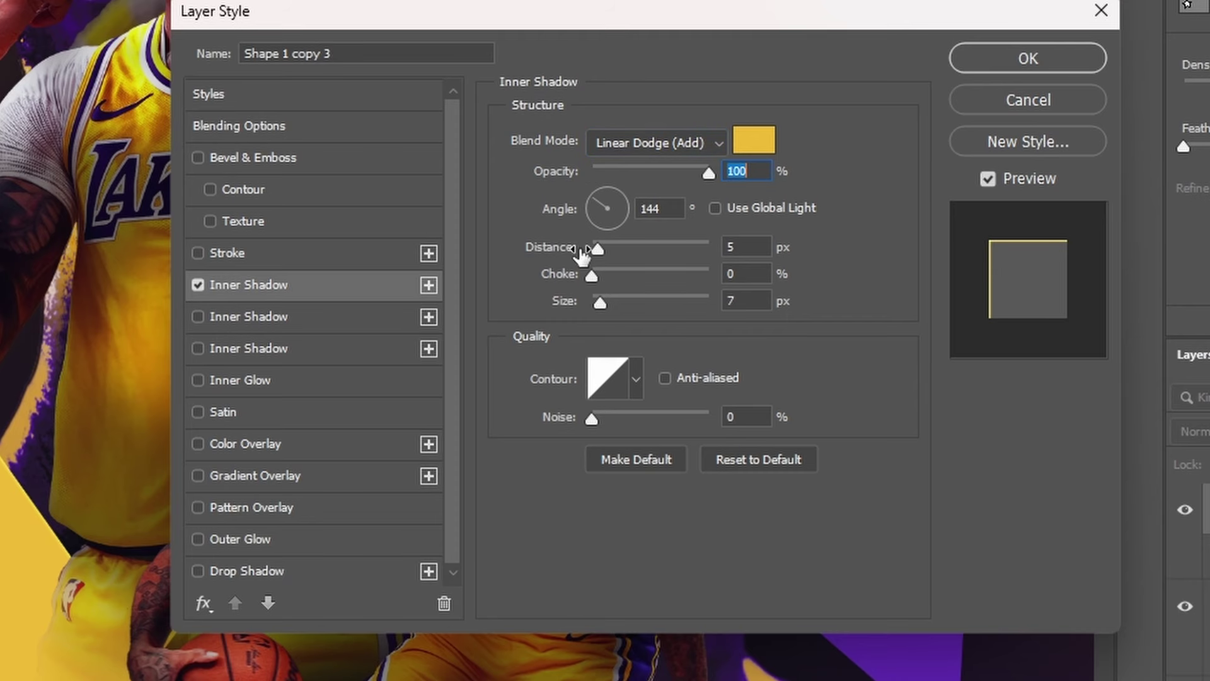
Step: Fine-tune the distance and size of the gold star's Inner Shadow and apply the effect
left_click_drag(620, 246, 593, 249)
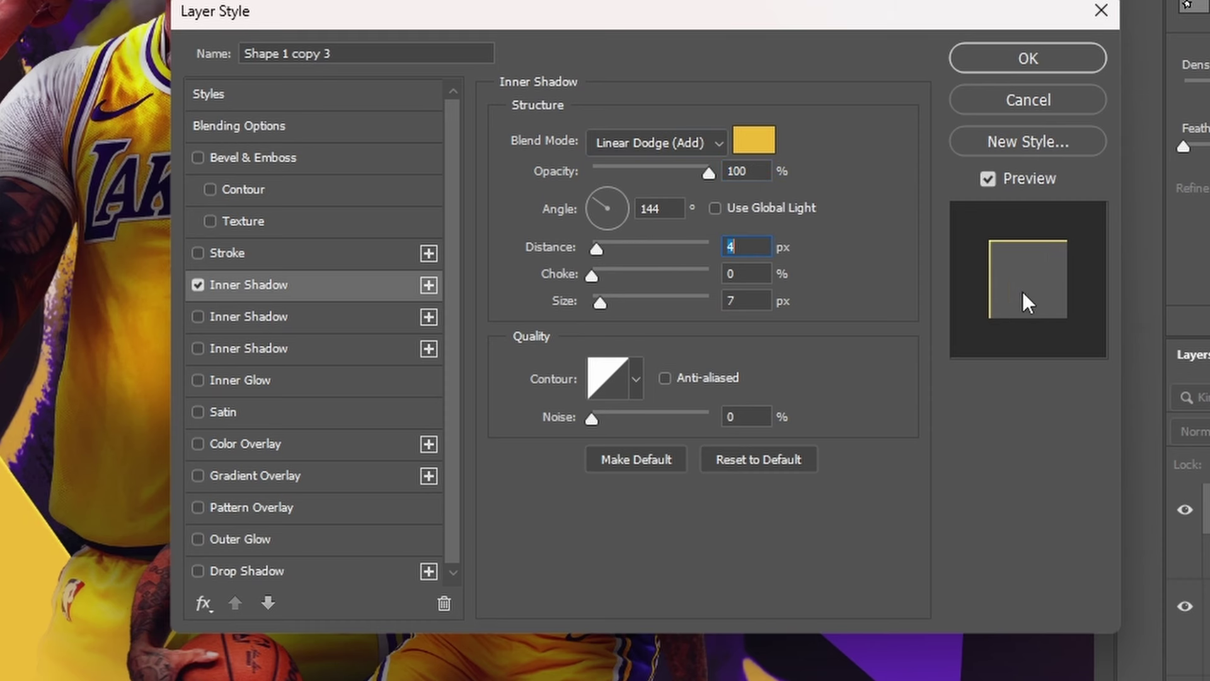
mouse_move(596, 247)
left_mouse_down()
mouse_move(616, 246)
mouse_move(604, 251)
left_mouse_up()
mouse_move(599, 301)
left_mouse_down()
mouse_move(623, 300)
mouse_move(606, 300)
left_mouse_up()
left_click(985, 59)
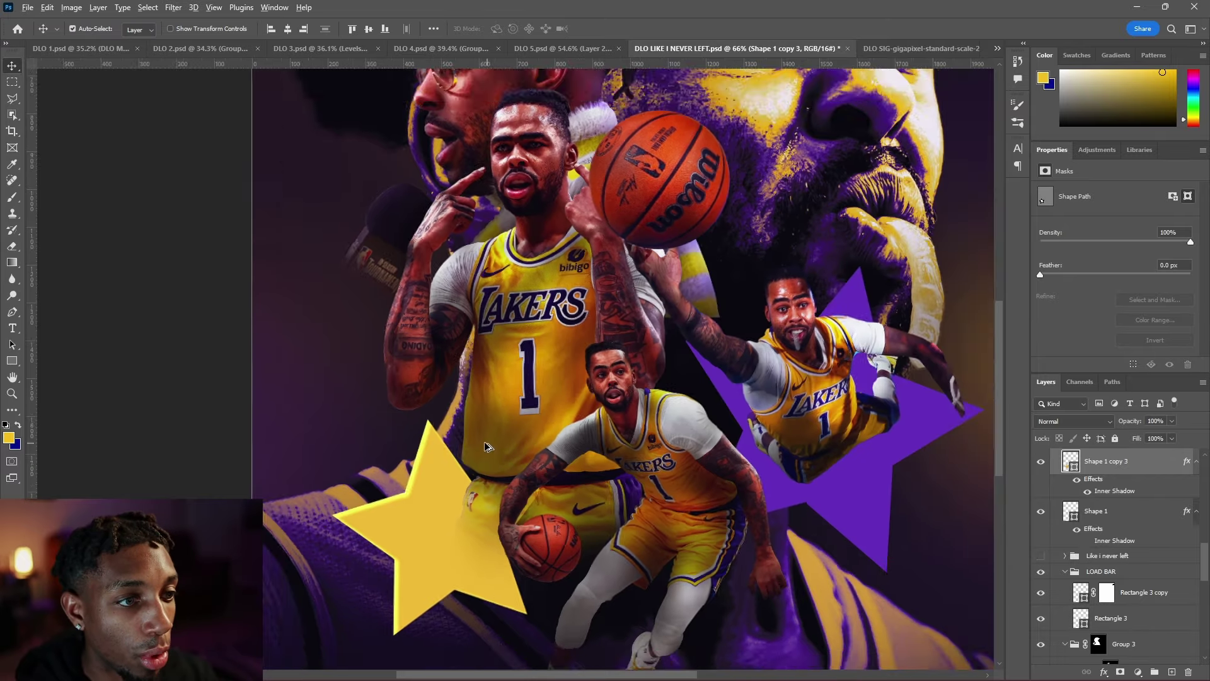
scroll(485, 447, "down", 5)
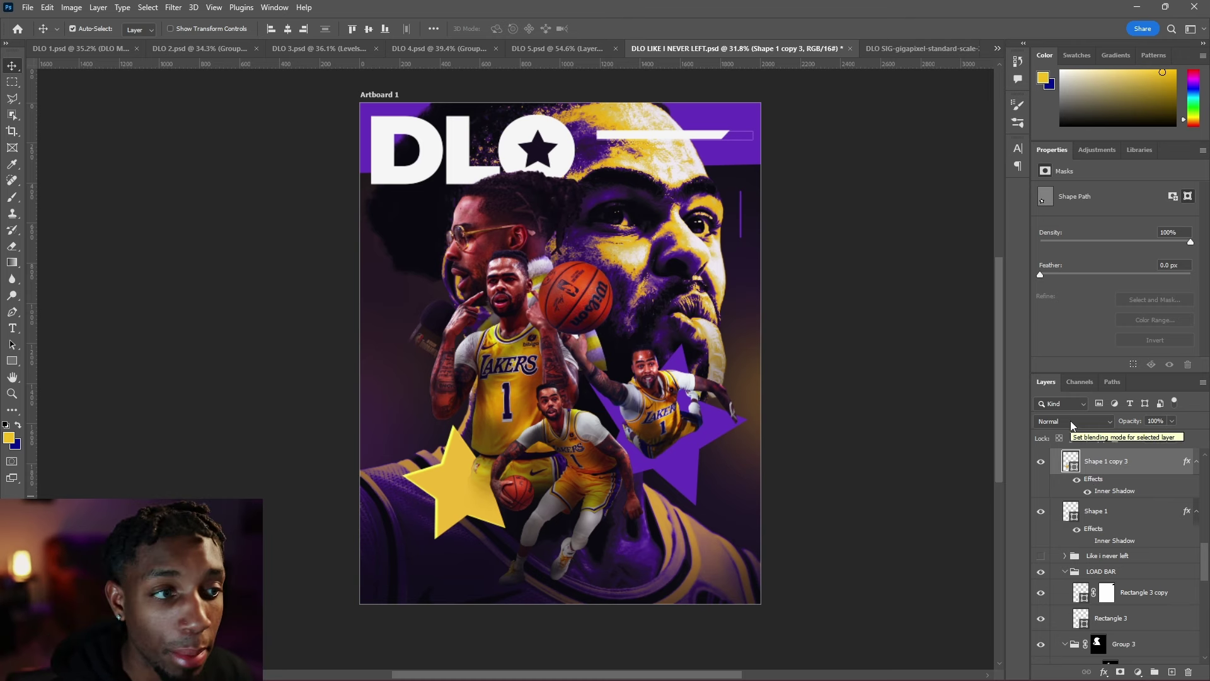
Step: Convert the gold star layer, Shape 1 copy 3, to a Smart Object
right_click(1152, 467)
left_click(1142, 456)
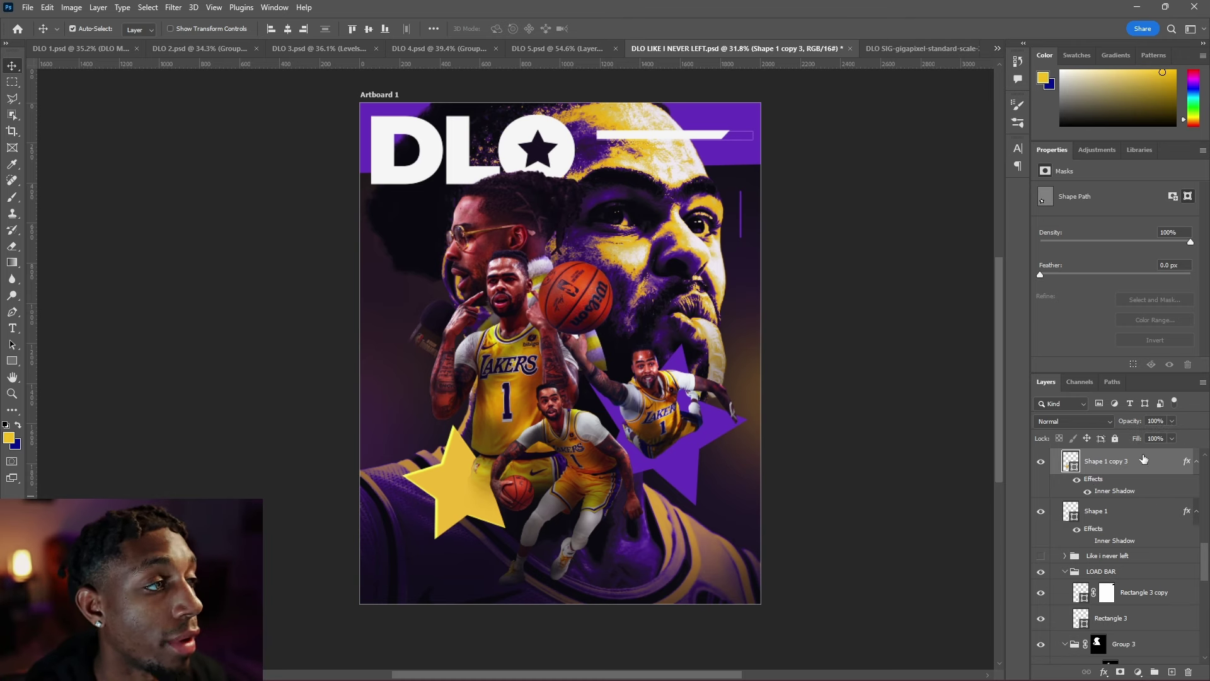
right_click(1144, 460)
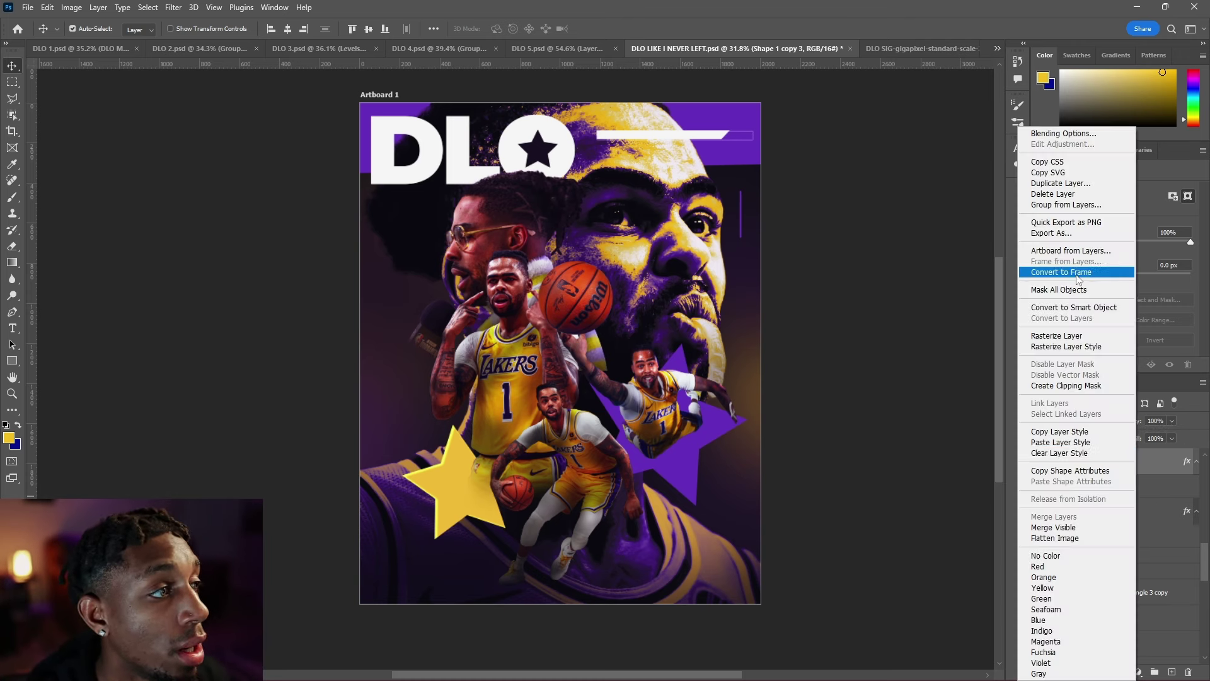
left_click(1070, 308)
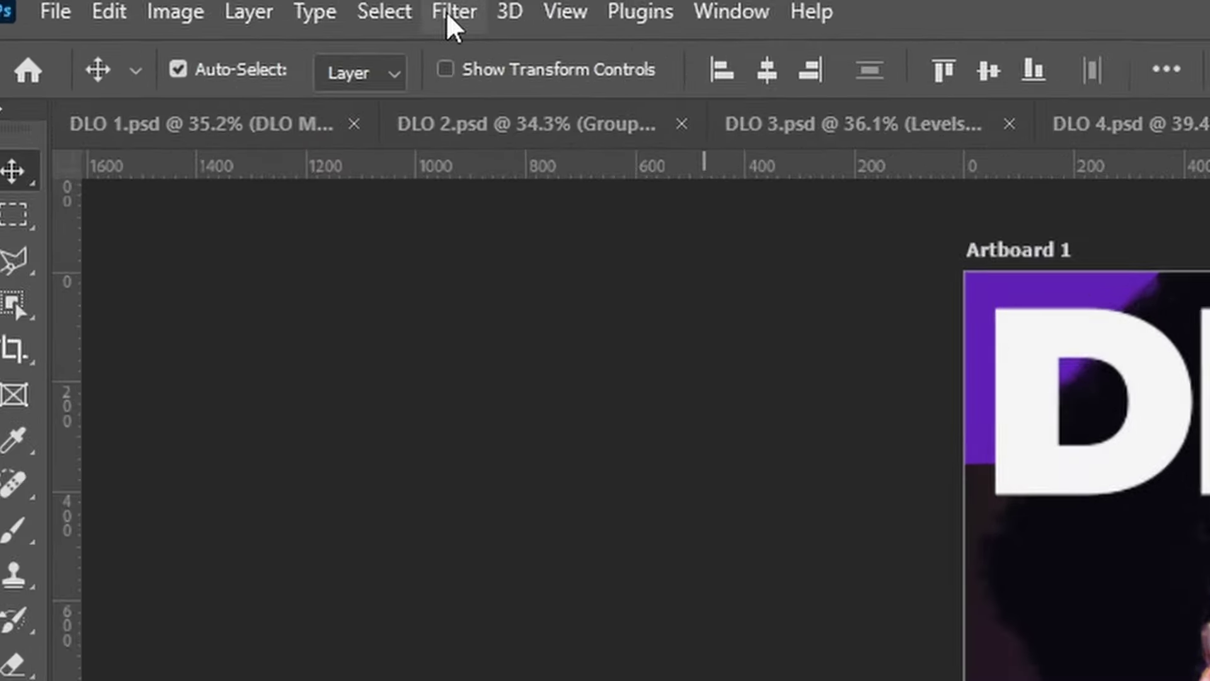
Step: Roughen the gold star with a Displace filter, horizontal scale 35, using a map from the displacement folder
left_click(453, 25)
mouse_move(695, 526)
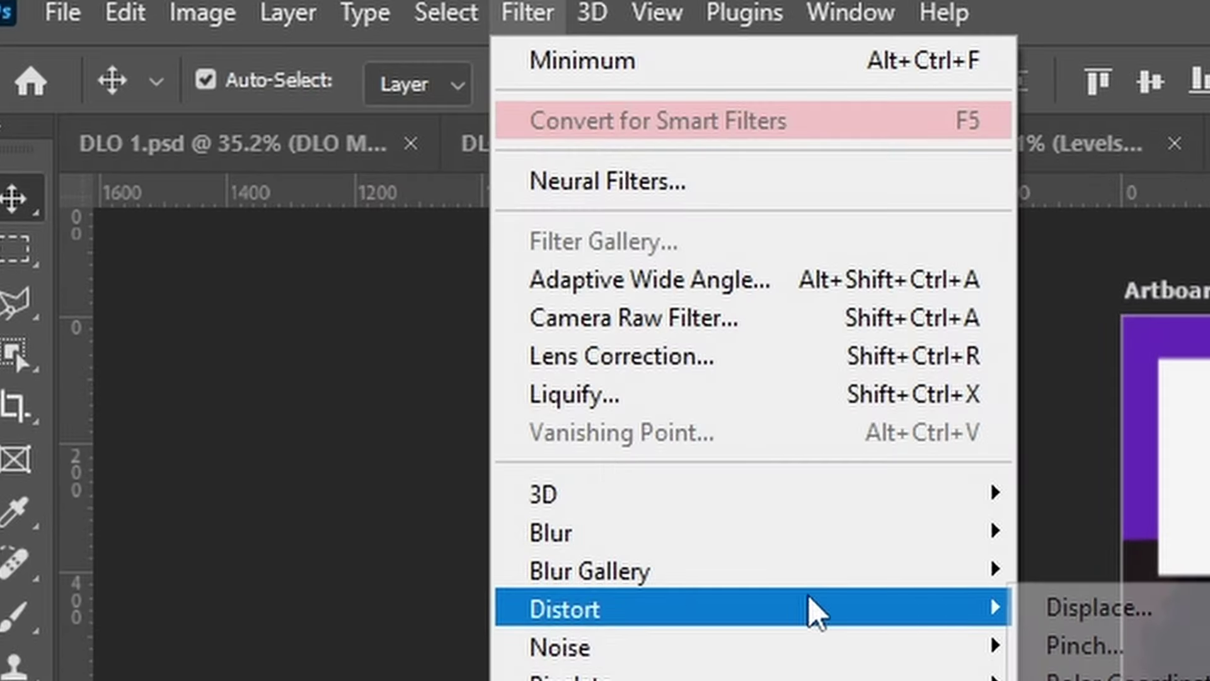
left_click(1158, 607)
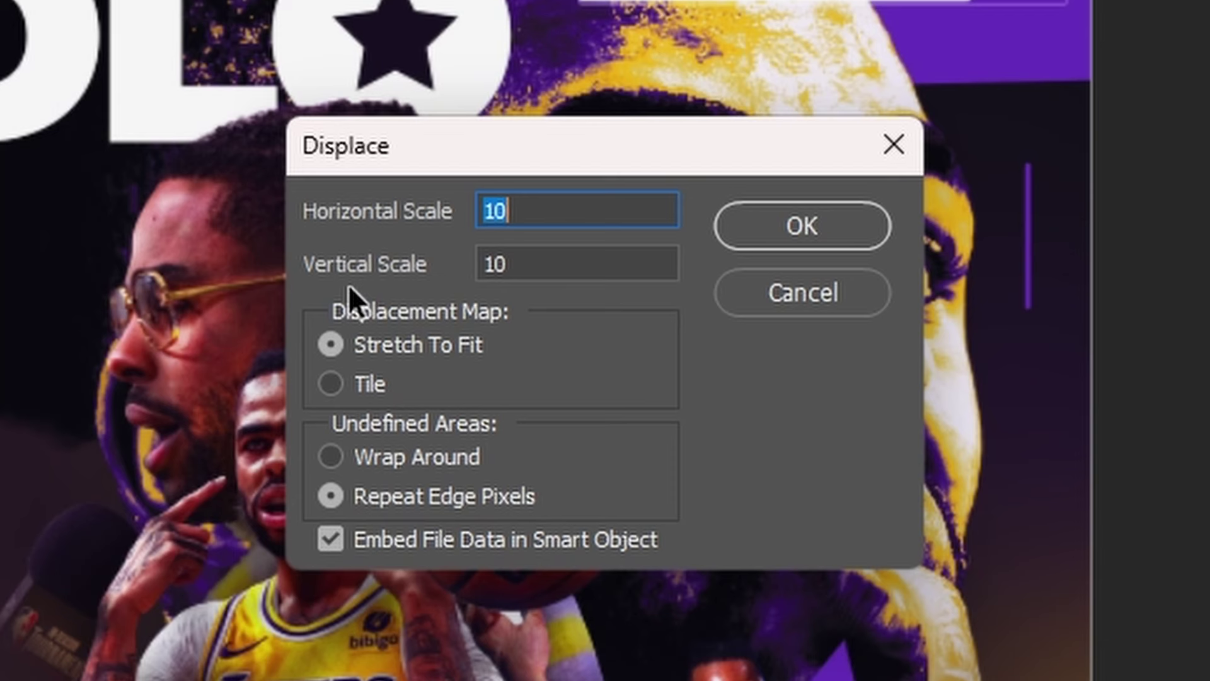
type("35")
left_click(792, 228)
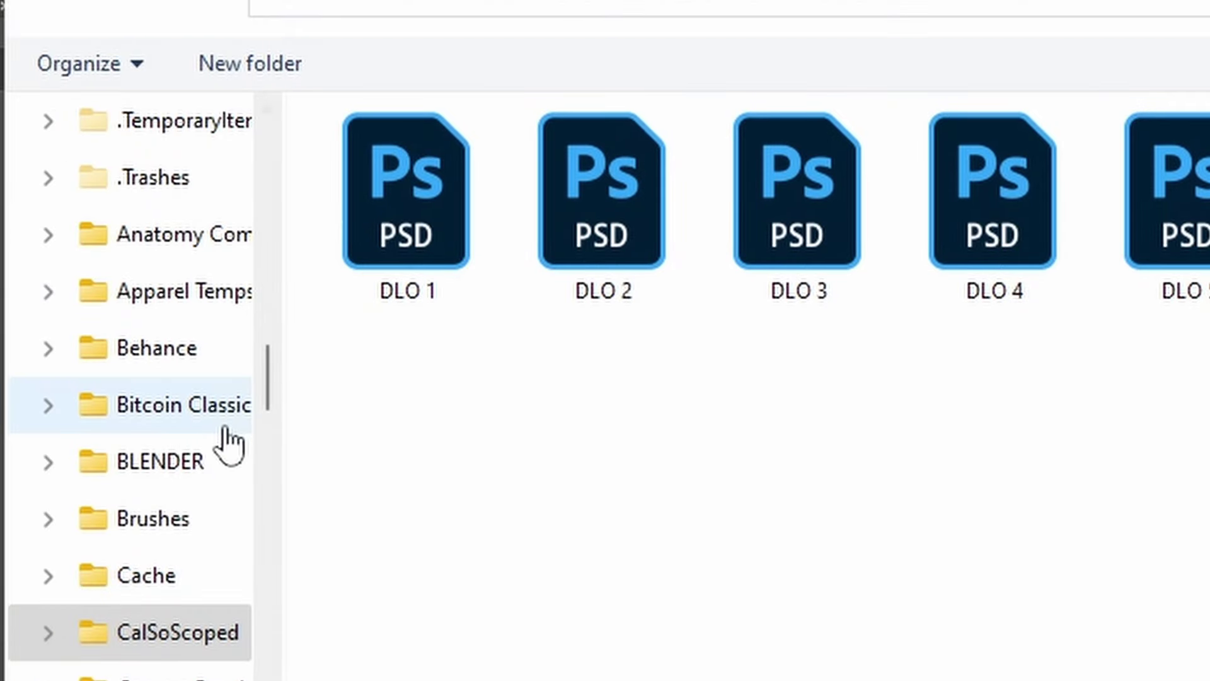
scroll(228, 444, "up", 10)
scroll(211, 410, "down", 3)
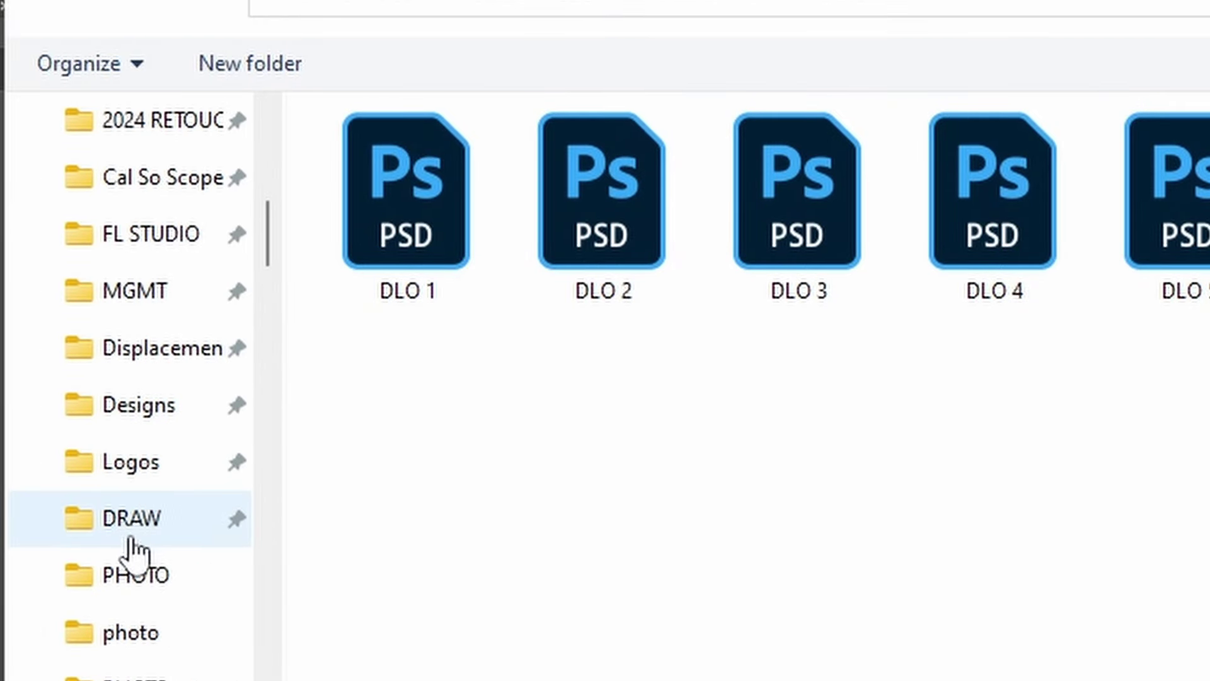
left_click(175, 365)
double_click(464, 154)
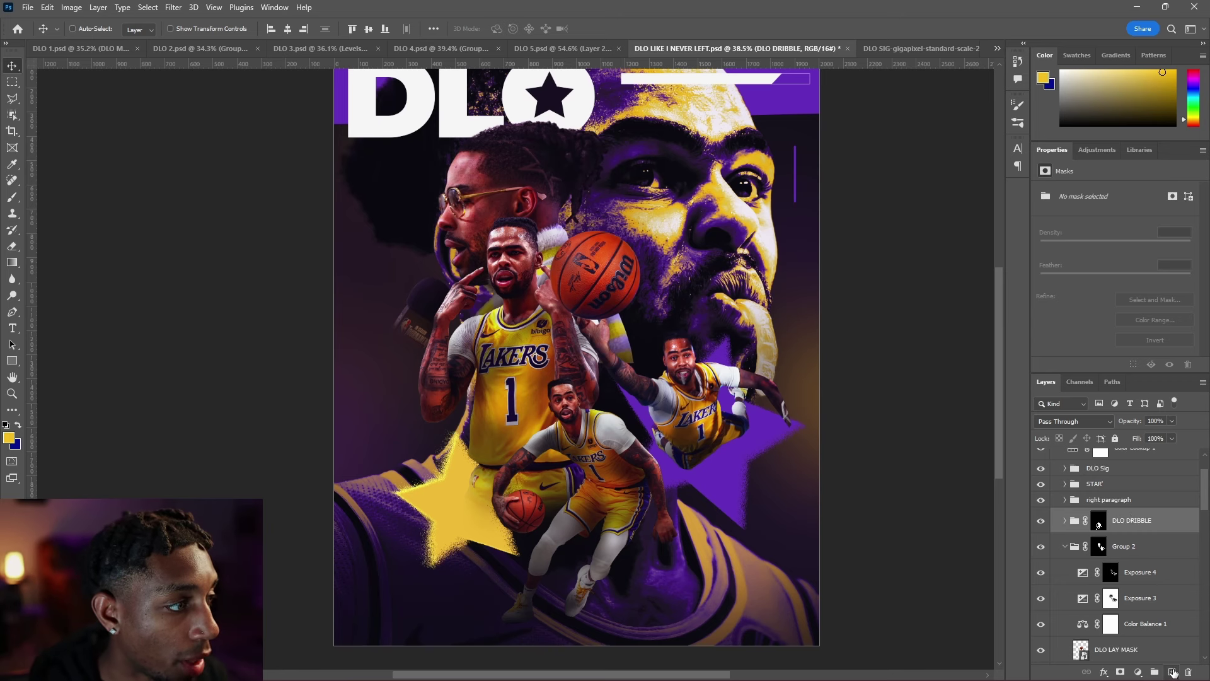
Step: Add a 000000 Solid Color fill layer beneath the DLO DRIBBLE group and invert its mask to black
left_click(1172, 671)
left_click(1137, 672)
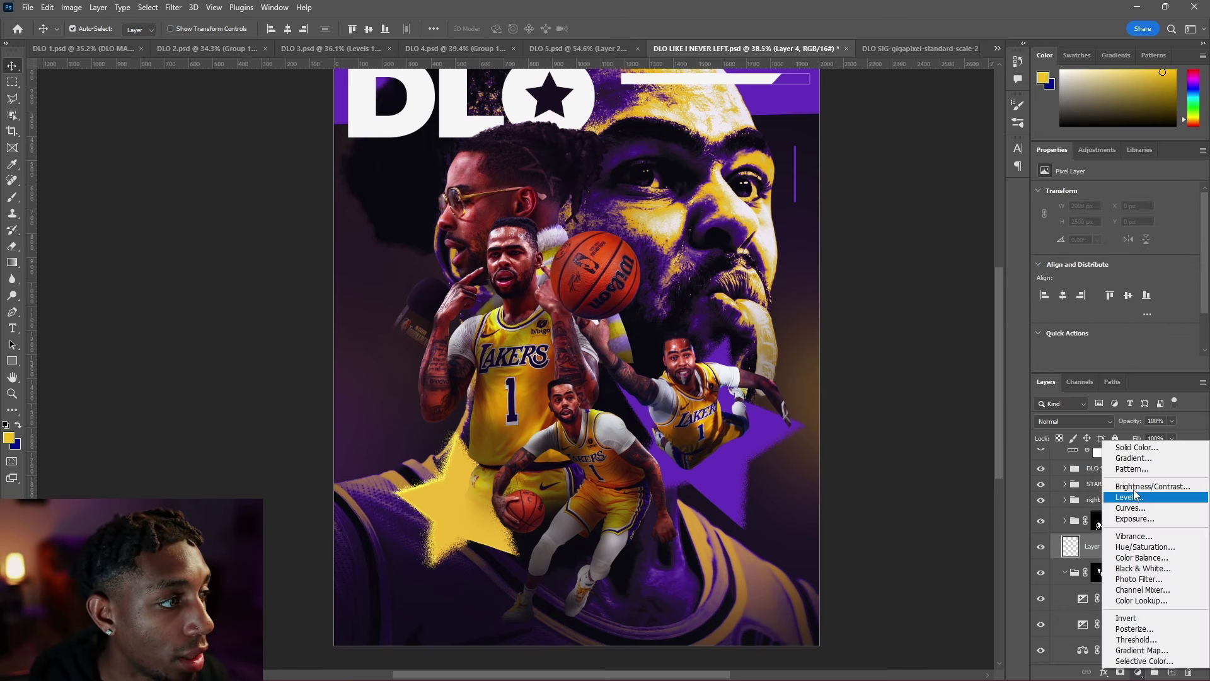
left_click(1150, 448)
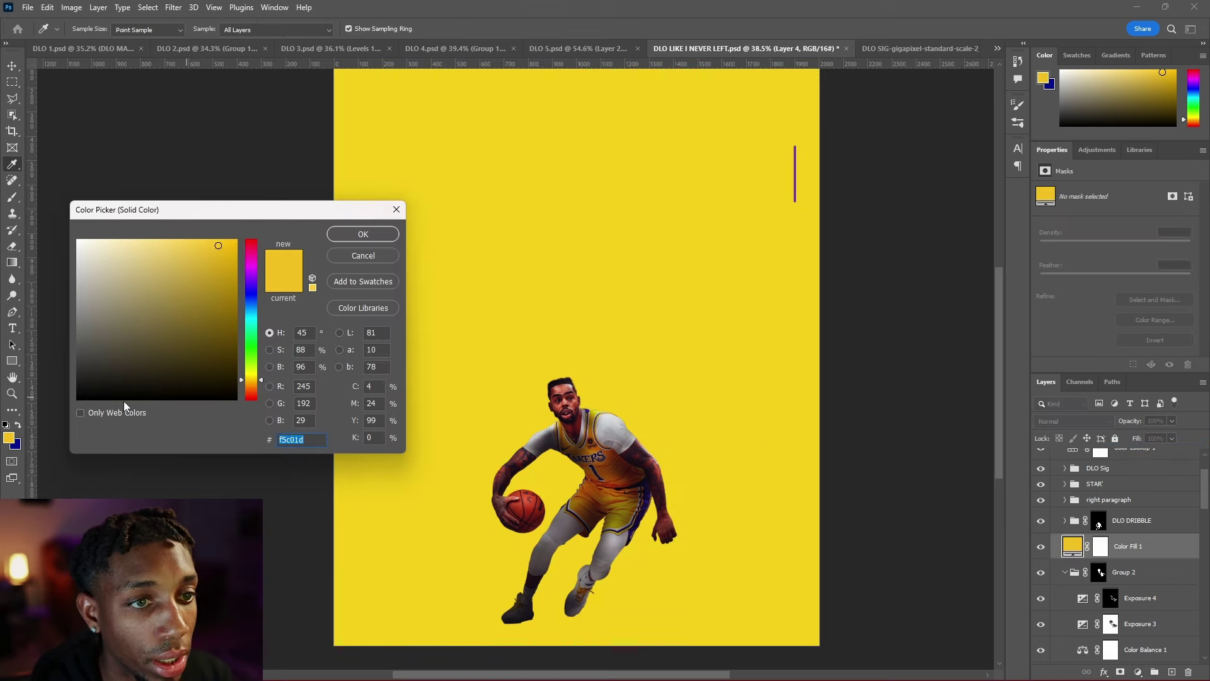
type("000000")
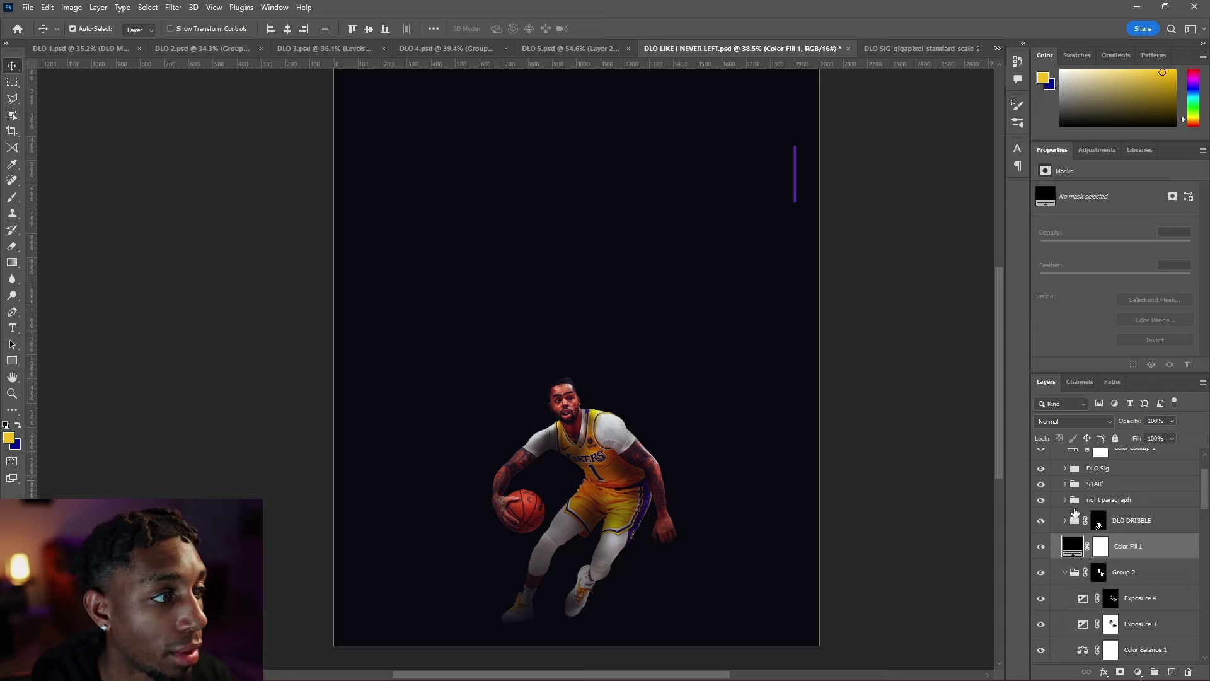
left_click(1100, 546)
key("d")
key("ctrl+i")
Step: Prepare a white brush for the fill mask, flattening its soft tip into an ellipse and setting the flow to 35%
key("b")
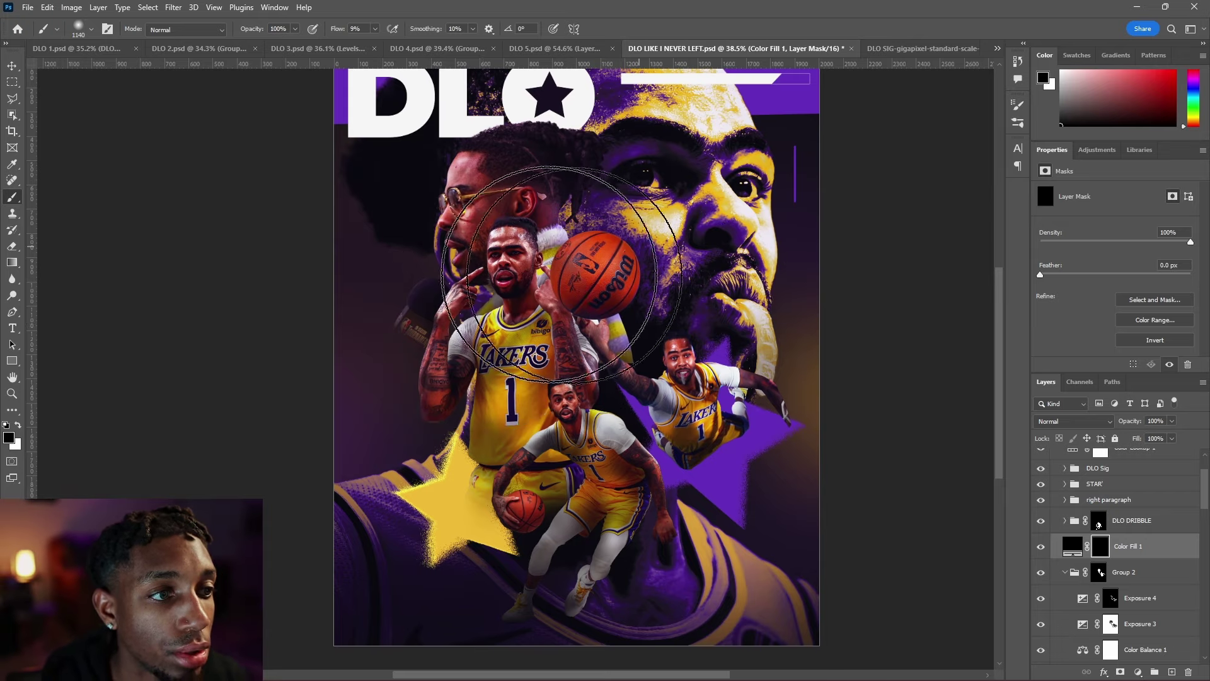
key("x")
mouse_move(513, 400)
left_mouse_down()
mouse_move(615, 309)
mouse_move(612, 459)
mouse_move(508, 451)
left_mouse_up()
key("ctrl+z")
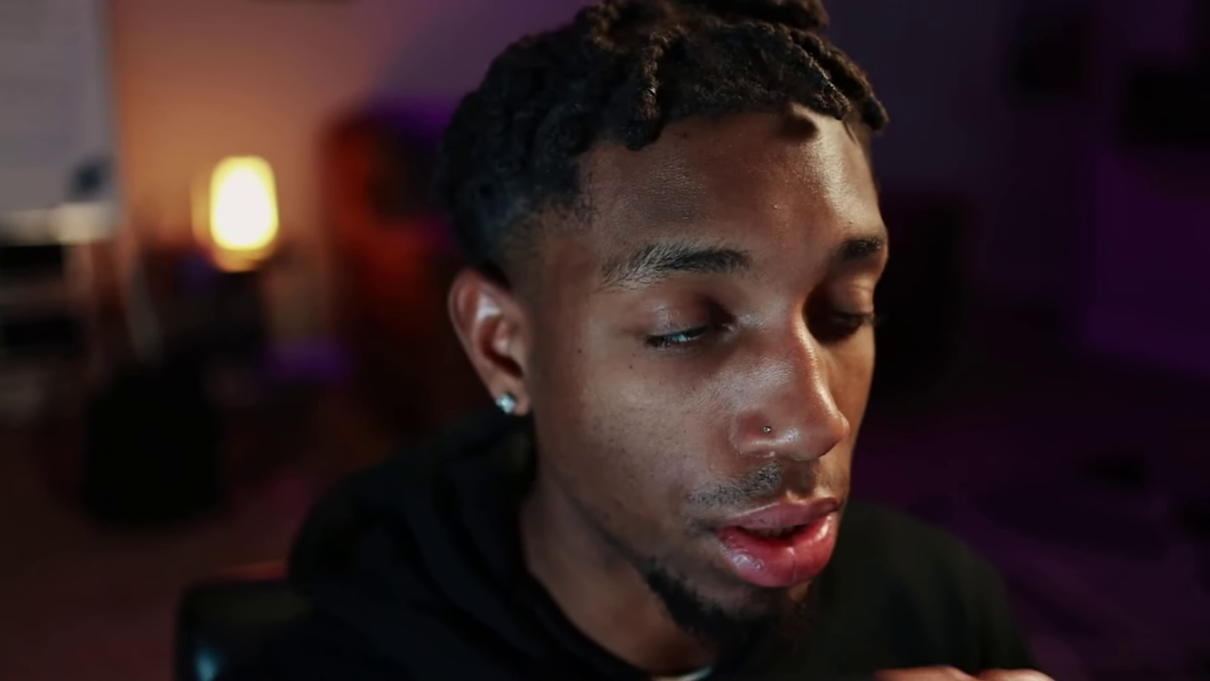
right_click(514, 265)
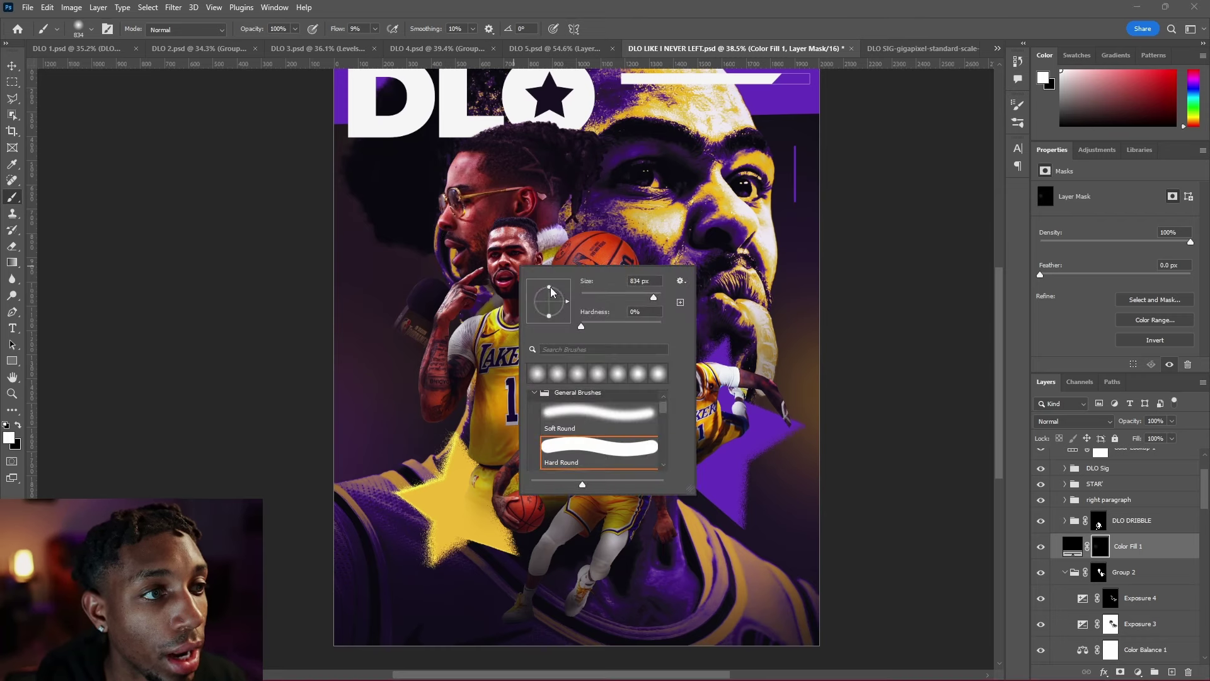
left_click_drag(551, 292, 554, 299)
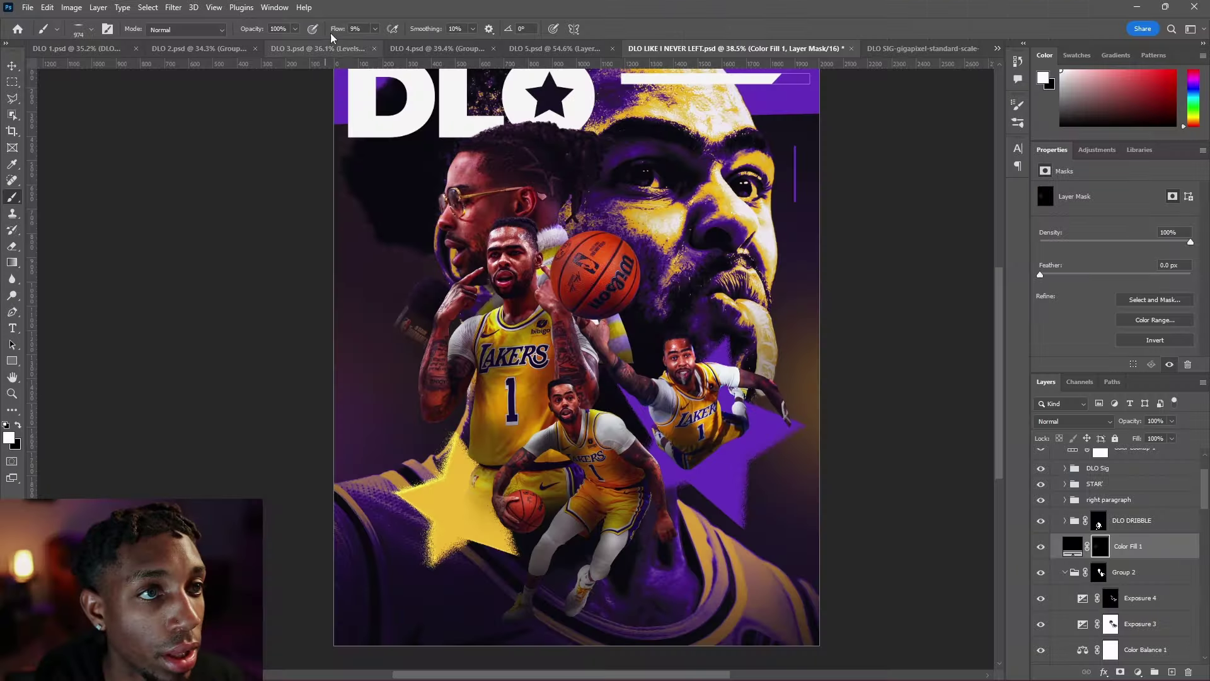
left_click(368, 30)
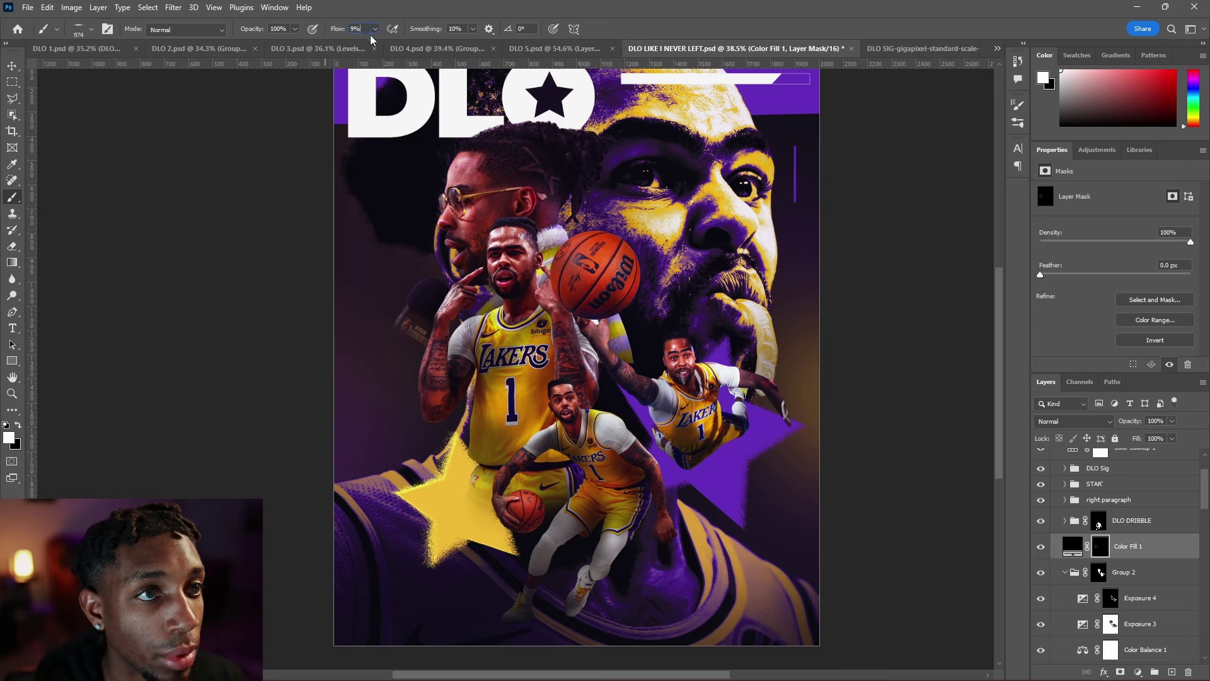
left_click_drag(377, 43, 391, 43)
Step: Paint a dark contact shadow beneath the dribbling player's shoes on the Color Fill 1 mask, trimming it with black
scroll(565, 538, "up", 5)
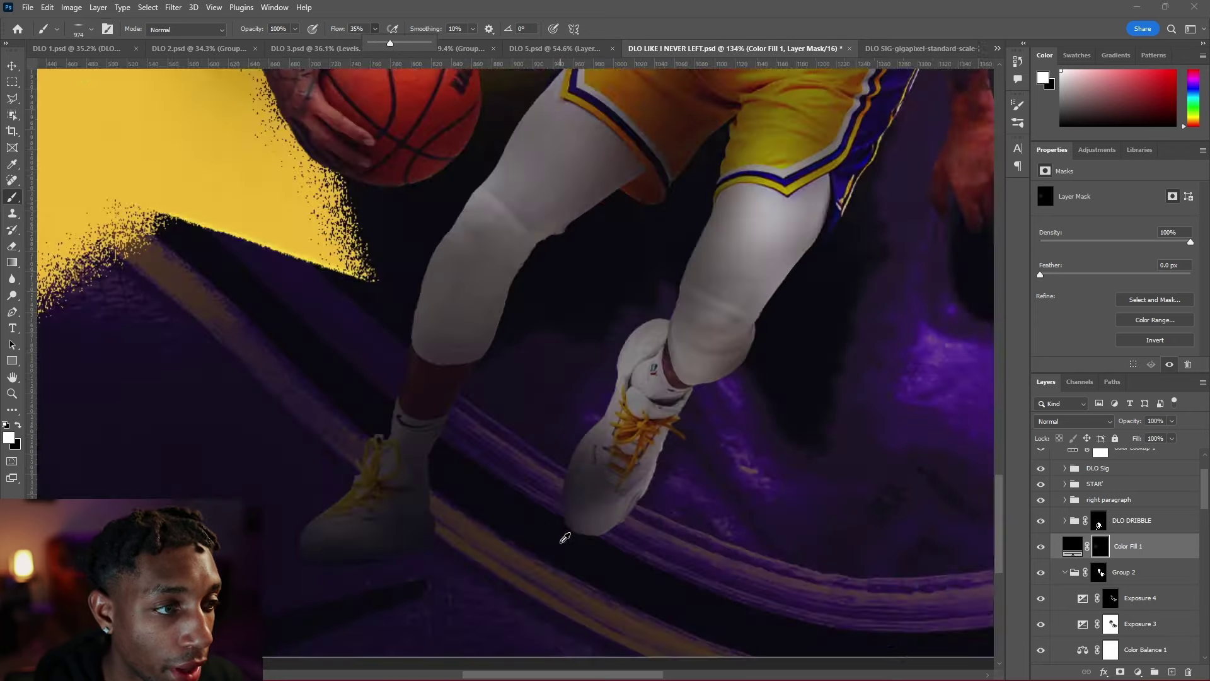
scroll(561, 542, "up", 1)
left_click_drag(560, 539, 321, 548)
right_click(452, 539)
left_click_drag(455, 537, 334, 546)
left_click_drag(460, 552, 421, 556)
key("x")
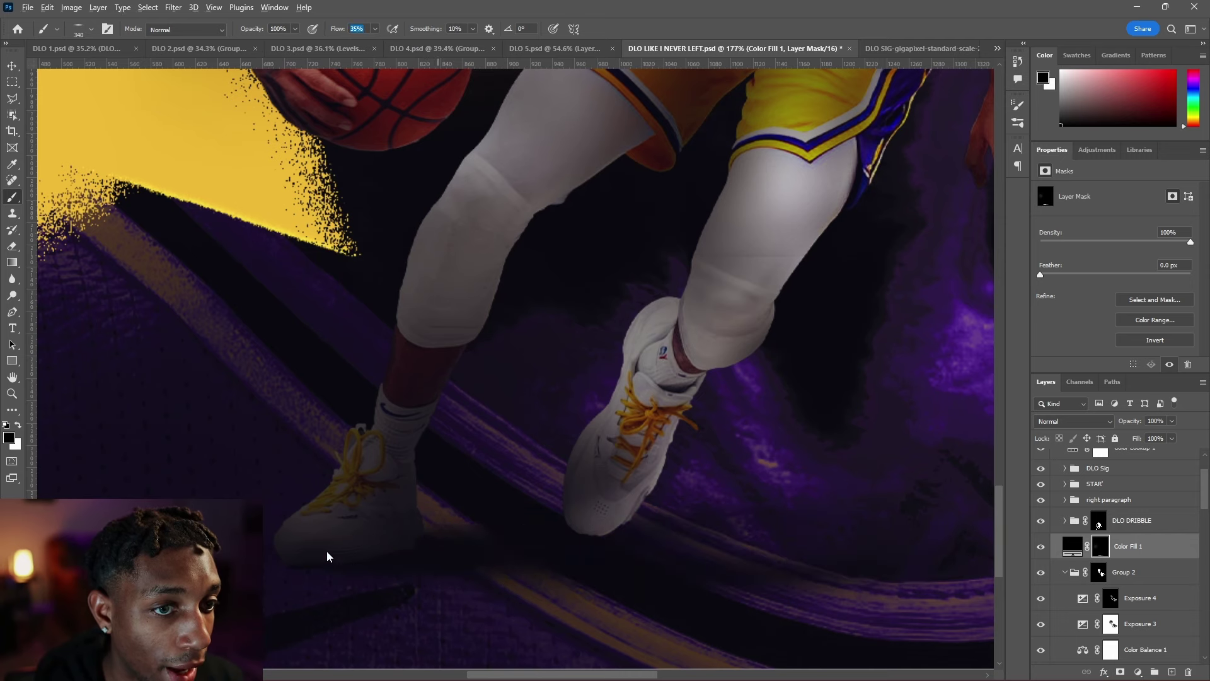
left_click_drag(397, 545, 329, 562)
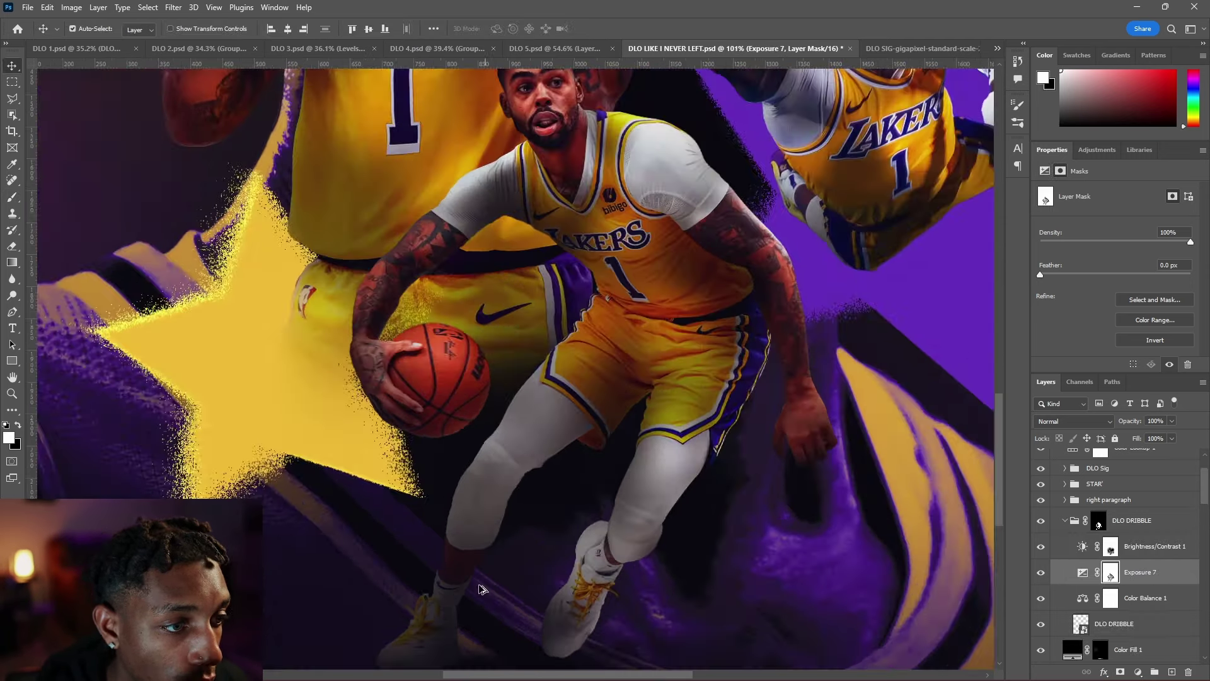
Step: Add a new layer above Exposure 7 in the DLO DRIBBLE group and brush black along the sole of the player's back shoe
key("alt+]")
scroll(476, 543, "down", 1)
key("alt+[")
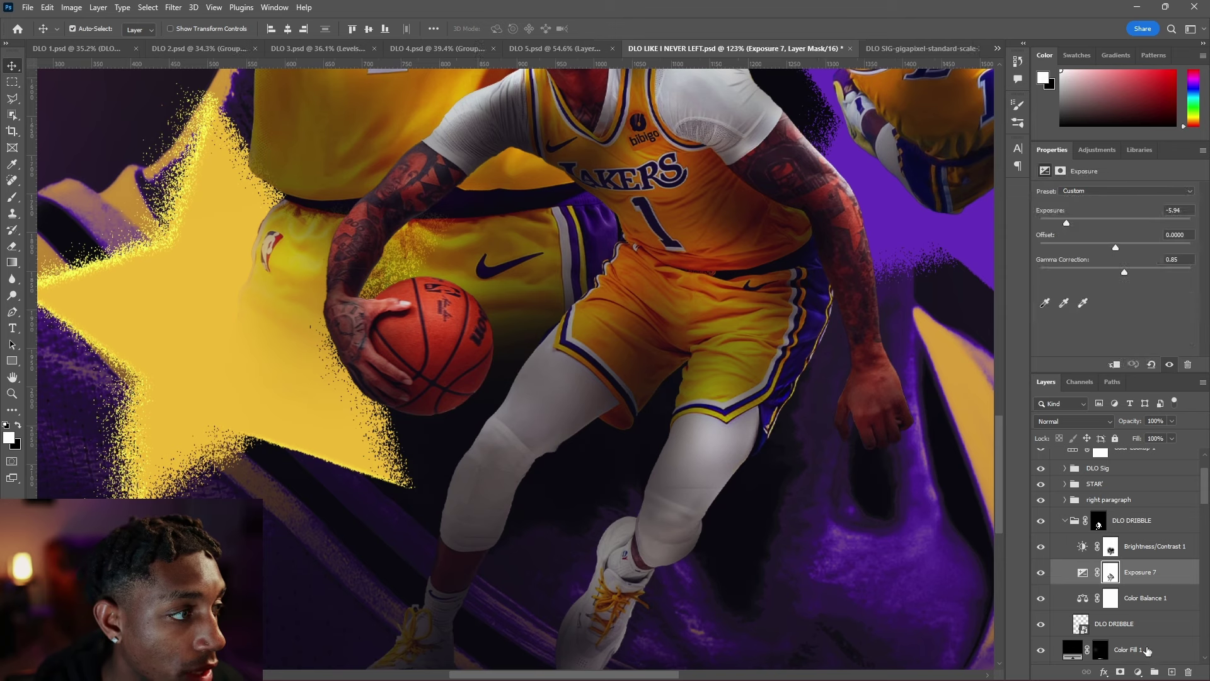
left_click(1172, 671)
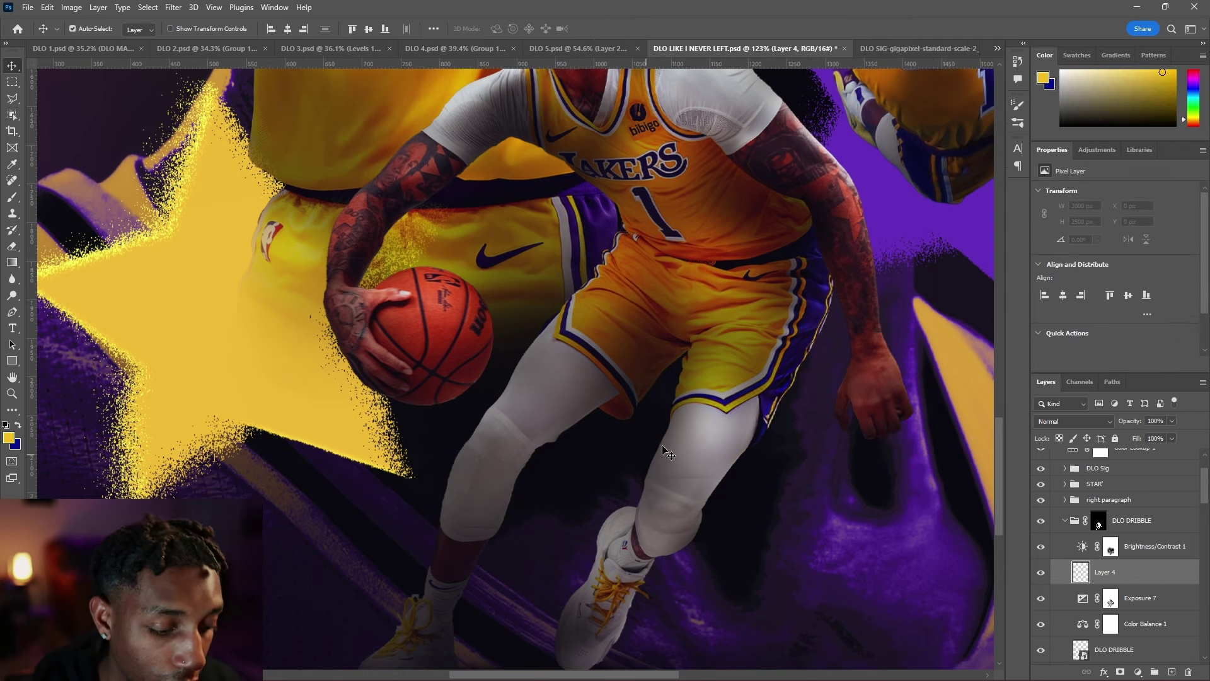
scroll(607, 505, "down", 1)
key("b")
scroll(607, 506, "down", 5)
key("d")
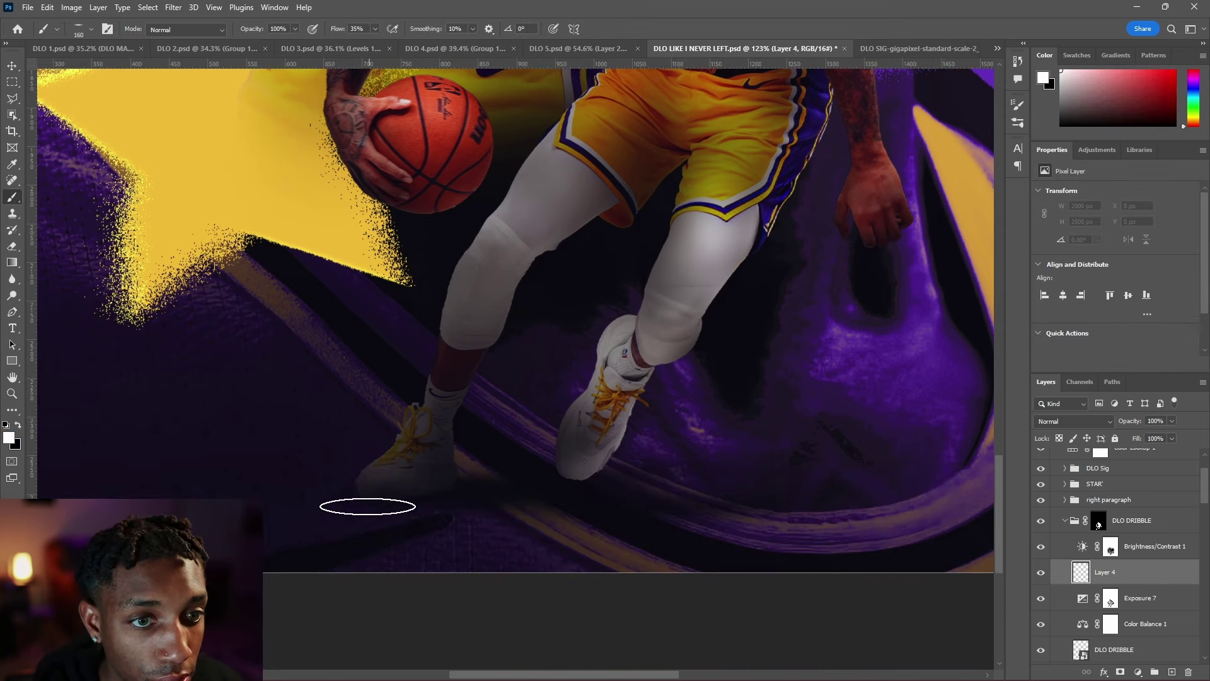
scroll(444, 492, "up", 3)
key("x")
key("x")
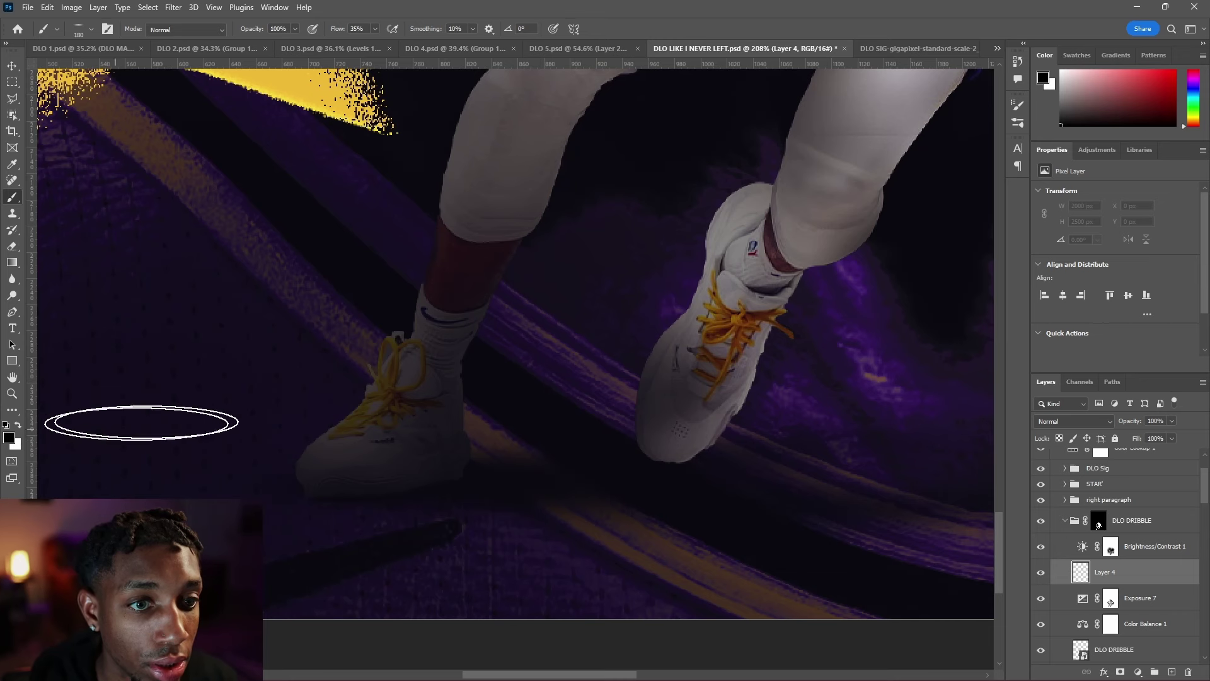
left_click_drag(462, 494, 343, 499)
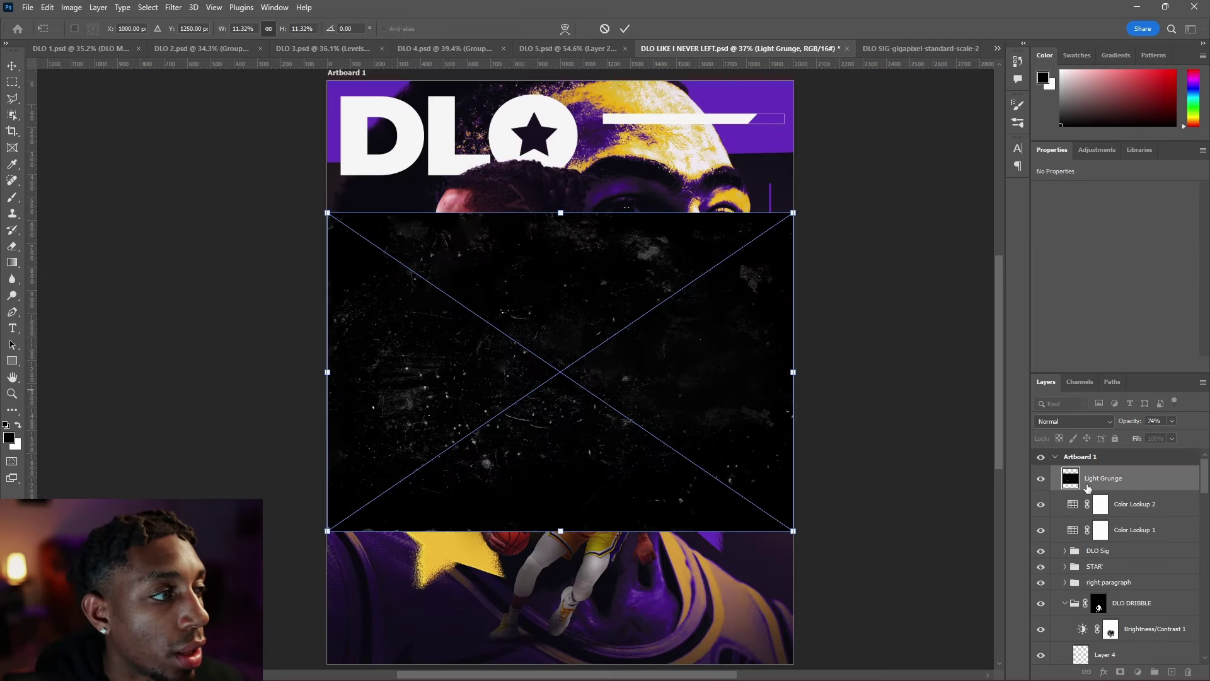
Step: Fit the Light Grunge texture over the poster and change its blend mode so only the light specks show
key("Return")
key("ctrl+t")
left_click_drag(693, 183, 728, 407)
key("Return")
left_click(1073, 421)
left_click(1048, 443)
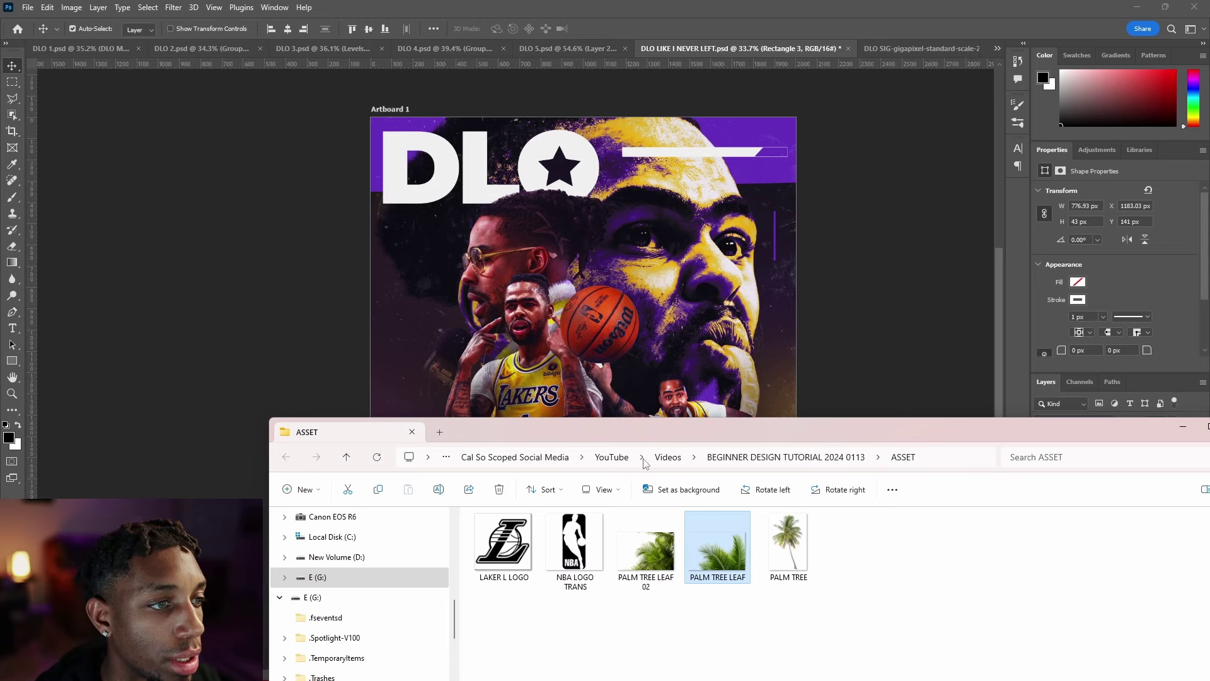
Step: Place the PALM TREE LEAF 02 image in the poster and move its layer beneath the TEXT 1 group
left_click(647, 553)
left_click_drag(668, 428, 446, 447)
key("Return")
key("Return")
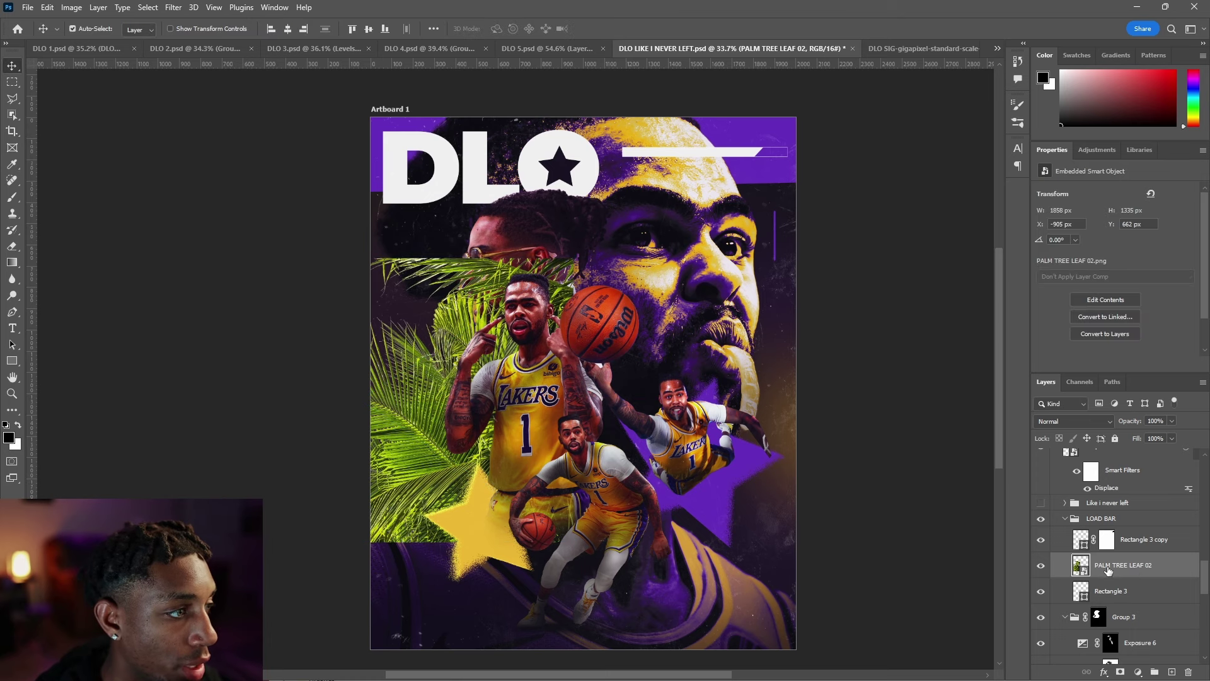
left_click(1064, 618)
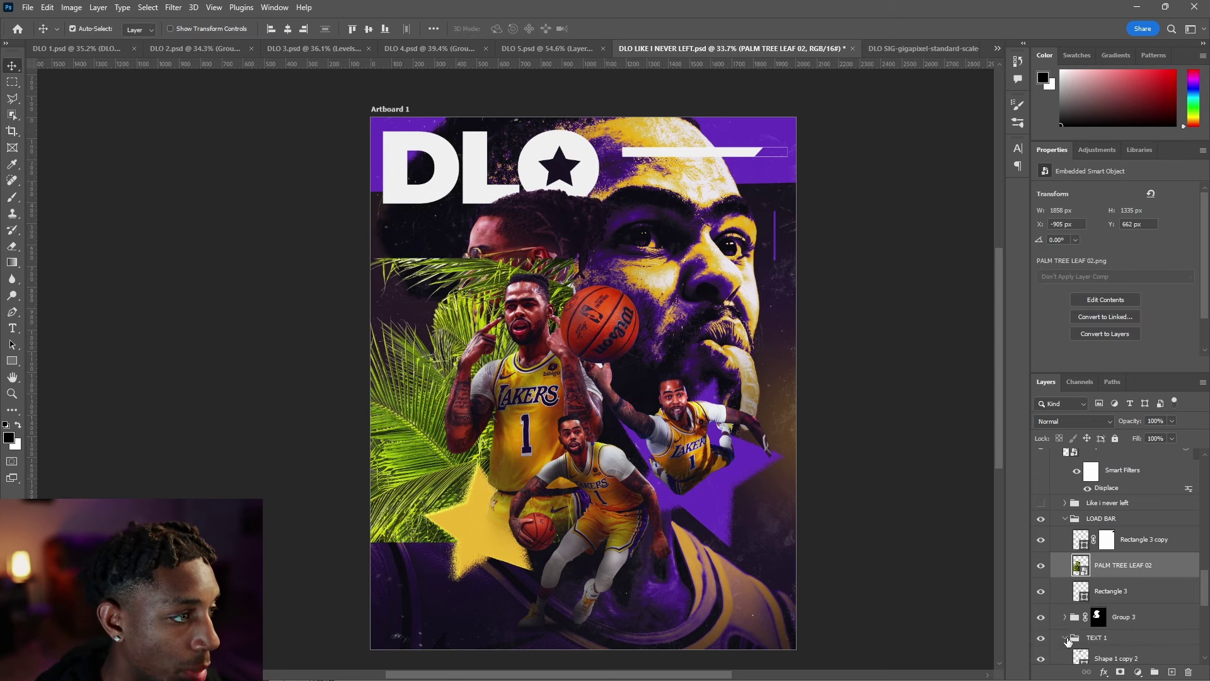
left_click(1065, 638)
left_click_drag(1110, 503, 1120, 589)
Step: Scale down the palm leaf and position it behind the standing player and the gold star
key("ctrl+t")
left_click_drag(570, 507, 444, 279)
left_click_drag(481, 374, 501, 356)
key("Return")
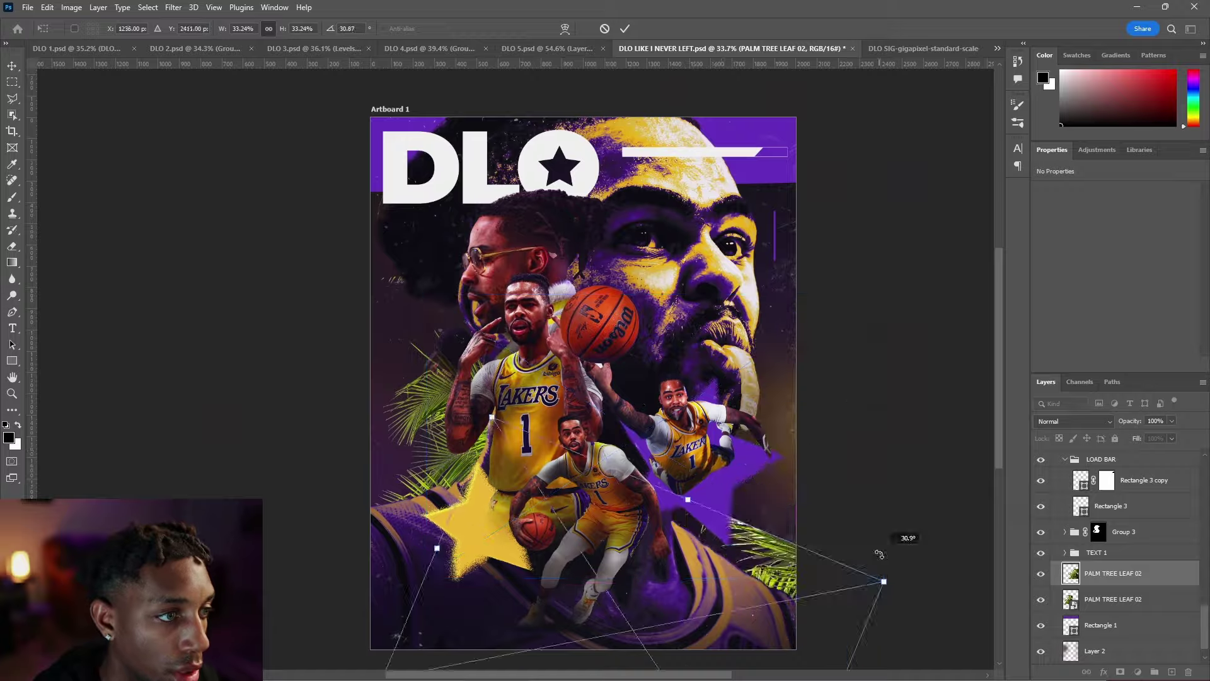
Step: Rotate and flip the duplicated palm leaf, and position it at the poster's lower right beside the purple star
left_click_drag(879, 554, 770, 272)
right_click(767, 284)
left_click(793, 420)
left_click_drag(756, 491, 803, 442)
key("Return")
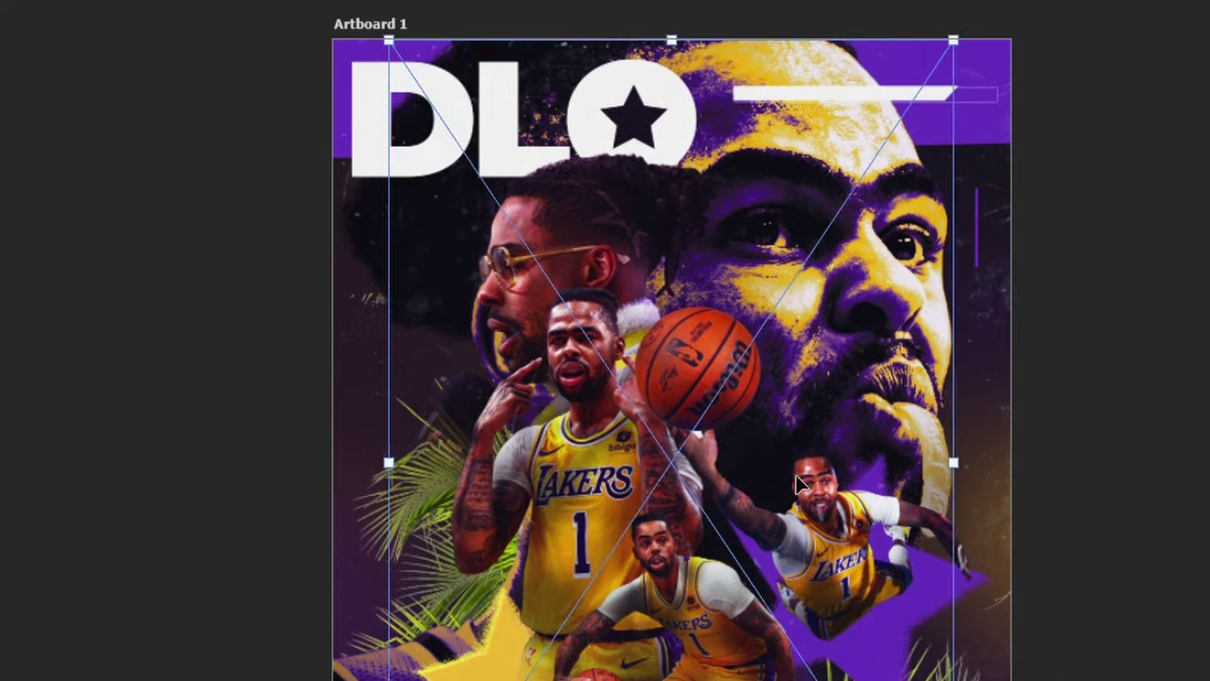
Step: Move the PALM TREE image behind the large face, rotate it about 22° and fit it into the poster's upper-right corner
left_click_drag(1113, 297, 1113, 387)
left_click_drag(1028, 402, 1026, 232)
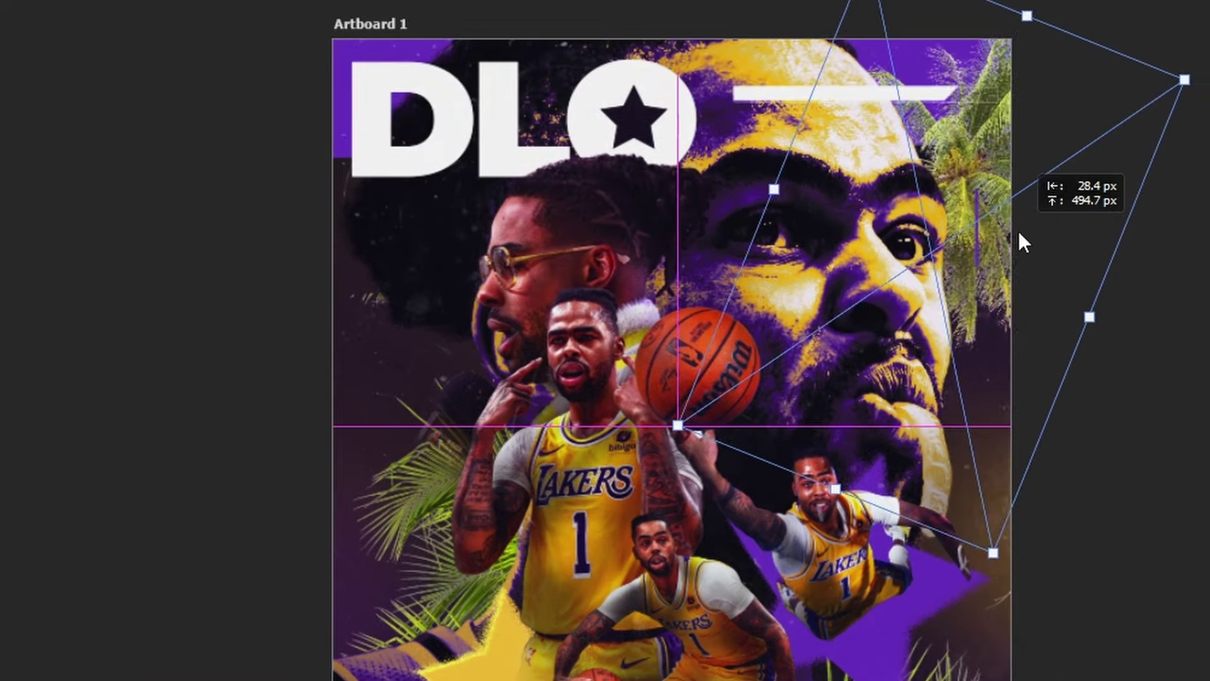
left_click_drag(1096, 322, 997, 278)
left_click_drag(970, 223, 1024, 177)
key("Return")
scroll(954, 76, "up", 5)
scroll(837, 116, "down", 5)
Step: Try placing a duplicate of the palm tree at the poster's lower left, beside the standing player
key("ctrl+j")
key("ctrl+t")
left_click_drag(983, 234, 475, 632)
key("Return")
left_click(996, 295)
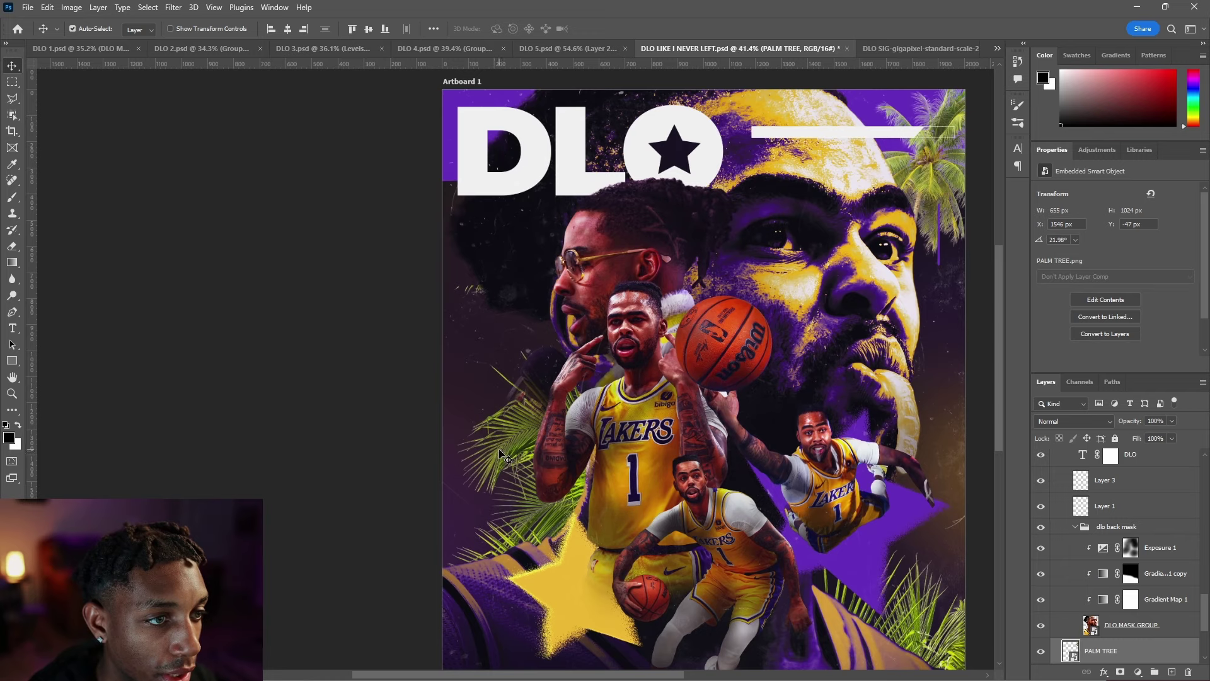
Step: Add a Gradient Map adjustment clipped to the PALM TREE LEAF 02 layer behind the standing player
left_click(504, 455)
scroll(1110, 632, "down", 2)
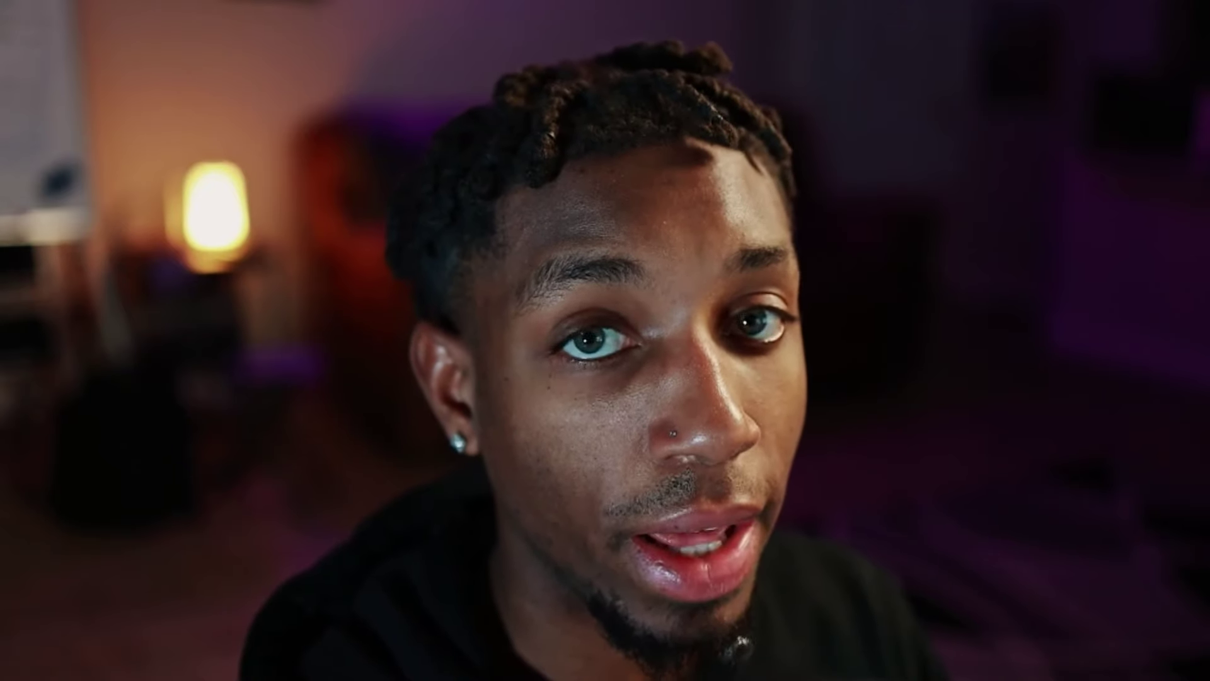
left_click(1138, 672)
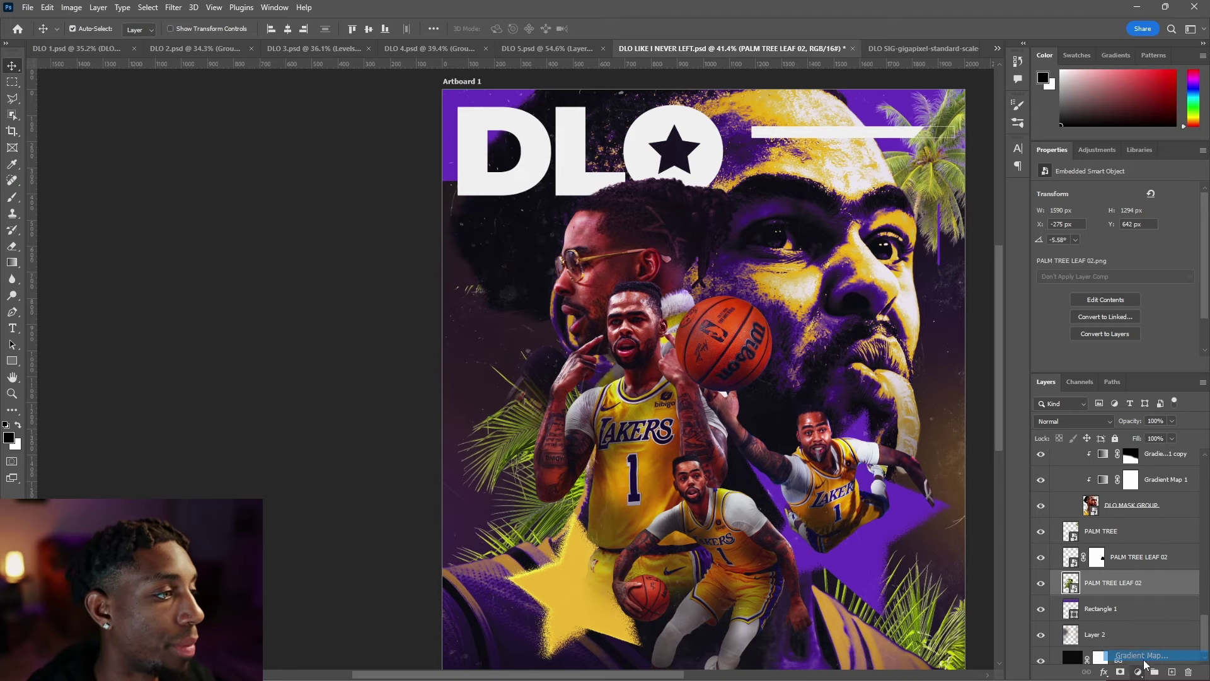
left_click(1142, 655)
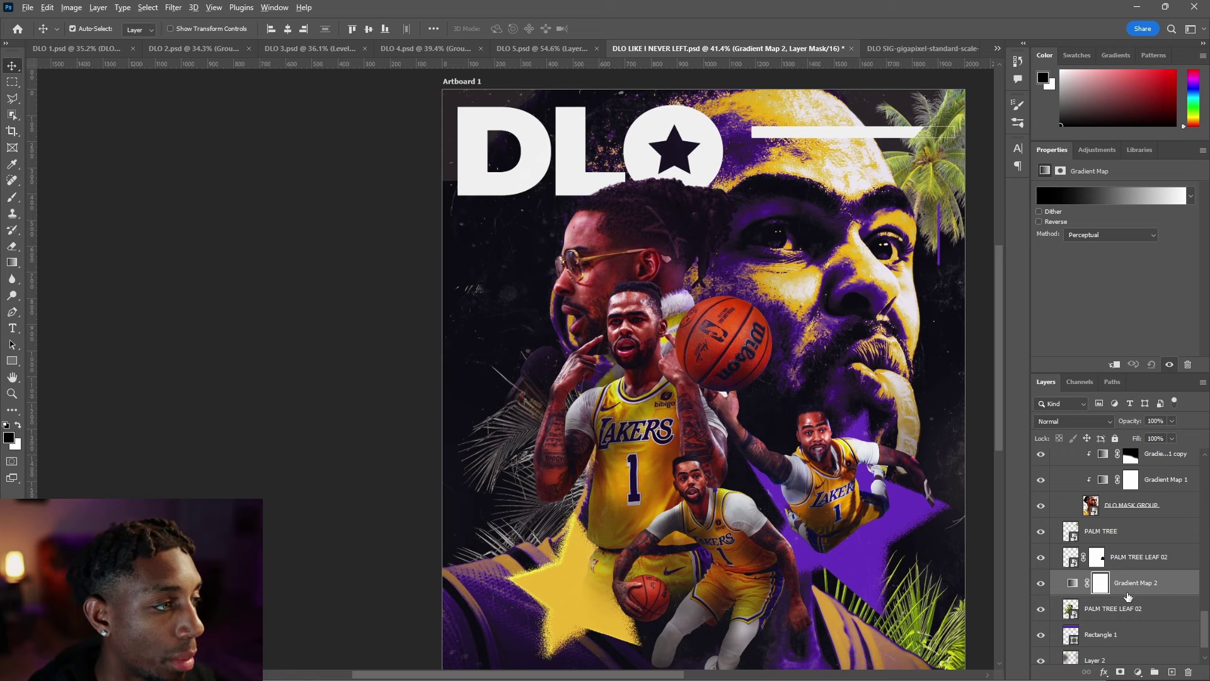
left_click(1126, 593, "alt")
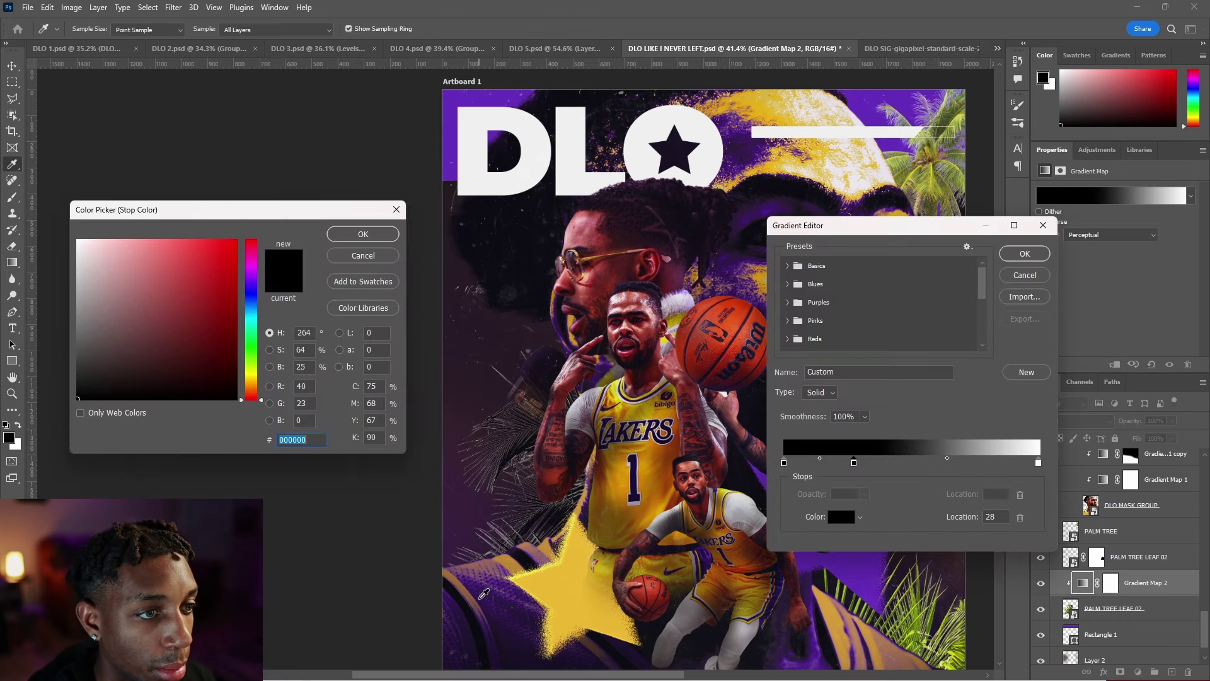
Step: Colour the leaf's gradient with a dark purple stop 281740 at location 28 and a gold stop aa8934 at location 58
left_click(484, 592)
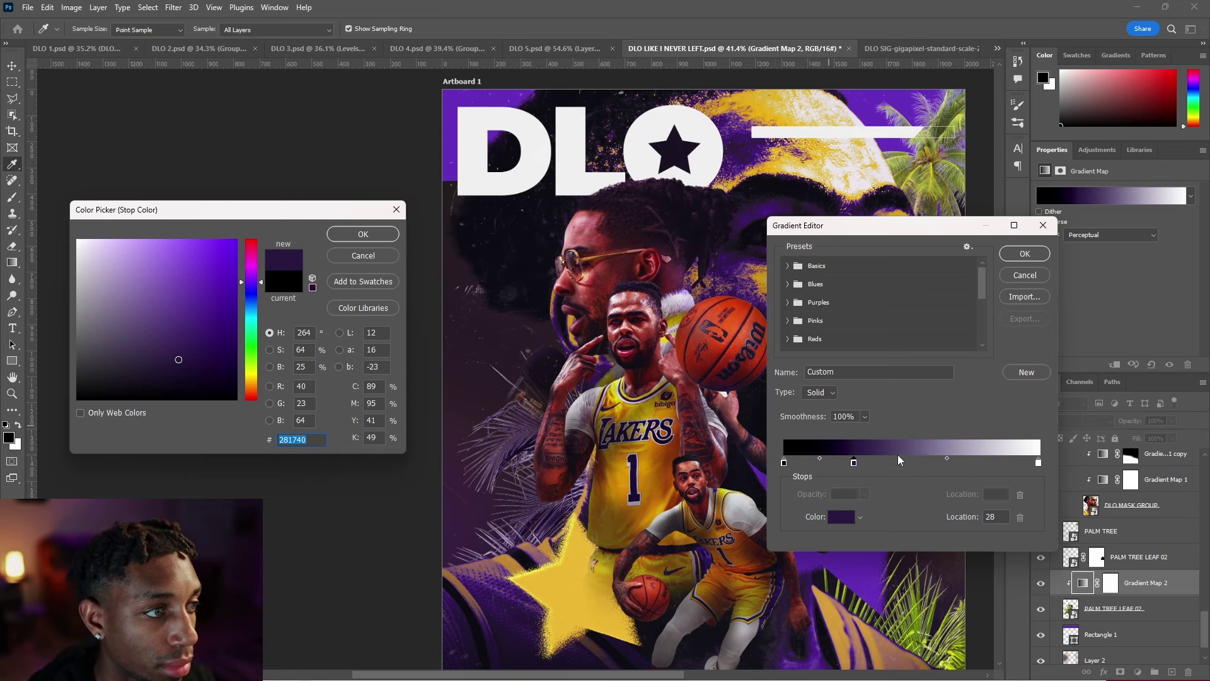
left_click(374, 232)
left_click(930, 462)
double_click(931, 463)
left_click(201, 295)
left_click_drag(180, 288, 218, 322)
left_click(542, 576)
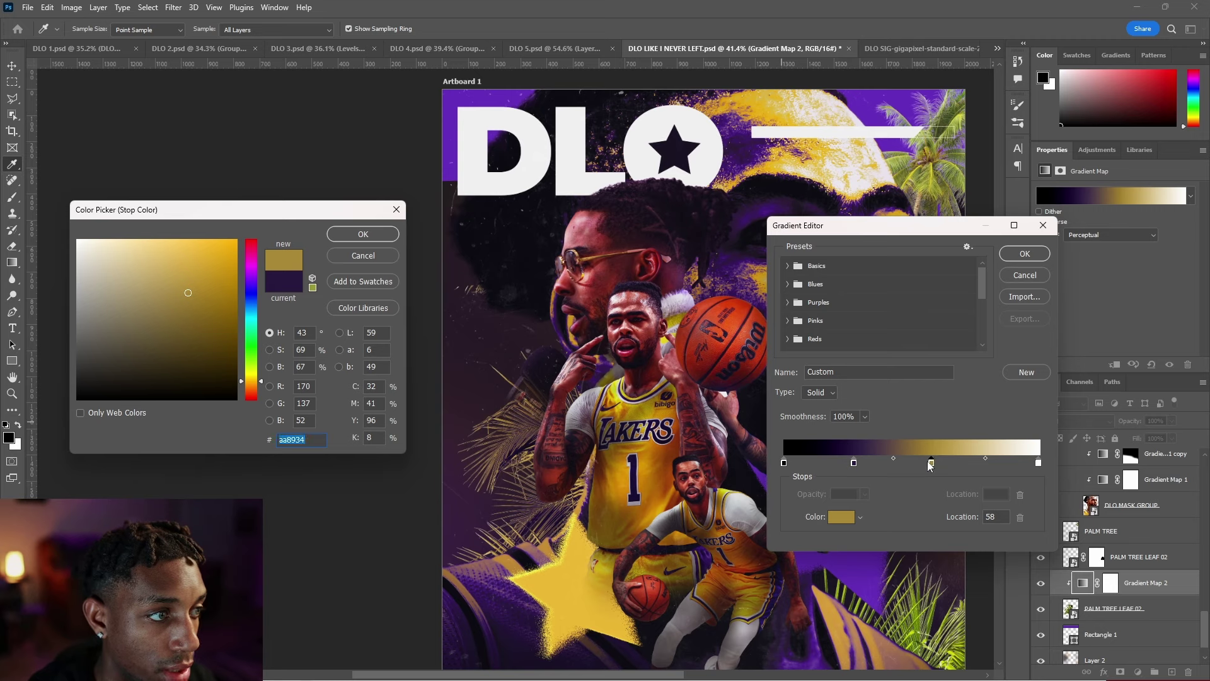
left_click(382, 235)
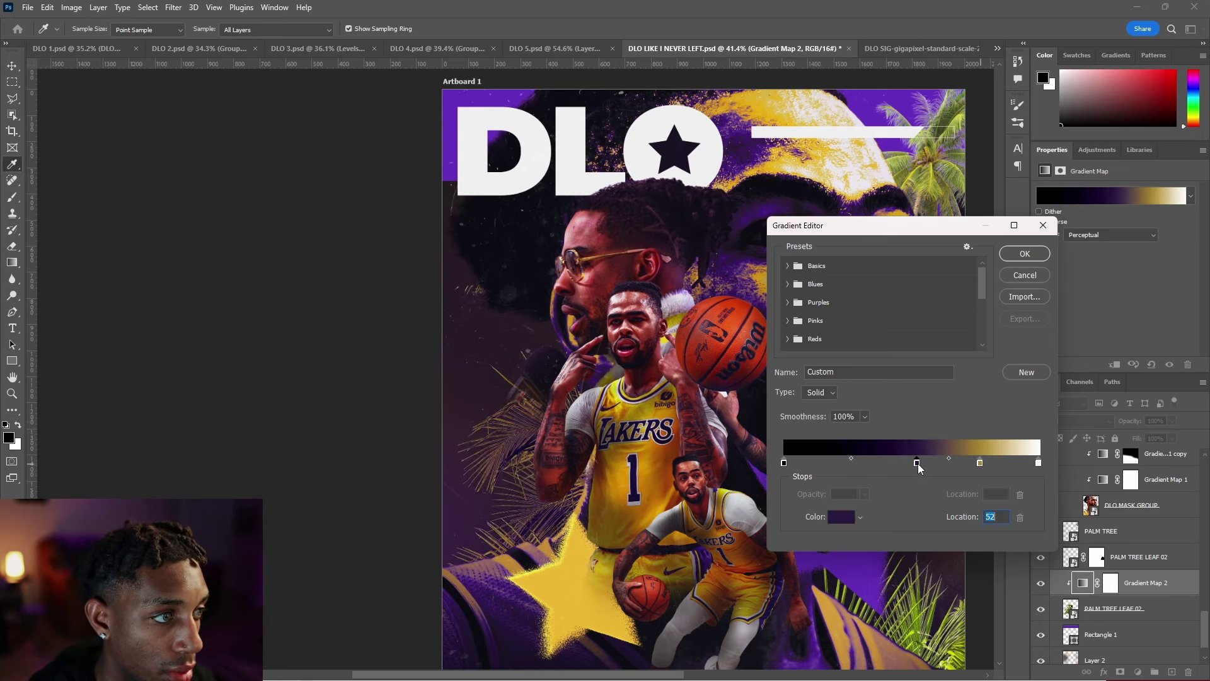
Step: Shift the dark purple gradient stop slightly toward the shadows and lighten the gold stop to a pale yellow
left_click_drag(917, 463, 901, 464)
double_click(981, 462)
left_click(172, 268)
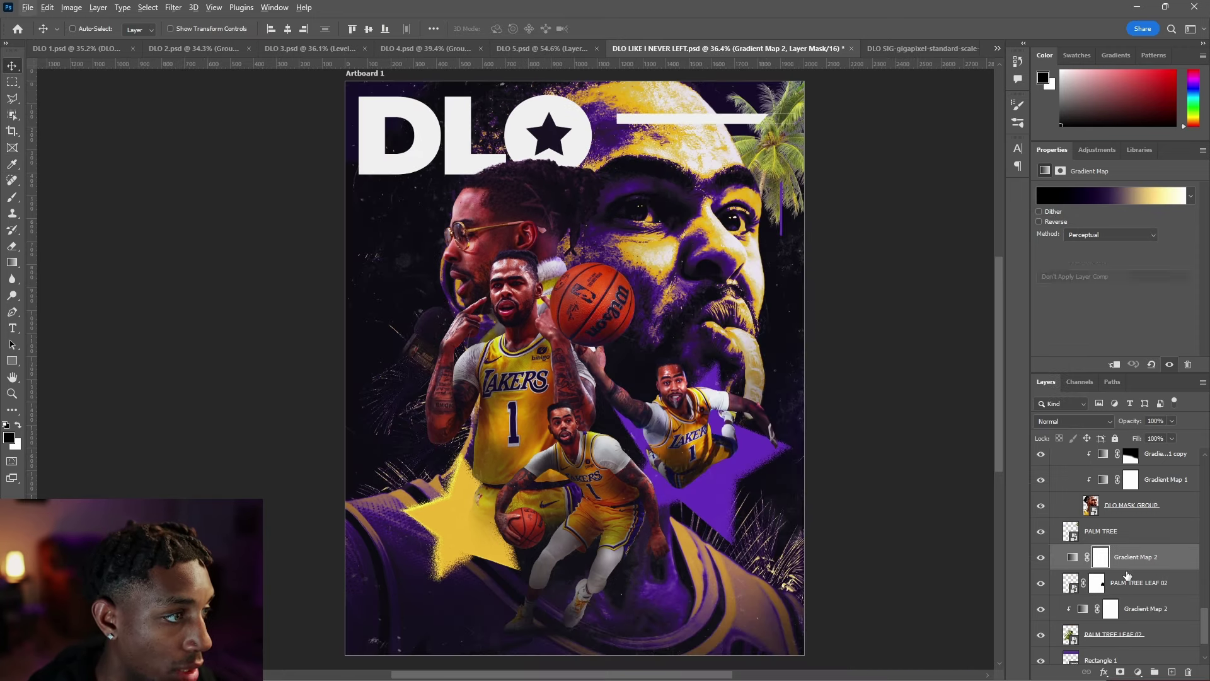
Step: Copy the leaf's Gradient Map above the masked PALM TREE LEAF 02 layer and clip it to that leaf
key("ctrl+z")
left_click(1140, 585)
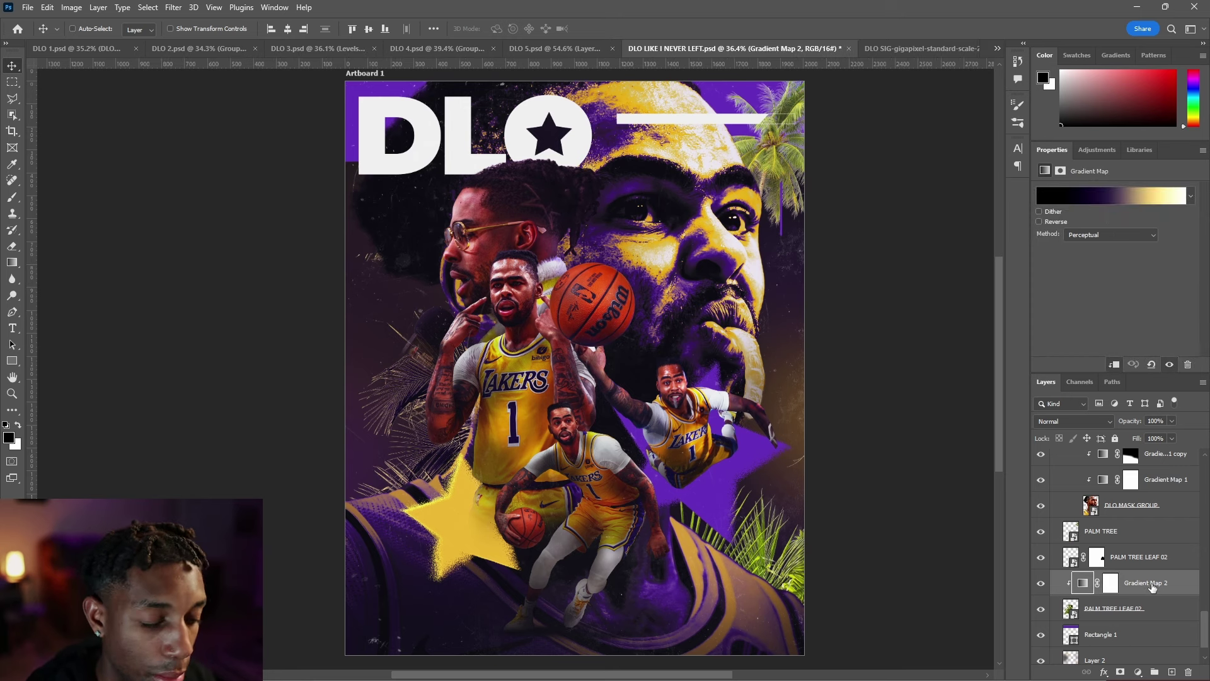
left_click(1147, 557)
key("ctrl+z")
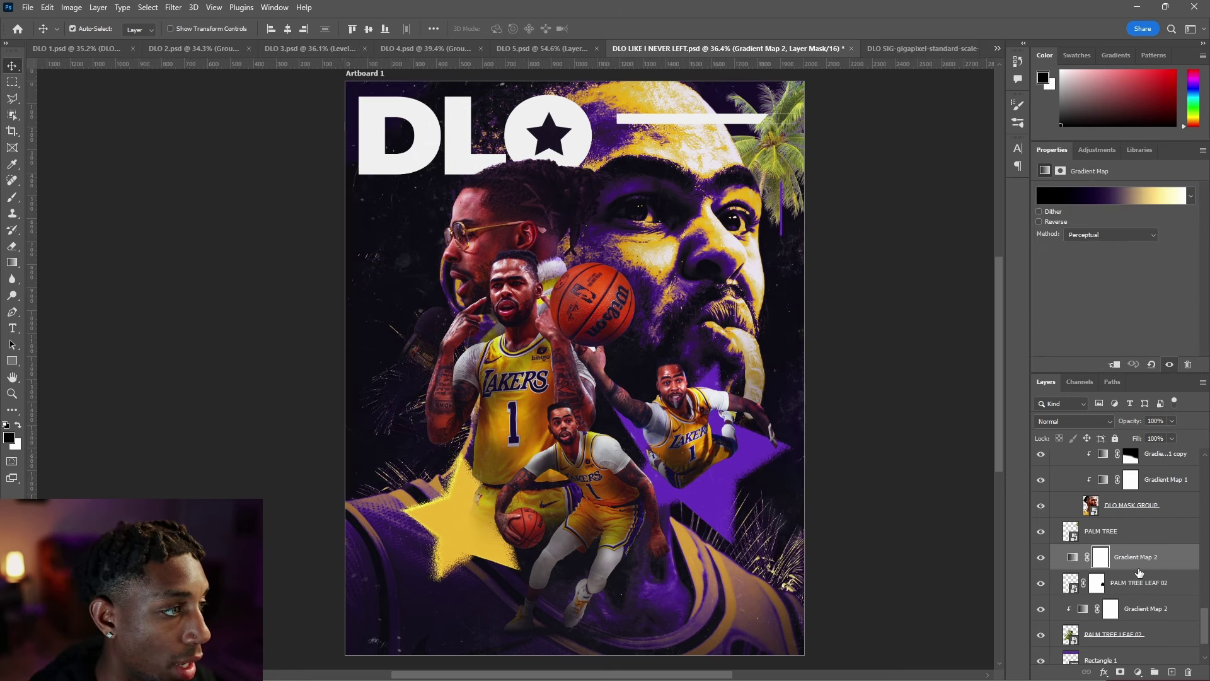
left_click(1139, 567, "alt")
Step: Move the yellow and dark purple stops of the second leaf's gradient map toward the highlights
scroll(641, 383, "down", 3)
scroll(641, 383, "up", 3)
left_click(1111, 196)
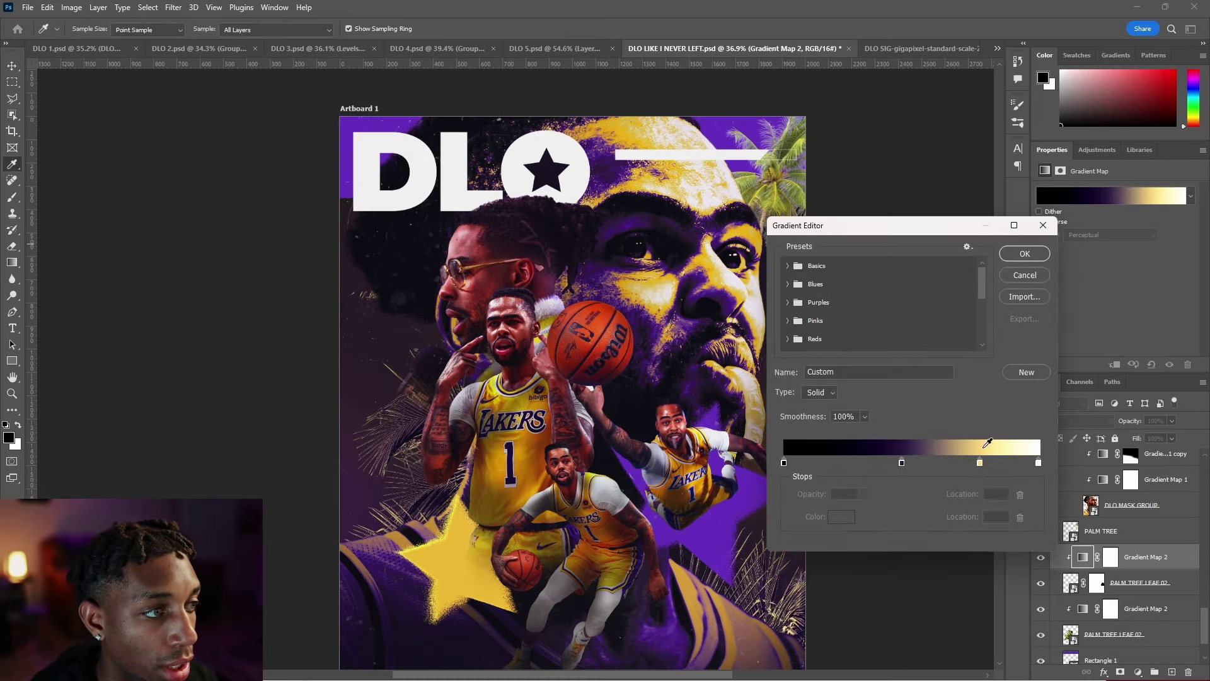
left_click_drag(981, 467, 1005, 465)
left_click_drag(901, 464, 948, 465)
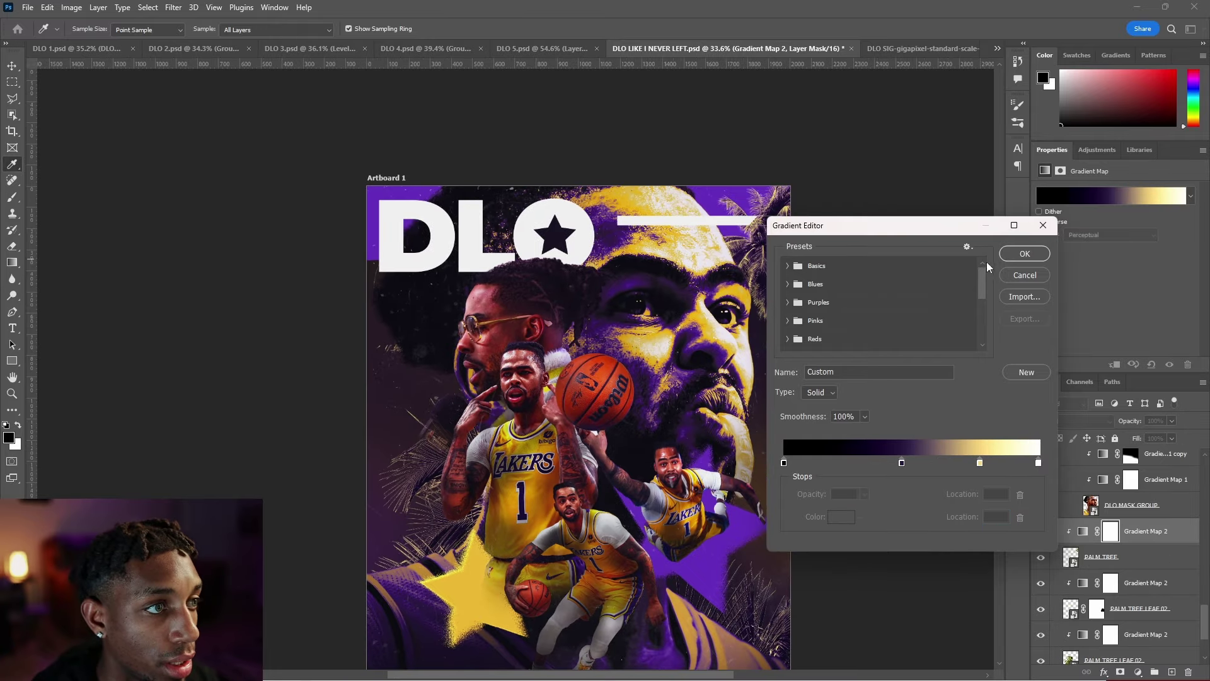
Step: Adjust the gradient map clipped to the PALM TREE layer so the tree takes on muted purple tones
left_click_drag(895, 225, 560, 233)
left_click(689, 261)
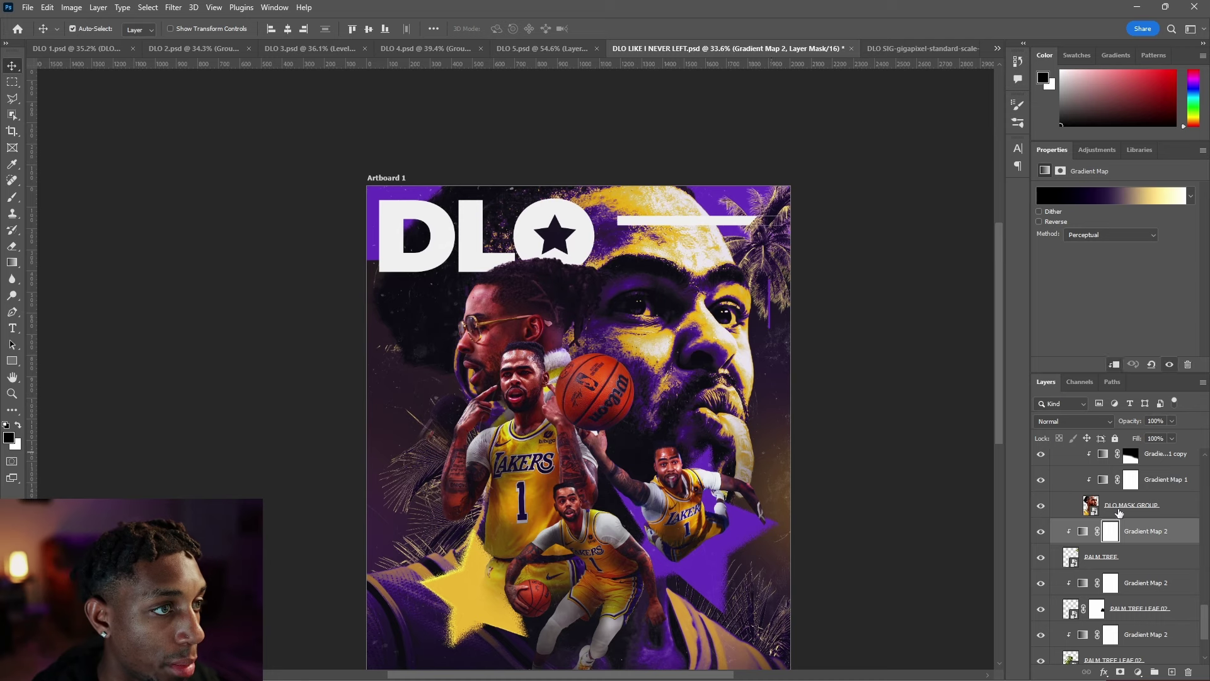
left_click(1107, 195)
left_click_drag(558, 239, 365, 241)
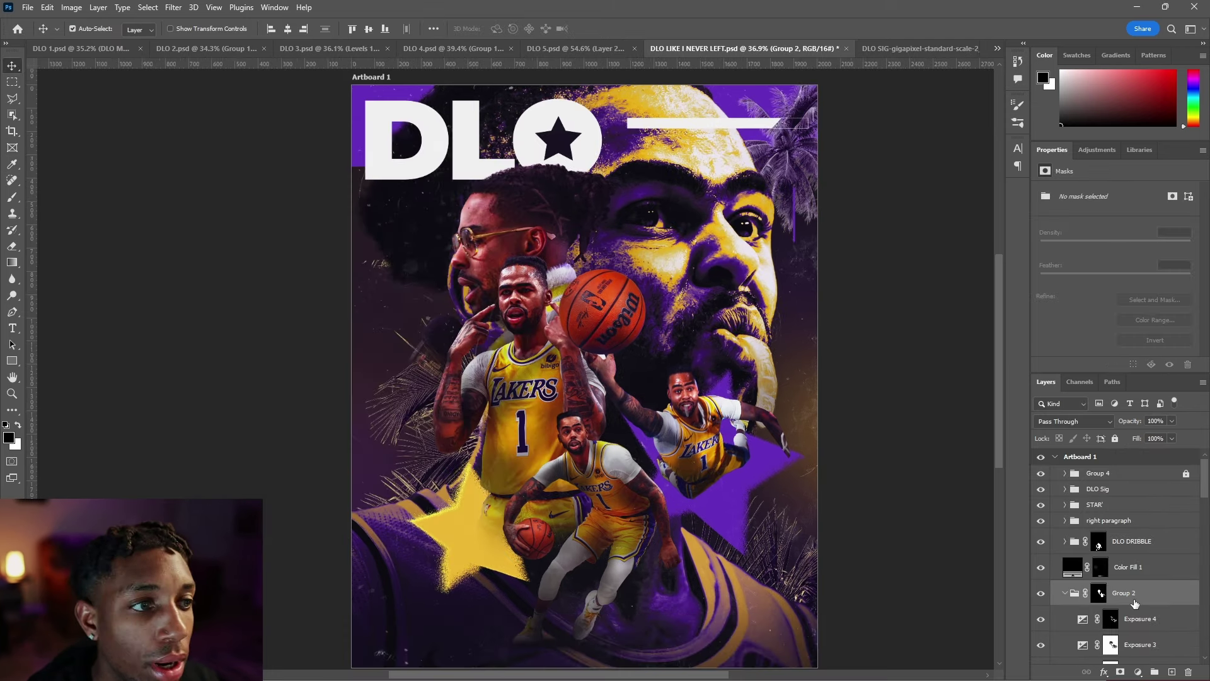
Step: Add a Gradient Map adjustment above Exposure 4 in Group 2, over the diving player and his basketball
scroll(704, 408, "down", 2)
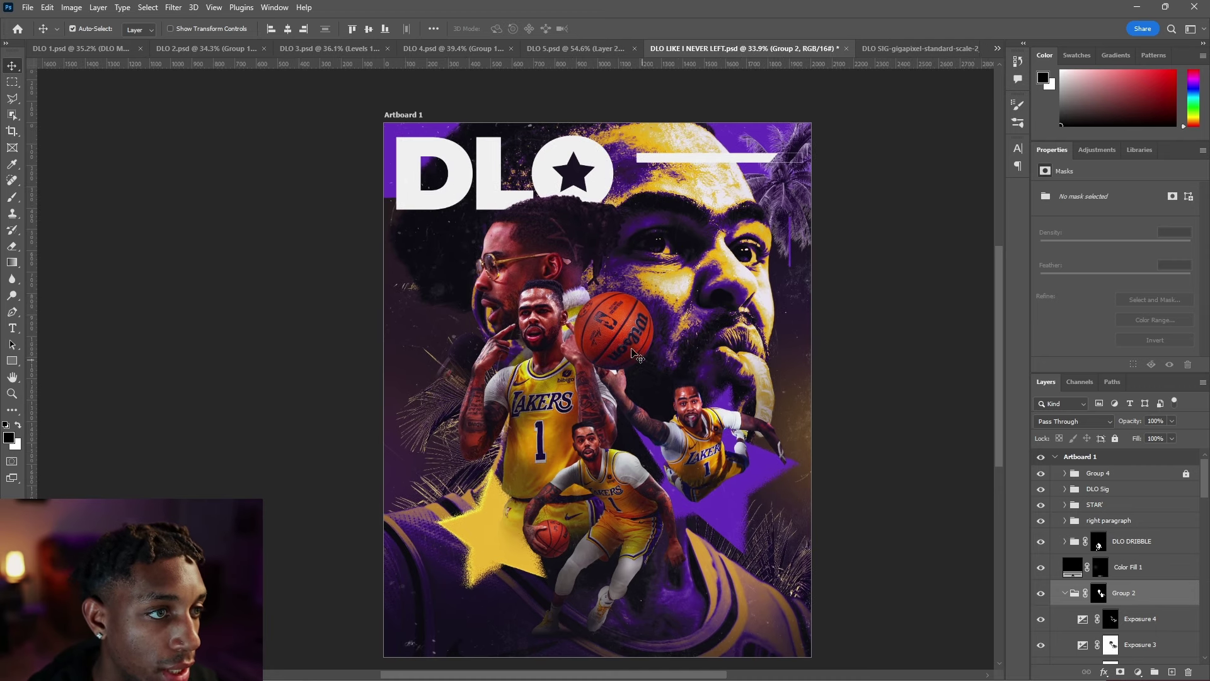
left_click(1142, 619)
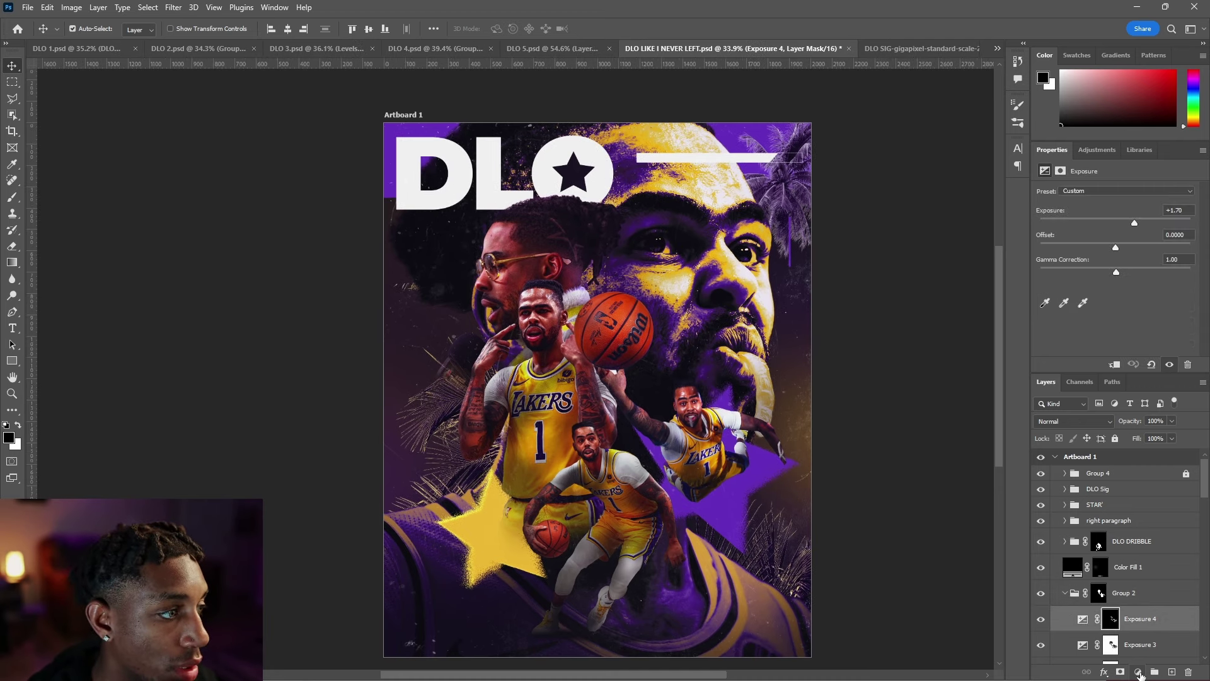
left_click(1138, 673)
left_click(1123, 656)
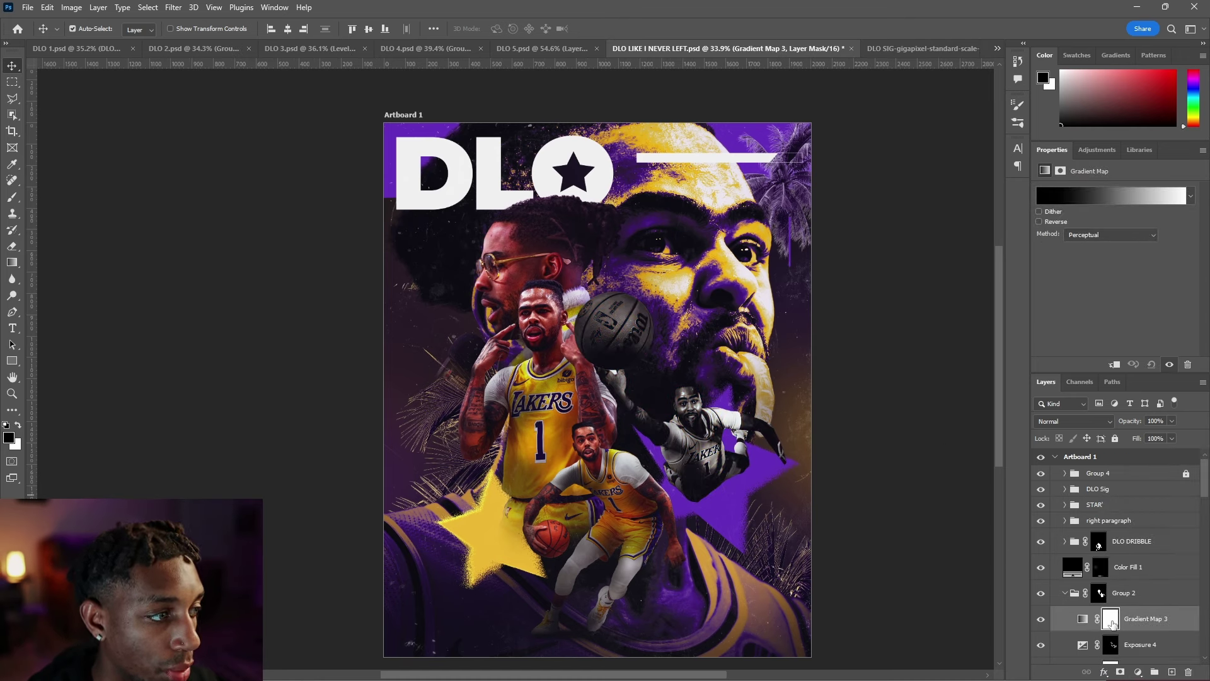
key("ctrl+z")
left_click(1138, 672)
left_click(1142, 656)
Step: Recolour the middle stop of the new gradient map with purple sampled from the poster
left_click(1110, 195)
left_click_drag(372, 246, 306, 236)
double_click(292, 465)
left_click(686, 364)
key("Return")
key("Return")
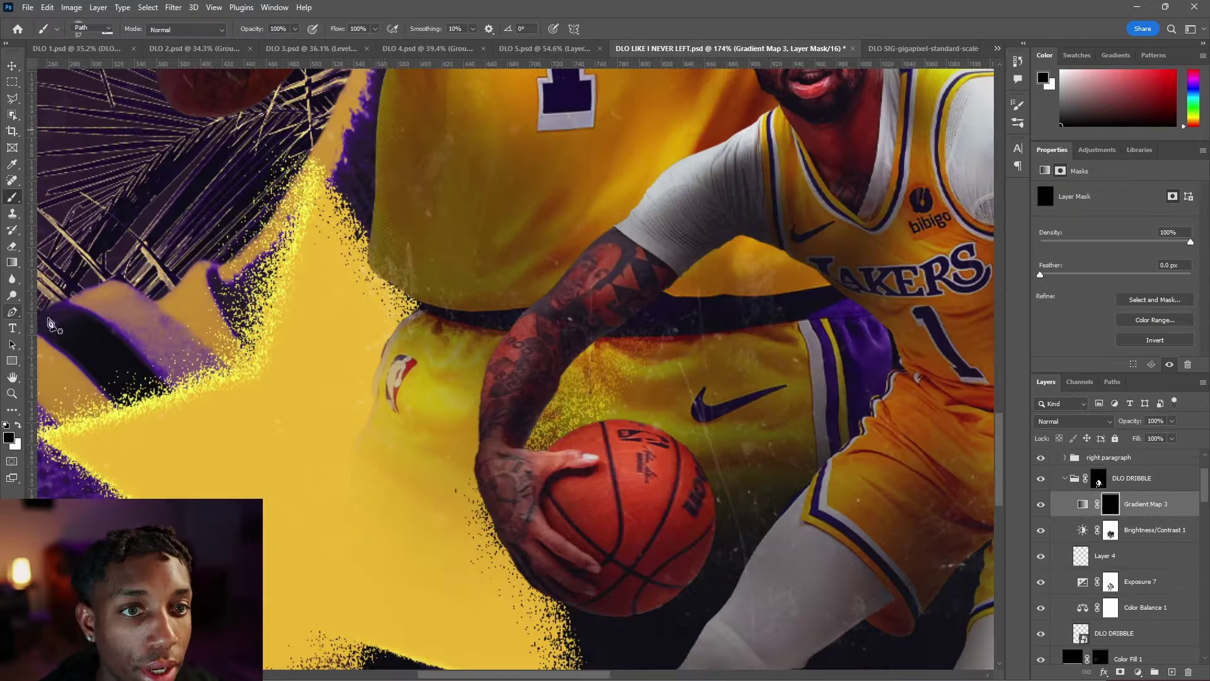
Step: Trace a Pen path around the dribbling player's basketball, following his fingers, and make it an anti-aliased selection with 0 pixels feather
scroll(600, 536, "down", 3)
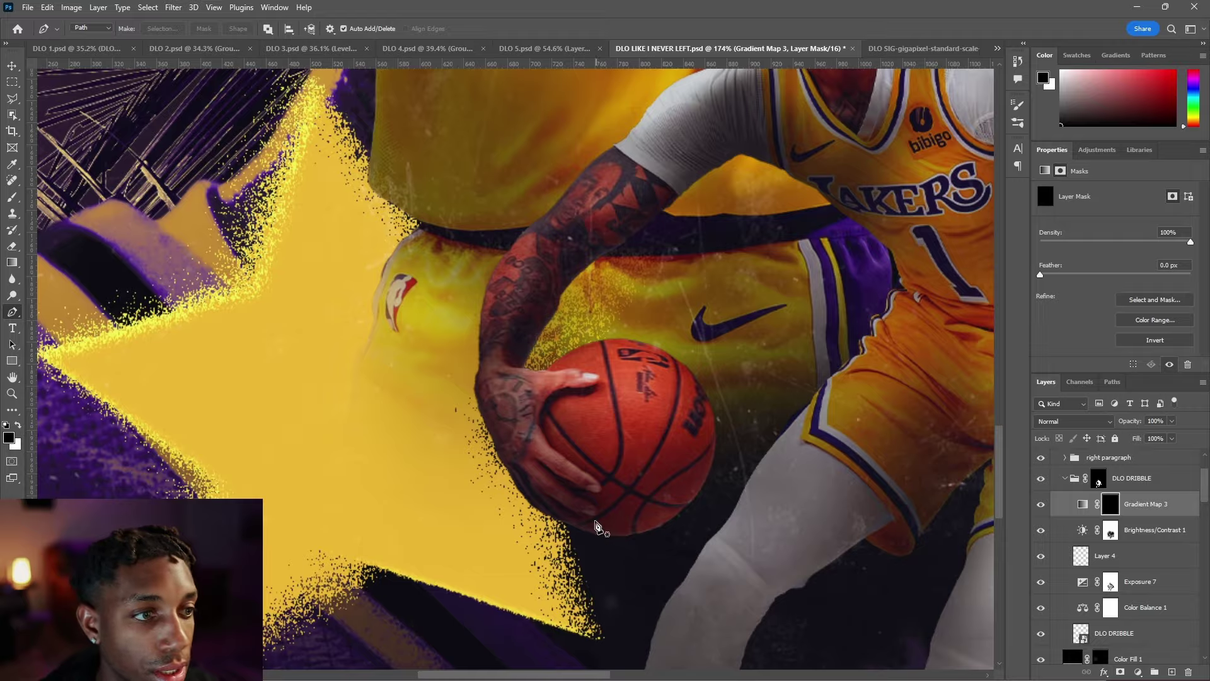
scroll(591, 486, "up", 6)
left_click(612, 491)
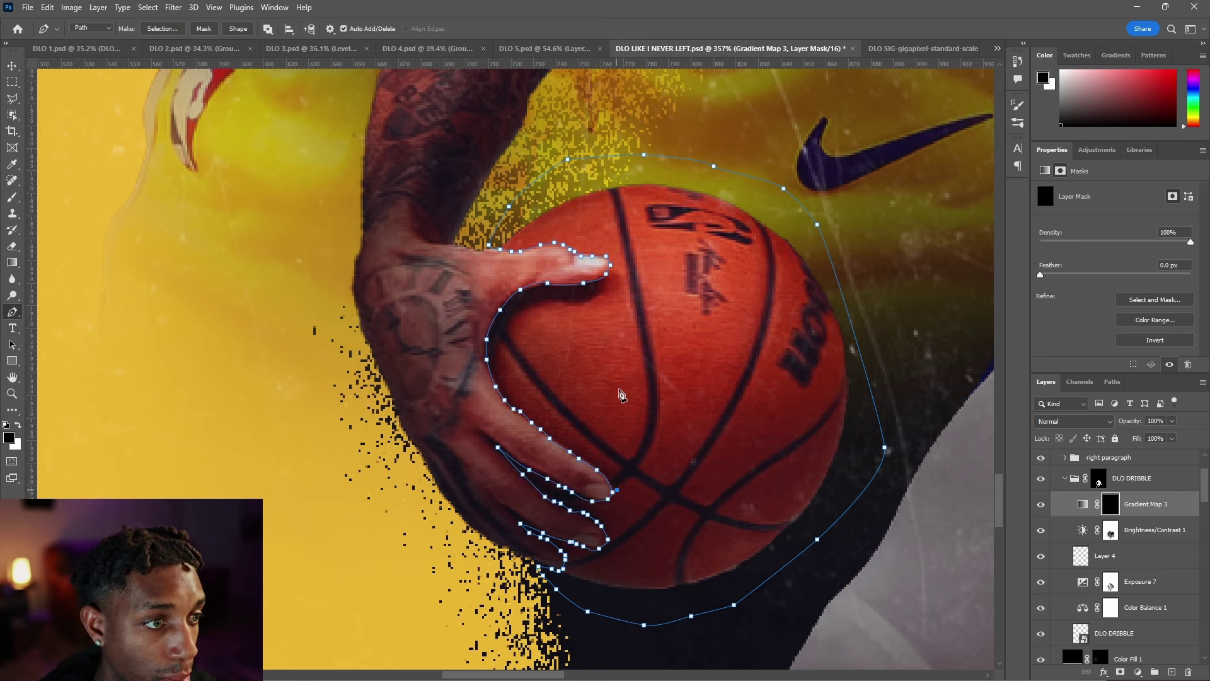
right_click(653, 321)
right_click(643, 344)
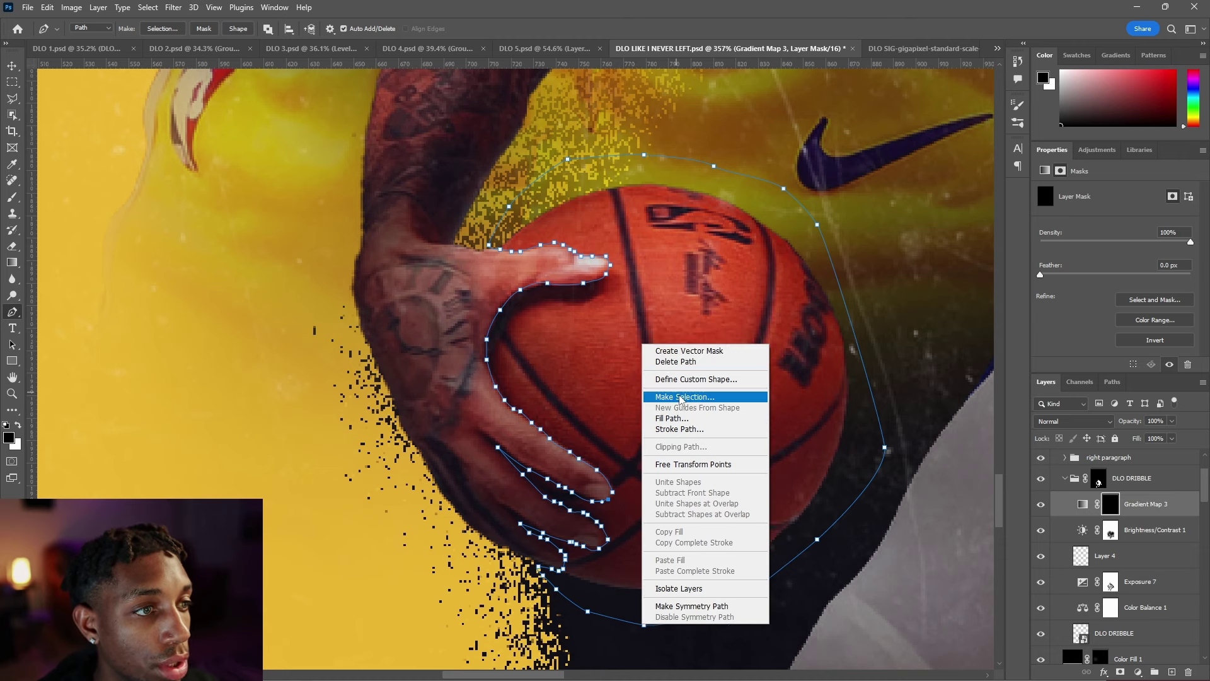
left_click(681, 397)
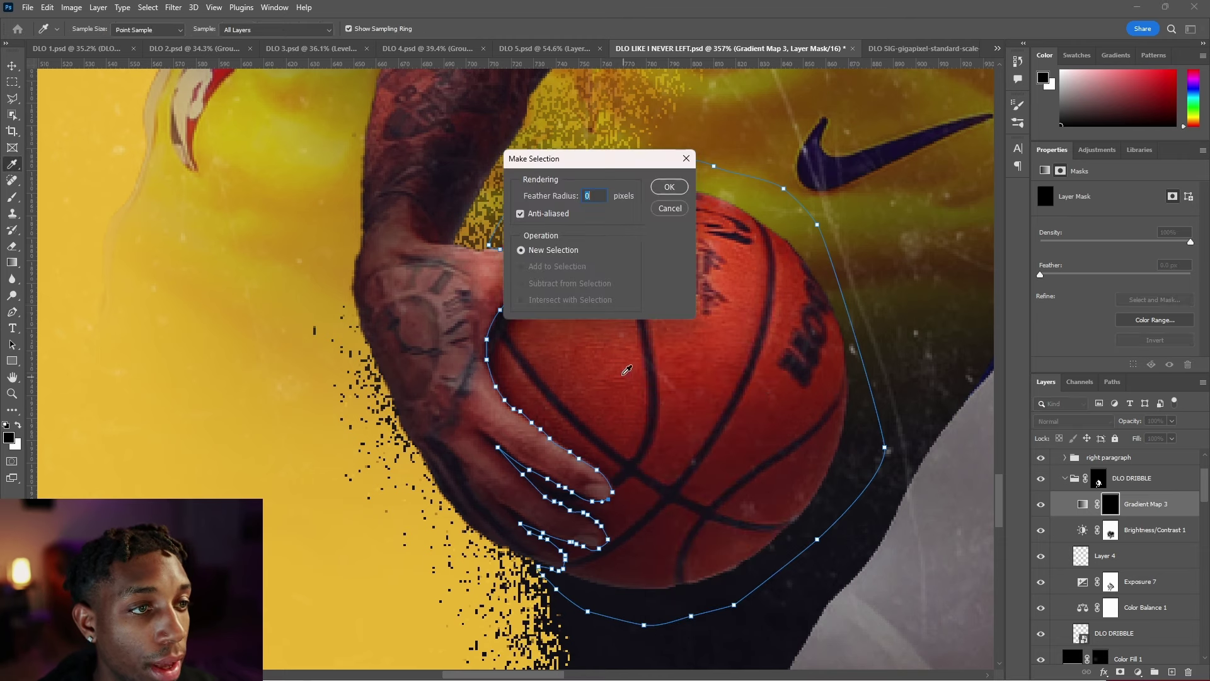
left_click(669, 187)
Step: Fill the selected basketball area with white on the Gradient Map 3 mask in the DLO DRIBBLE group
key("ctrl+BackSpace")
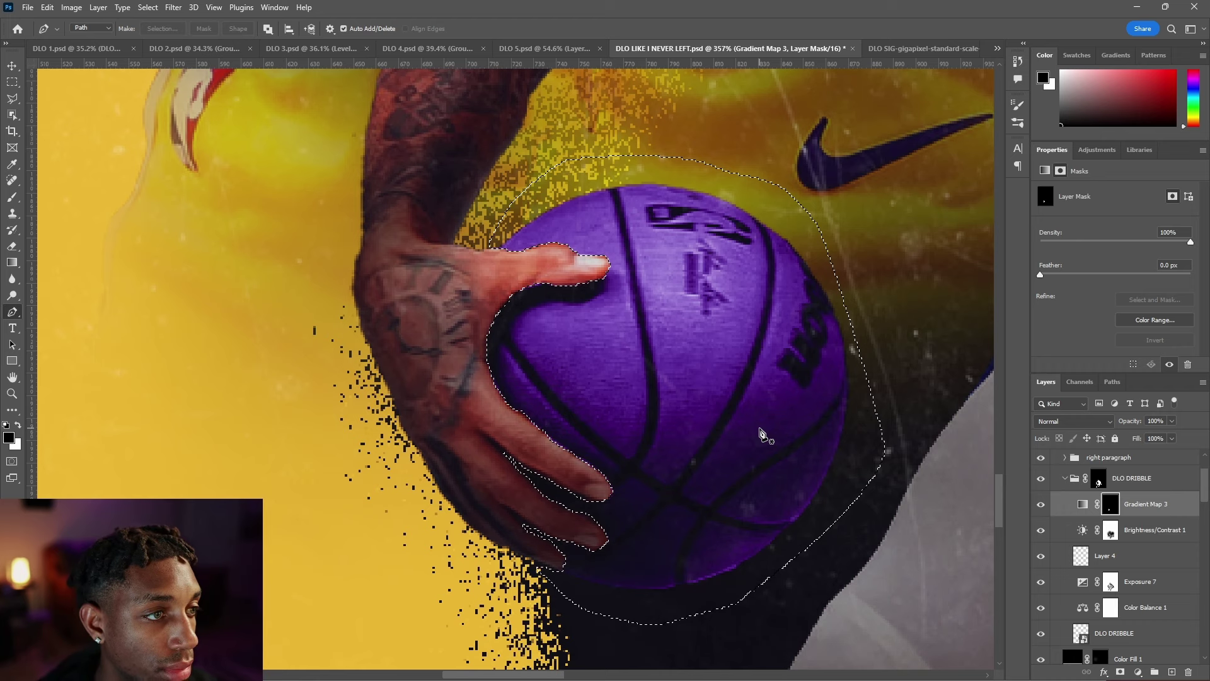
key("ctrl+z")
key("ctrl+shift+z")
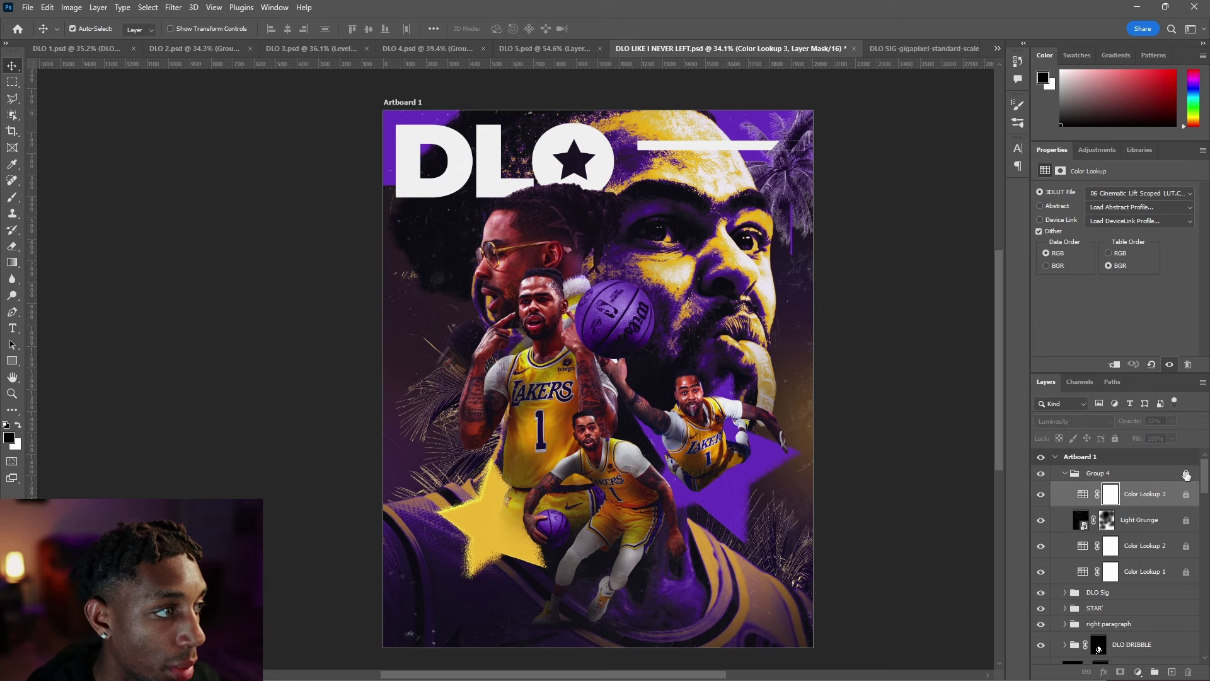
Step: Add a Curves adjustment above Color Lookup 3 in Group 4 and place shadow, midtone and highlight points on its RGB curve
left_click(1138, 671)
left_click(1128, 519)
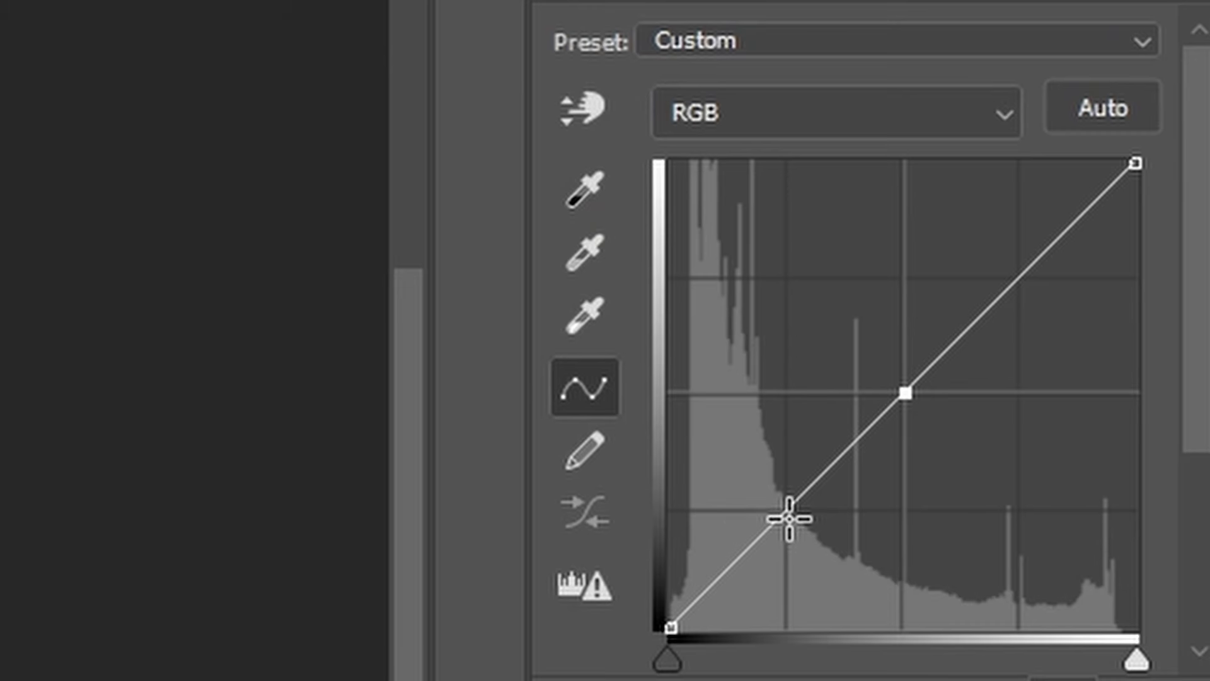
left_click(1096, 317)
left_click(1018, 281)
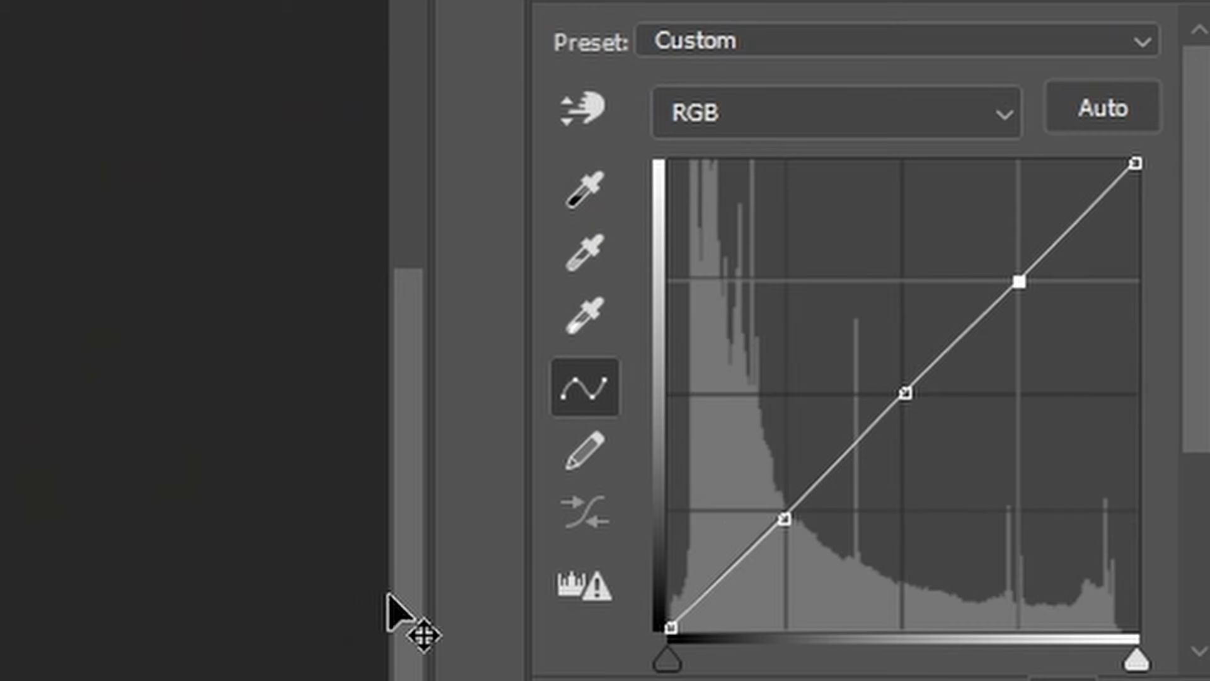
Step: Raise the midtone and highlight points of the RGB curve and fine-tune the shadow point
left_click_drag(1072, 245, 1066, 235)
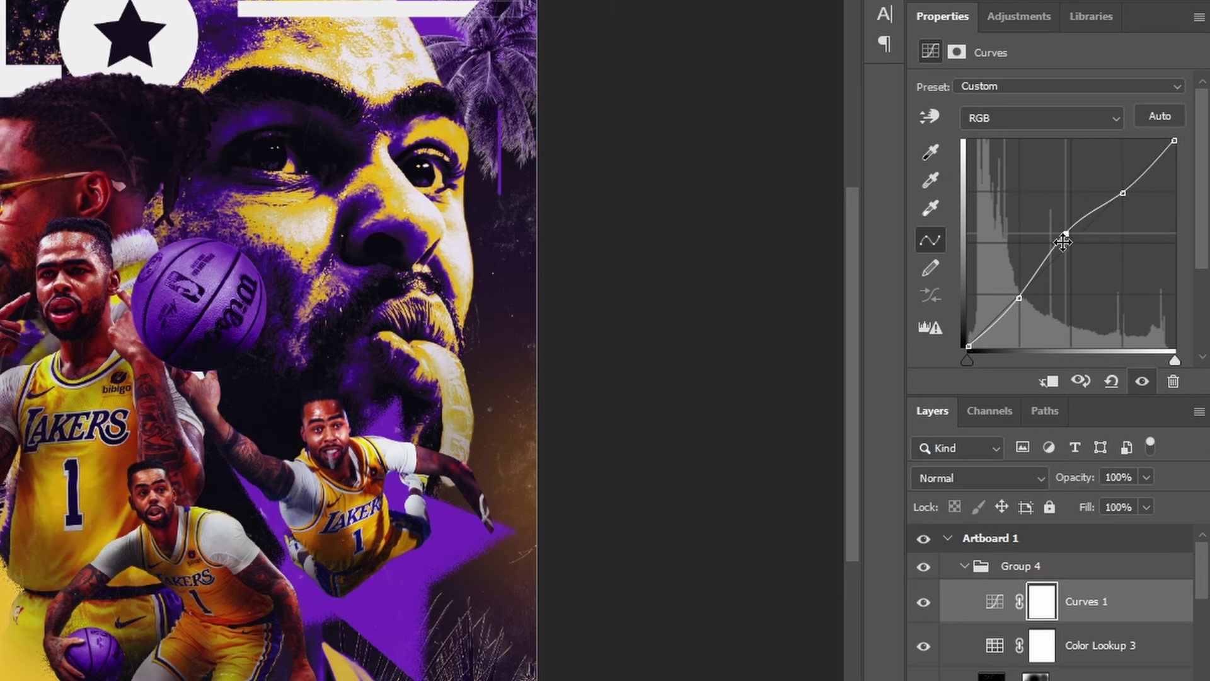
left_click(1019, 298)
left_click_drag(1010, 289, 1015, 296)
left_click_drag(1126, 196, 1116, 182)
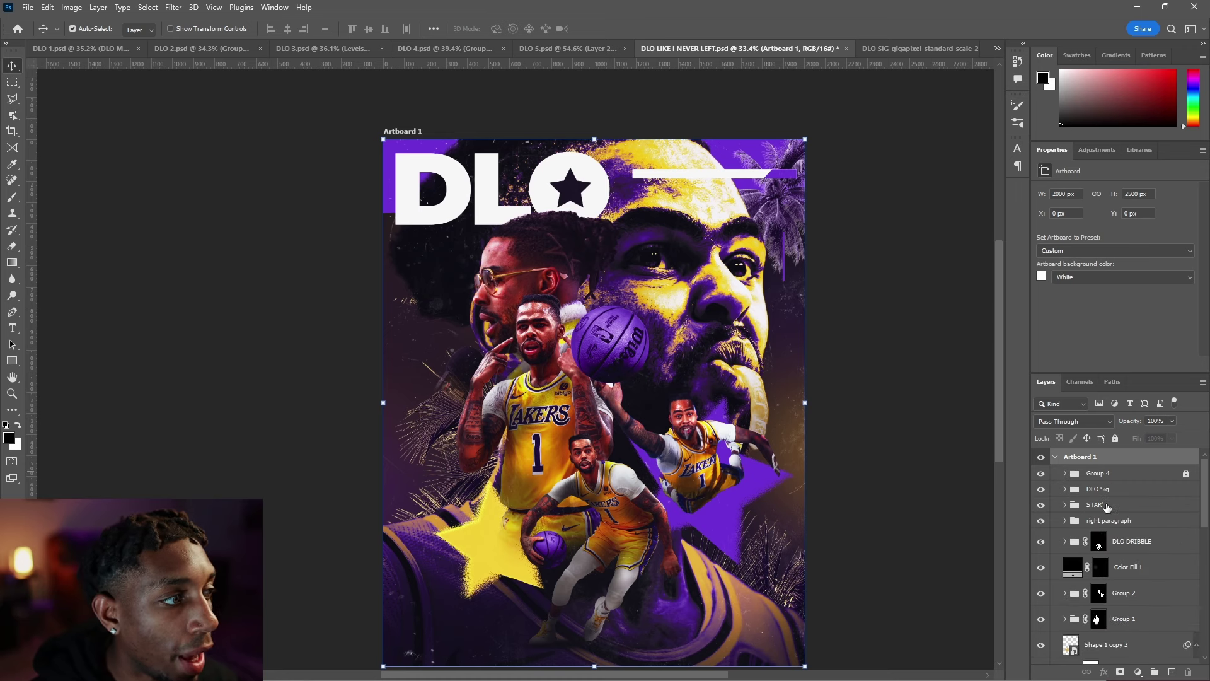
Step: Add the white Montserrat Black text "LA" at 33.12 pt and move it to the poster's lower right, beside the dribbling player's feet
left_click(1100, 490)
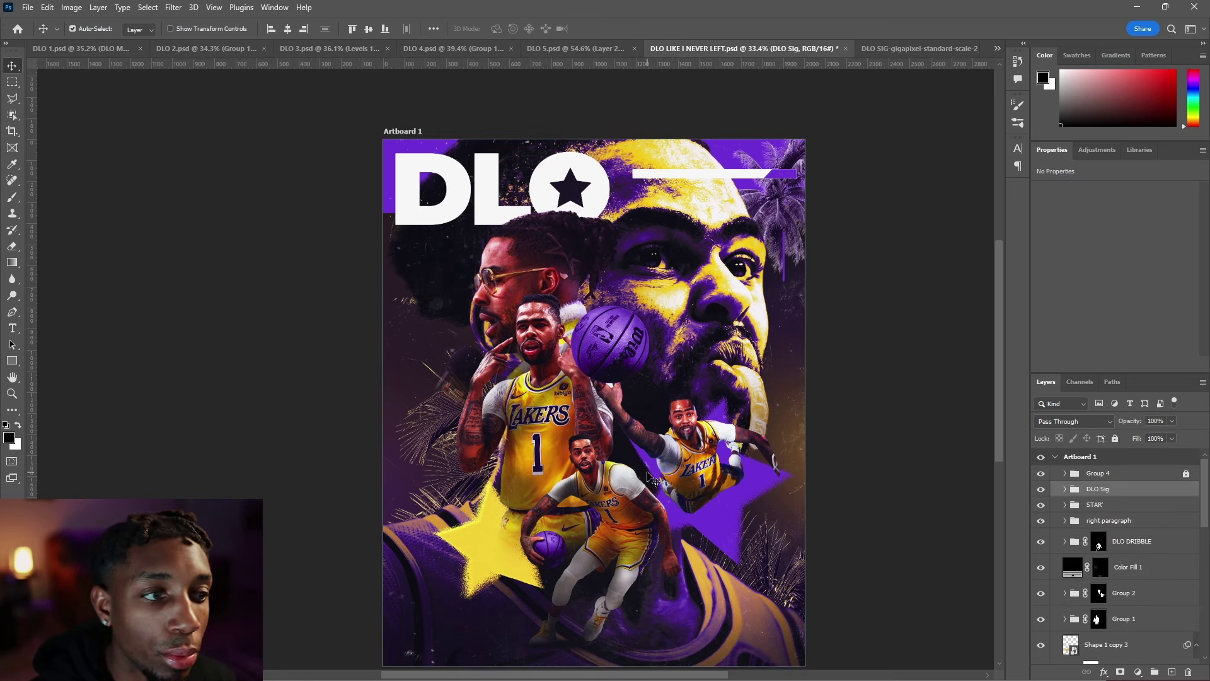
key("p")
key("t")
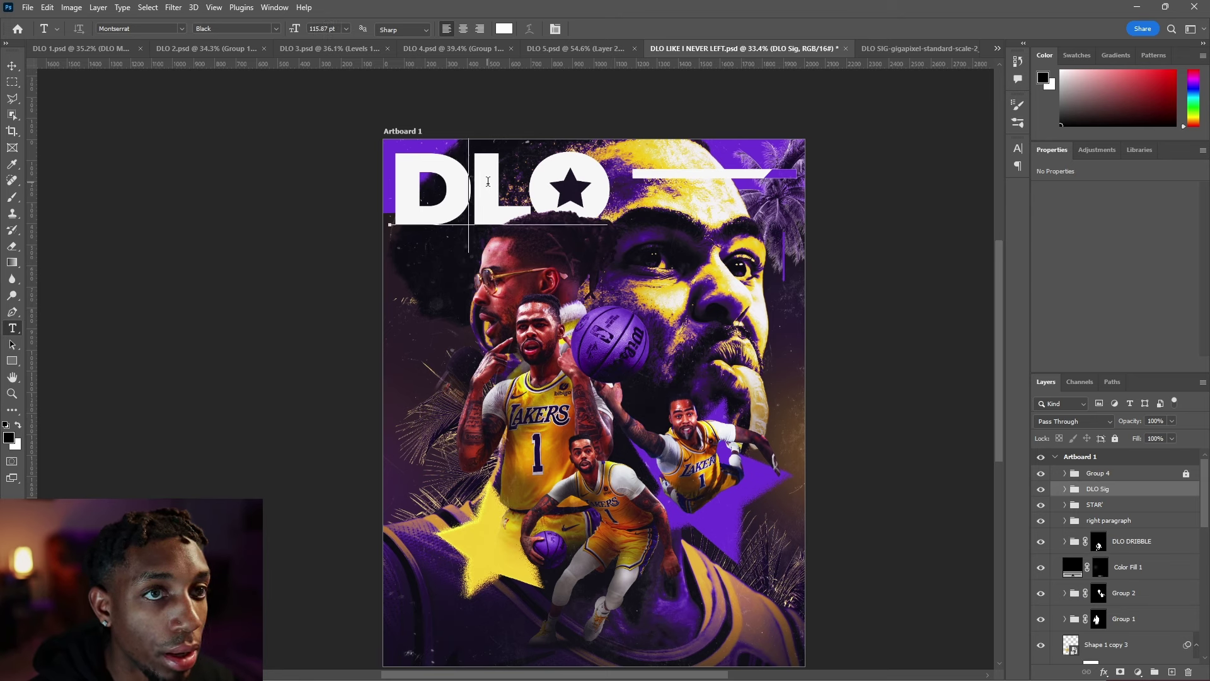
left_click(488, 181, "ctrl")
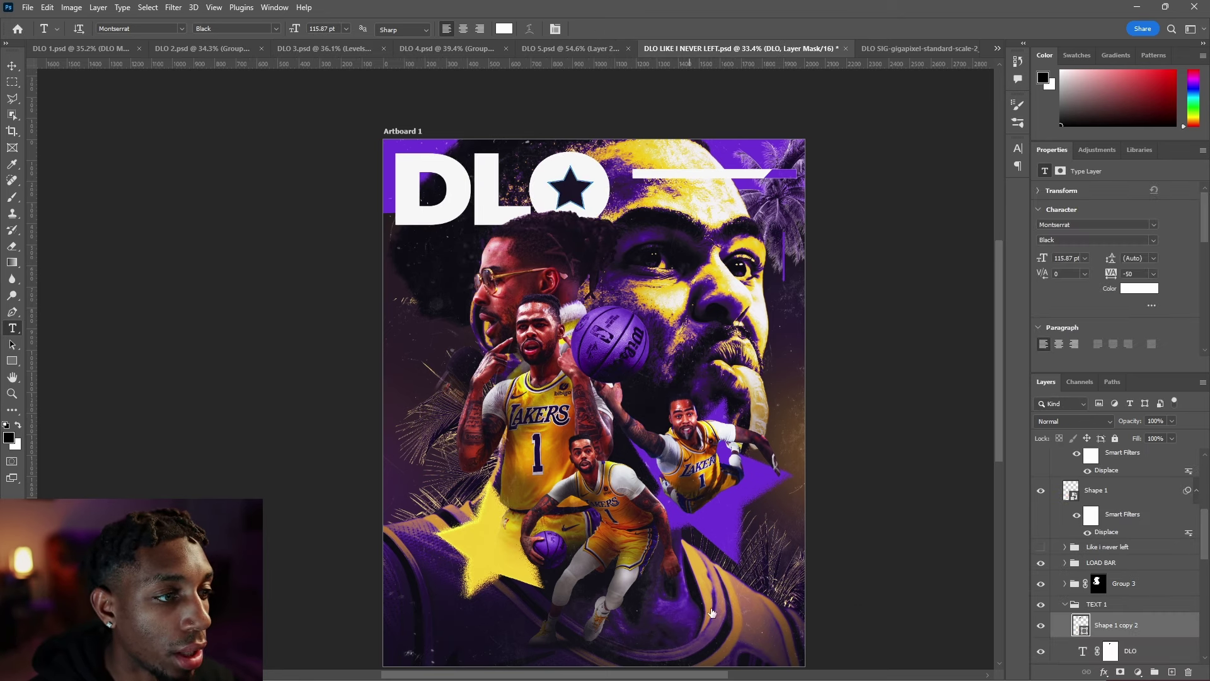
scroll(1092, 521, "up", 5)
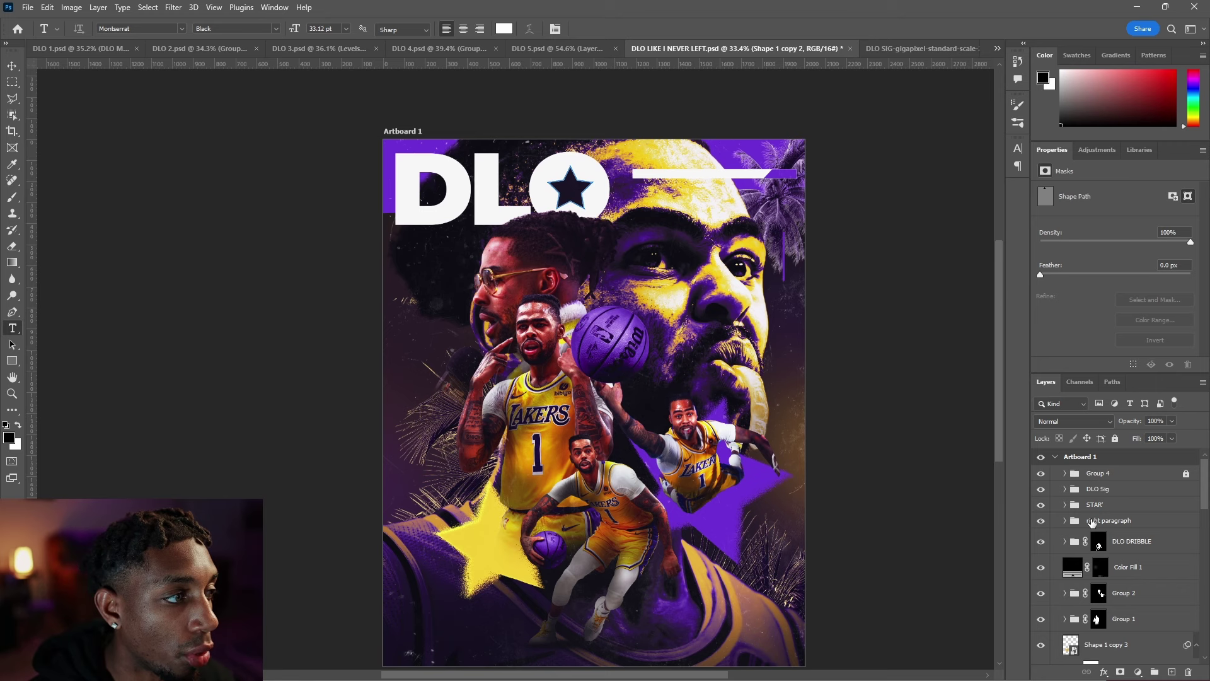
left_click(676, 604)
type("LA")
key("Escape")
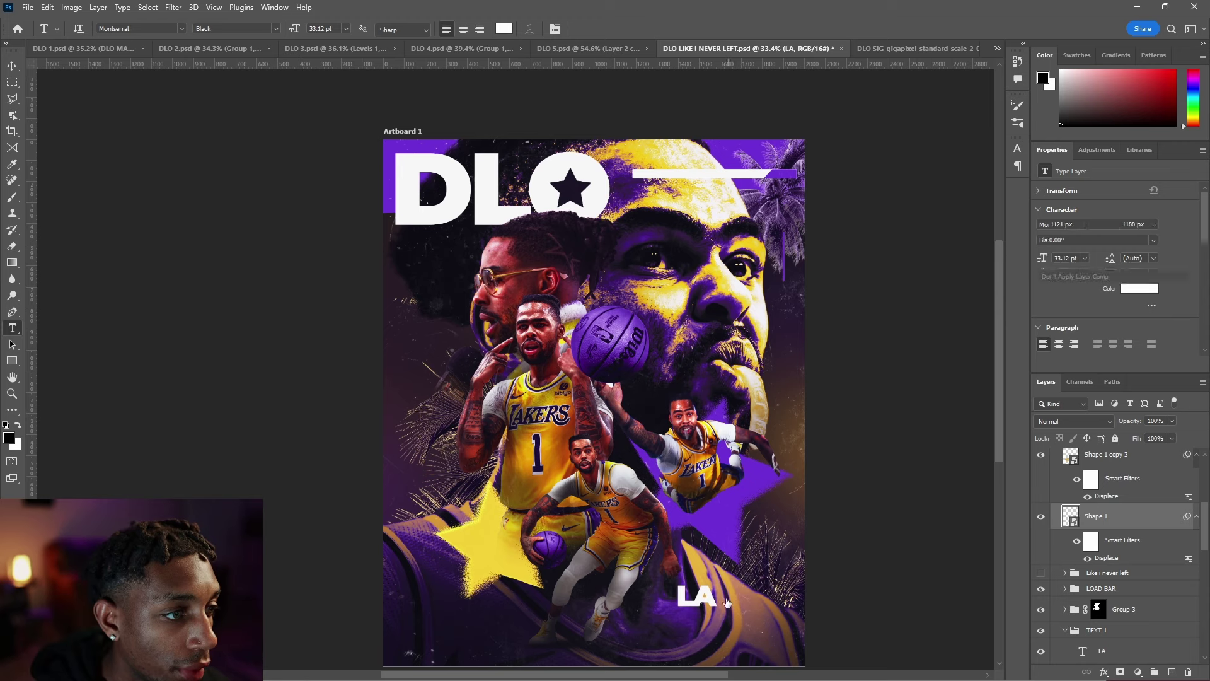
key("v")
left_click_drag(704, 606, 723, 587)
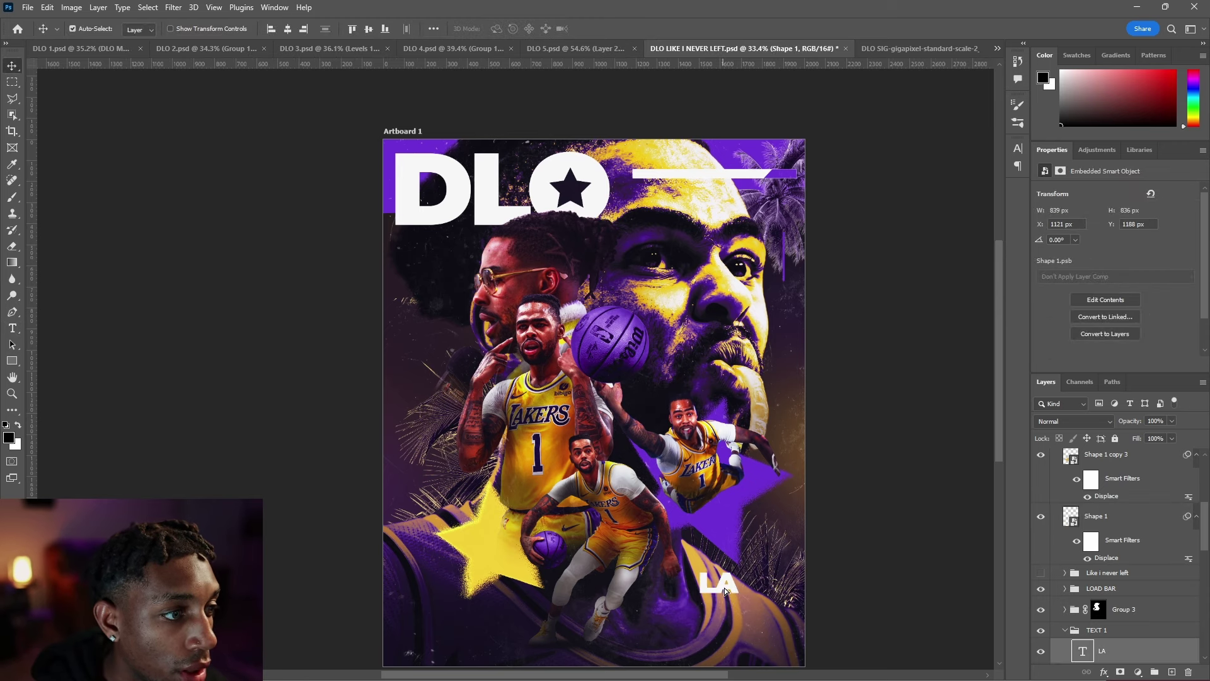
Step: Set the tracking of the LA text to 40
scroll(724, 587, "up", 3)
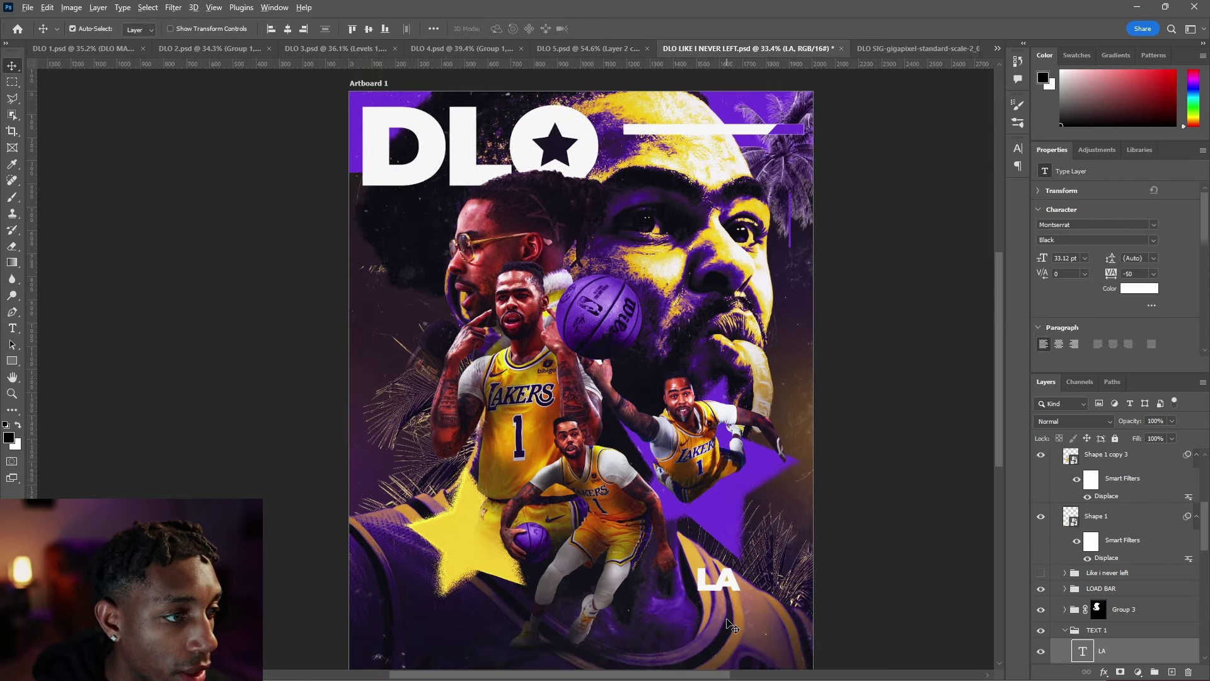
scroll(716, 577, "up", 1)
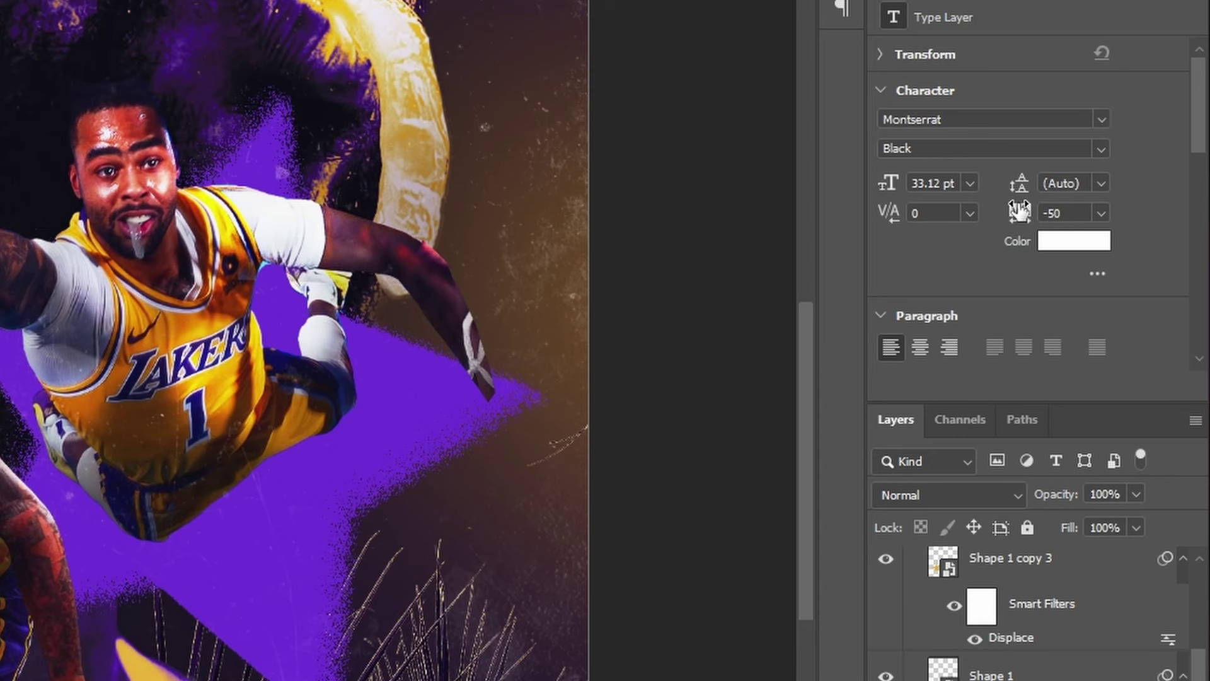
left_click_drag(1019, 213, 1036, 205)
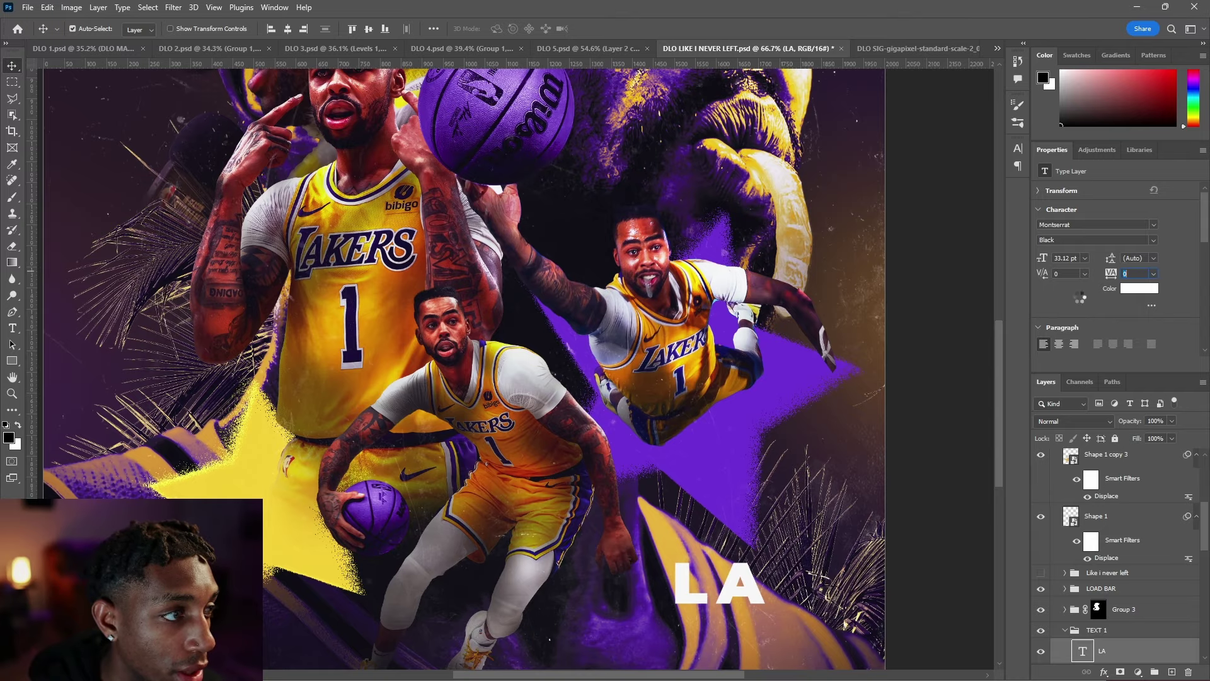
key("Return")
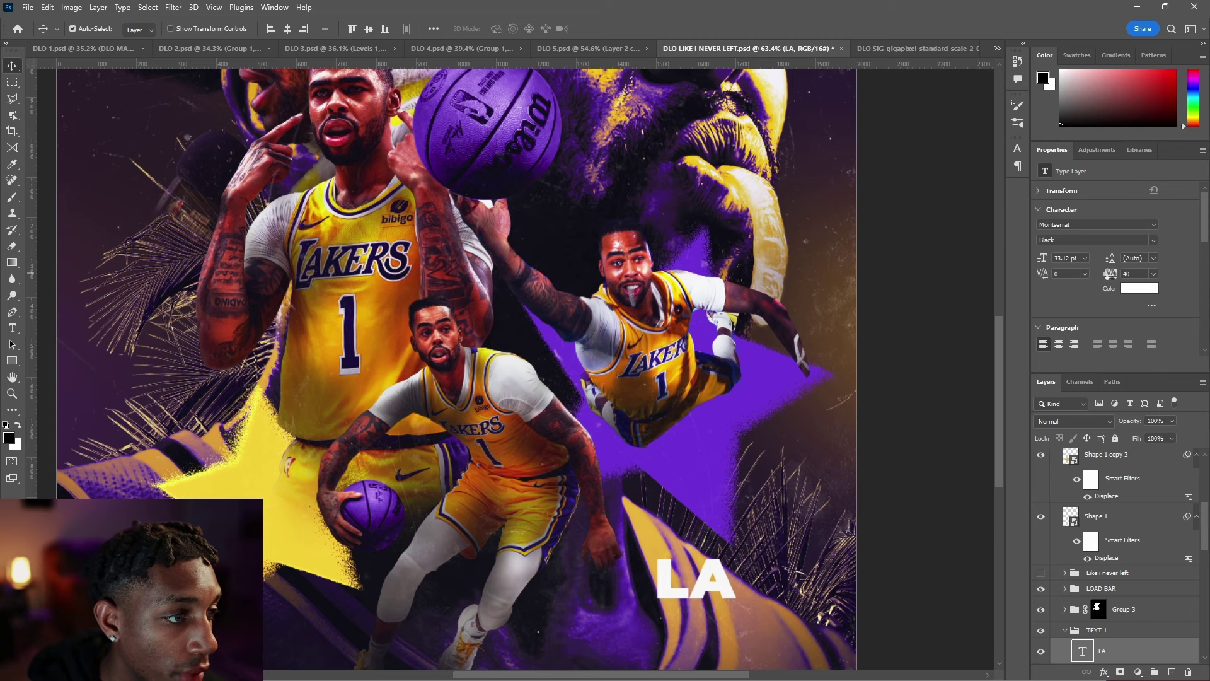
Step: Duplicate the LA text directly below the original and change the copy to "Lakers."
scroll(719, 514, "down", 2)
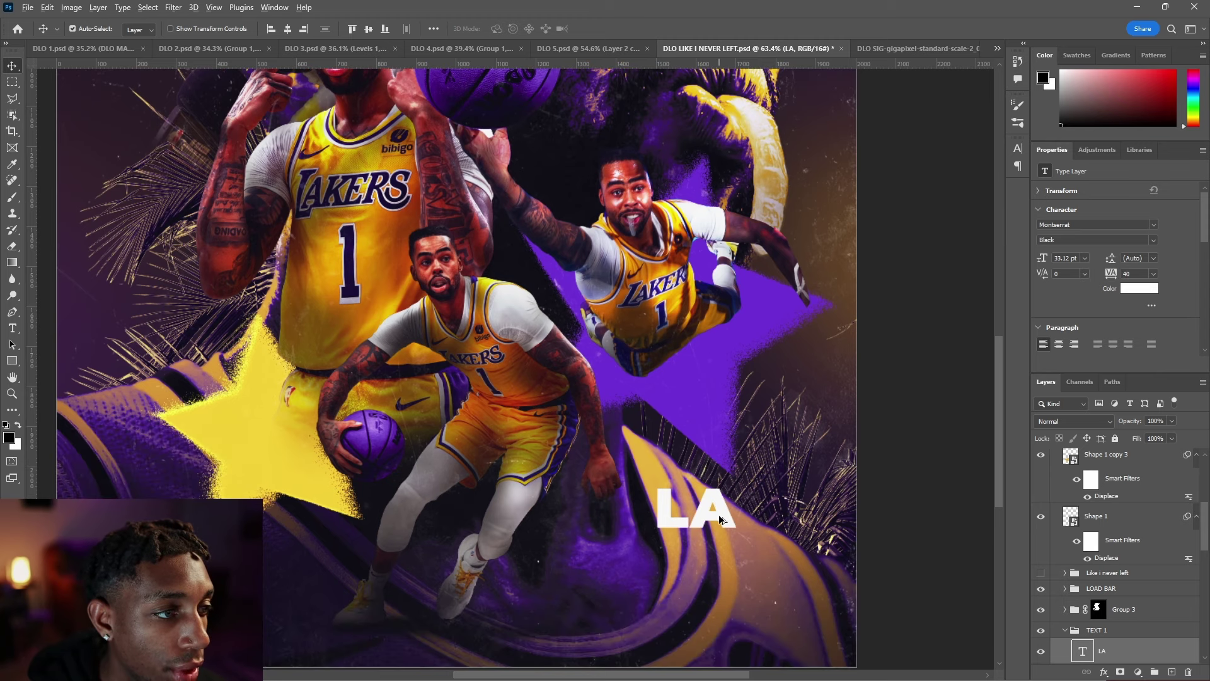
key("ctrl+alt+t")
left_click_drag(719, 518, 723, 557)
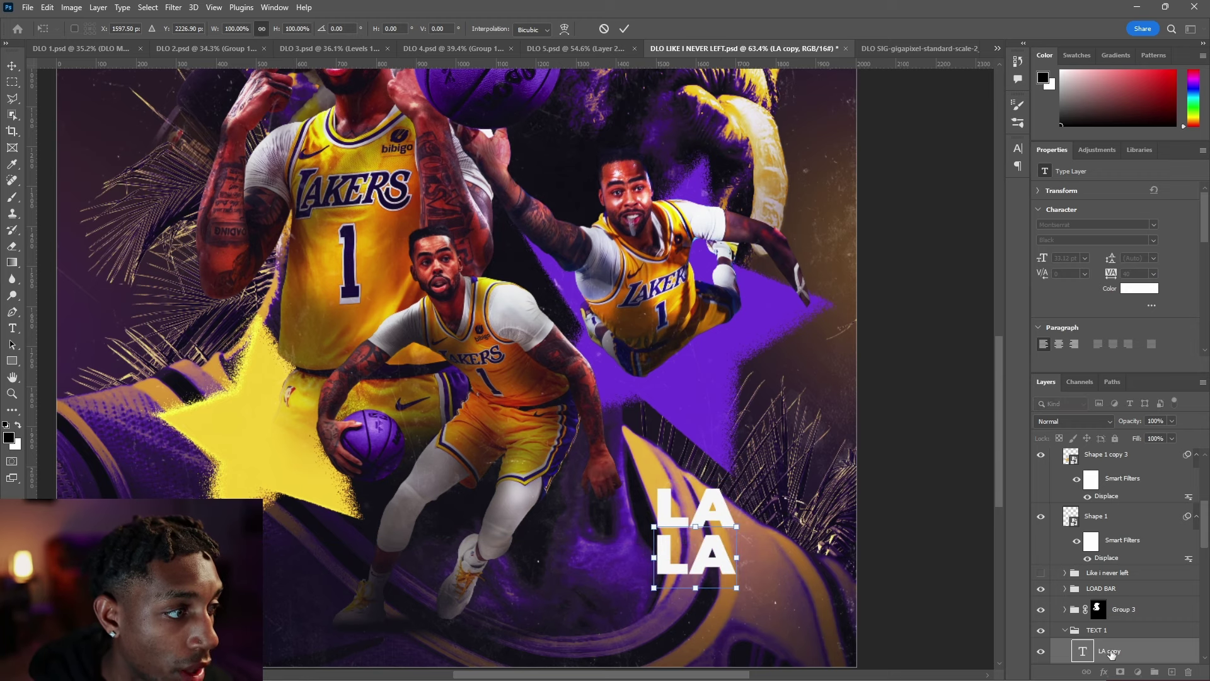
key("Return")
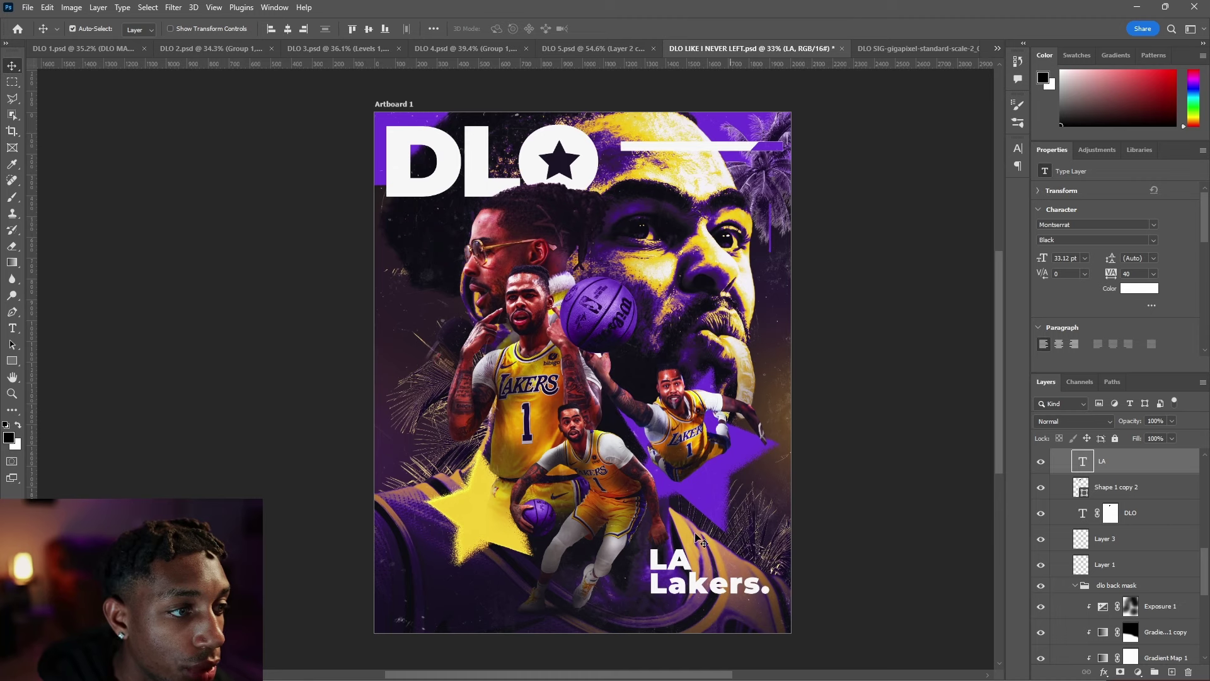
Step: Delete the original LA text and add "Los Angeles" in the Tuesday Night font just above "Lakers."
key("Delete")
left_click(12, 328)
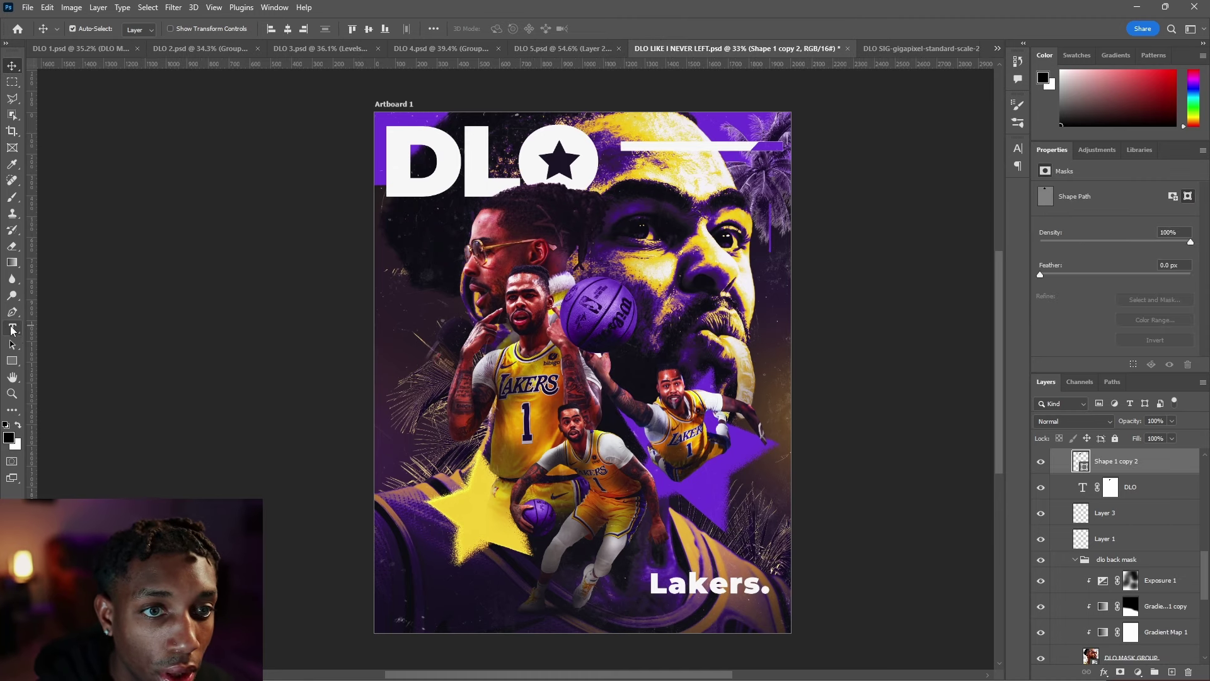
left_click(181, 28)
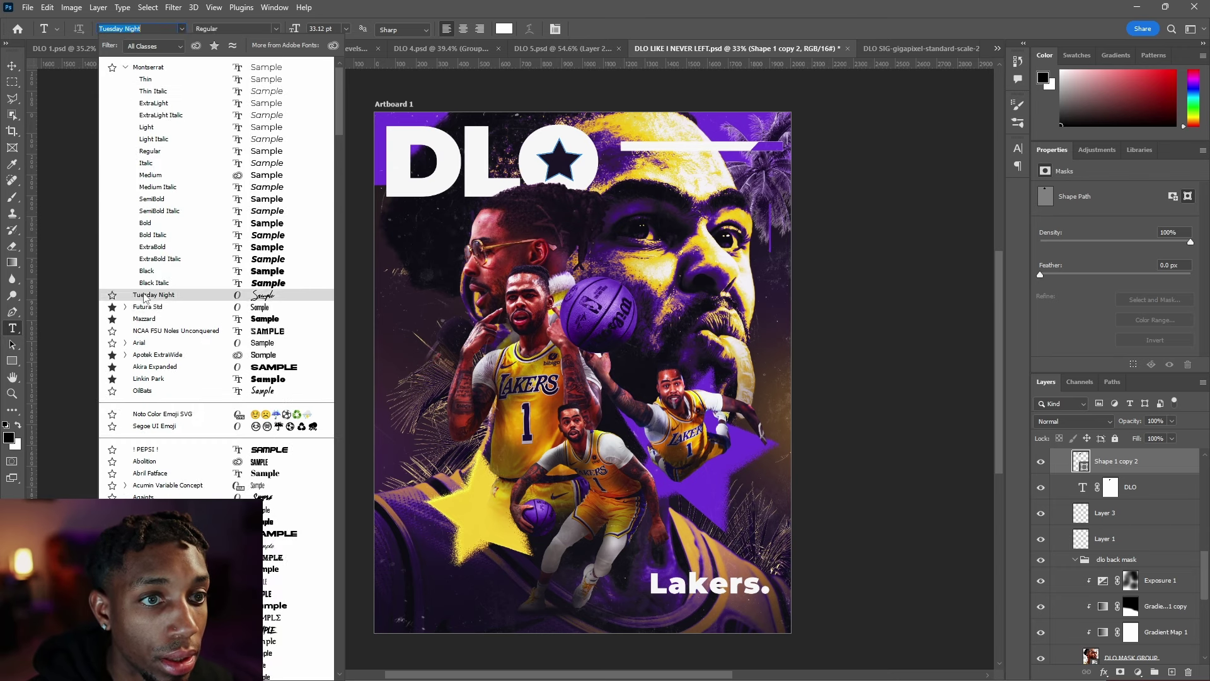
left_click(155, 294)
left_click(672, 565)
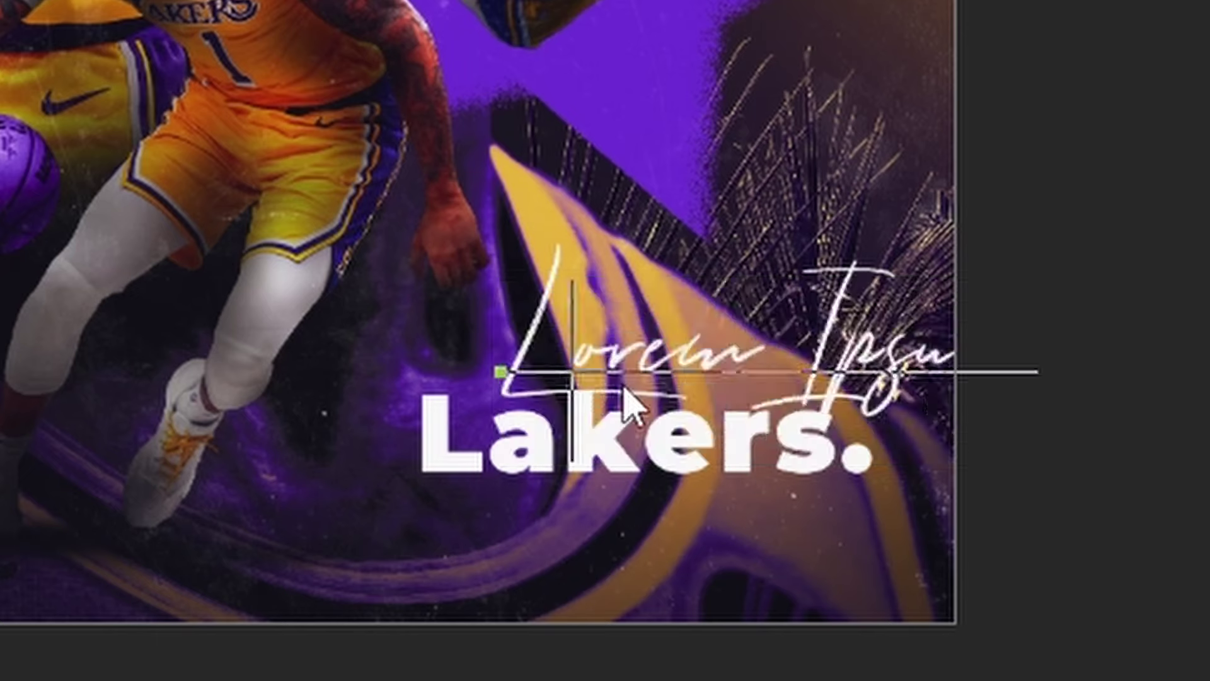
type("Los Angeles")
Step: Scale the Los Angeles text to about 58%, rotate it about -4.8 degrees and place it centred just above "Lakers."
key("ctrl+t")
left_click_drag(852, 314, 769, 315)
left_click_drag(741, 107, 719, 105)
left_click_drag(648, 245, 651, 310)
left_click_drag(722, 379, 710, 361)
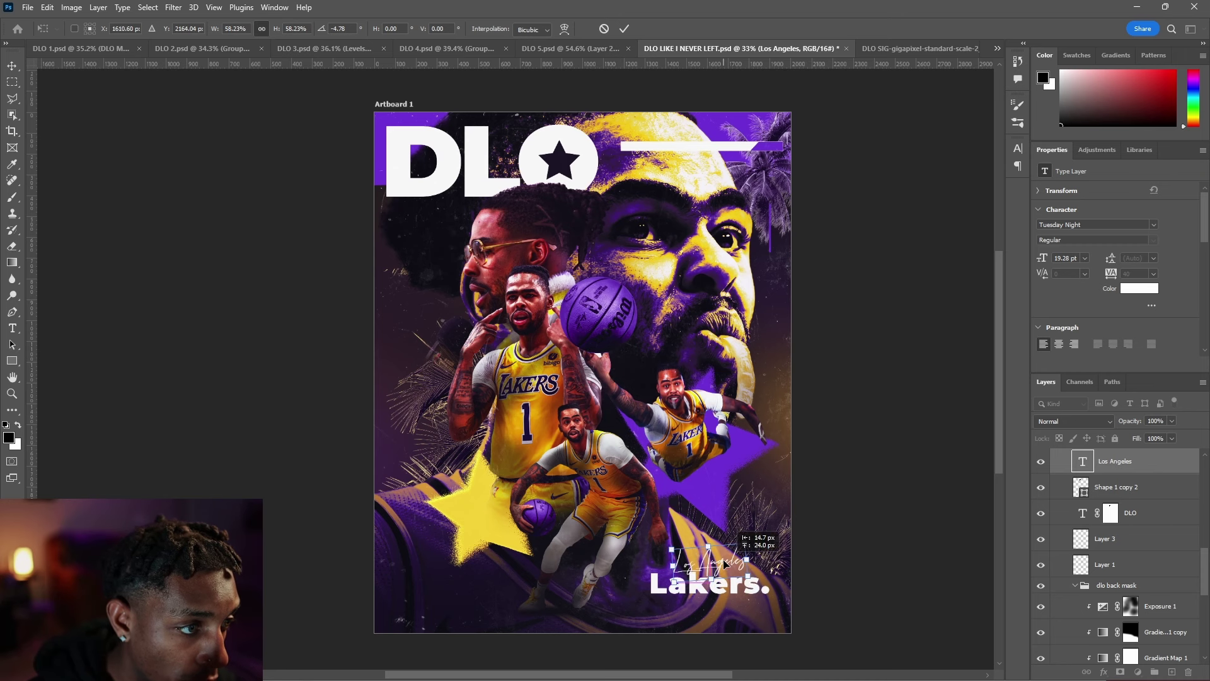
left_click_drag(724, 563, 723, 557)
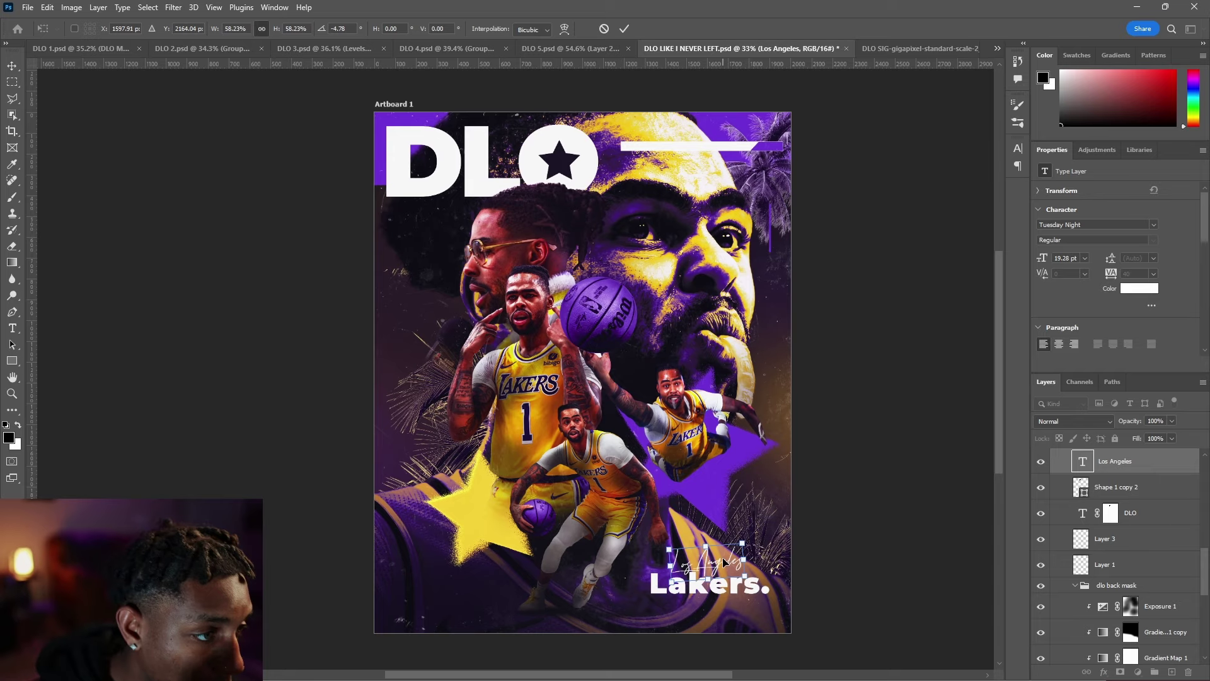
key("Return")
scroll(718, 561, "up", 5)
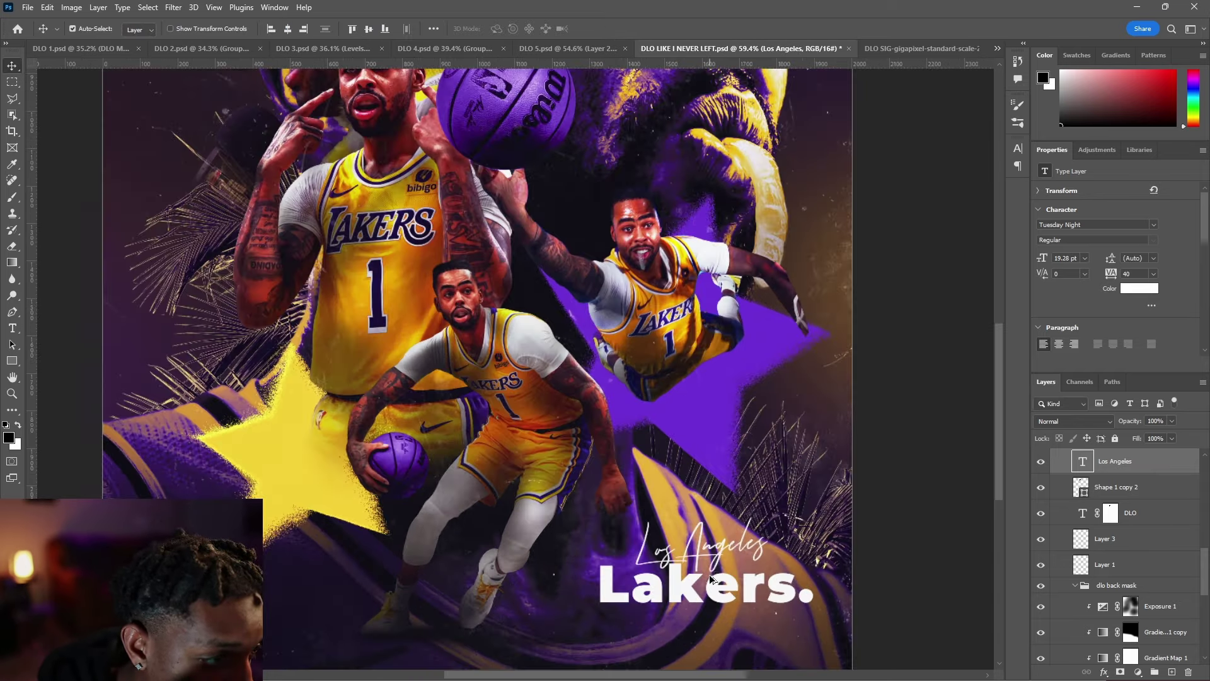
Step: Set the blend mode of the DLO Sig group to Soft Light and deselect it
key("ctrl+0")
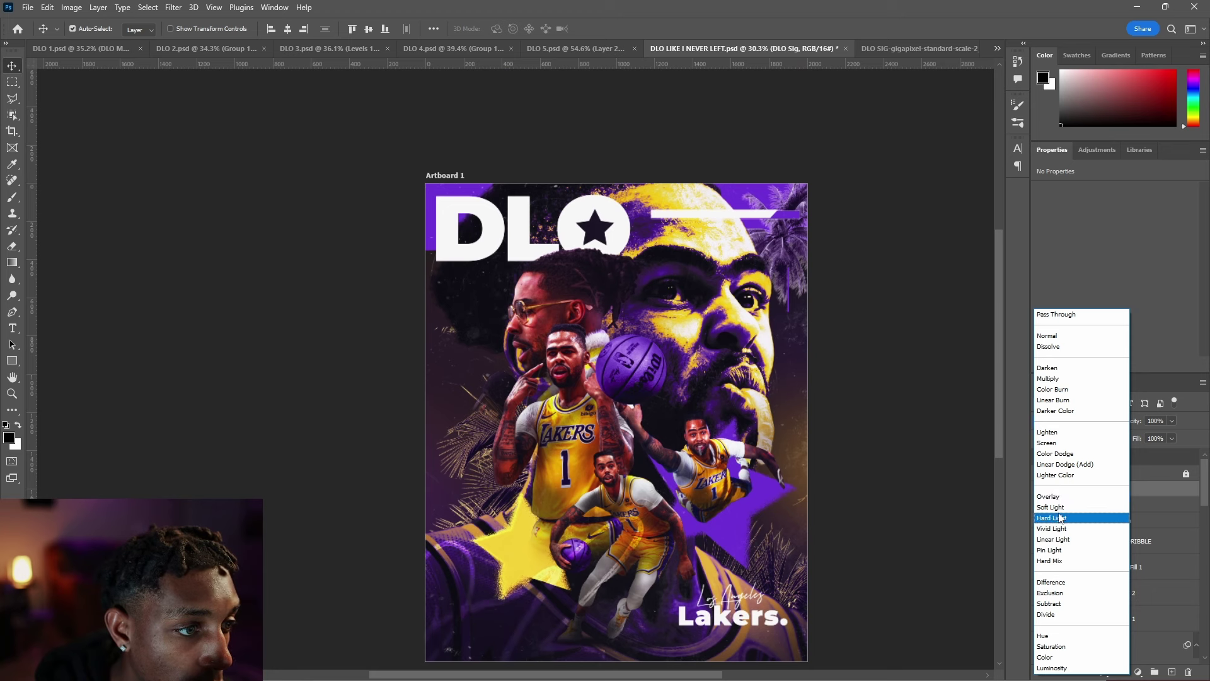
key("Up")
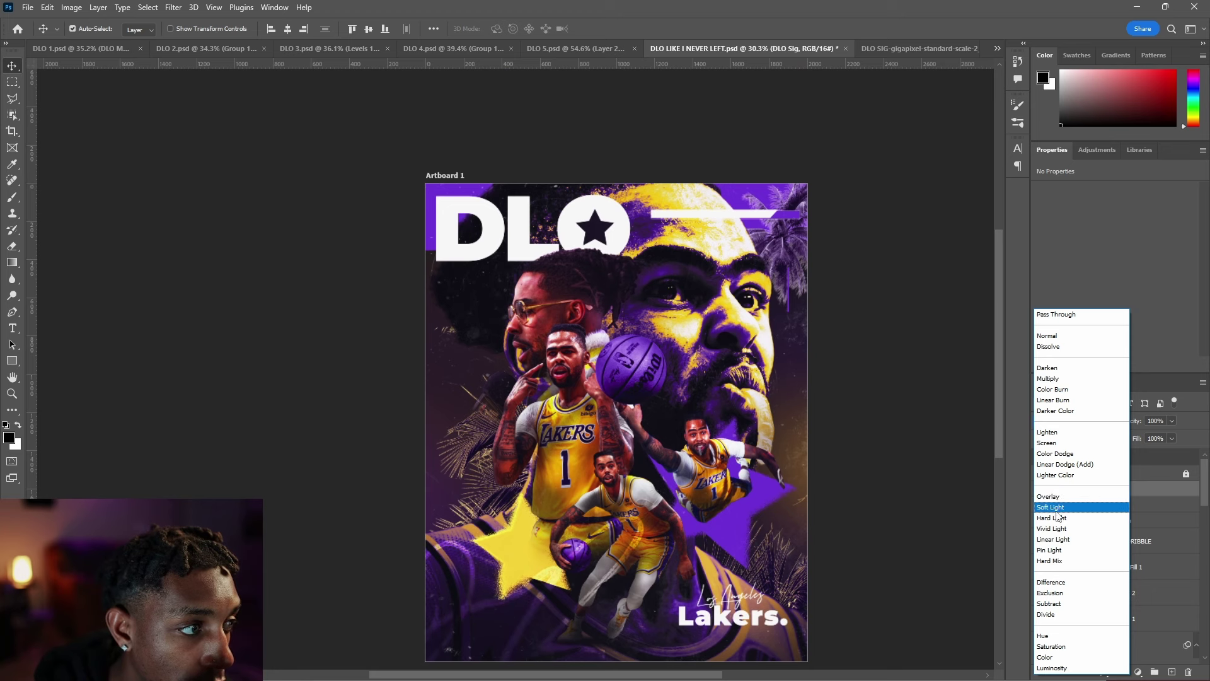
left_click(1051, 508)
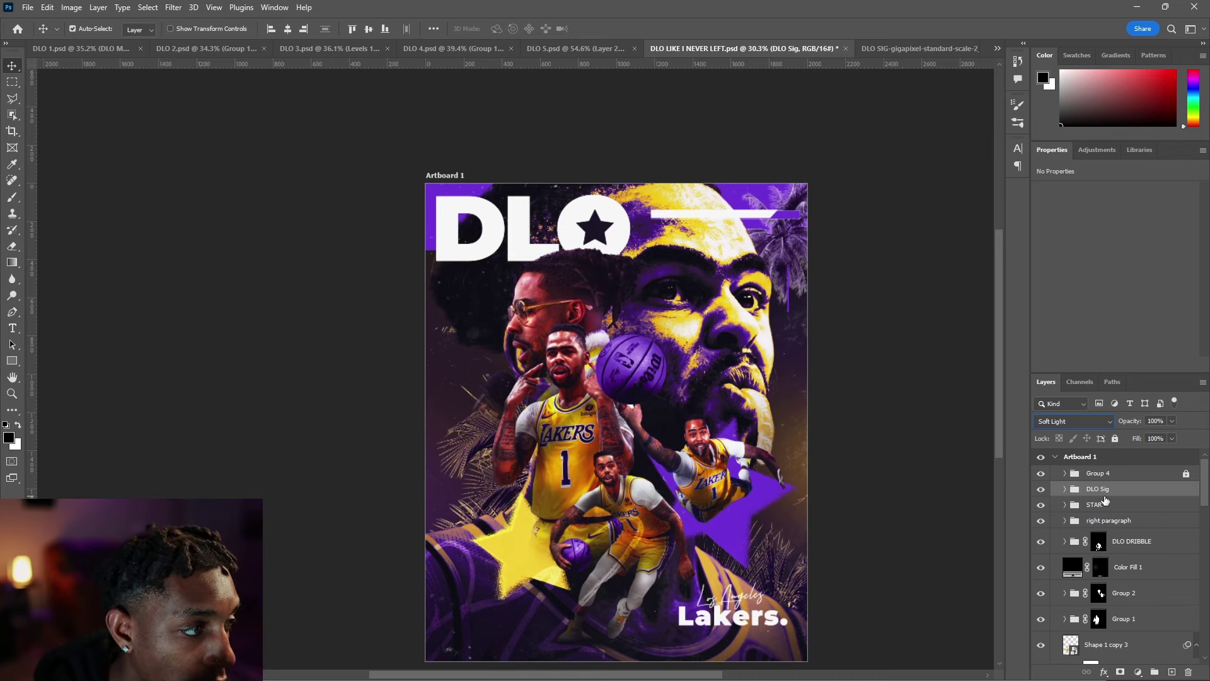
left_click(833, 400)
scroll(833, 400, "down", 3)
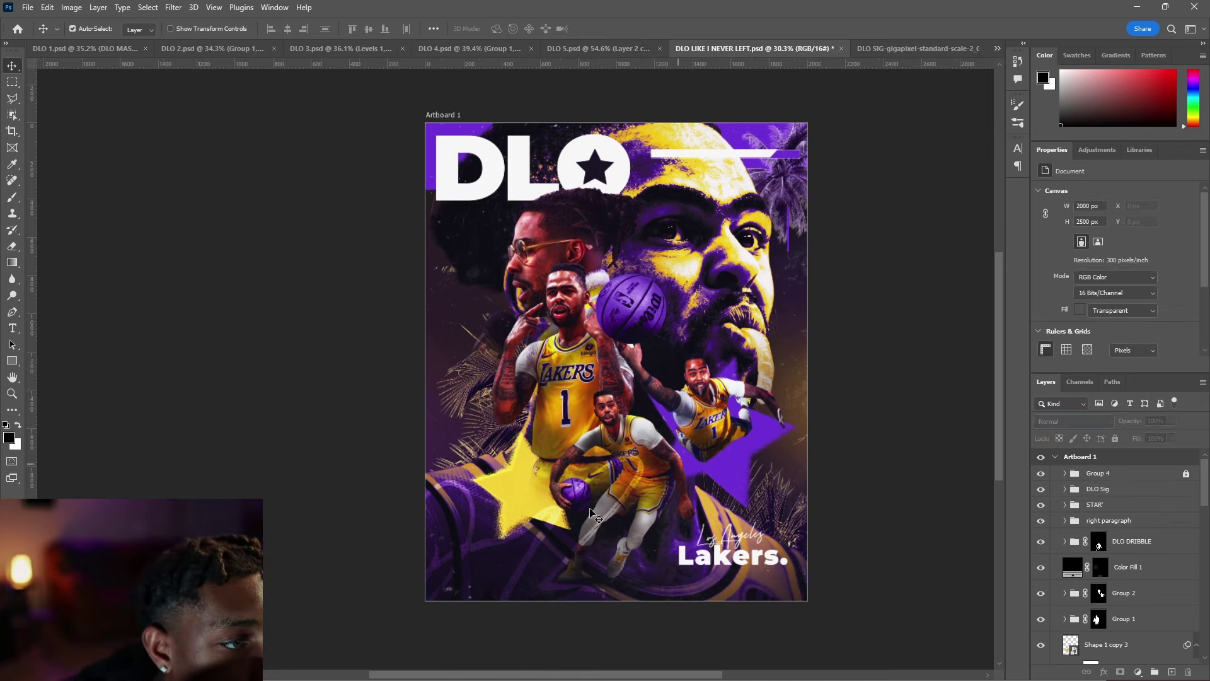
Step: Apply a Gaussian Blur with a 0.5 pixel radius to the PALM TREE LEAF 02 layer beside the player's tattooed arm
left_click(479, 390)
scroll(479, 391, "up", 10)
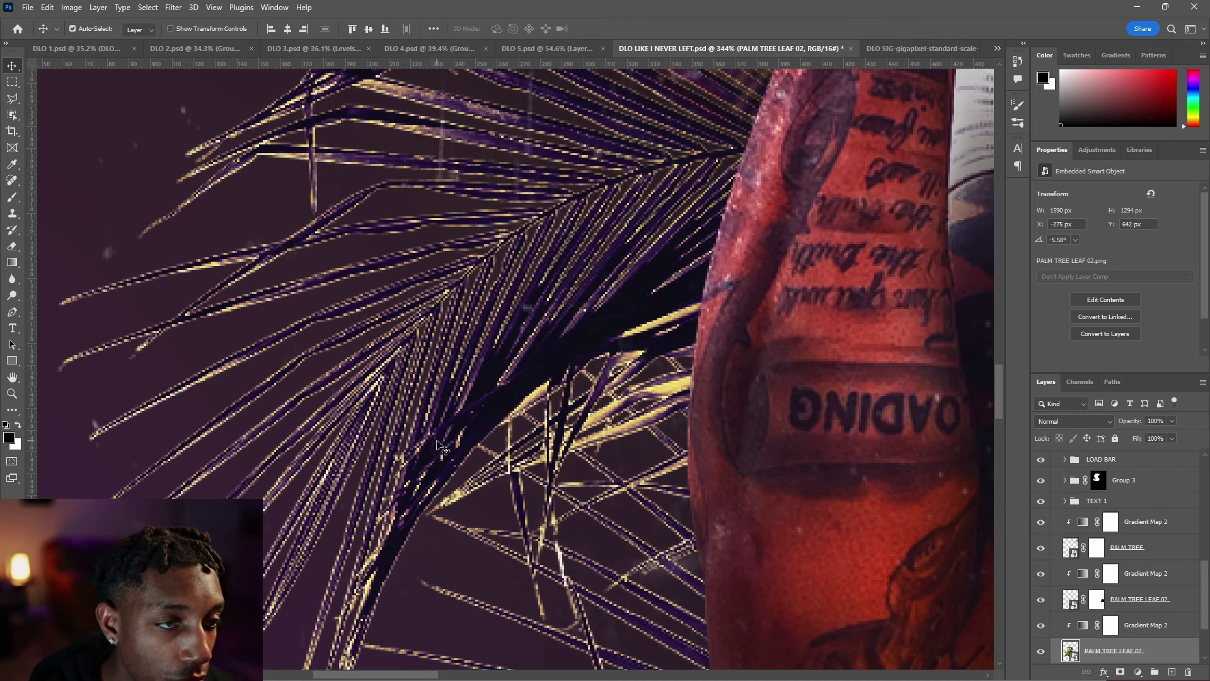
left_click(169, 9)
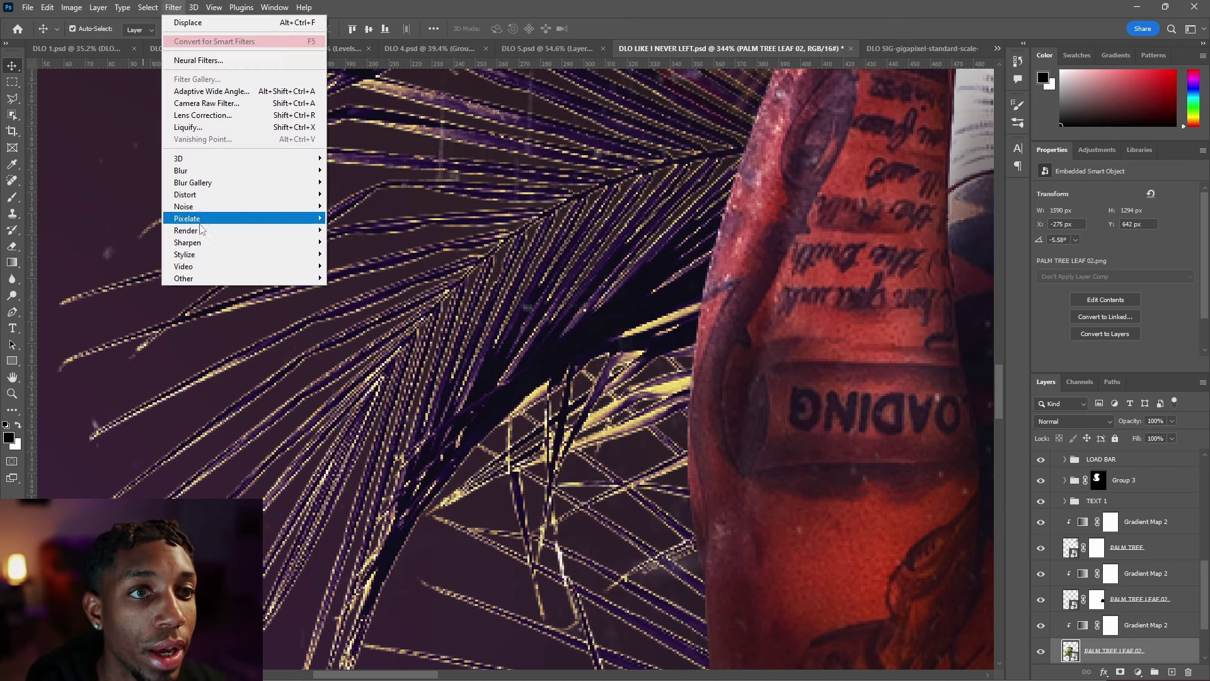
mouse_move(309, 171)
left_click(359, 218)
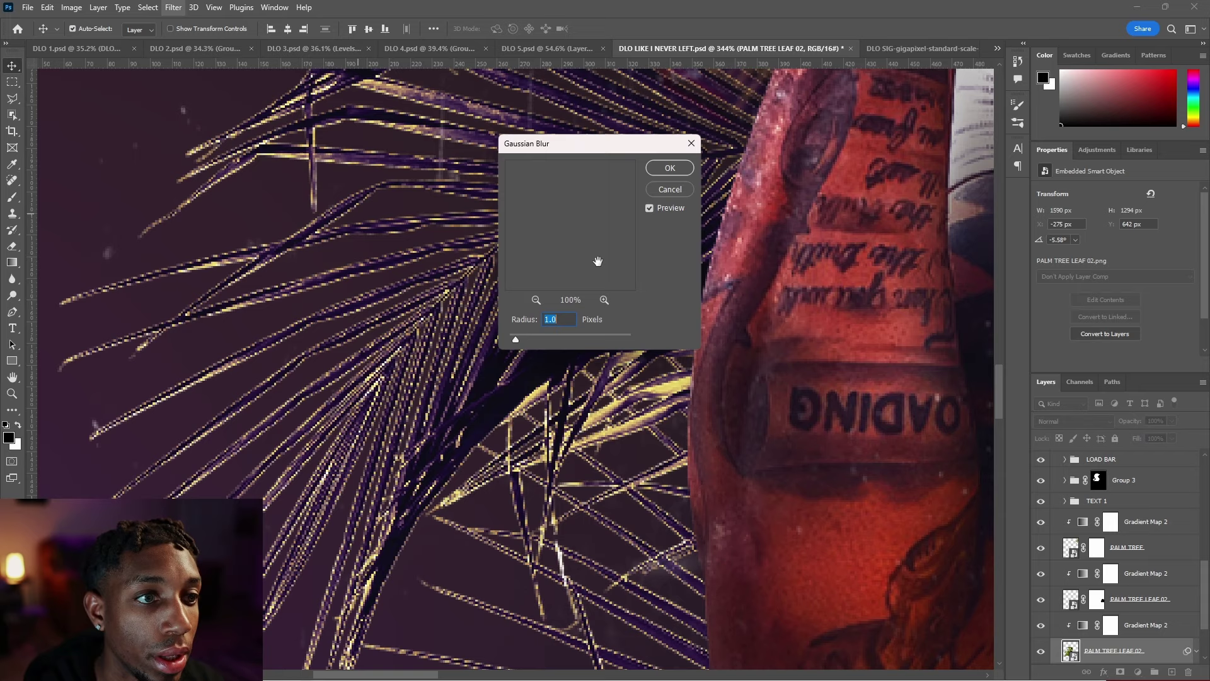
left_click_drag(514, 340, 511, 341)
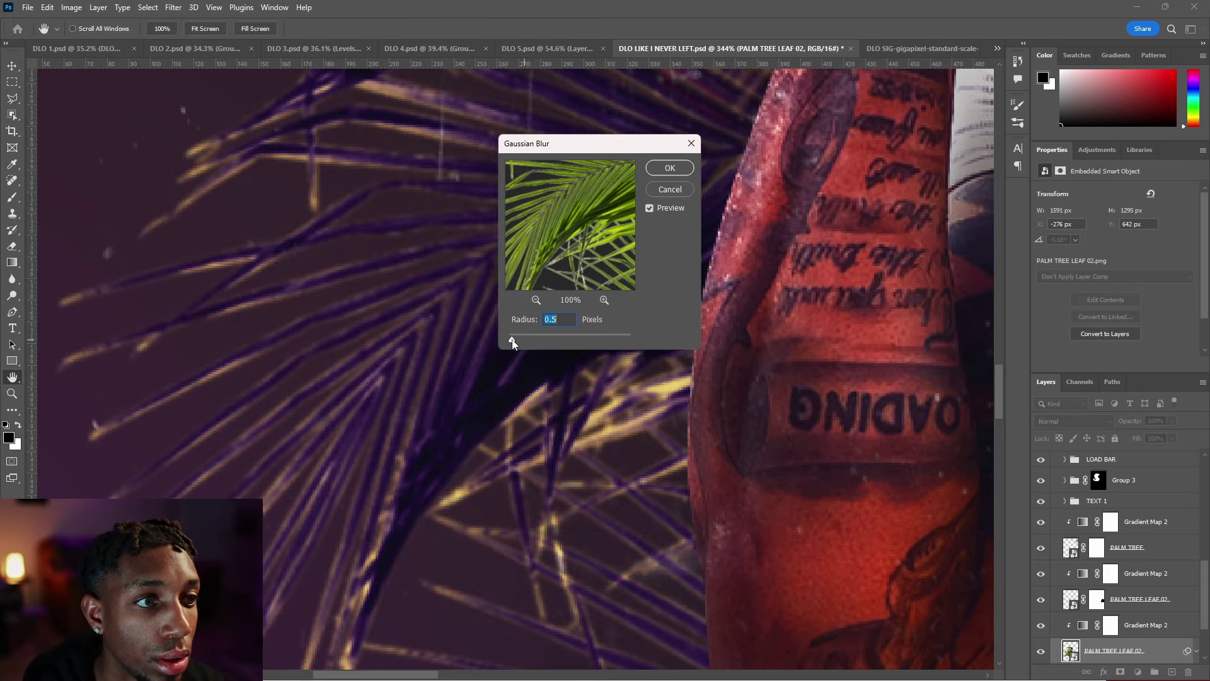
left_click(669, 167)
scroll(448, 334, "down", 3)
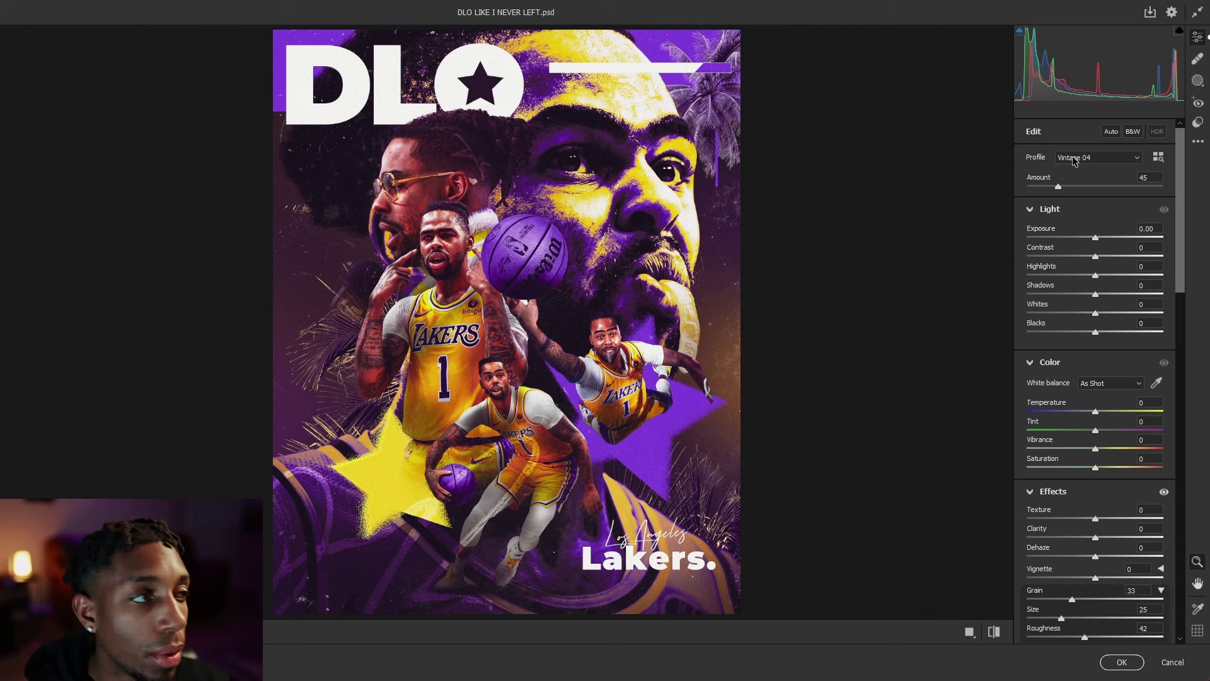
Step: Browse the Vintage profiles in the Camera Raw filter and adjust the amount of the Vintage 04 profile
left_click(1073, 159)
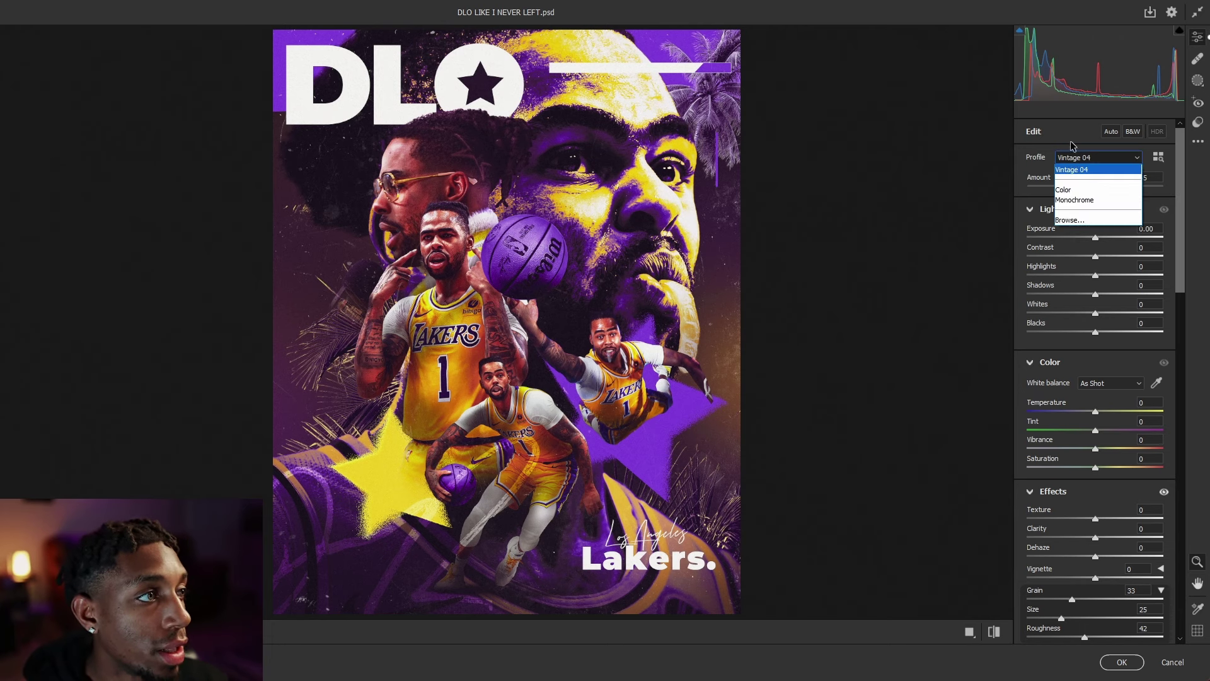
left_click(1065, 220)
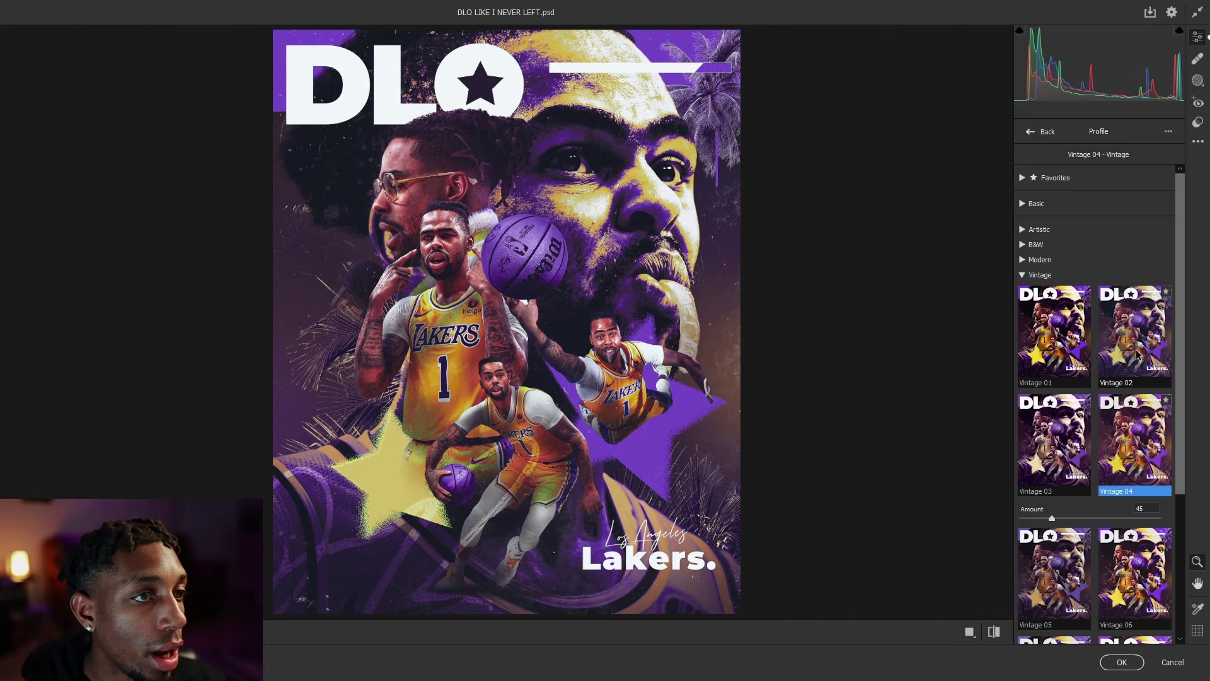
scroll(1082, 600, "down", 3)
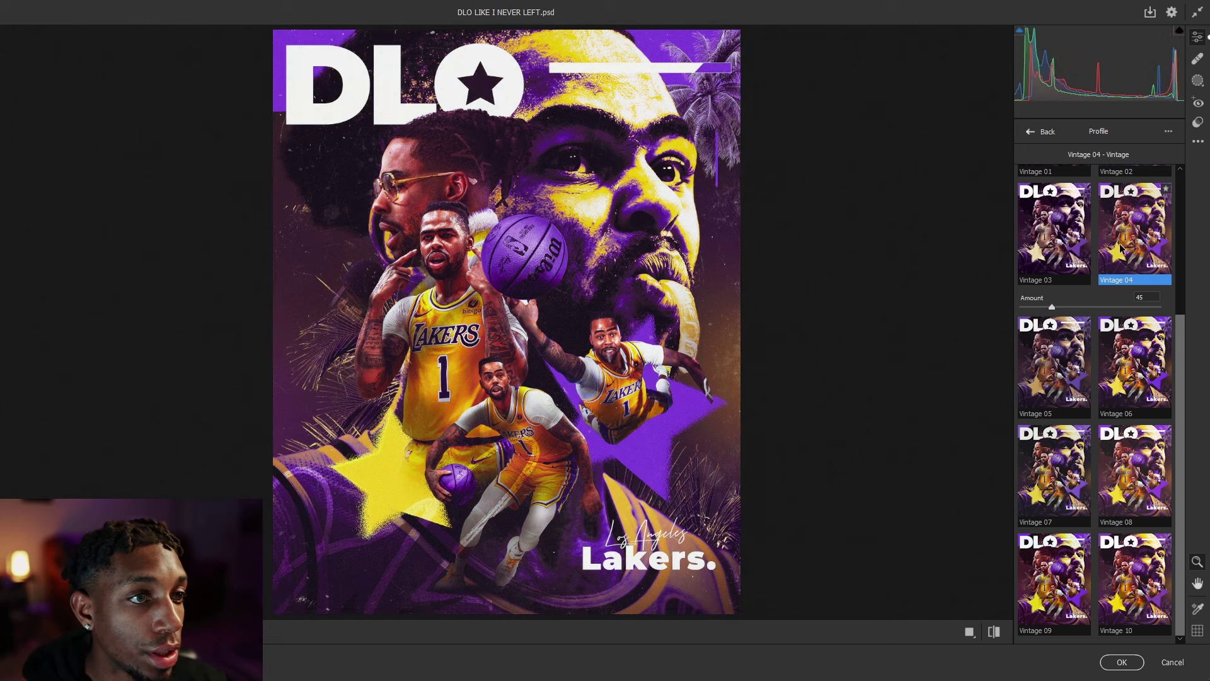
mouse_move(1051, 309)
left_mouse_down()
mouse_move(1093, 312)
mouse_move(1073, 314)
left_mouse_up()
Step: Fine-tune the shadow and highlight regions of the Camera Raw parametric curve and collapse the Curve section
left_click_drag(1060, 423, 1056, 433)
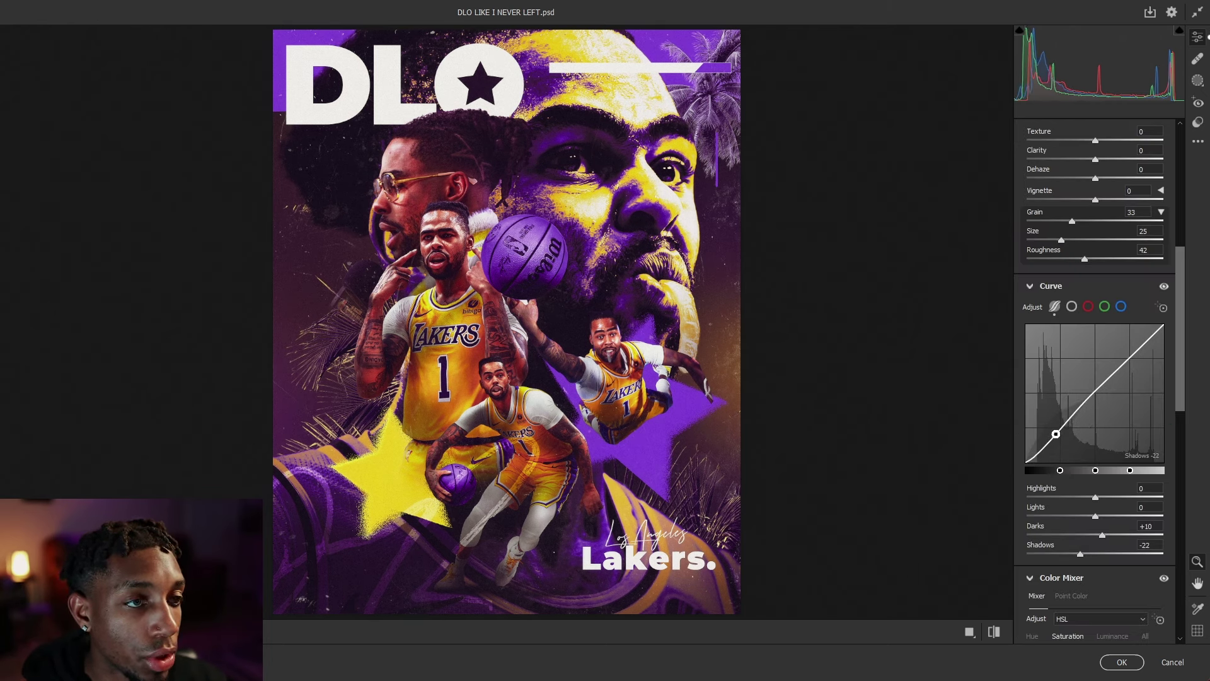
left_click_drag(1055, 434, 1057, 431)
left_click_drag(1132, 356, 1130, 353)
left_click(1040, 286)
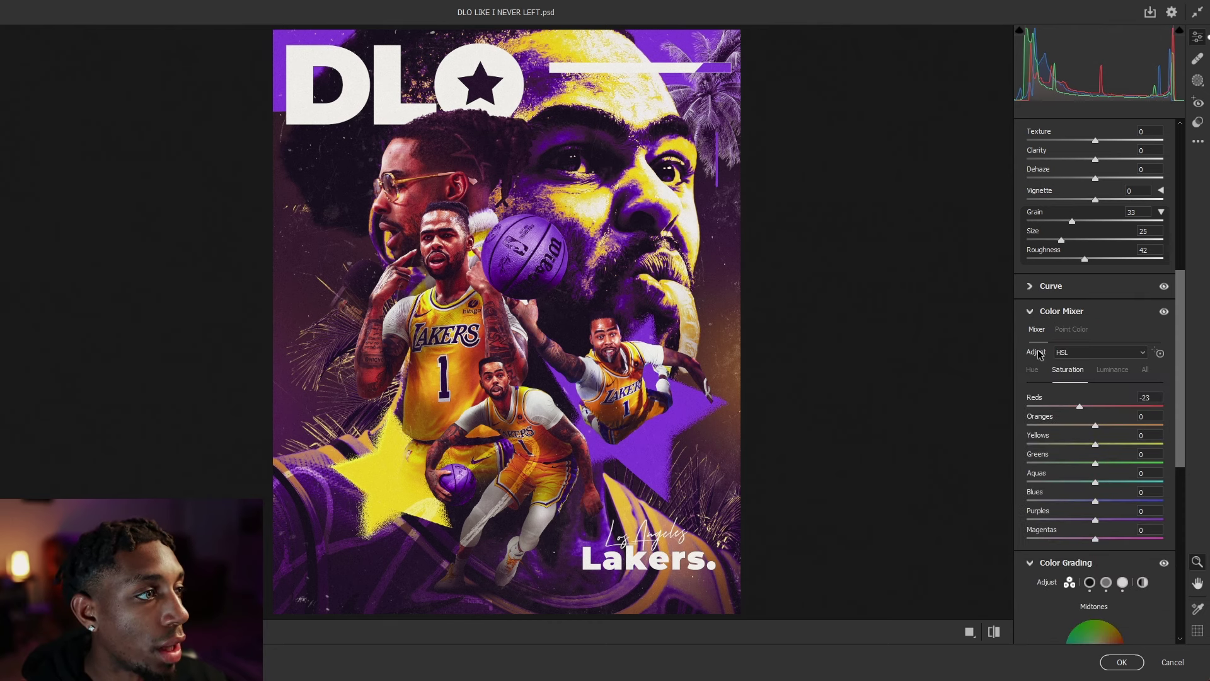
Step: Adjust the Reds saturation in the Color Mixer and set the hues to Reds +7, Yellows -27, Greens -22, Aquas -52 and Purples -13
mouse_move(1085, 408)
left_mouse_down()
mouse_move(1105, 406)
mouse_move(1091, 404)
left_mouse_up()
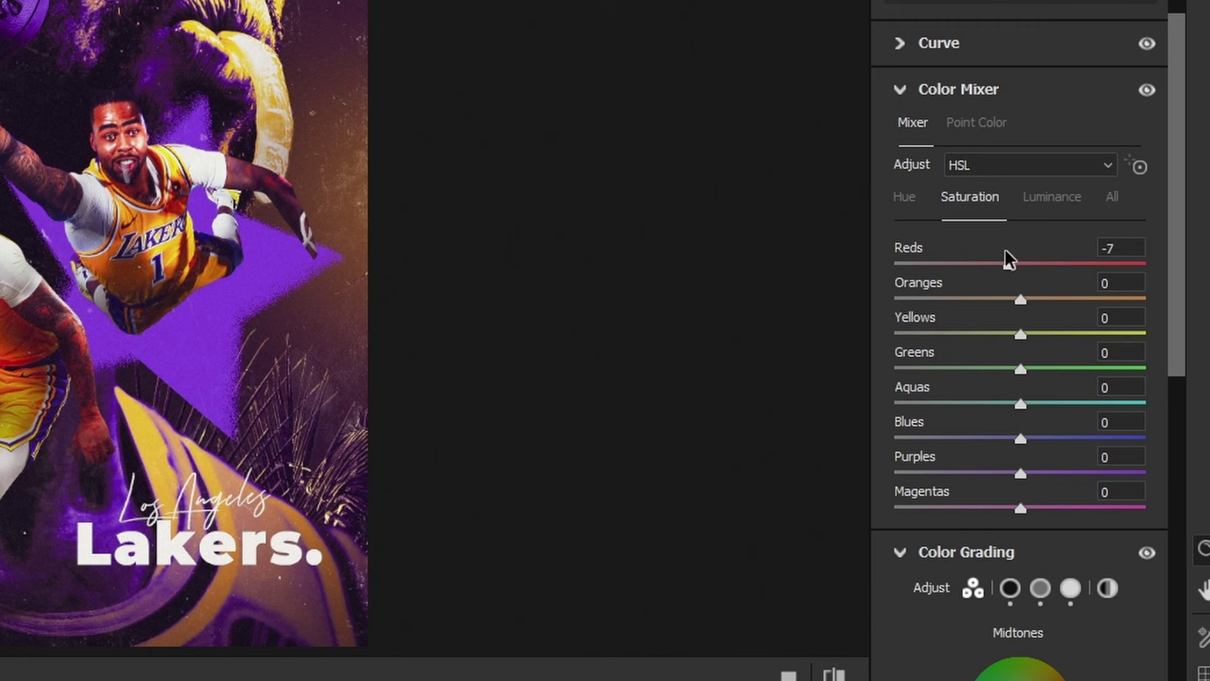
left_click_drag(987, 247, 996, 247)
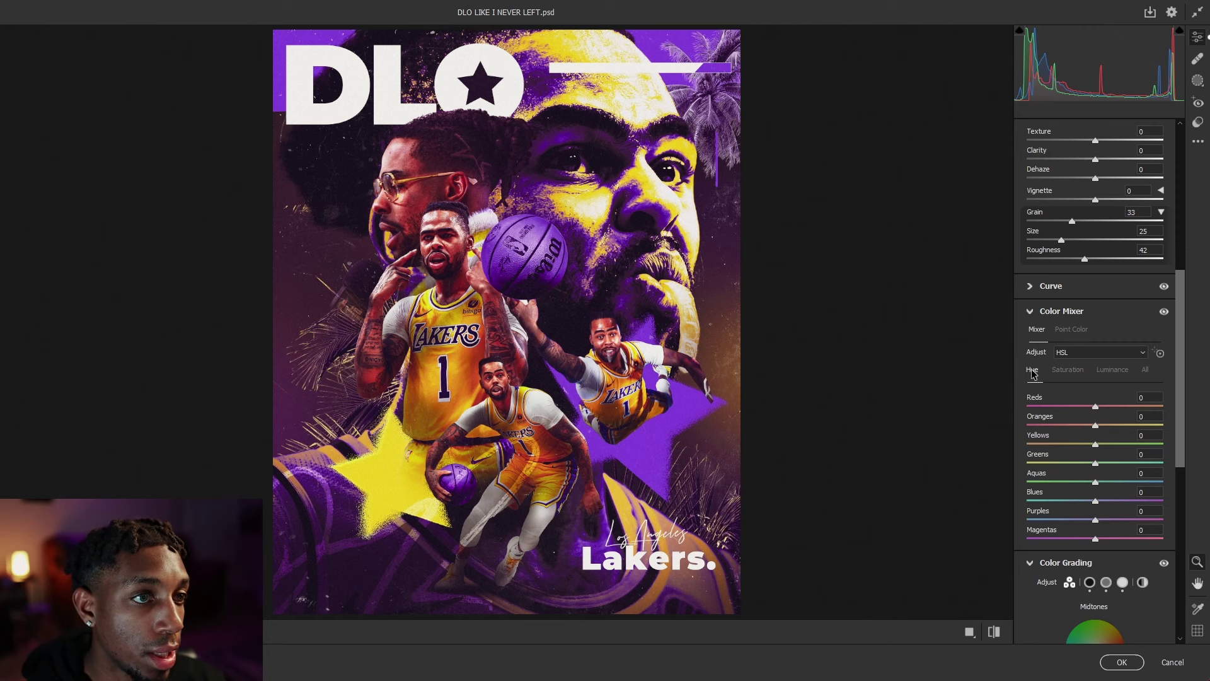
left_click_drag(1083, 410, 1108, 413)
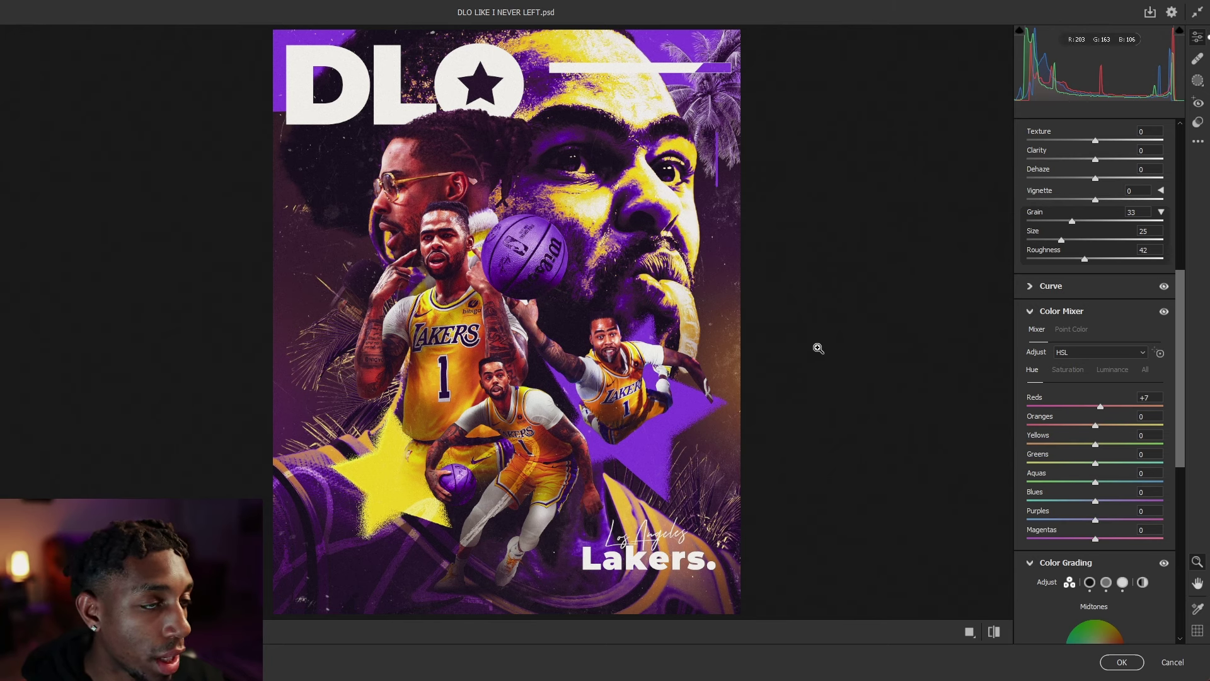
left_click_drag(1077, 446, 1068, 451)
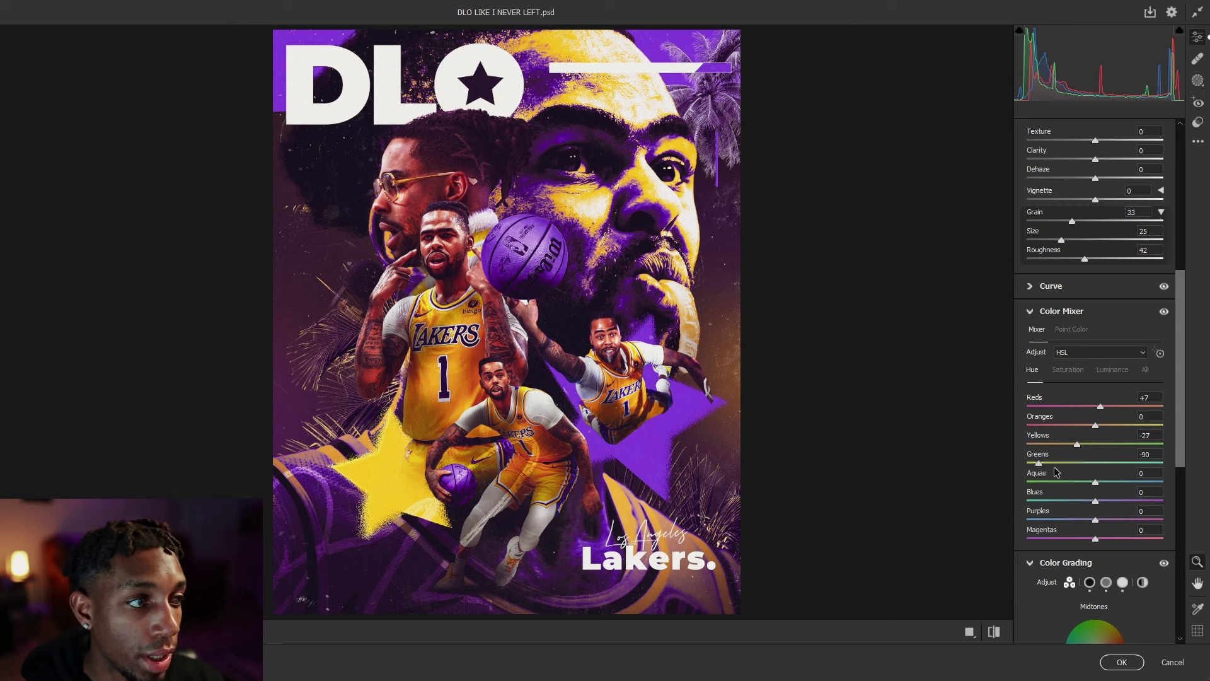
mouse_move(1088, 513)
left_mouse_down()
mouse_move(1074, 525)
mouse_move(1088, 525)
left_mouse_up()
scroll(1114, 355, "down", 3)
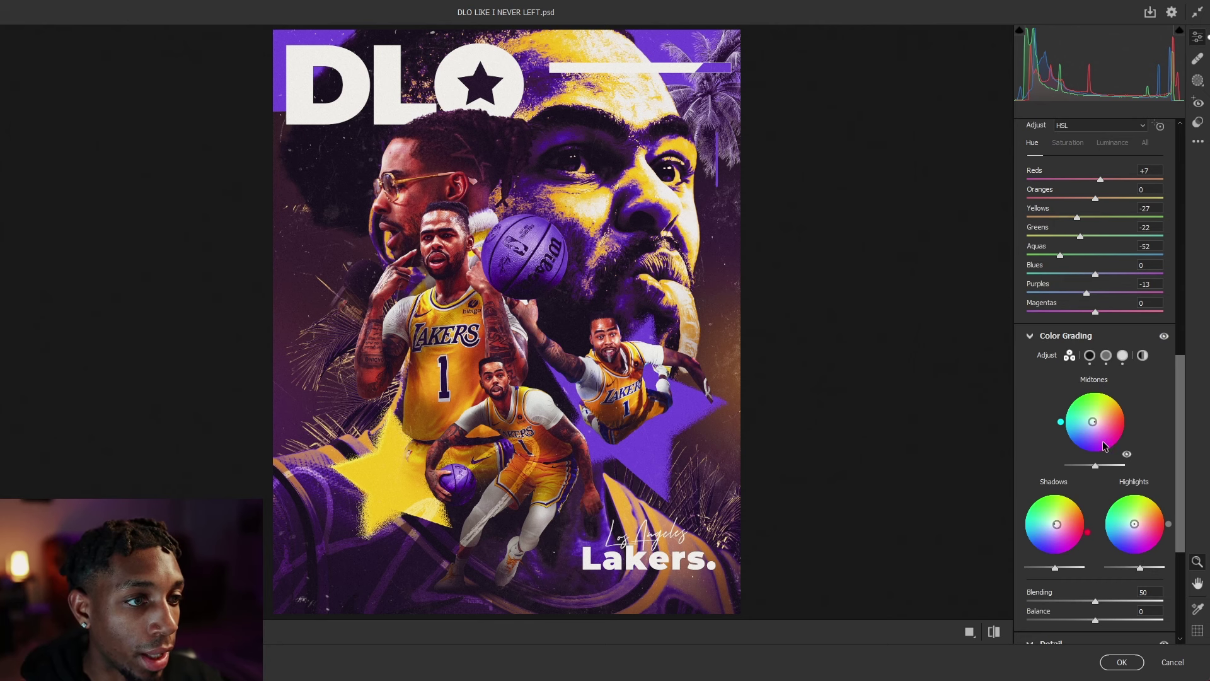
scroll(1116, 464, "down", 4)
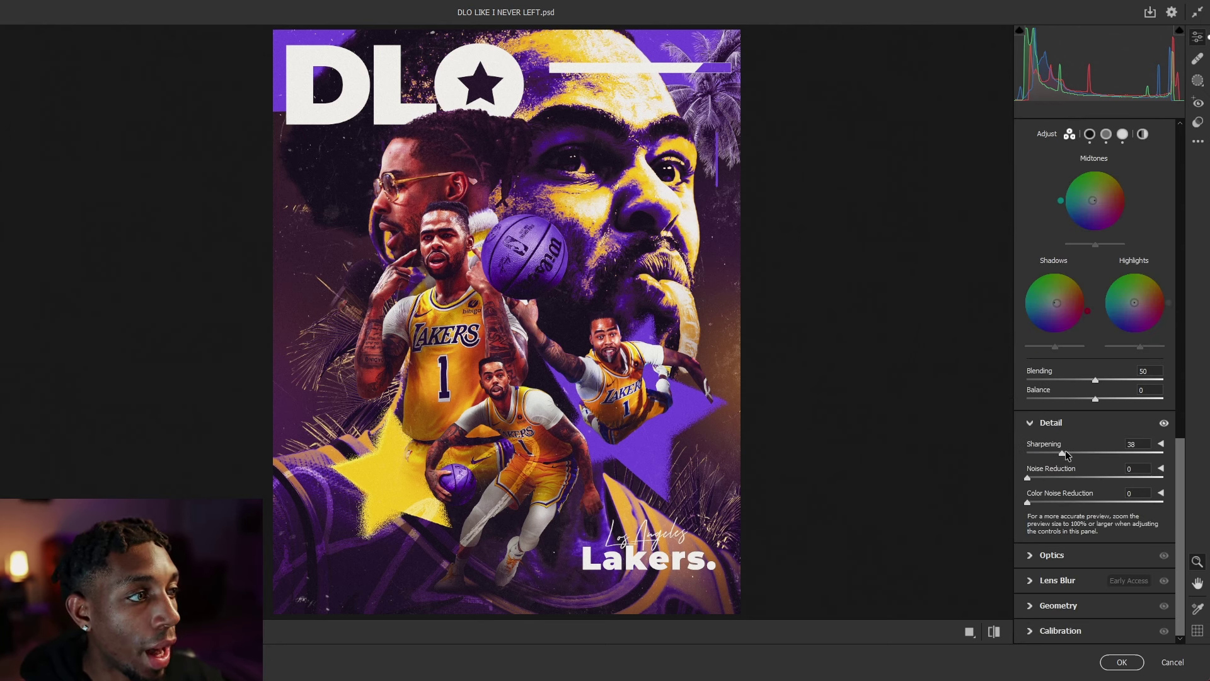
scroll(1065, 441, "up", 12)
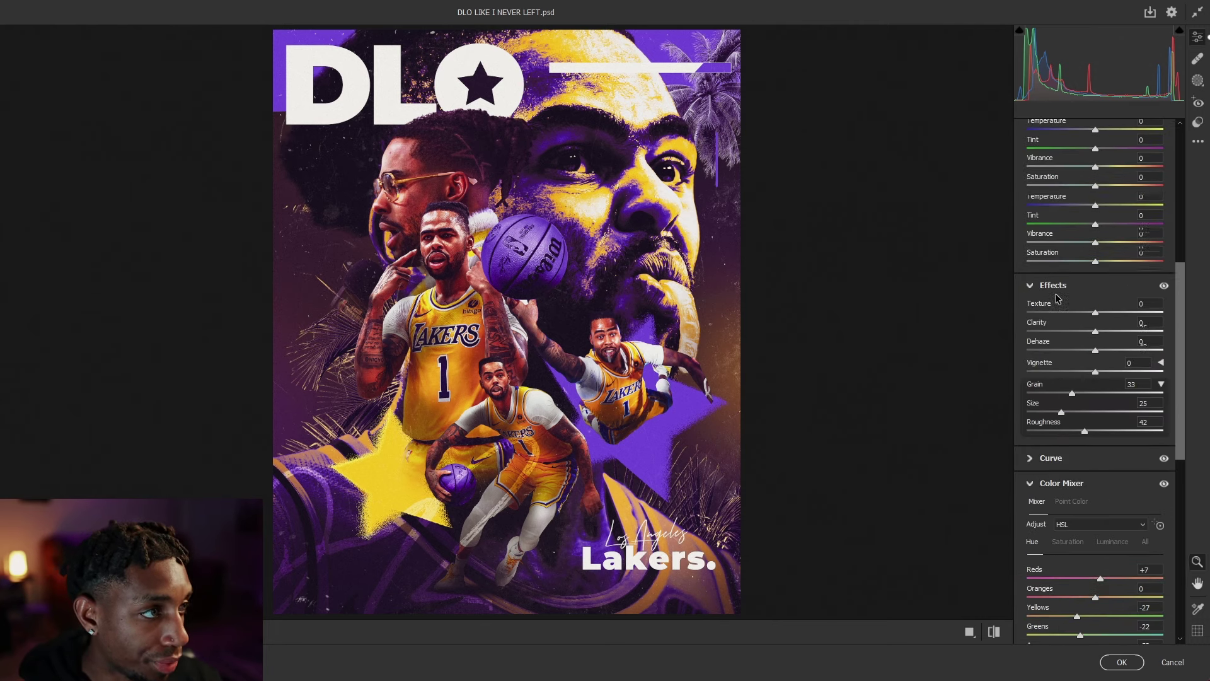